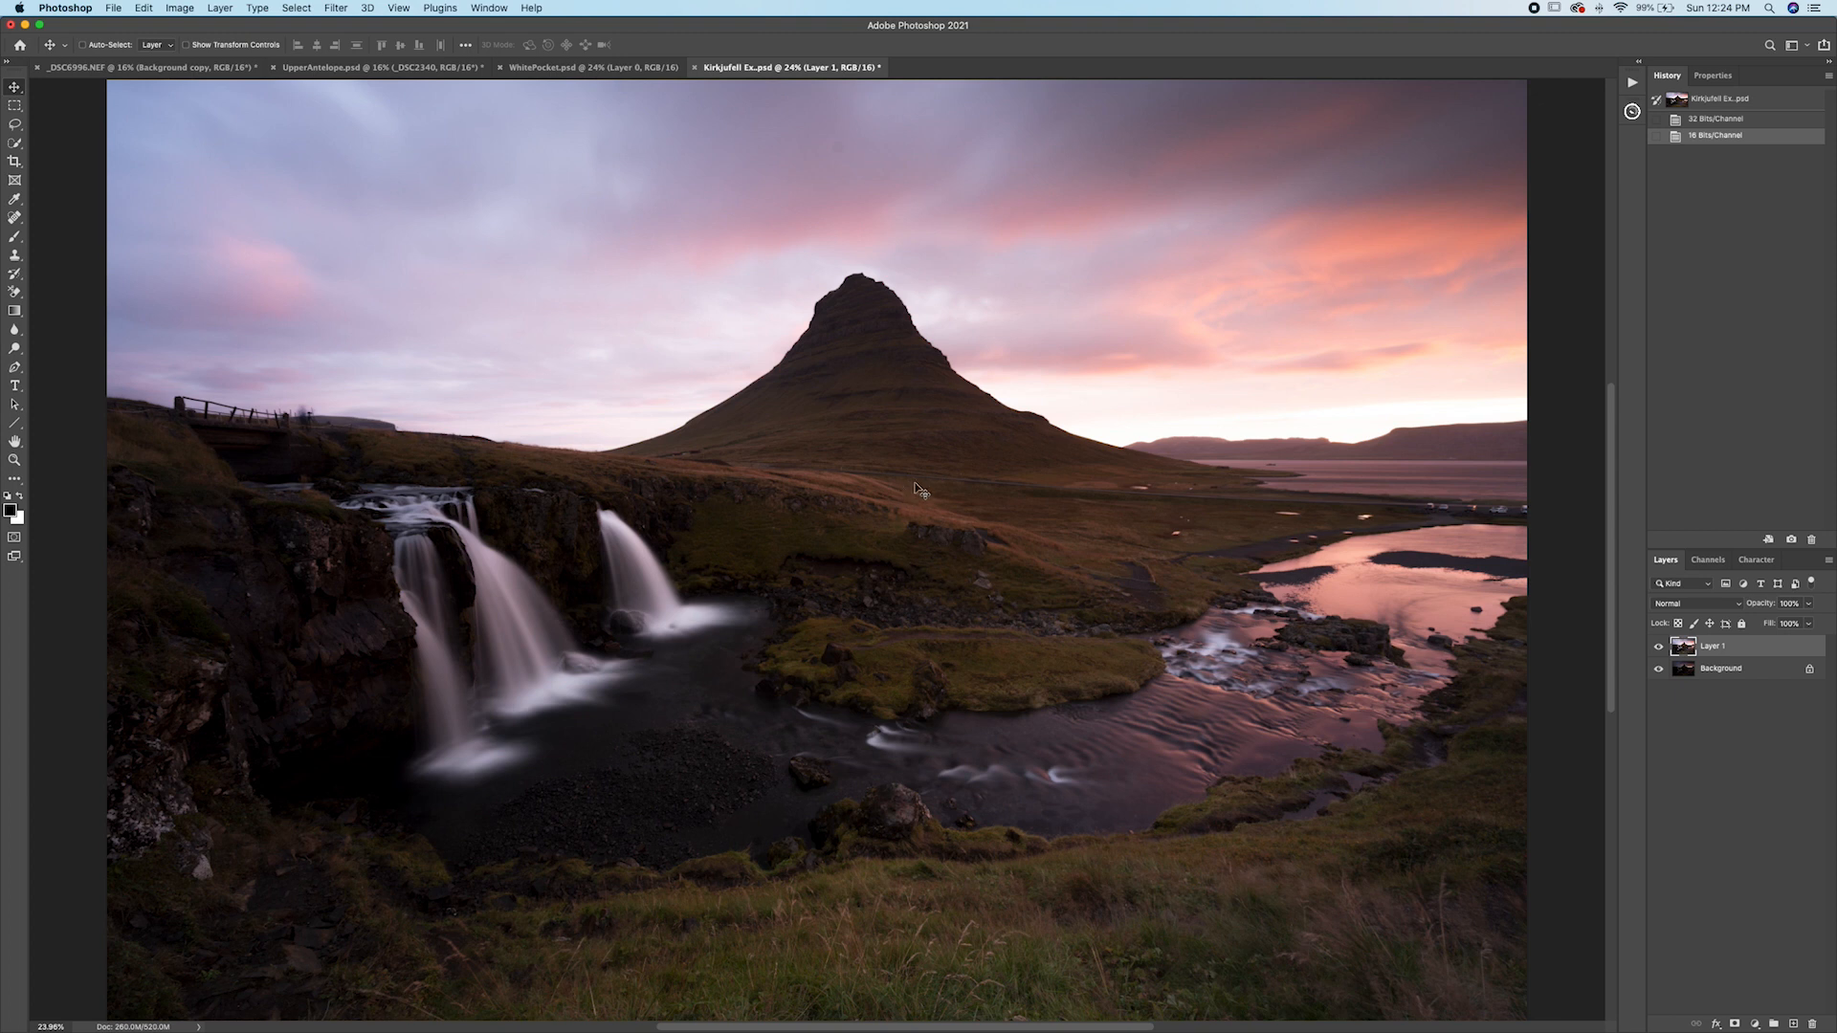
Load the composite's luminosity as a selection, save it as a new channel, and name that channel Brights 1.
left_click(1632, 113)
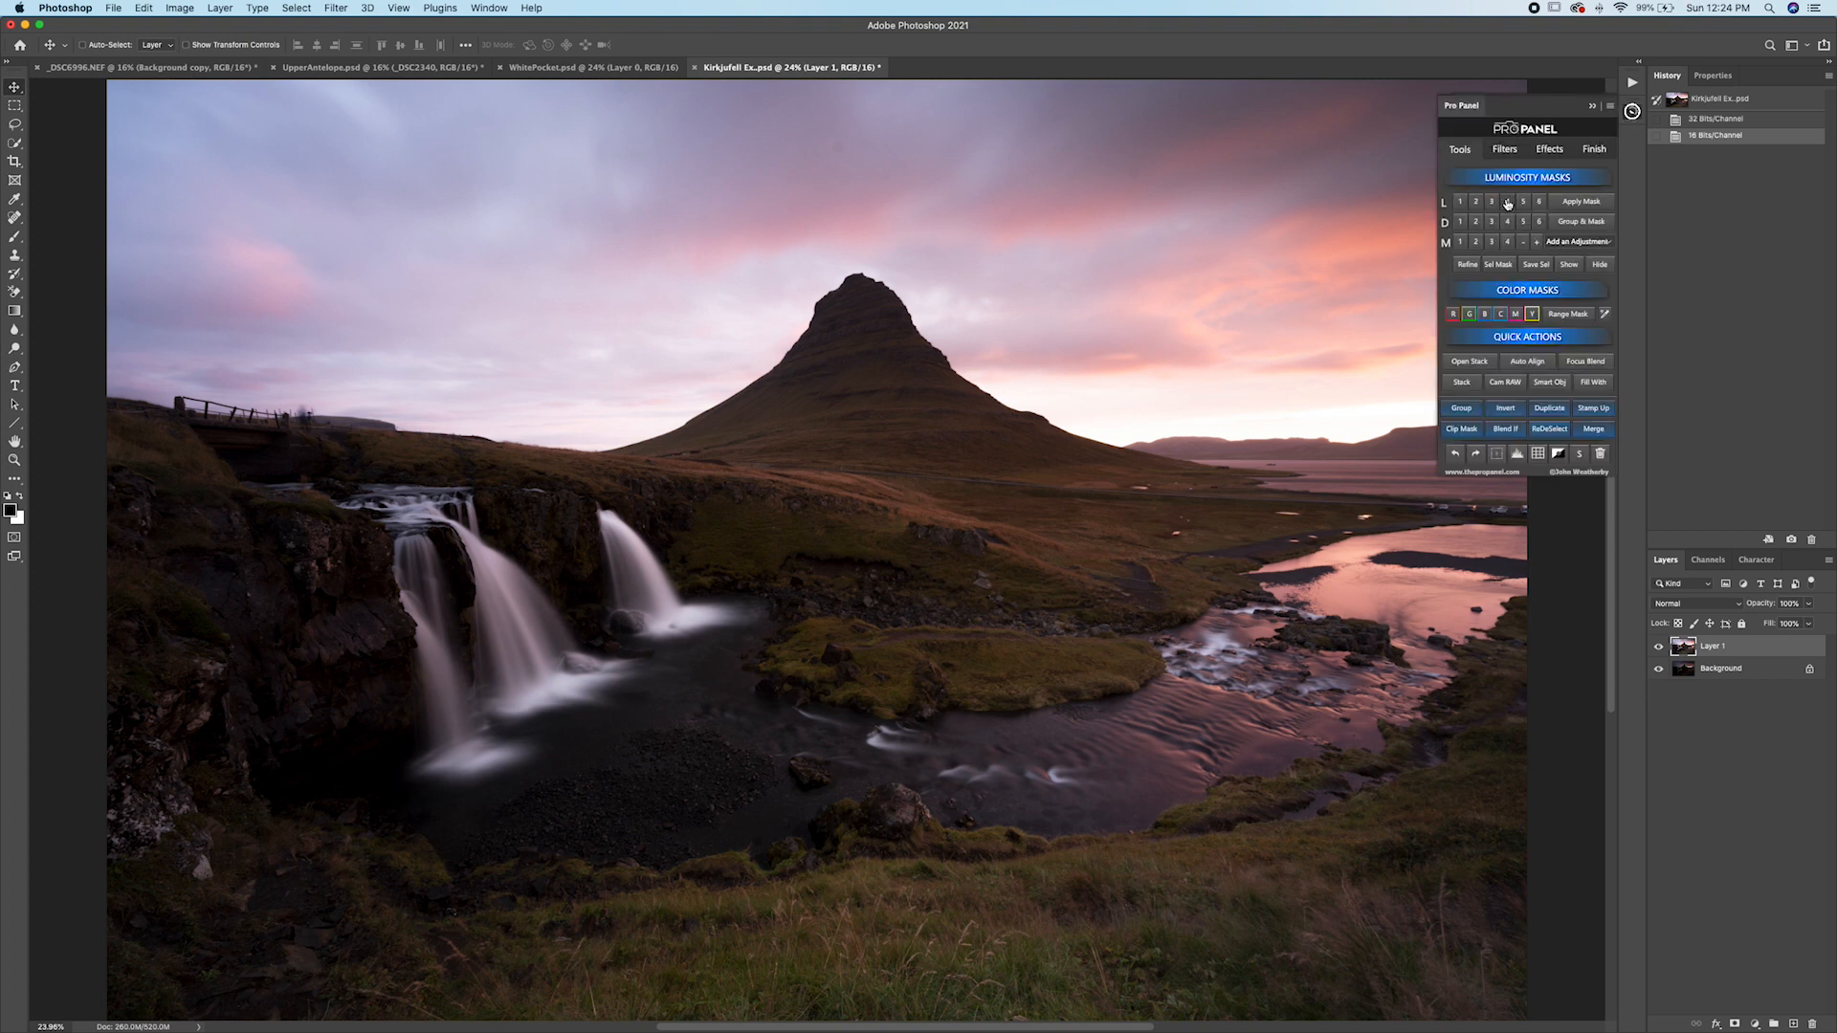
left_click(1633, 113)
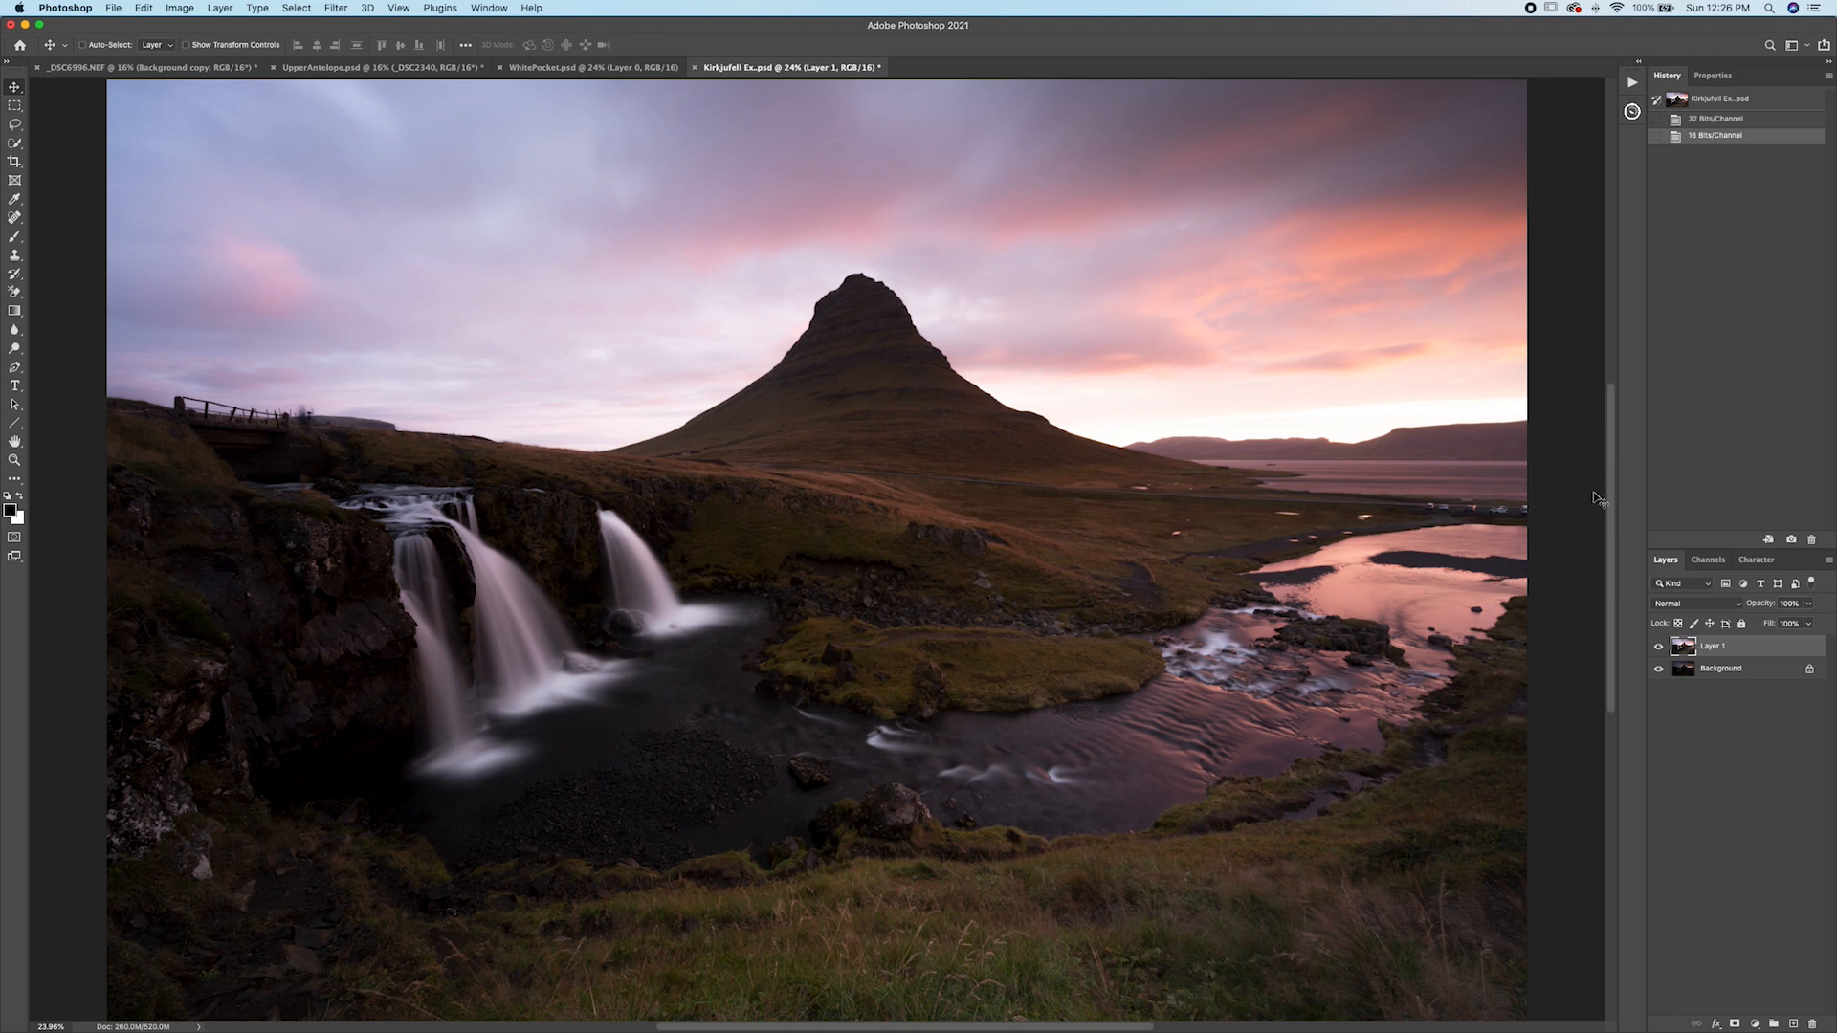
left_click(1705, 566)
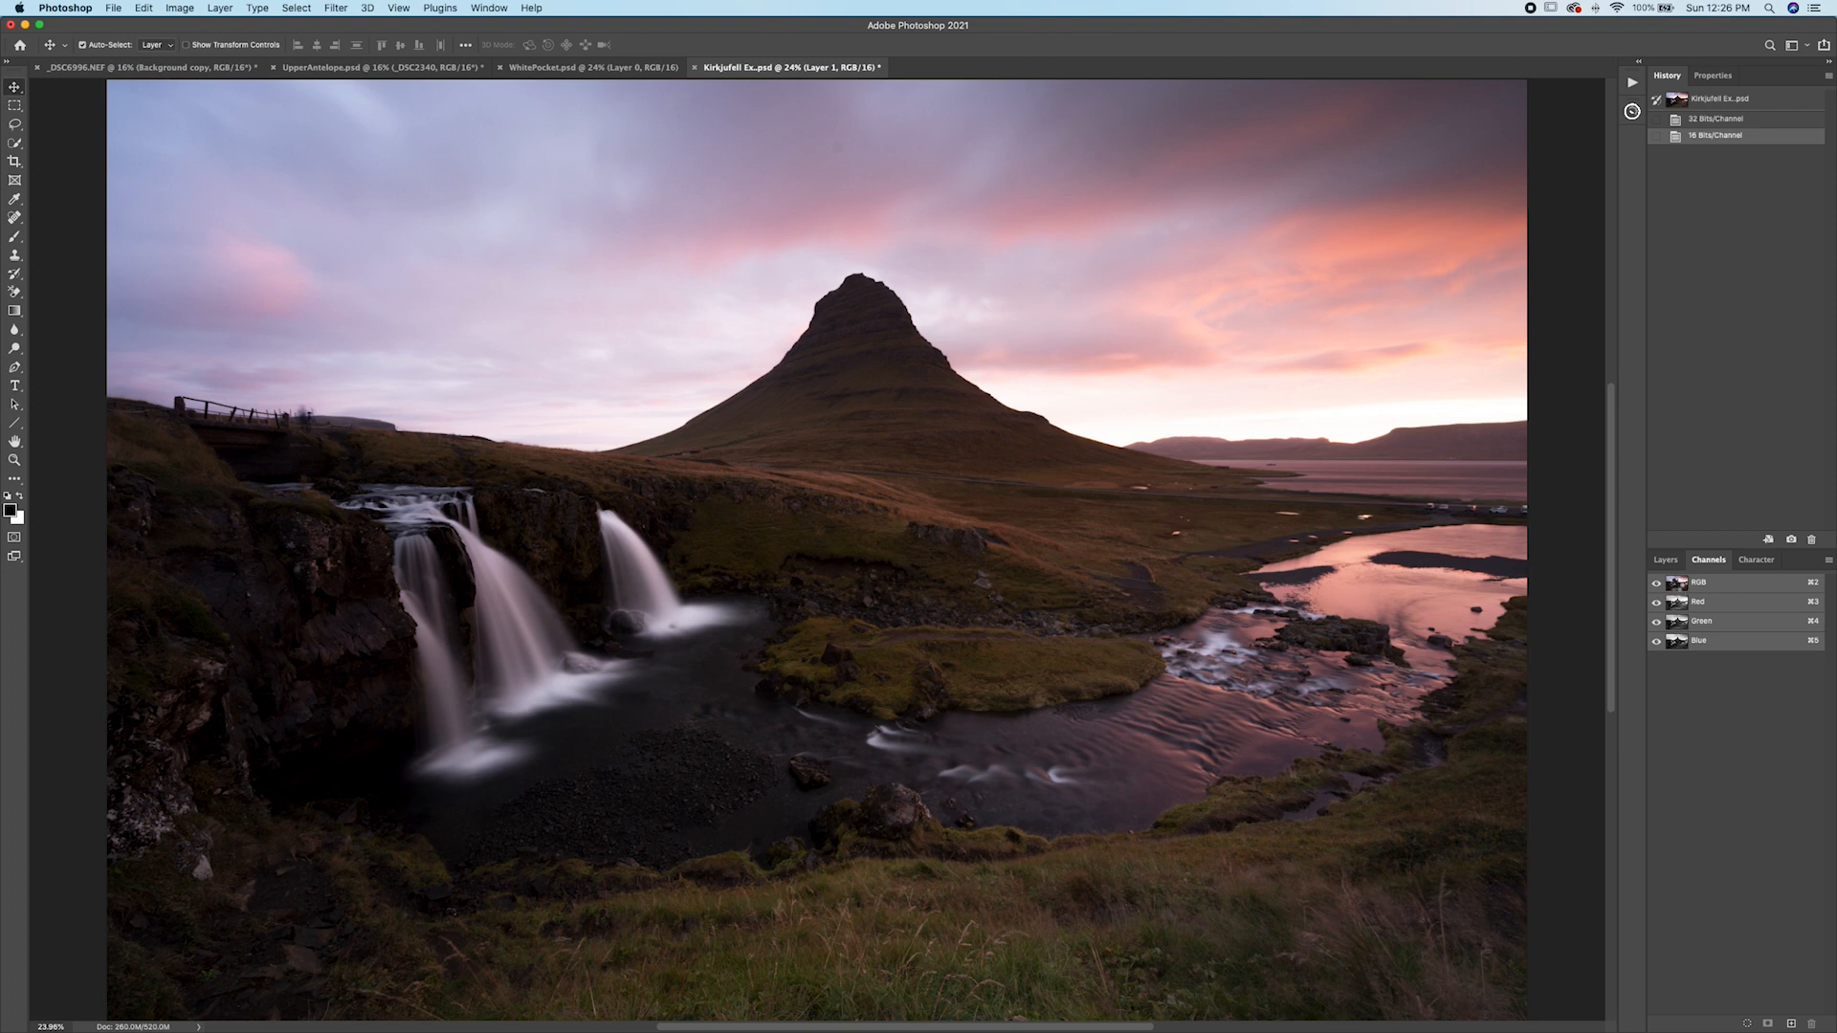
left_click(1678, 586, "super")
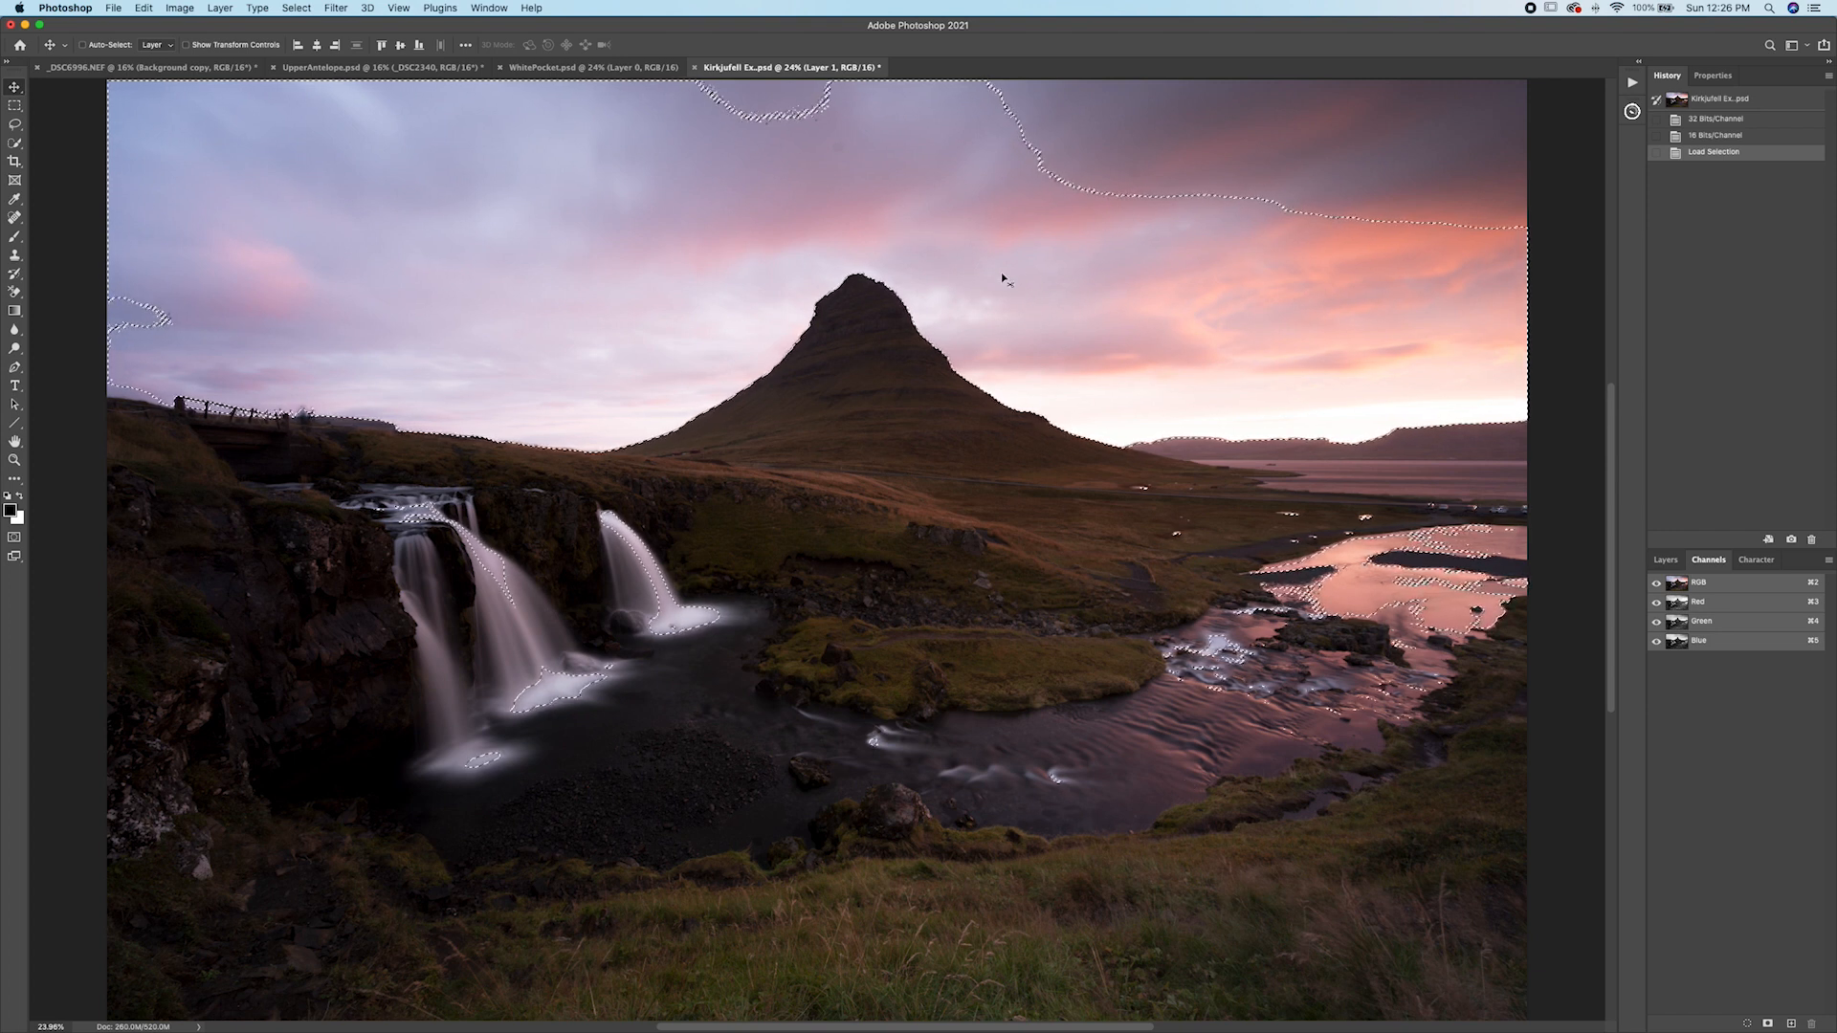
left_click(1768, 1023)
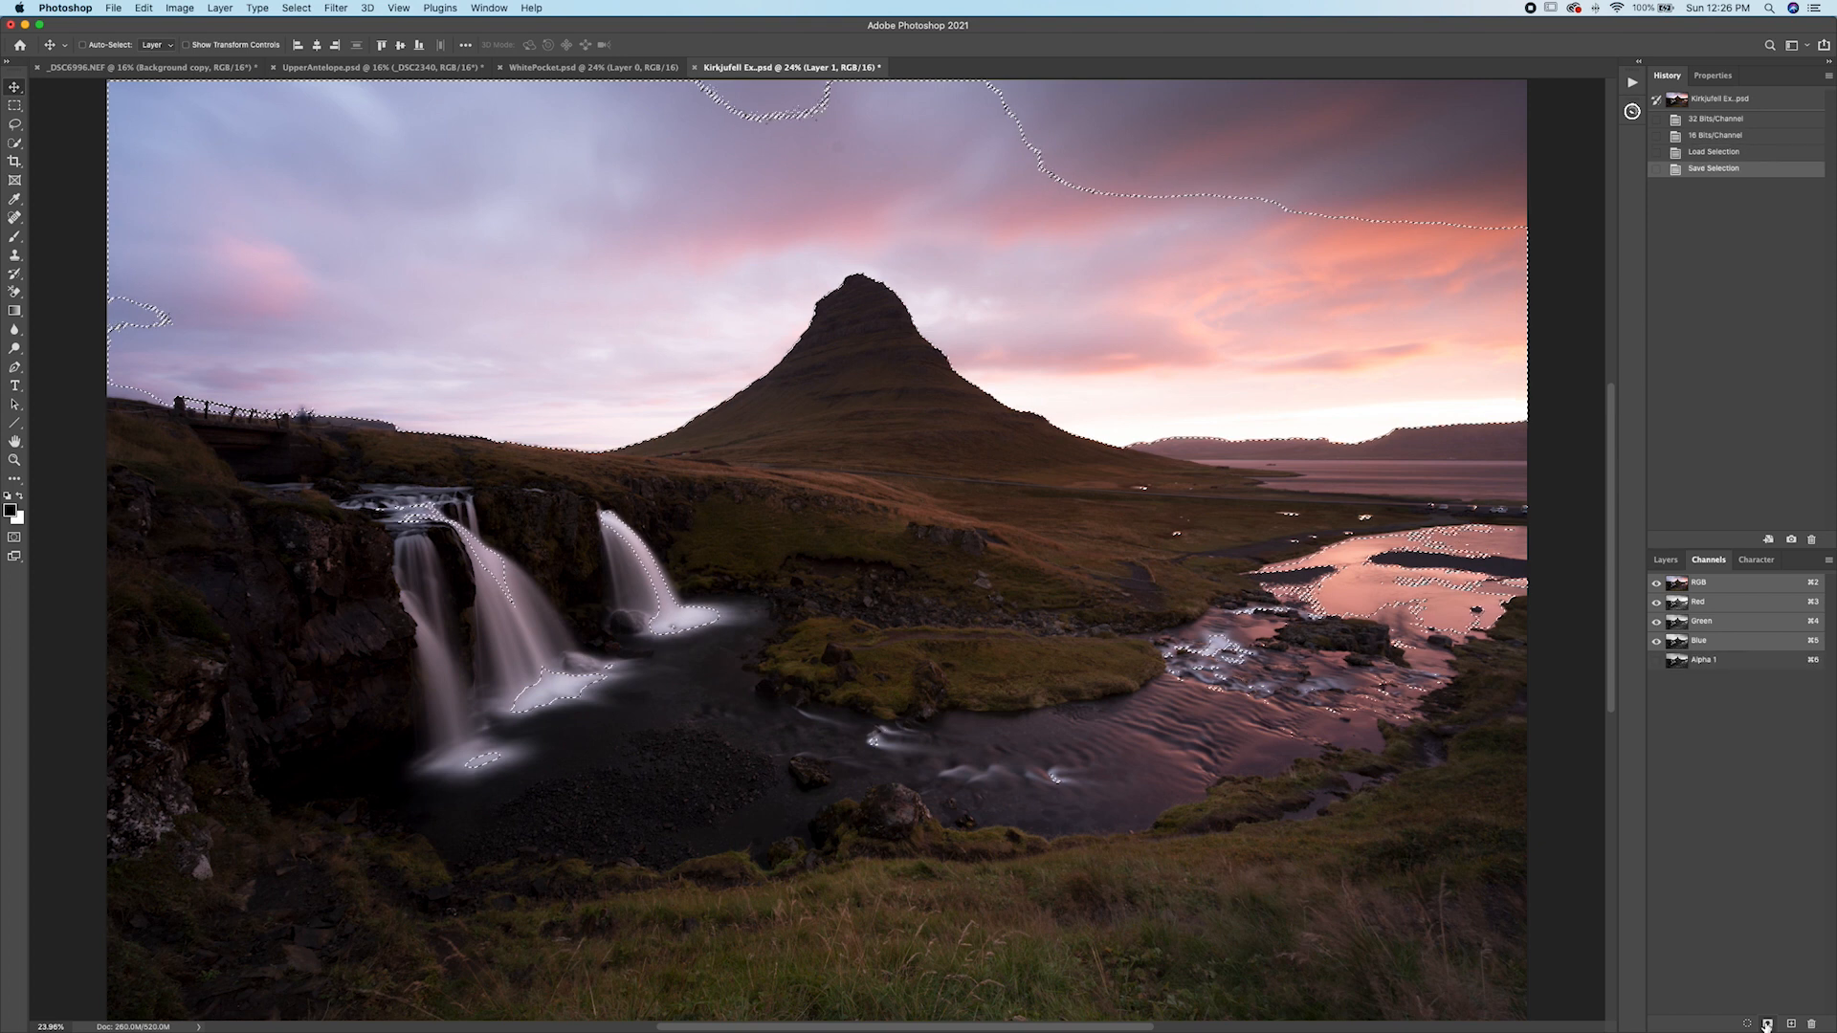
left_click(1689, 662)
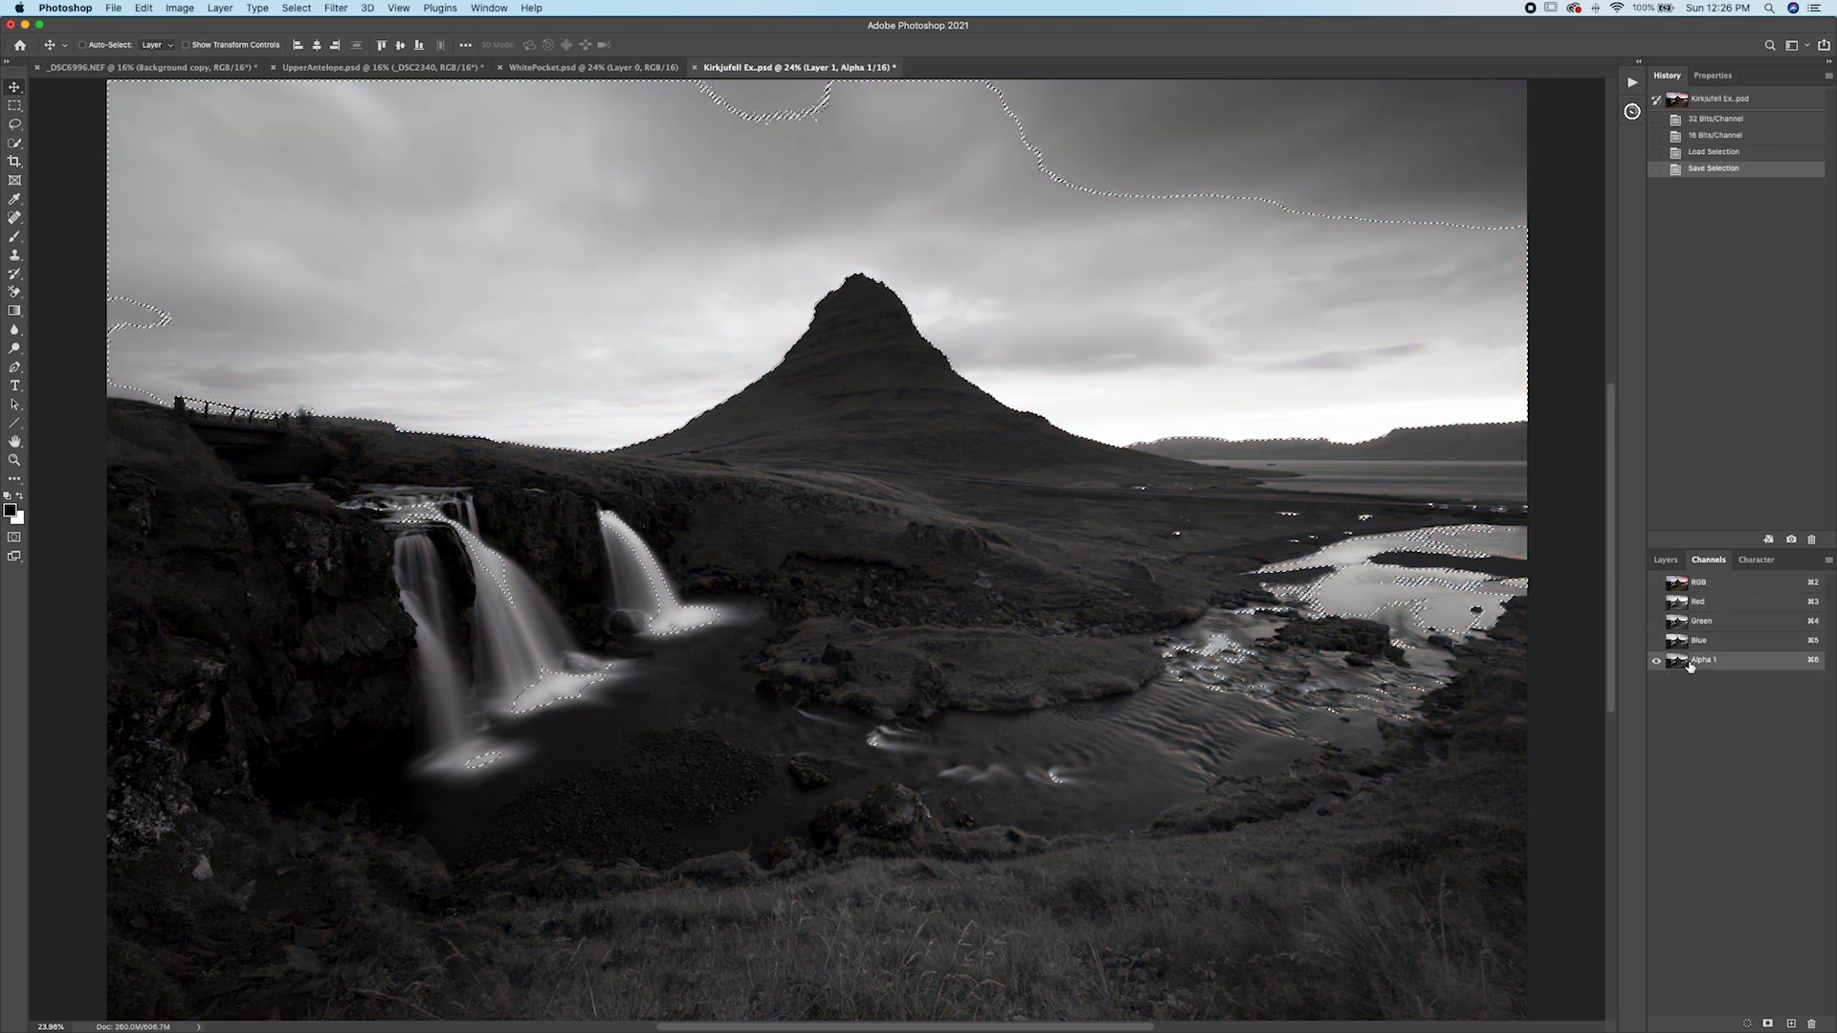
double_click(1704, 661)
type("Brights 1")
key("Return")
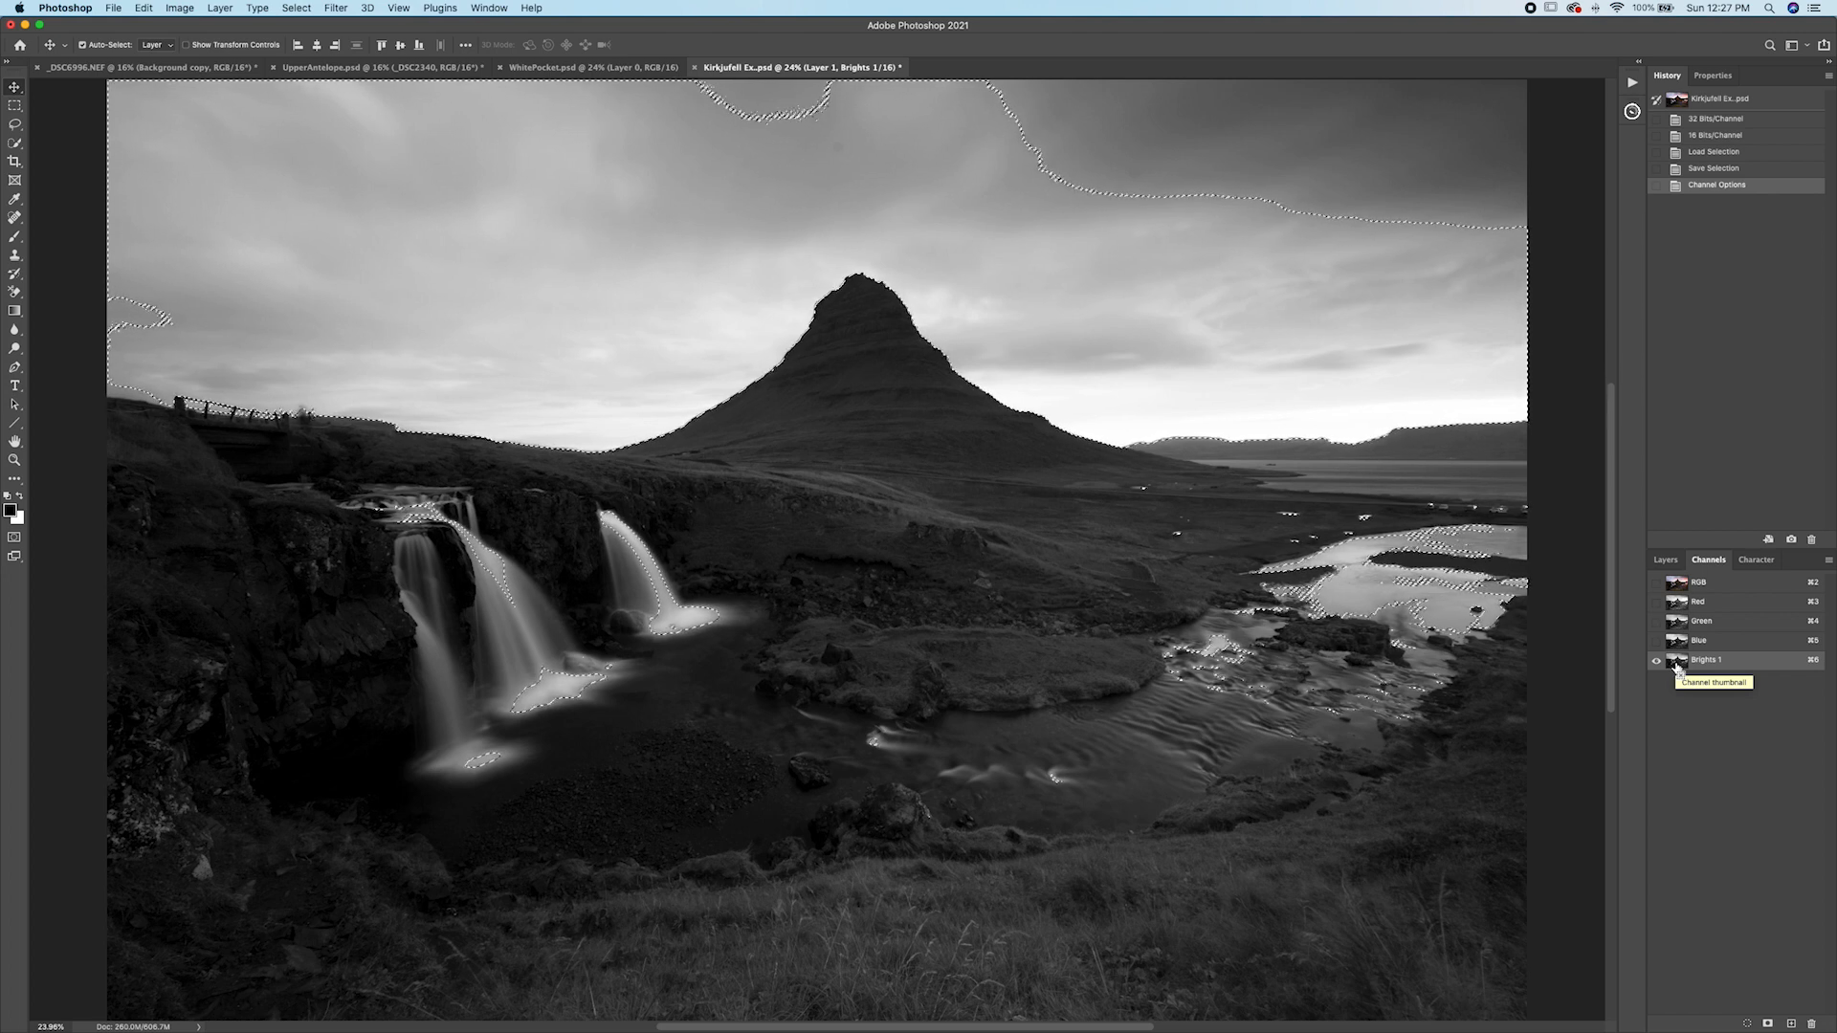
Intersect the selection with Brights 1, save it as a new channel, and name it Brights 2.
left_click(1678, 663, "super")
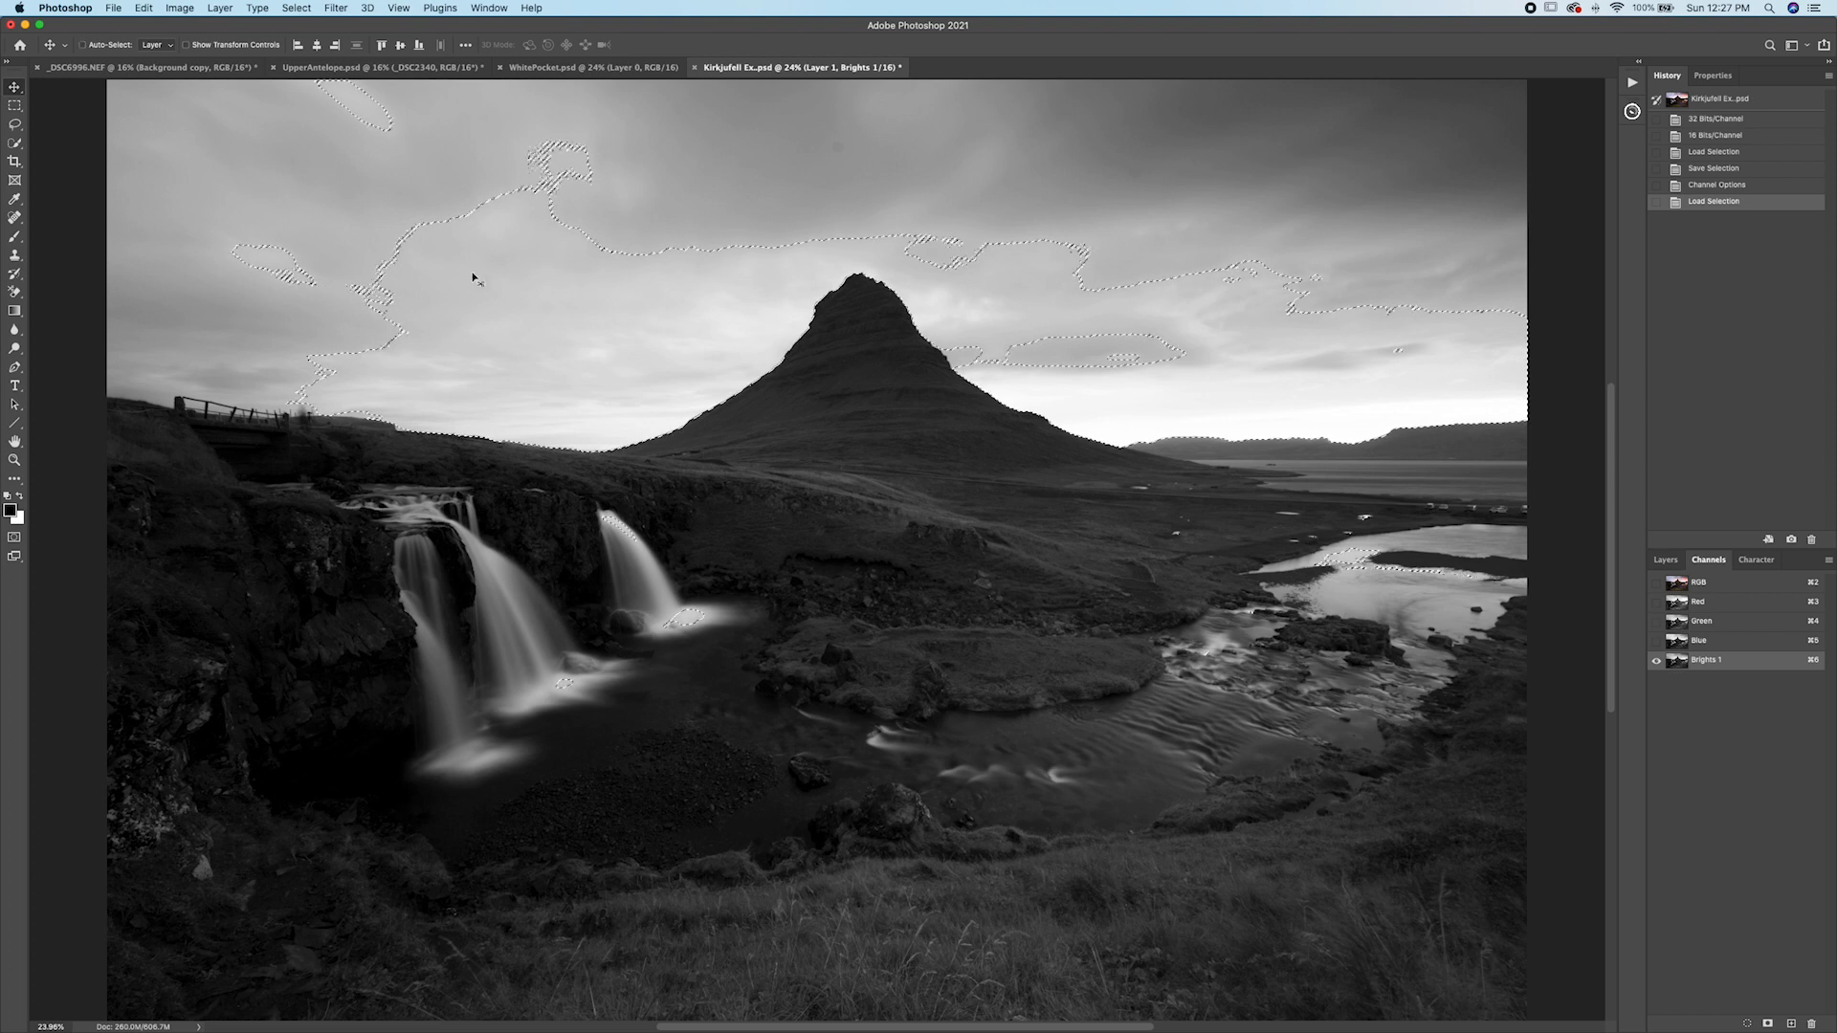
left_click(1768, 1024)
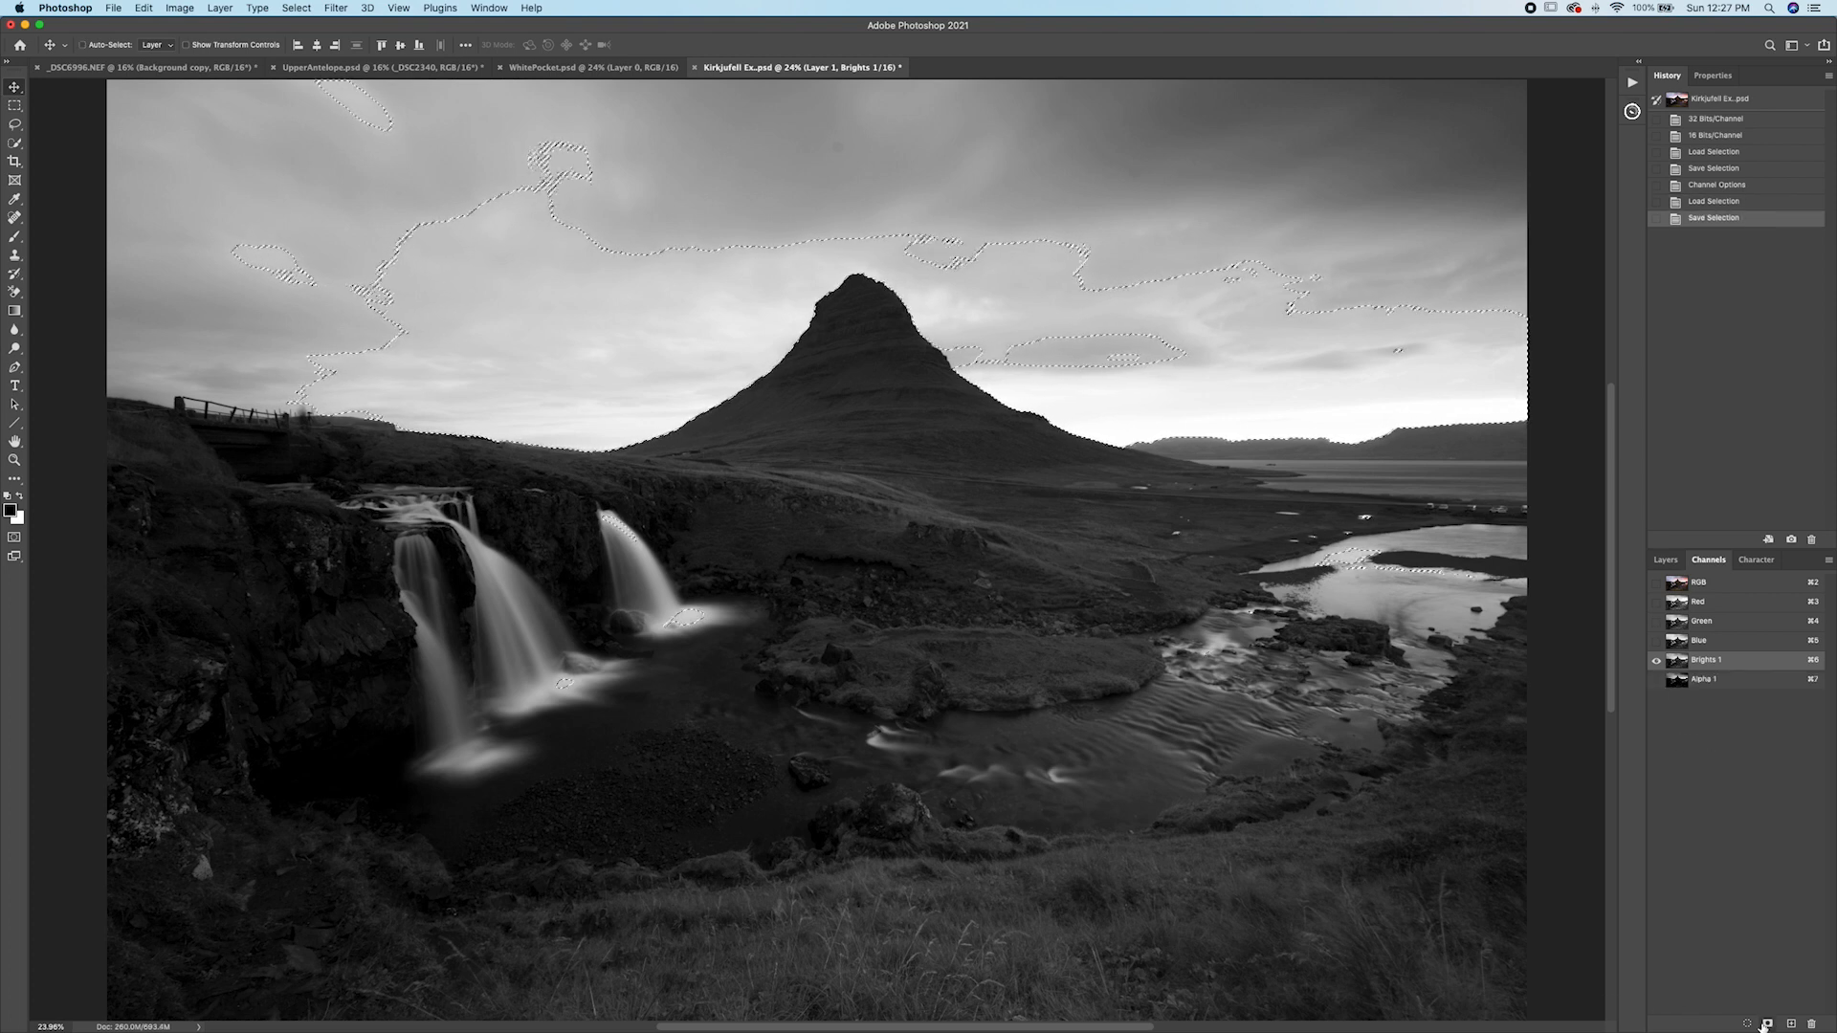
key("super+7")
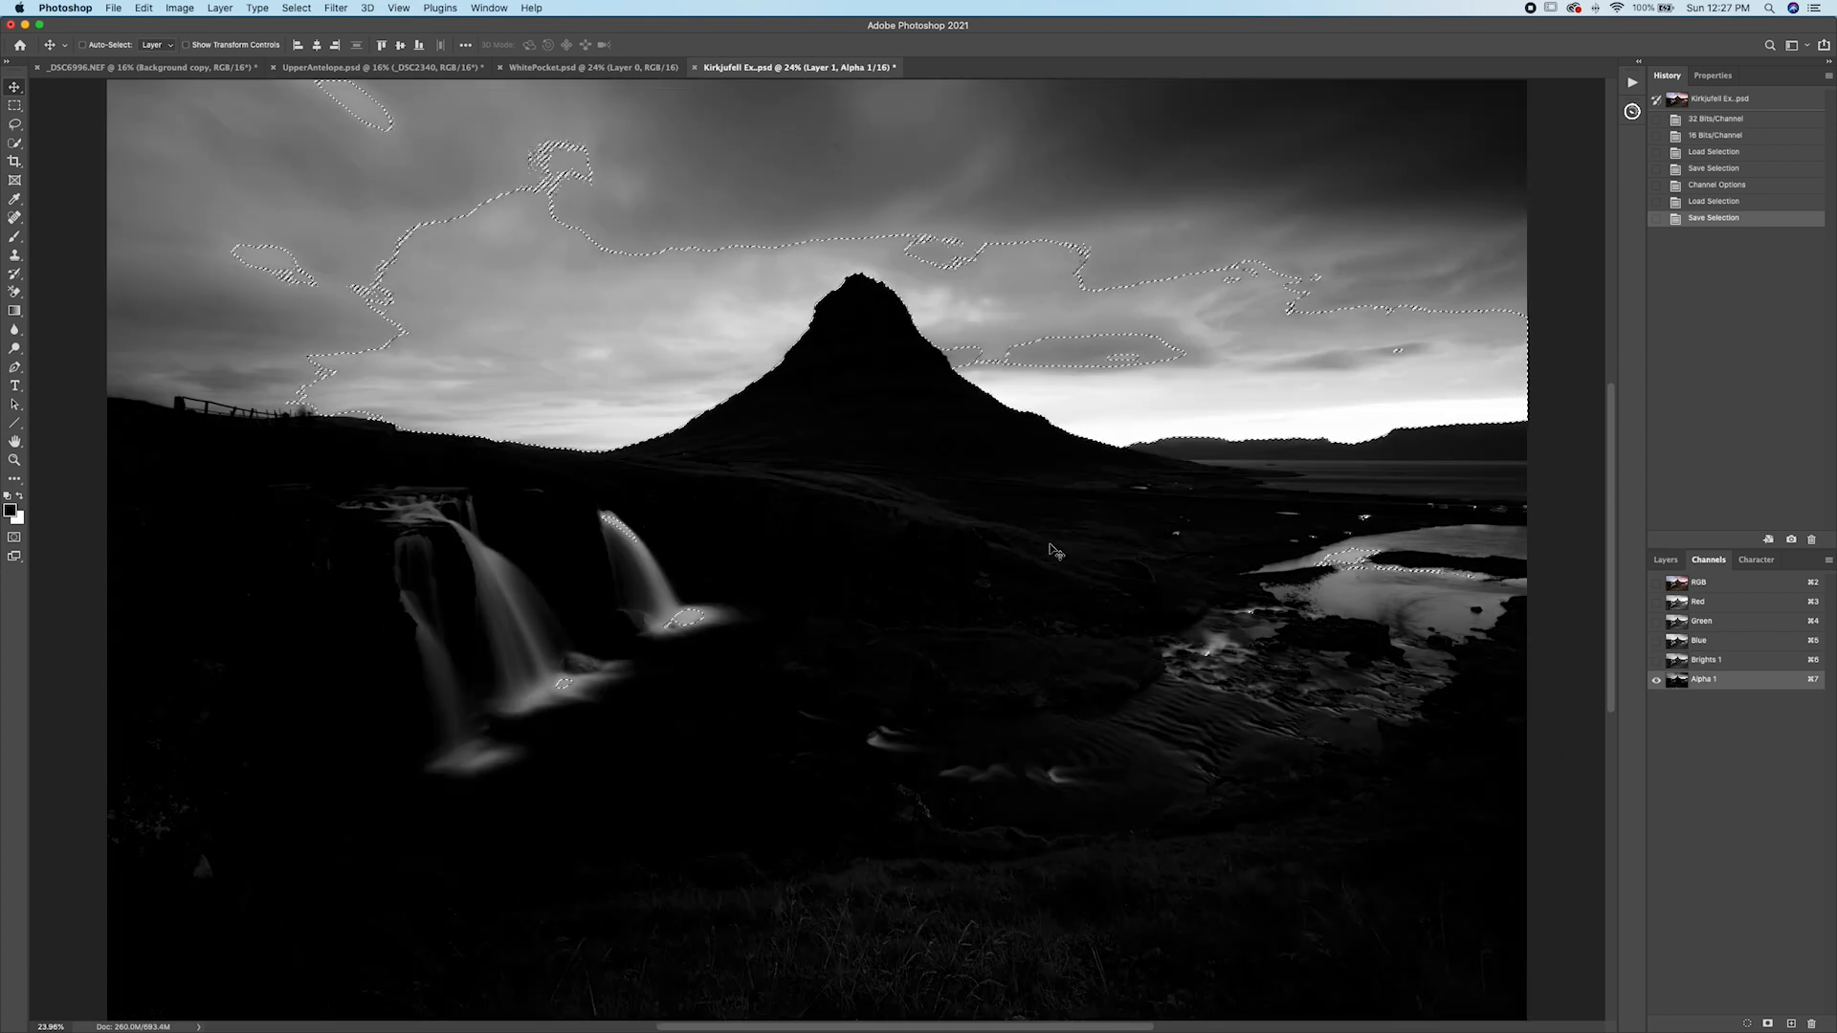
double_click(1709, 680)
type("Brights 2")
key("Return")
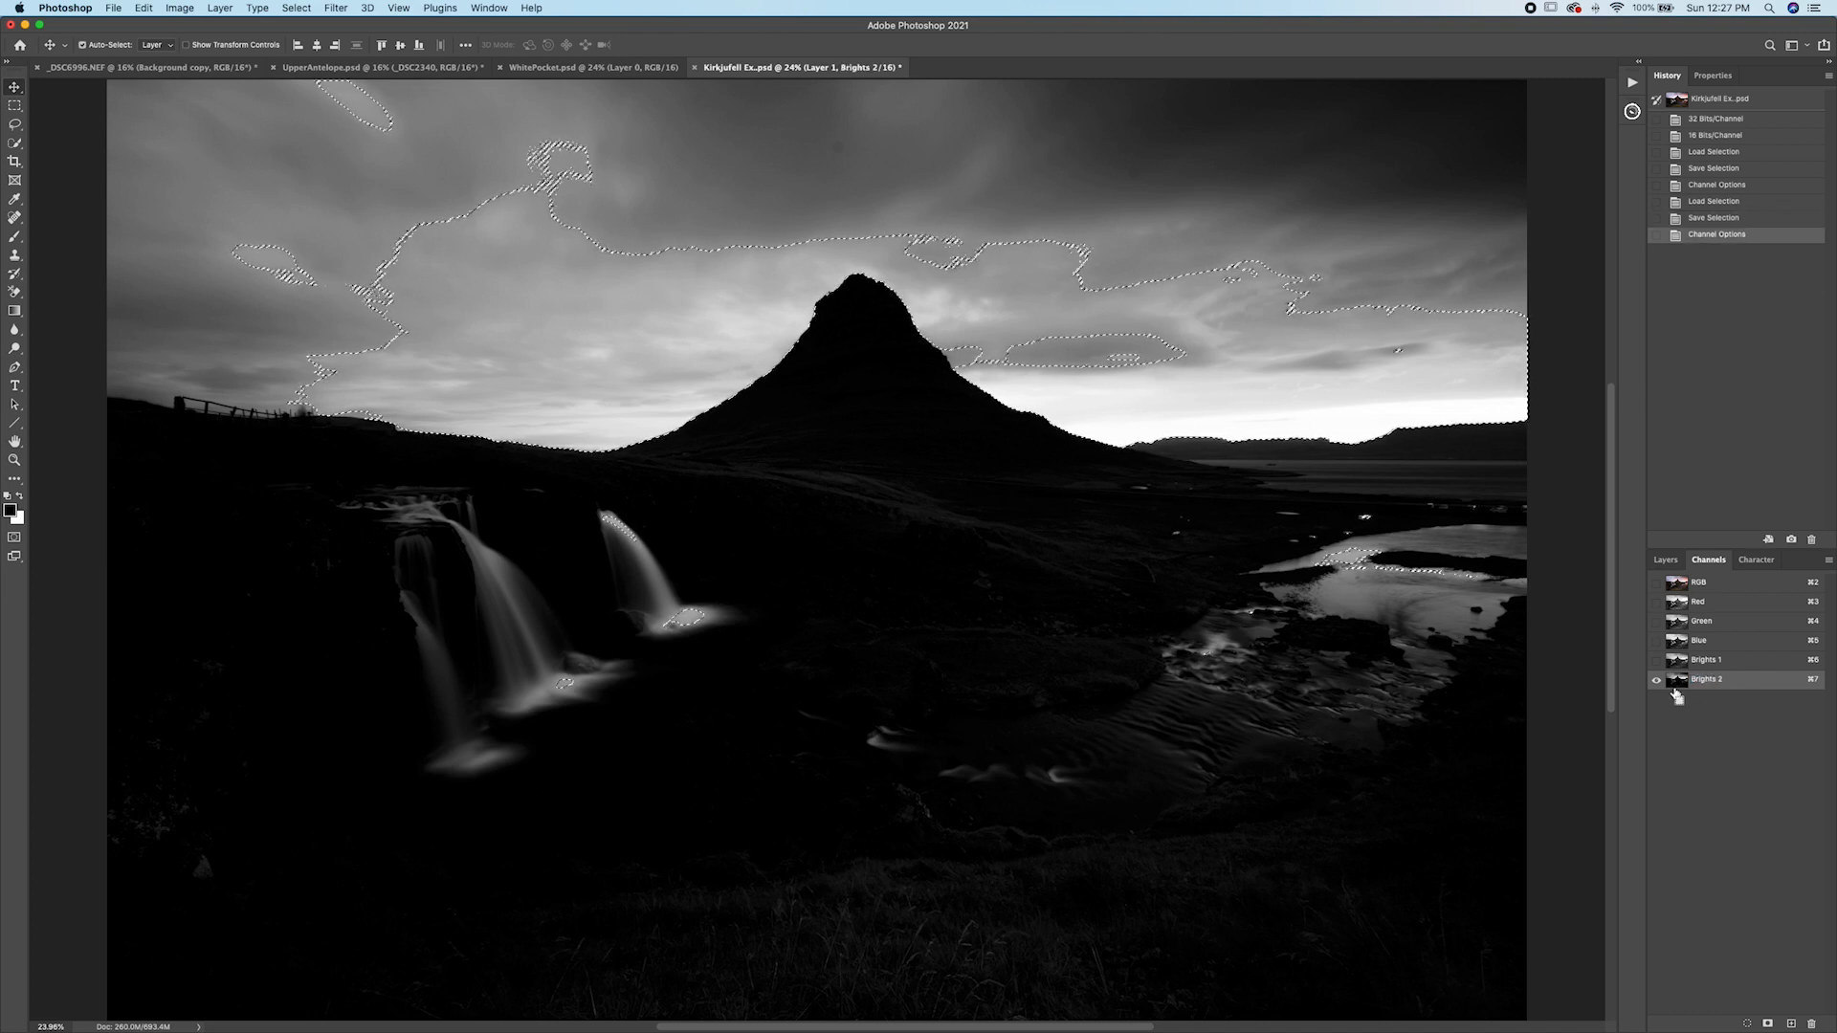
Intersect the selection with Brights 2, save it as a new channel, and name it Brights 3.
left_click(1681, 682, "super")
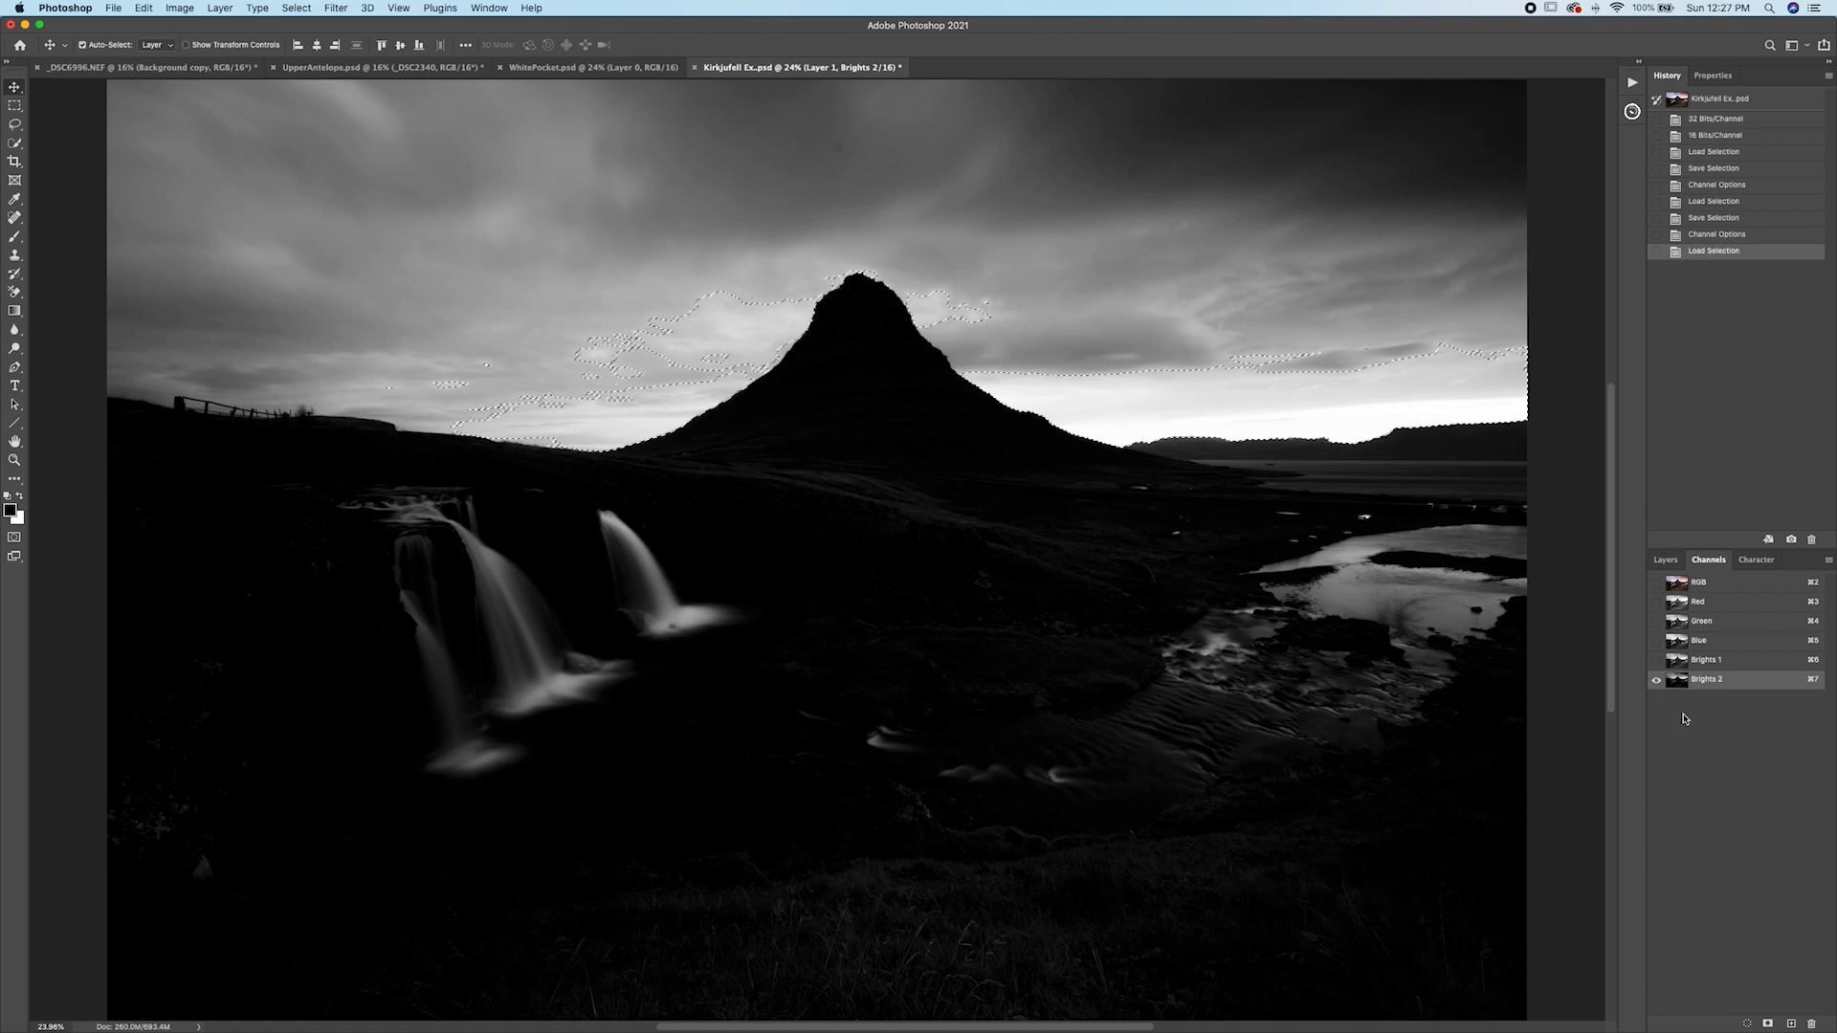
left_click(1766, 1026)
left_click(1707, 698)
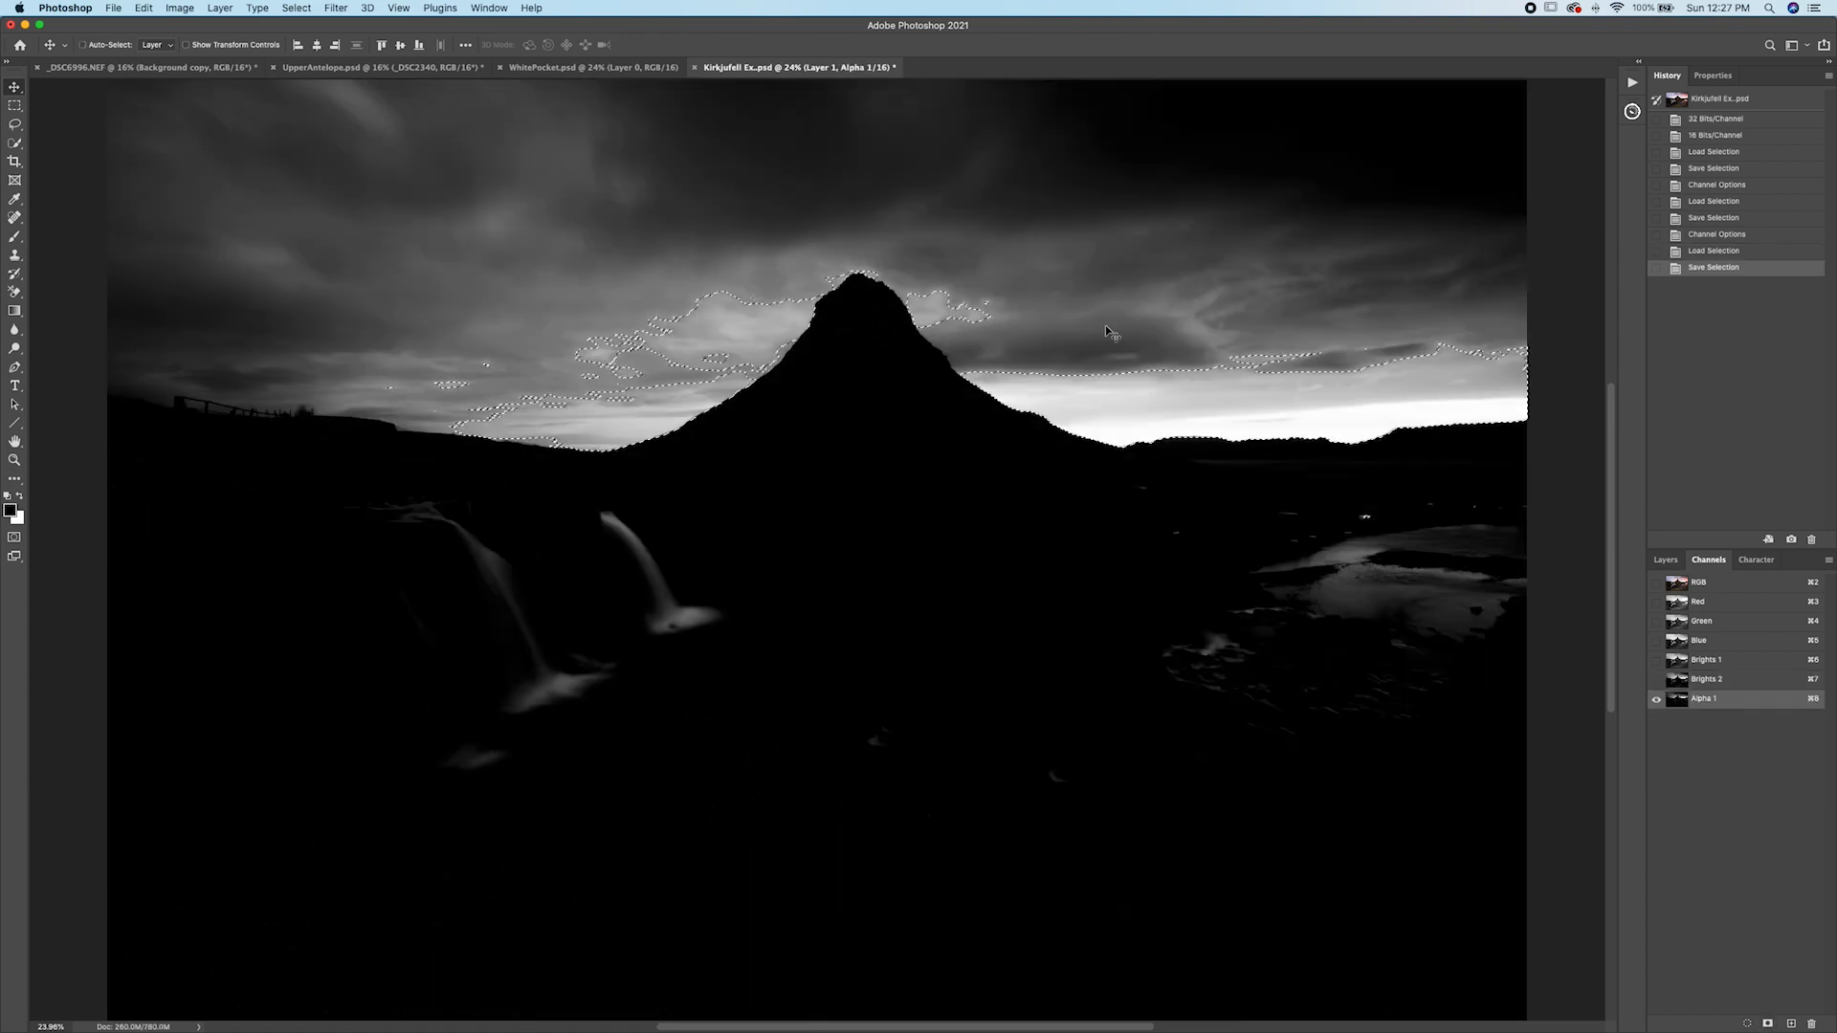
double_click(1705, 699)
type("Brights 3")
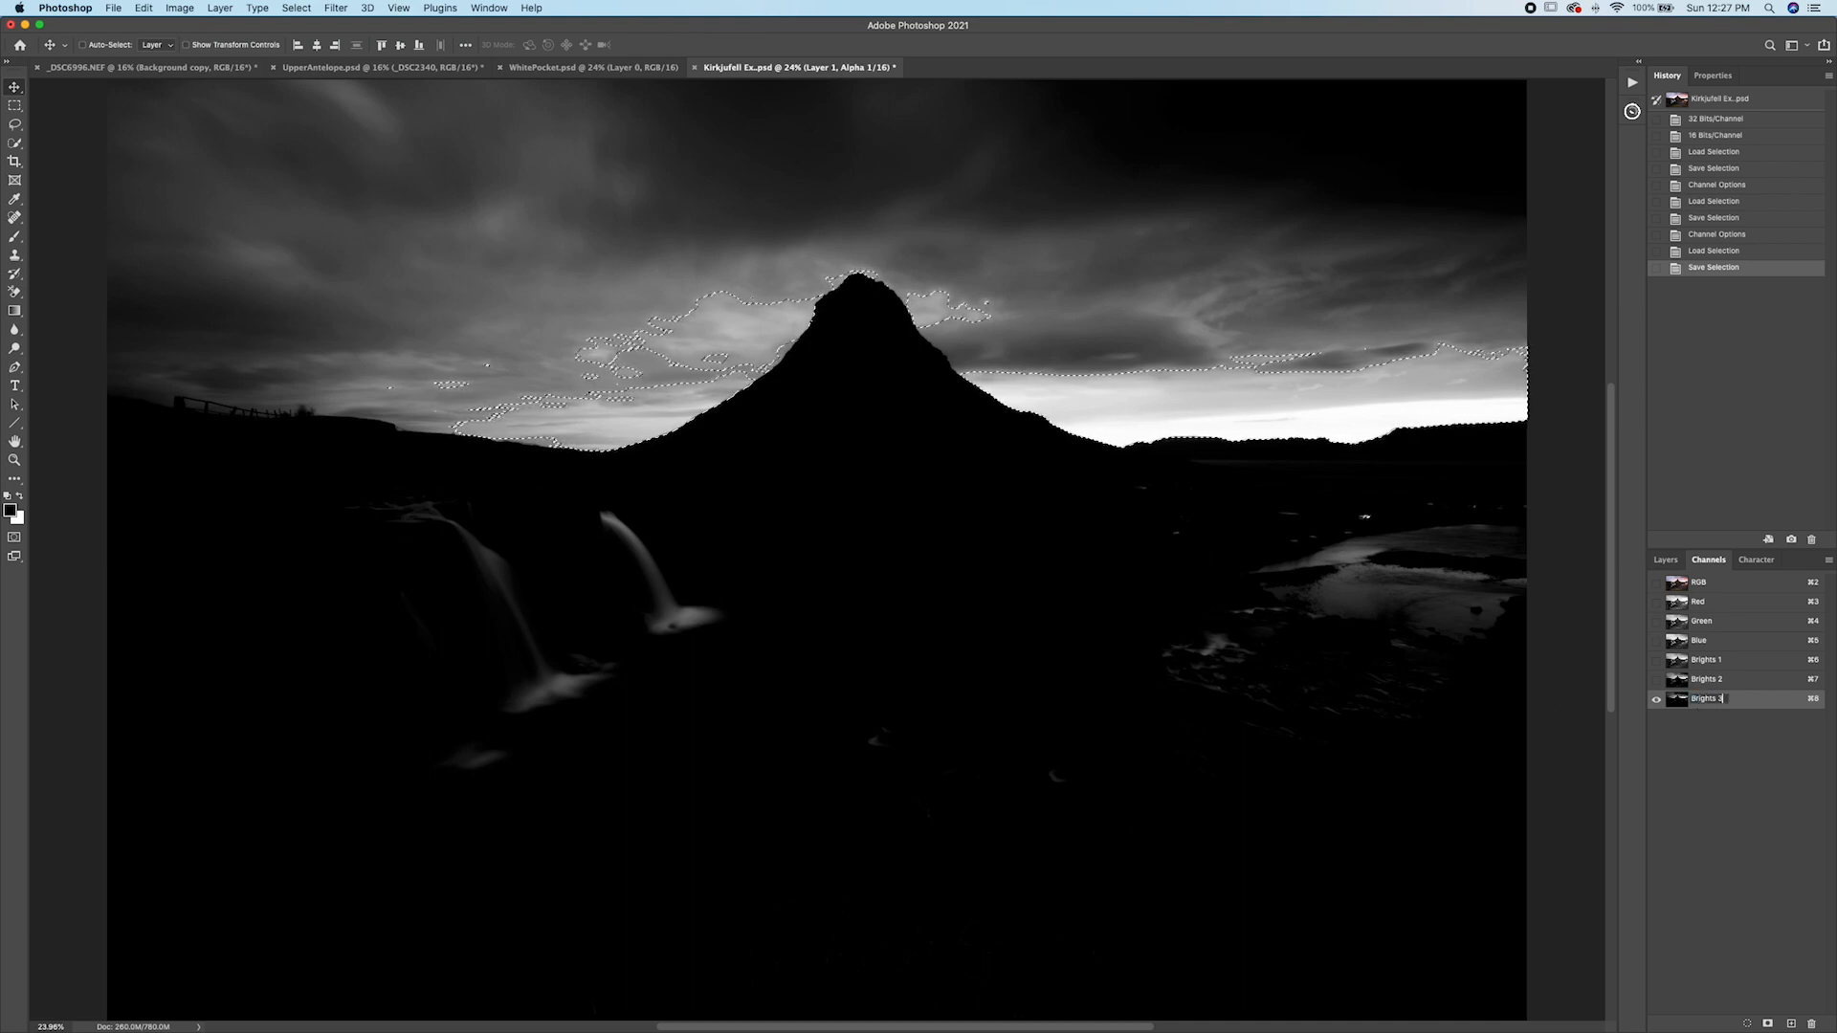
key("Return")
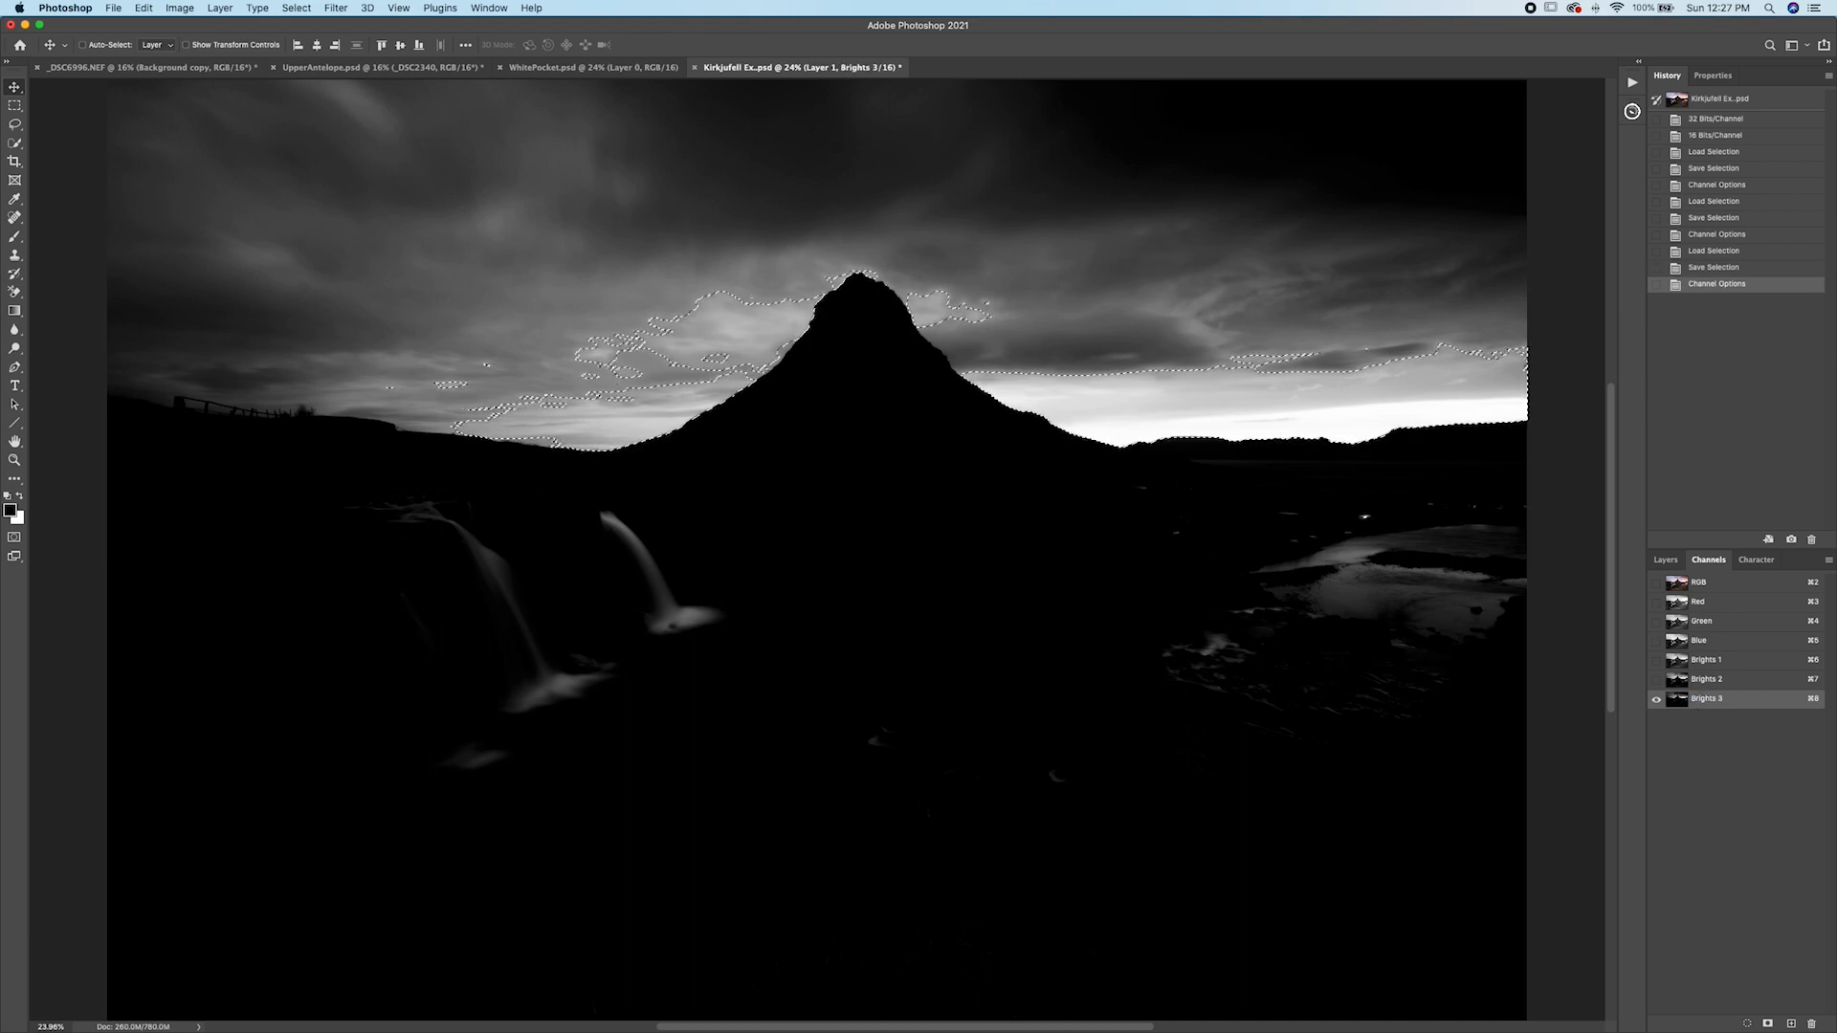
Deselect everything and return to the composite RGB channel view.
key("super+d")
left_click(1672, 590, "super")
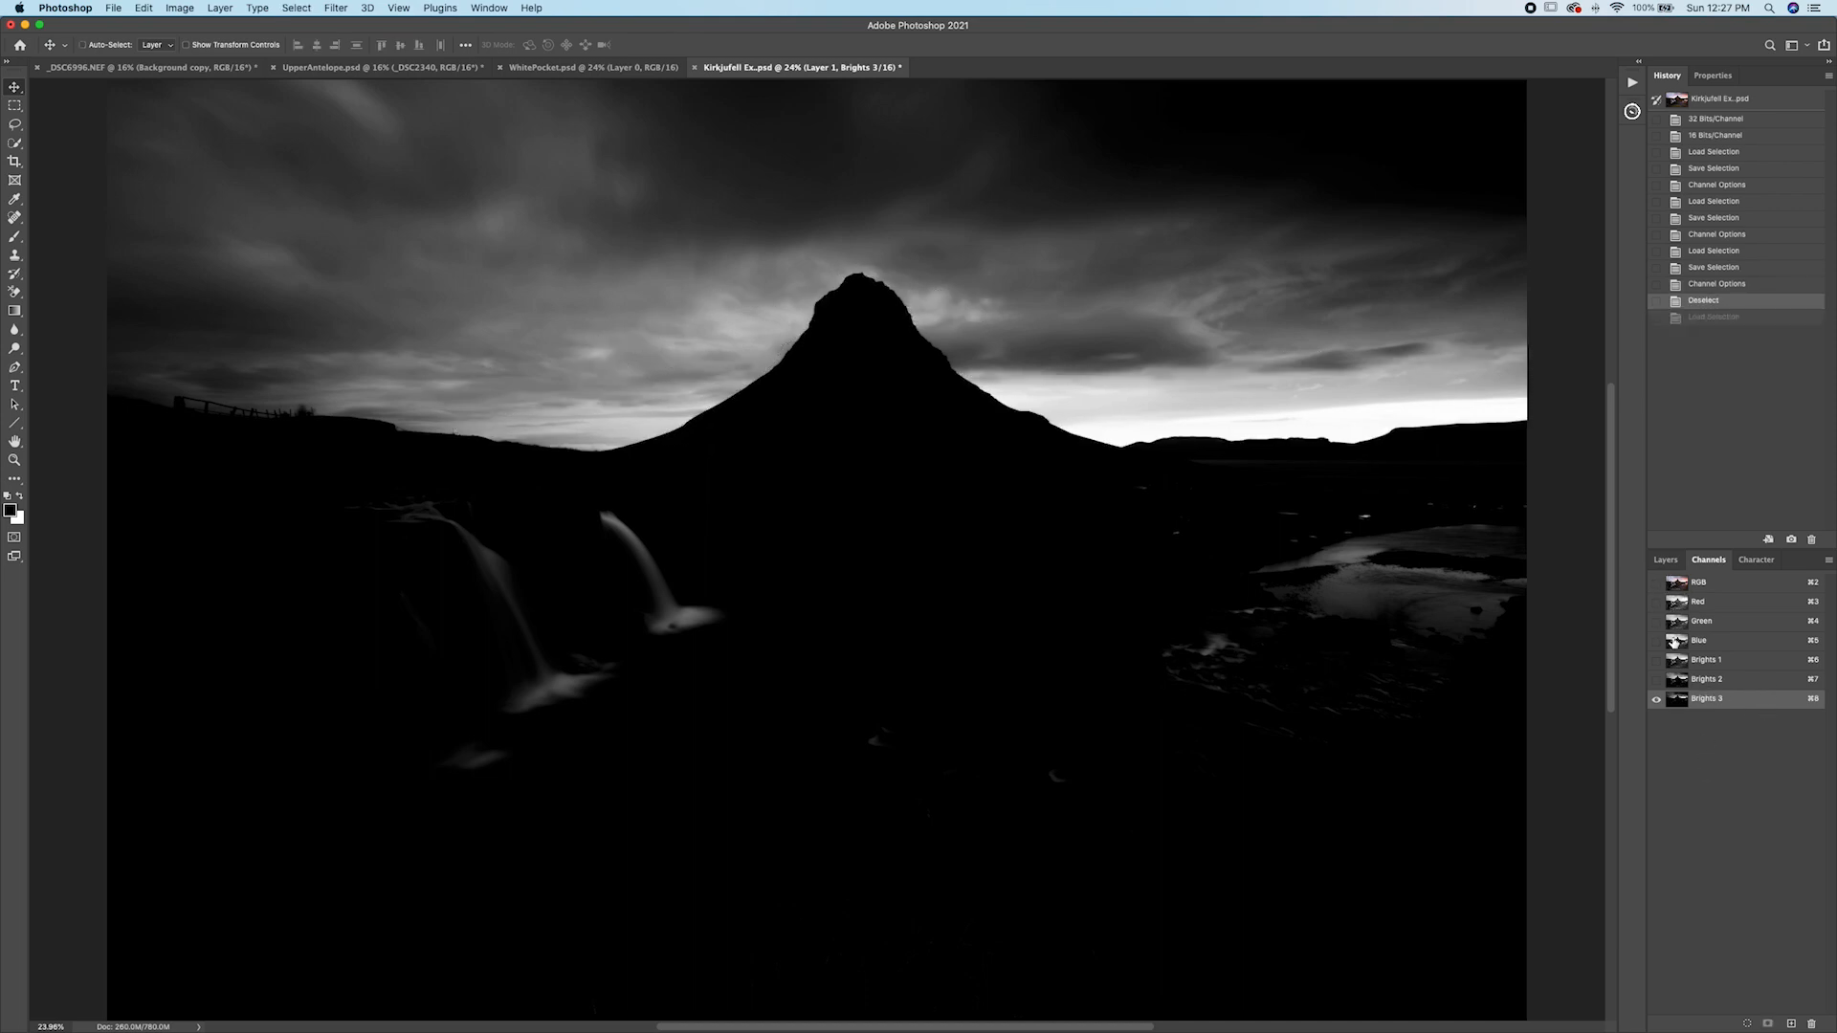
left_click(1683, 588)
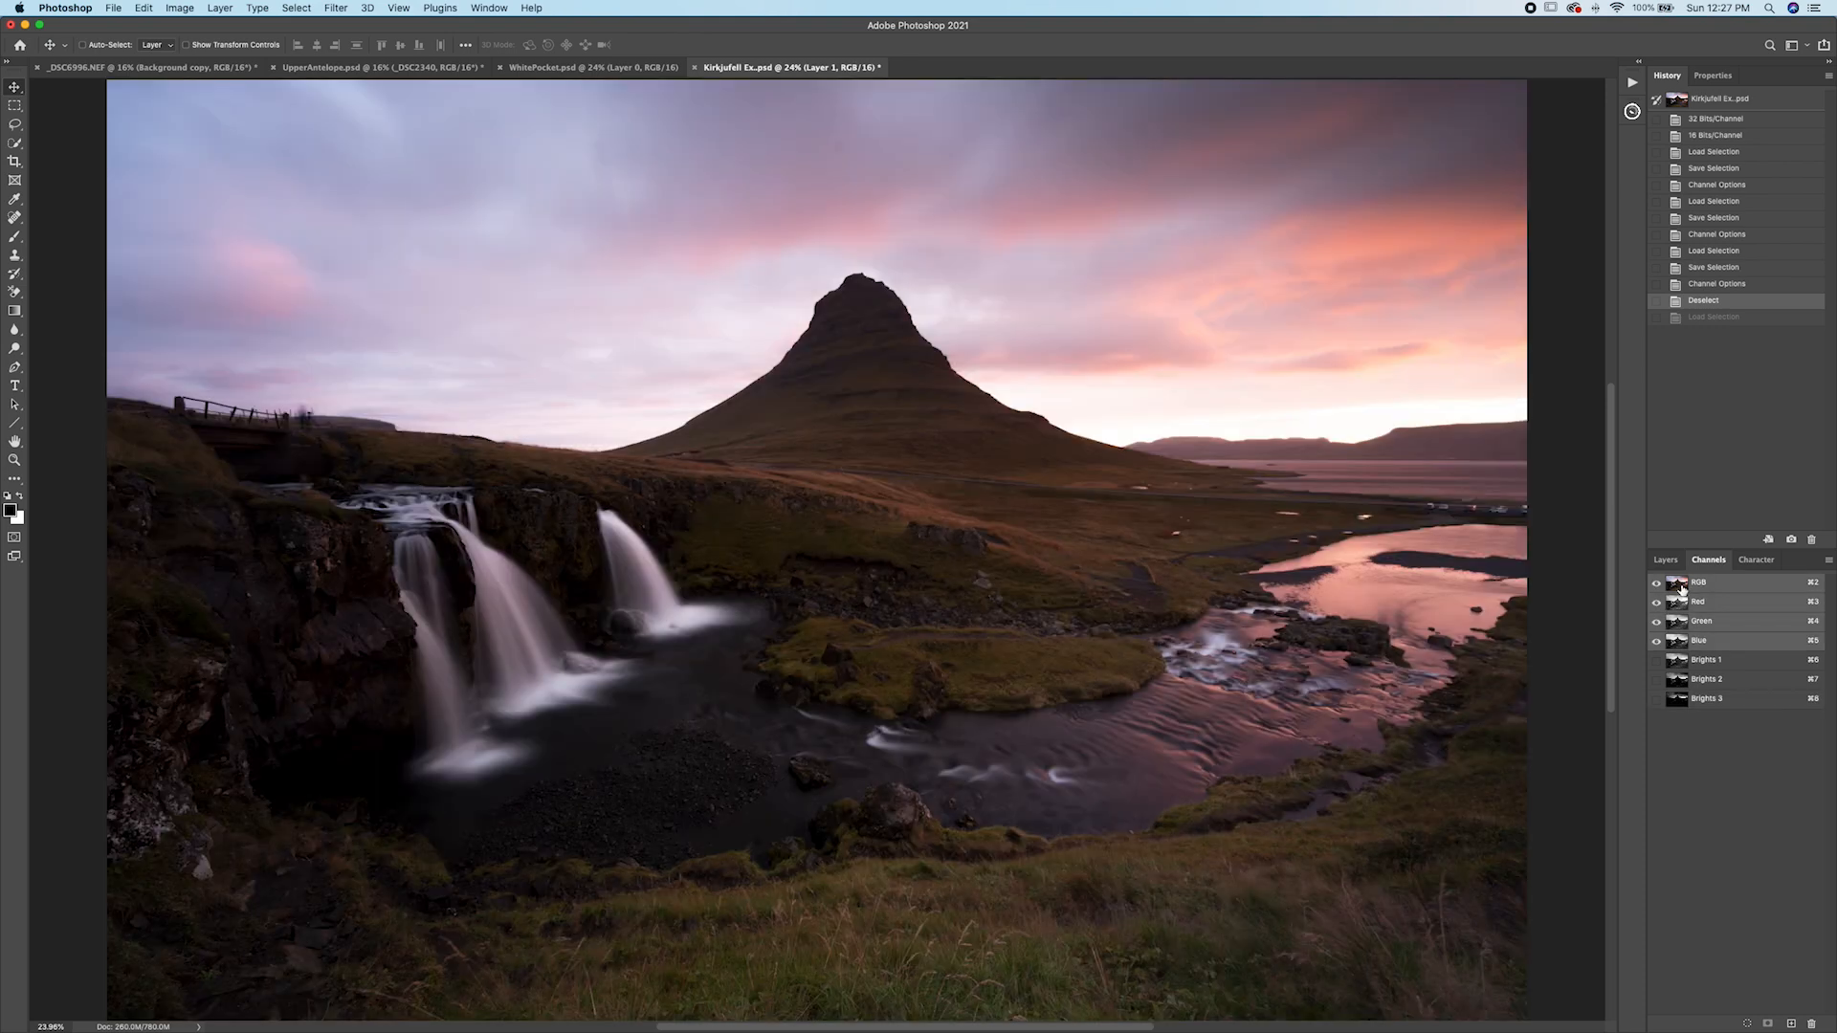
Load the luminosity selection again, invert it, save it as a new channel, and name it Shadows 1.
left_click(1675, 587, "super")
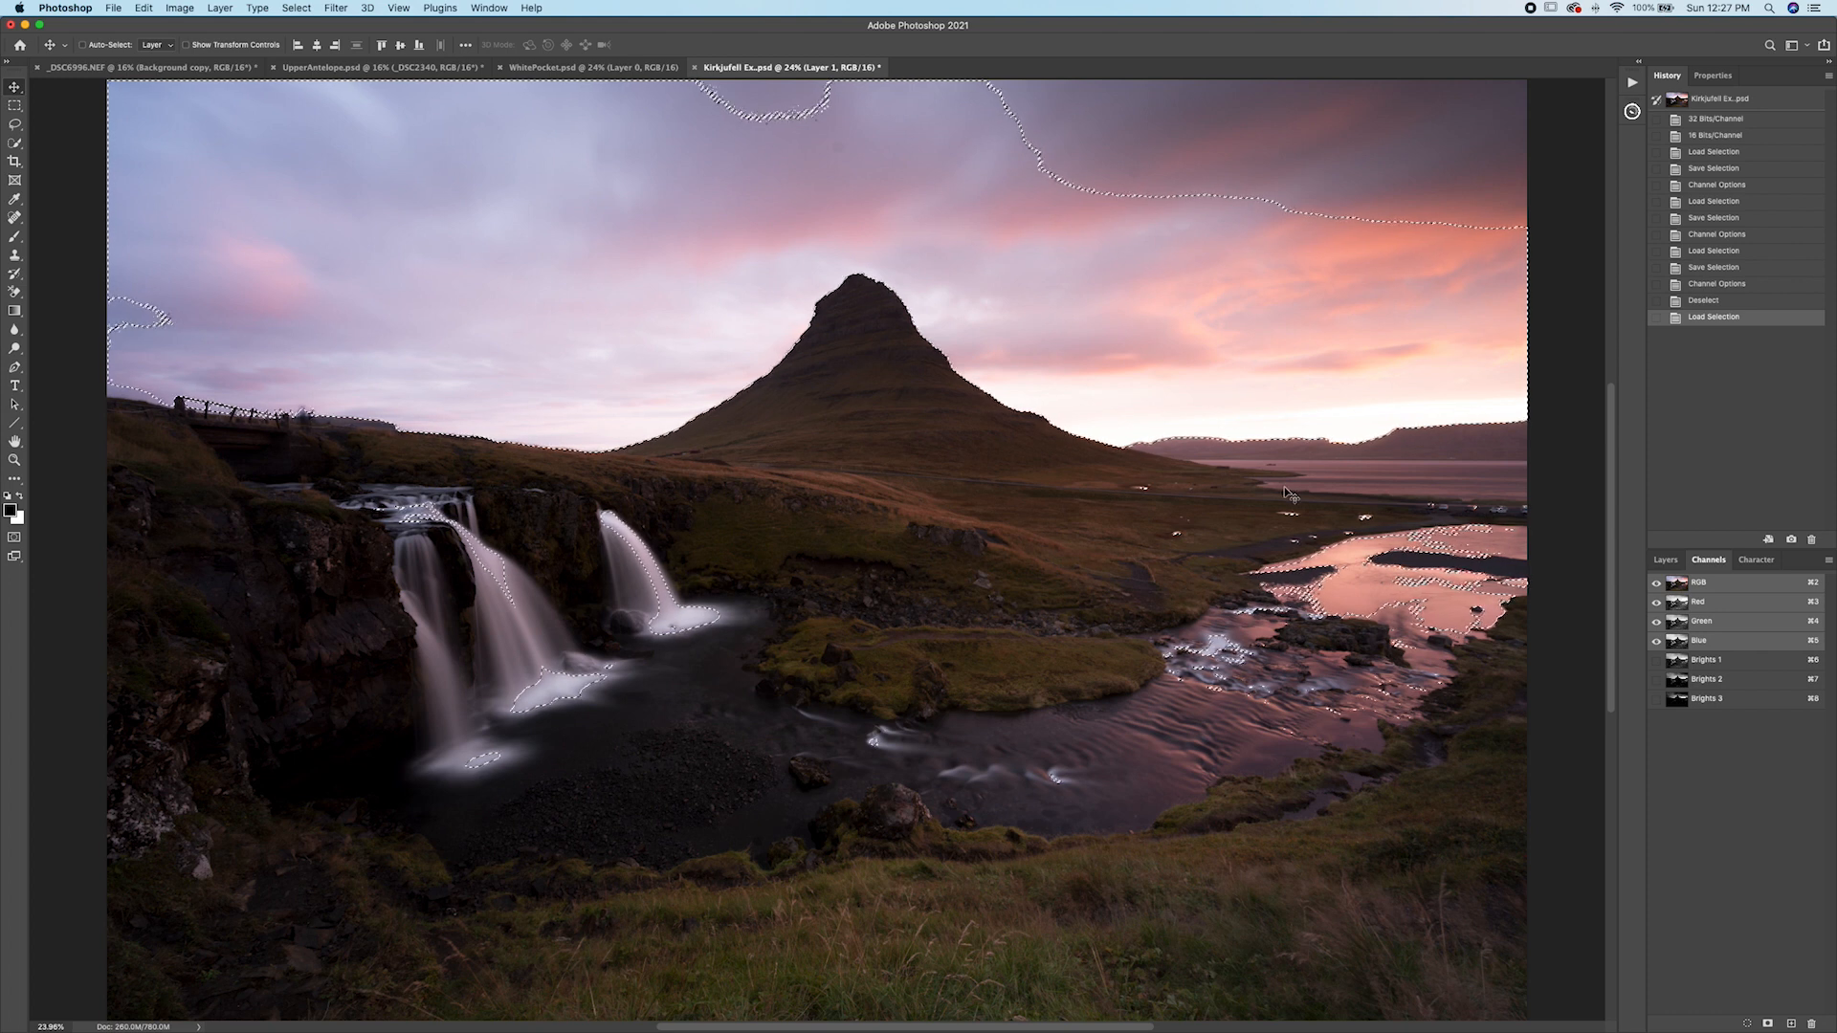
key("super+shift+i")
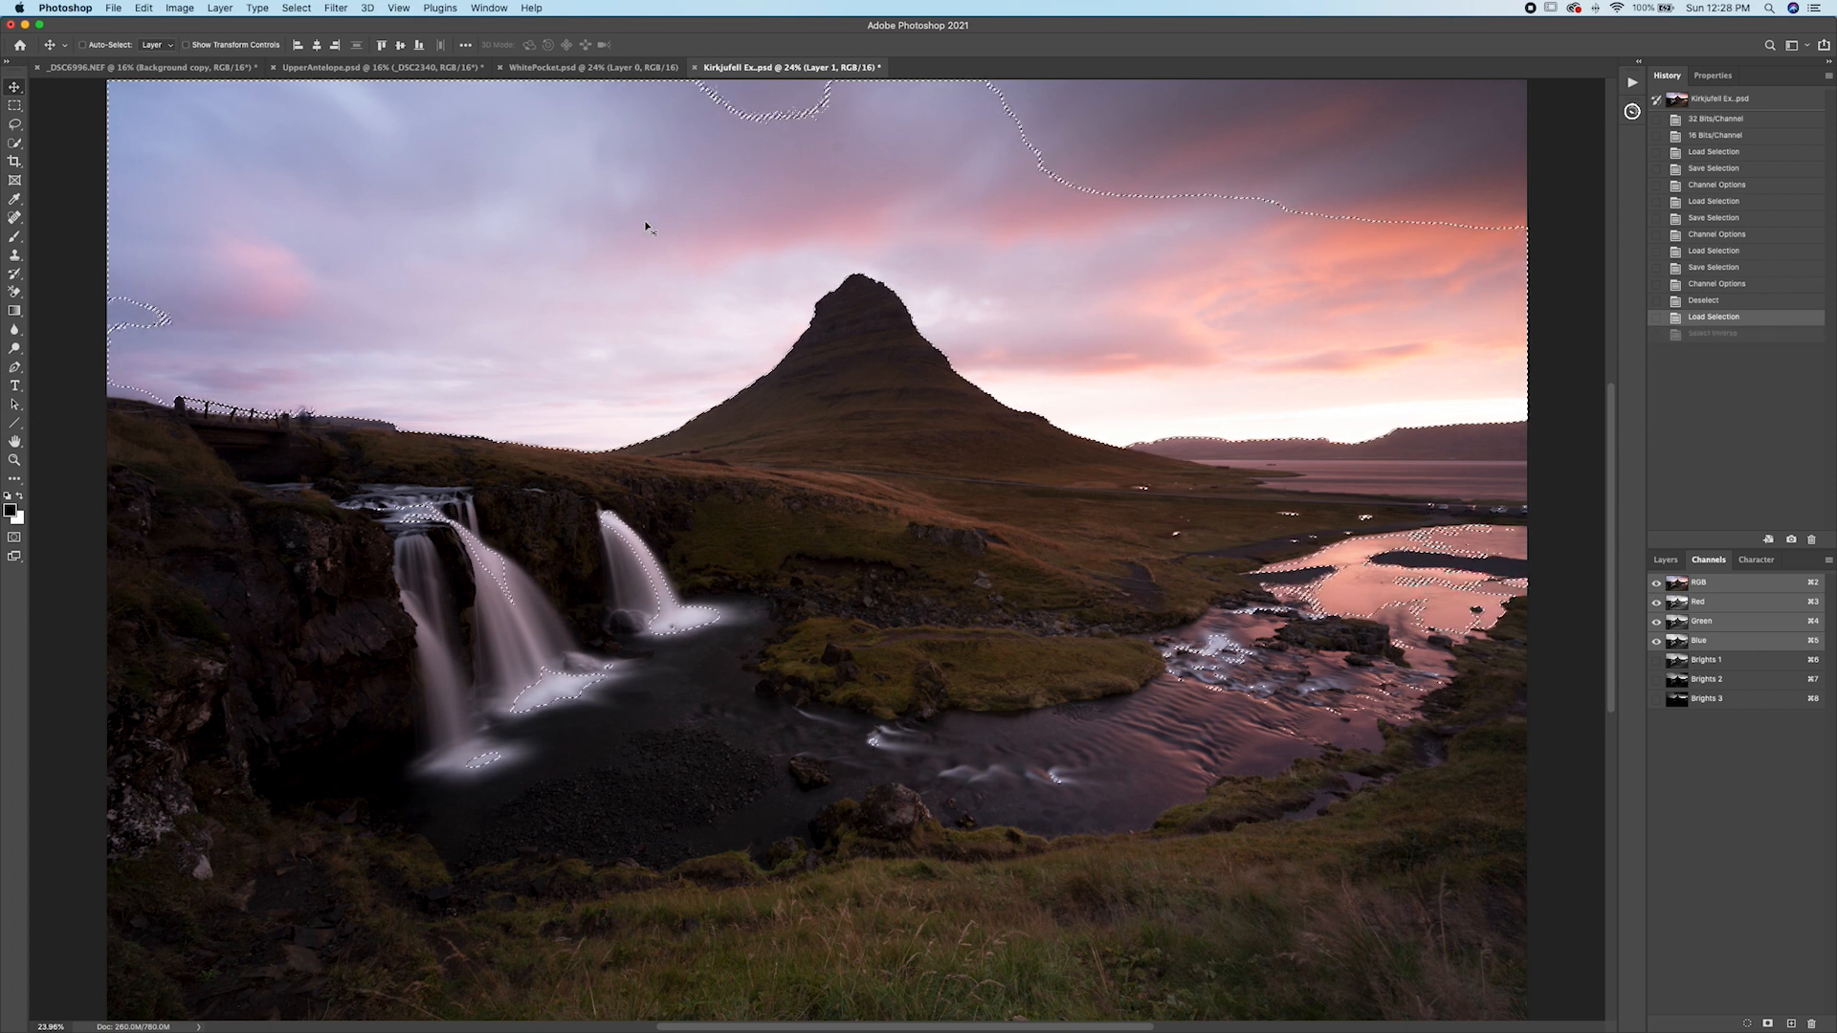
left_click(296, 7)
left_click(322, 67)
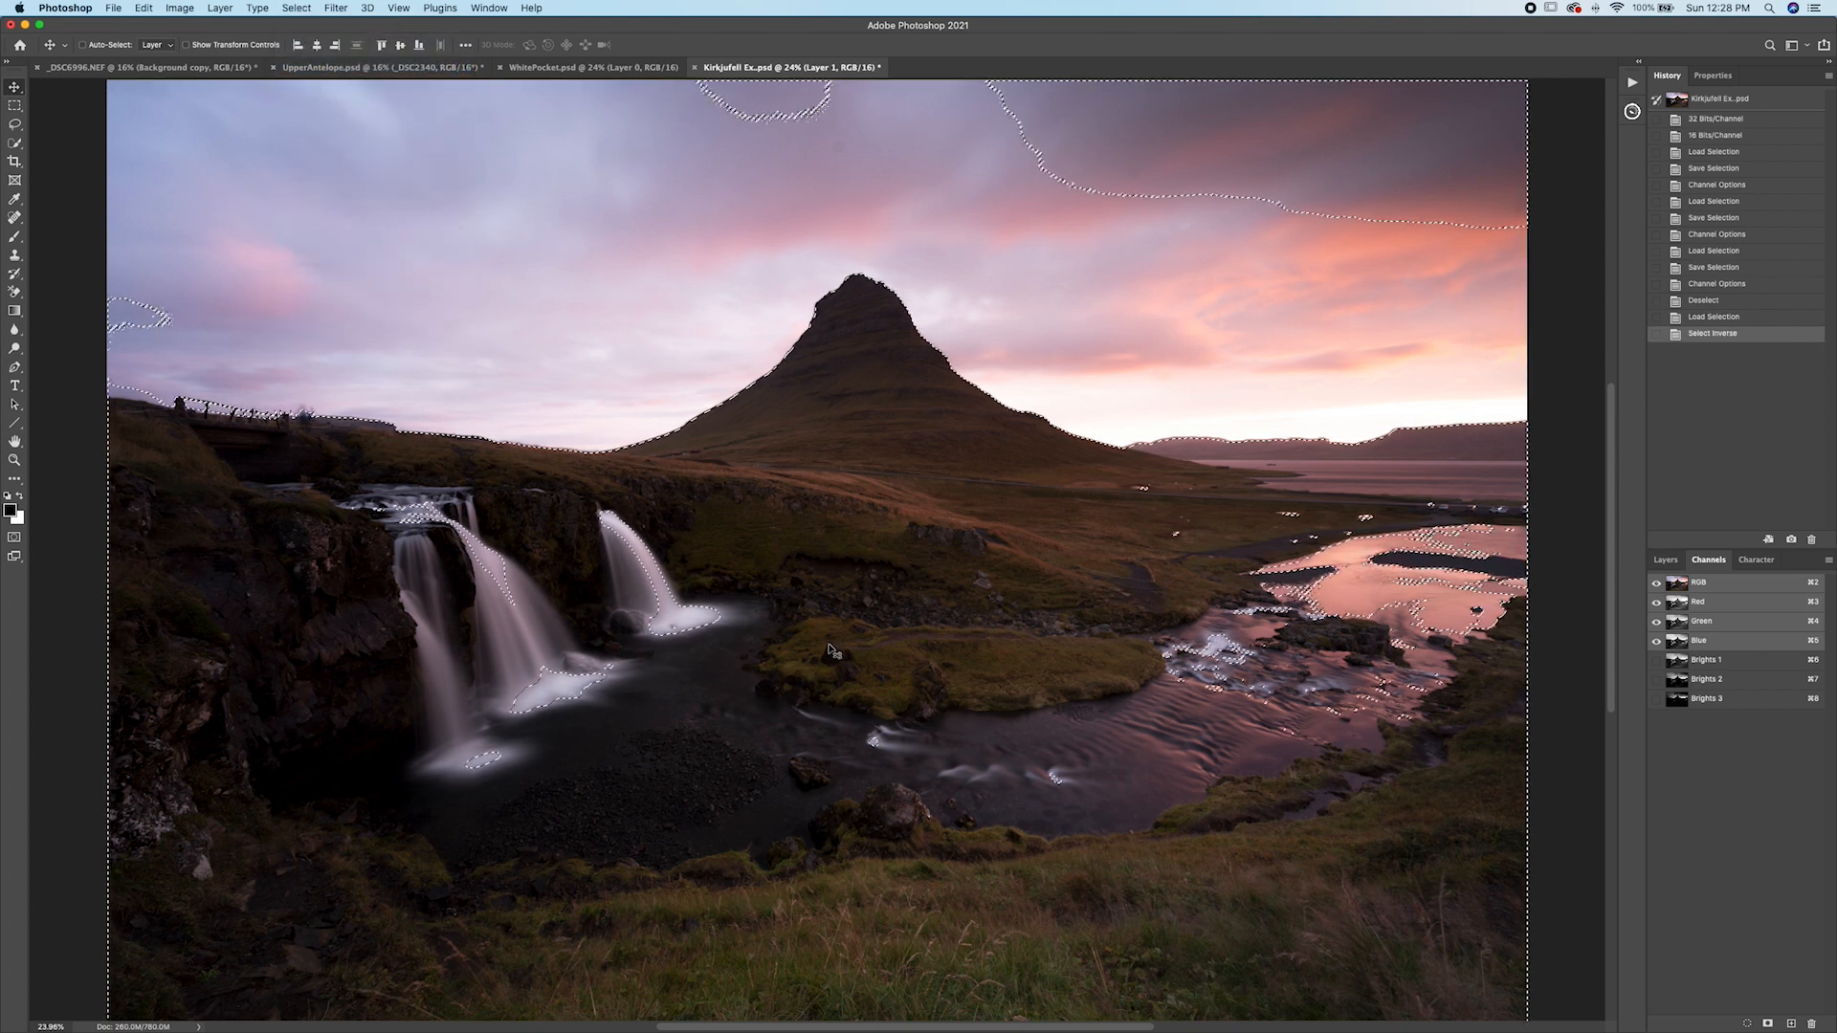
left_click(1768, 1021)
left_click(1679, 719)
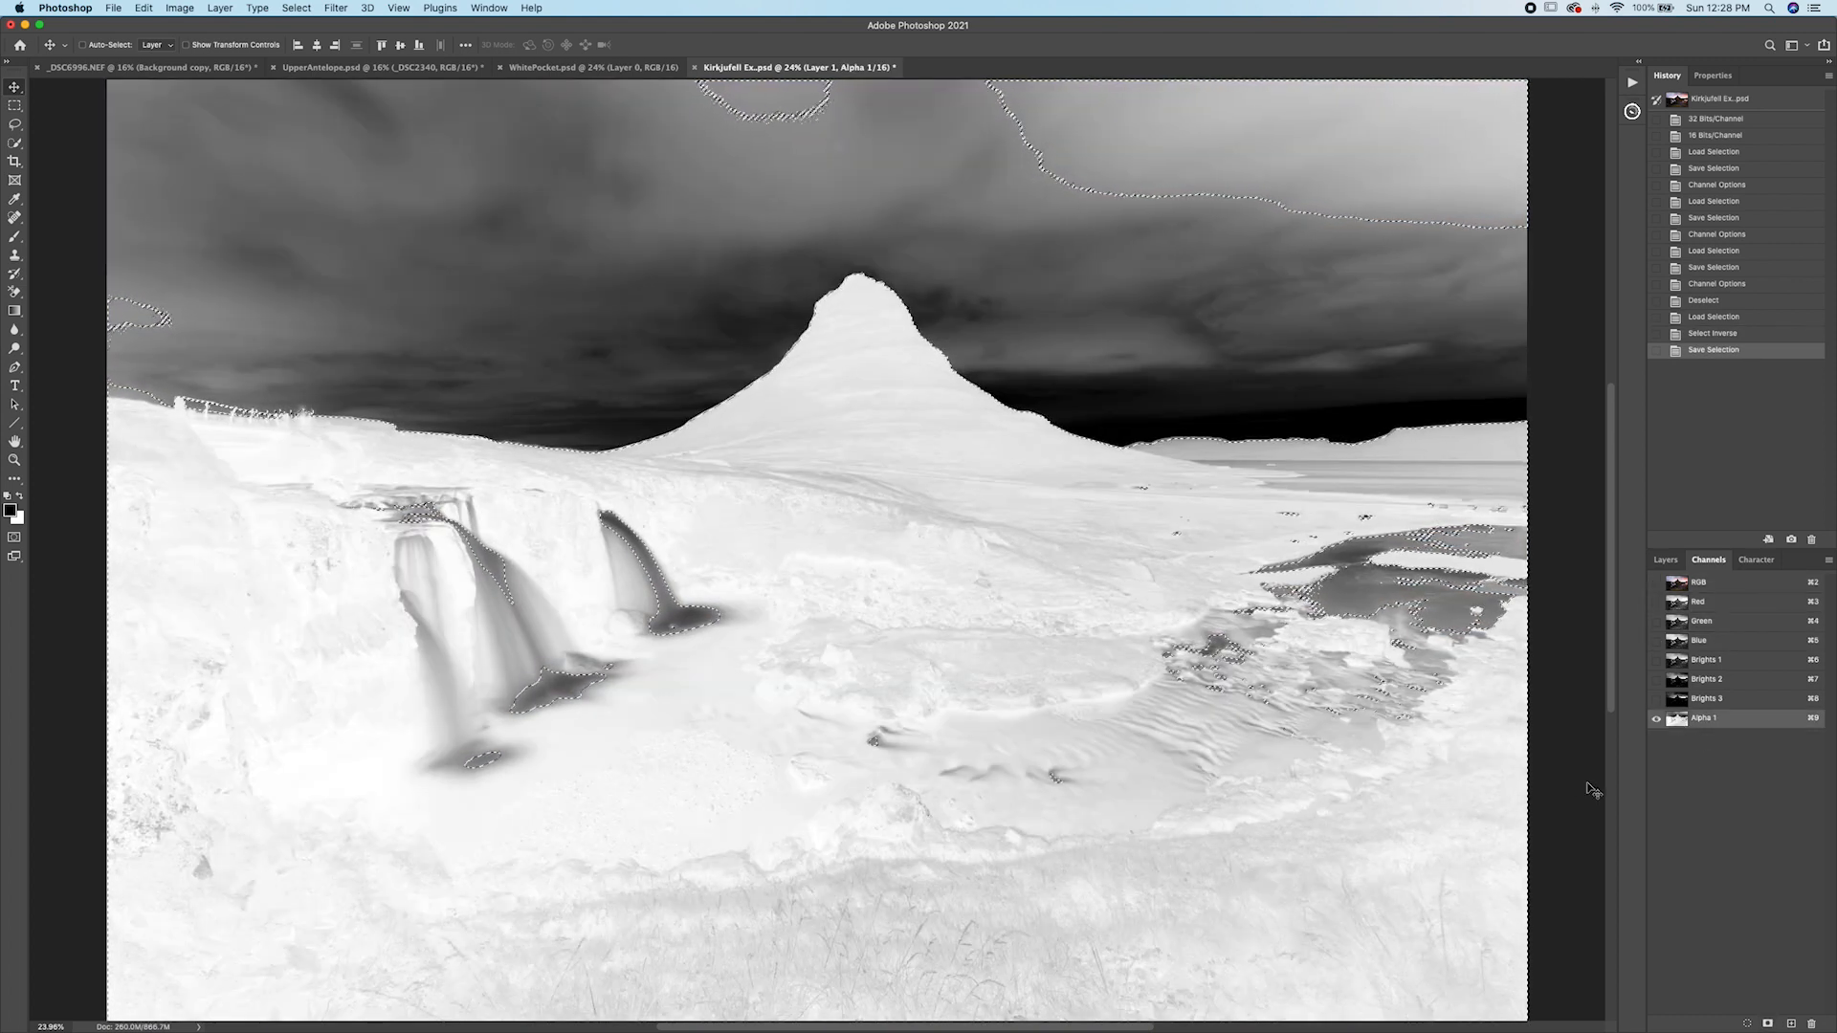
type("Shadows")
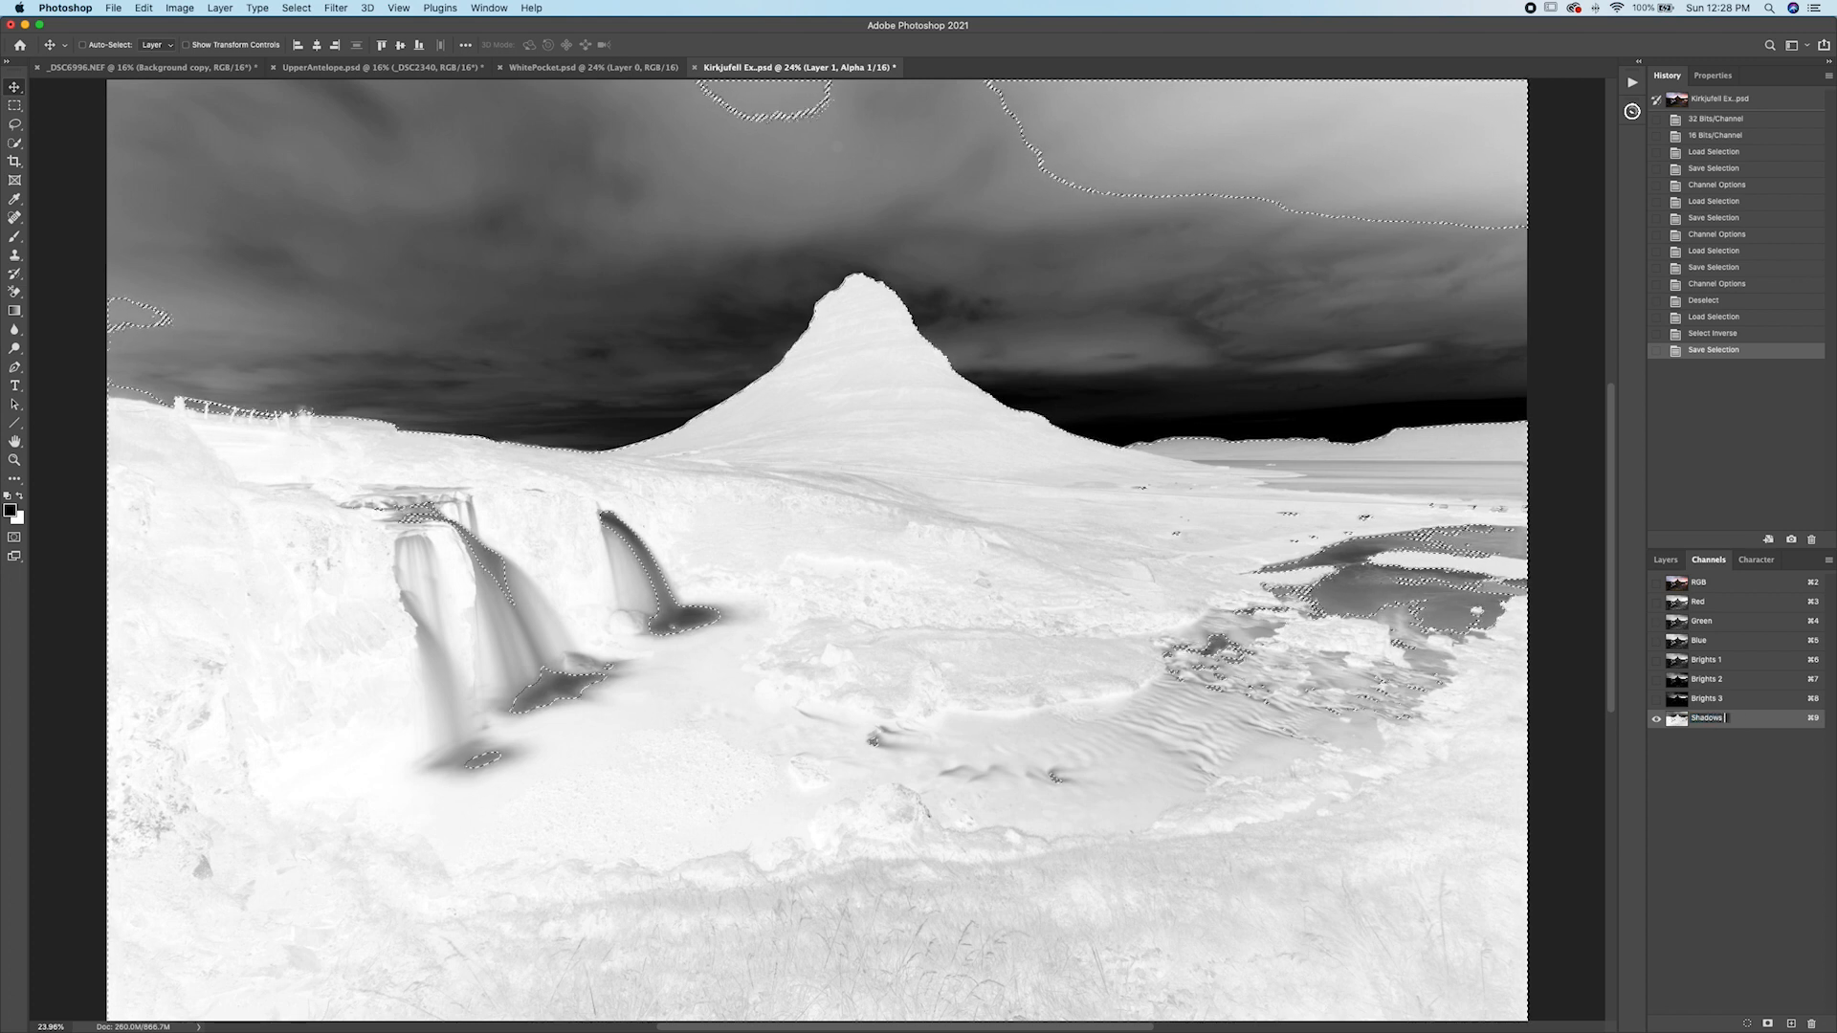
type(" 1")
key("Return")
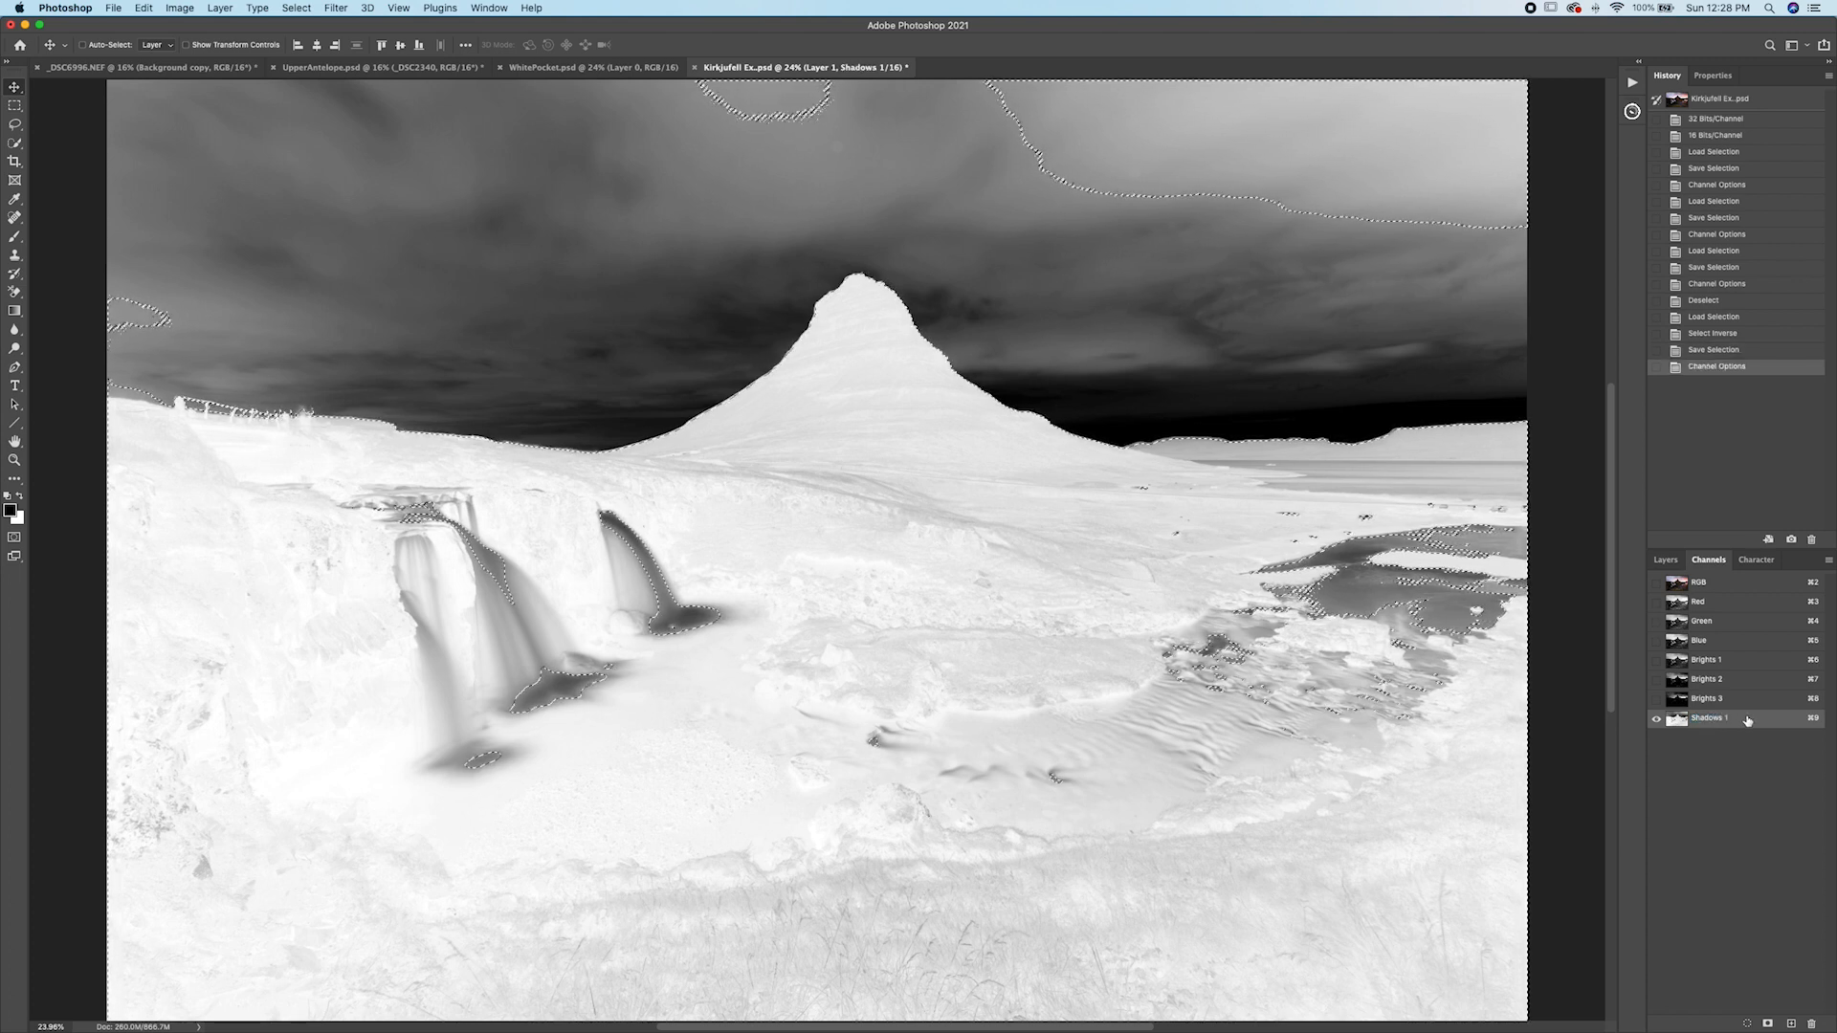
Save two successively narrower shadow channels by intersecting the selection with Shadows 1 and then with the new channel.
left_click(1682, 722, "super")
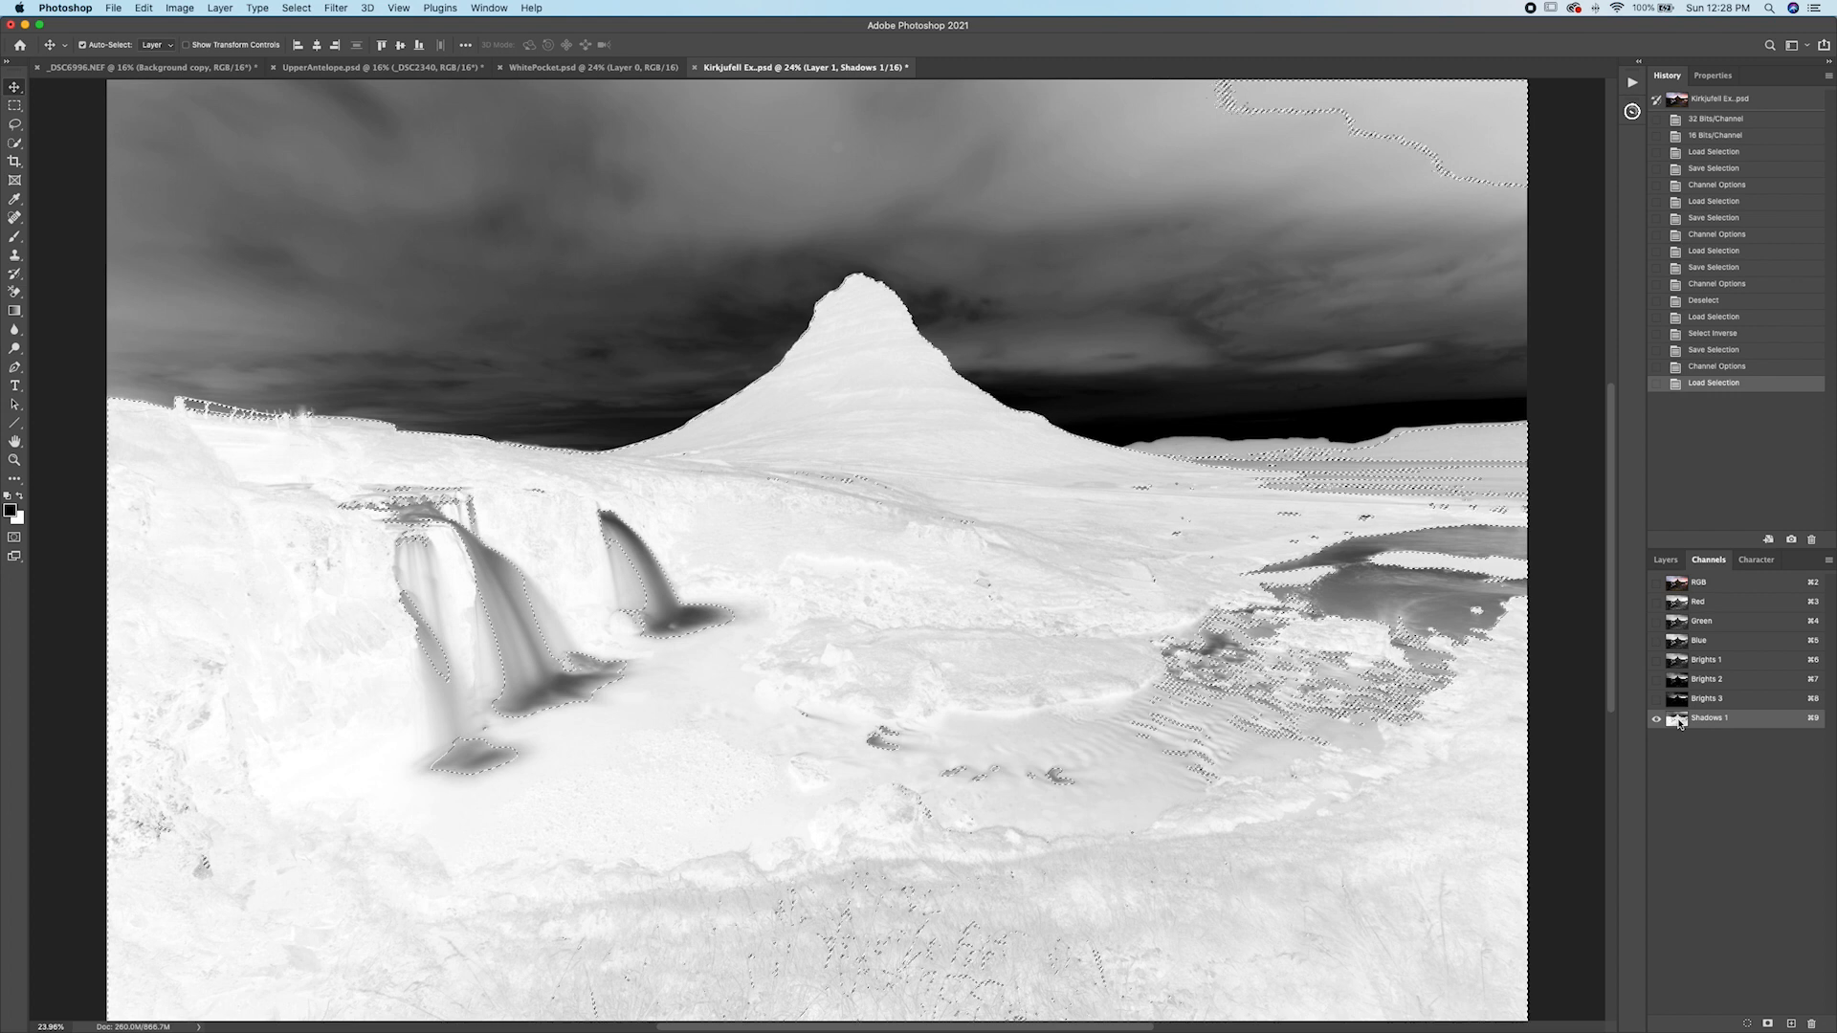
left_click(1787, 1022)
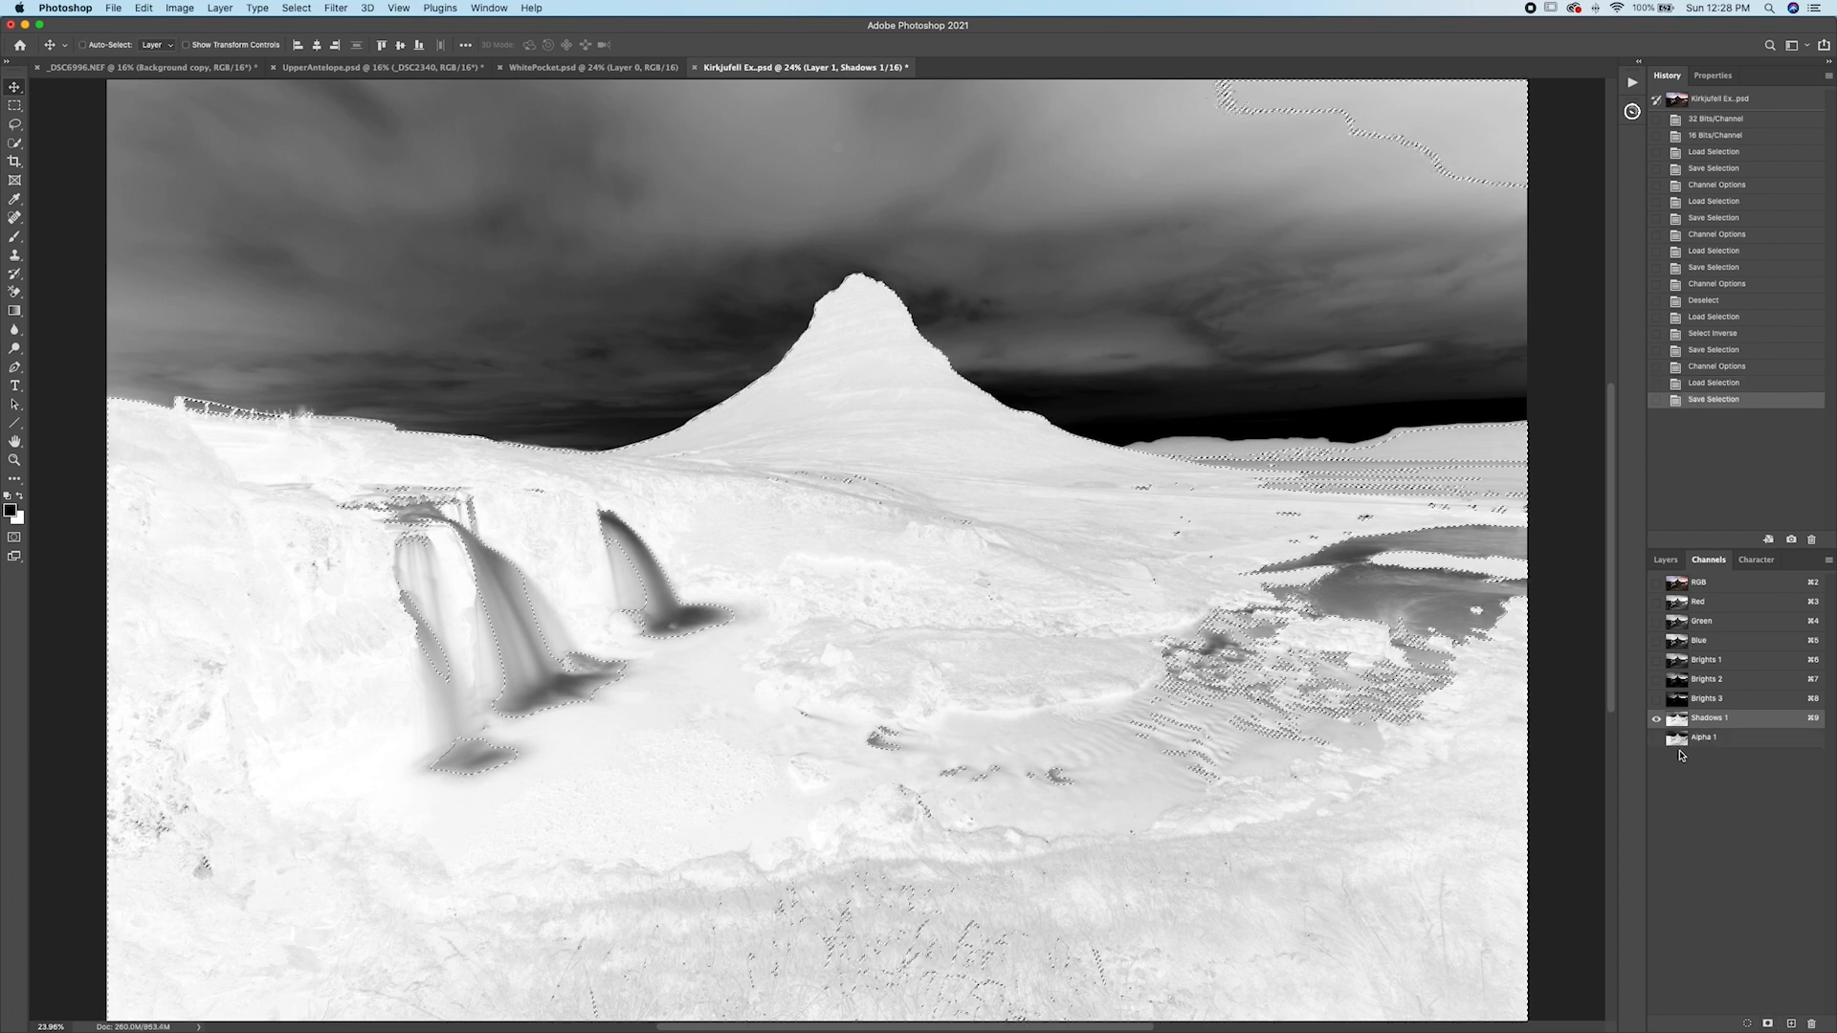
left_click(1681, 744)
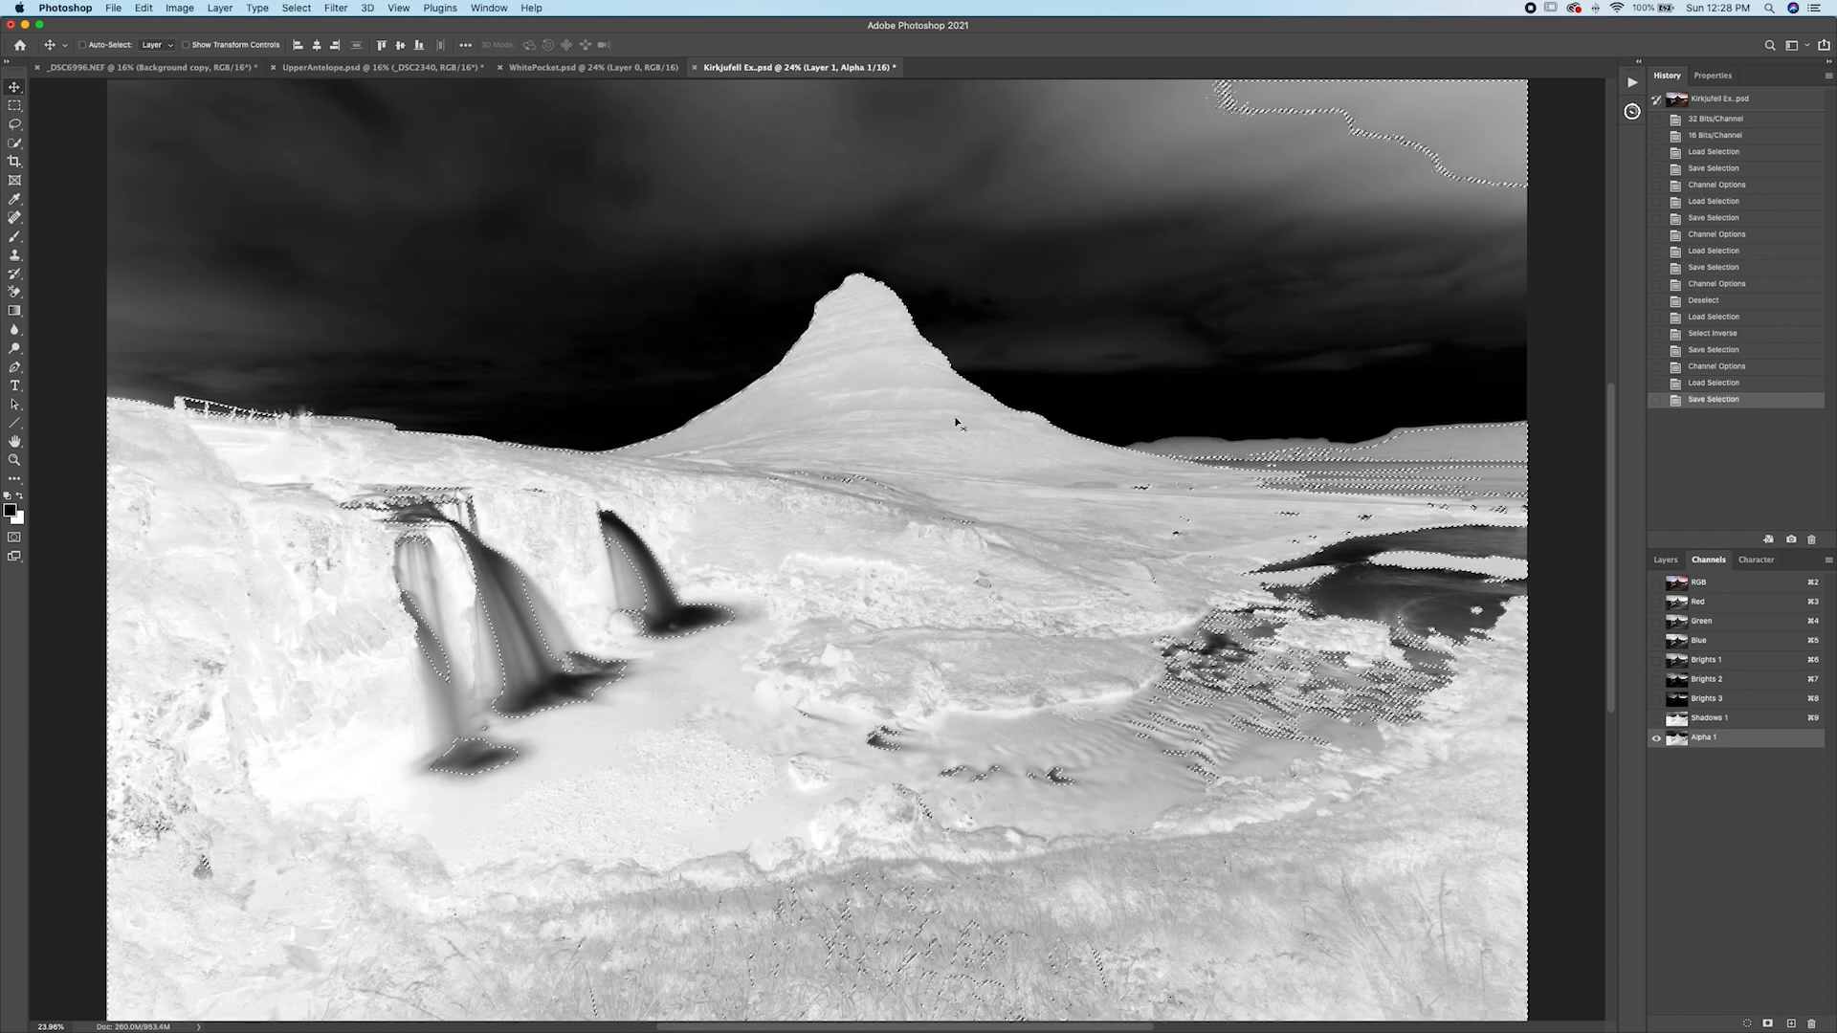
left_click(1681, 747, "super")
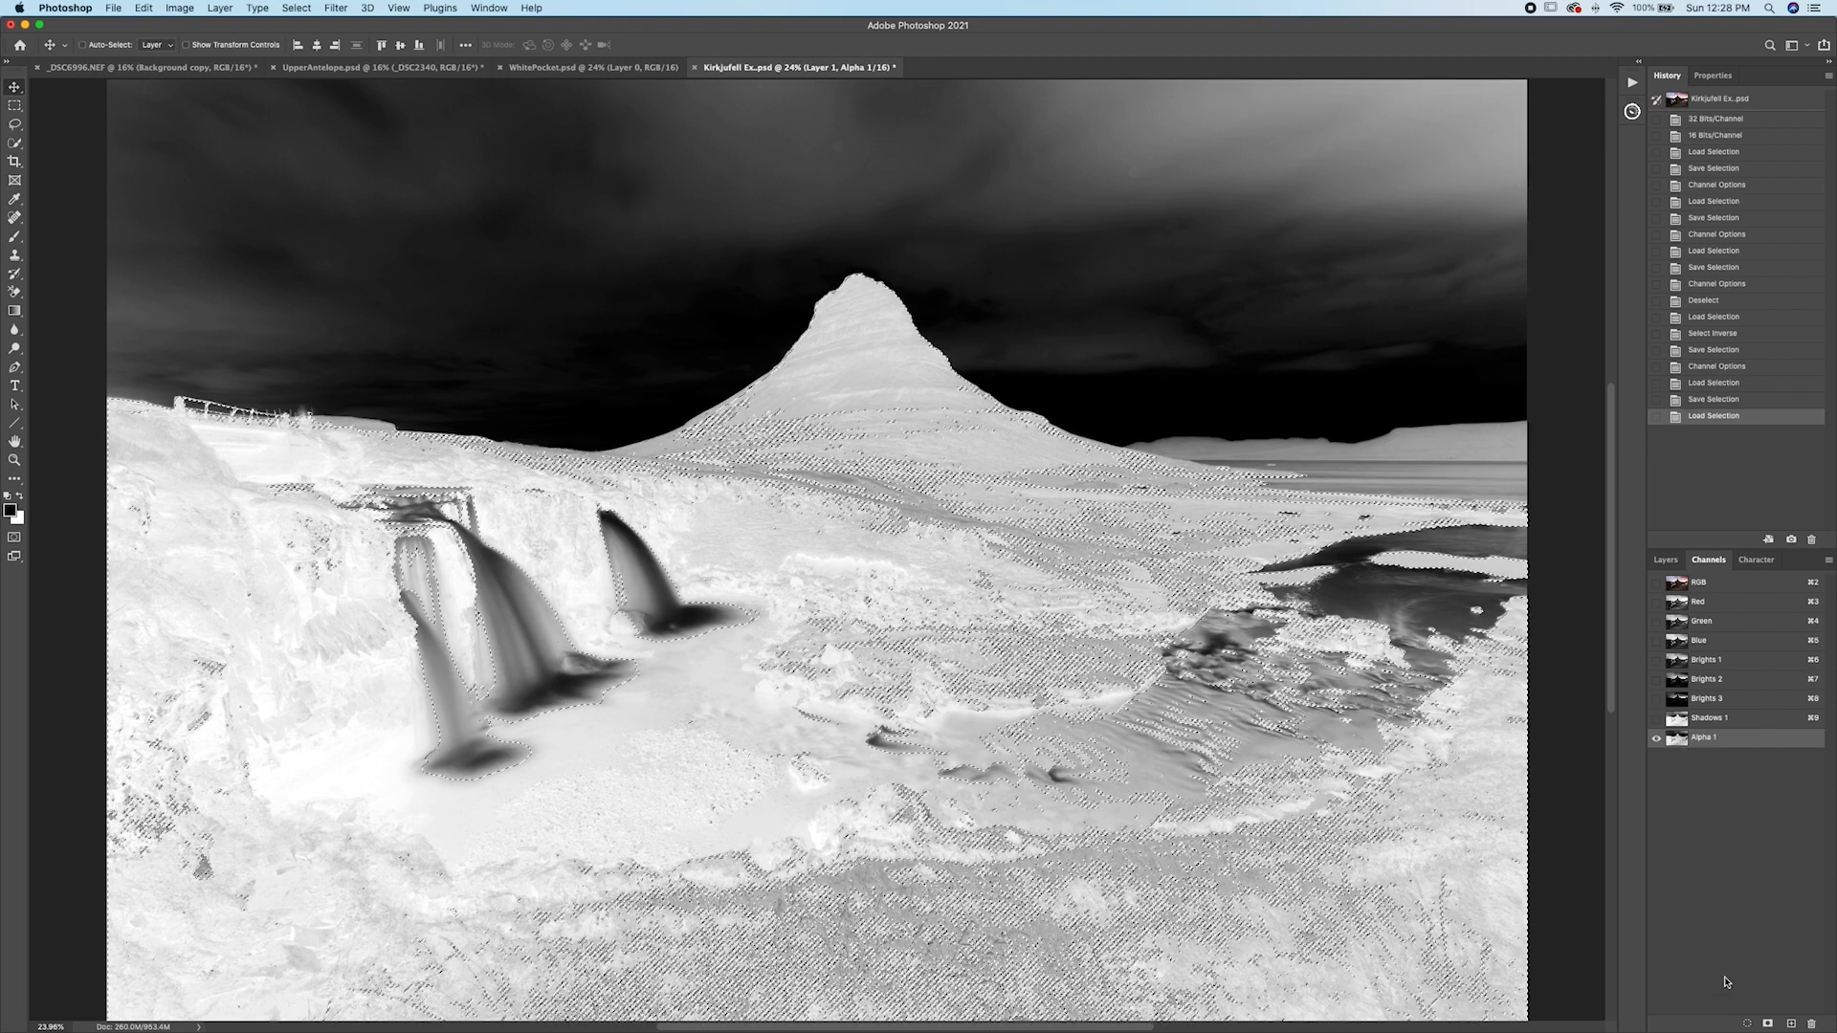
left_click(1768, 1024)
left_click(1677, 759)
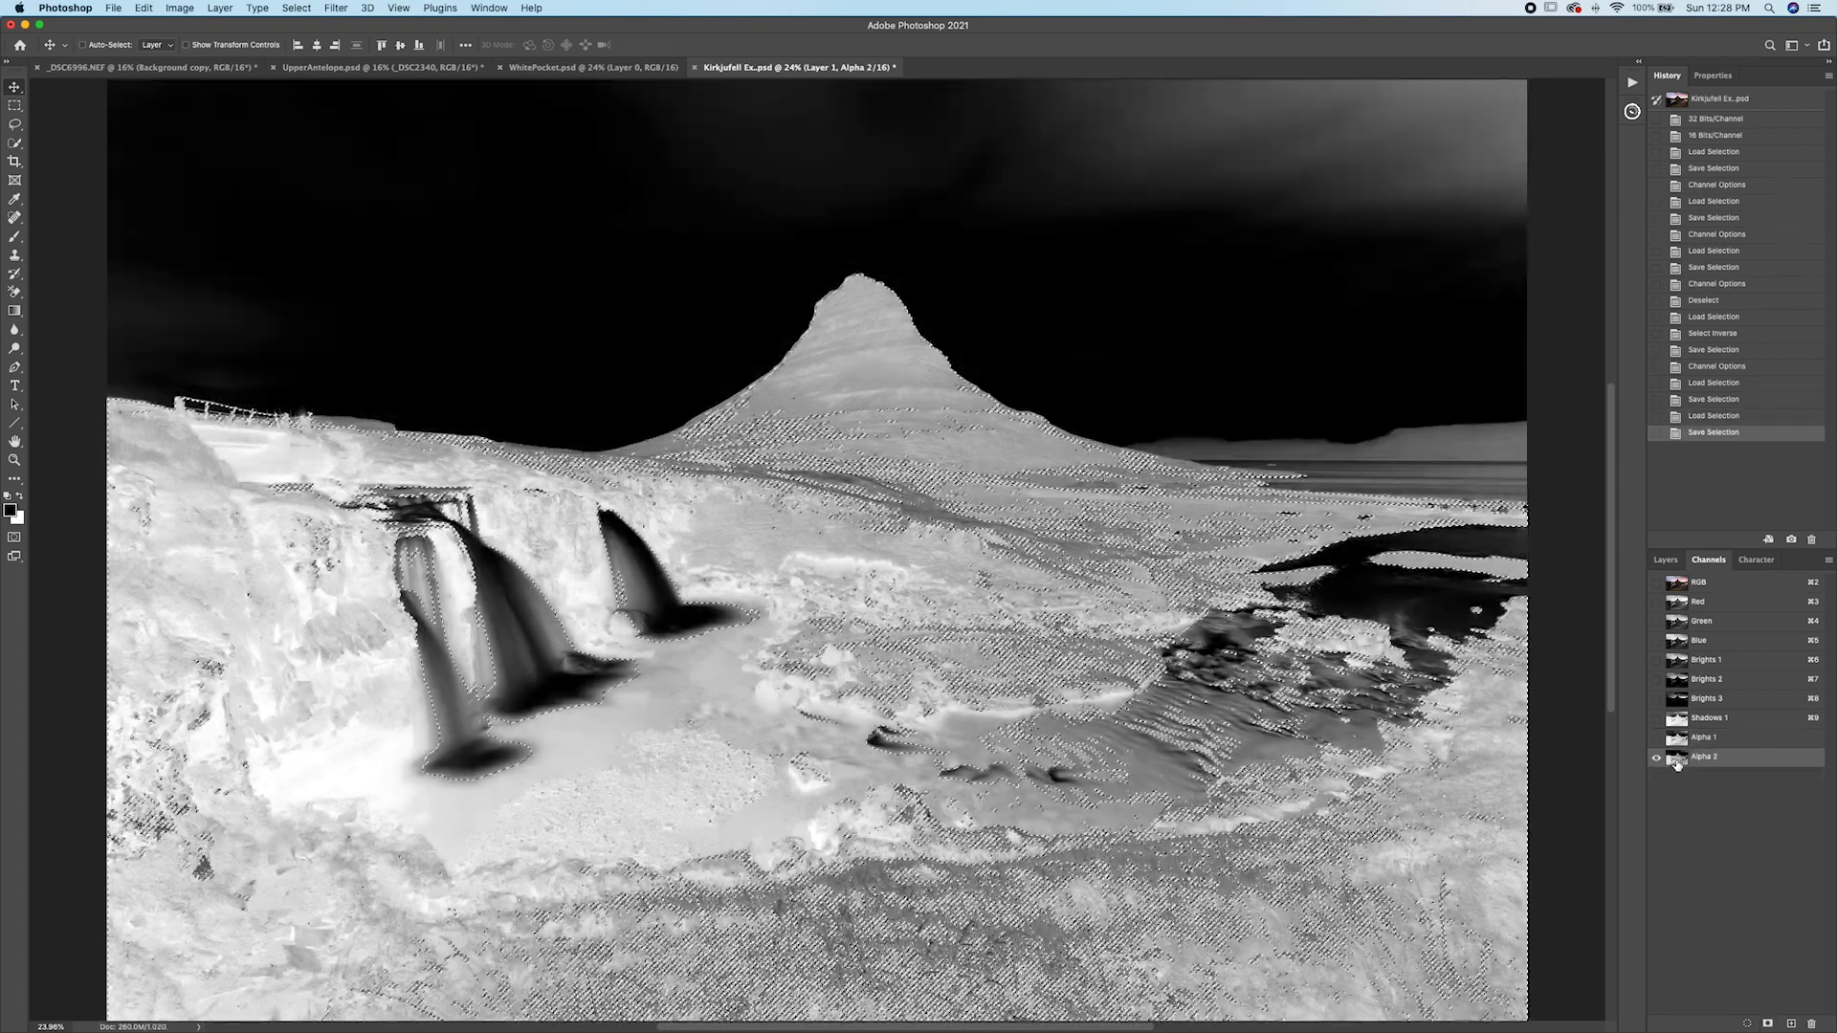
Rename the two new shadow channels Shadows 2 and Shadows 3.
left_click(1706, 738)
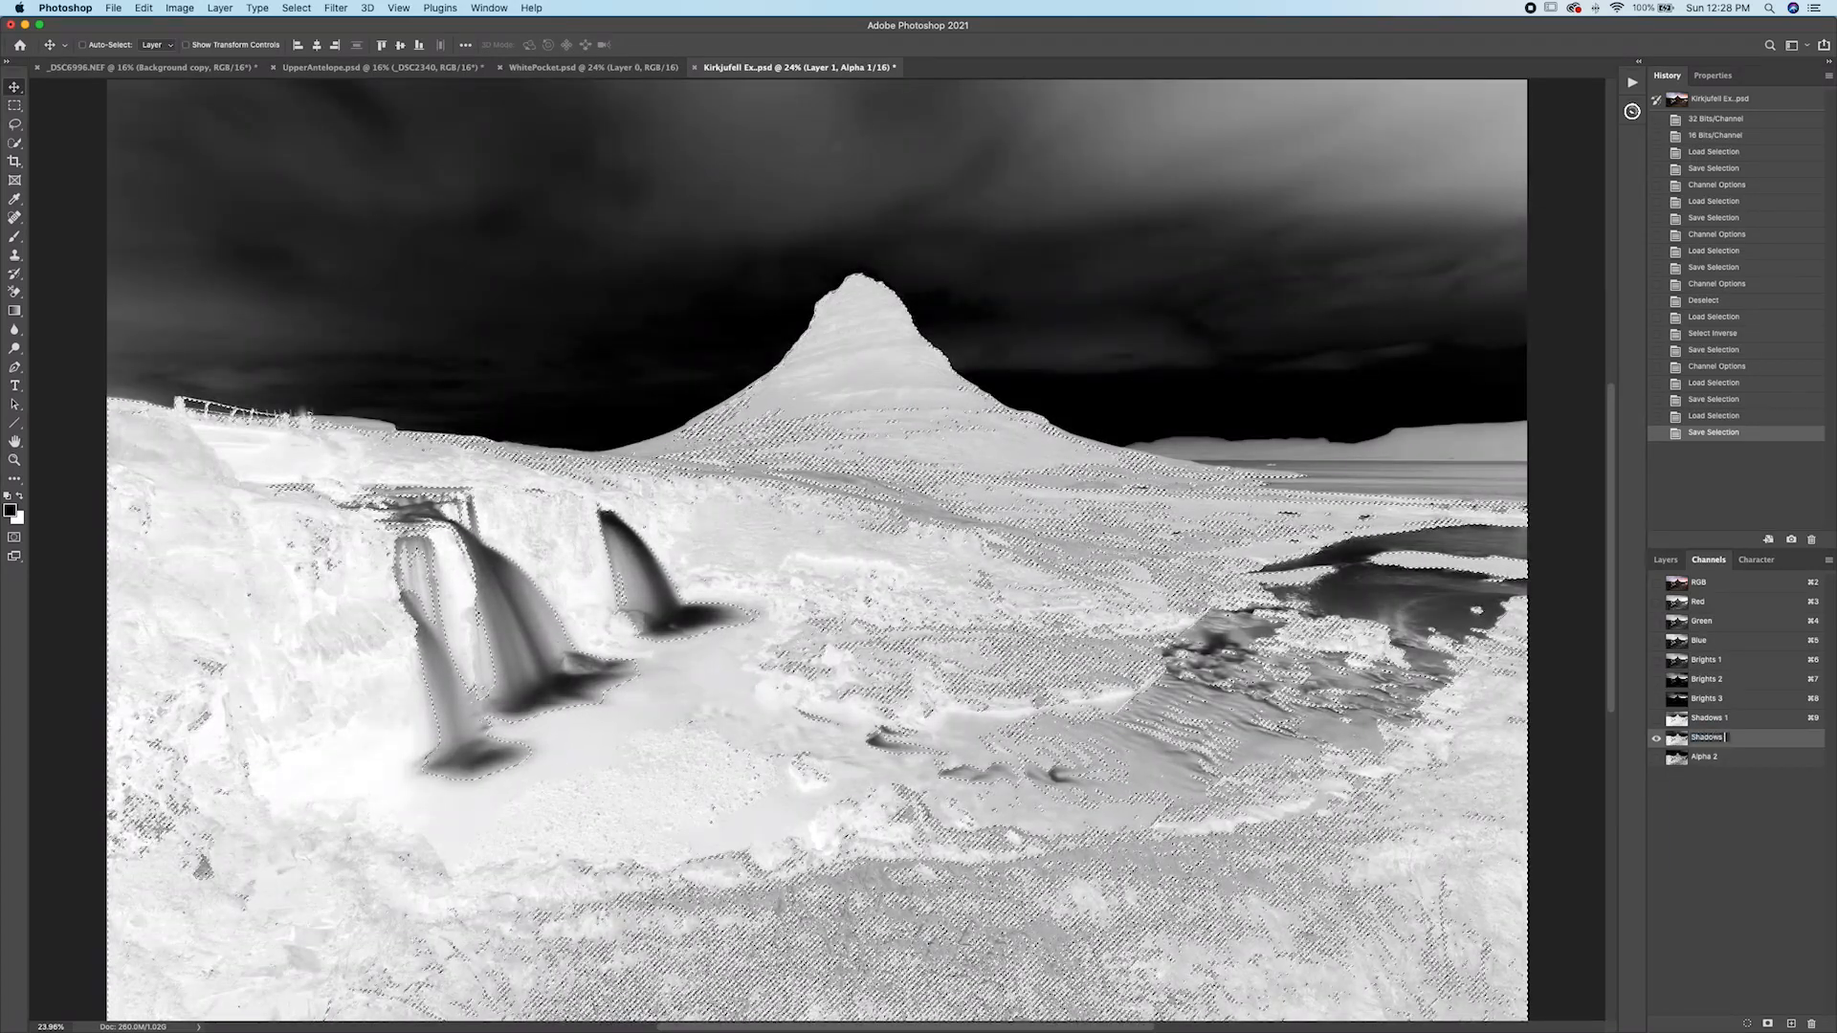
left_click(1714, 758)
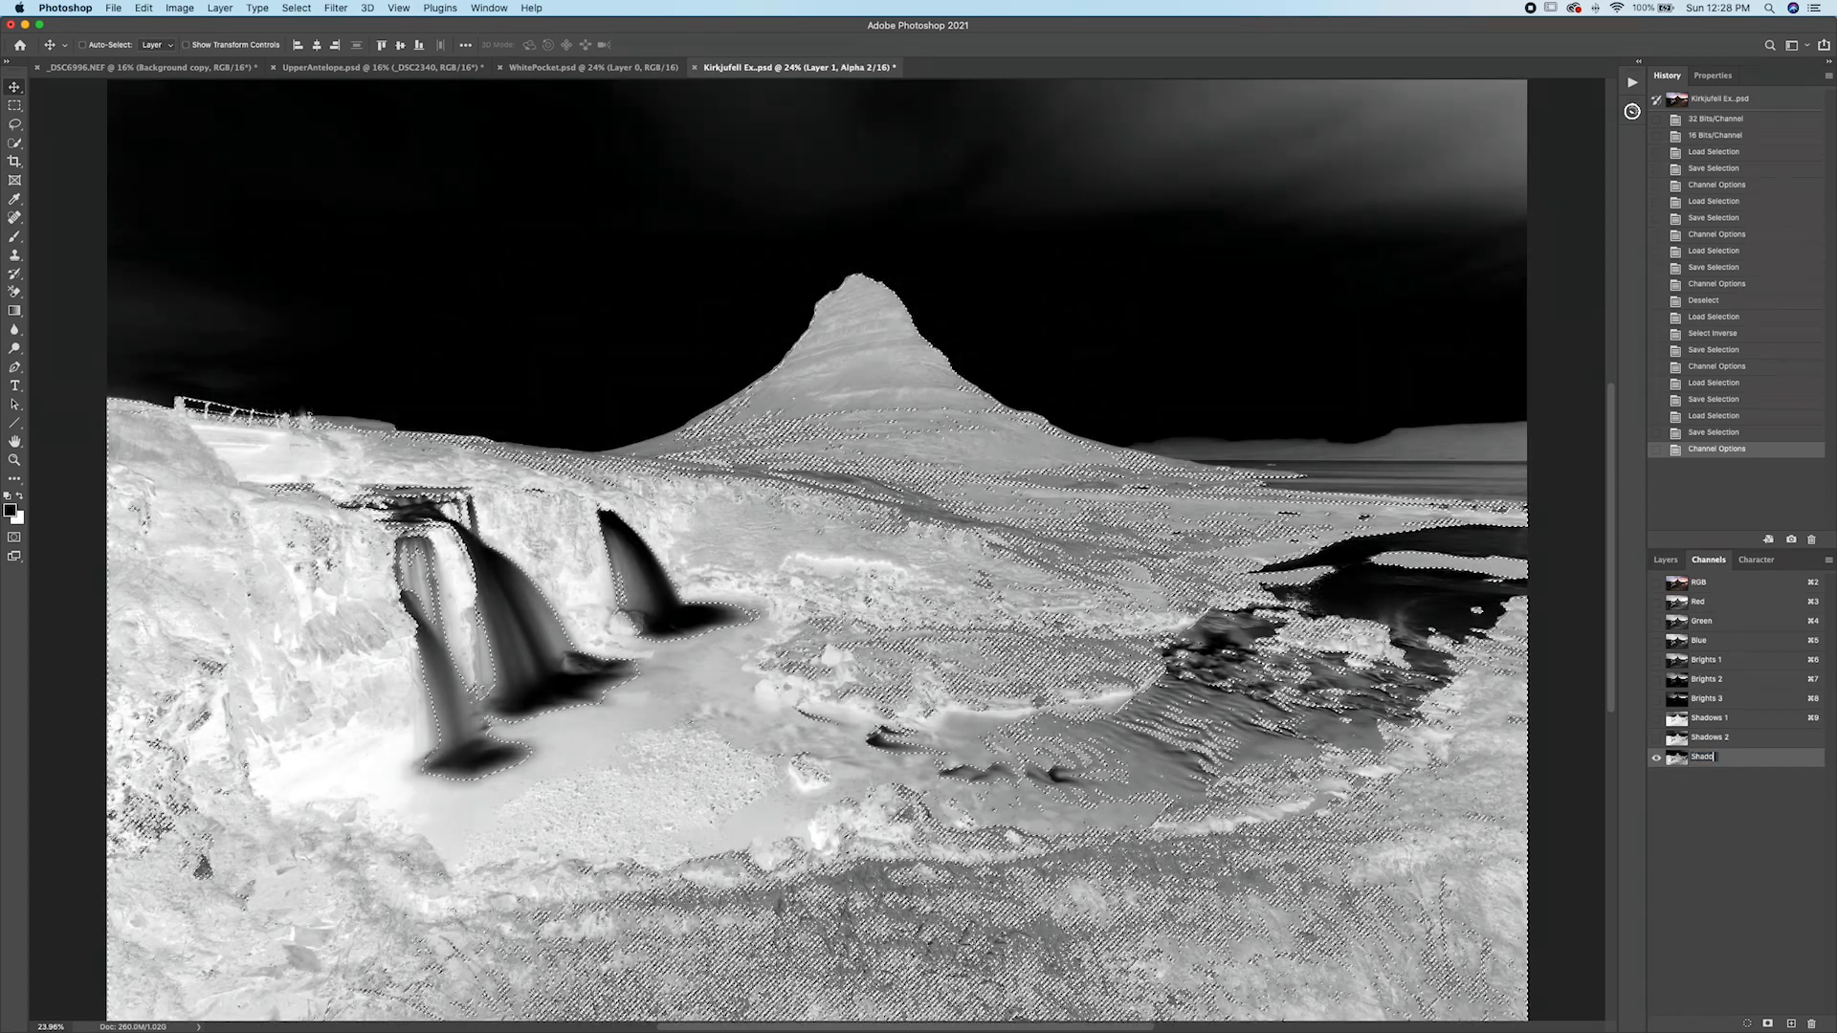
key("Return")
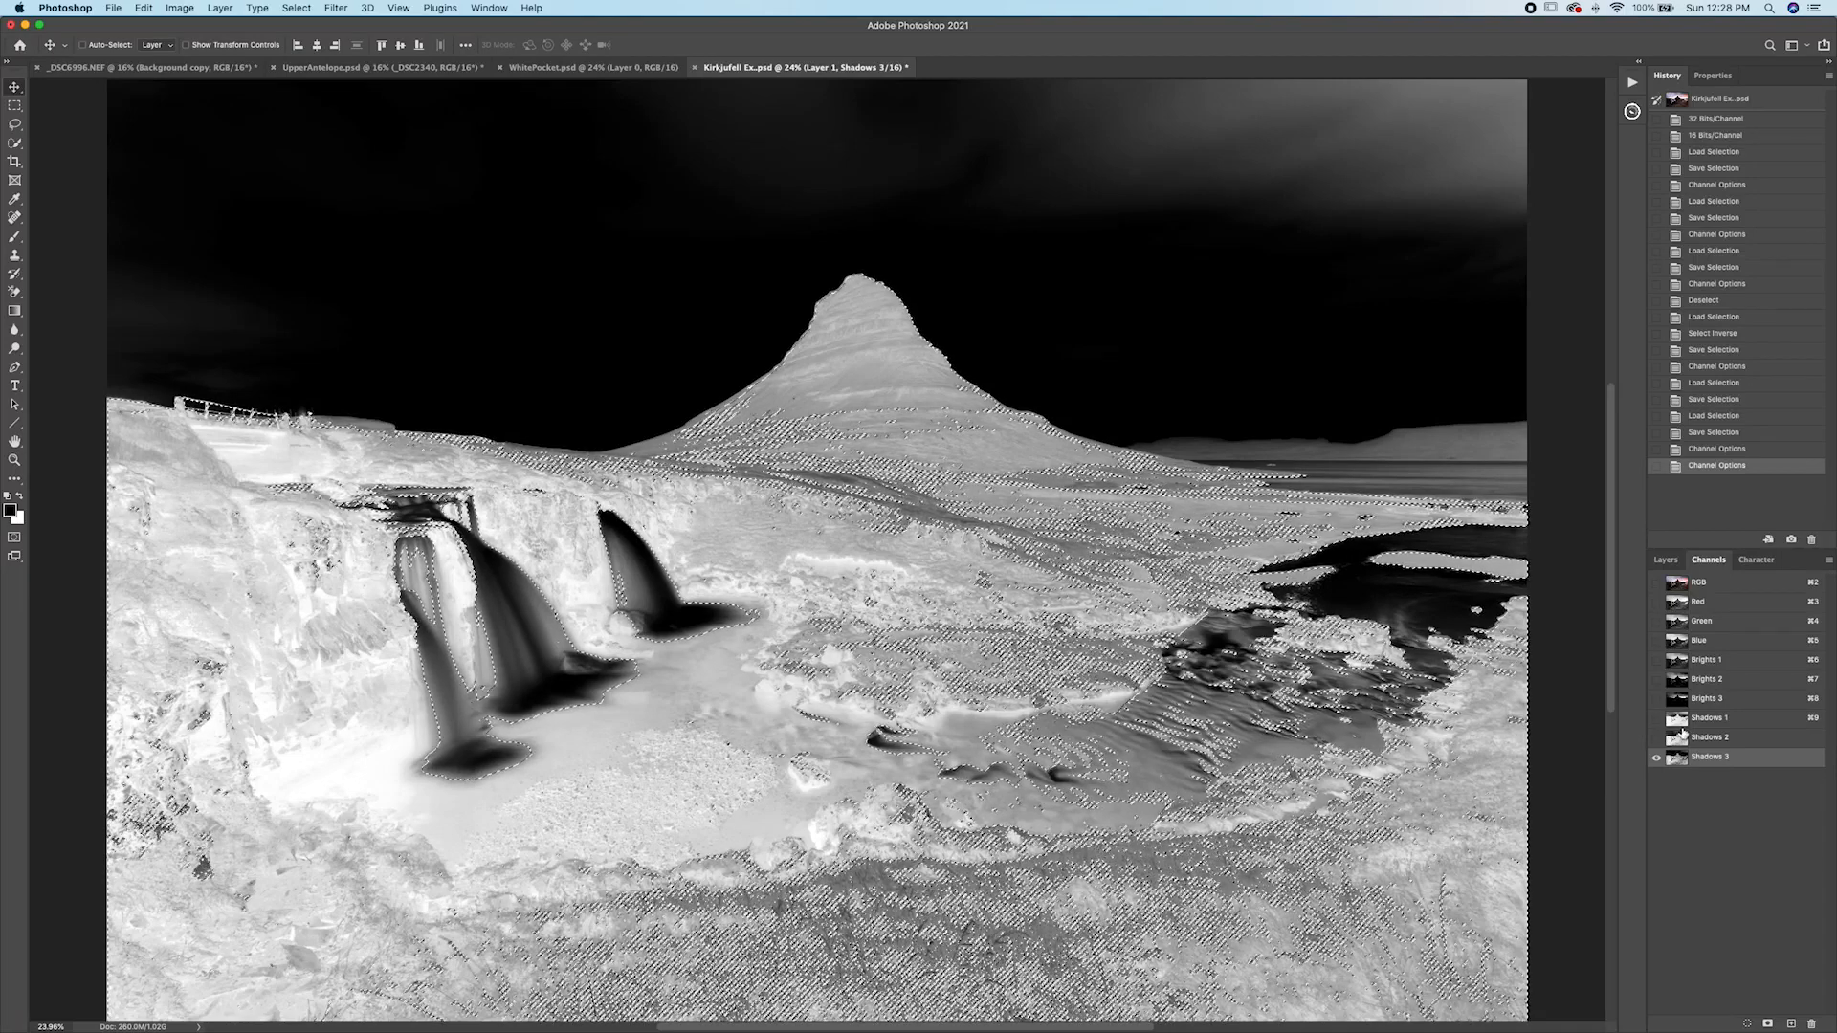
left_click(1681, 766, "super")
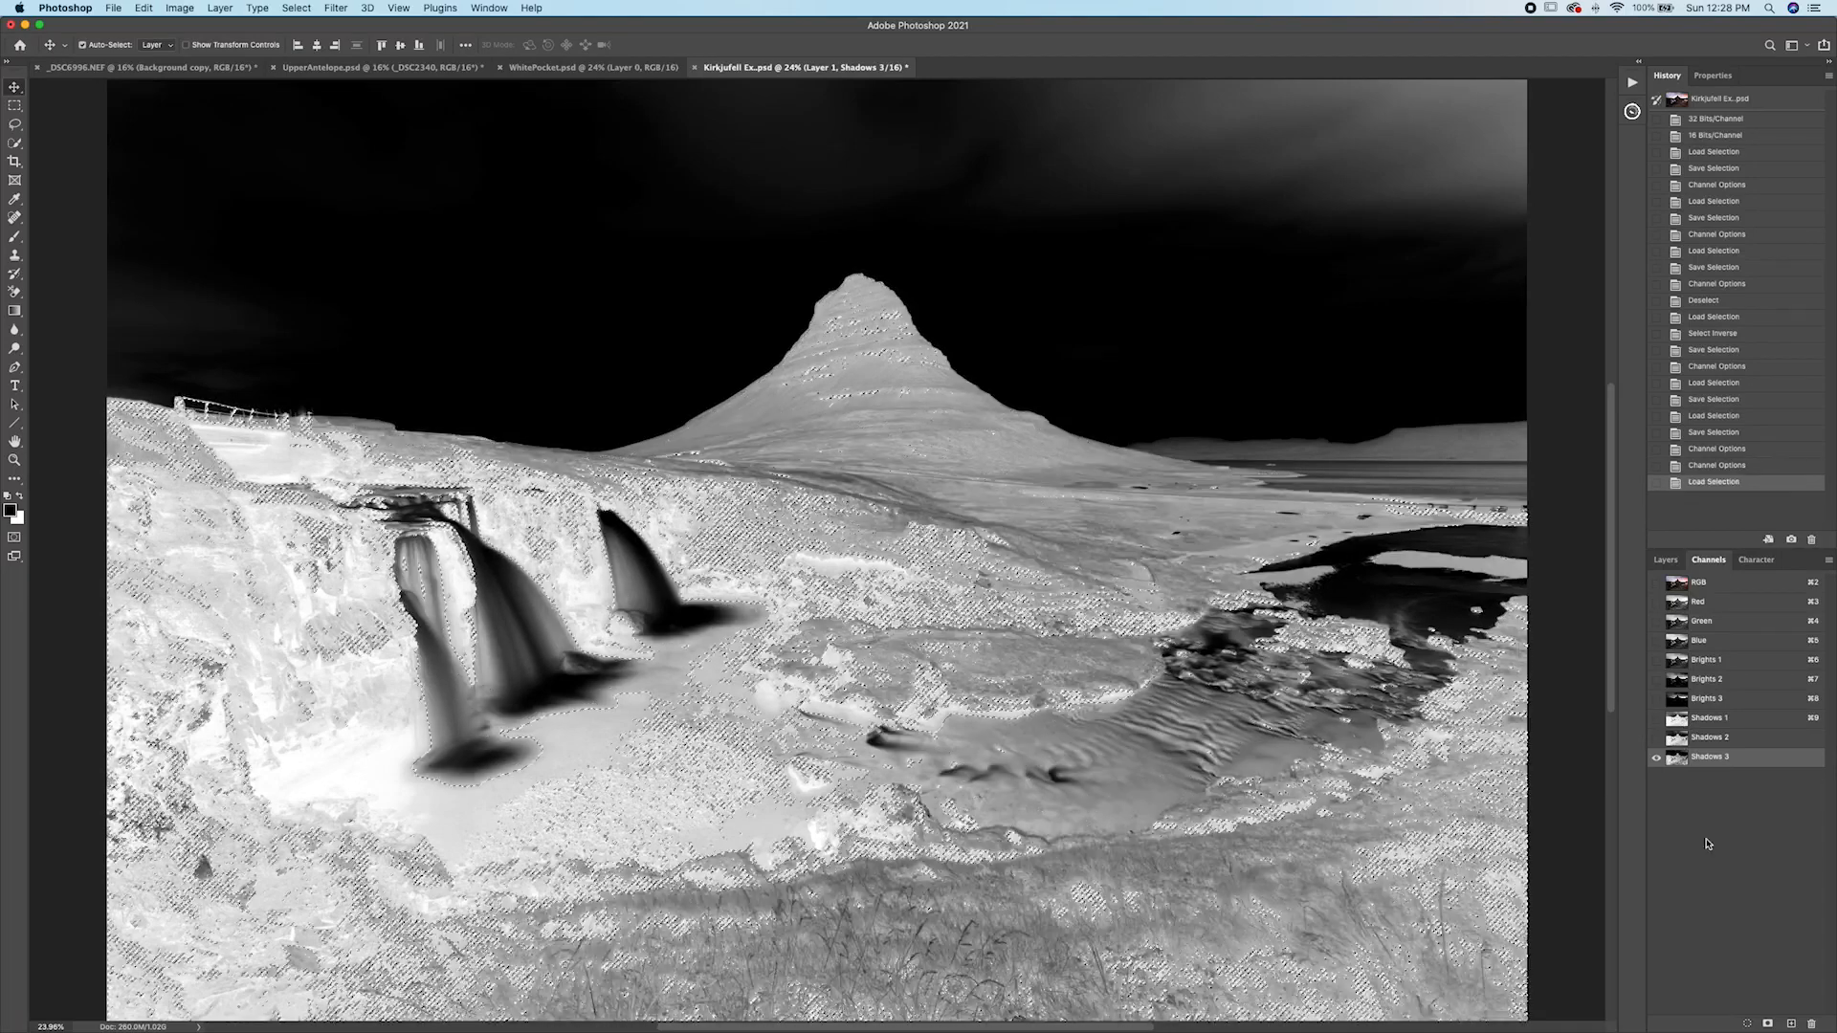
left_click(1768, 1024)
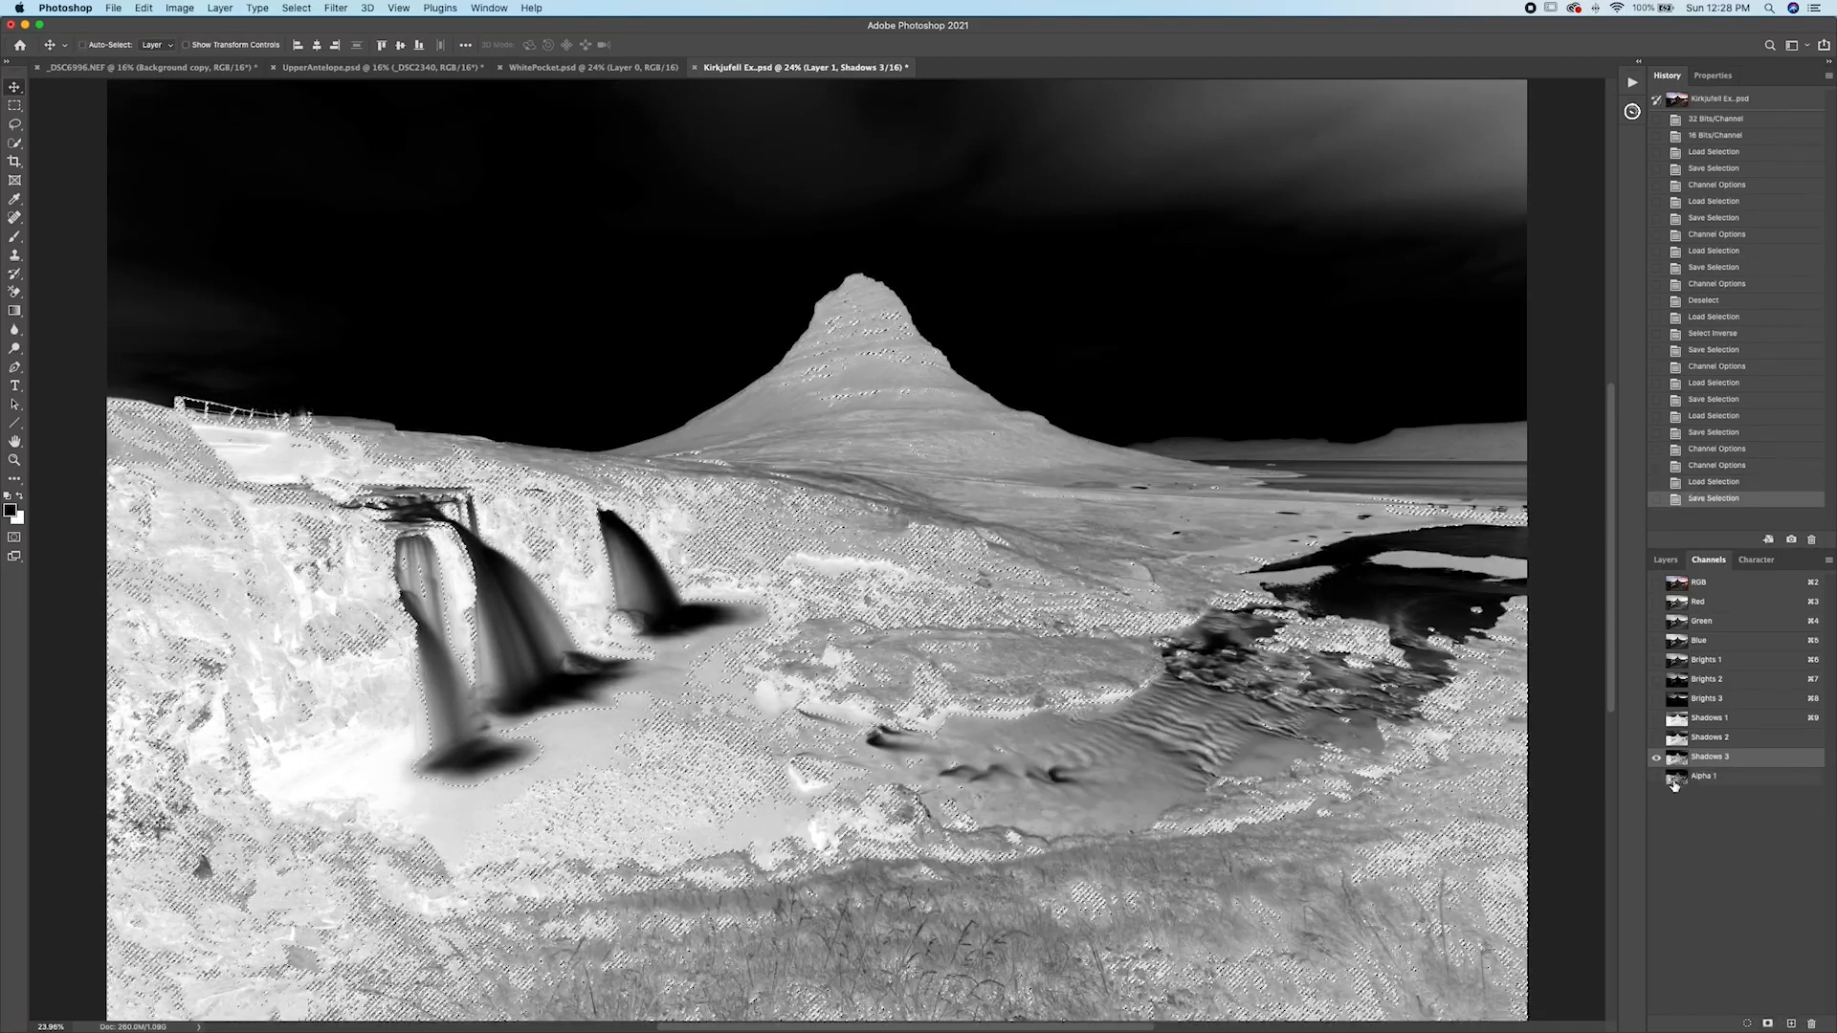
left_click(1704, 776)
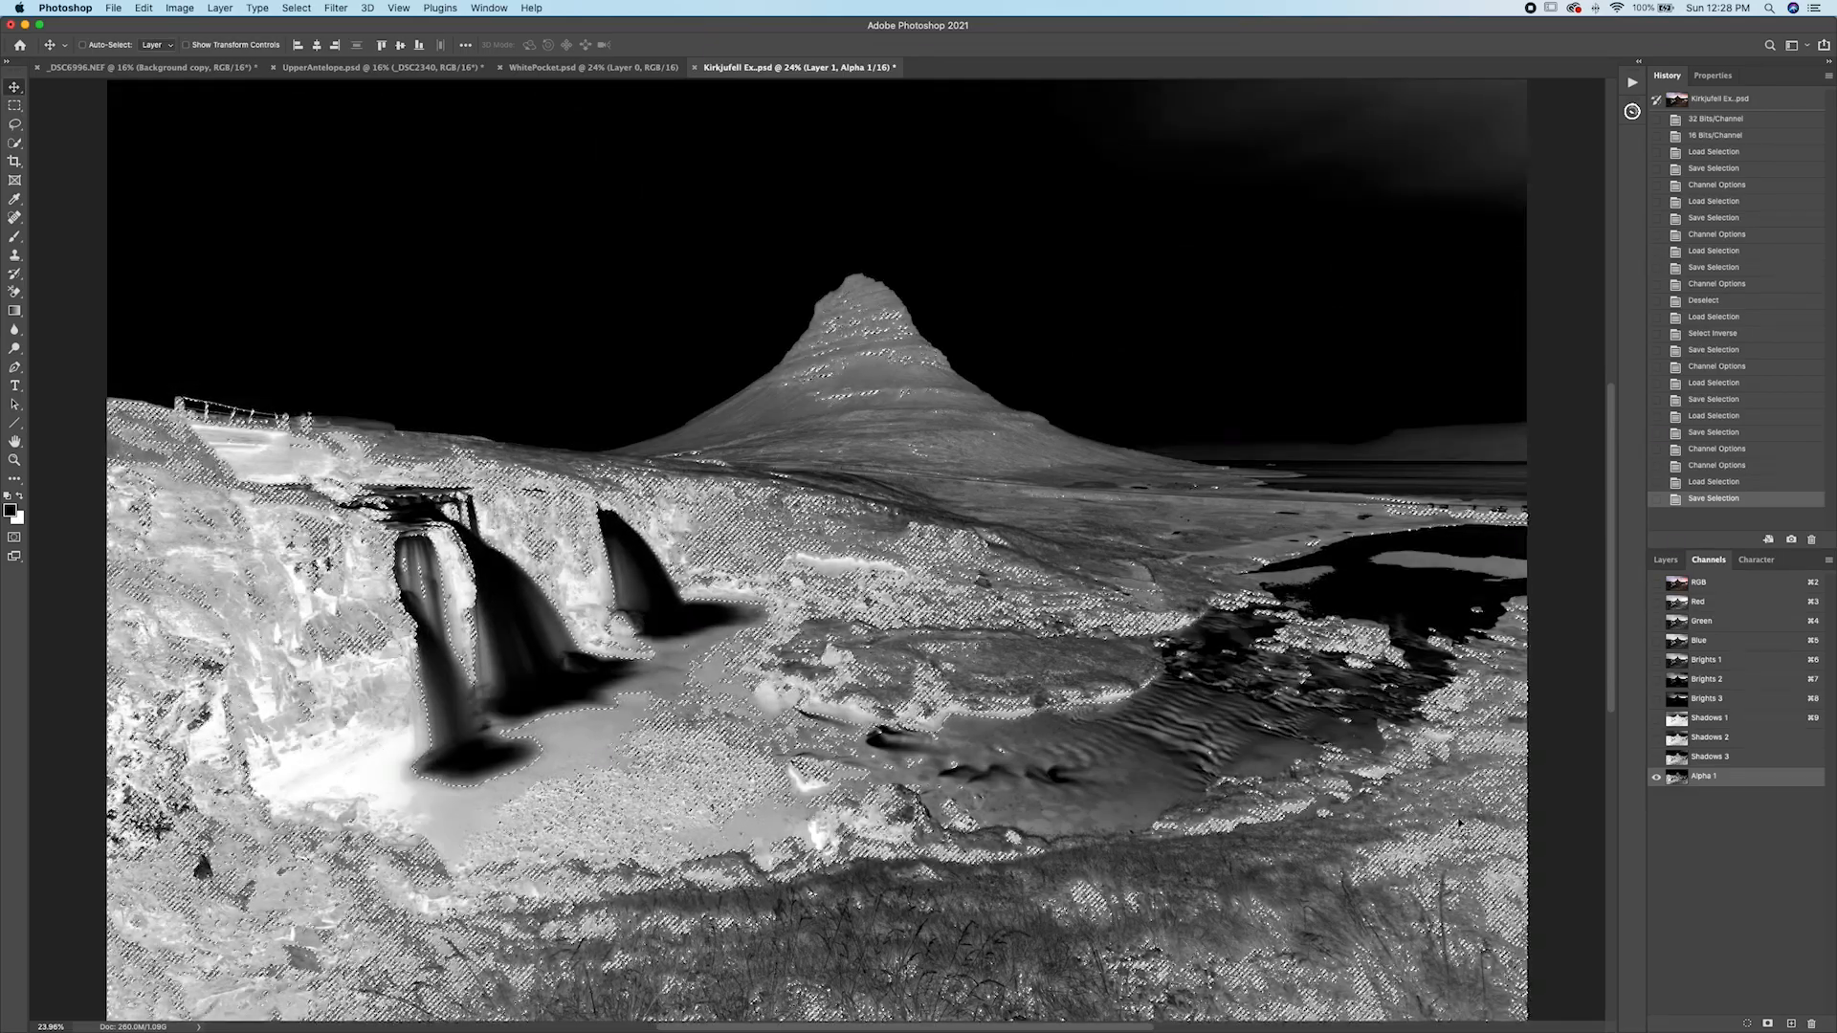
key("super+z")
key("super+z")
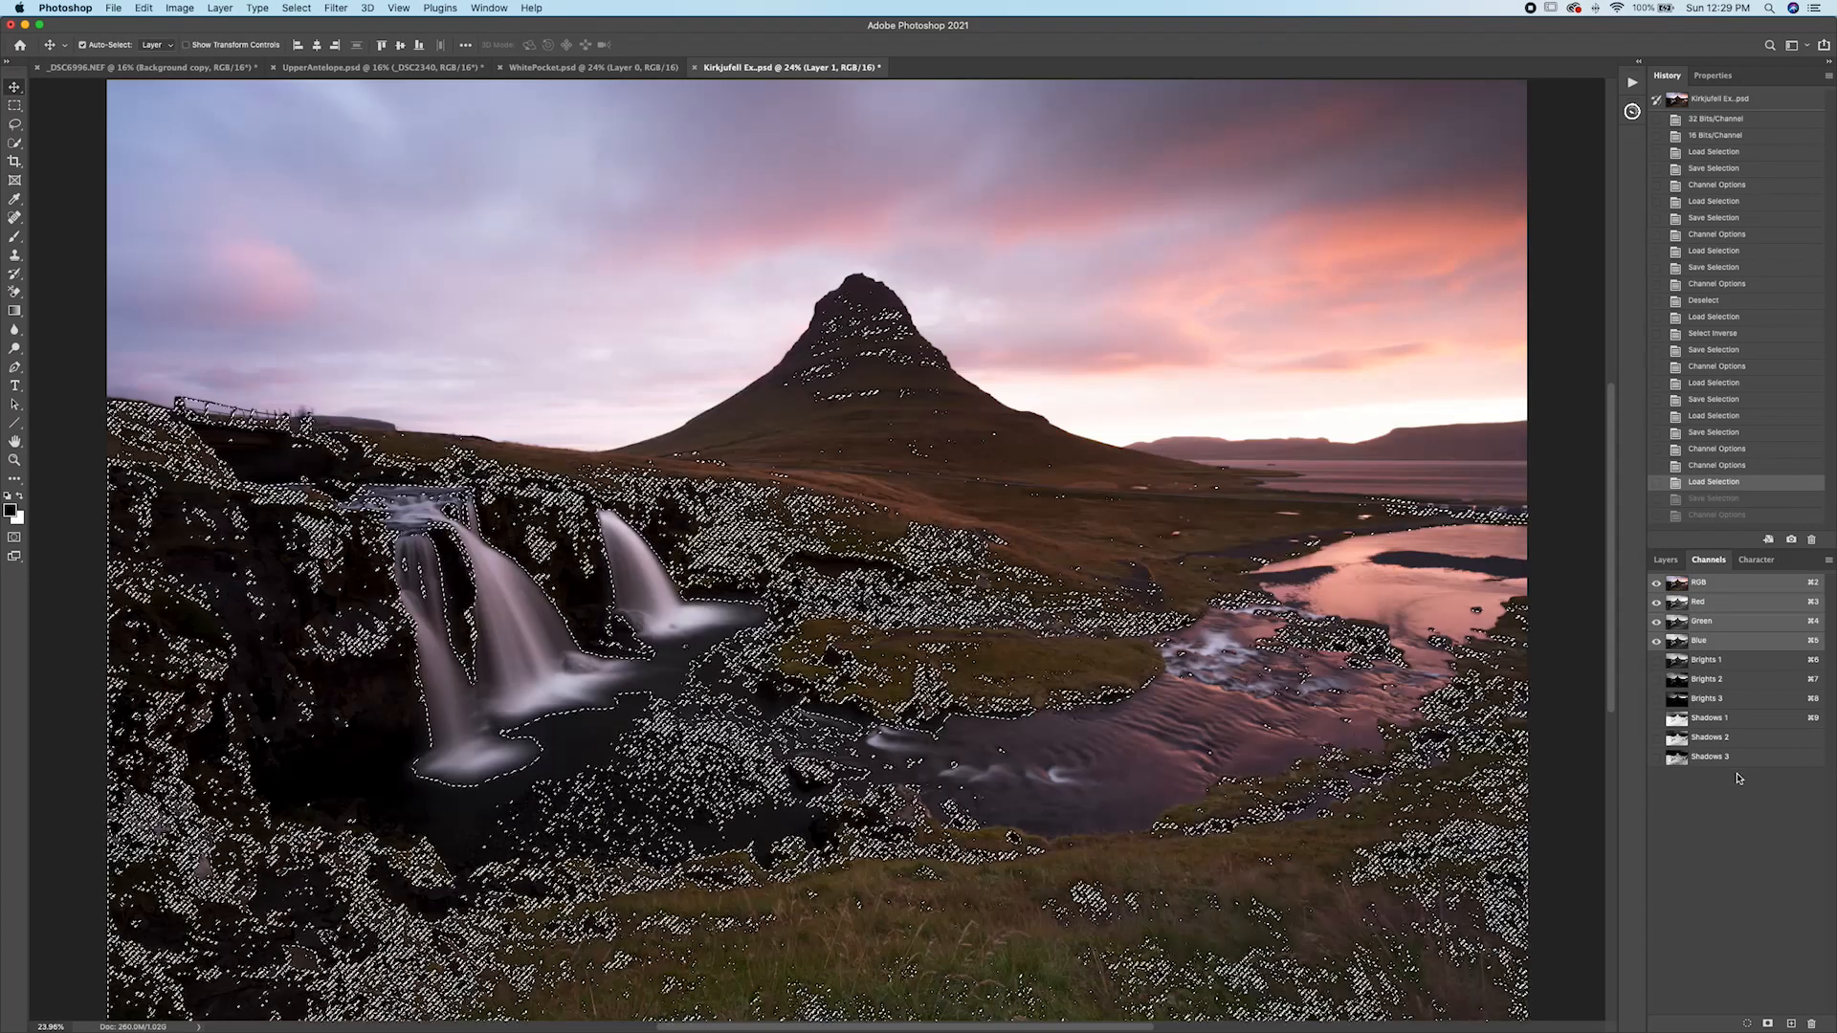
left_click(1730, 758)
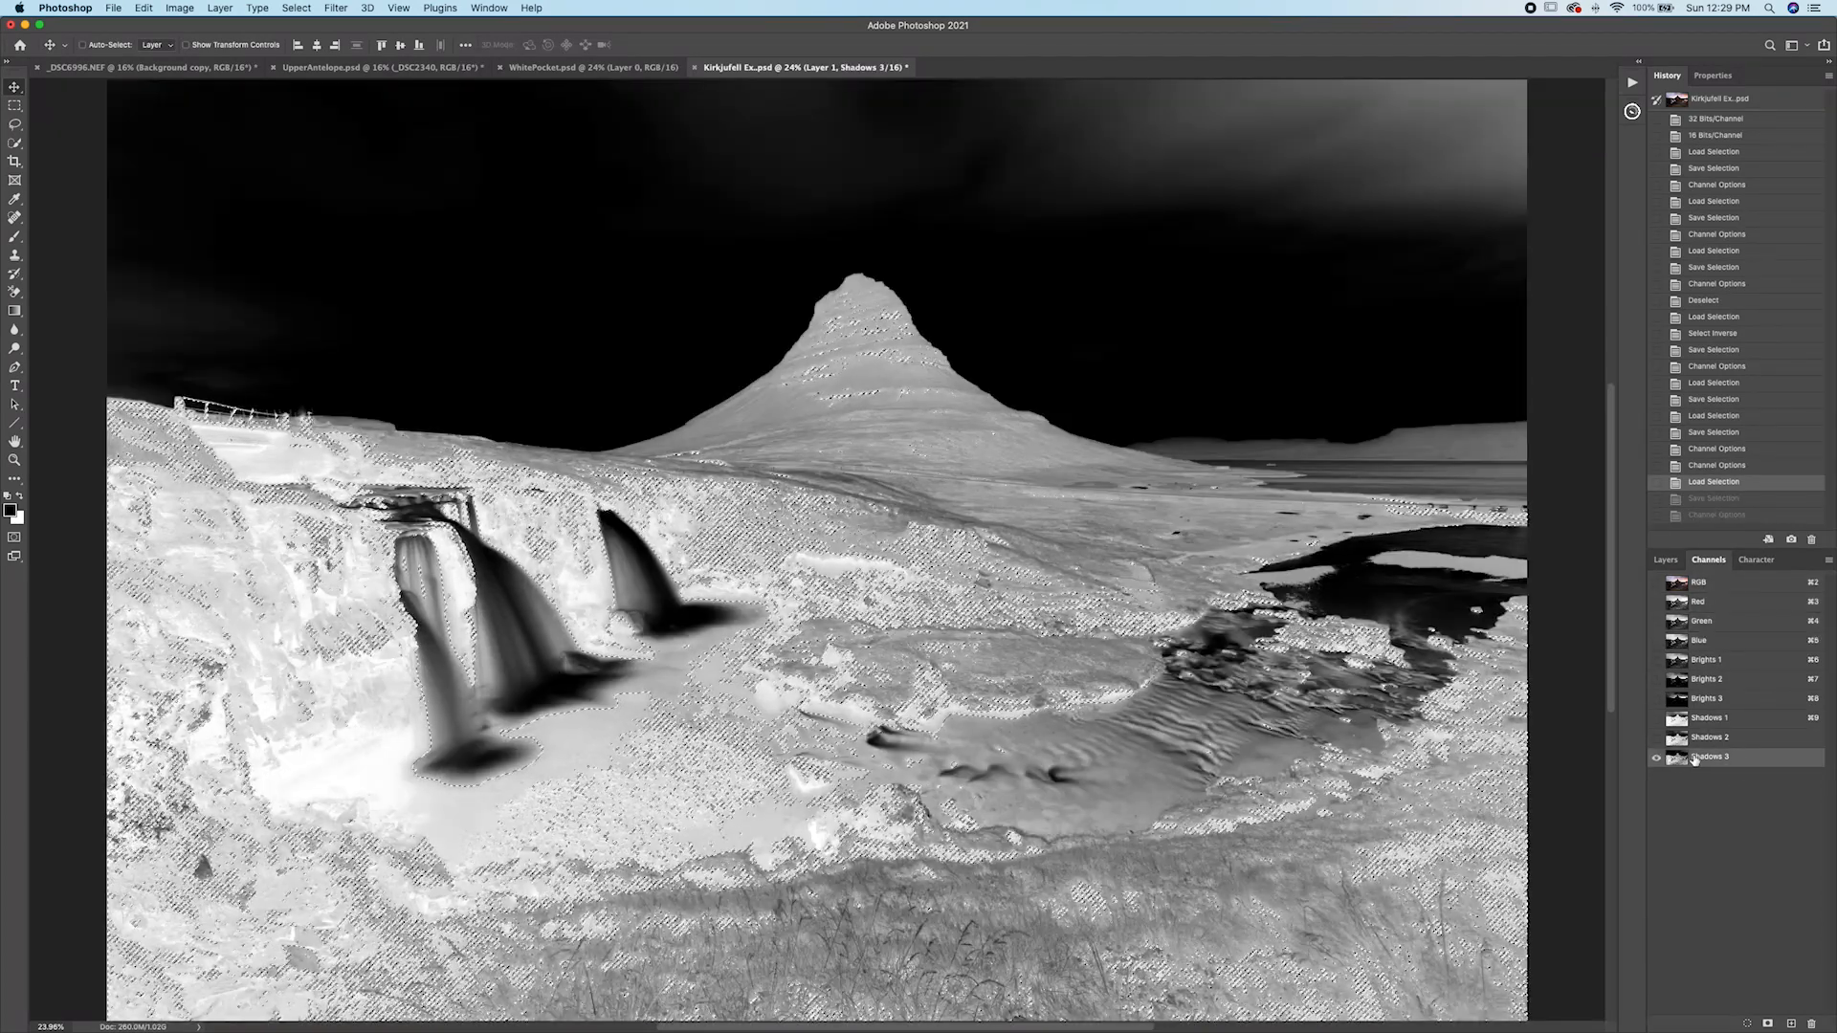
Create a midtone selection by subtracting the Brights 2 and Shadows 2 selections from the full canvas, and save it as a new channel.
key("super+d")
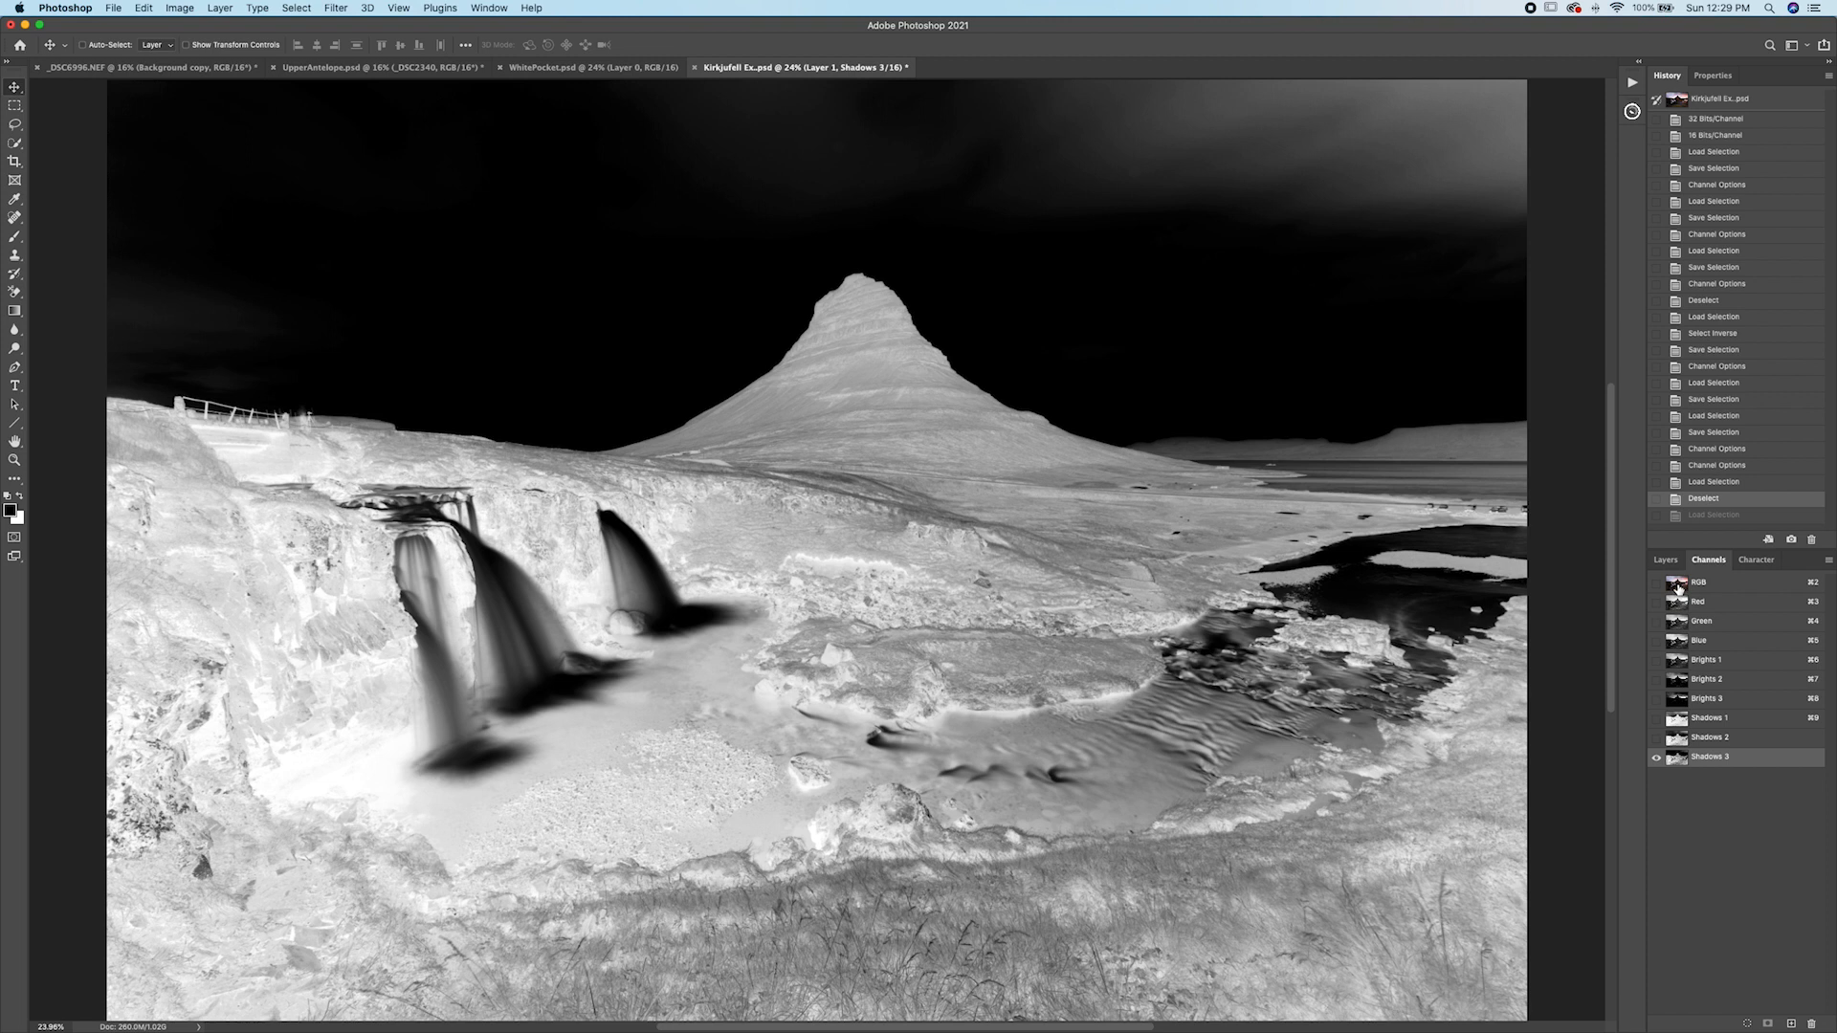
left_click(1679, 589)
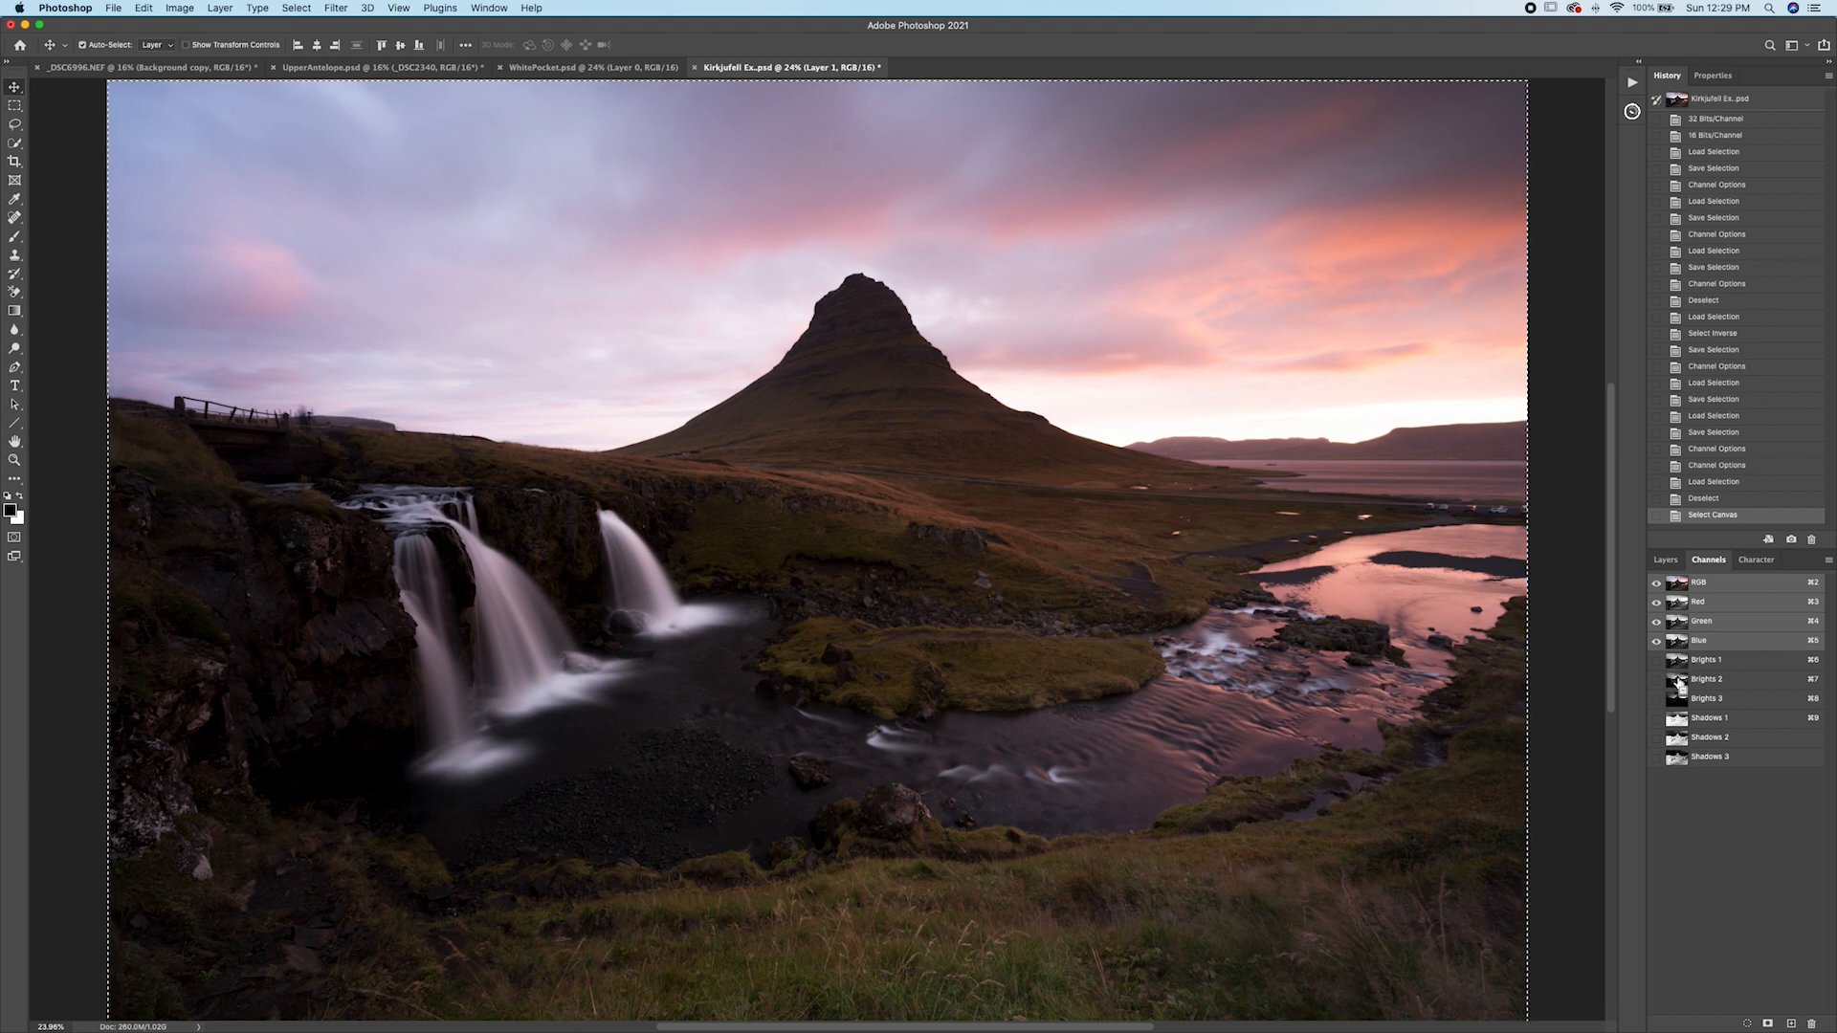
left_click(1677, 682, "super")
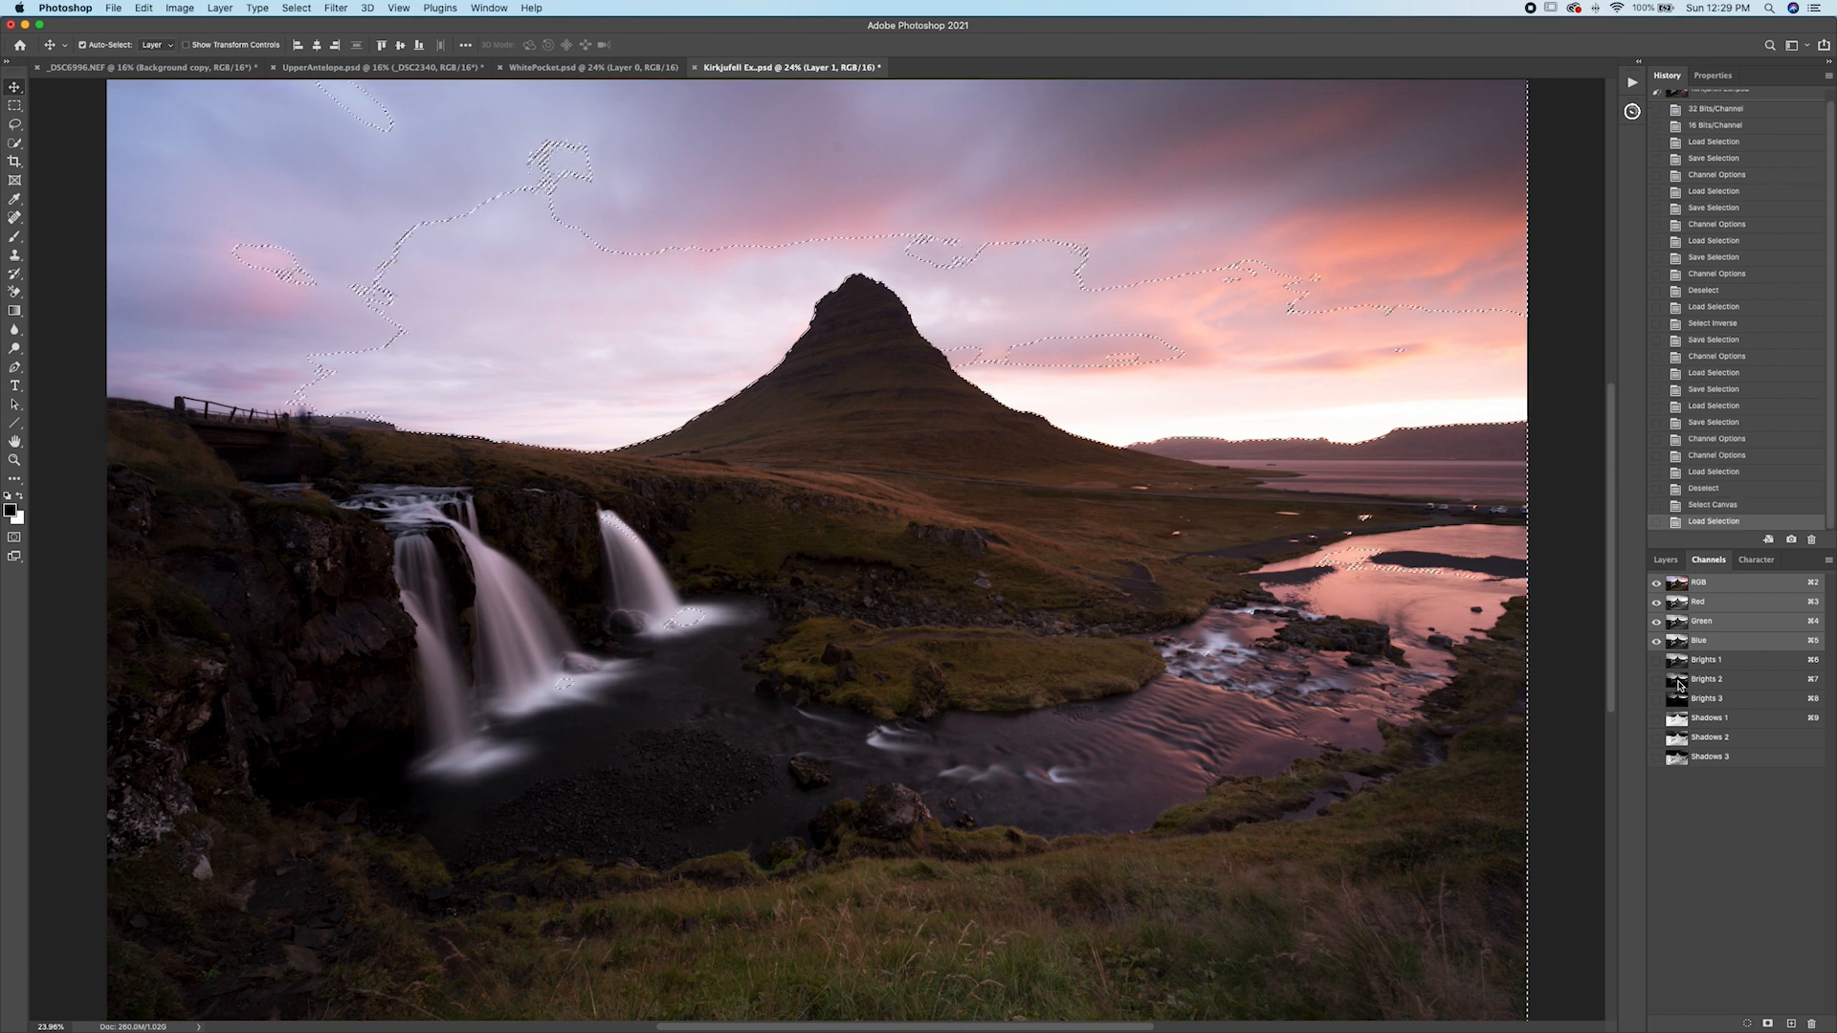
left_click(1677, 741, "super")
left_click(1768, 1024)
left_click(1675, 776)
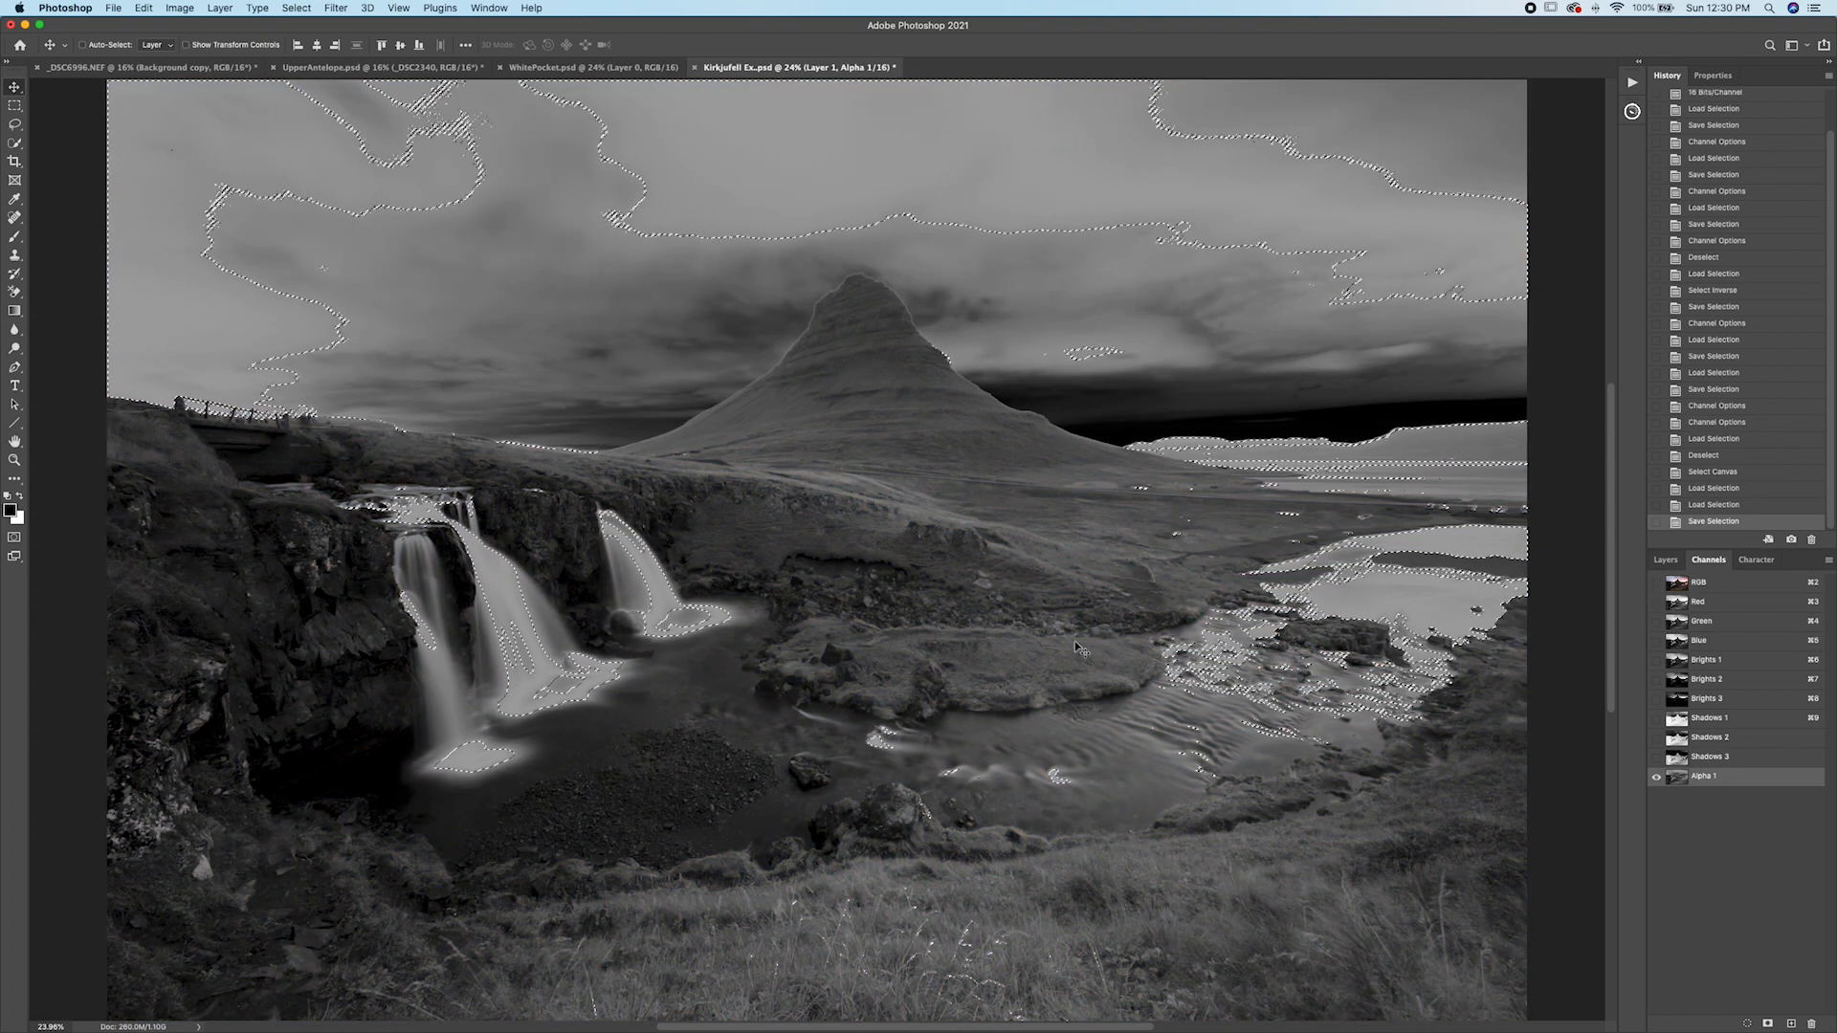
Rename the new channel Midtones 1.
double_click(1702, 776)
type("Midtones")
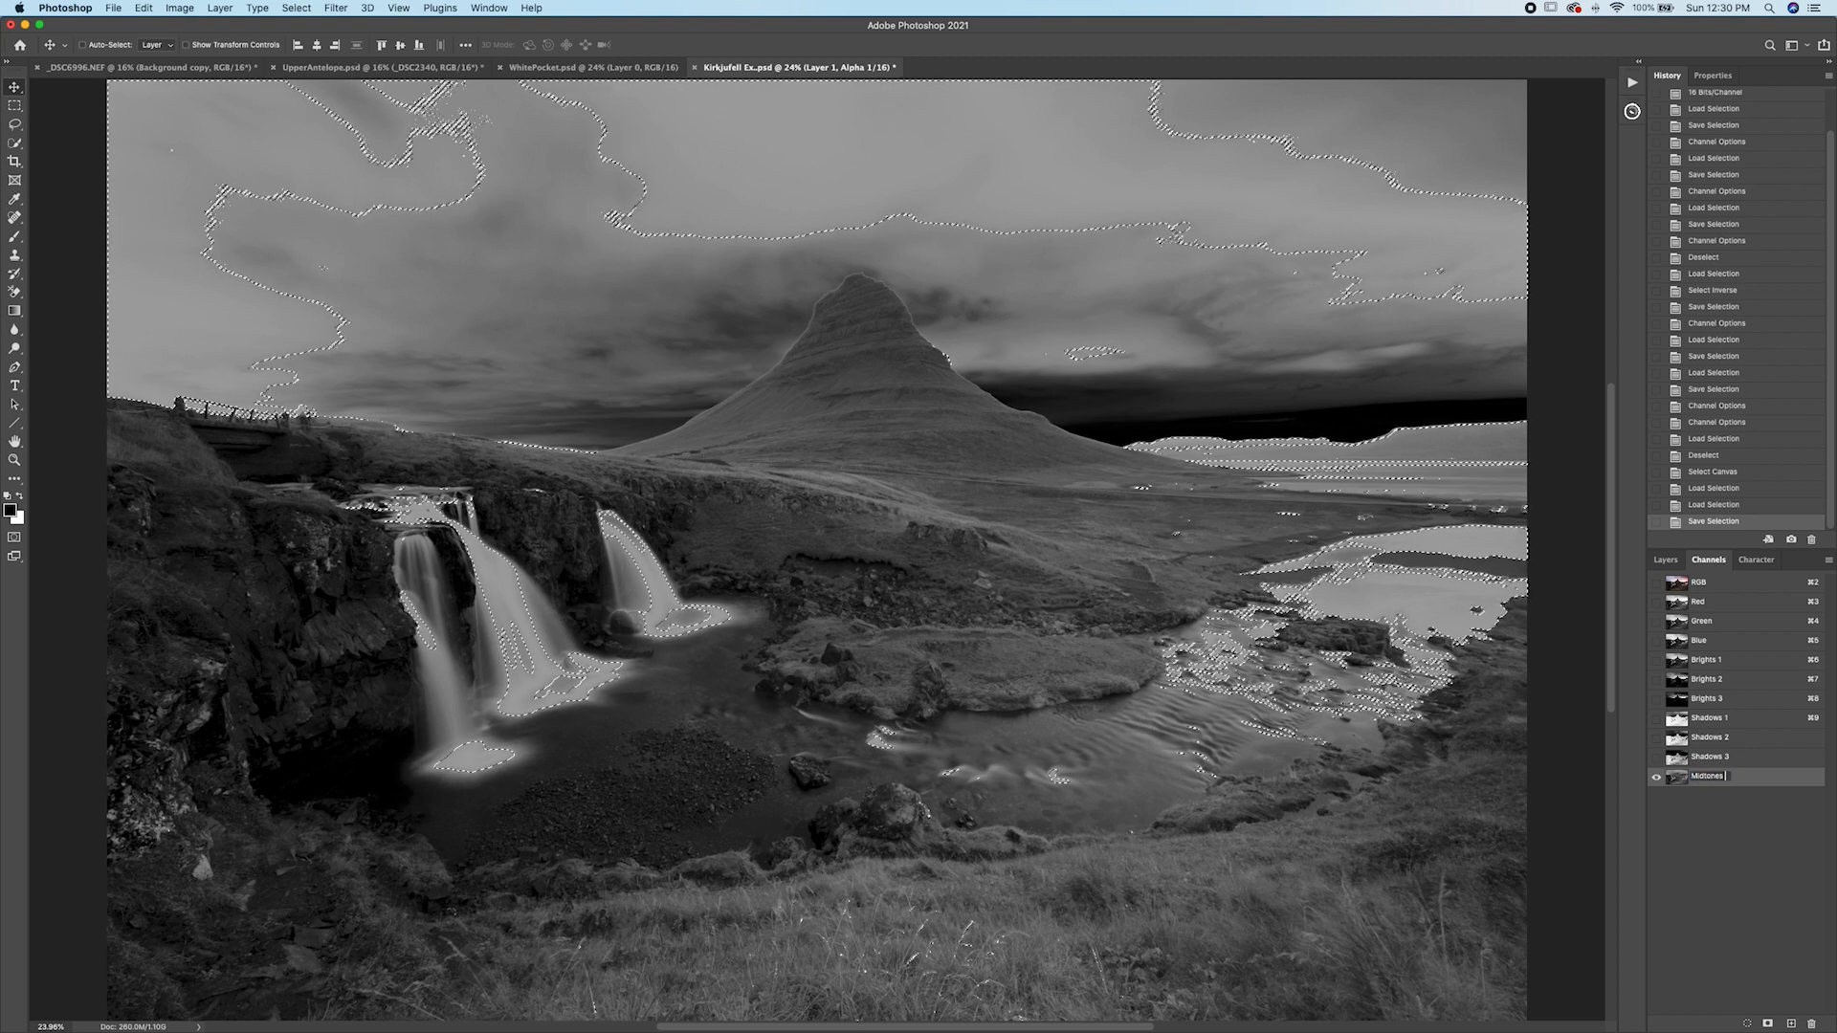
type(" 1")
key("Return")
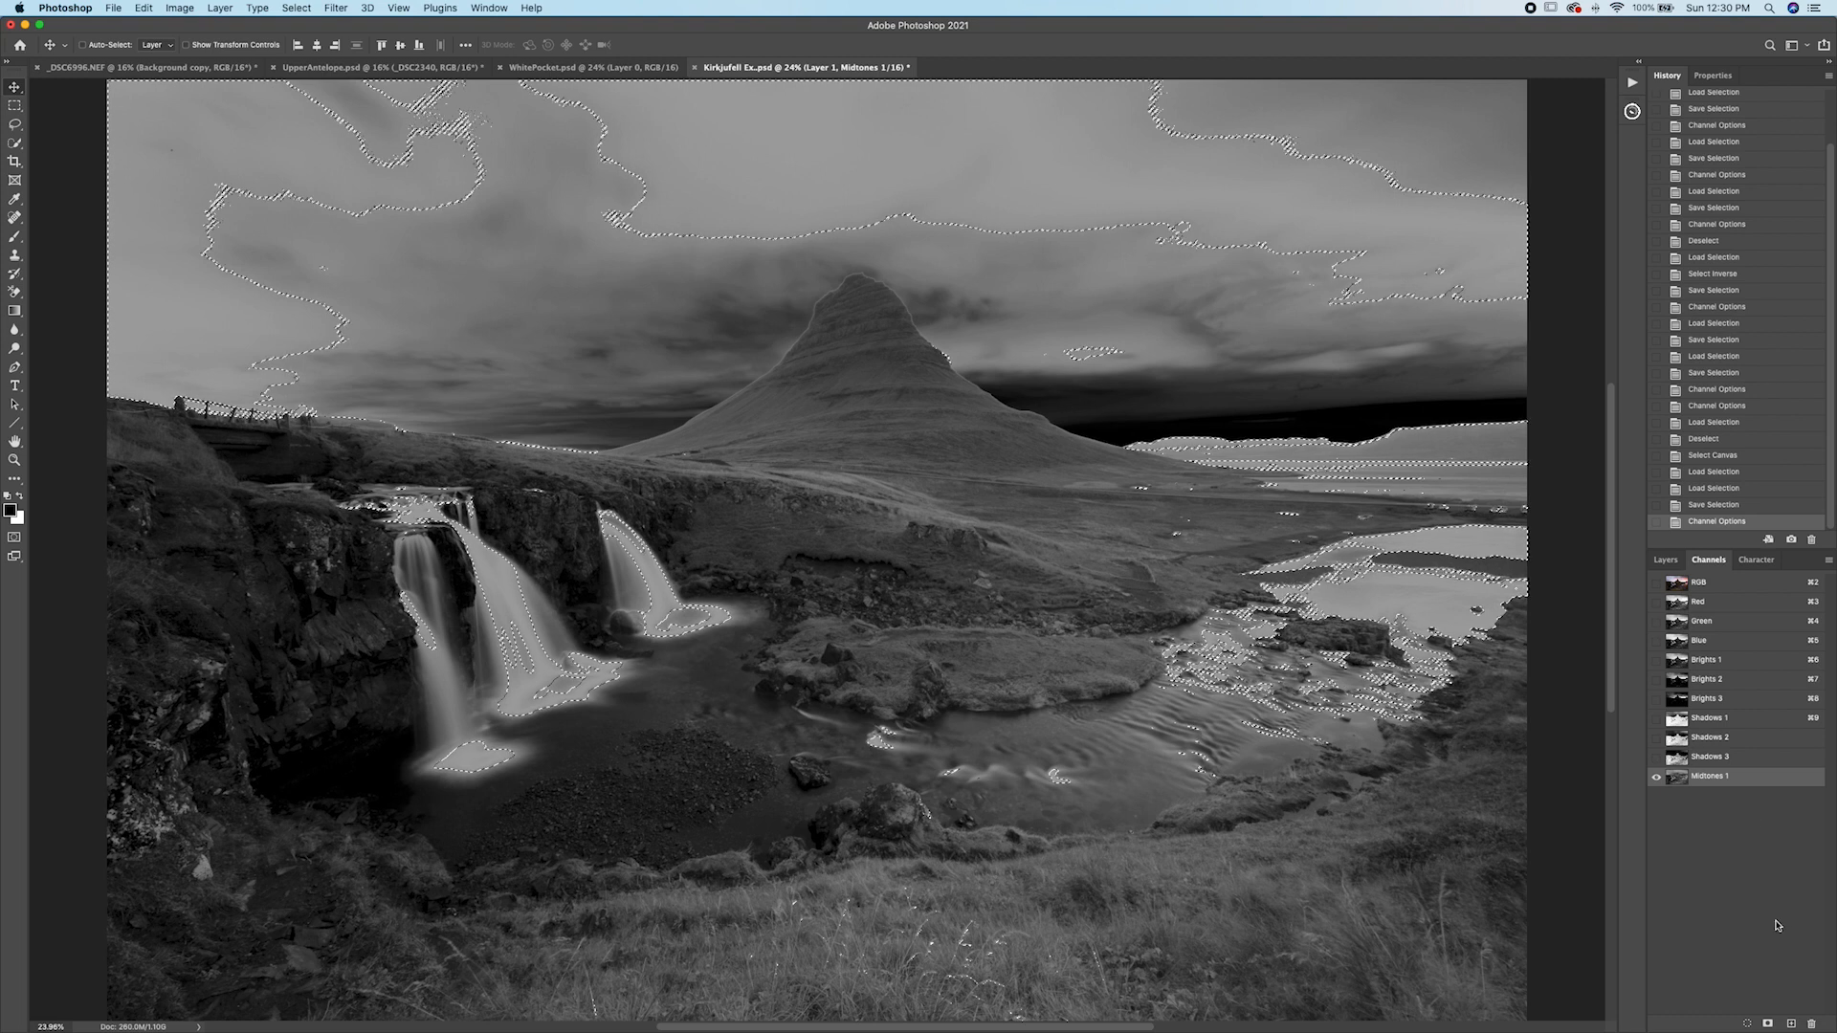
key("super+d")
left_click(1678, 591)
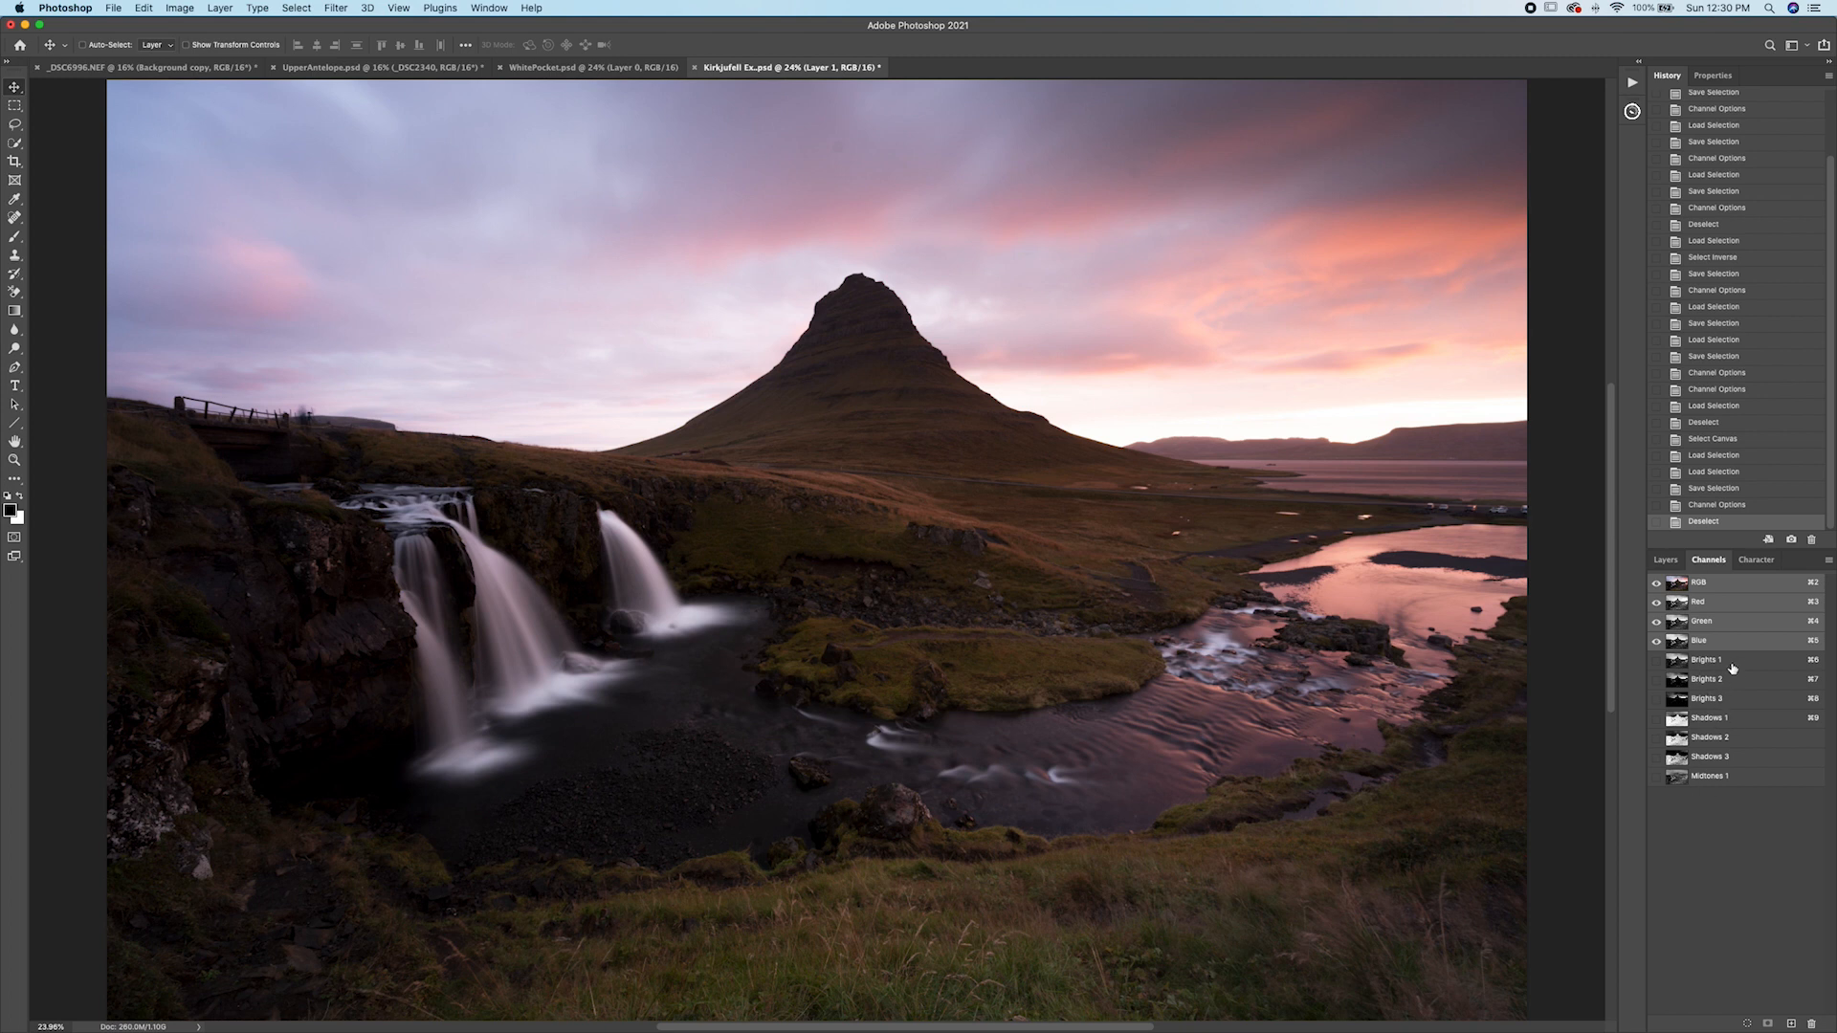
left_click(1678, 661, "super")
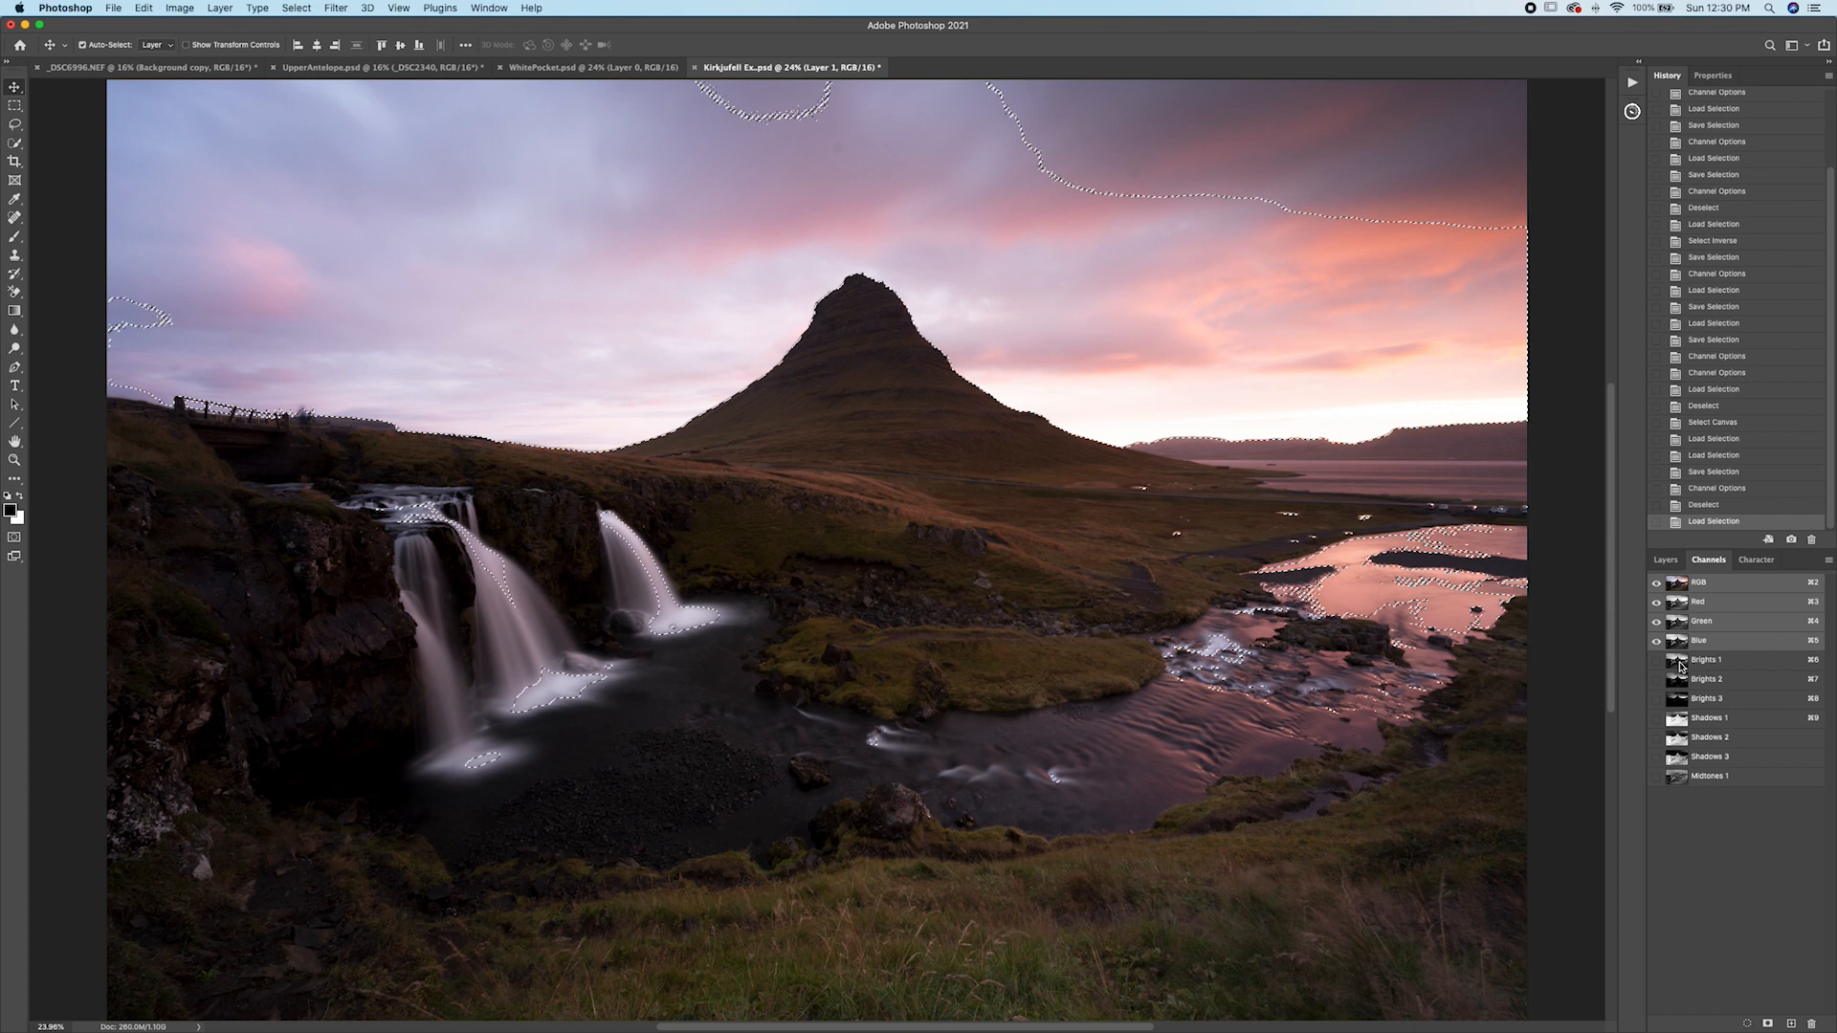
left_click(1666, 559)
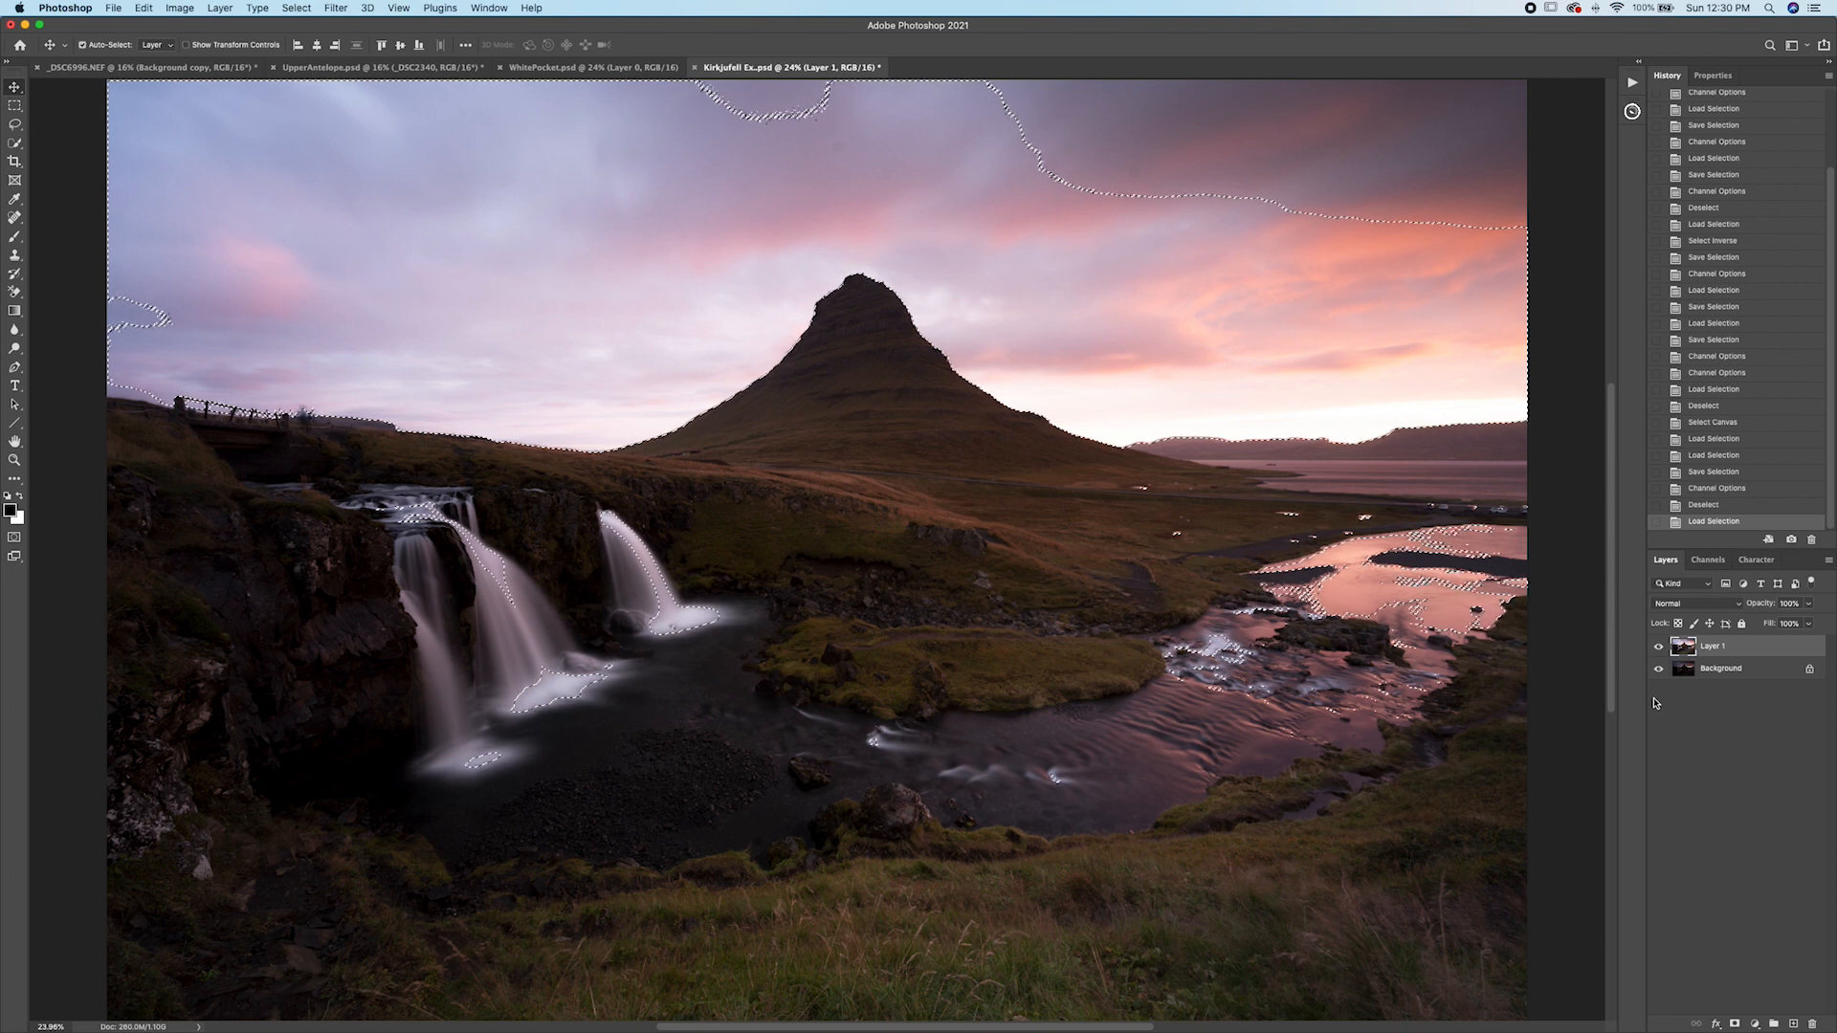
key("super+d")
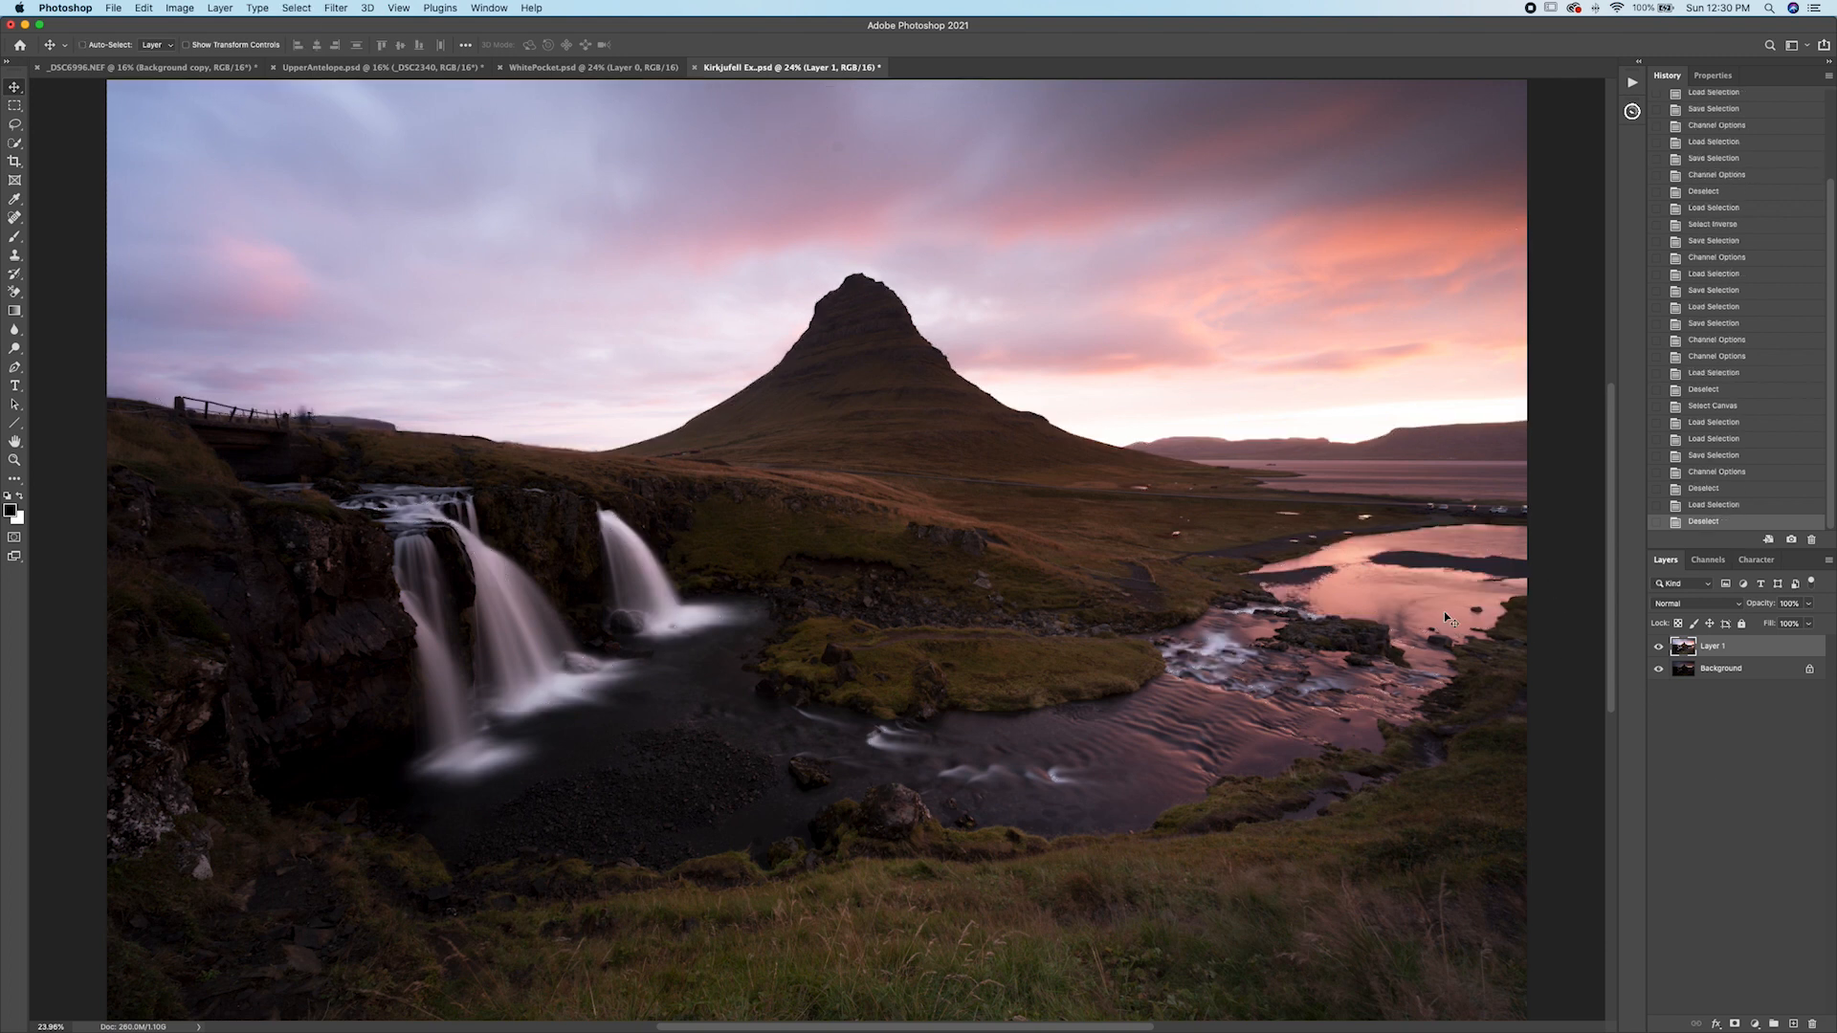
Hide and show Layer 1 to compare it with the background.
left_click(1660, 648)
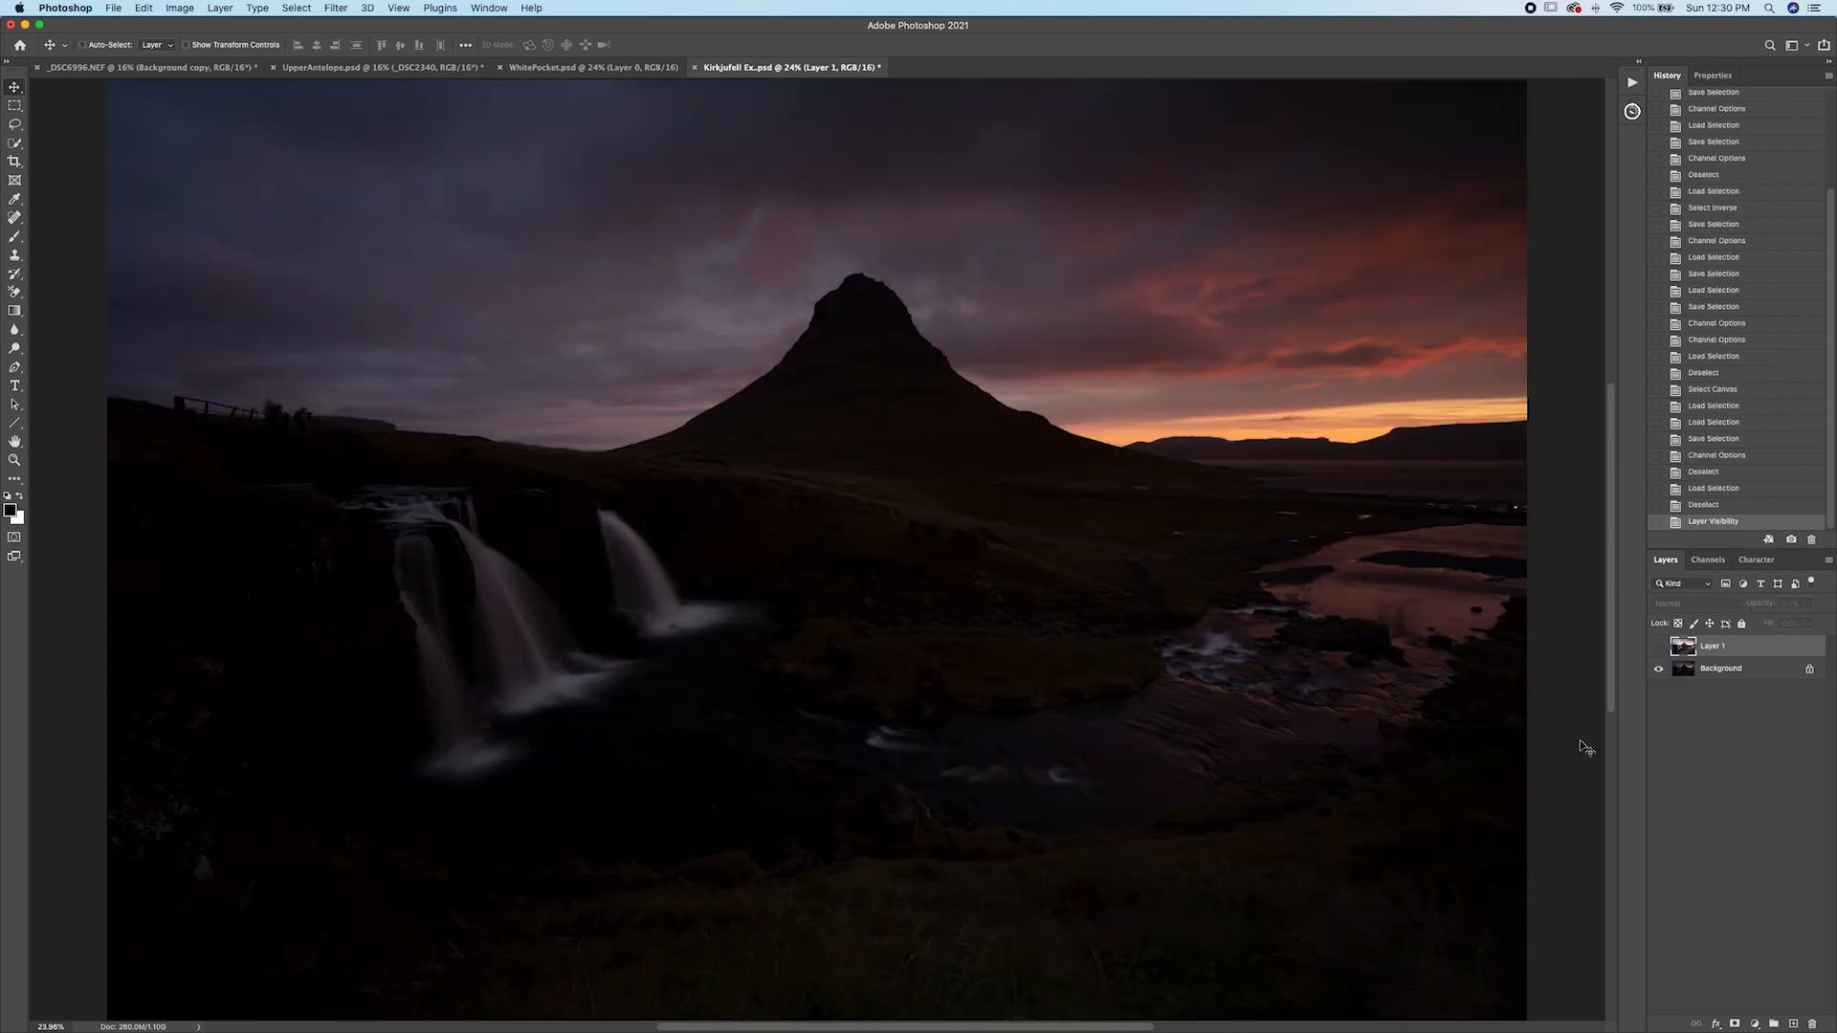
left_click(1660, 647)
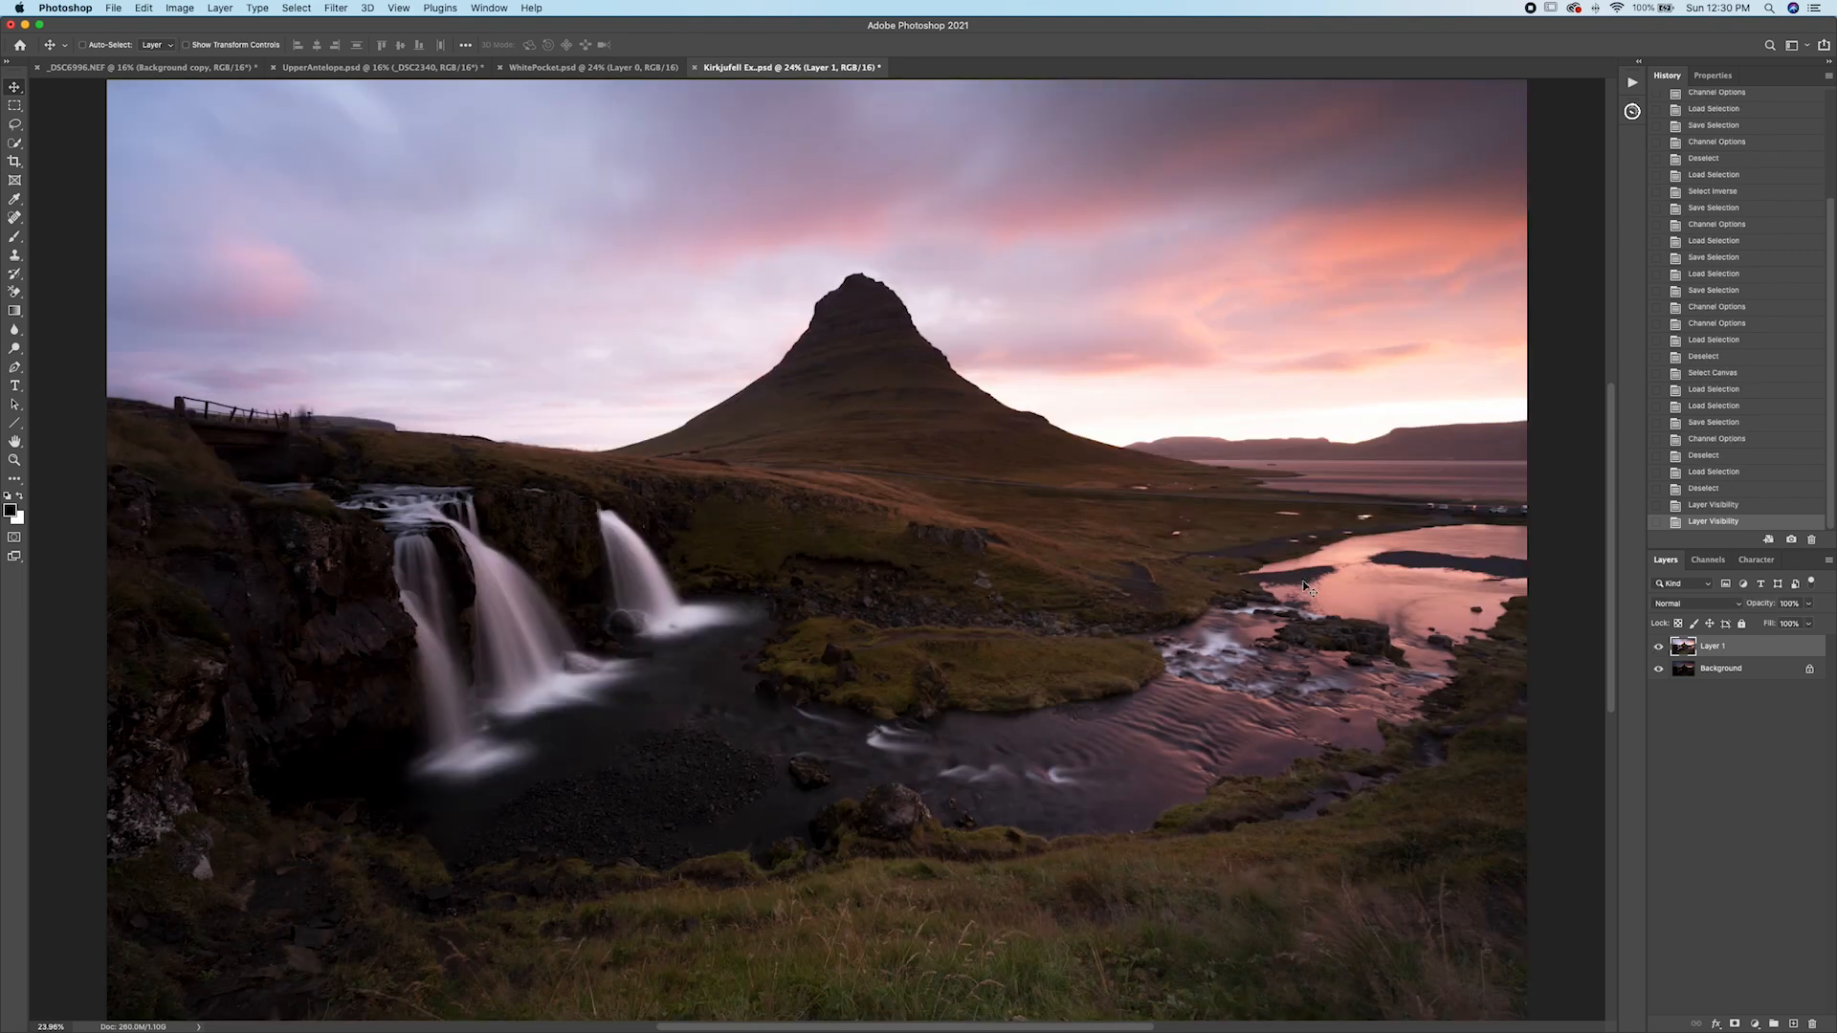
Preview the Brights 1, Brights 2 and Brights 3 channels one after another to compare their tonal ranges.
left_click(1707, 560)
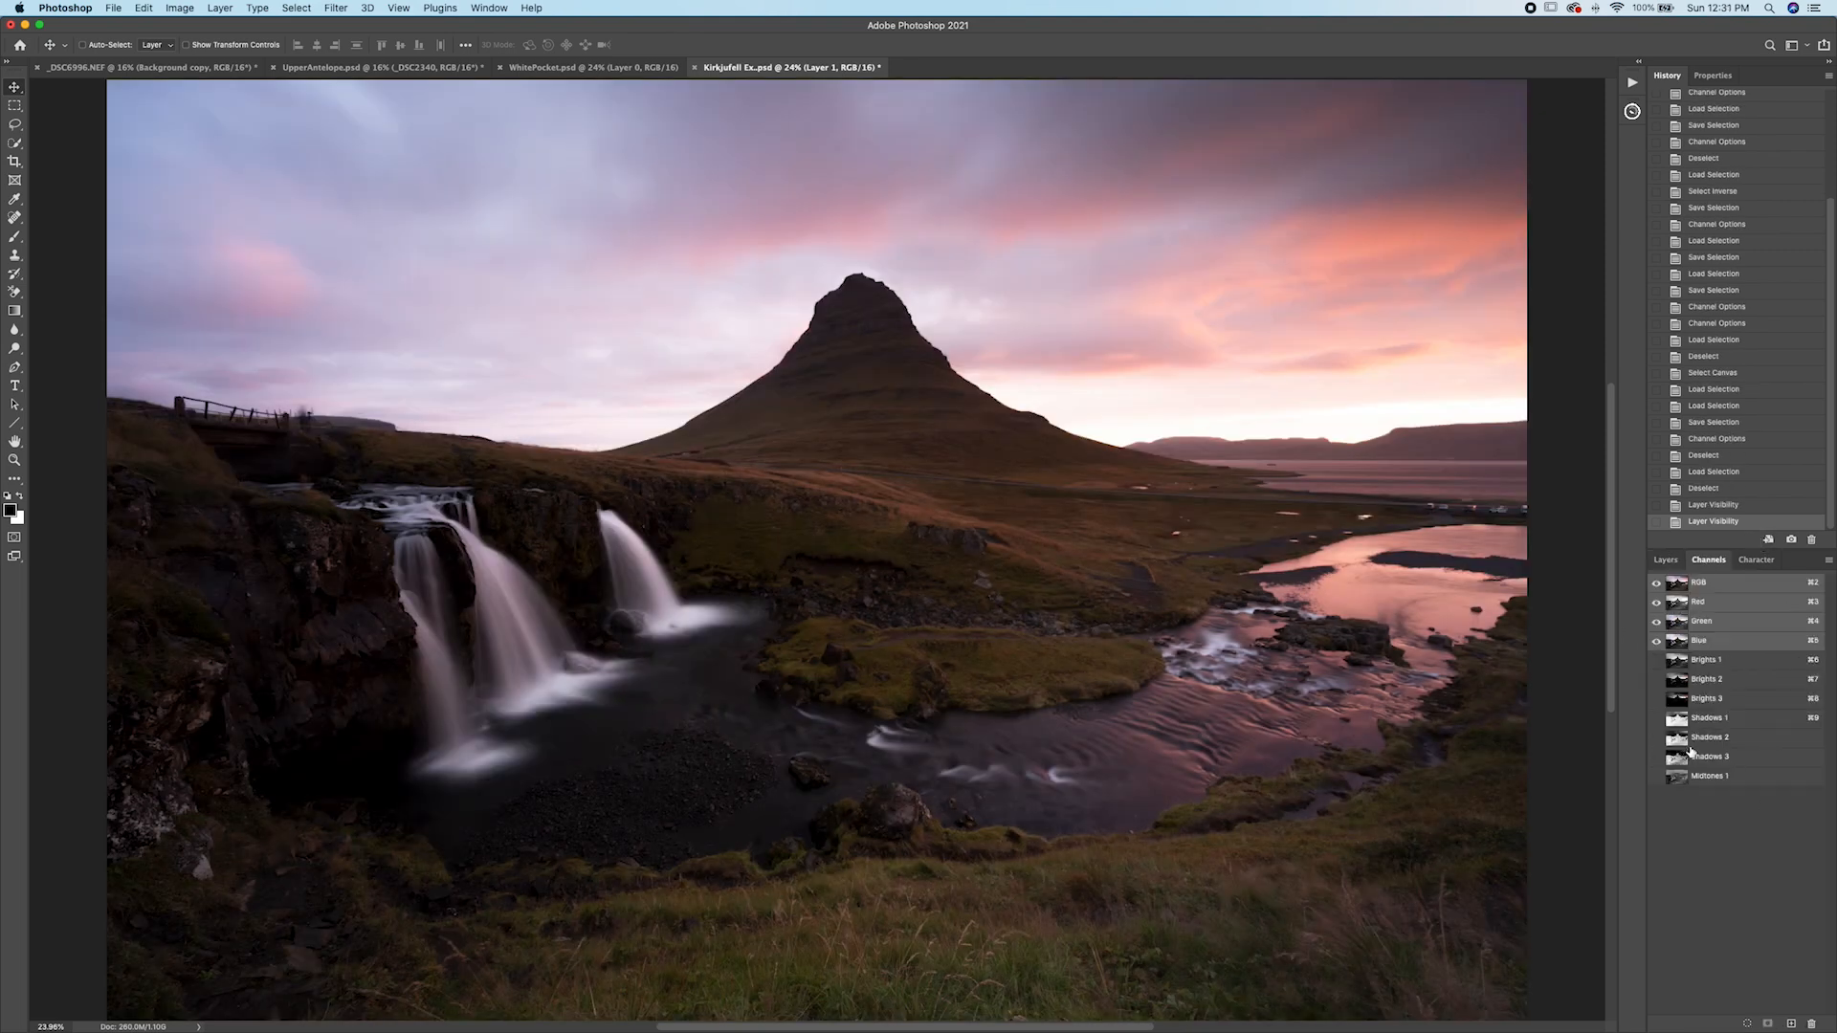
left_click(1681, 681)
left_click(1683, 662)
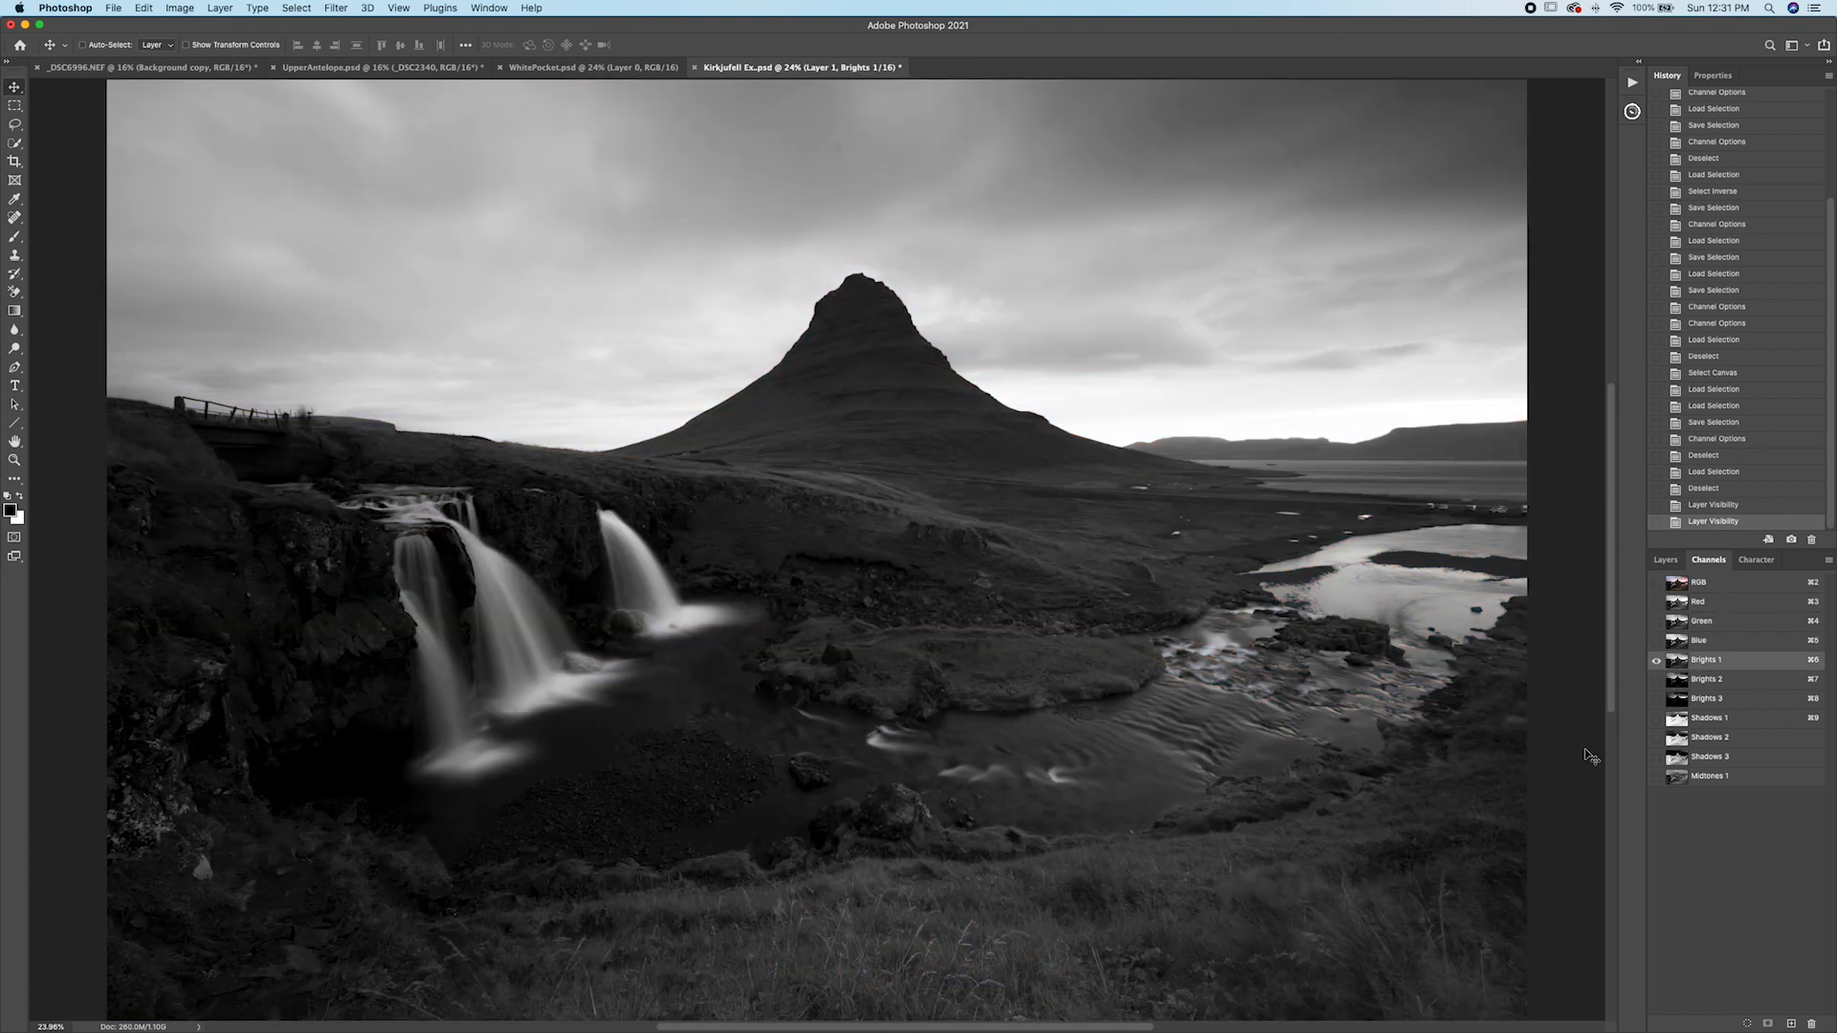
left_click(1679, 702)
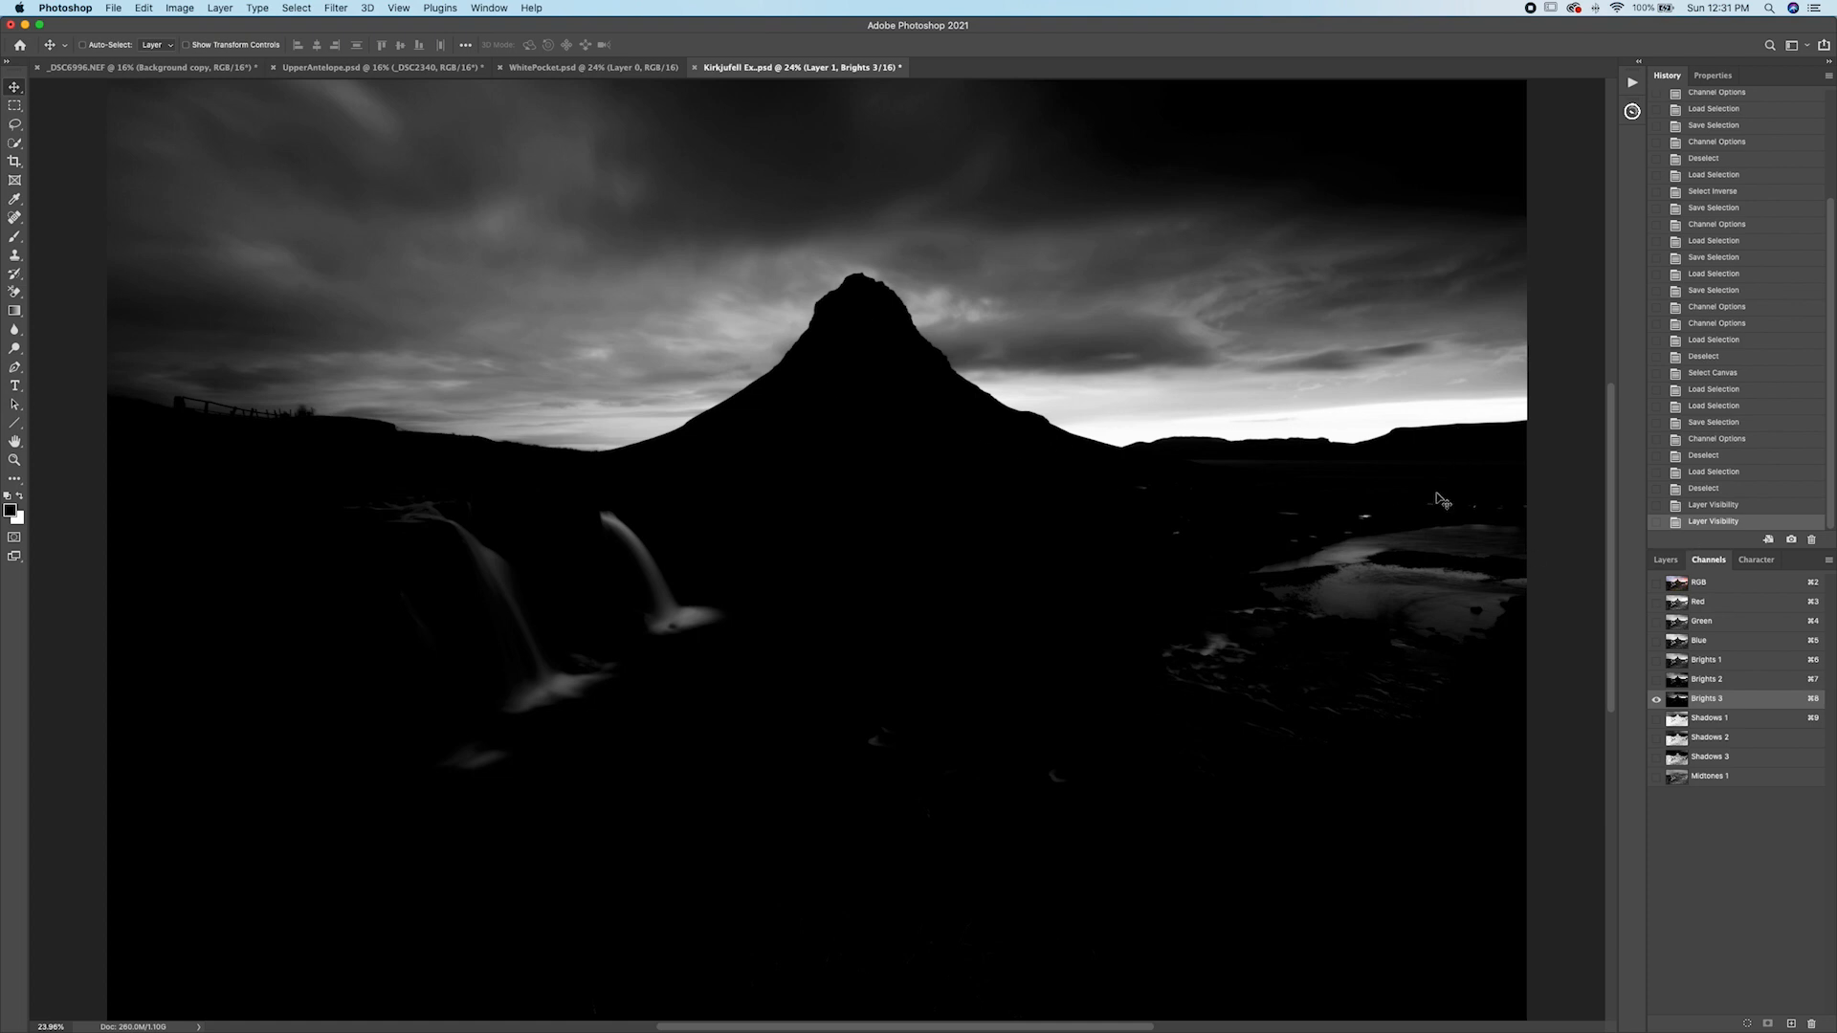
left_click(1676, 682)
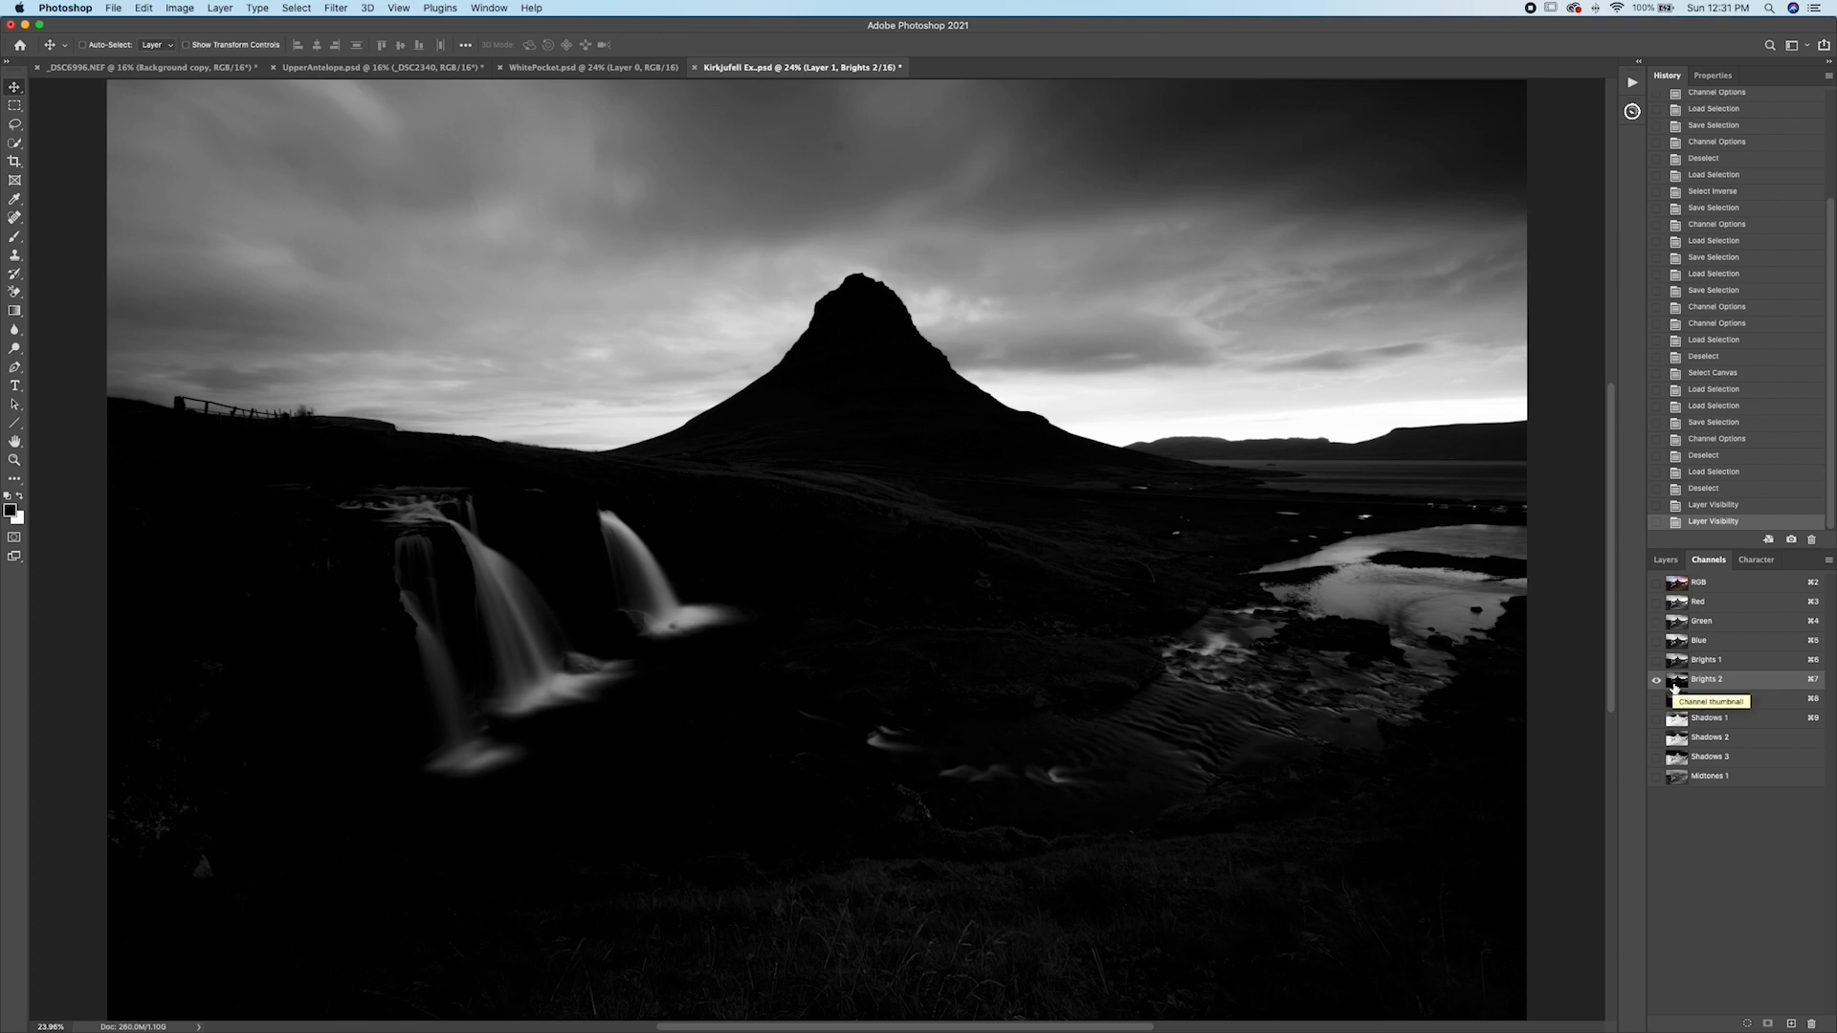
Load the Brights 2 selection, add an empty layer mask to Layer 1, and restore the selection.
left_click(1675, 685, "super")
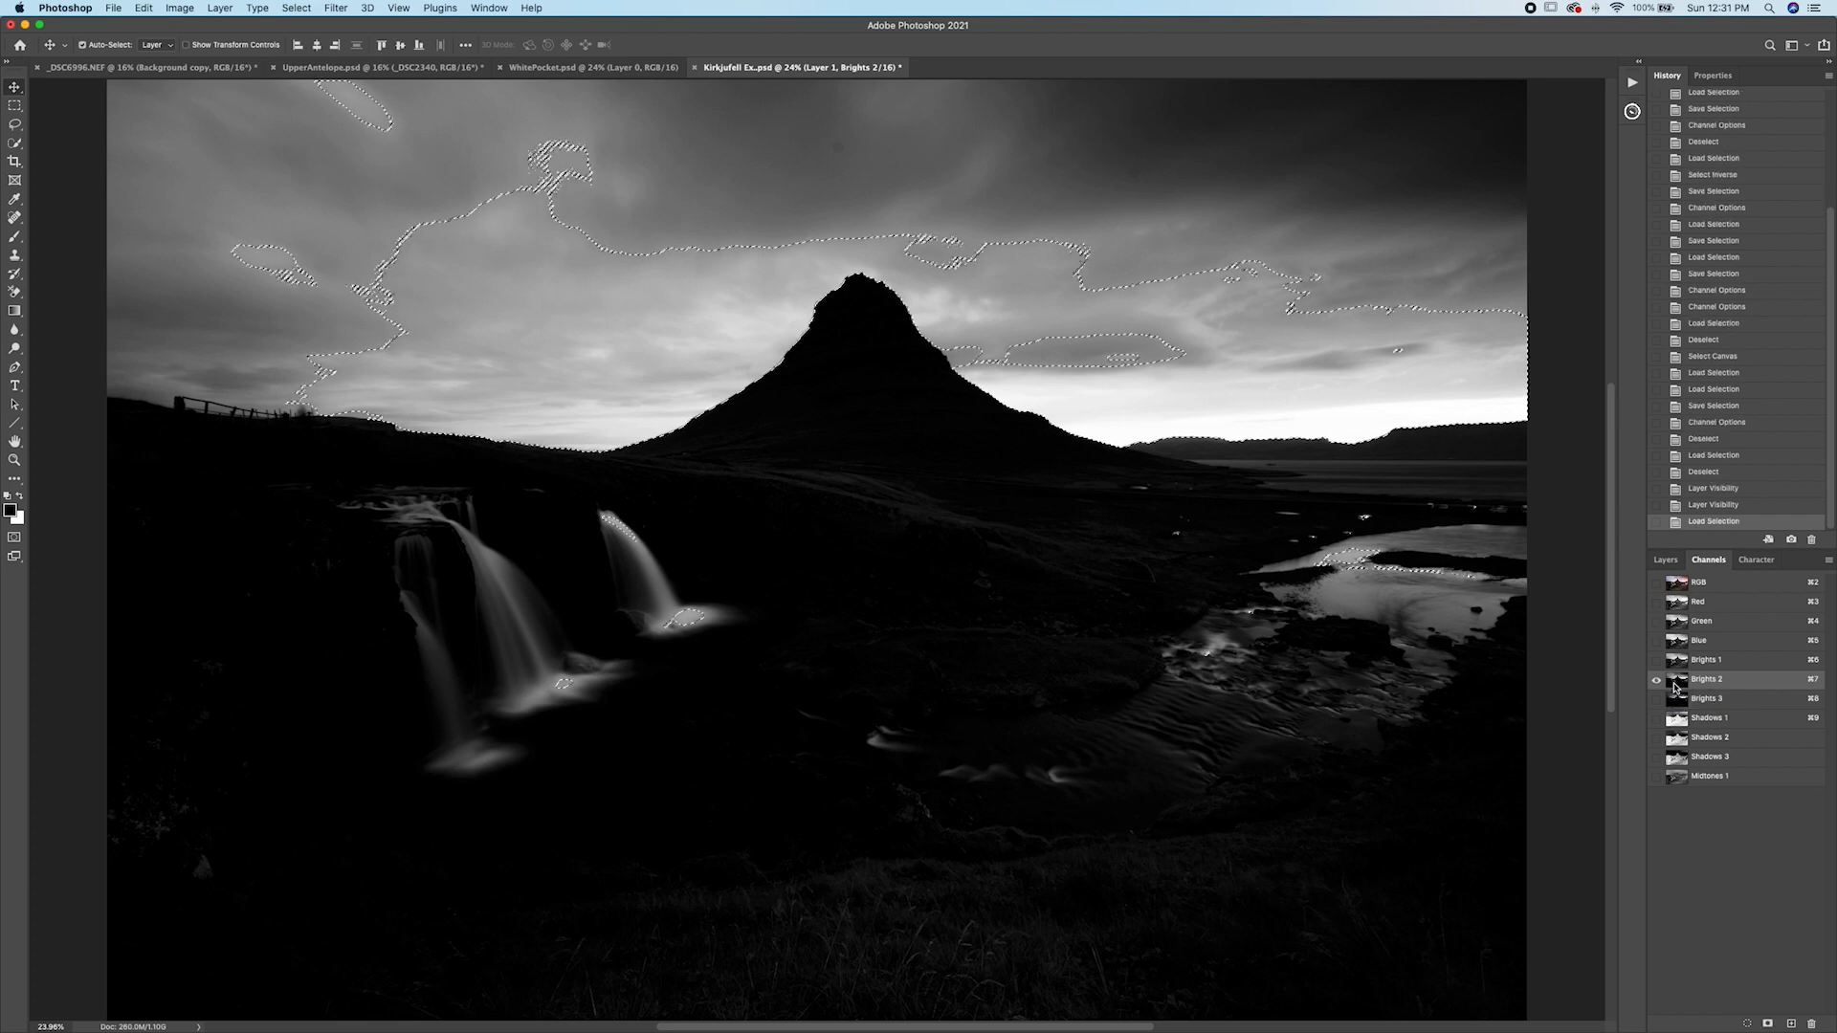
left_click(1670, 562)
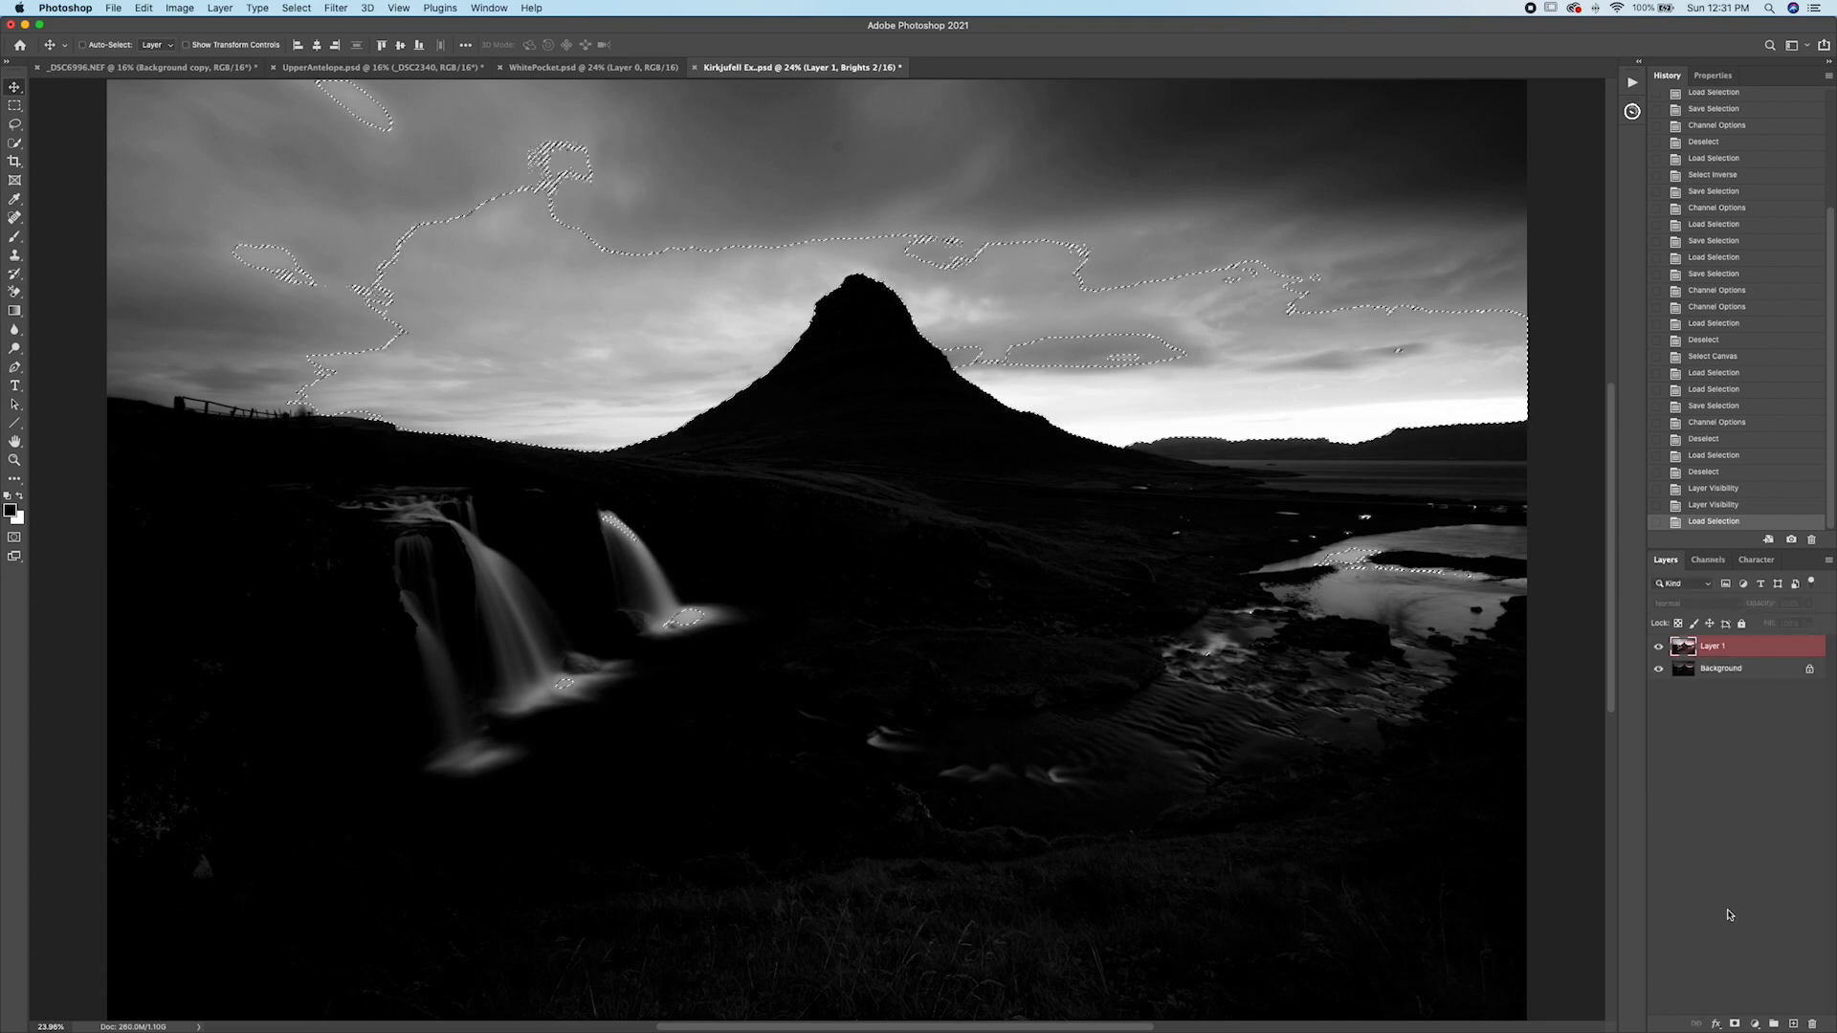
key("super+d")
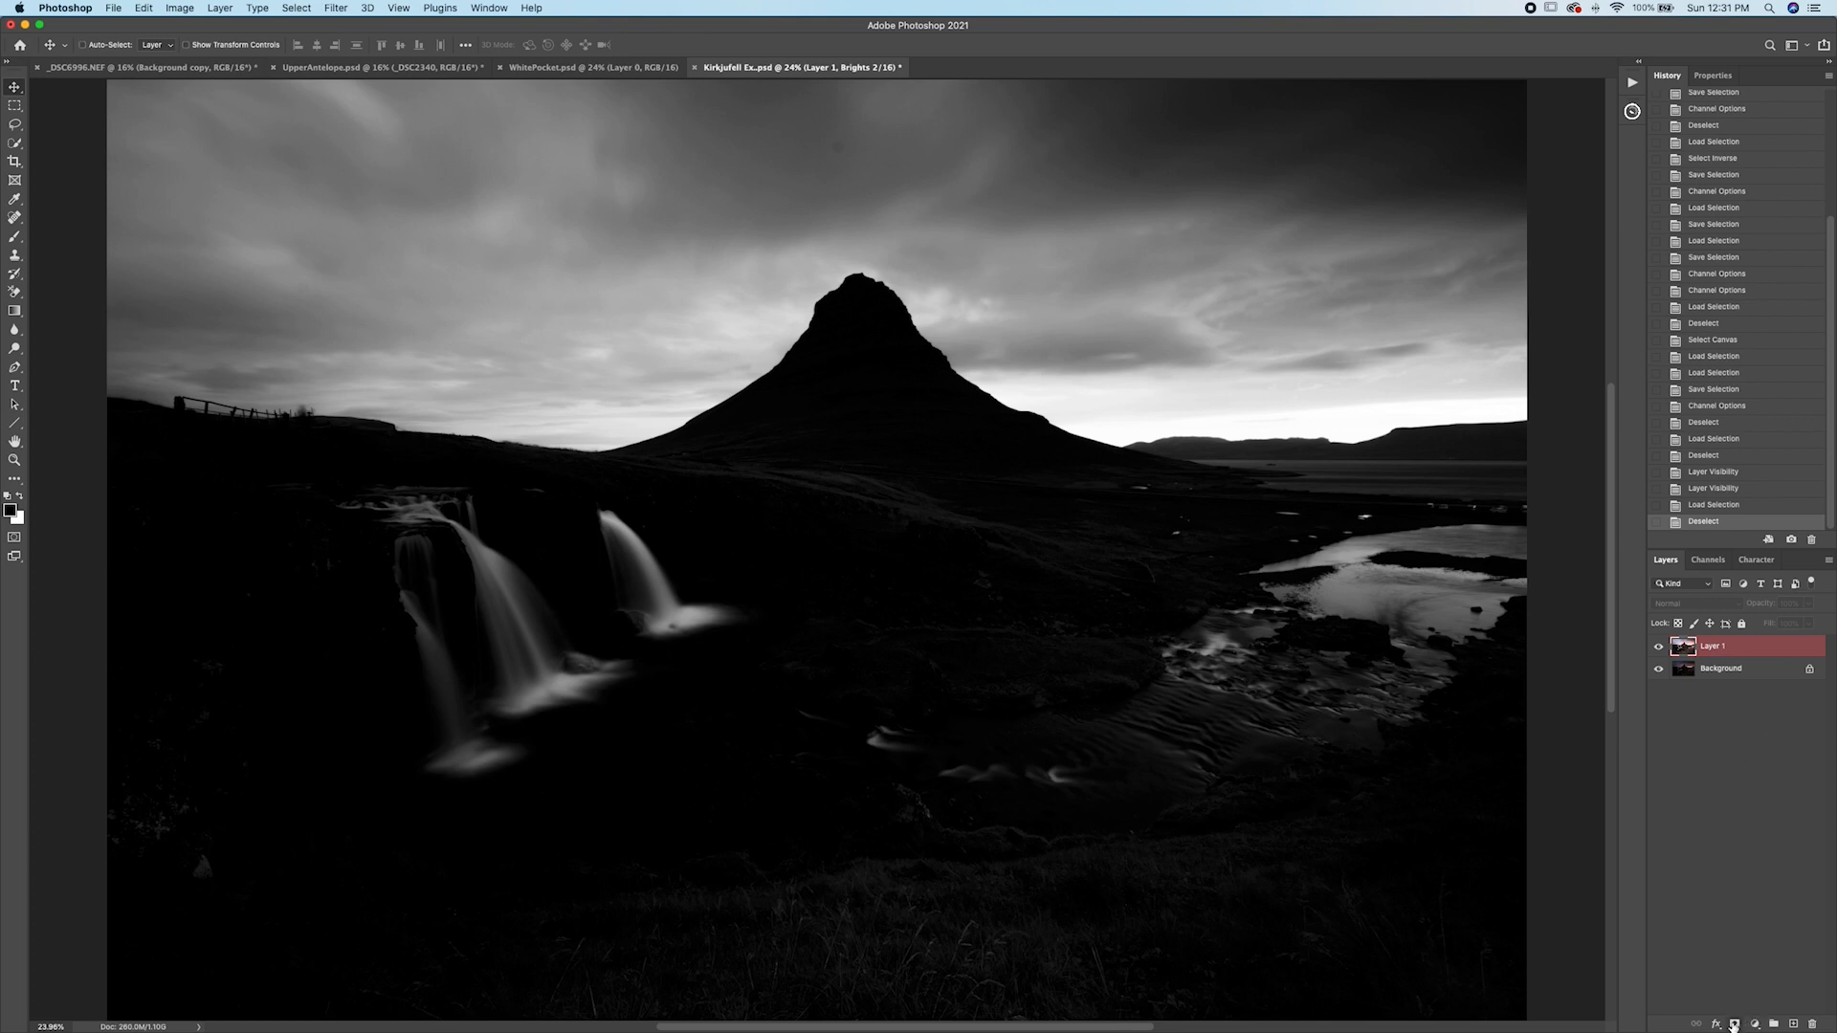
left_click(1734, 1026)
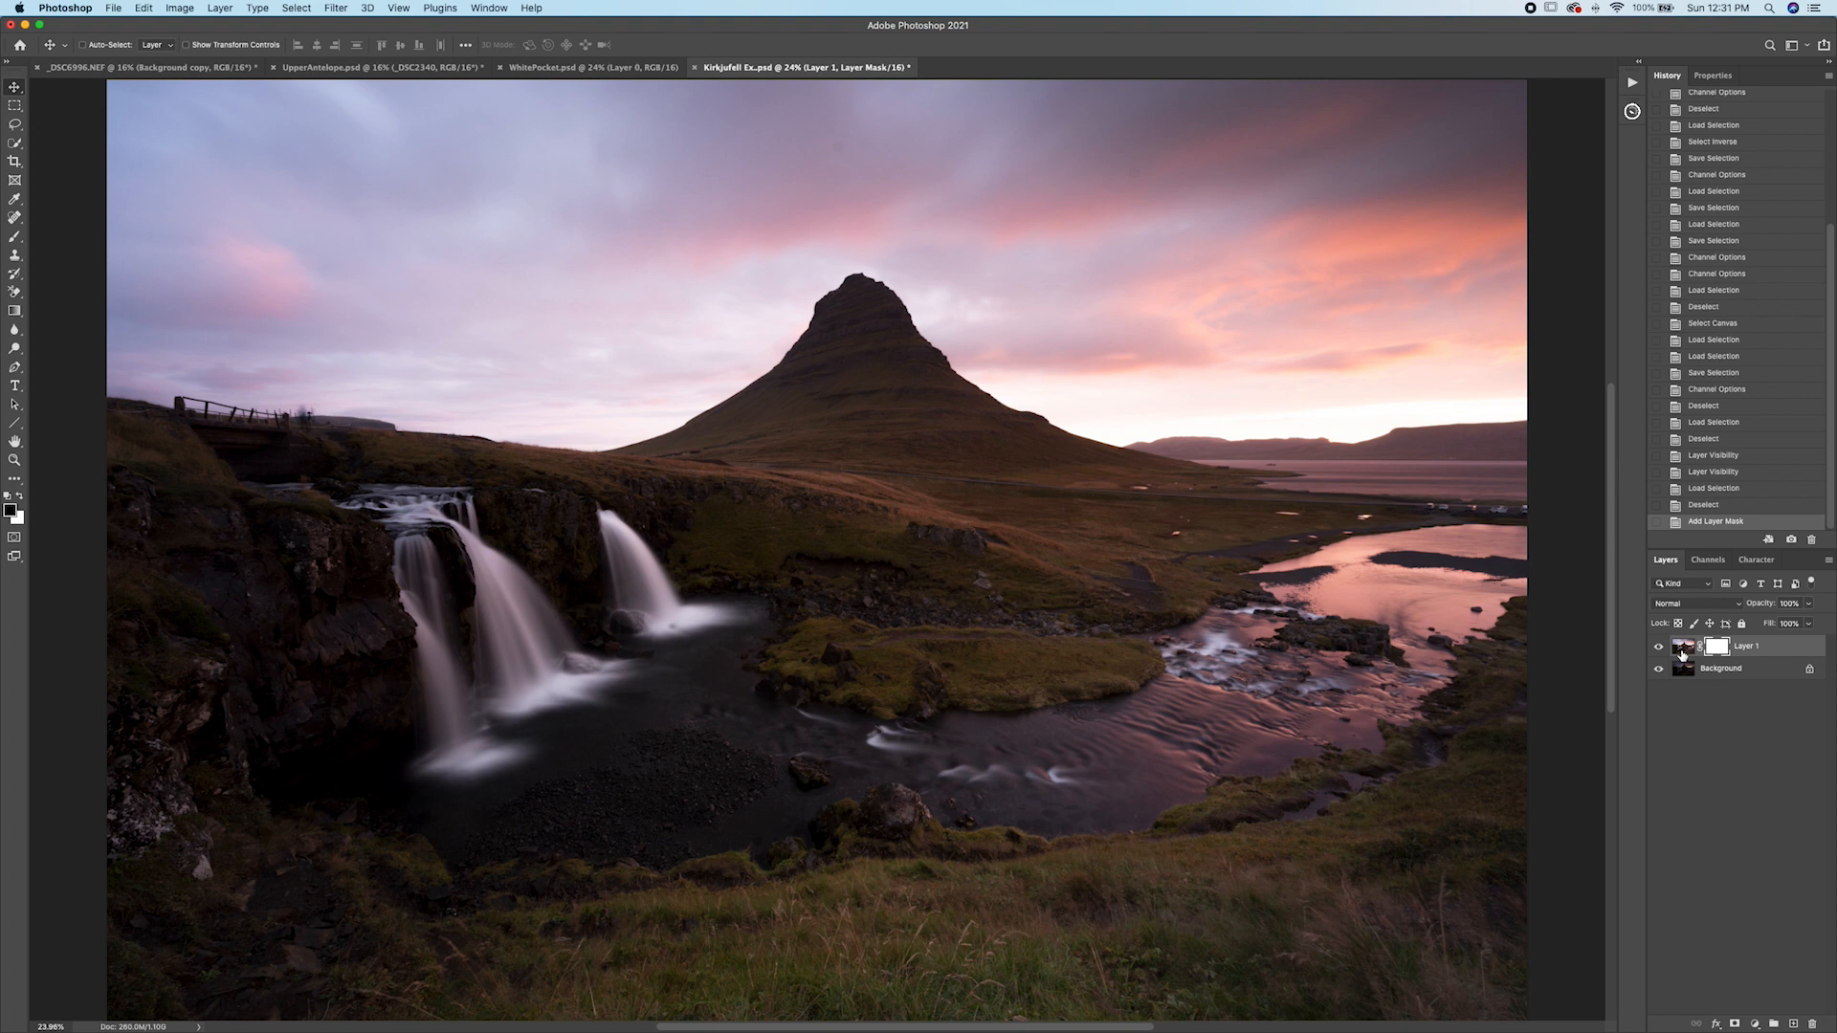
key("super+shift+d")
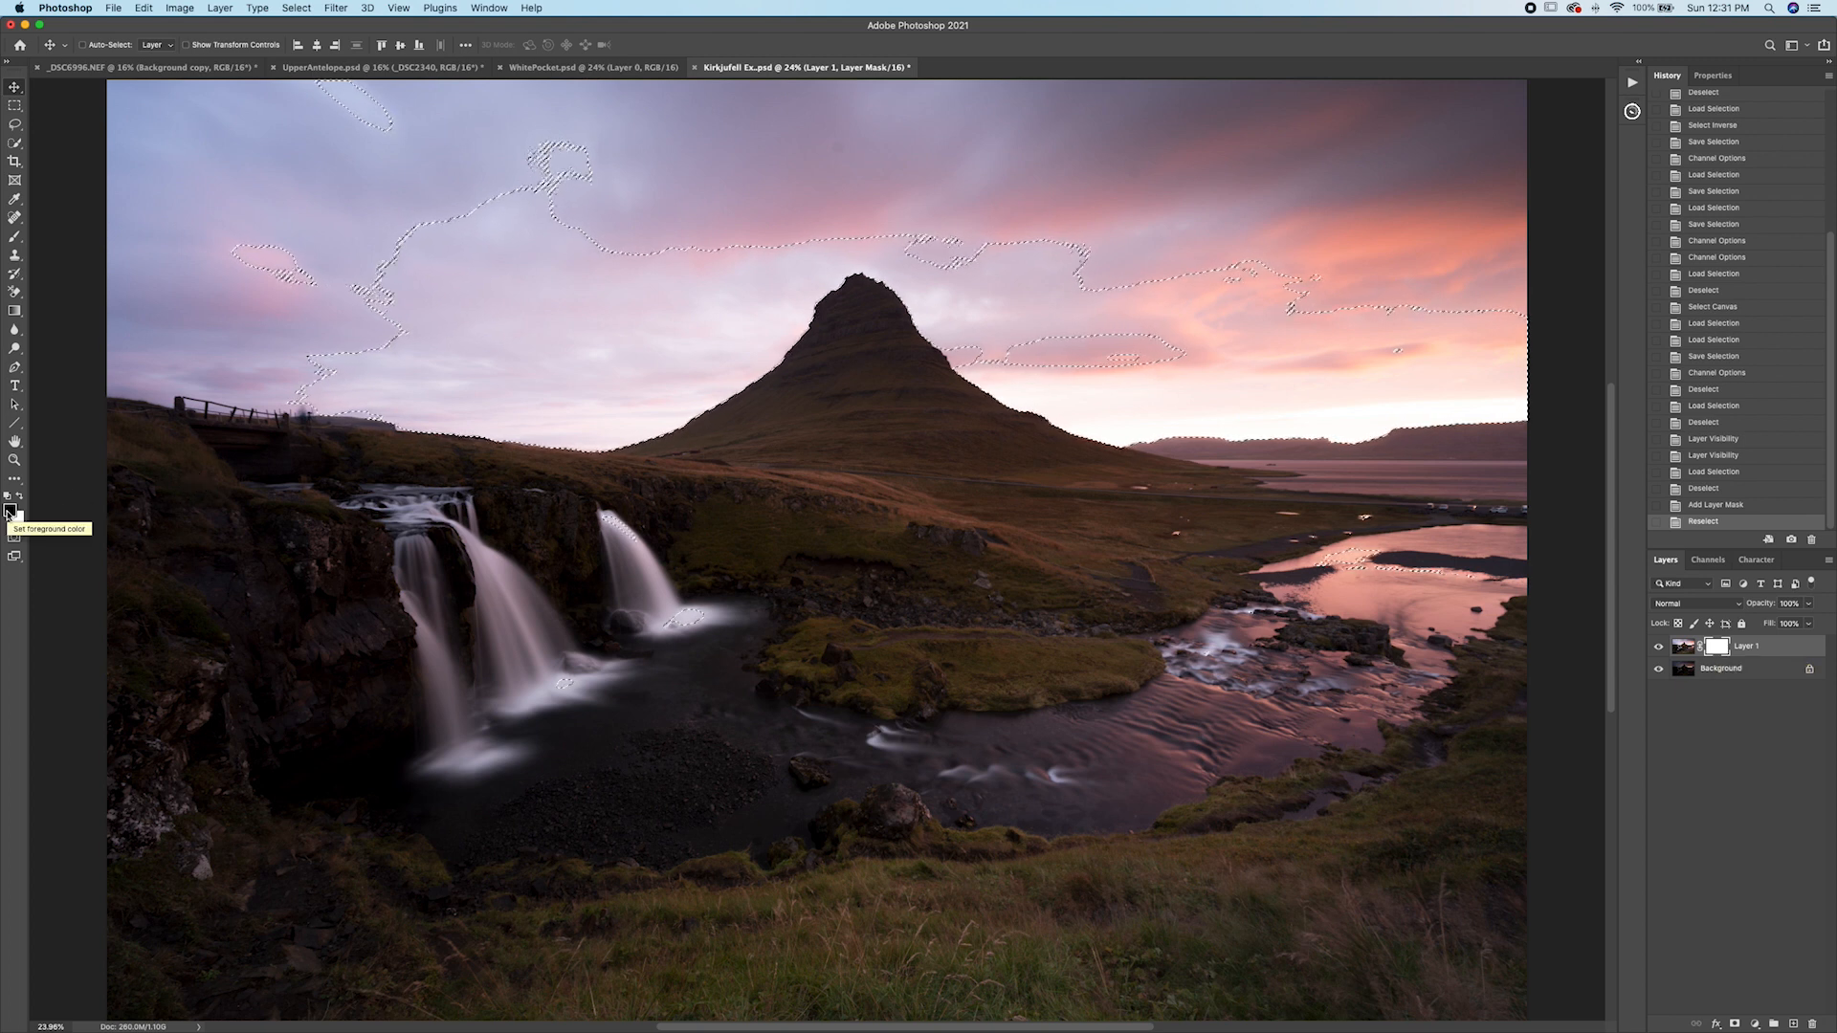
Pick the Brush tool and enlarge the brush several steps.
key("b")
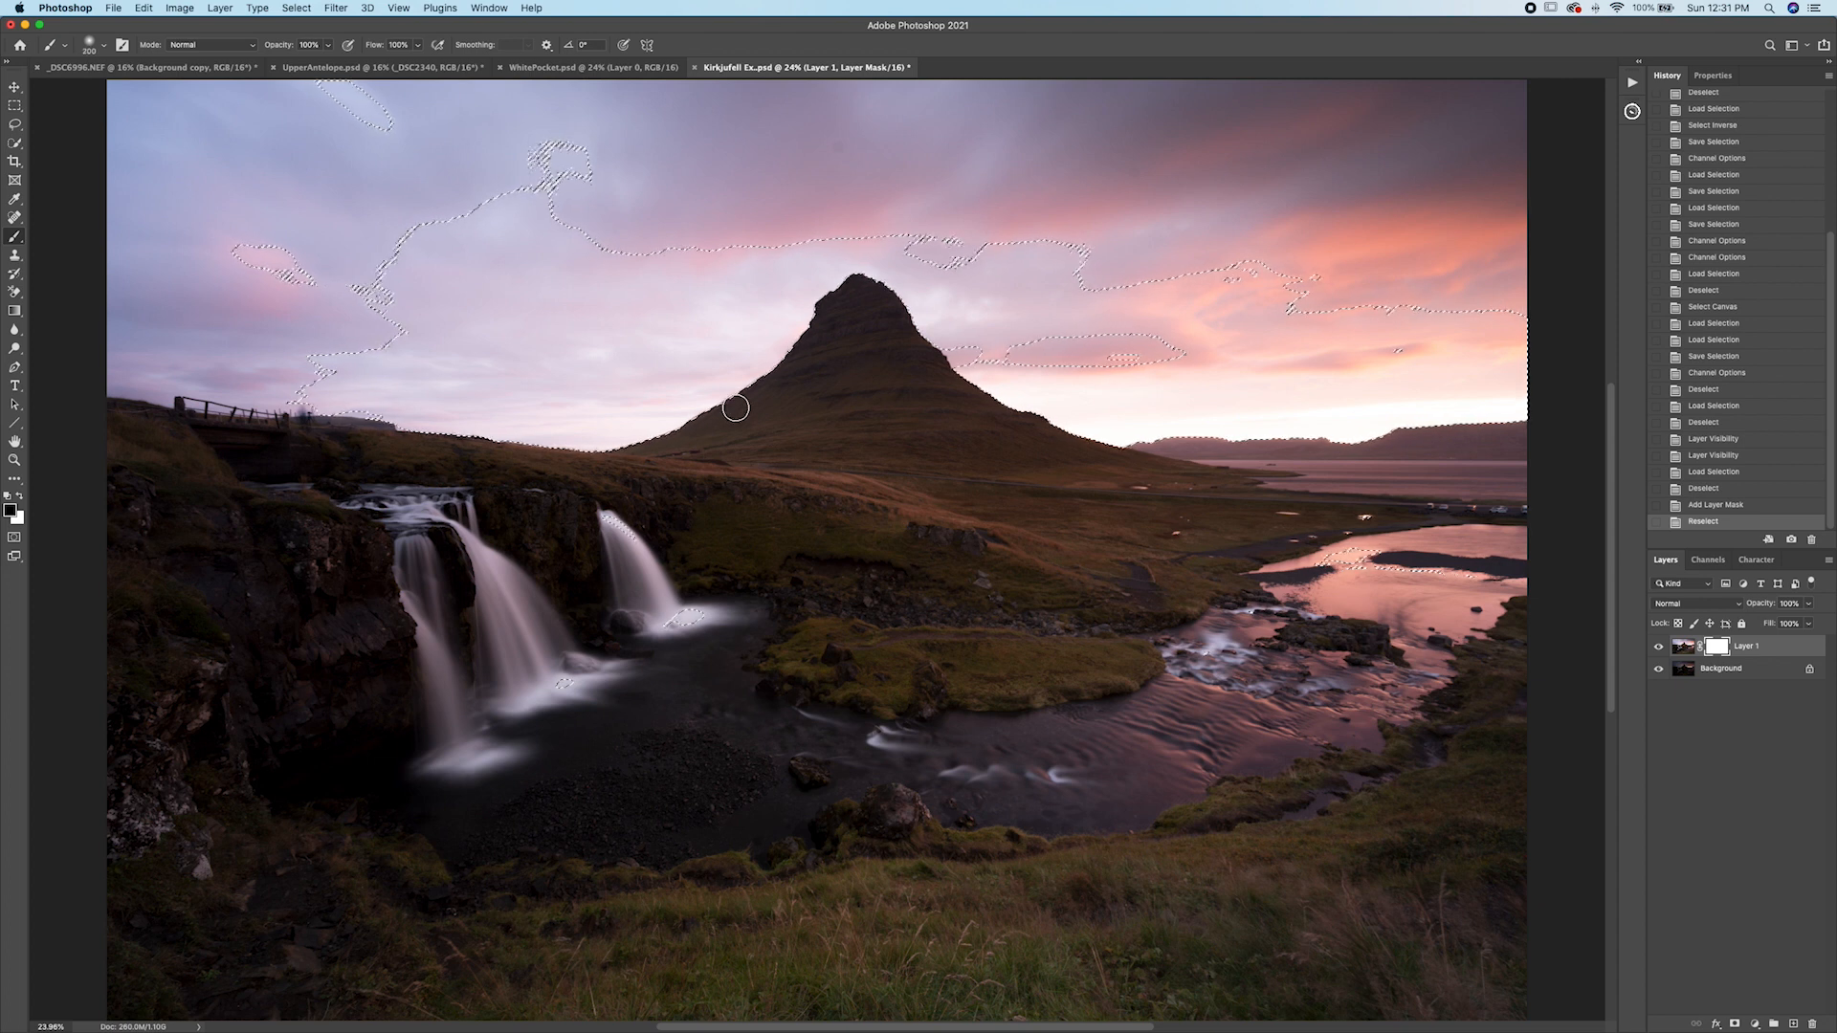
key("bracketright")
key("bracketright")
key("bracketright")
key("bracketright")
key("bracketright")
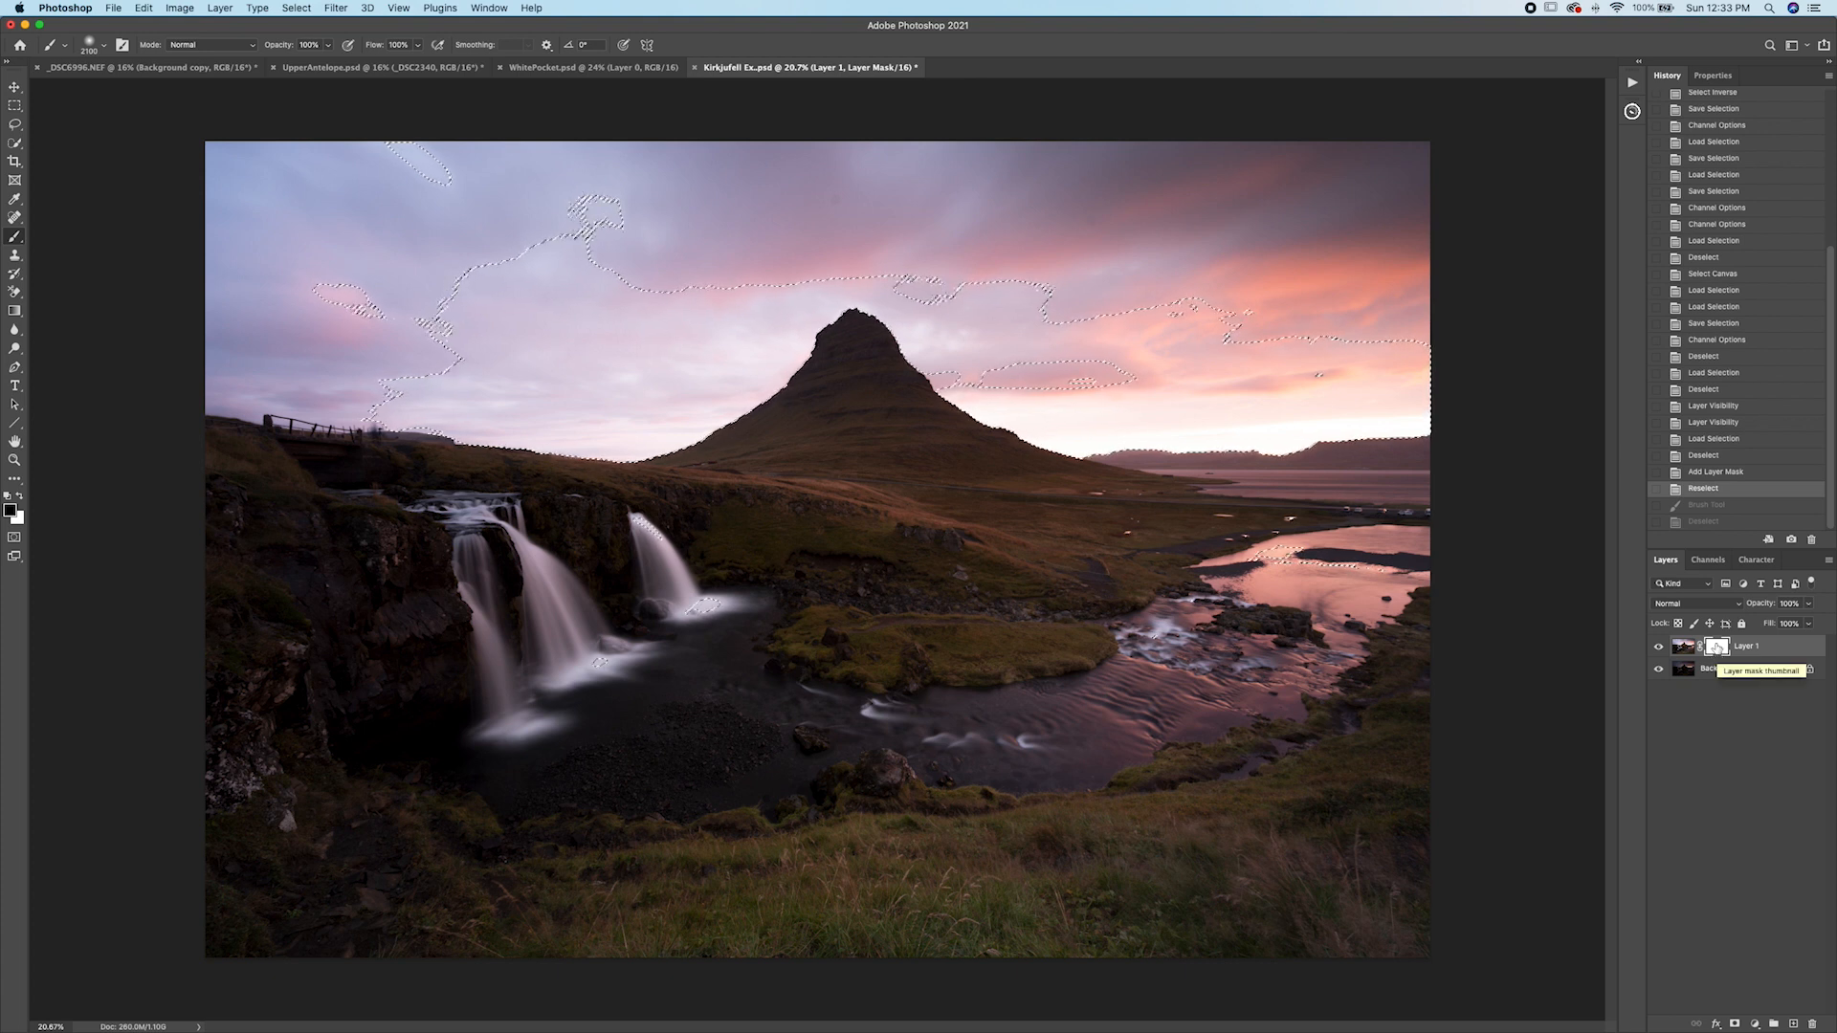
View the Brights 2 channel again, then target Layer 1's layer mask.
left_click(1710, 562)
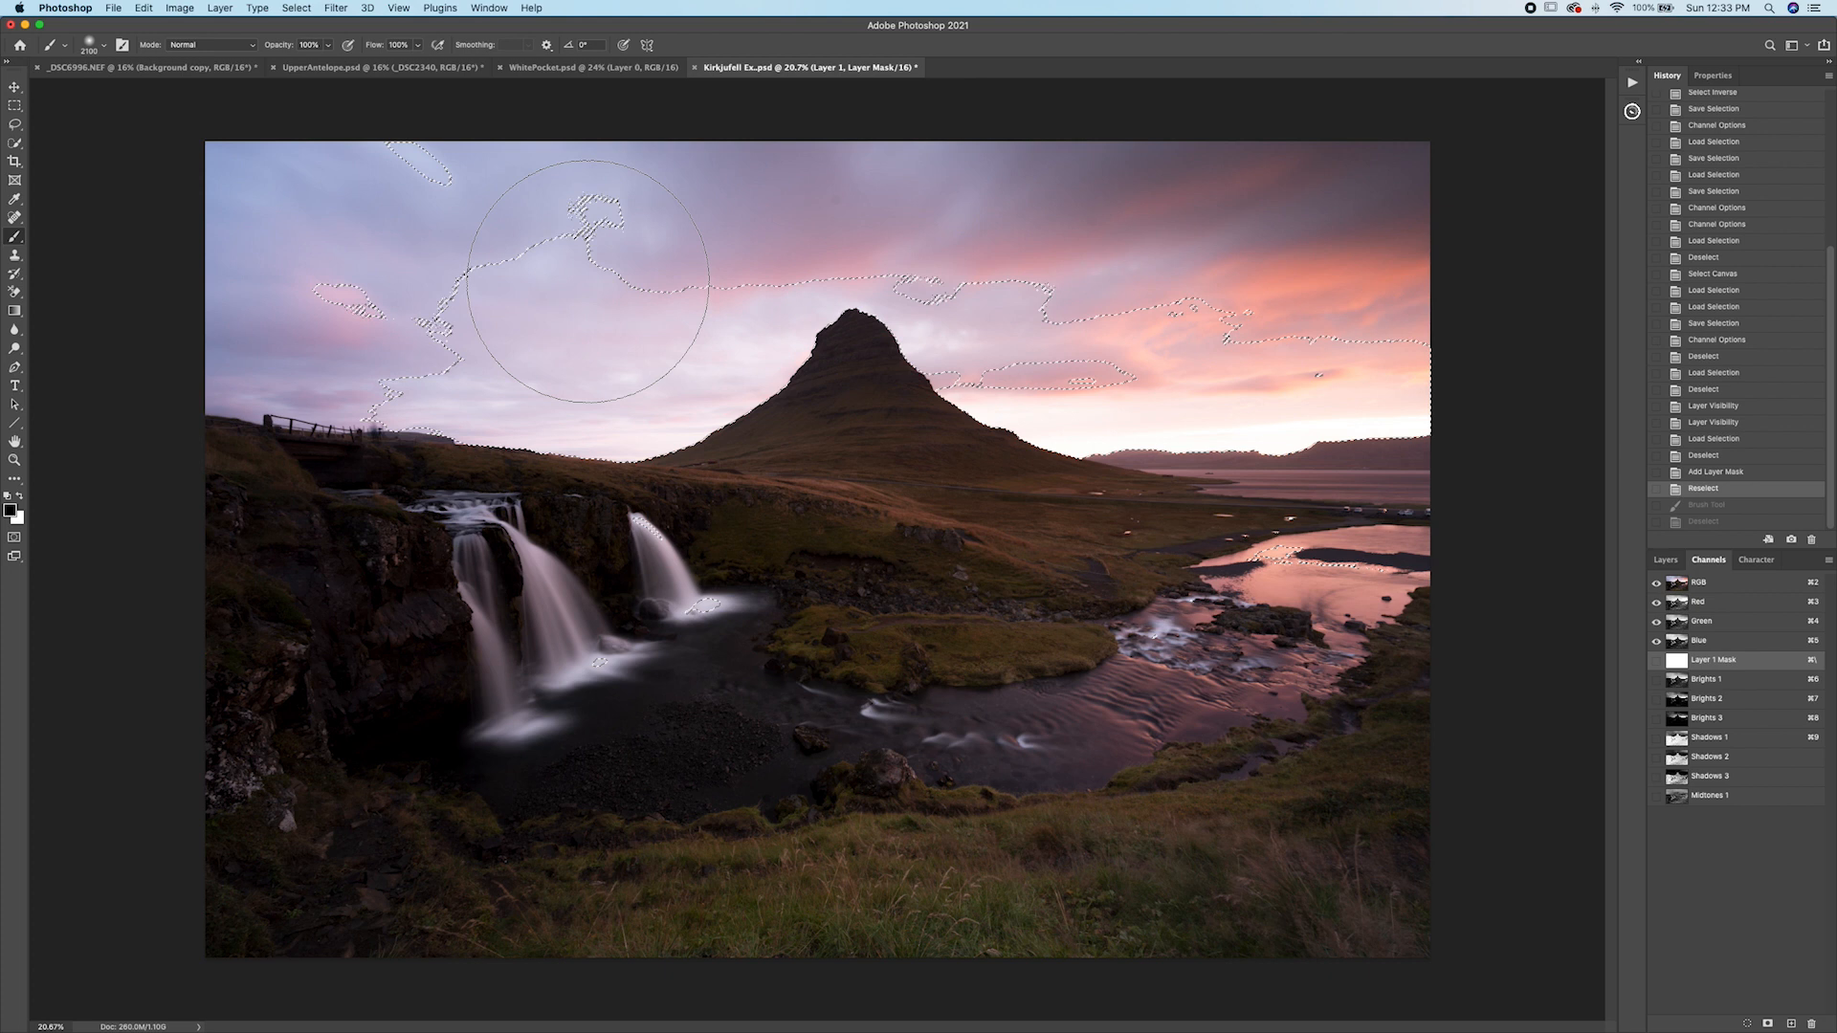
left_click(1687, 701)
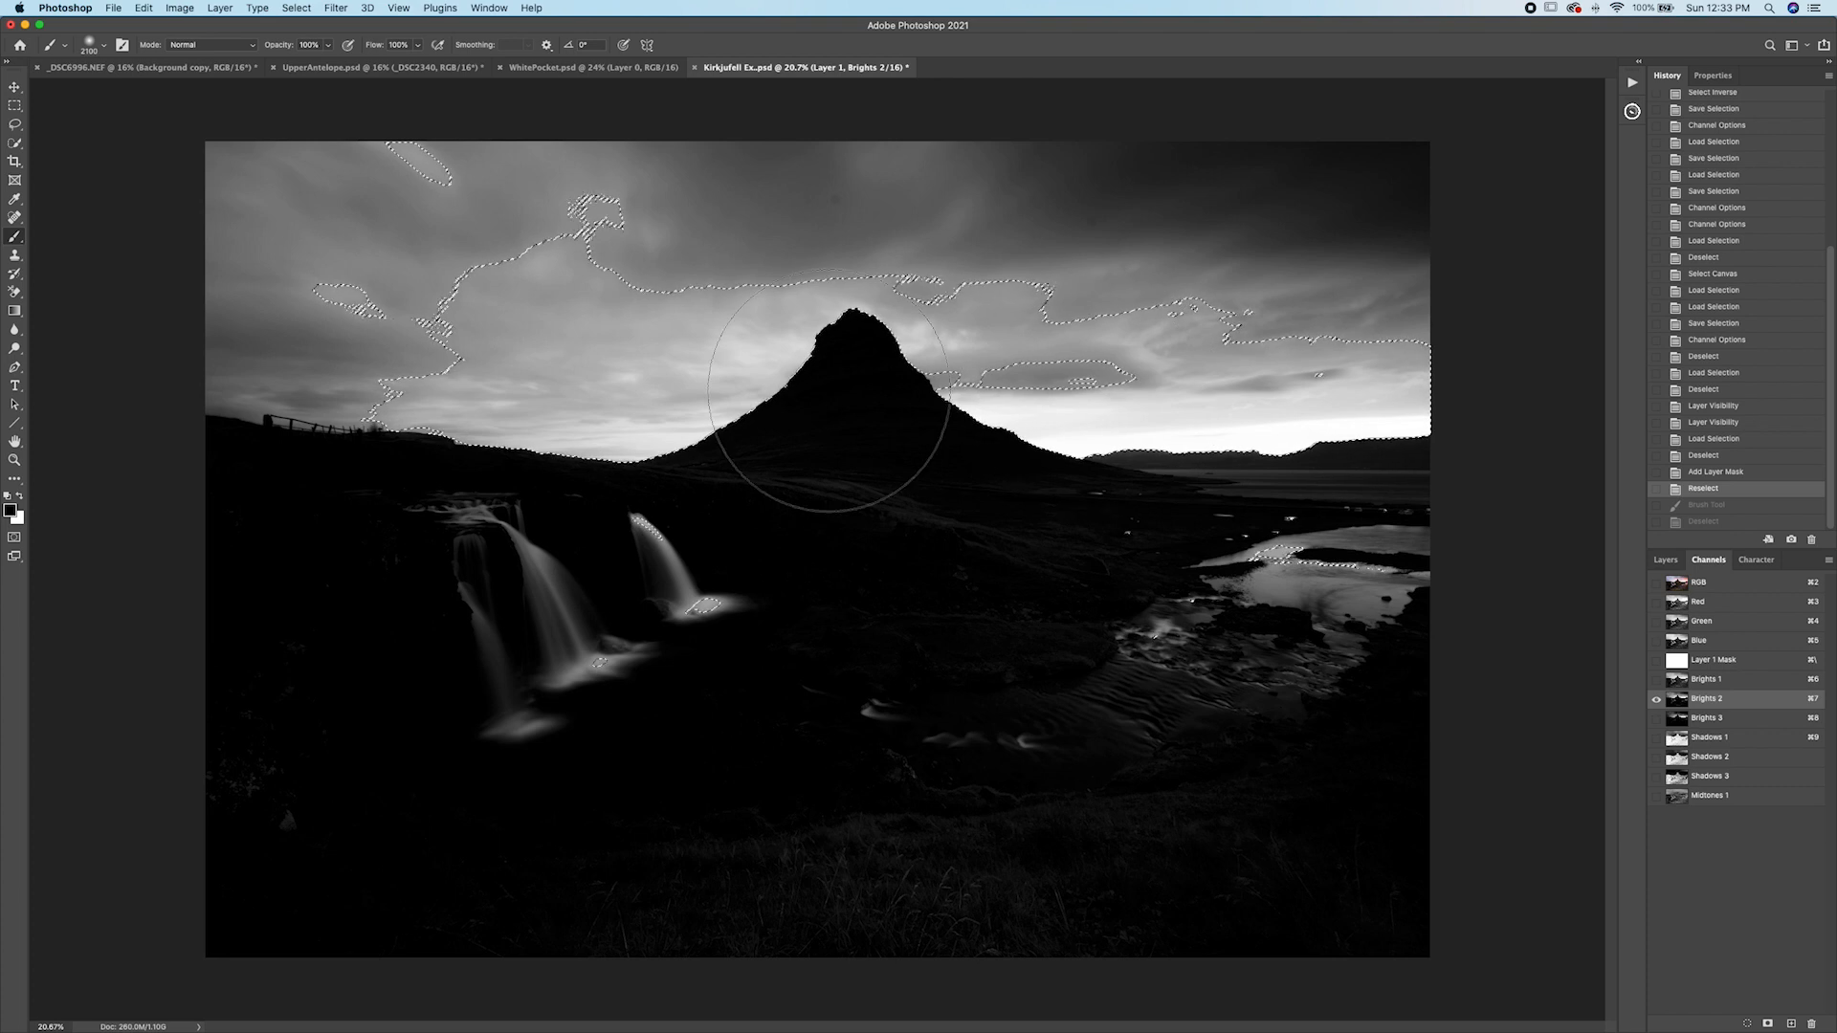
left_click(1666, 560)
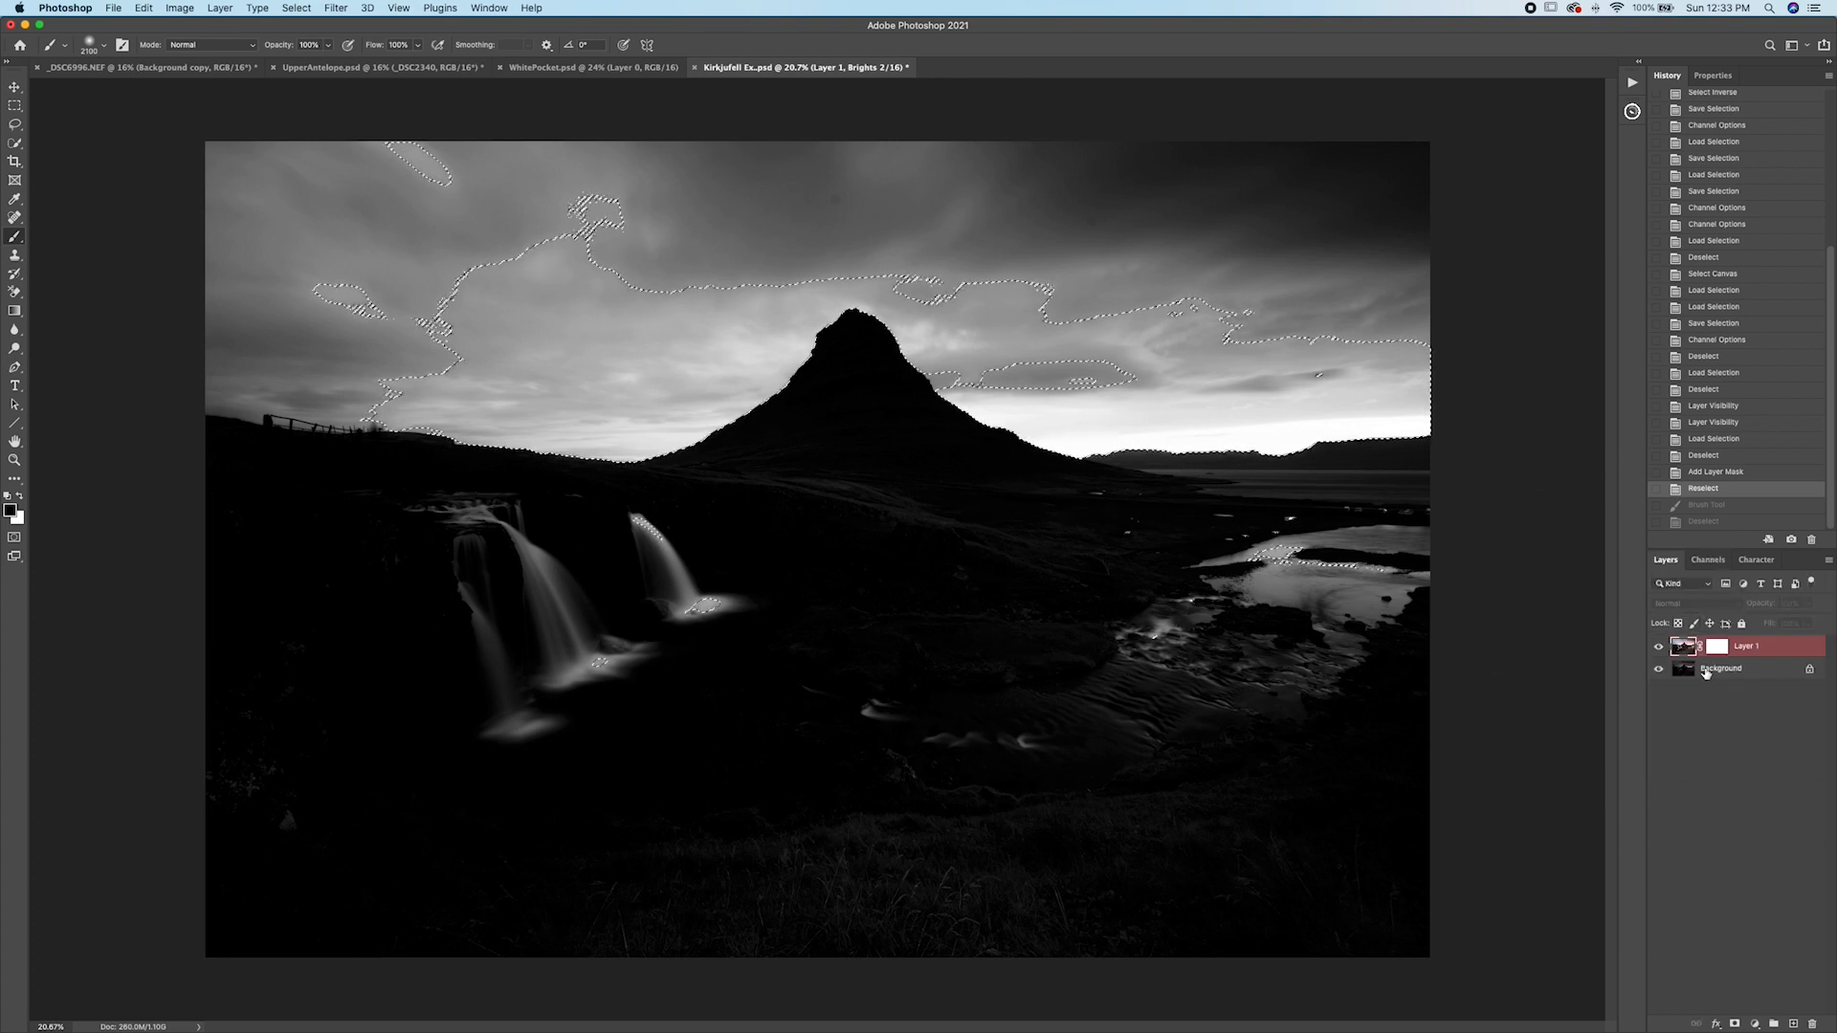
left_click(1689, 651)
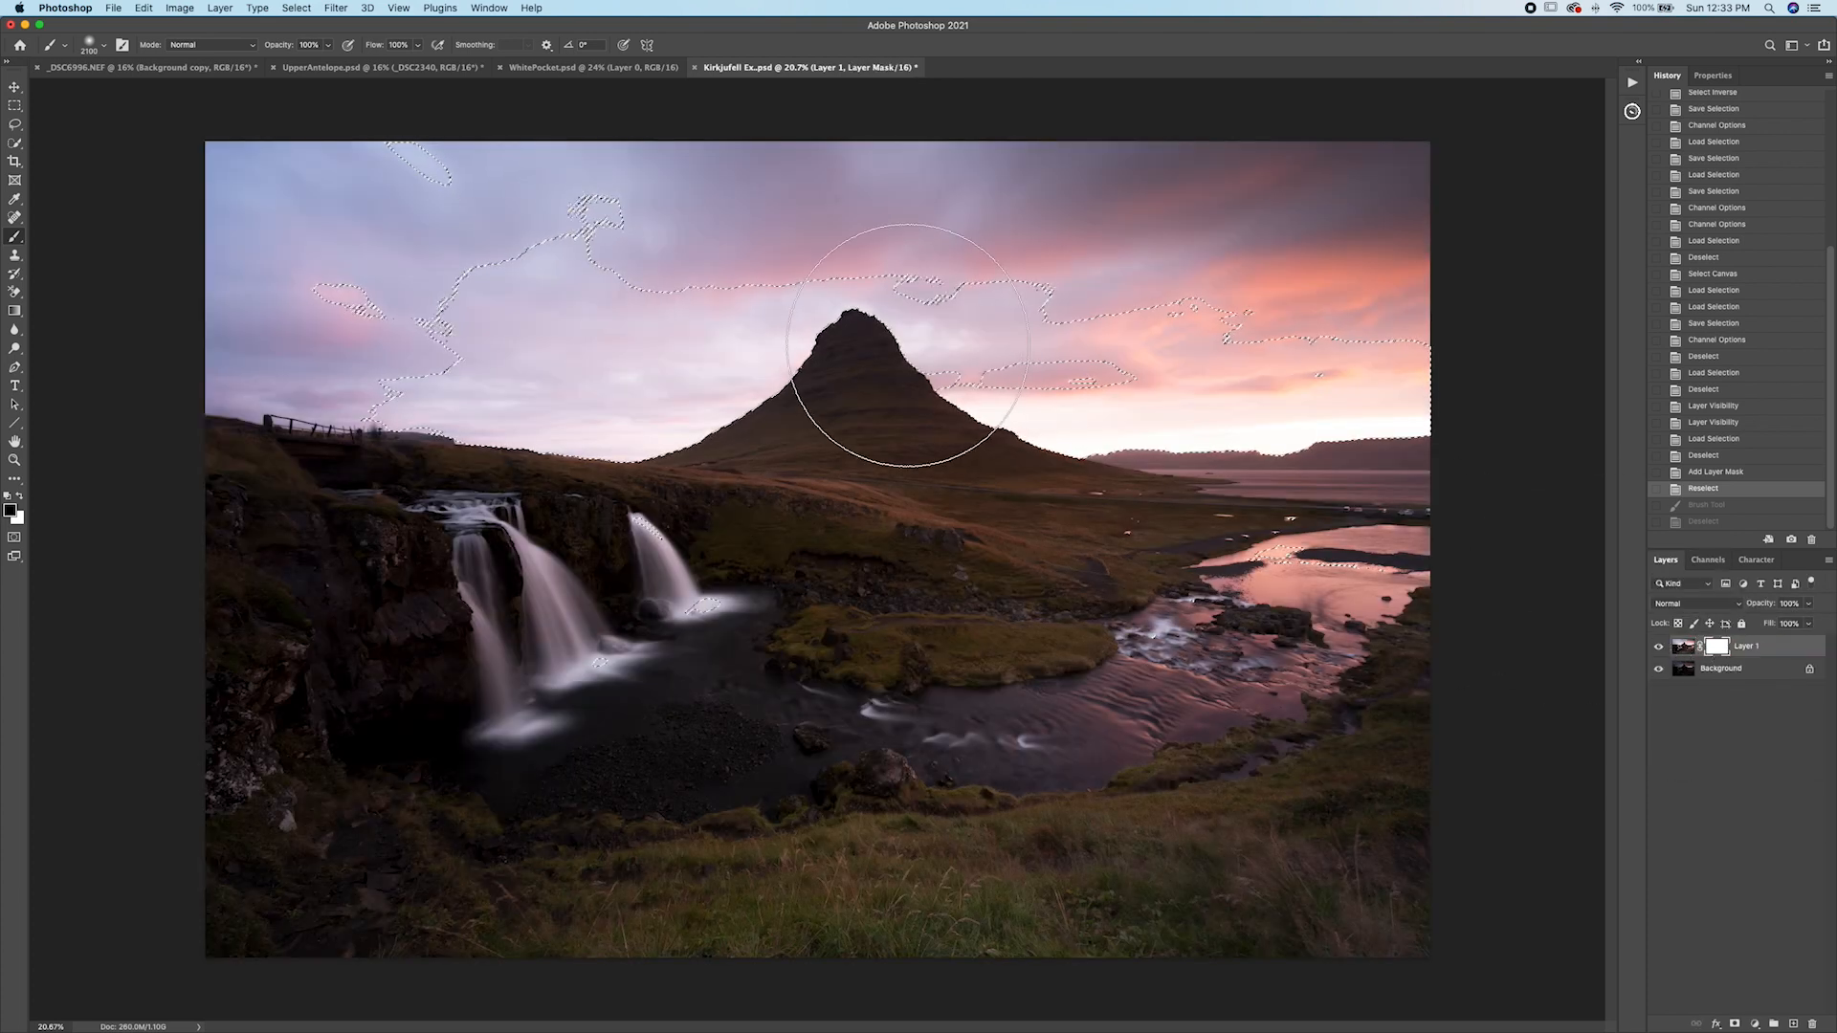
Enlarge the brush further and set its flow to 40%.
key("bracketright")
key("bracketright")
key("bracketright")
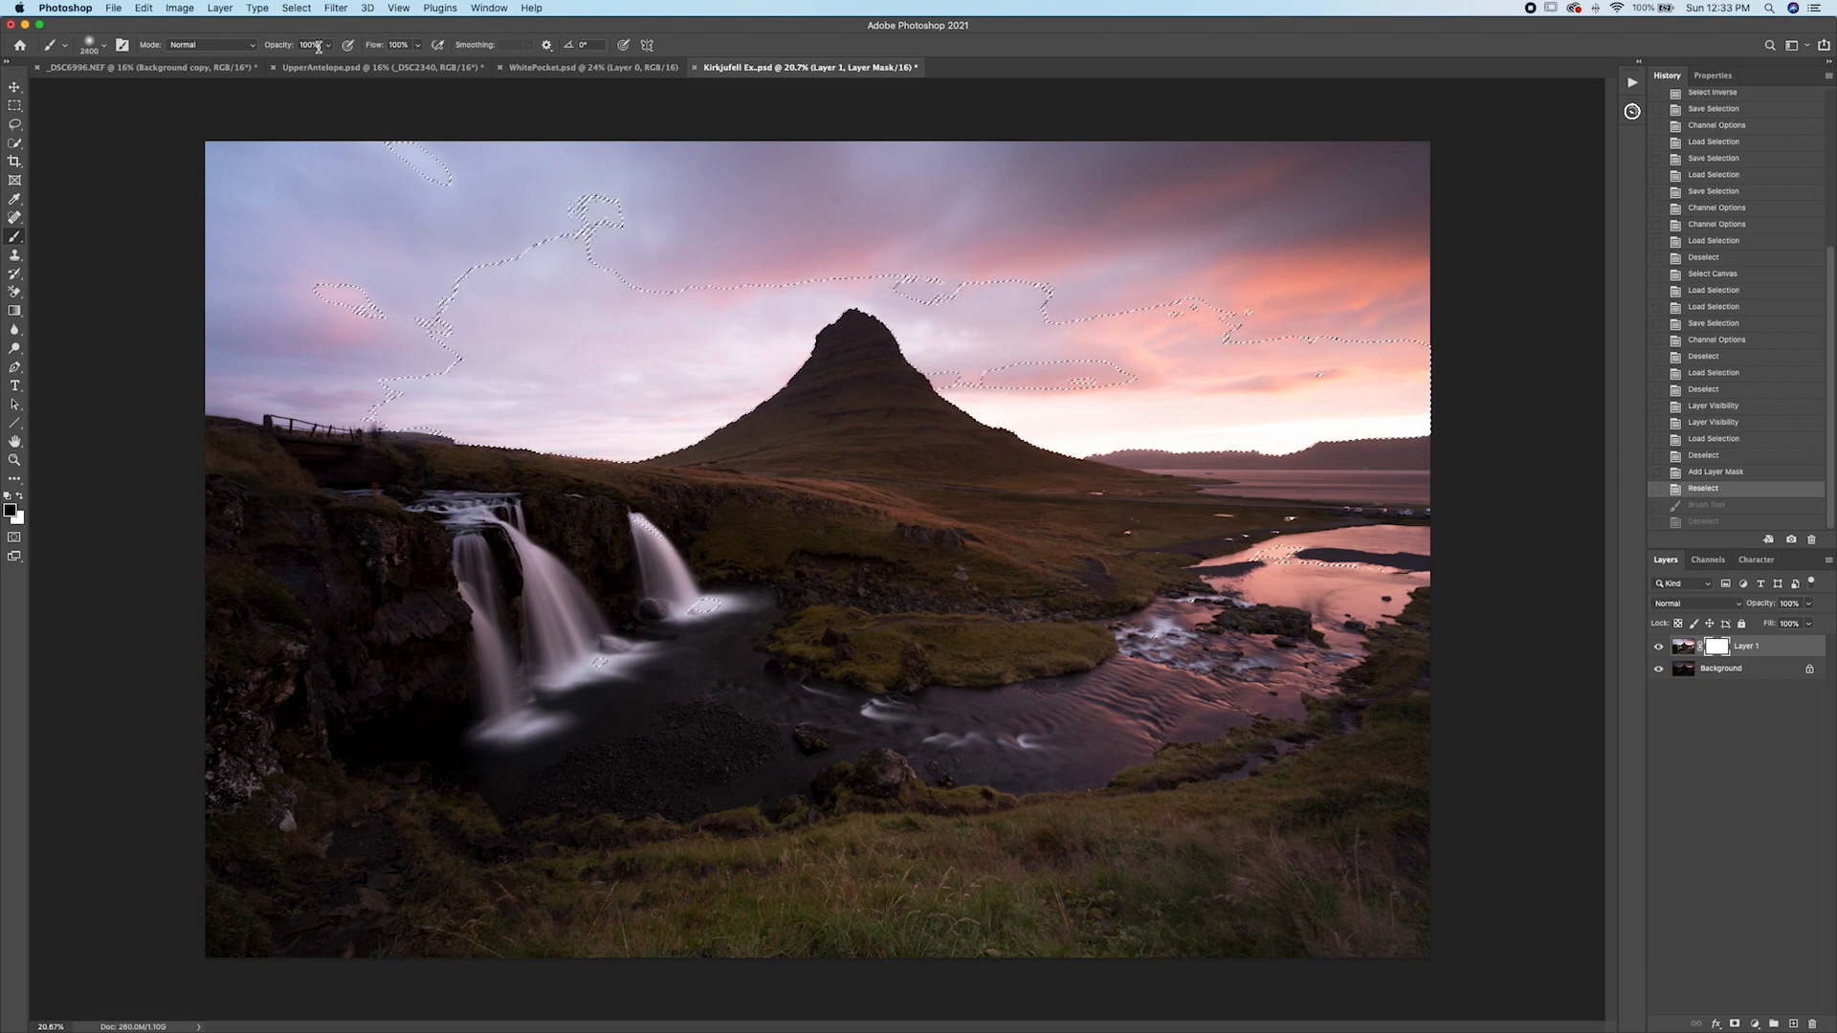
left_click(418, 46)
left_click_drag(422, 64, 407, 65)
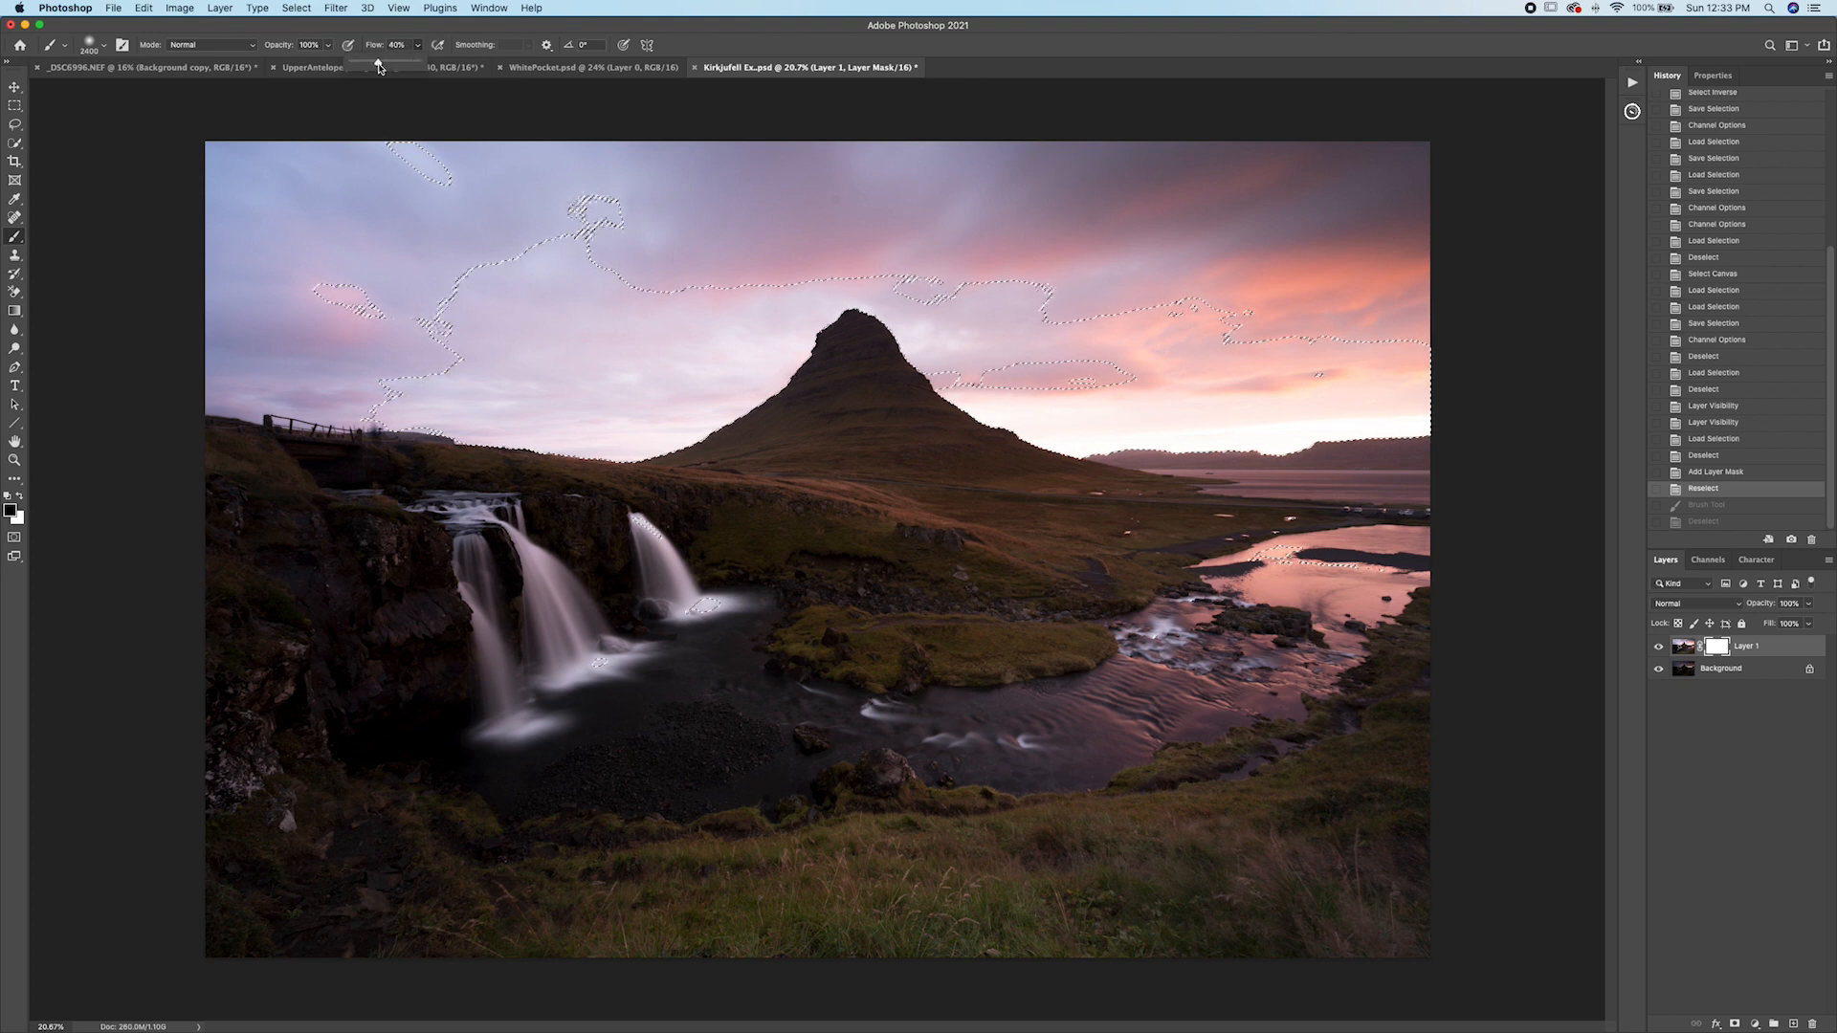
Paint on Layer 1's mask through the Brights 2 selection across the sky and landscape, then deselect.
left_click(1661, 648)
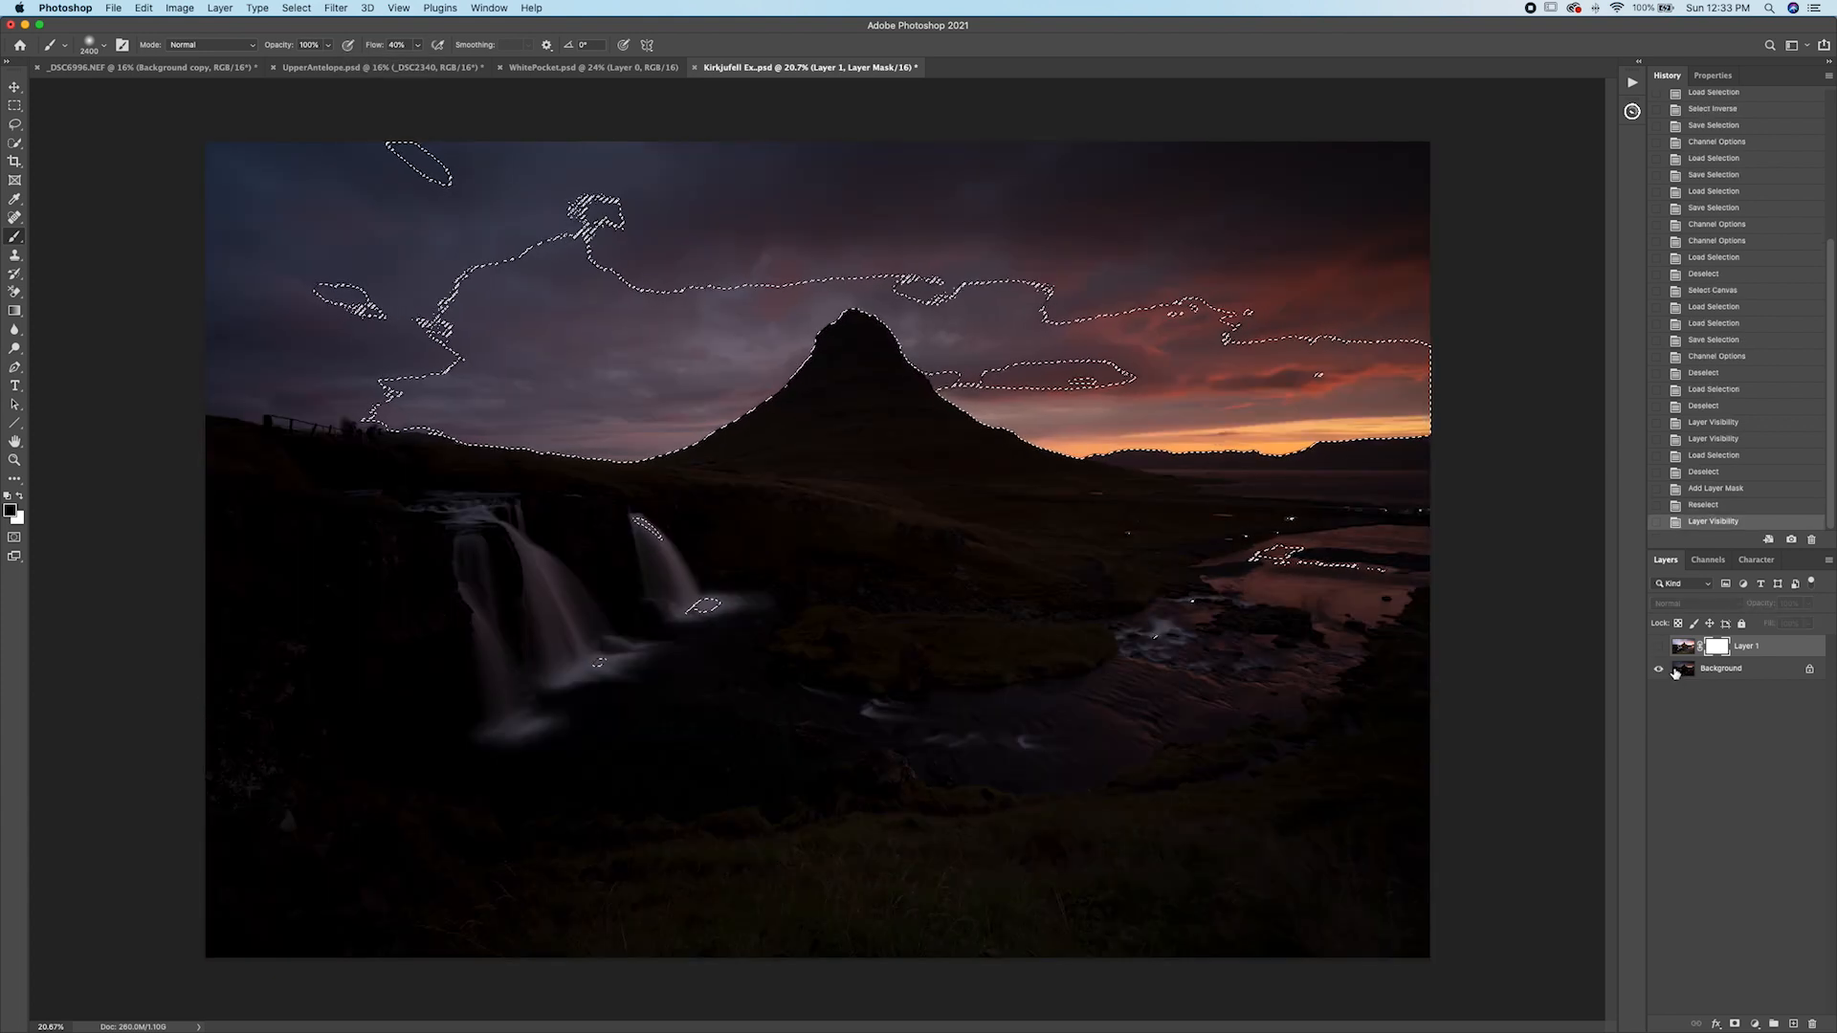
left_click(1658, 647)
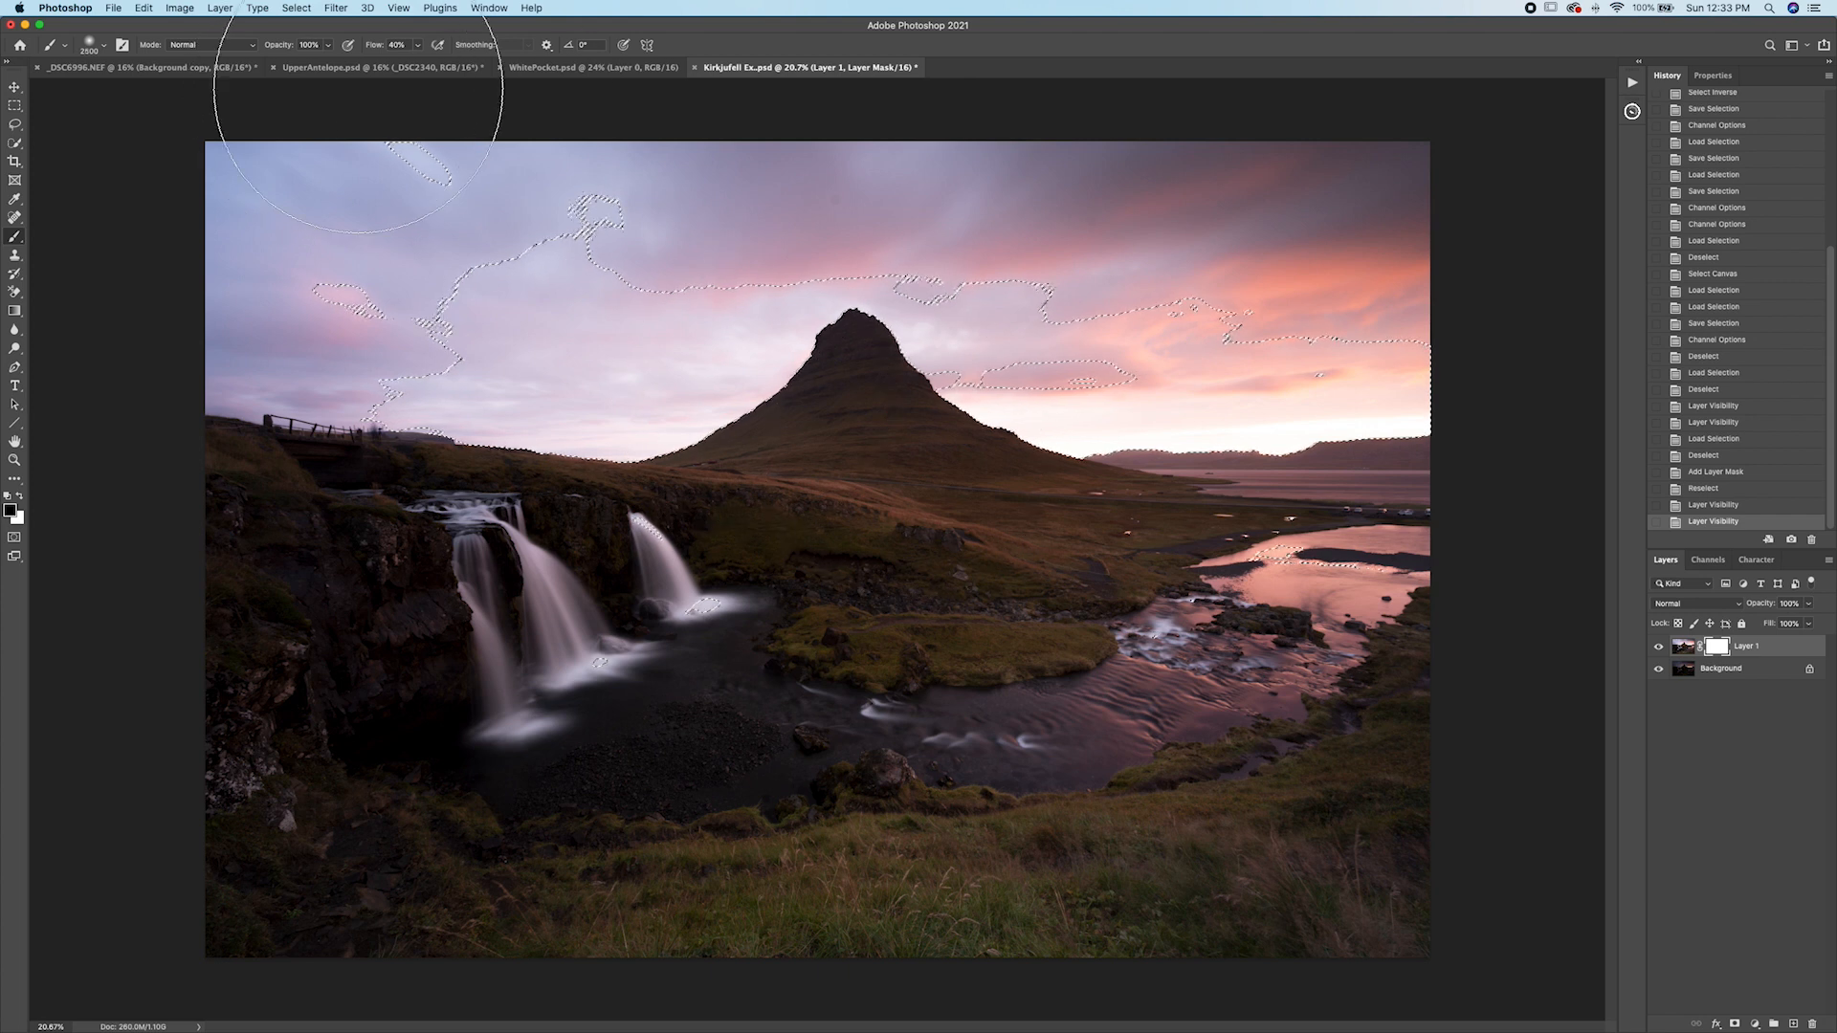
mouse_move(1059, 357)
left_mouse_down()
mouse_move(879, 325)
mouse_move(1176, 368)
mouse_move(1468, 378)
mouse_move(547, 304)
mouse_move(889, 357)
mouse_move(762, 469)
left_mouse_up()
mouse_move(277, 251)
left_mouse_down()
mouse_move(574, 326)
mouse_move(512, 399)
mouse_move(1120, 354)
mouse_move(1353, 144)
mouse_move(57, 220)
mouse_move(230, 446)
mouse_move(1273, 663)
mouse_move(1040, 571)
mouse_move(1429, 639)
left_mouse_up()
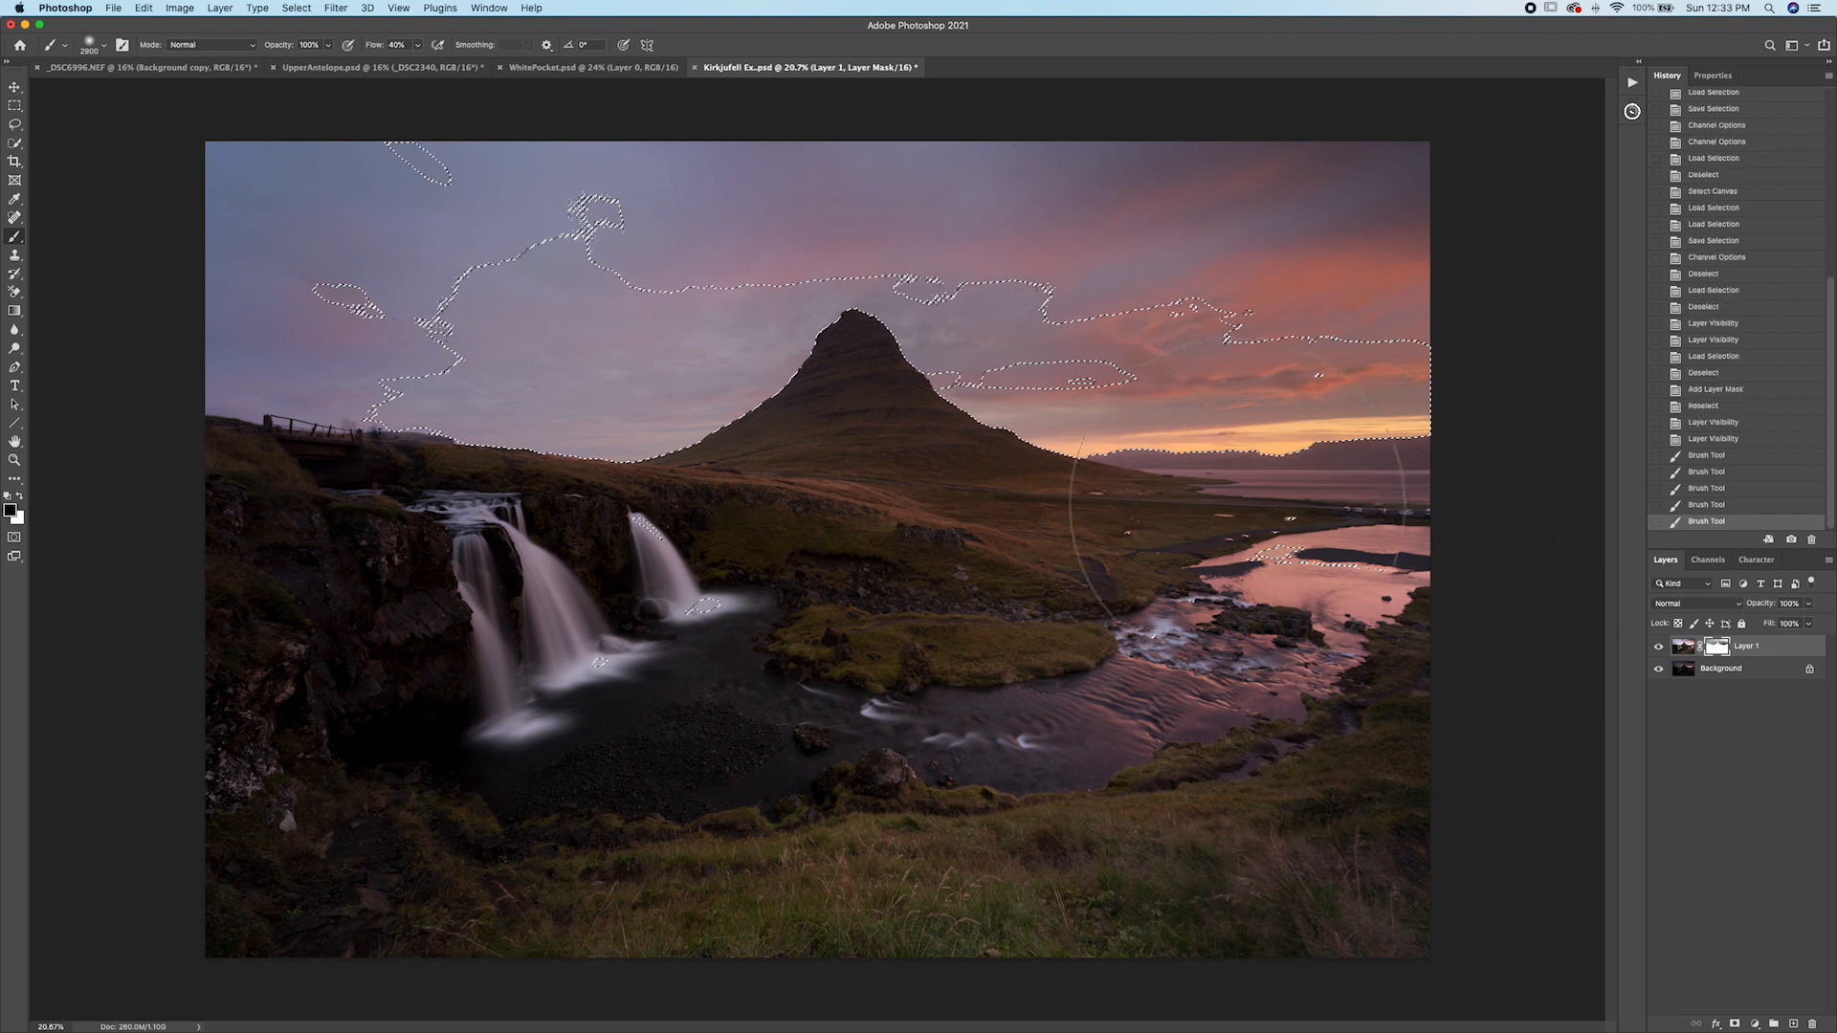
key("ctrl+d")
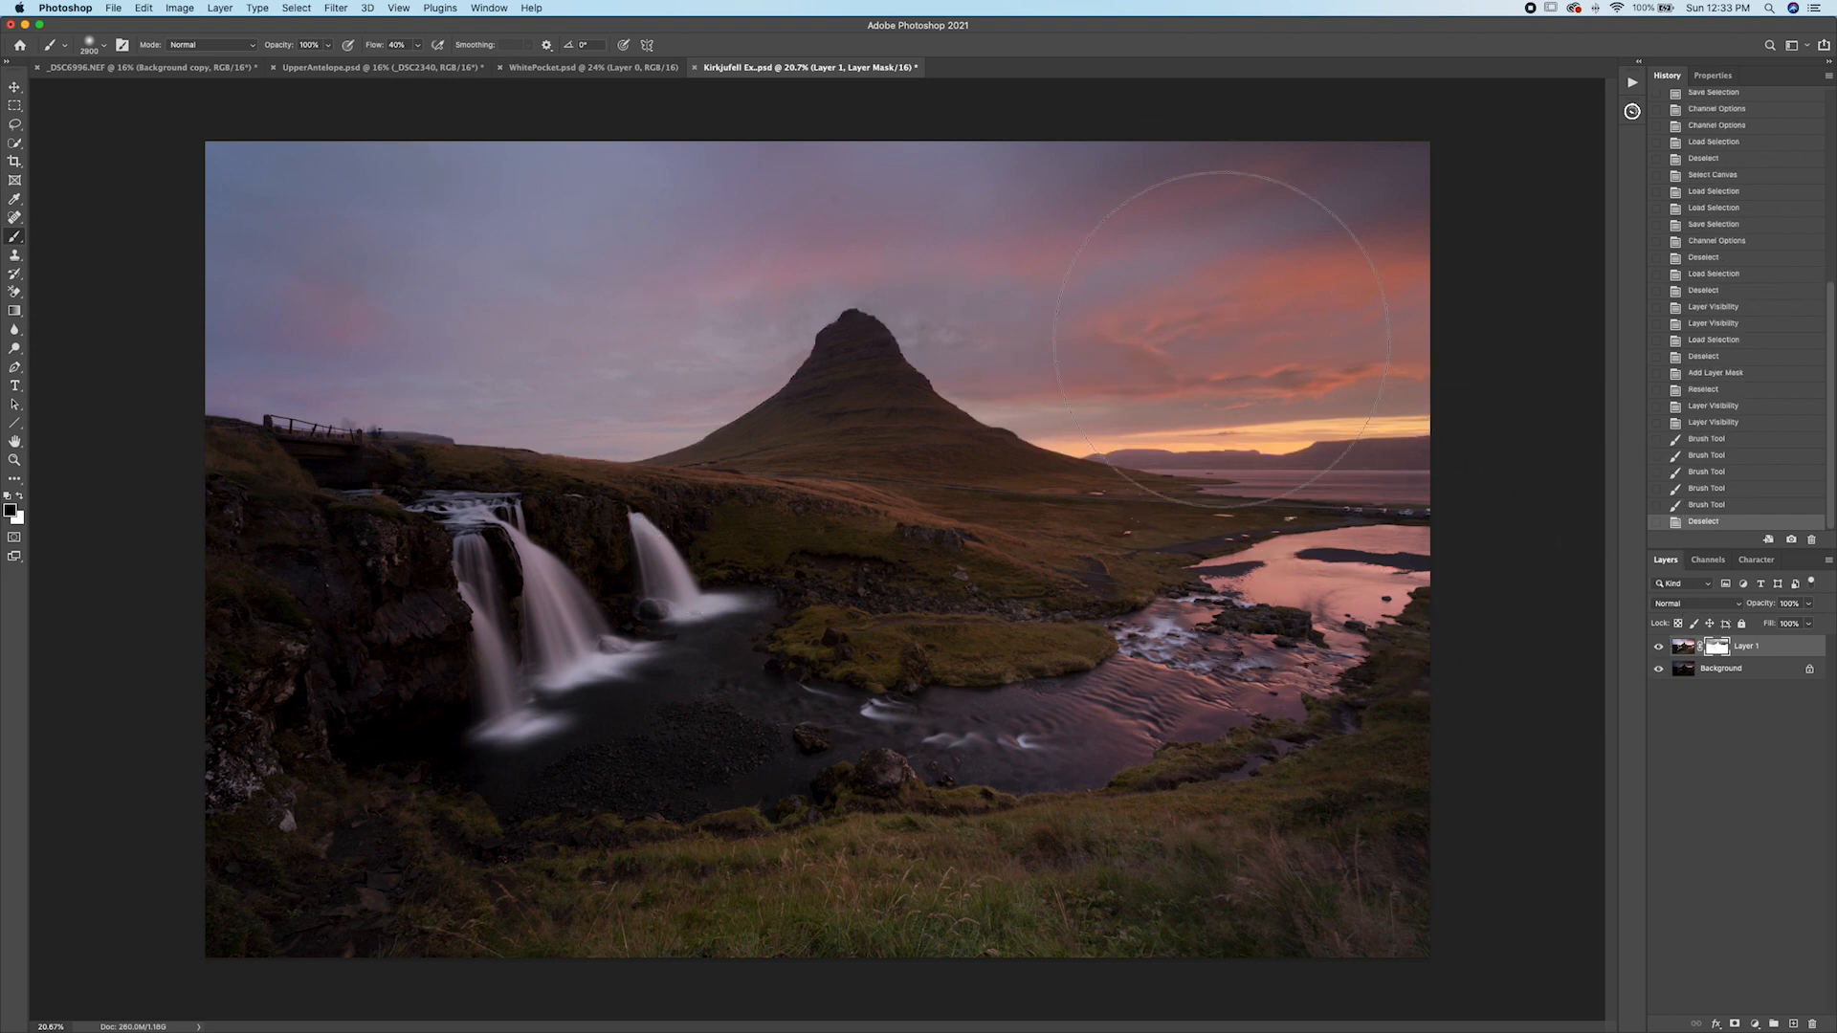
Zoom into the sky and disable and re-enable Layer 1's mask to compare the effect.
scroll(1220, 335, "up", 5)
left_click_drag(1206, 456, 1055, 550)
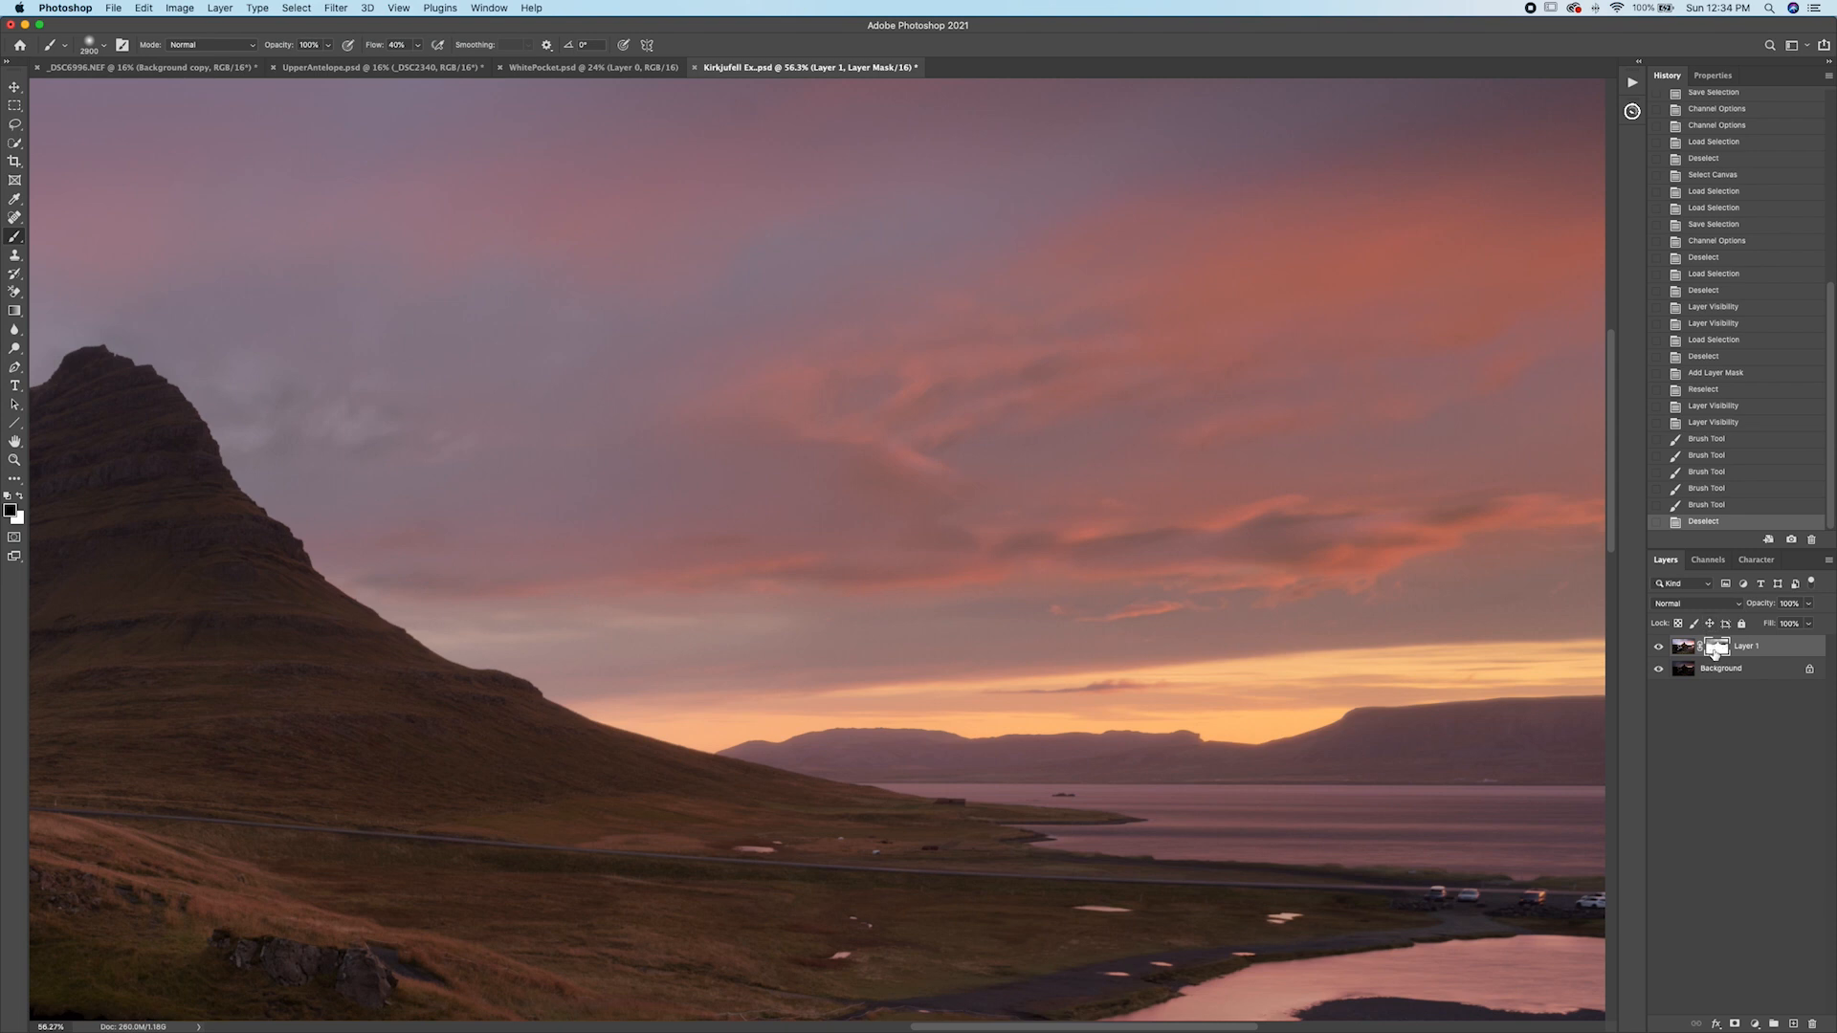
left_click(1716, 647, "shift")
left_click(1716, 648, "shift")
left_click(1716, 651, "shift")
left_click(1715, 650, "shift")
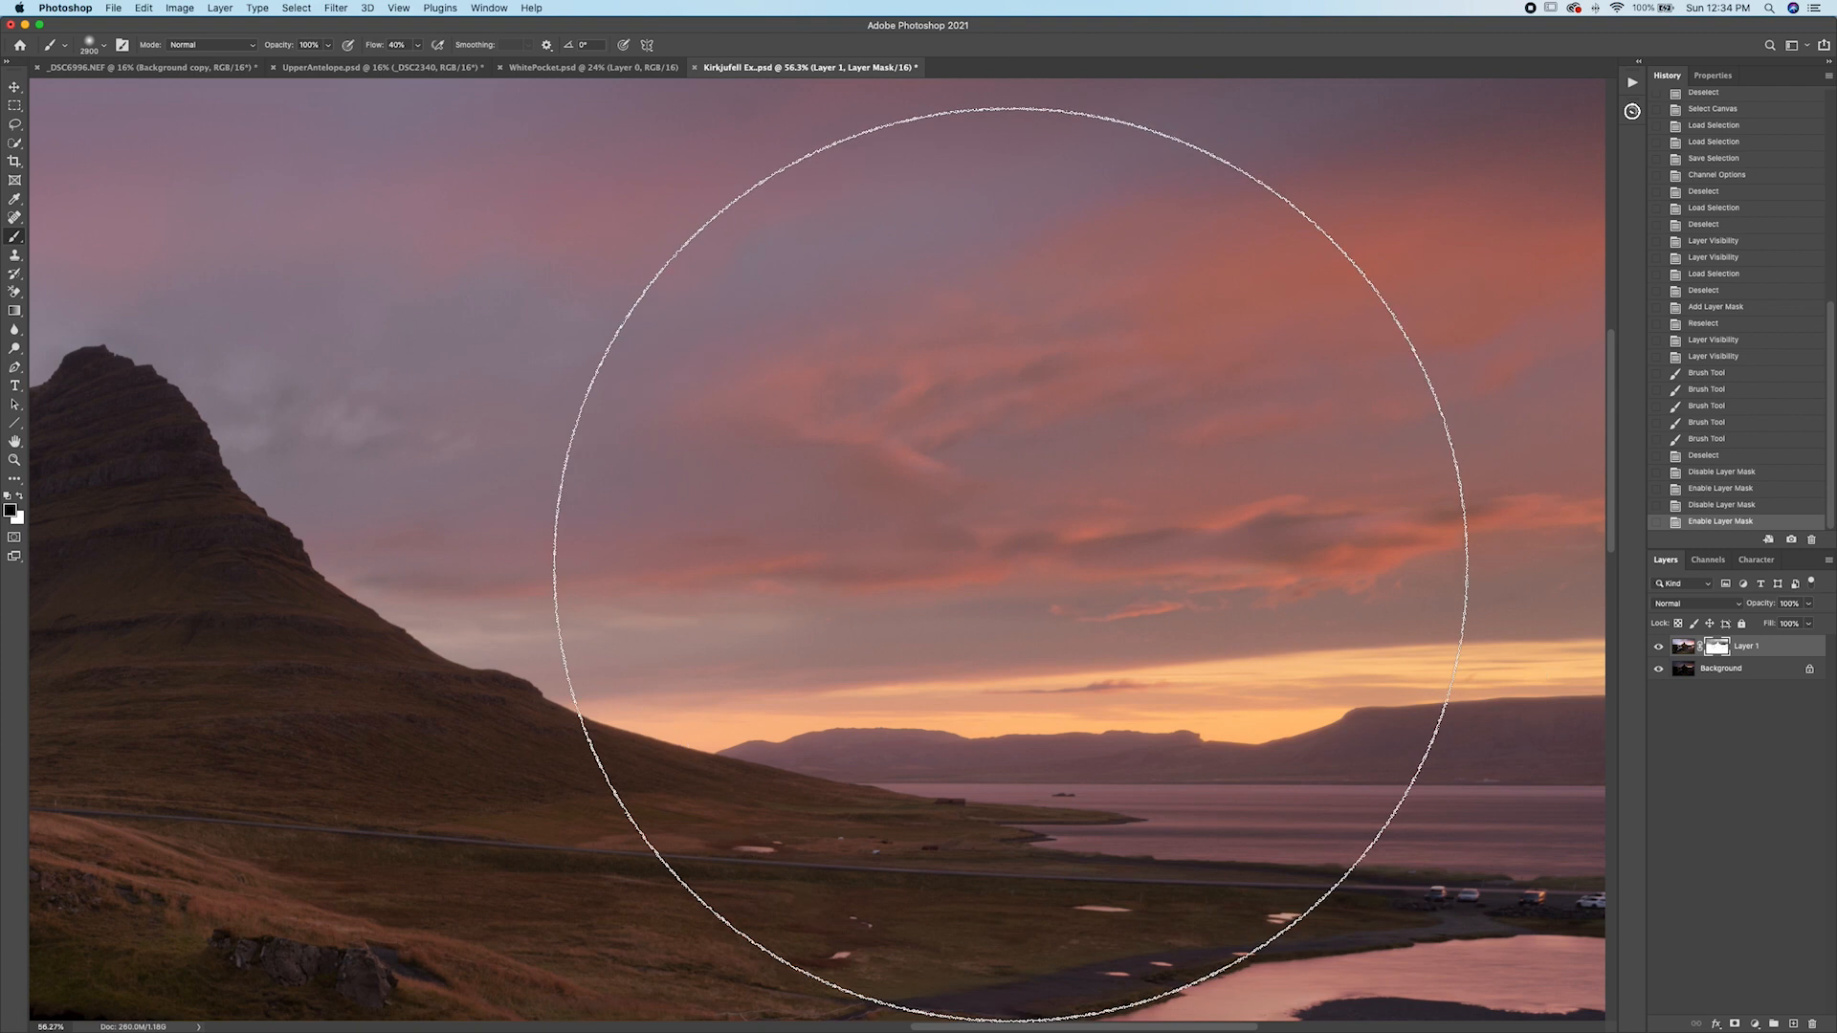
Add a Curves adjustment layer above Background and lift the curve to brighten the image.
left_click(1659, 648)
left_click(1659, 648)
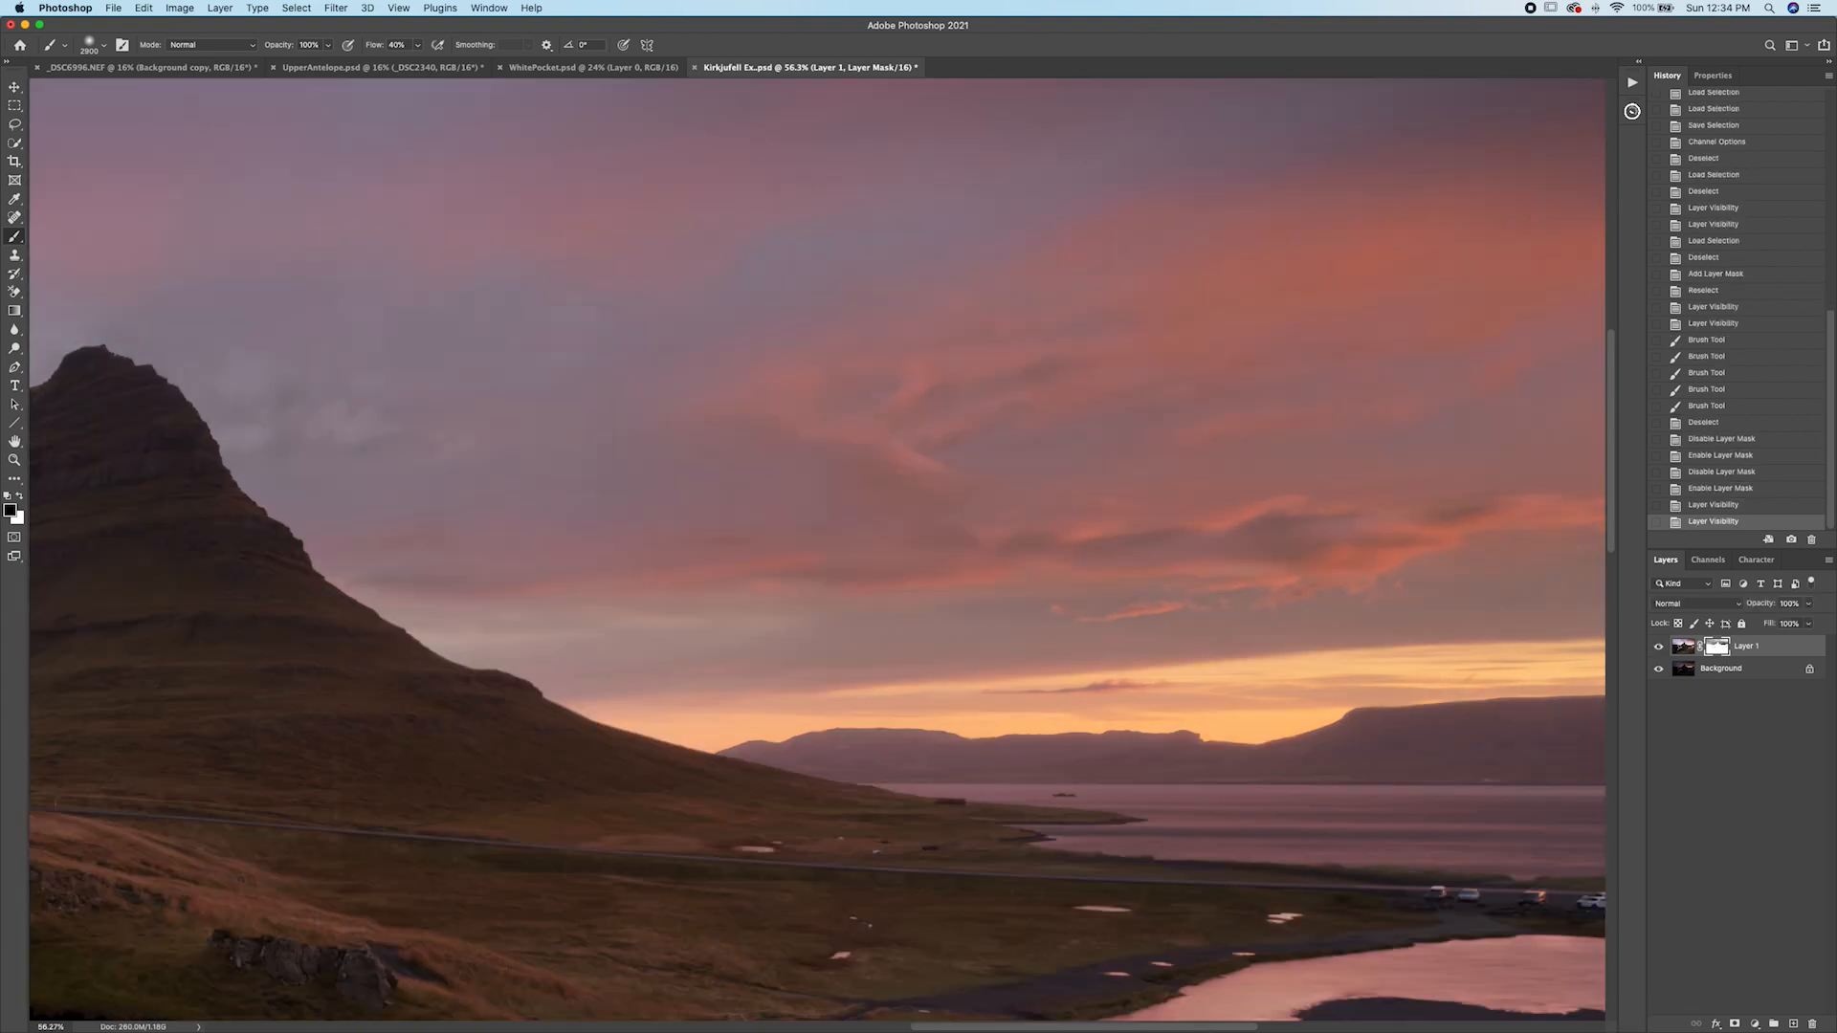
left_click(1724, 673)
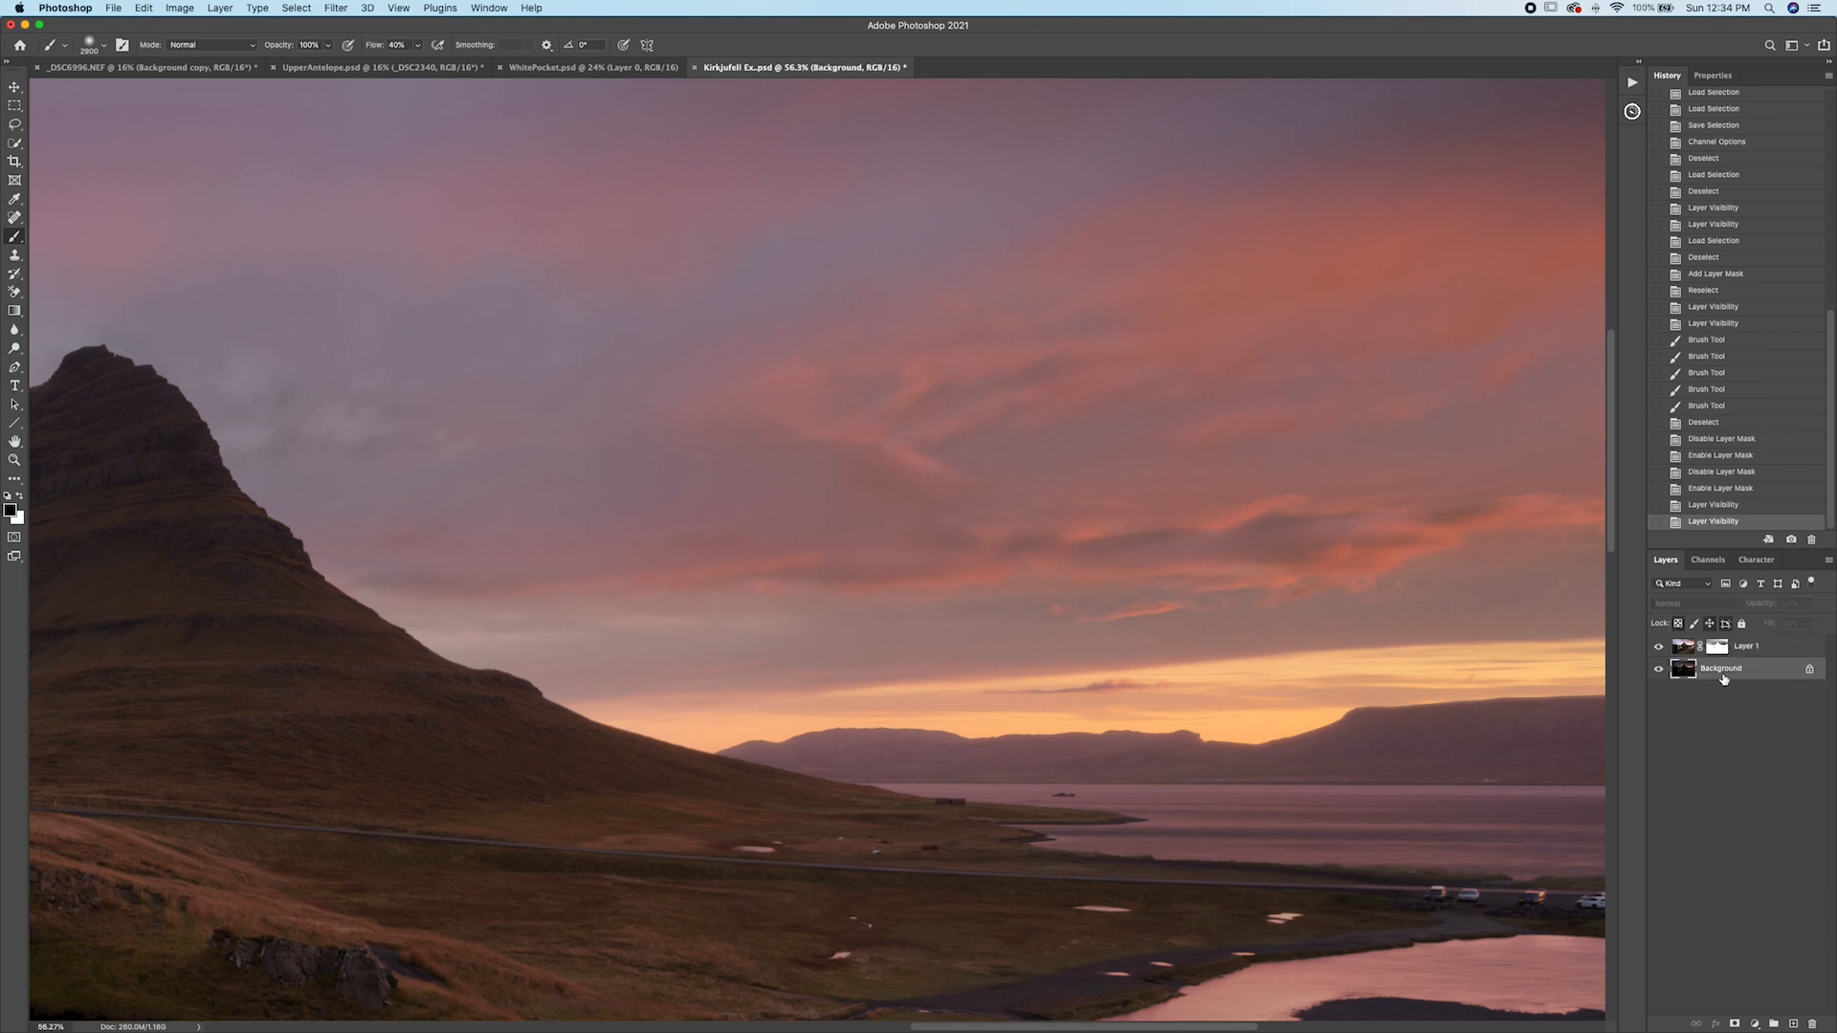
left_click(1757, 1026)
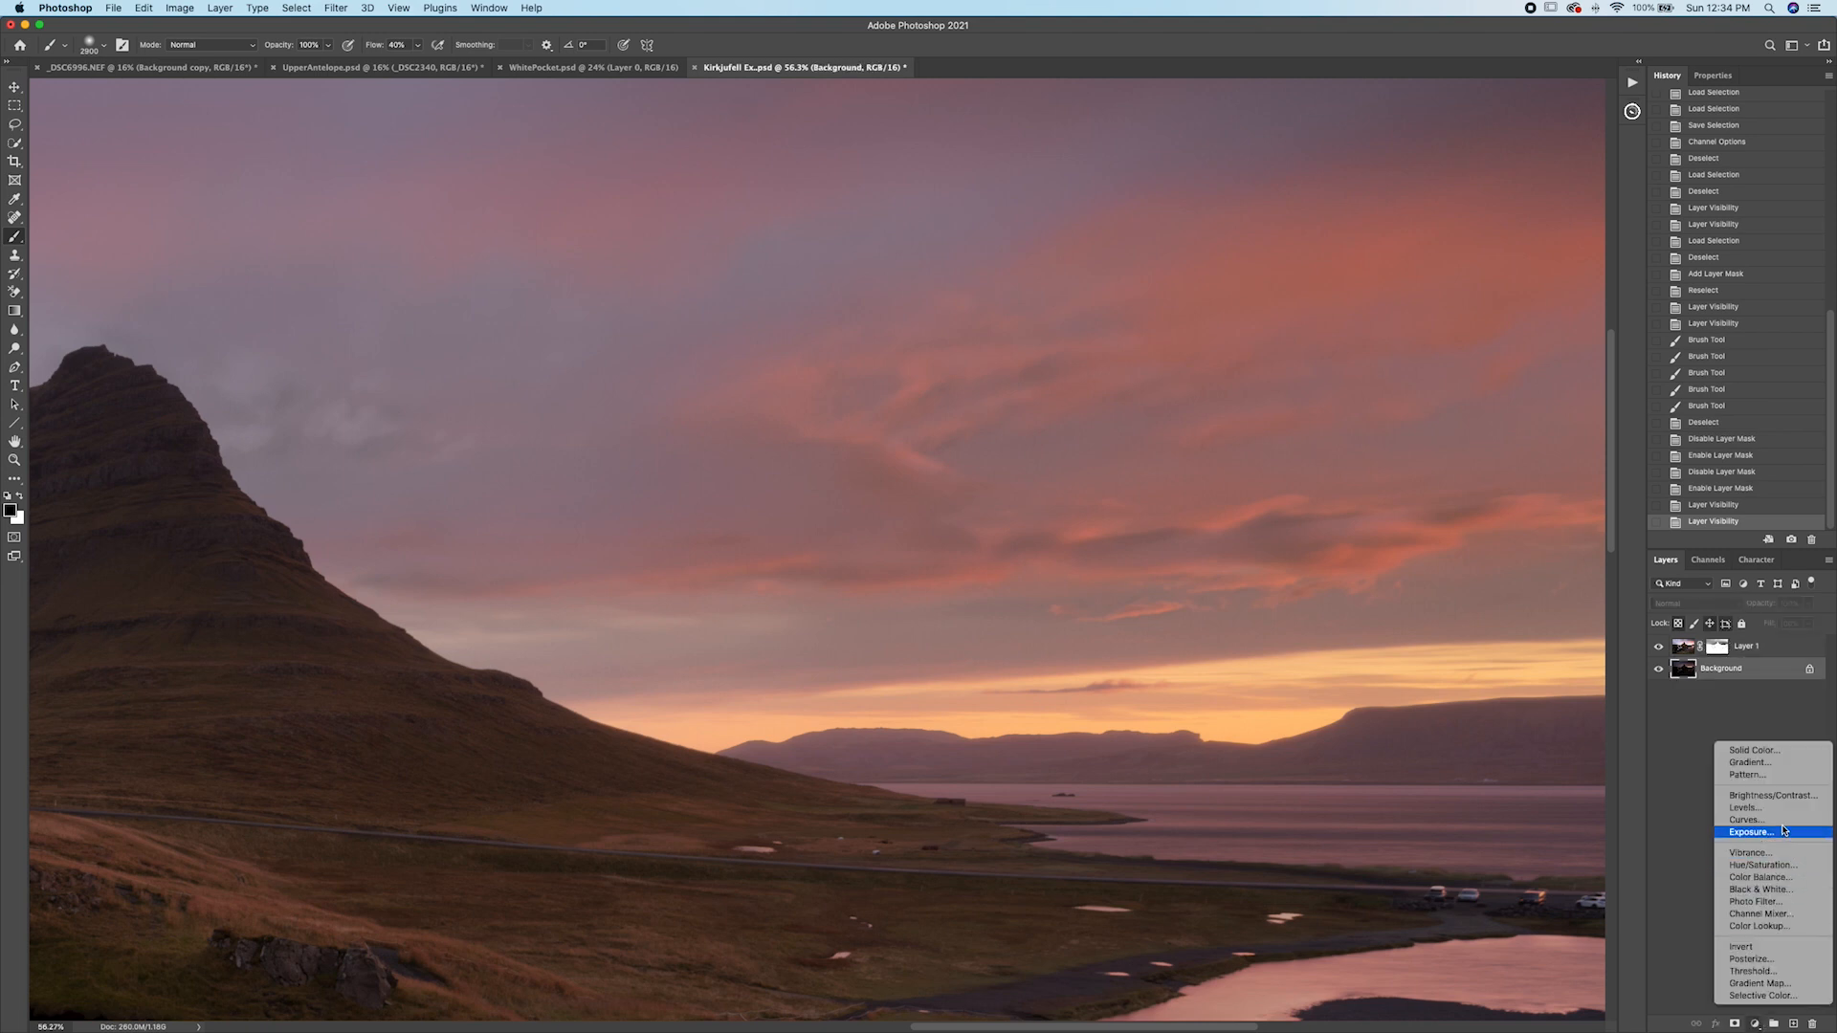
left_click(1737, 825)
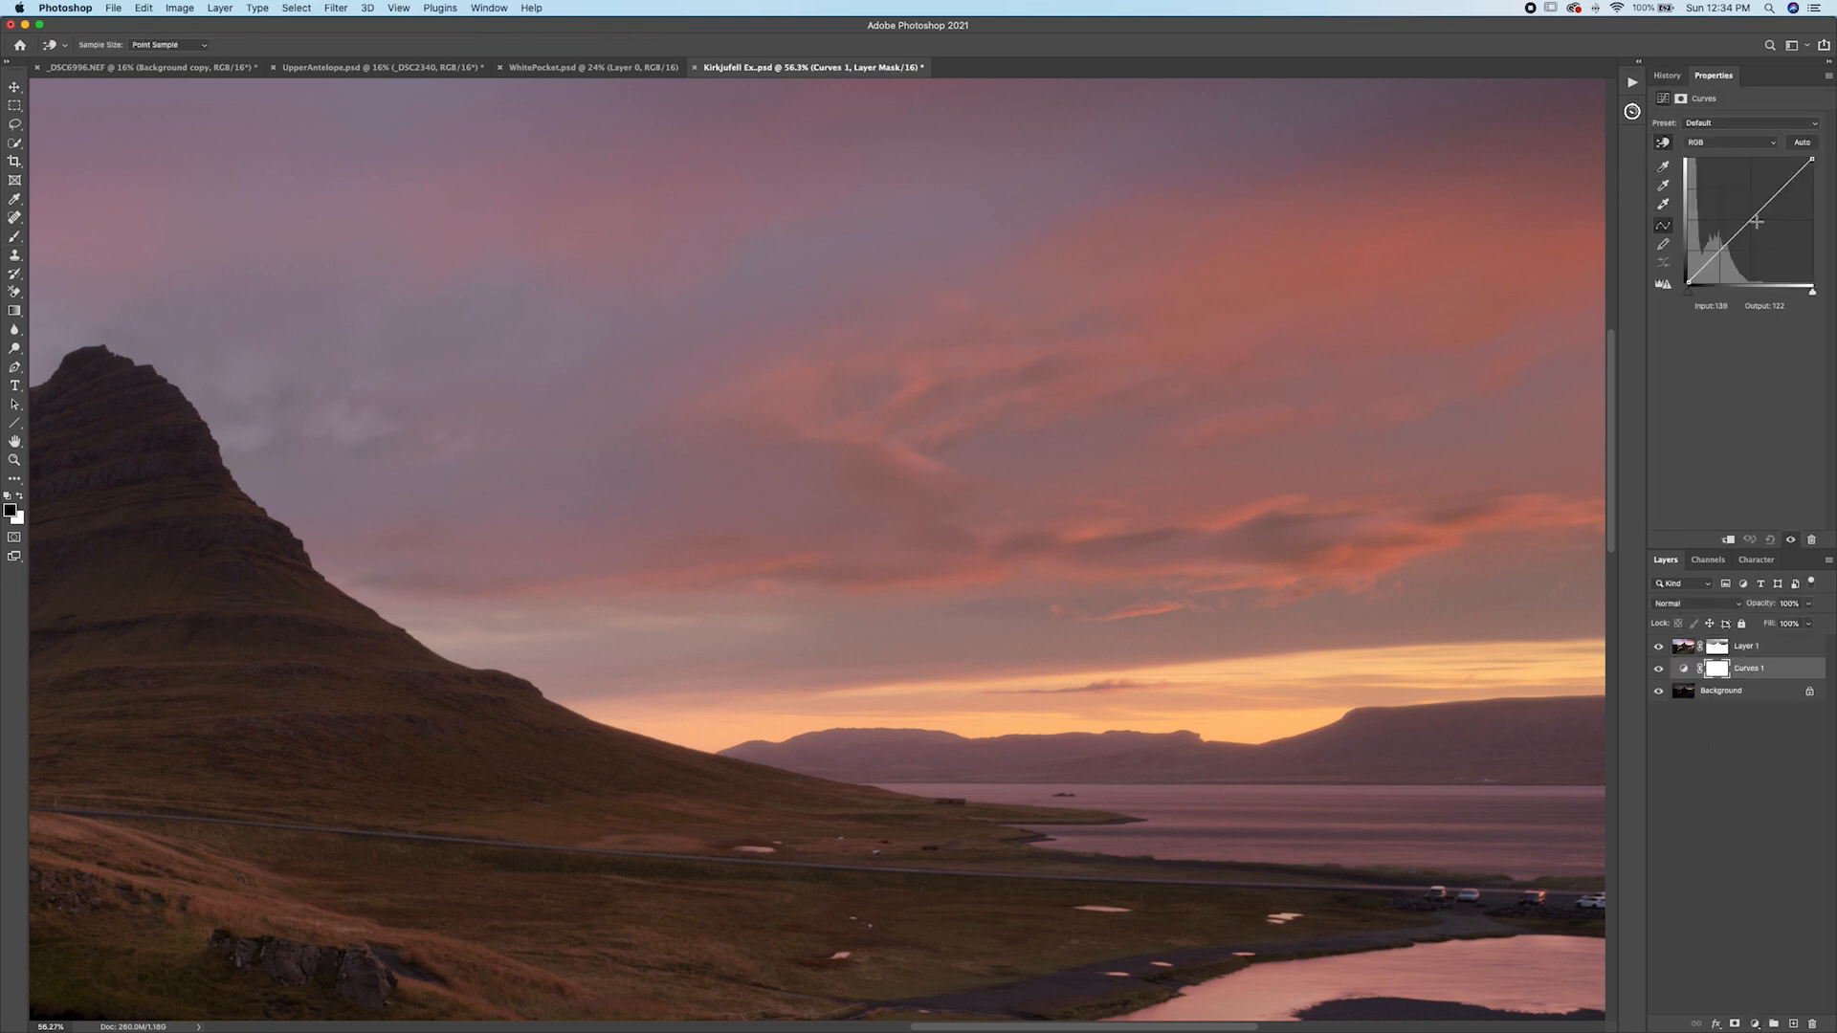
left_click_drag(1744, 225, 1734, 217)
left_click_drag(1733, 216, 1731, 214)
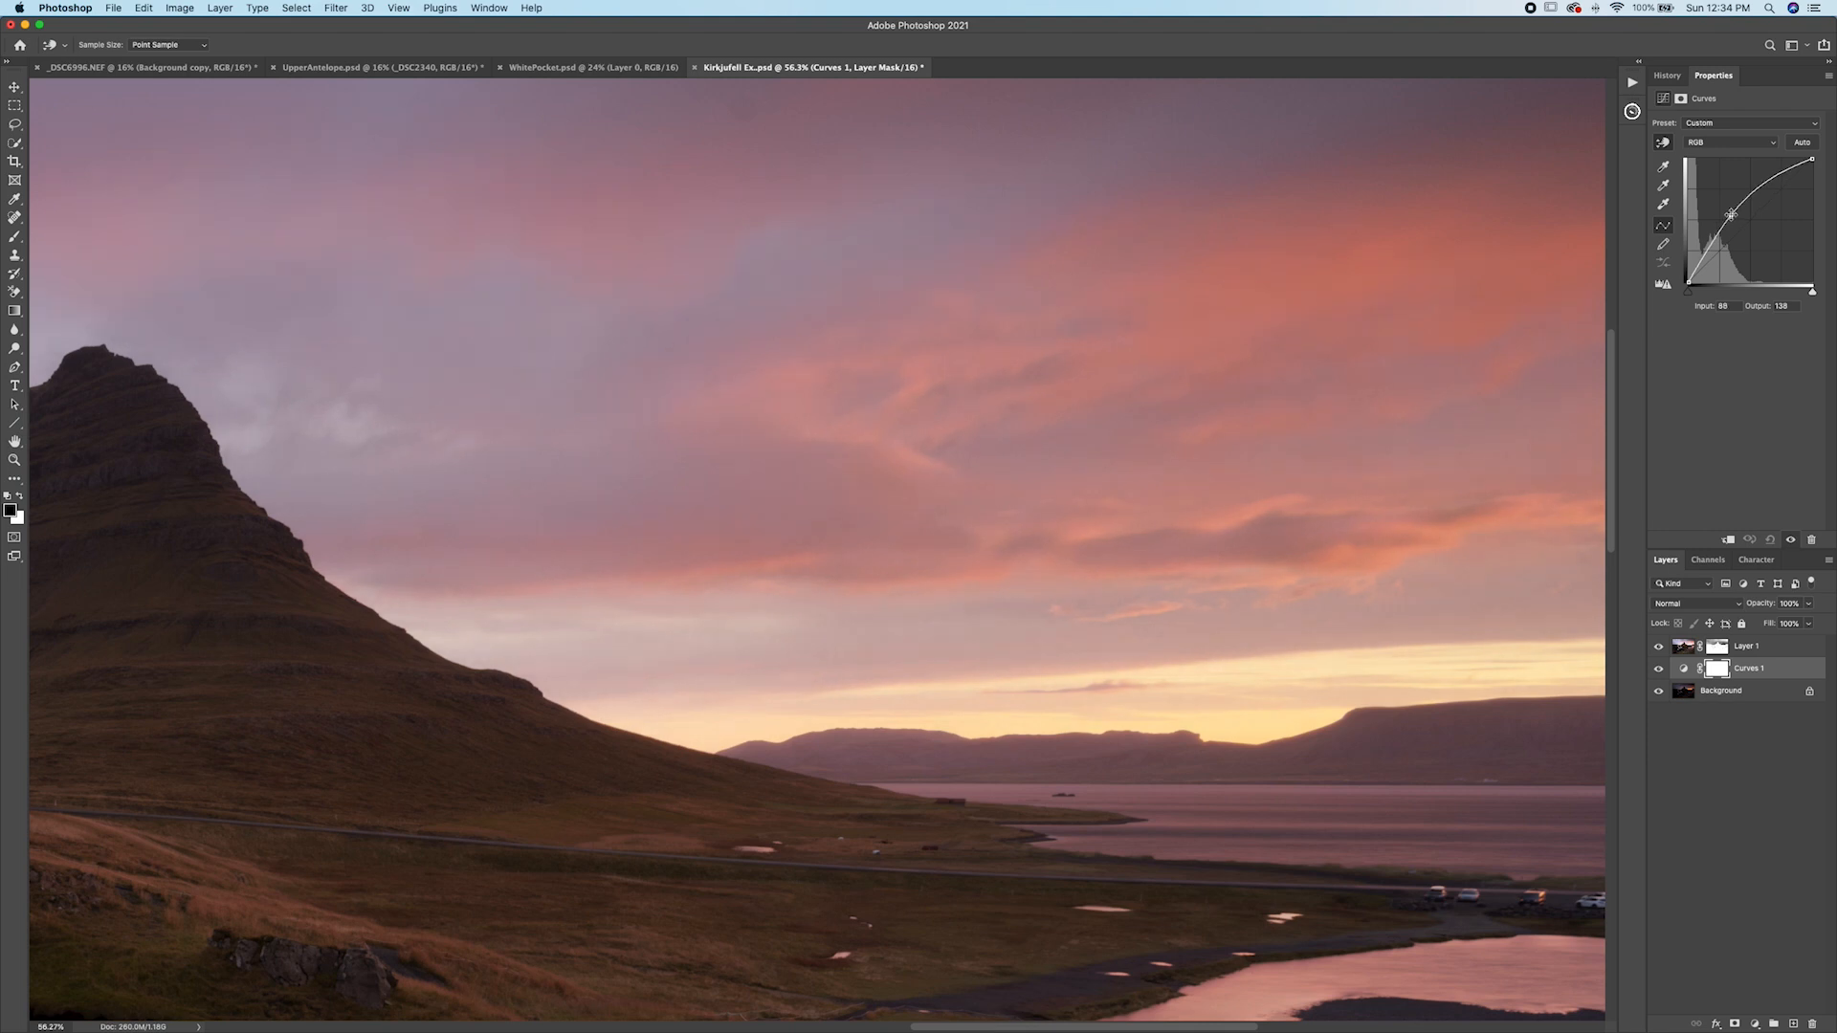
Toggle the Curves layer's visibility and Layer 1's mask on and off to compare the brightening across the whole photo.
left_click(1659, 670)
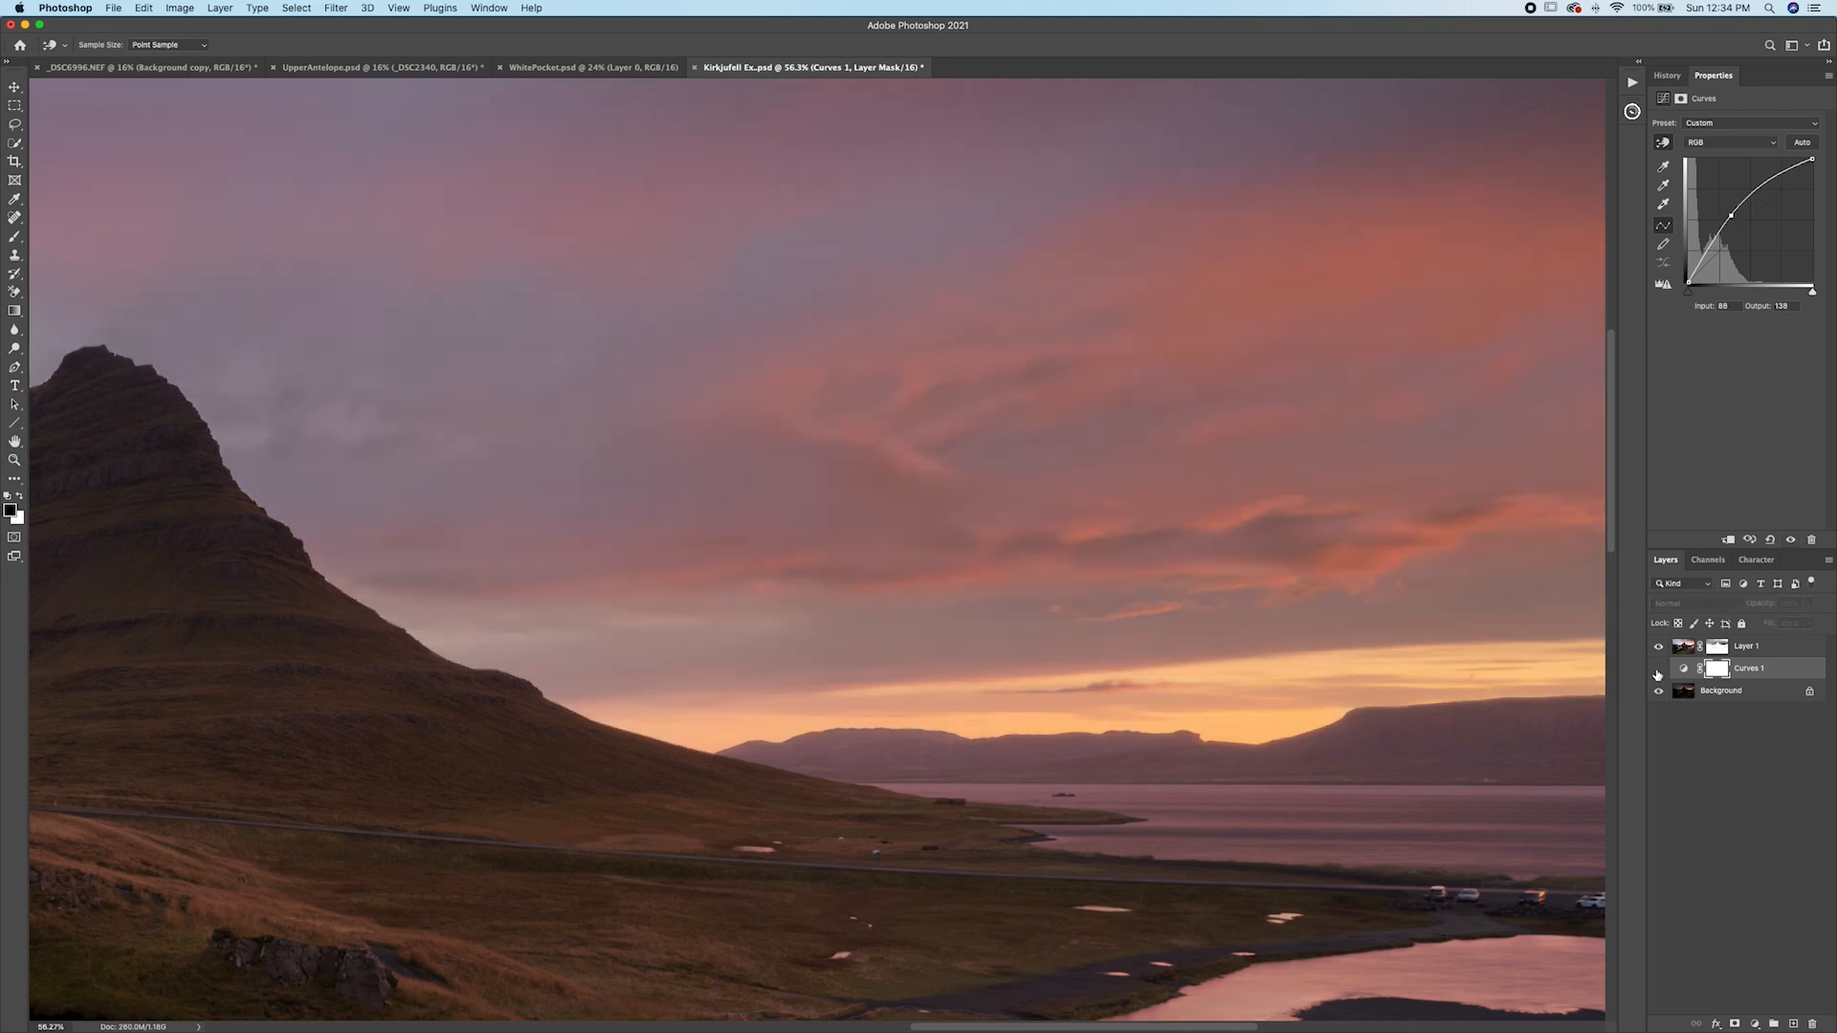
left_click(1659, 670)
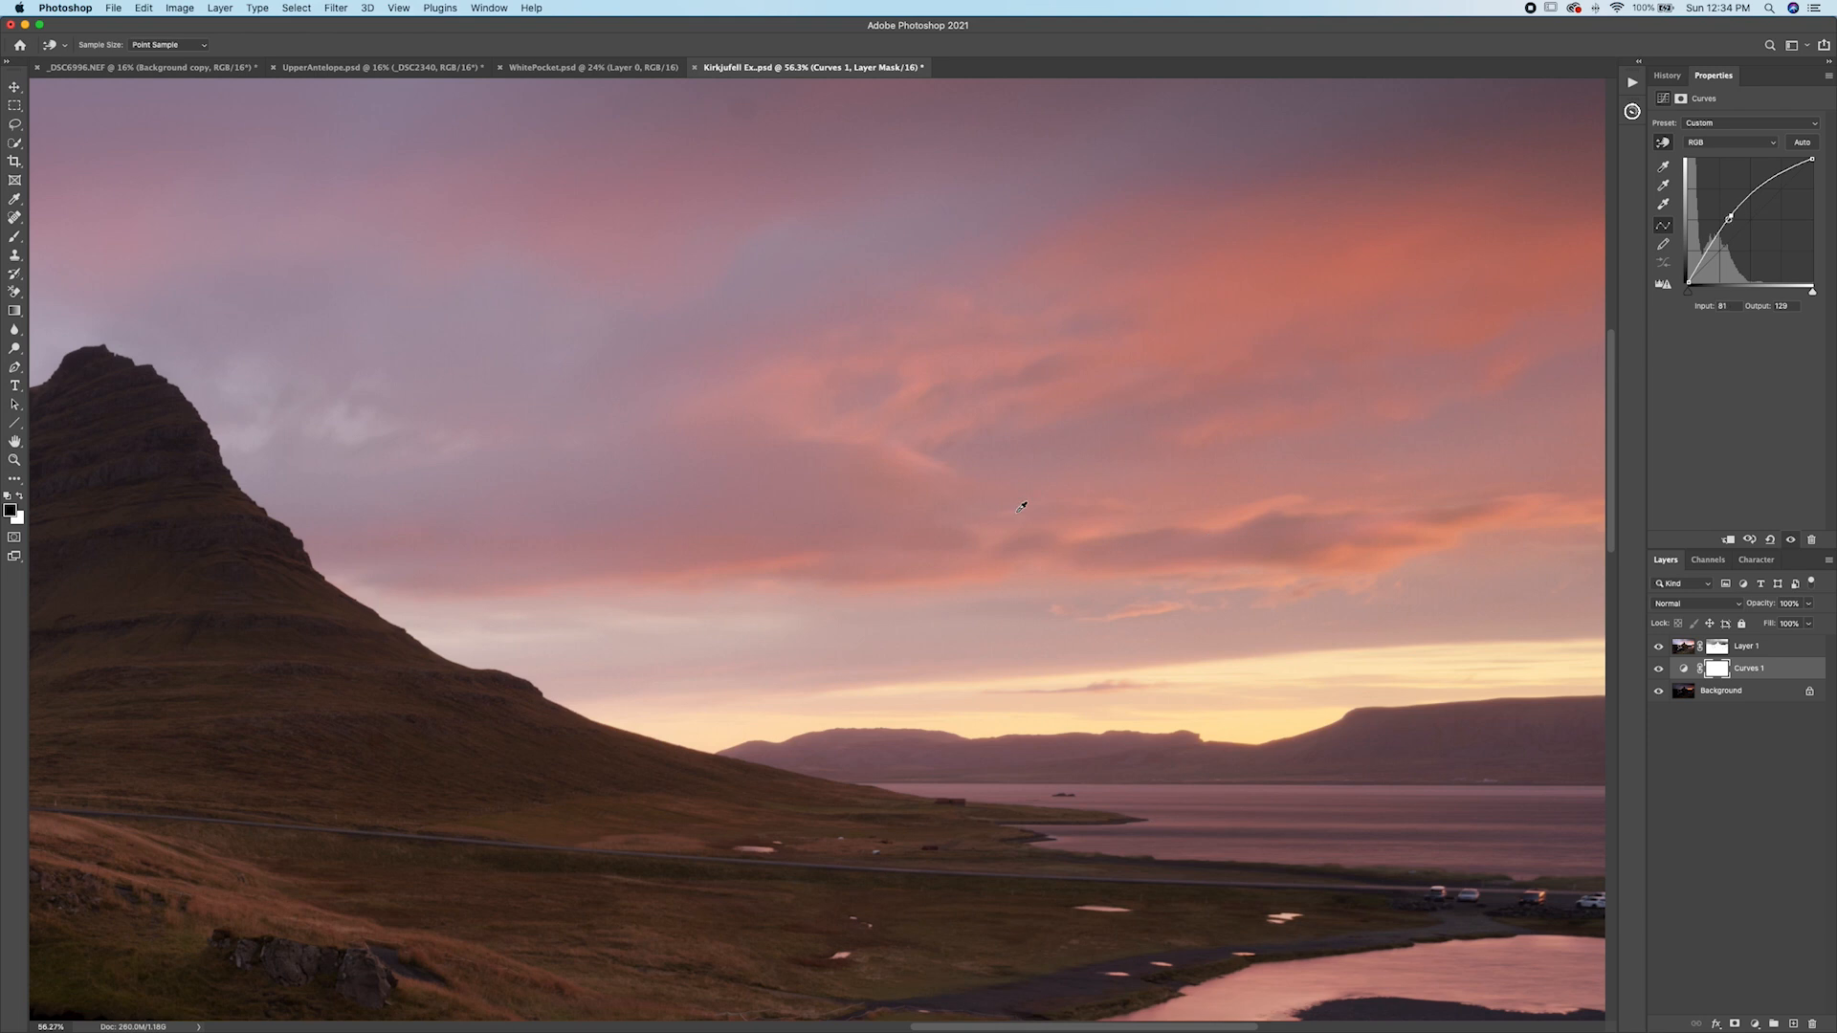
key("super+0")
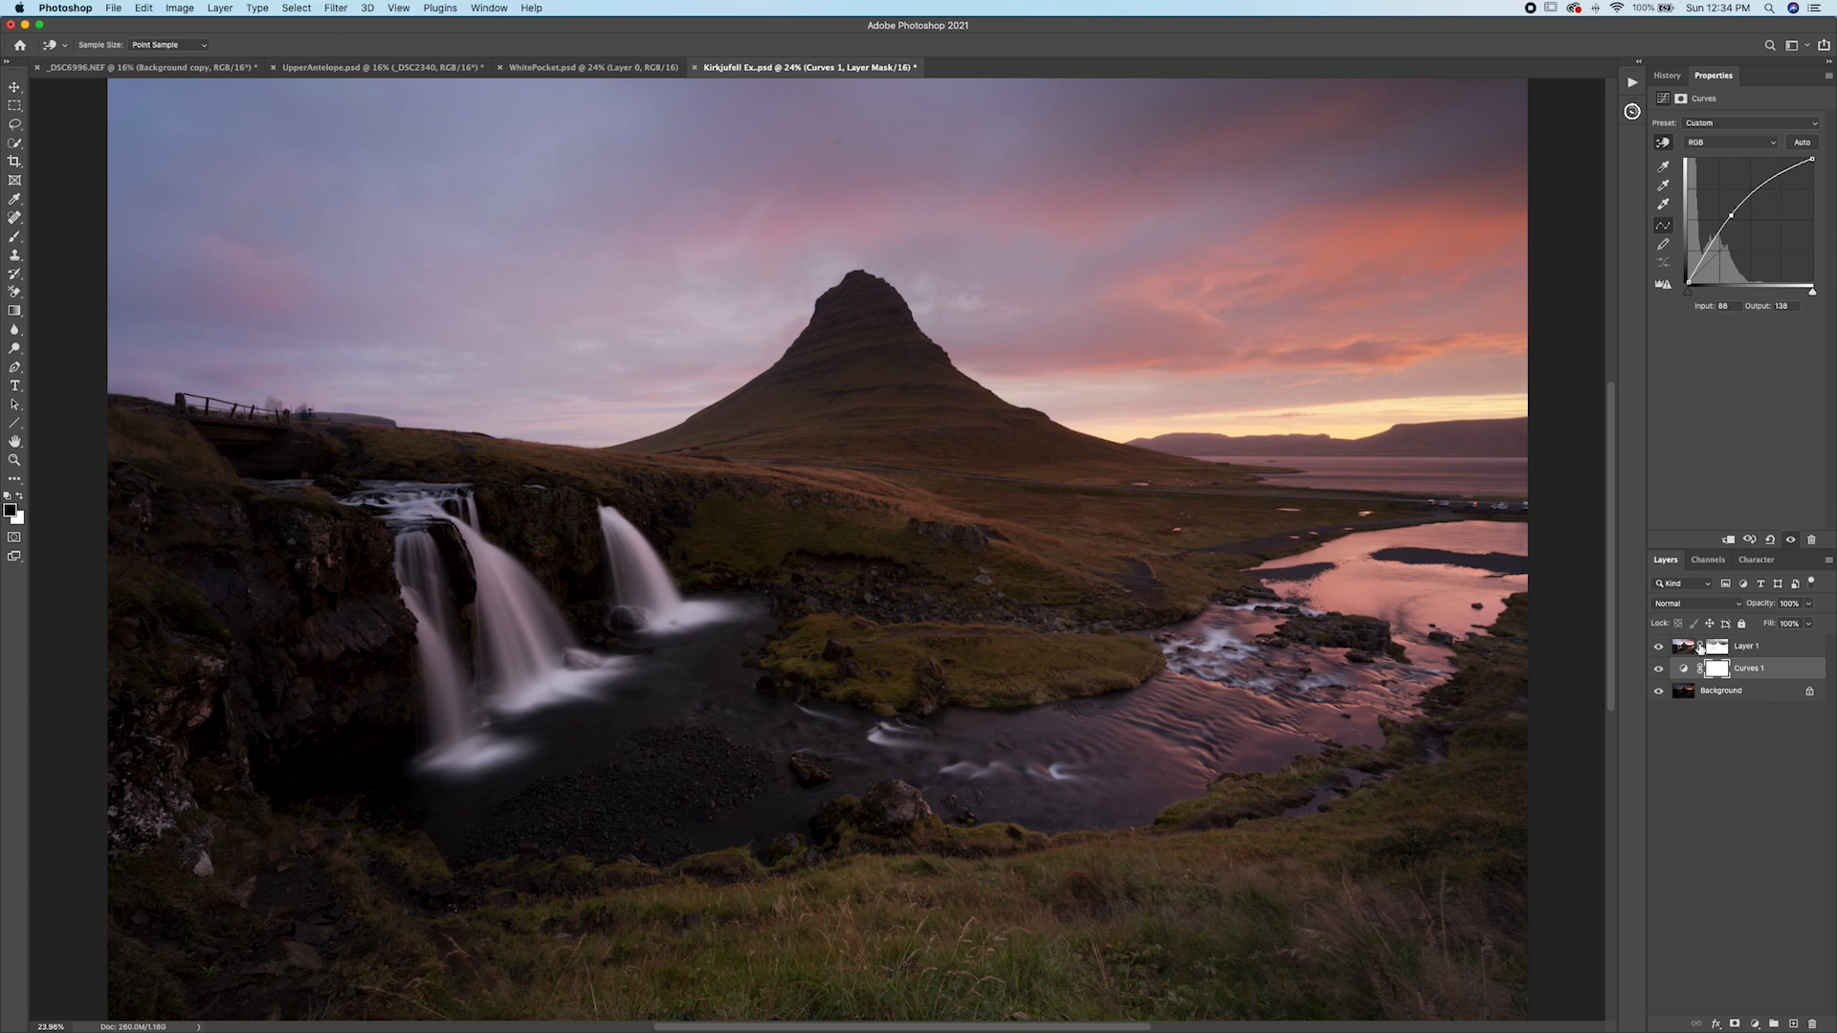
left_click(1727, 654, "shift")
key("b")
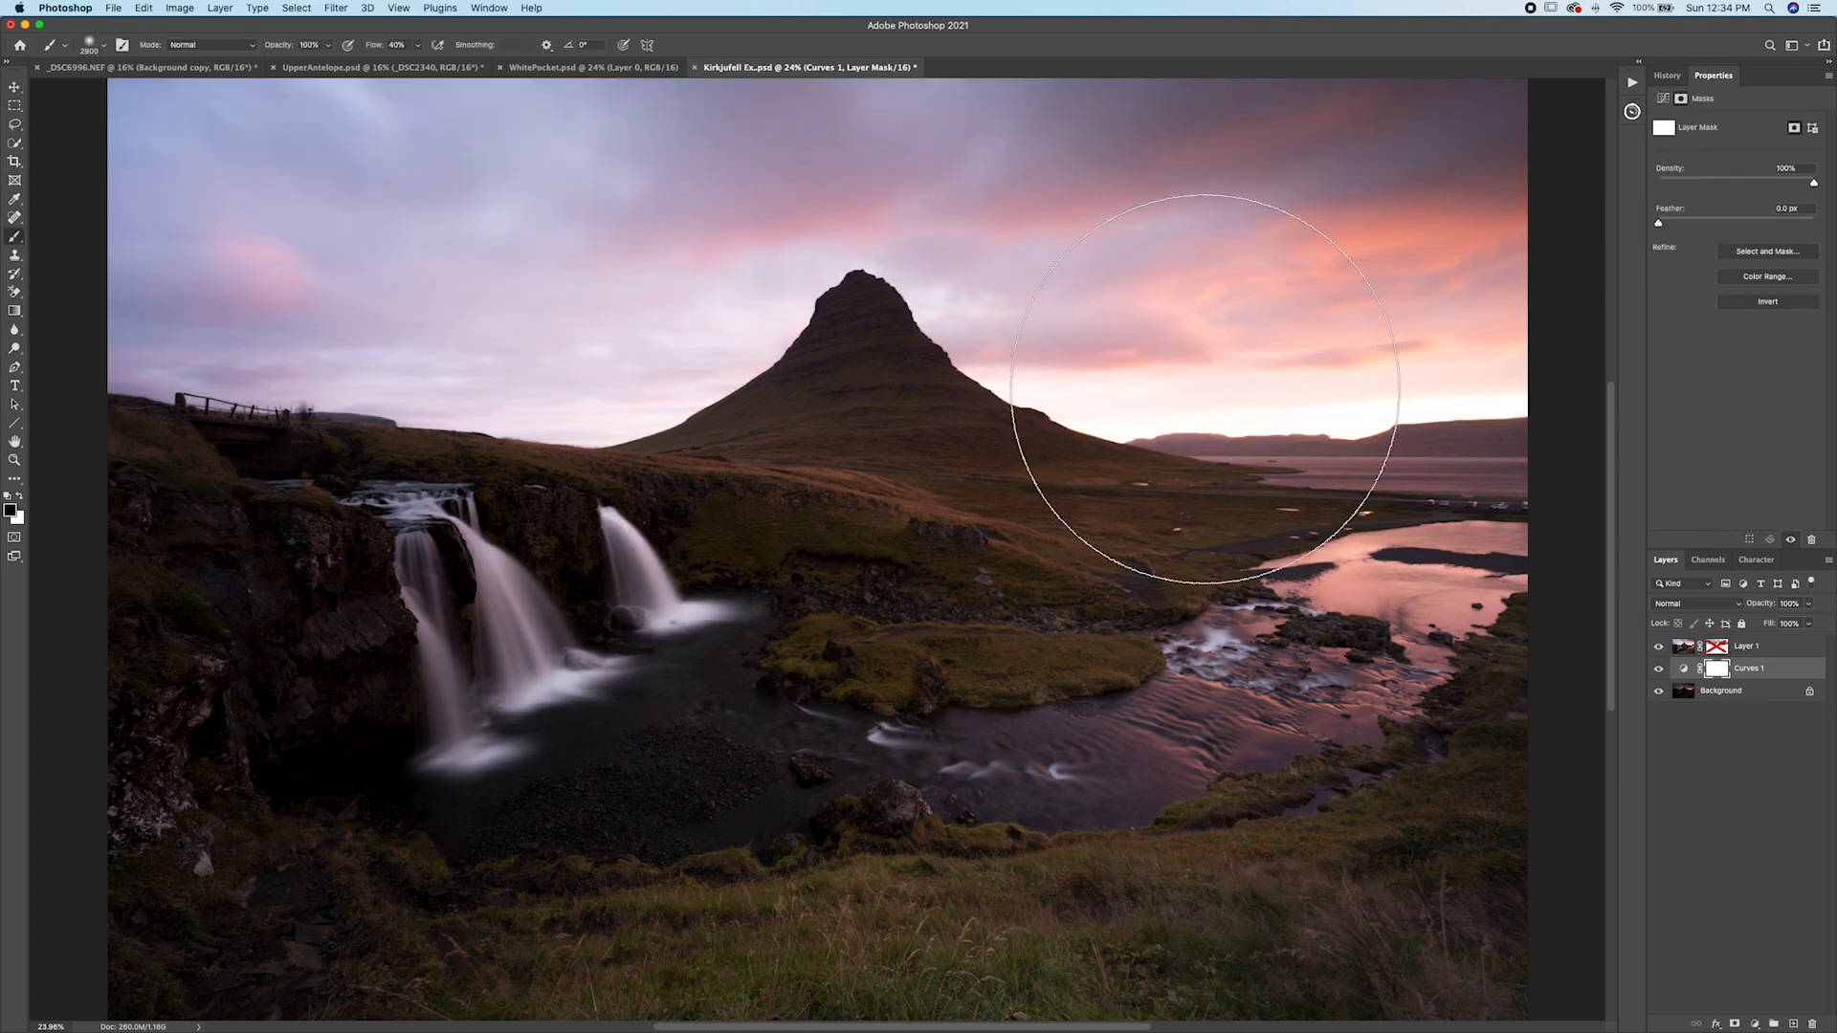
left_click(1720, 652, "shift")
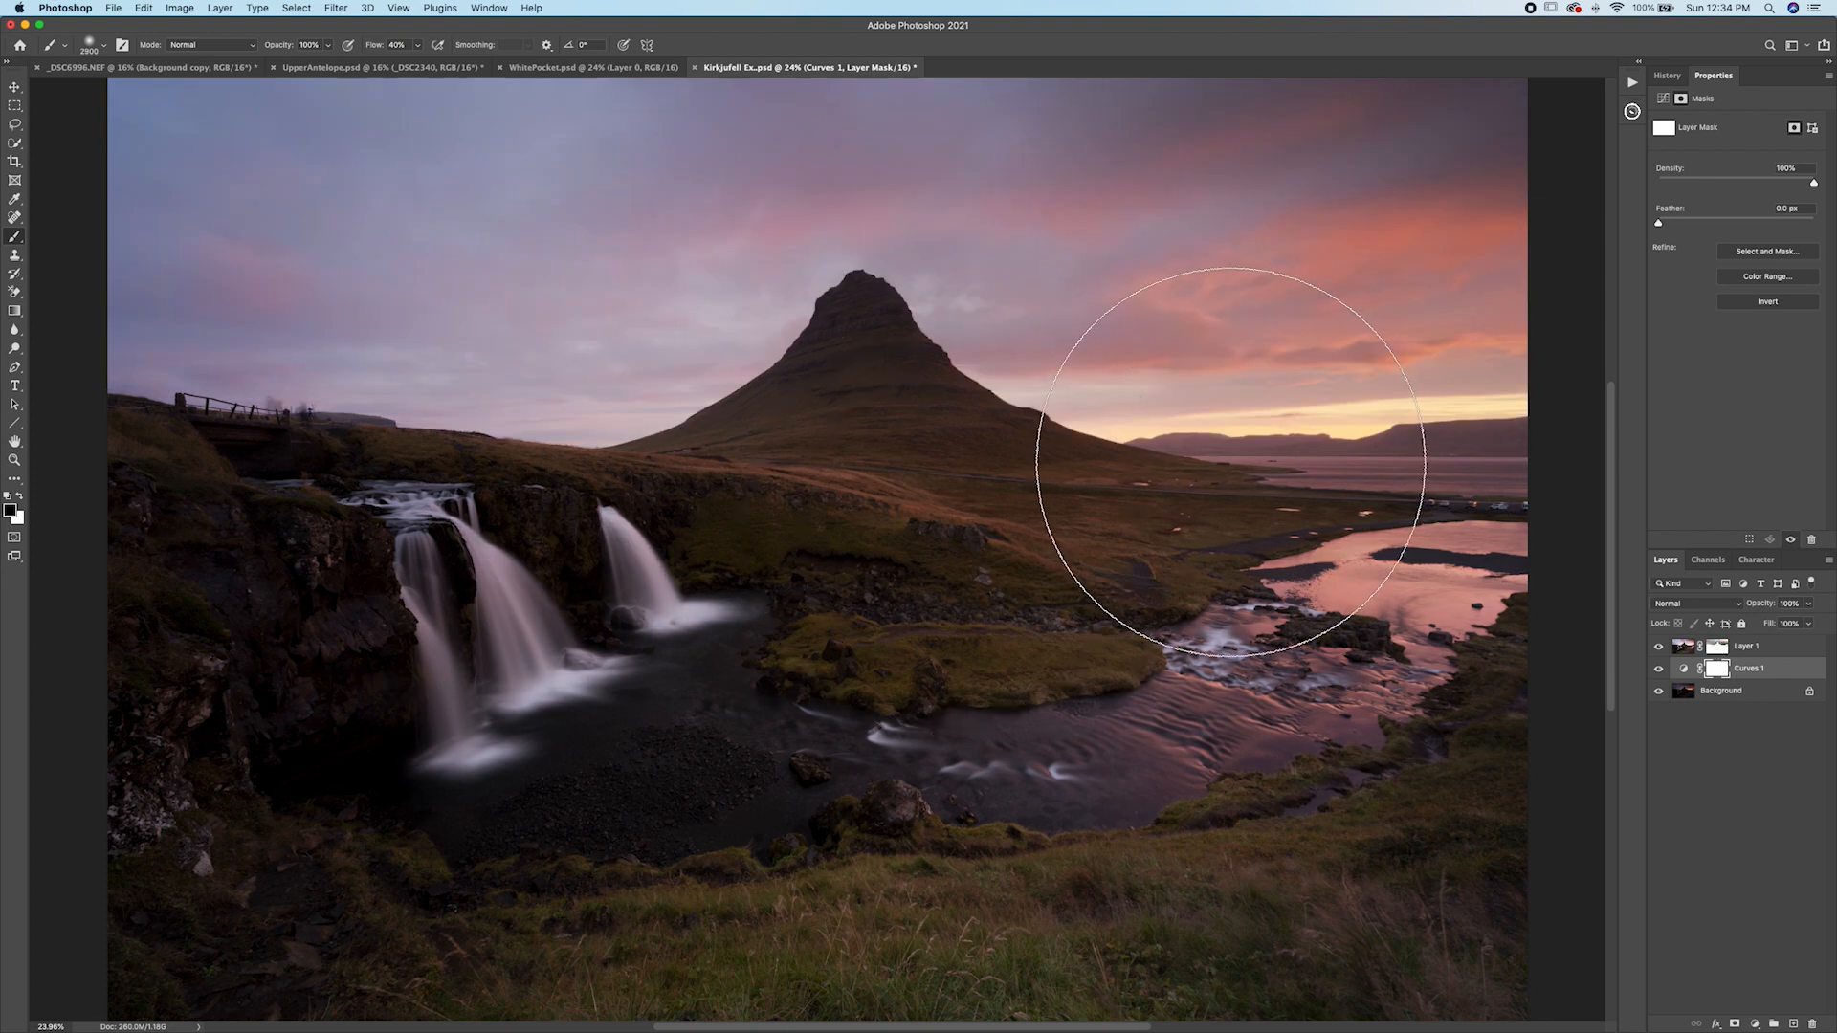
Delete the Curves 1 adjustment layer and select Layer 1.
scroll(1244, 450, "up", 3)
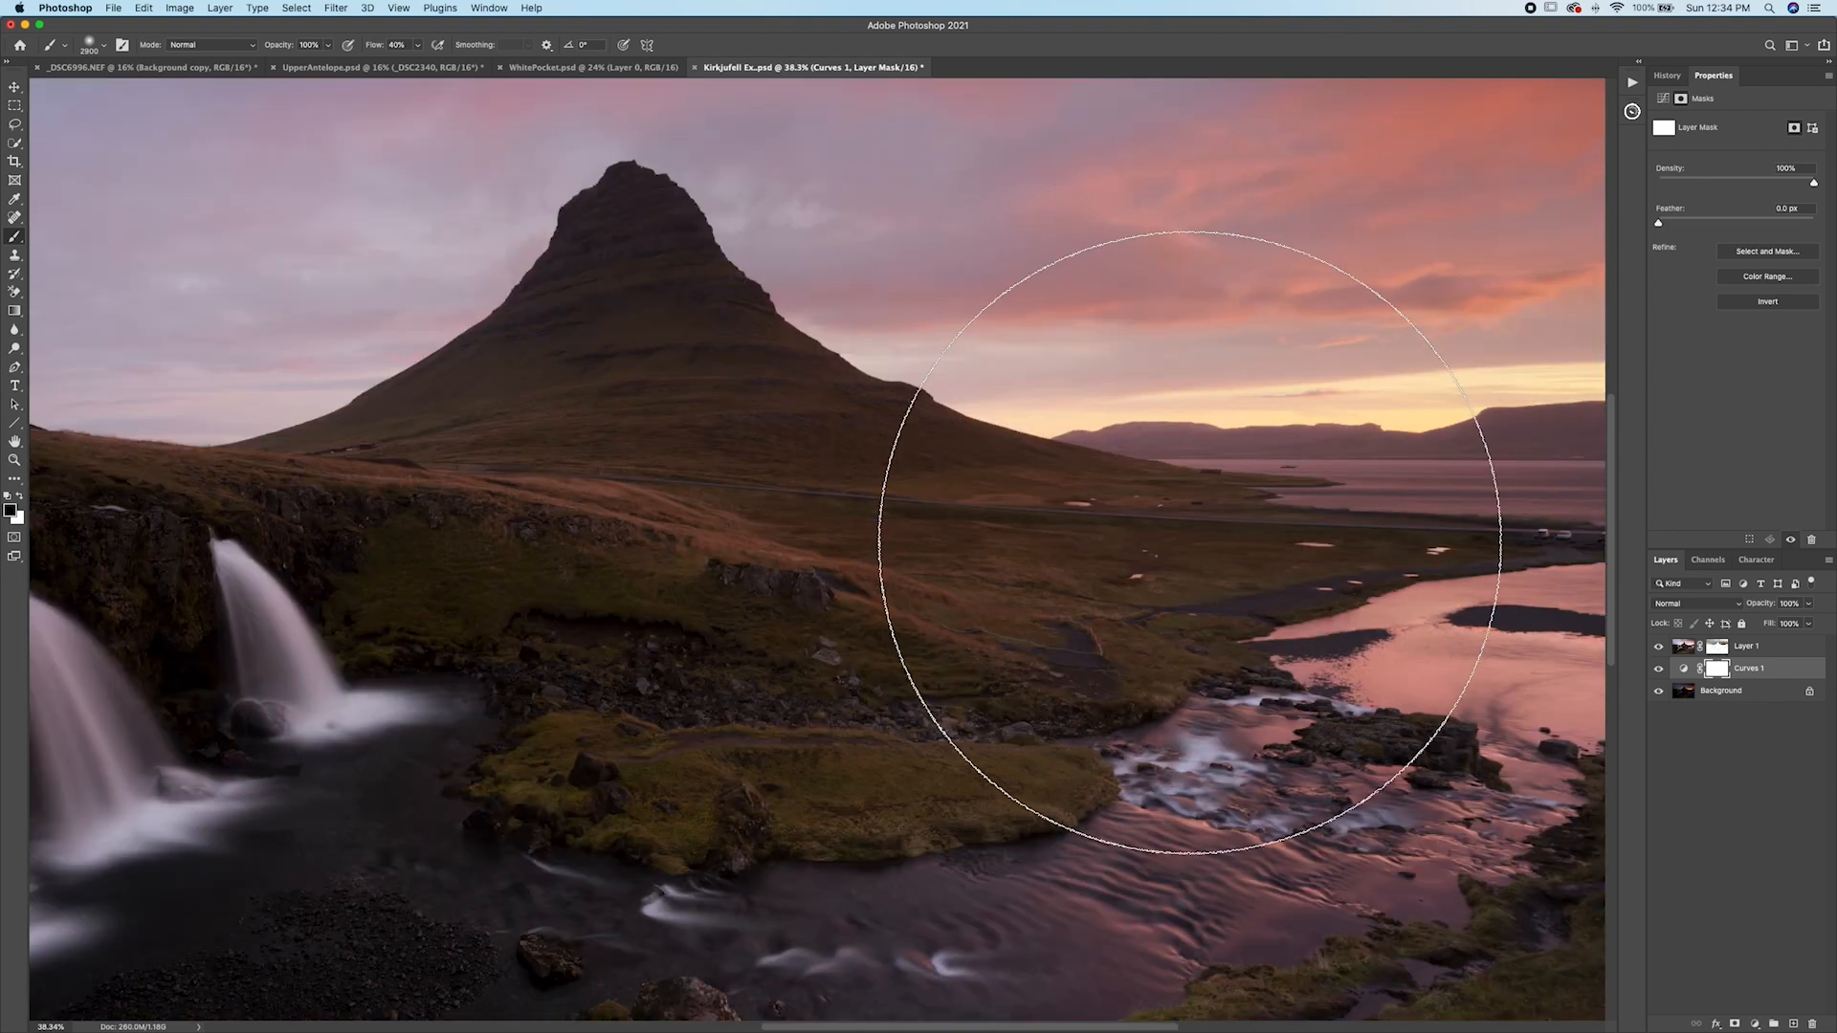
left_click(1684, 668)
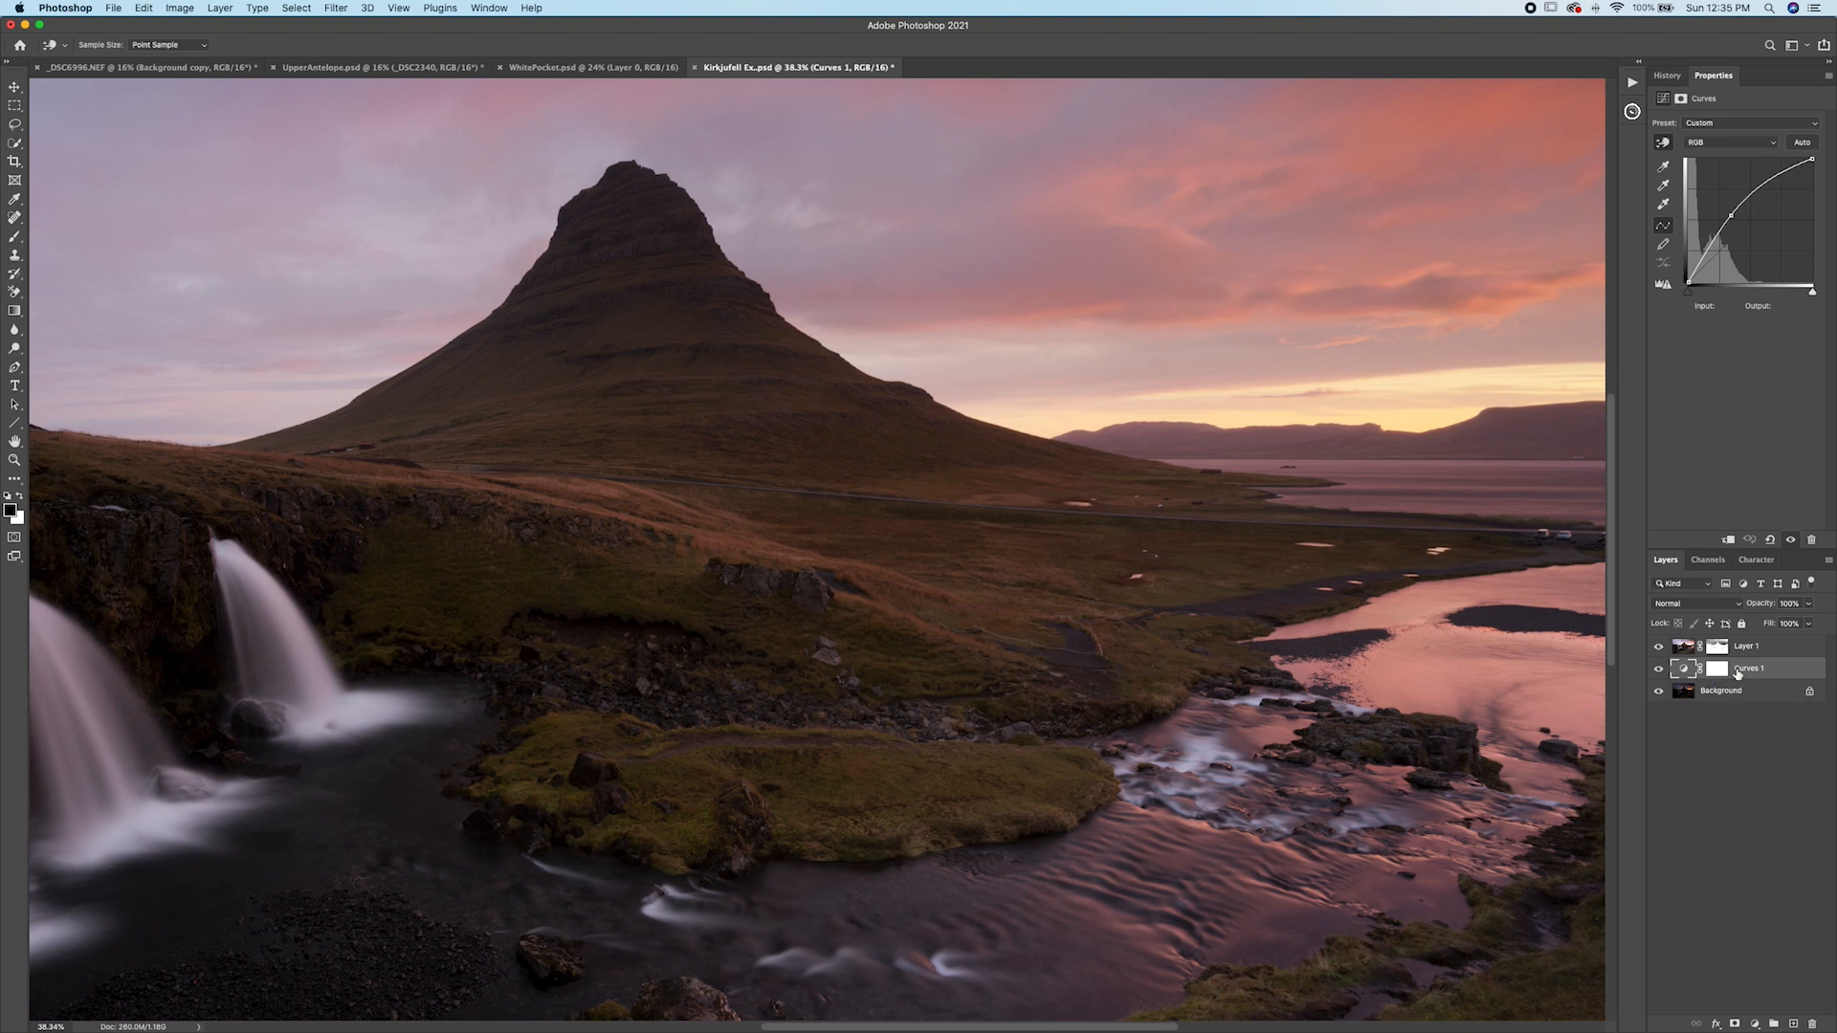
key("BackSpace")
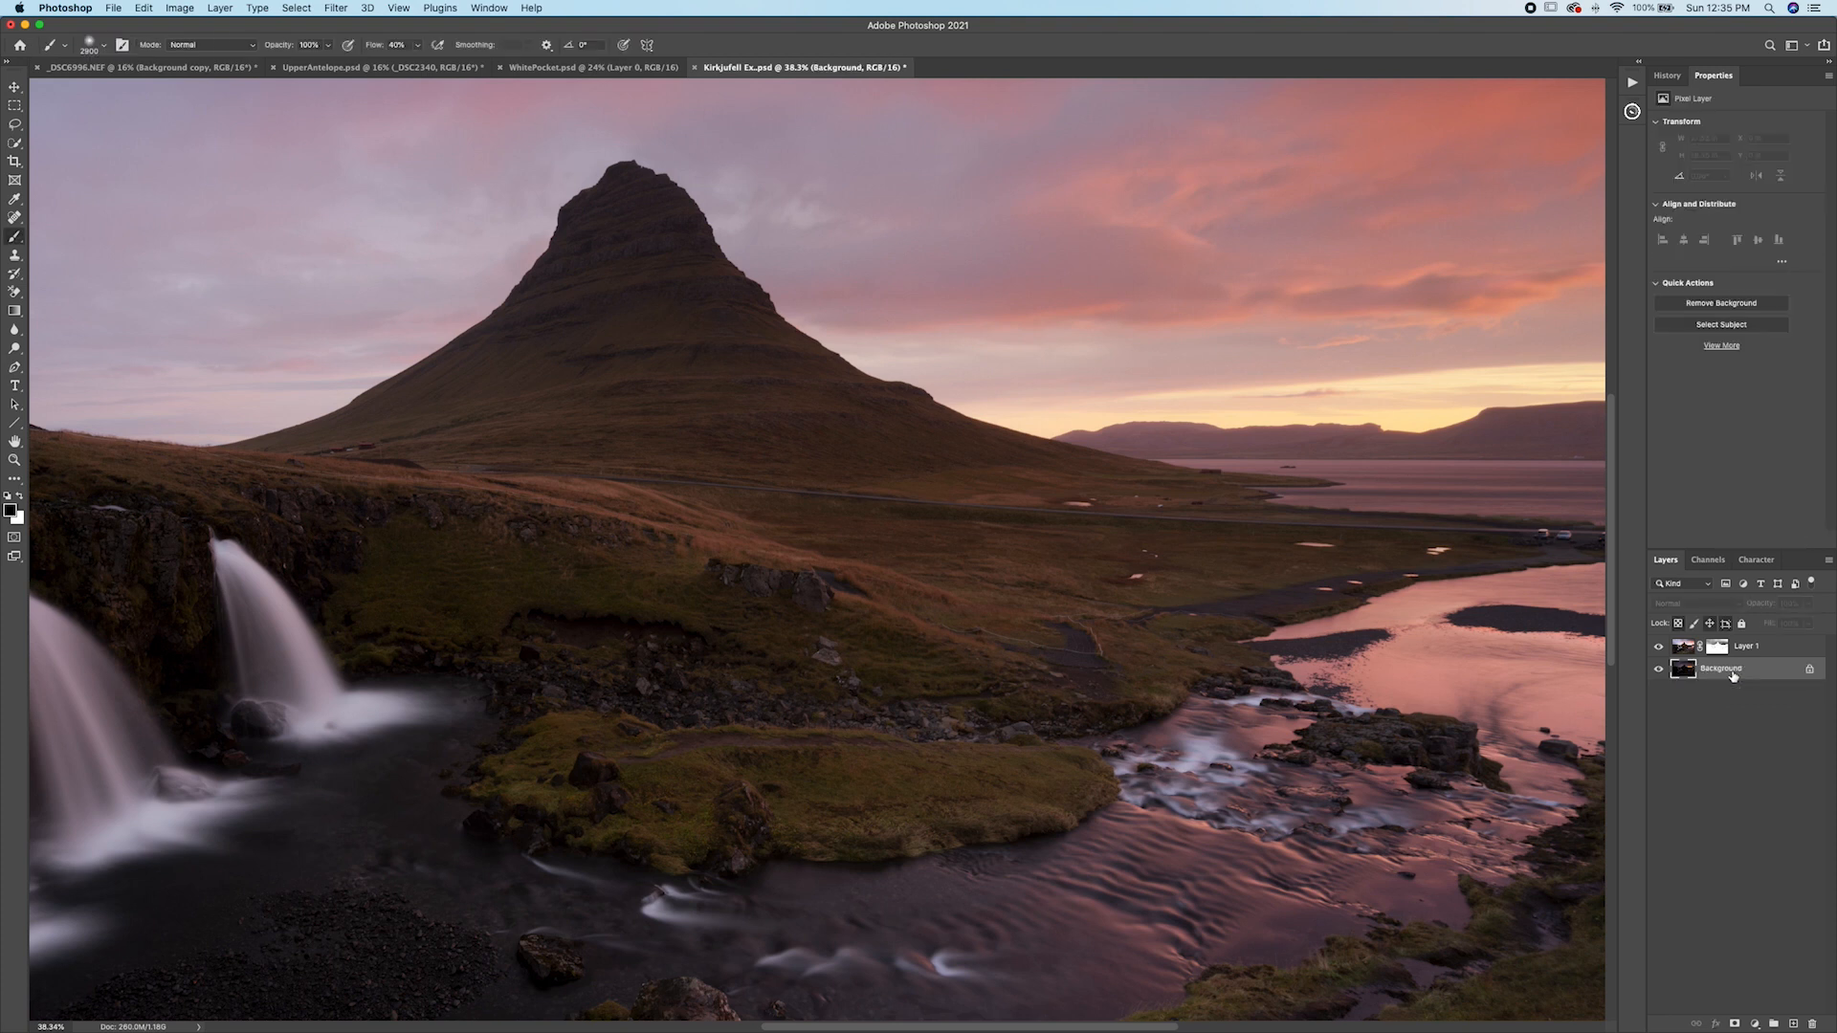
left_click(1721, 649)
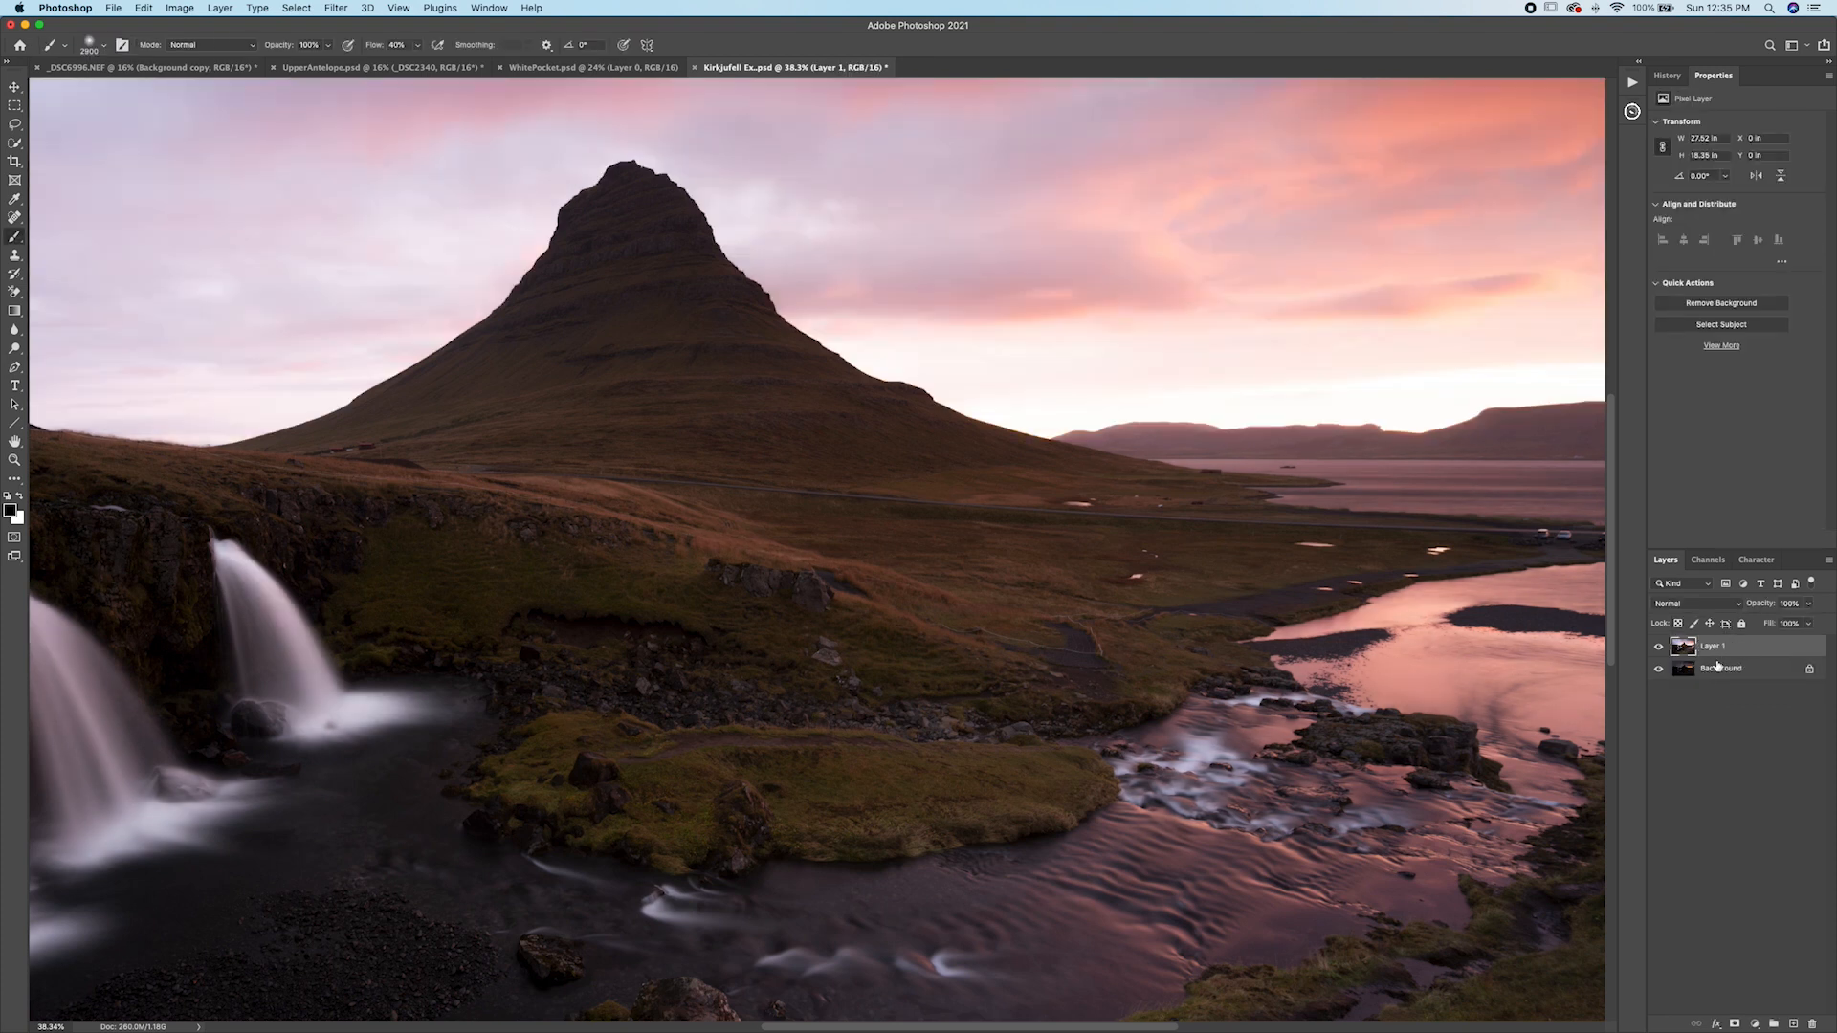
Open the Pro Panel and load the Lights 2 luminosity mask as a selection.
key("super+0")
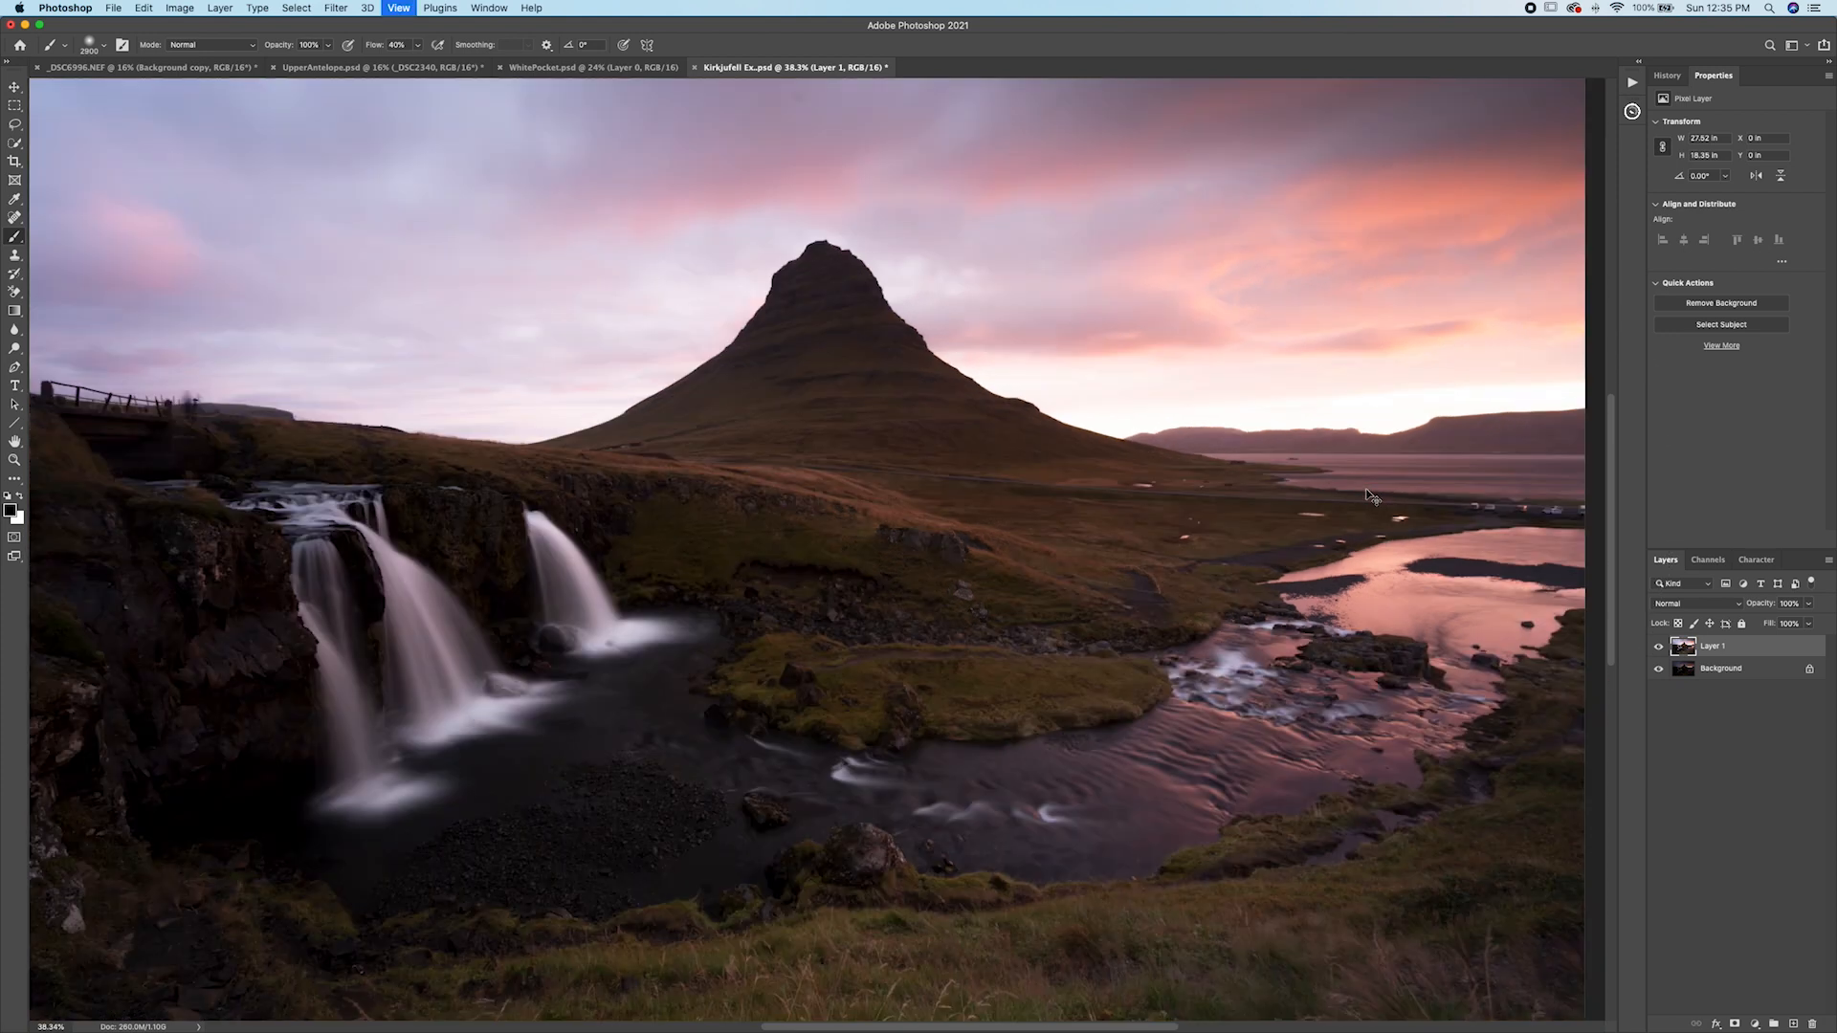
left_click(1632, 111)
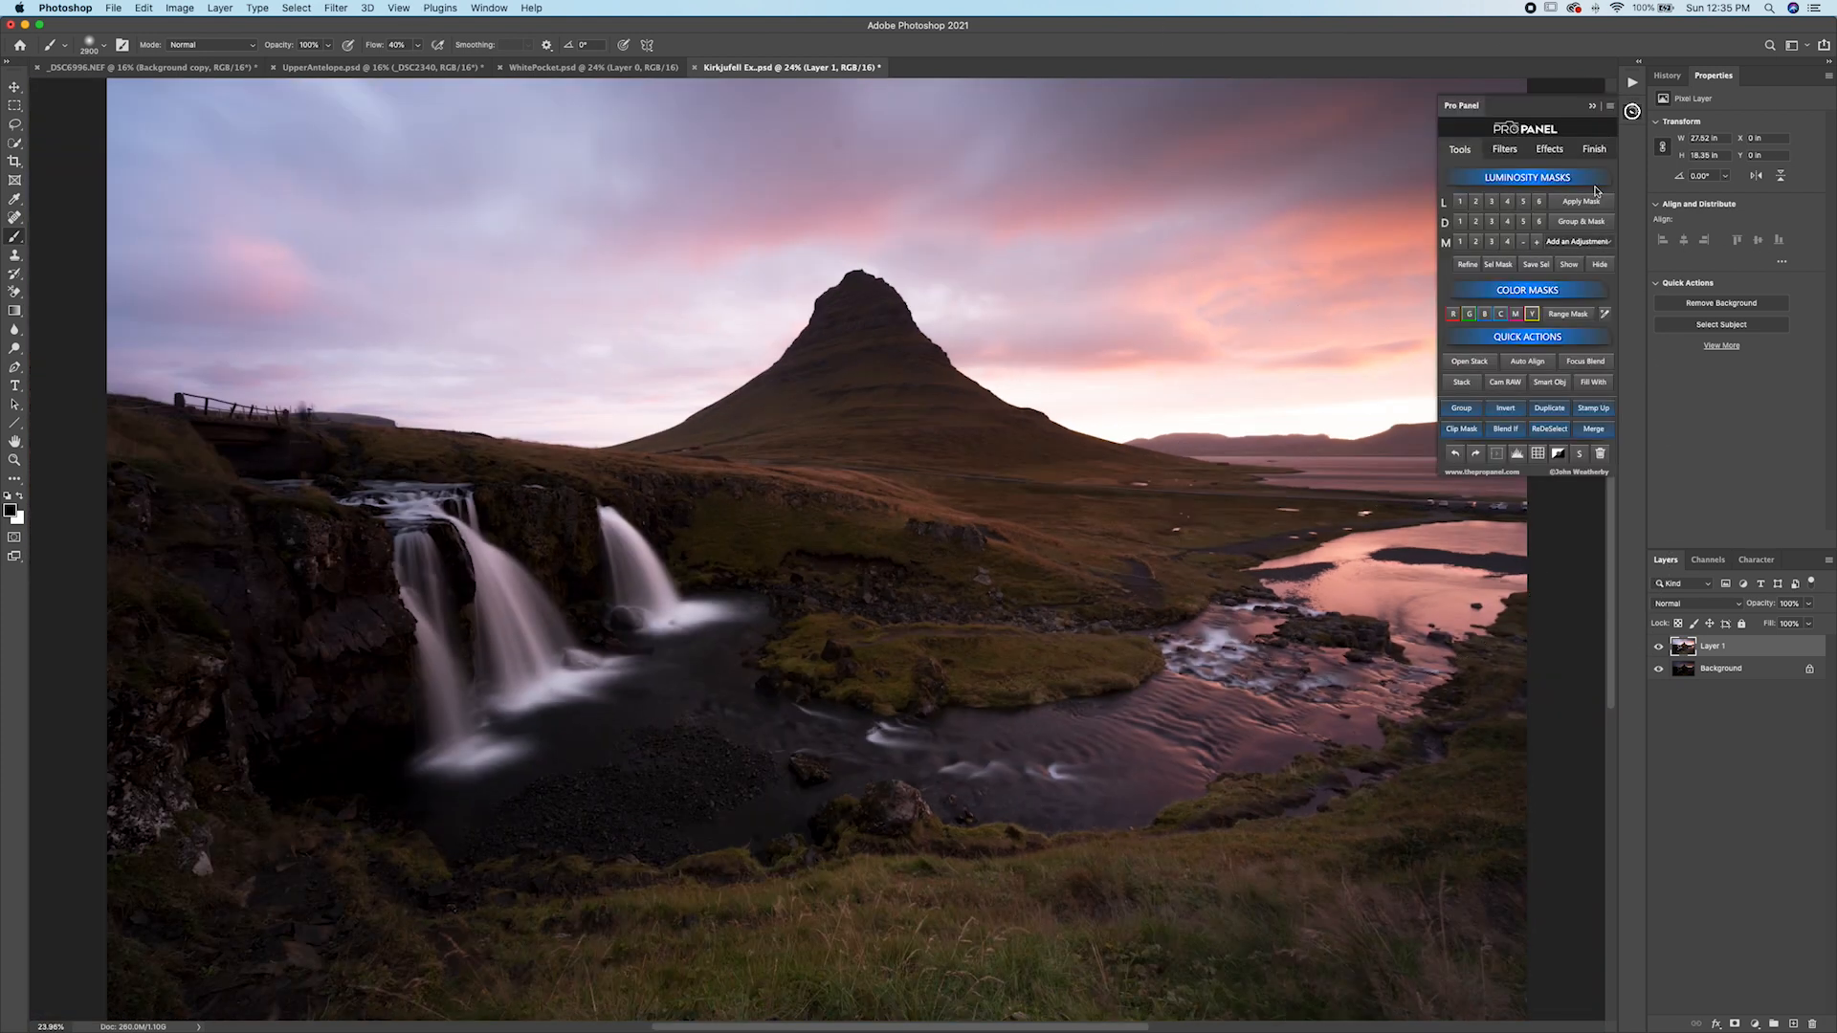
left_click(1476, 202)
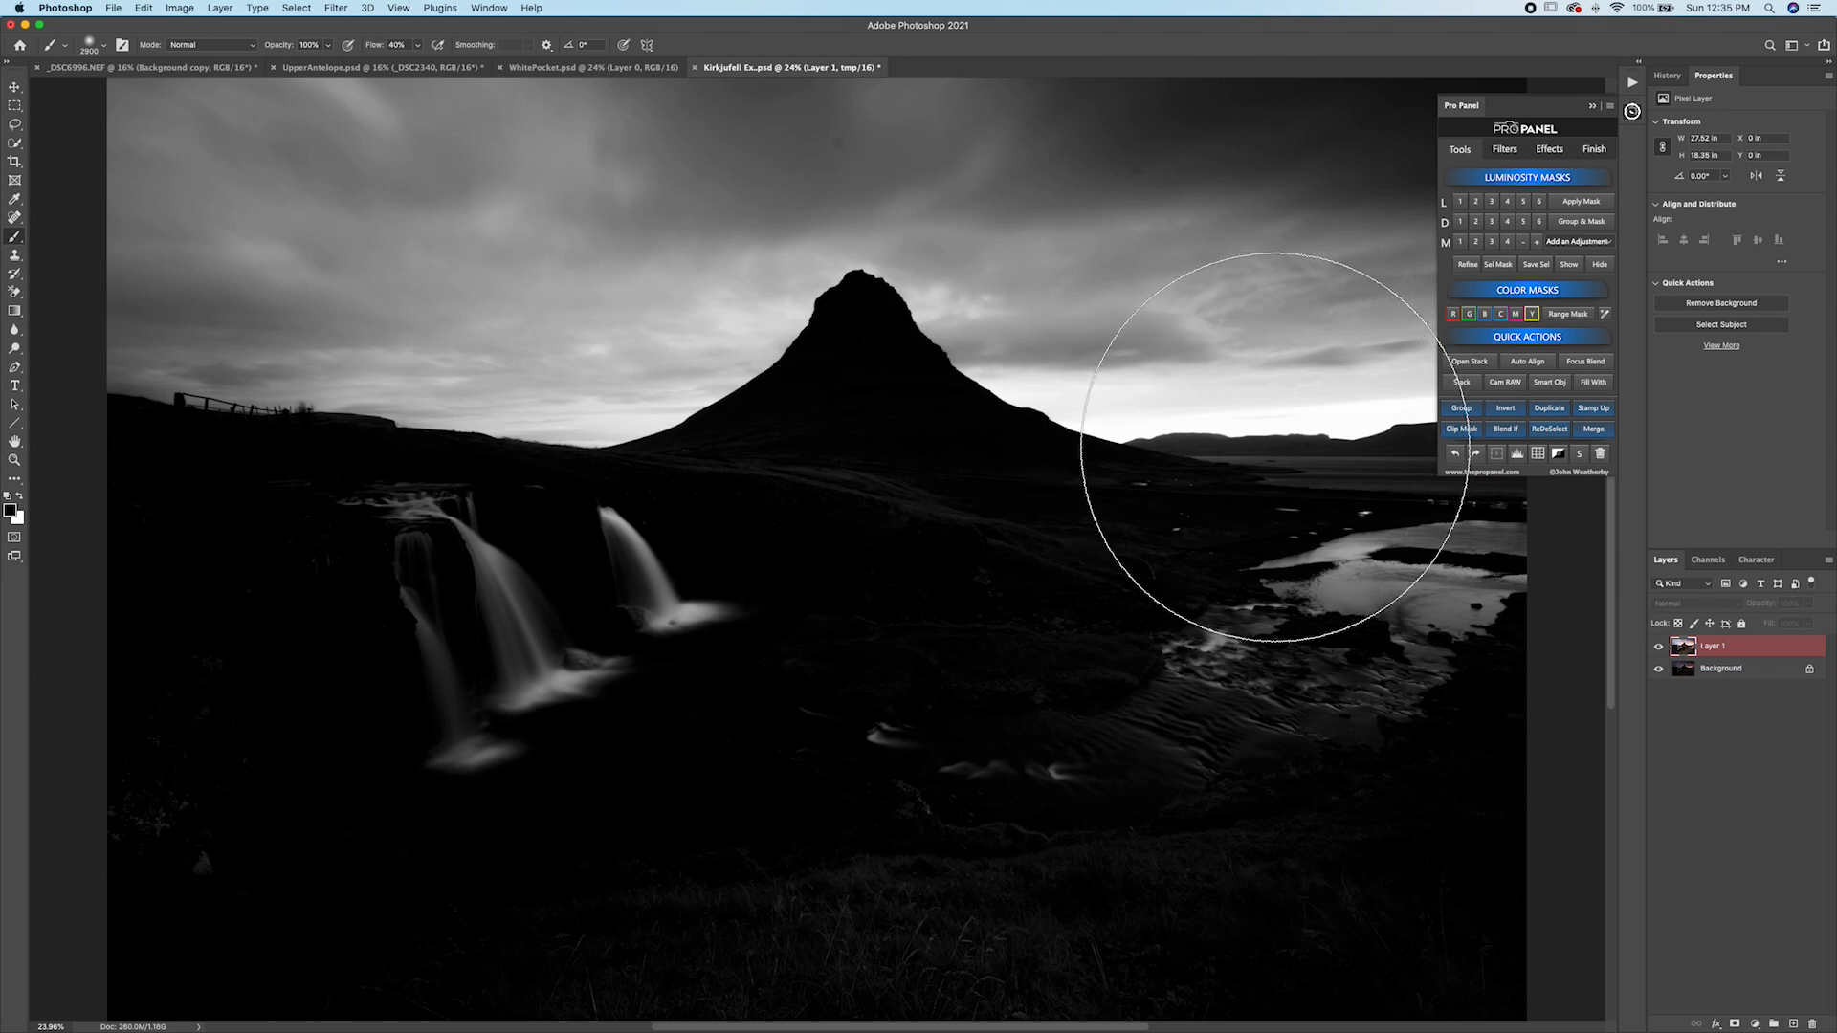
left_click(1580, 243)
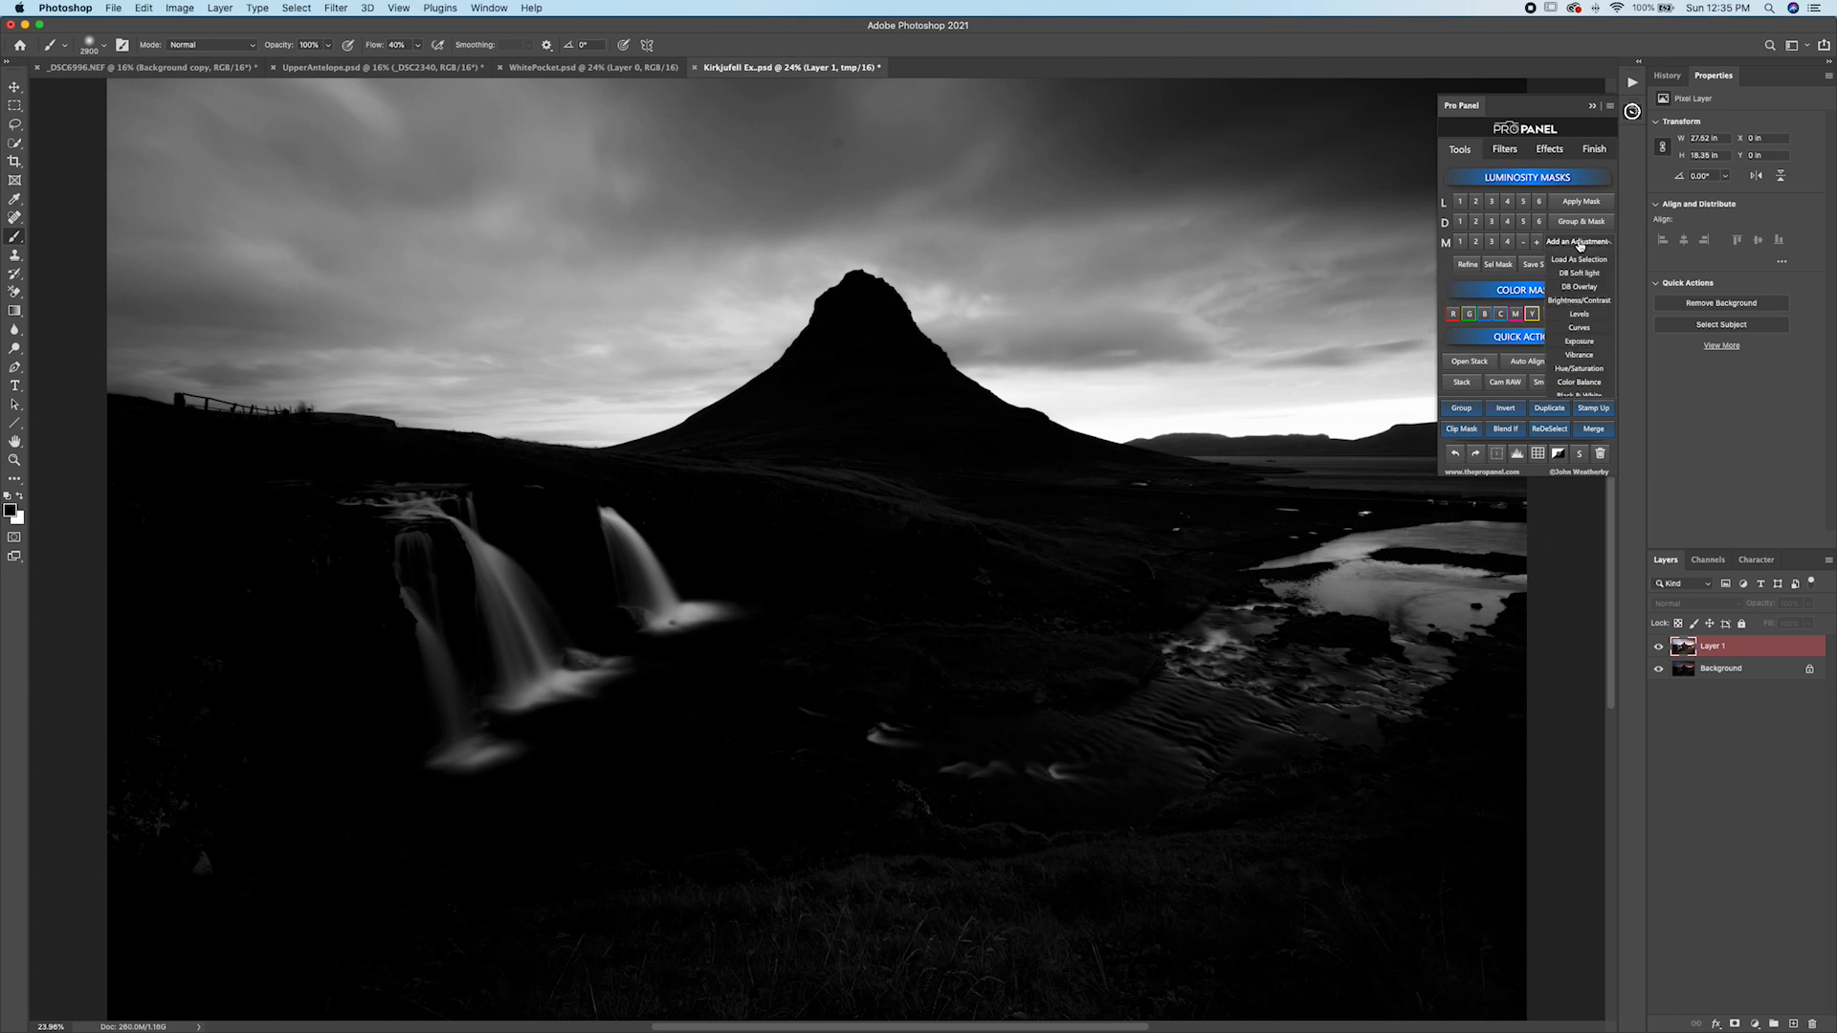
left_click(1580, 258)
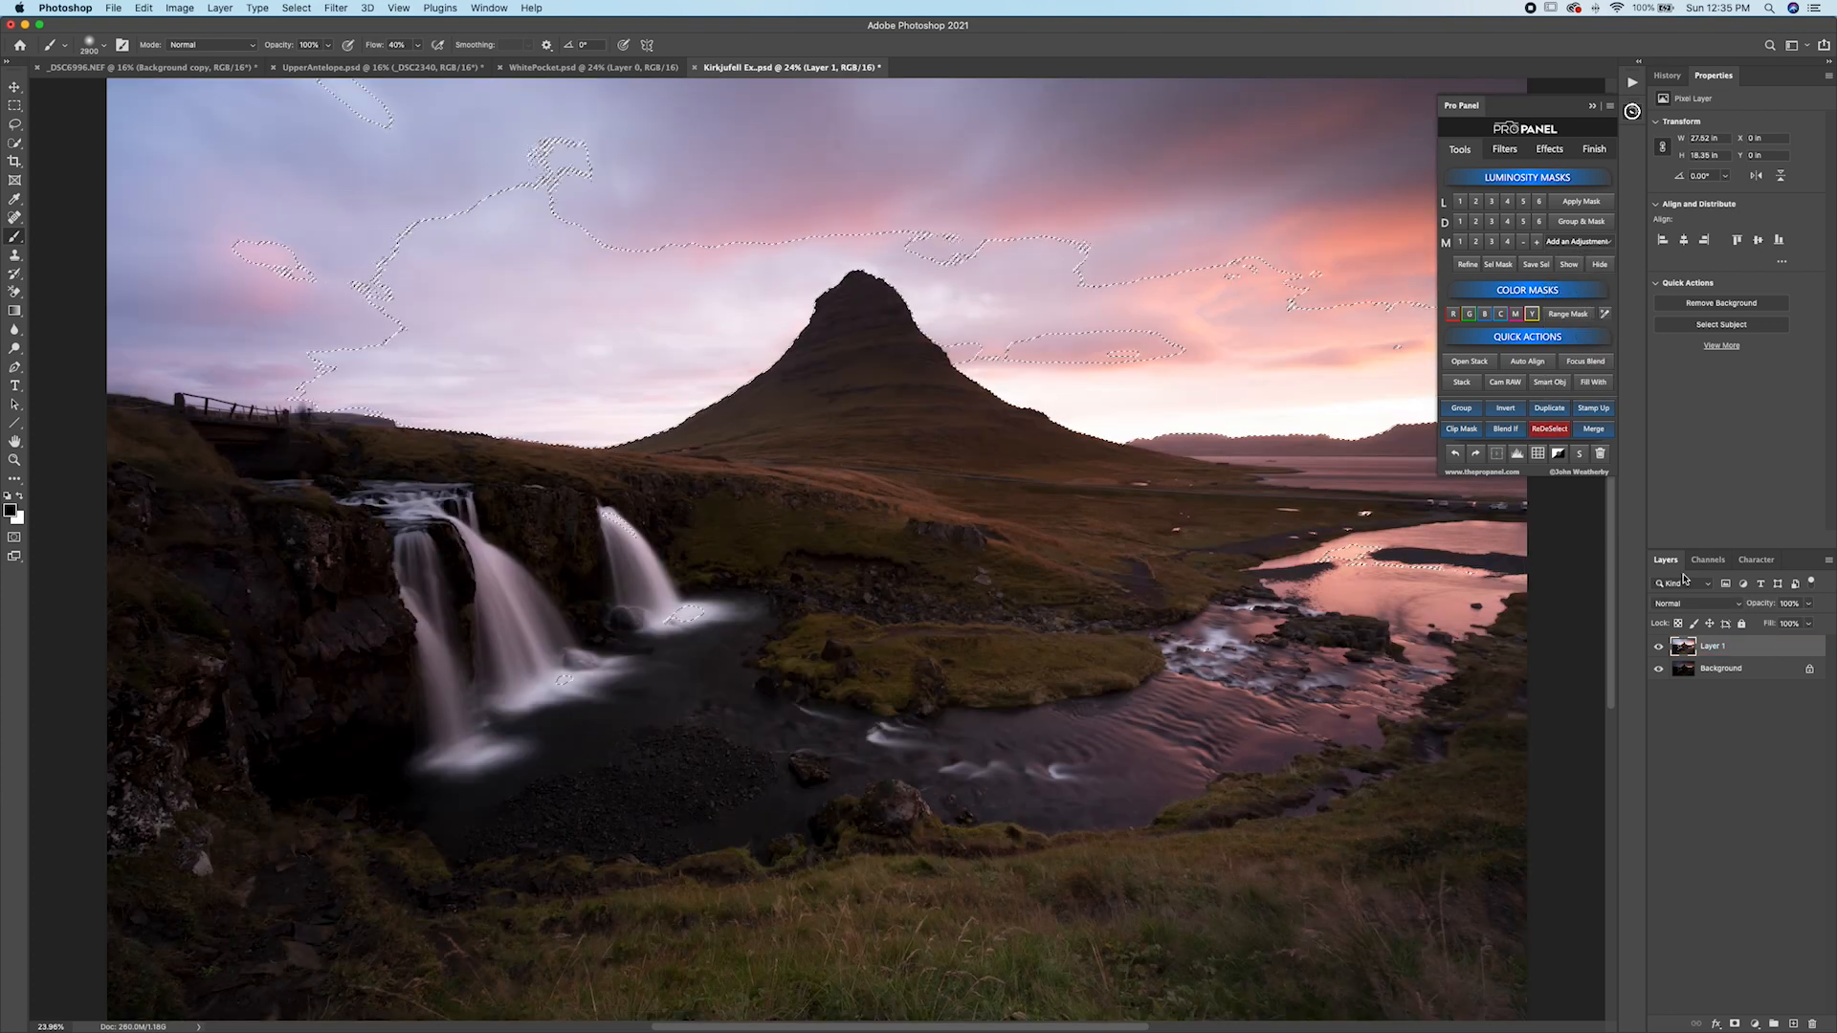
Add a layer mask to Layer 1 and paint on it through the Lights 2 selection over the sky and mountain.
left_click(1555, 432)
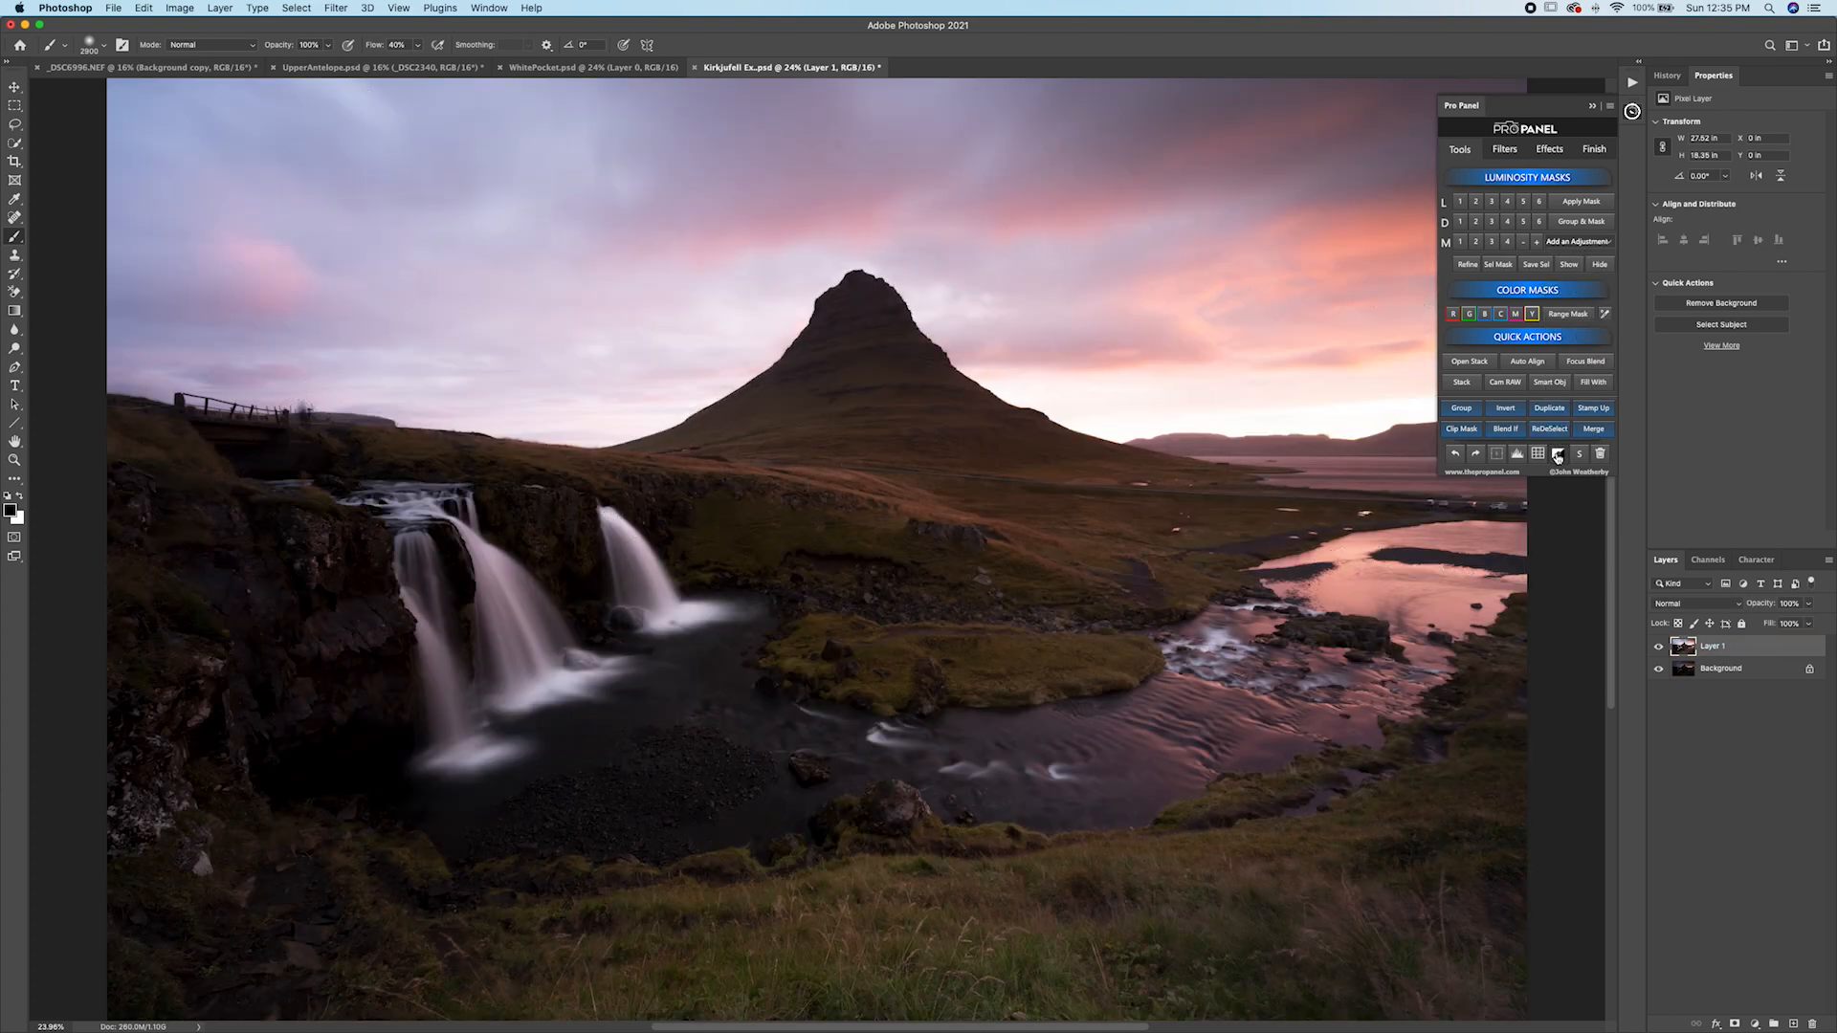
left_click(1558, 455)
left_click(1555, 429)
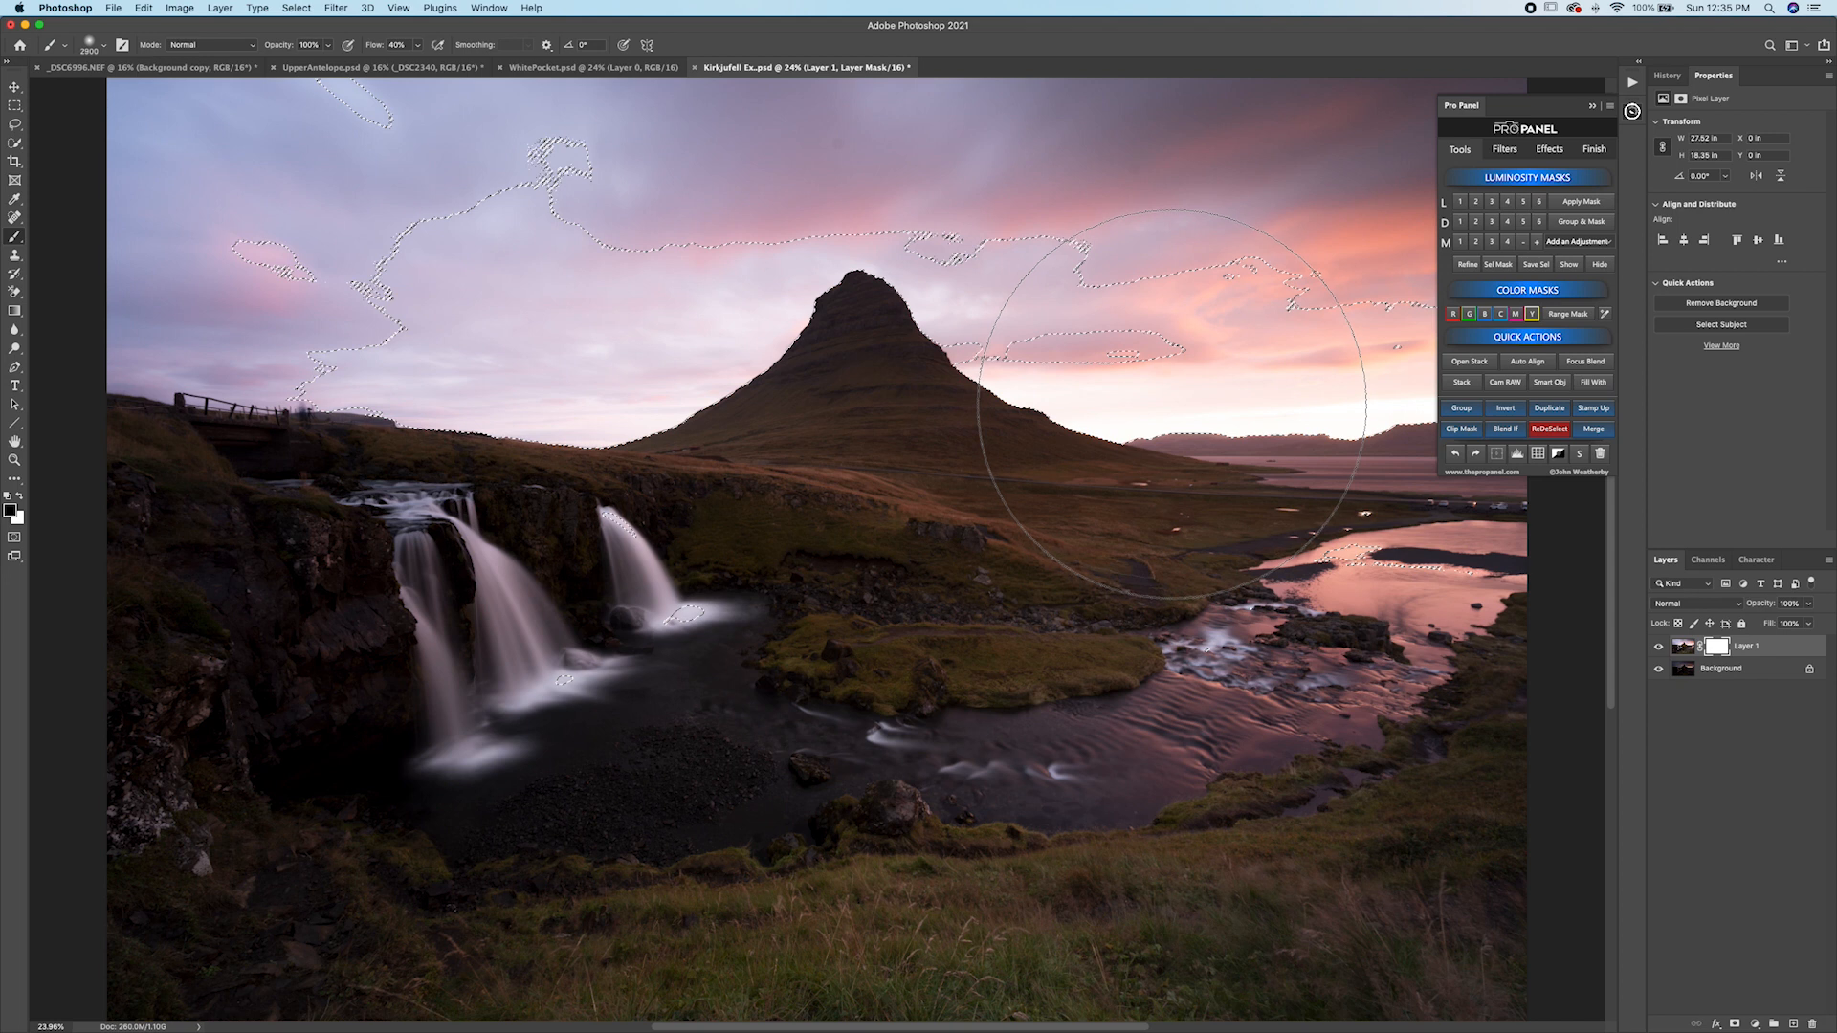
left_click_drag(1167, 401, 858, 428)
mouse_move(936, 381)
left_mouse_down()
mouse_move(1132, 417)
mouse_move(1134, 380)
mouse_move(836, 389)
mouse_move(472, 248)
mouse_move(605, 386)
mouse_move(931, 443)
left_mouse_up()
mouse_move(699, 416)
left_mouse_down()
mouse_move(504, 405)
mouse_move(493, 257)
mouse_move(833, 381)
left_mouse_up()
left_click_drag(926, 438, 677, 459)
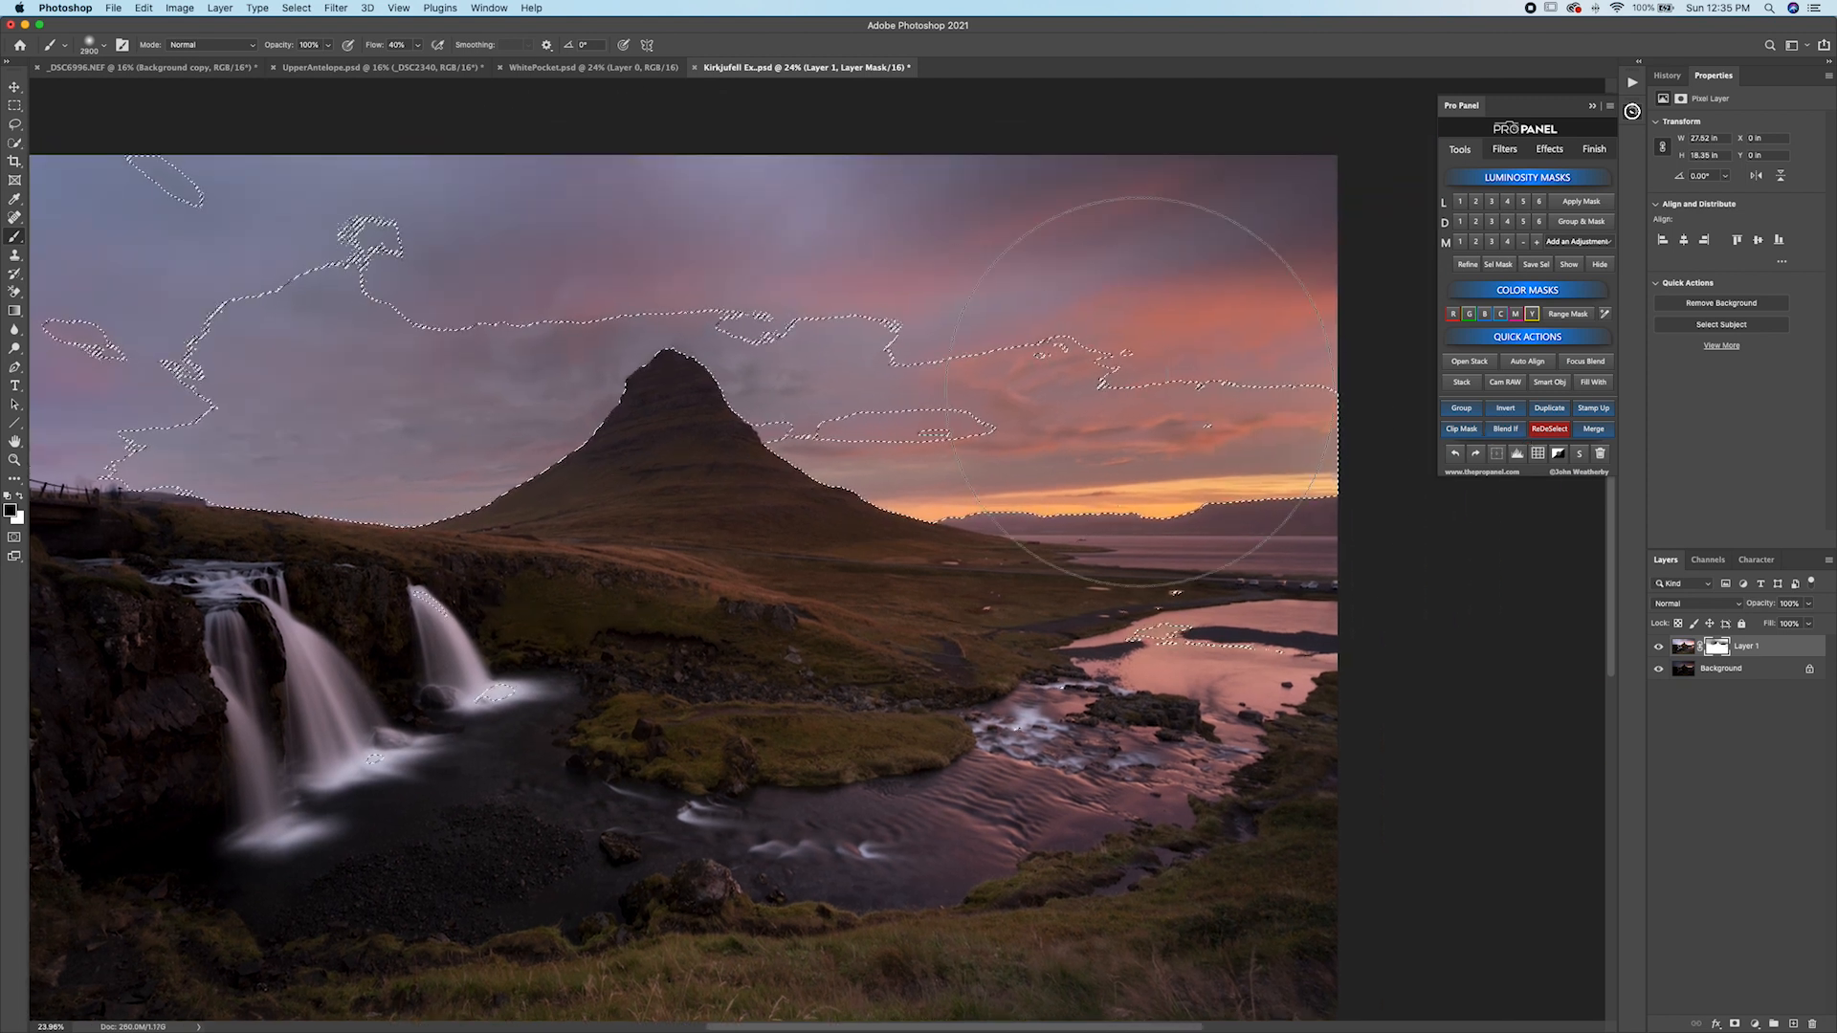
Add a Curves adjustment above Background from the Pro Panel and lift the curve to brighten the image.
left_click(1754, 670)
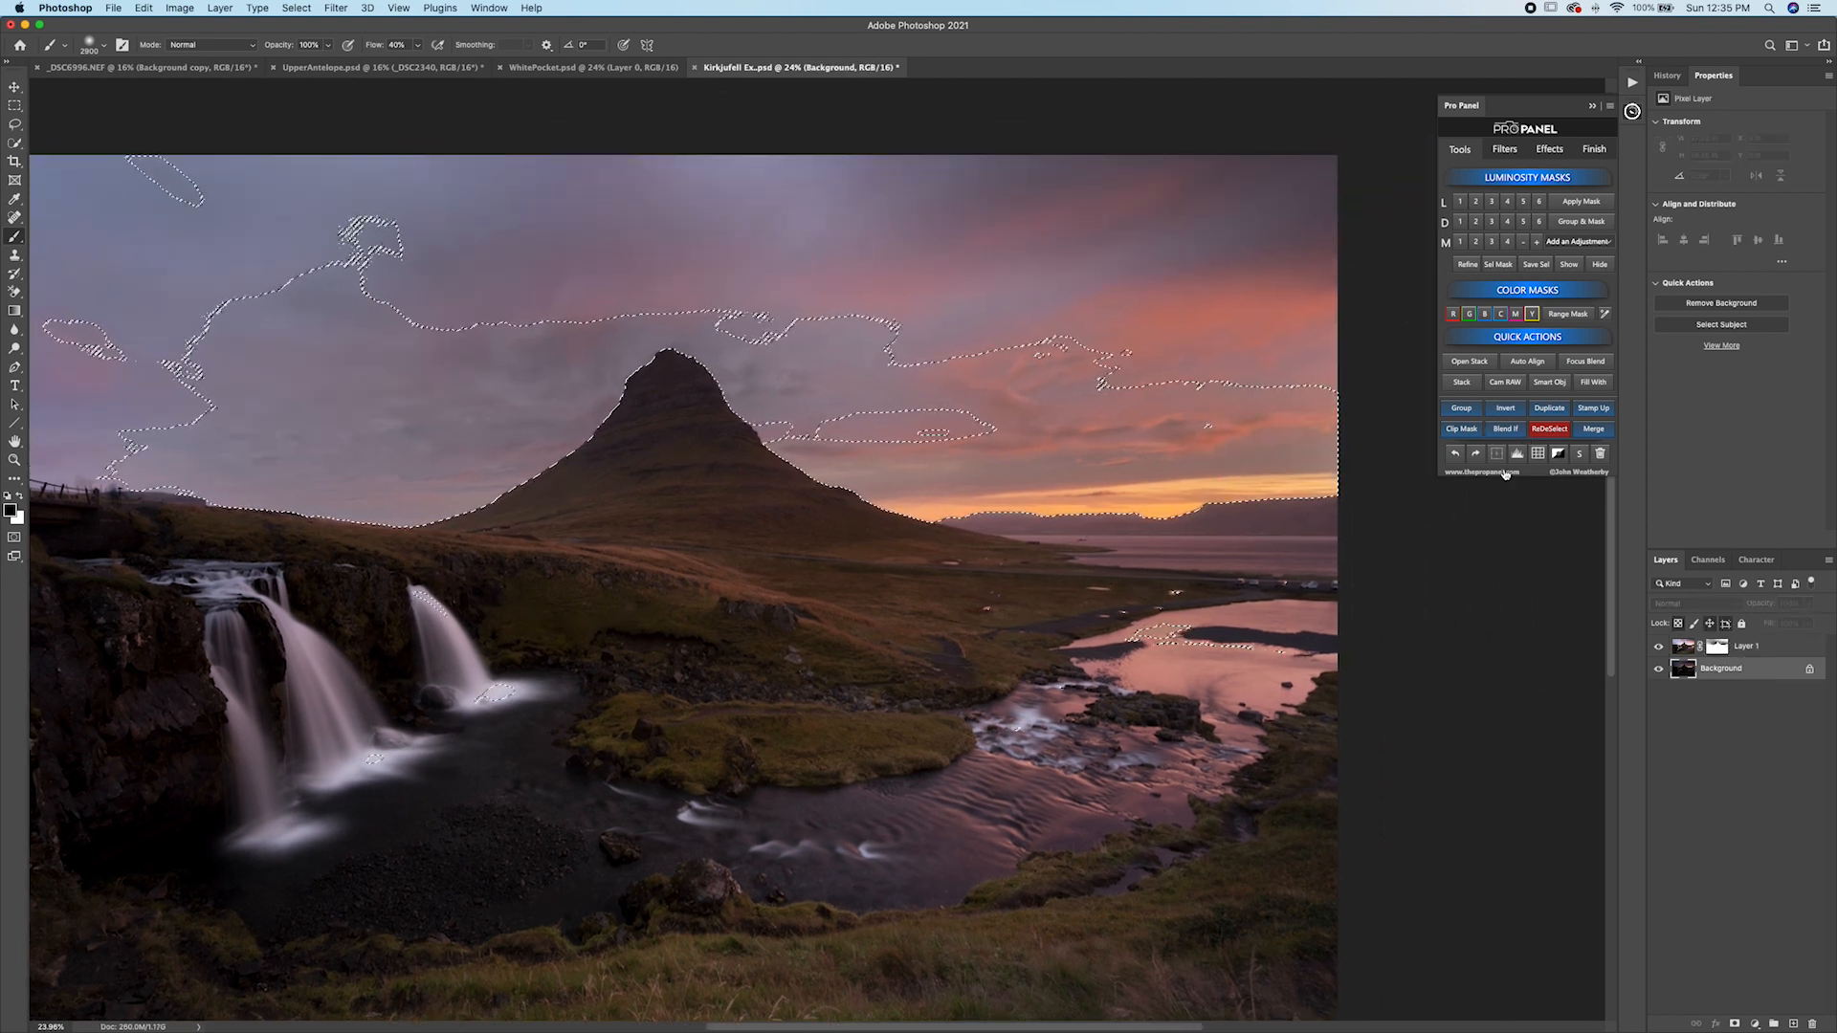
left_click(1547, 433)
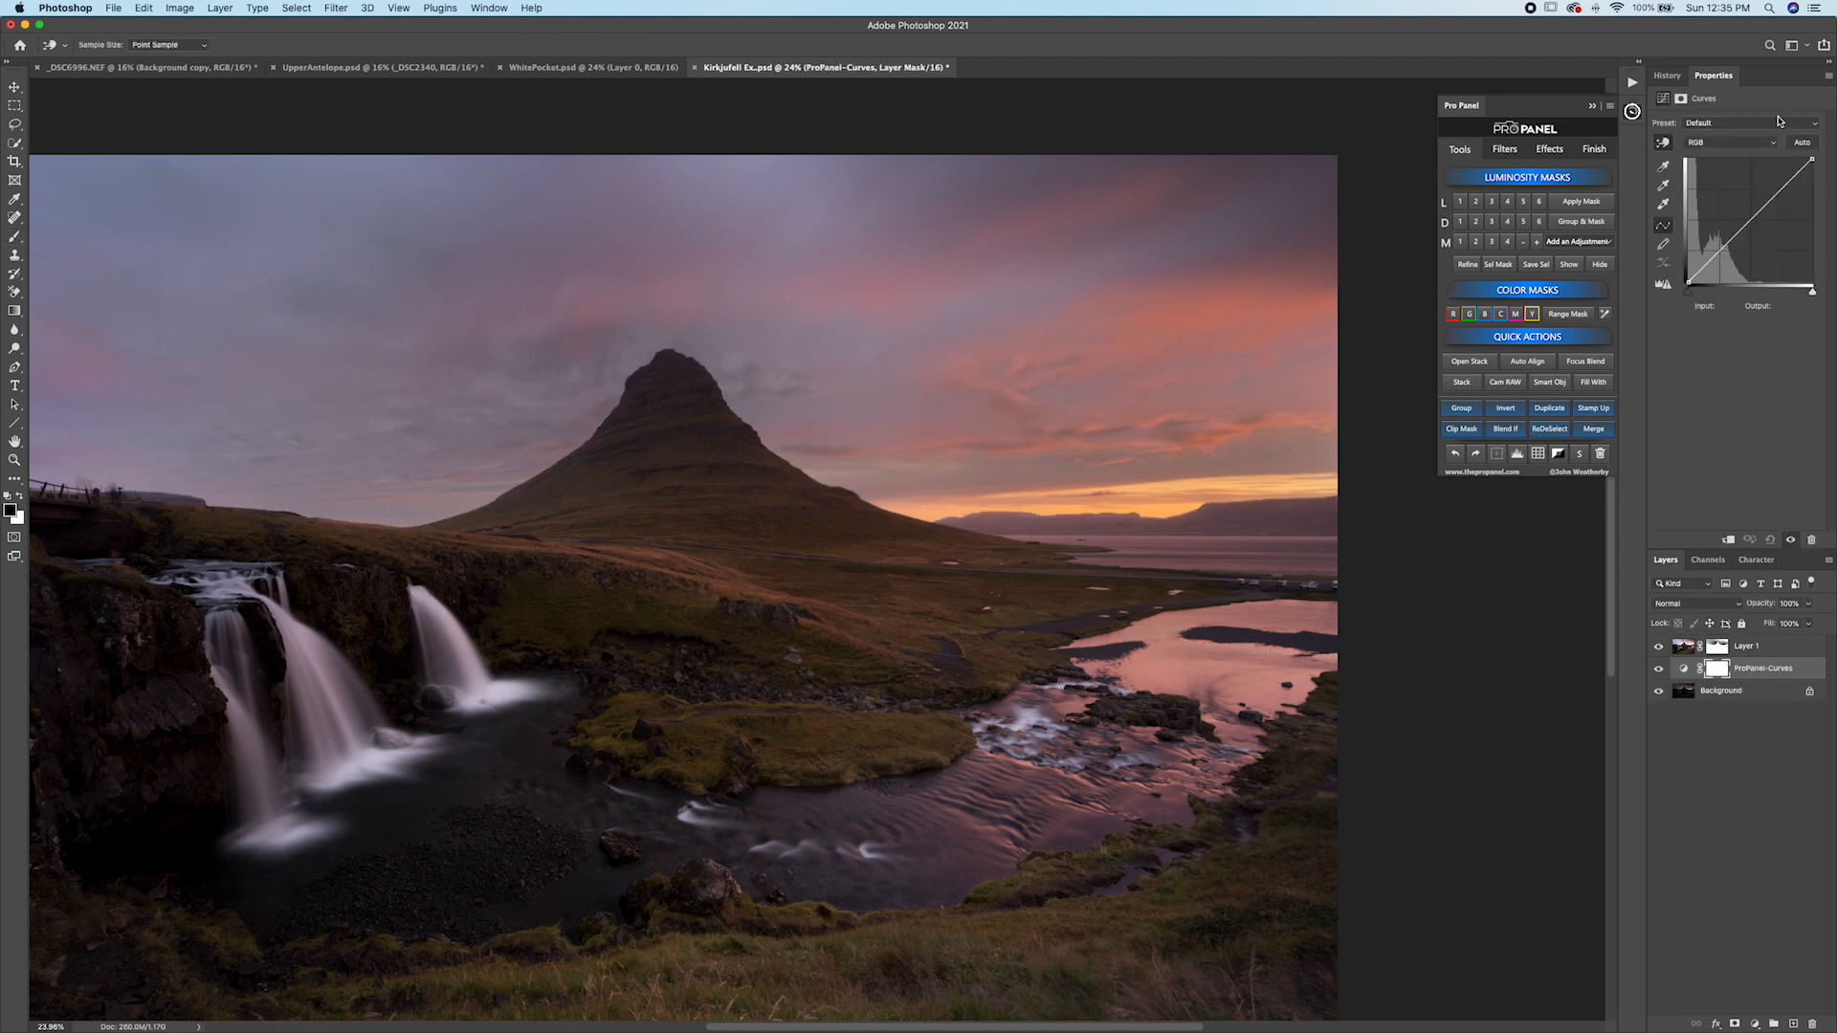
left_click_drag(1739, 227, 1723, 219)
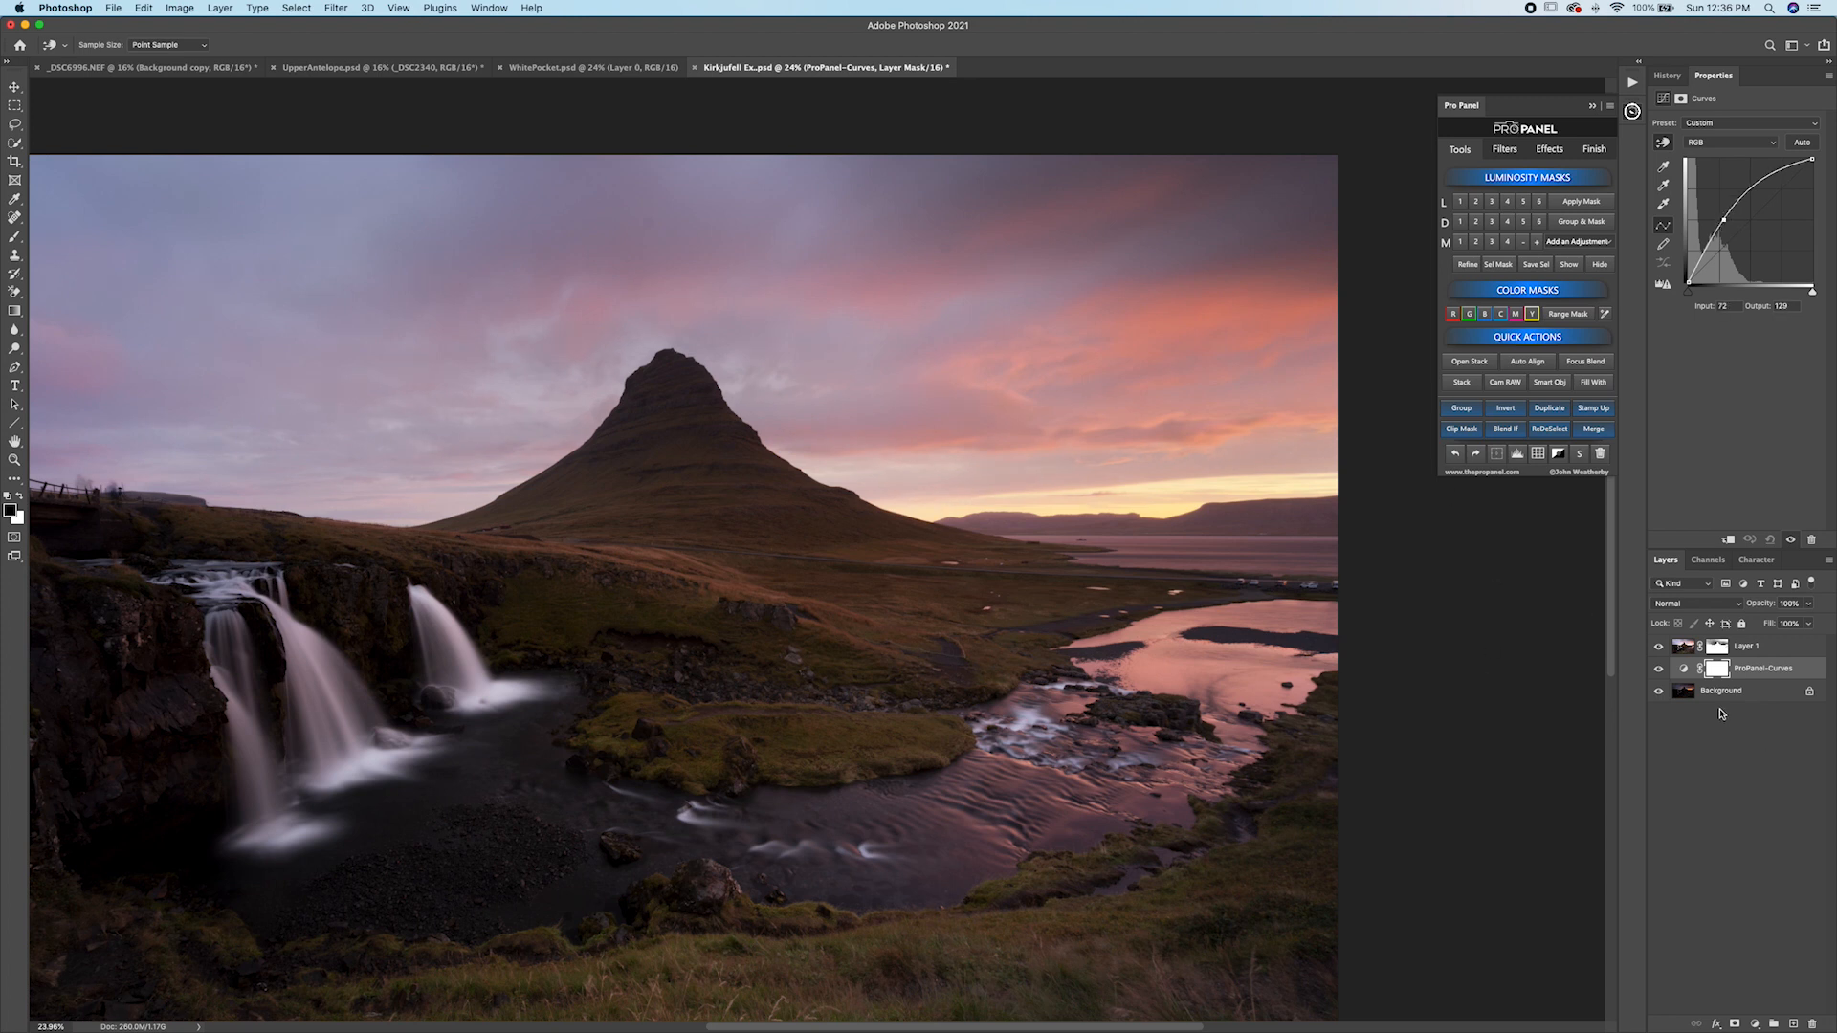
Disable and re-enable Layer 1's mask to compare the blend.
key("b")
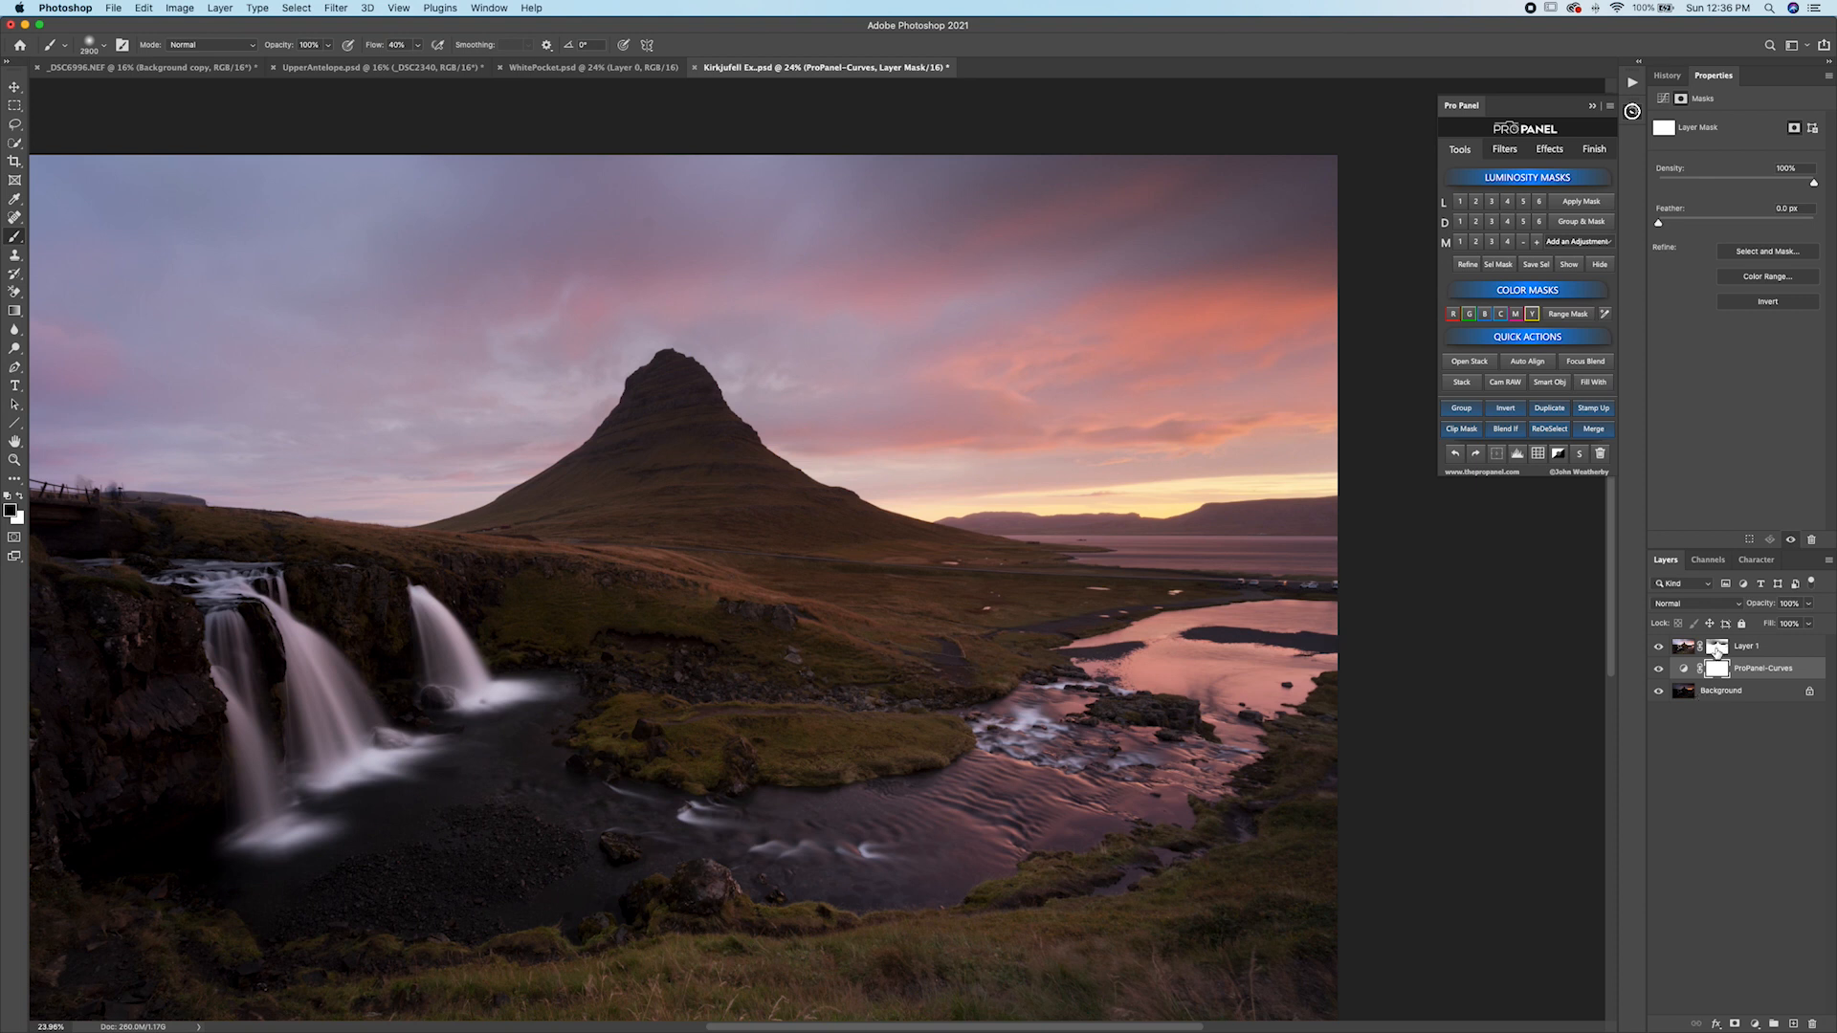
left_click(1718, 647, "shift")
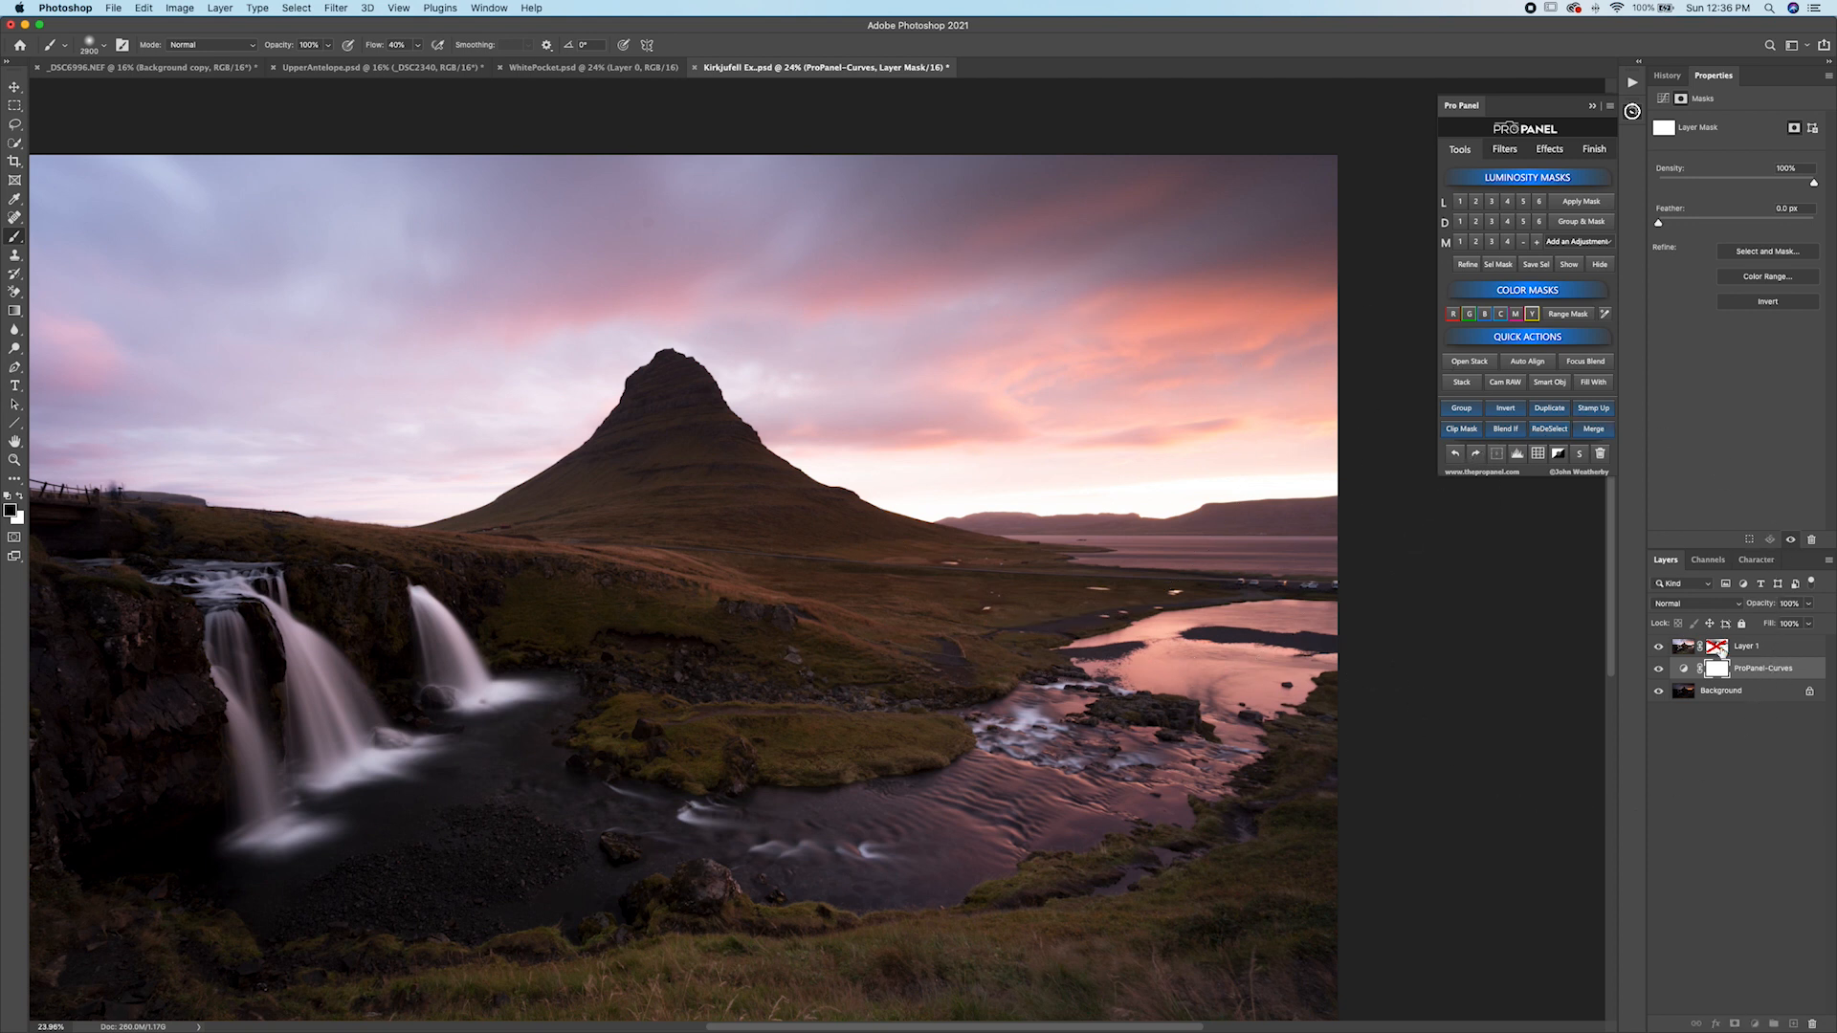
left_click(1717, 648, "shift")
Stamp the visible layers into a new merged layer on top and hide it.
left_click(1775, 649)
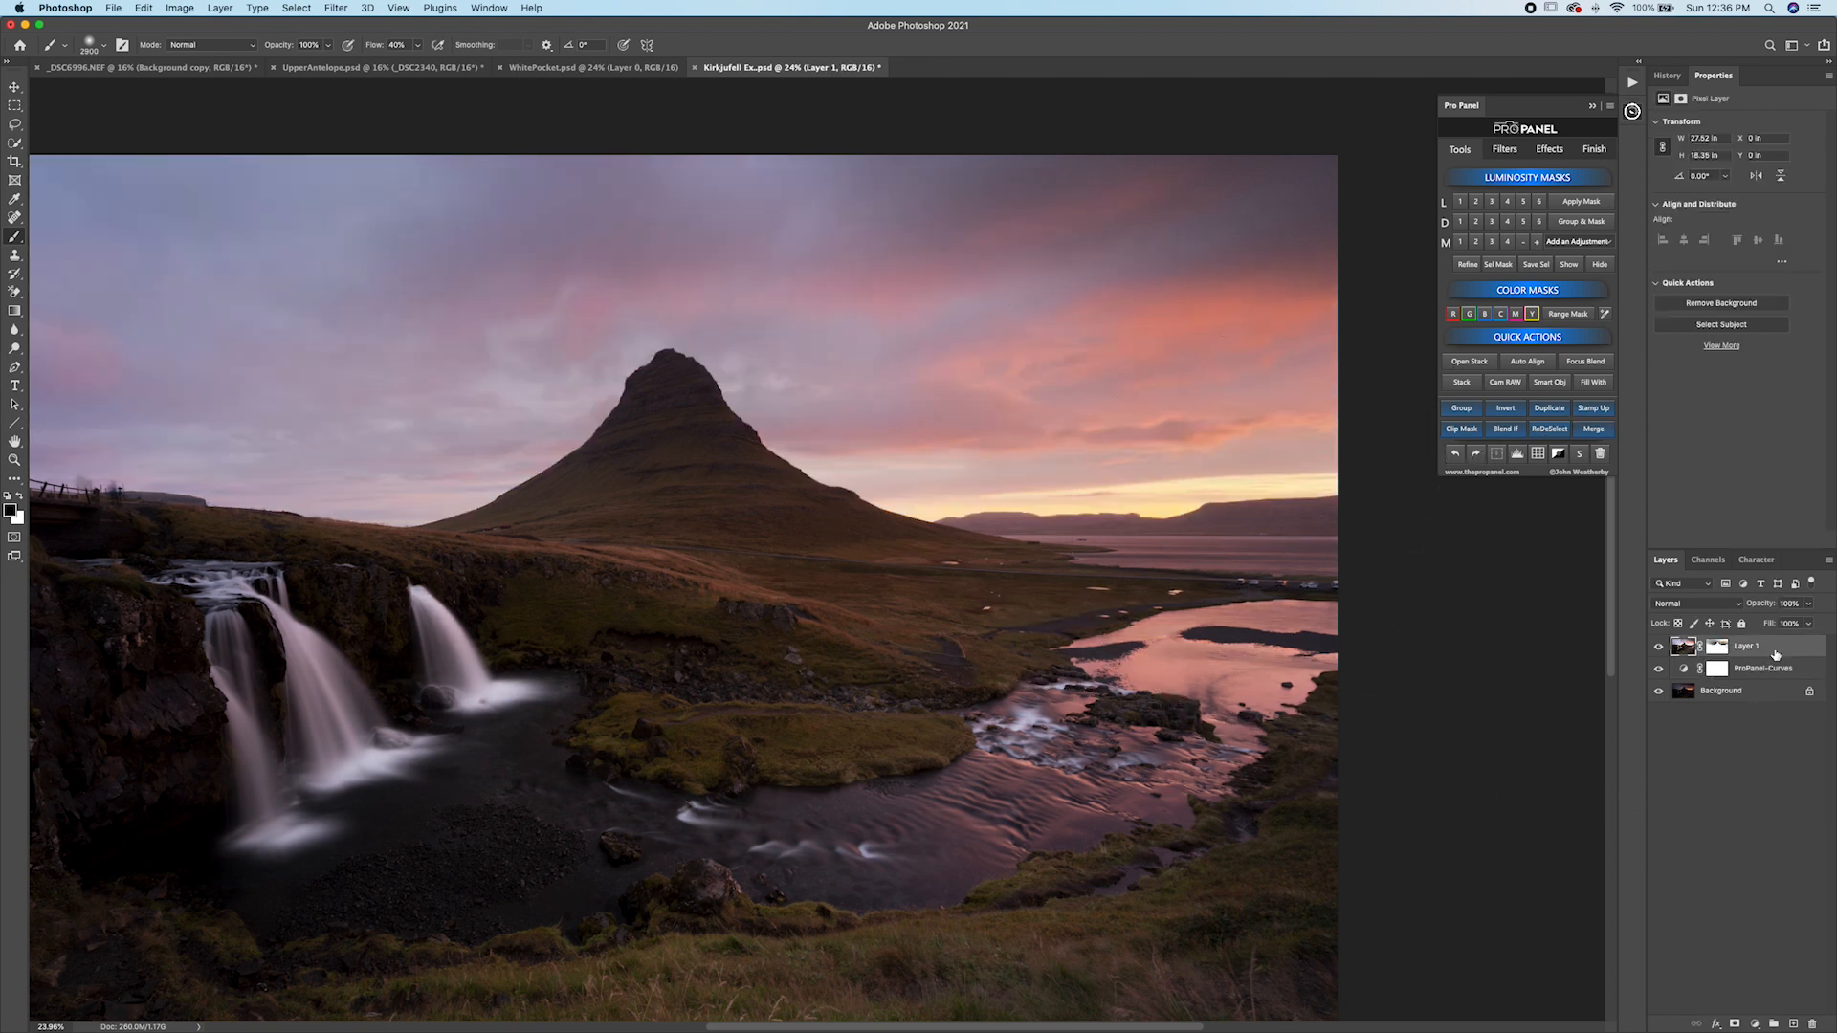
left_click(1593, 409)
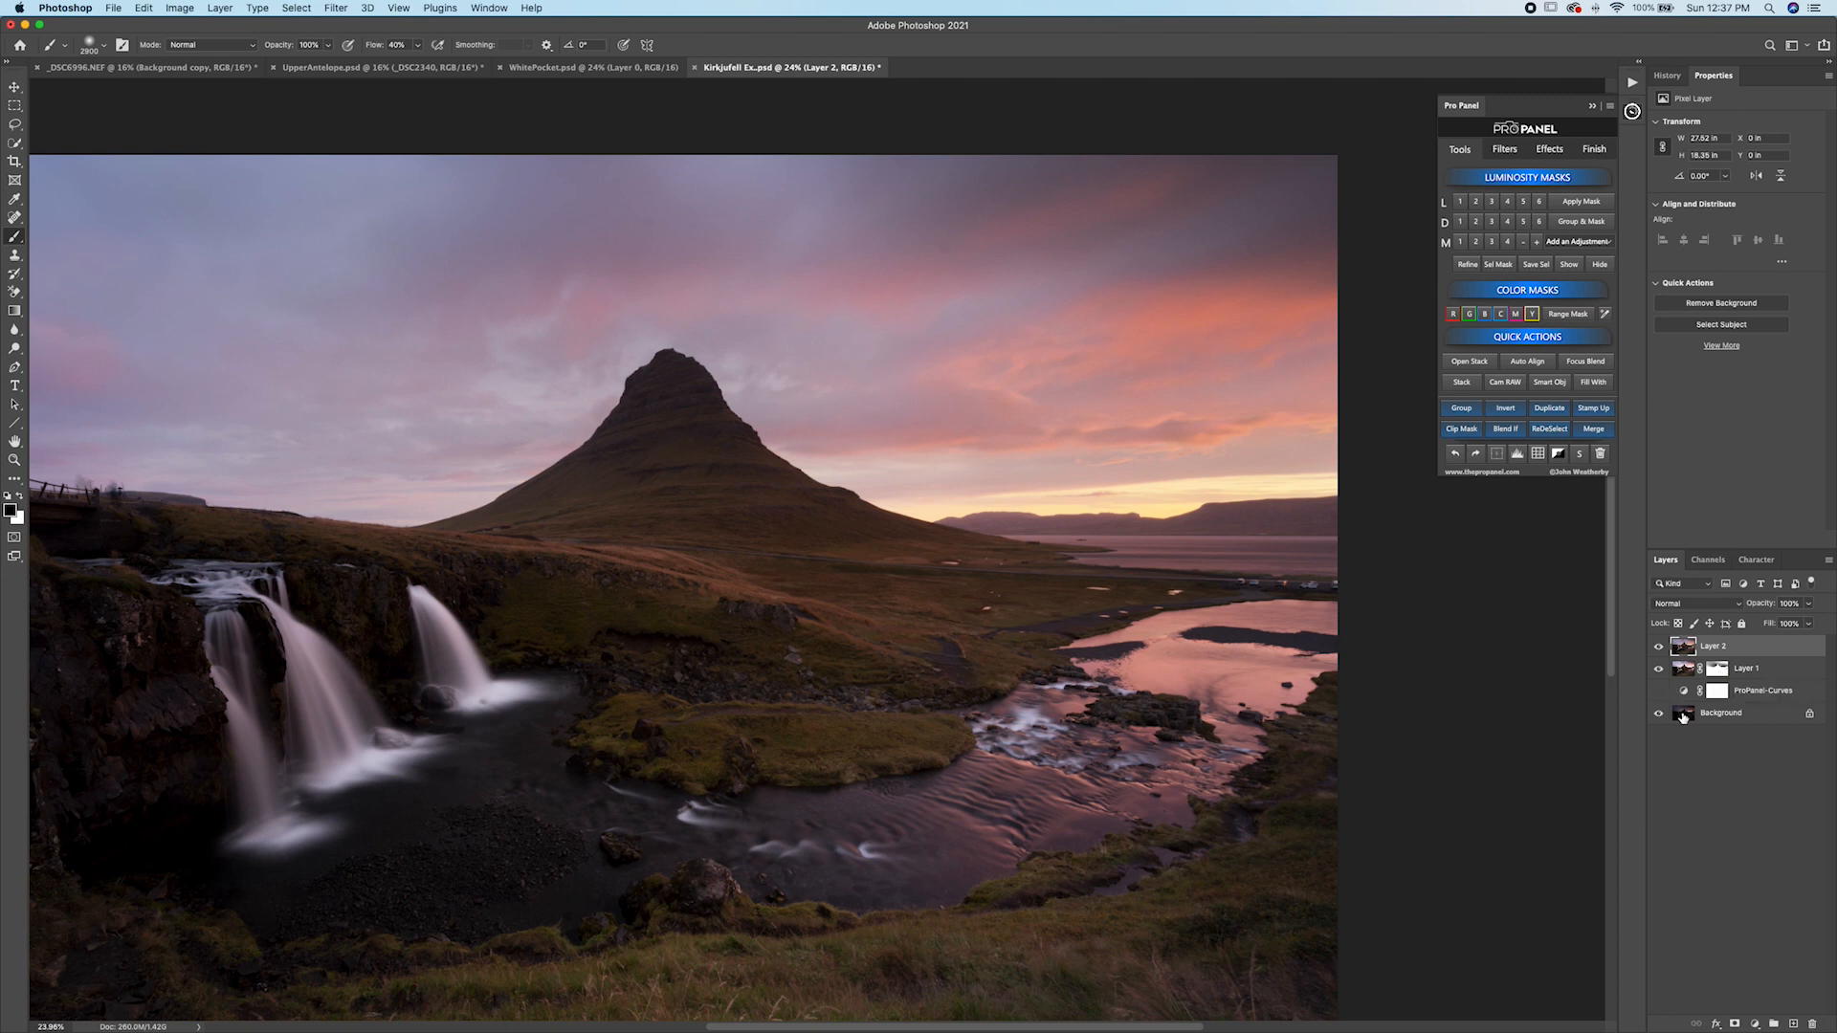
left_click(1658, 648)
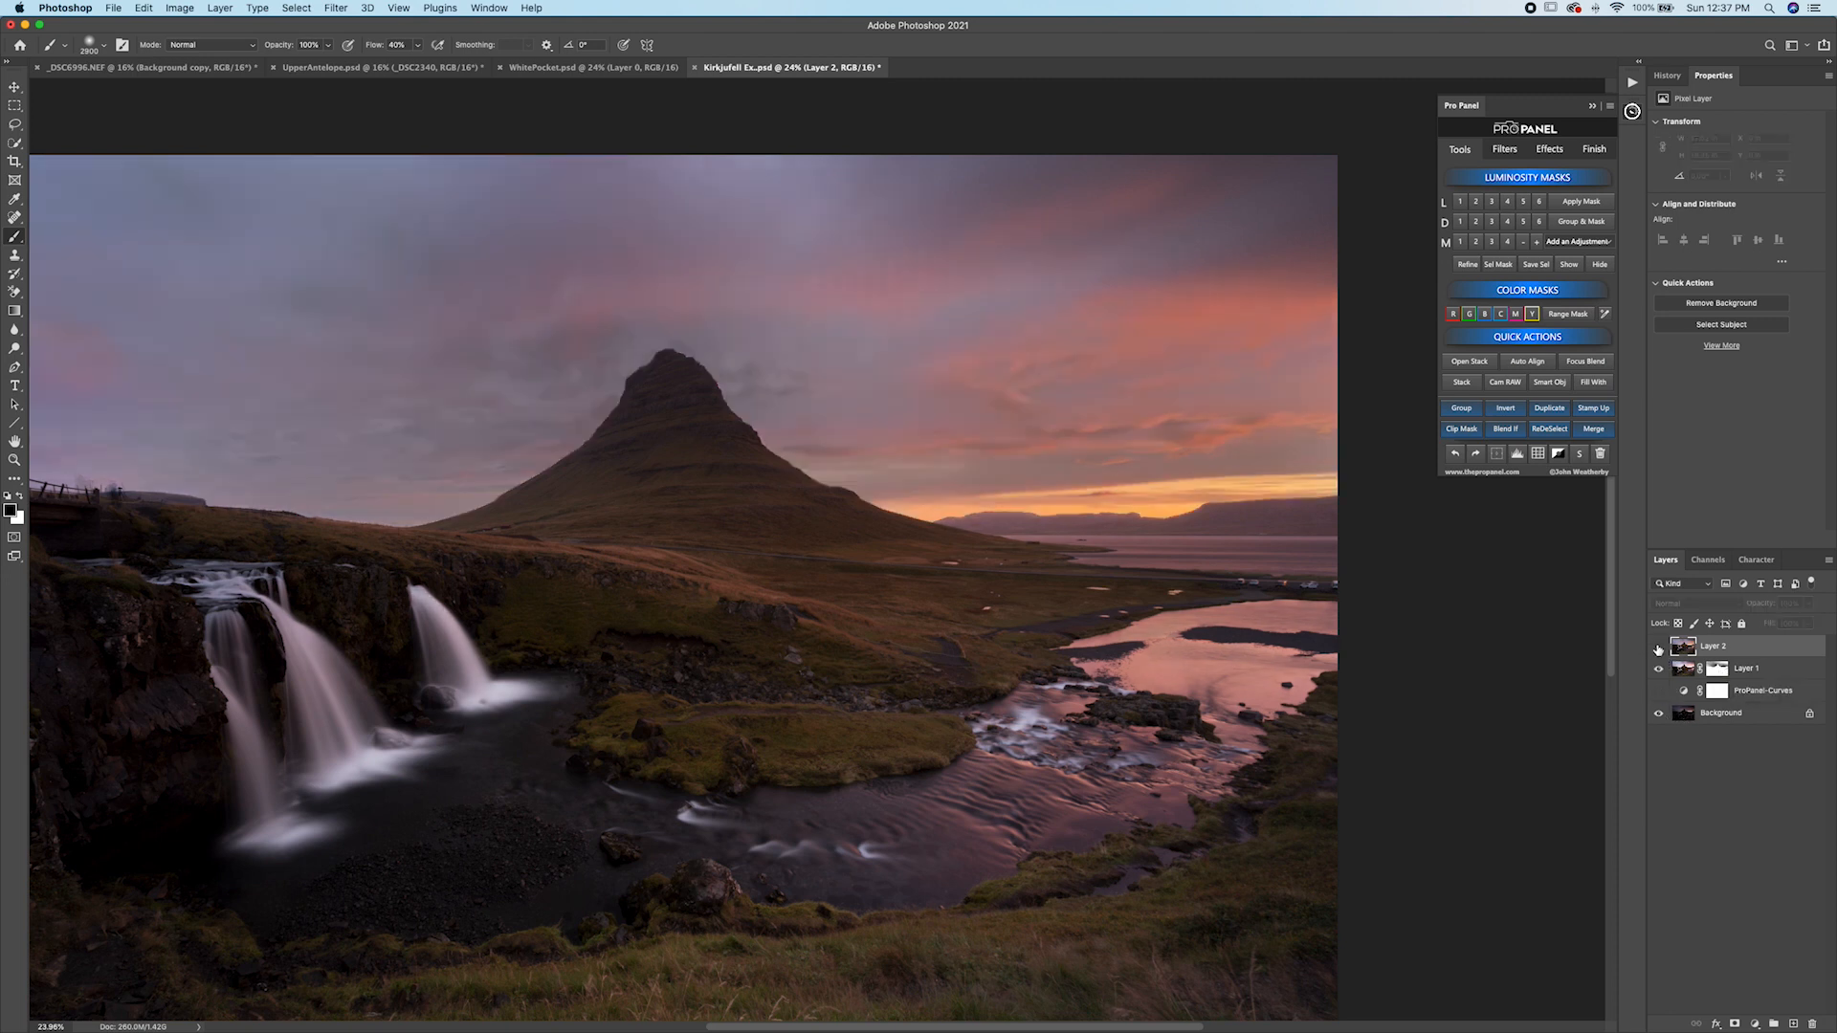
Open the Background layer in Camera Raw and set Exposure to +2.30 and Shadows to +50, lowering Highlights.
left_click(1684, 713)
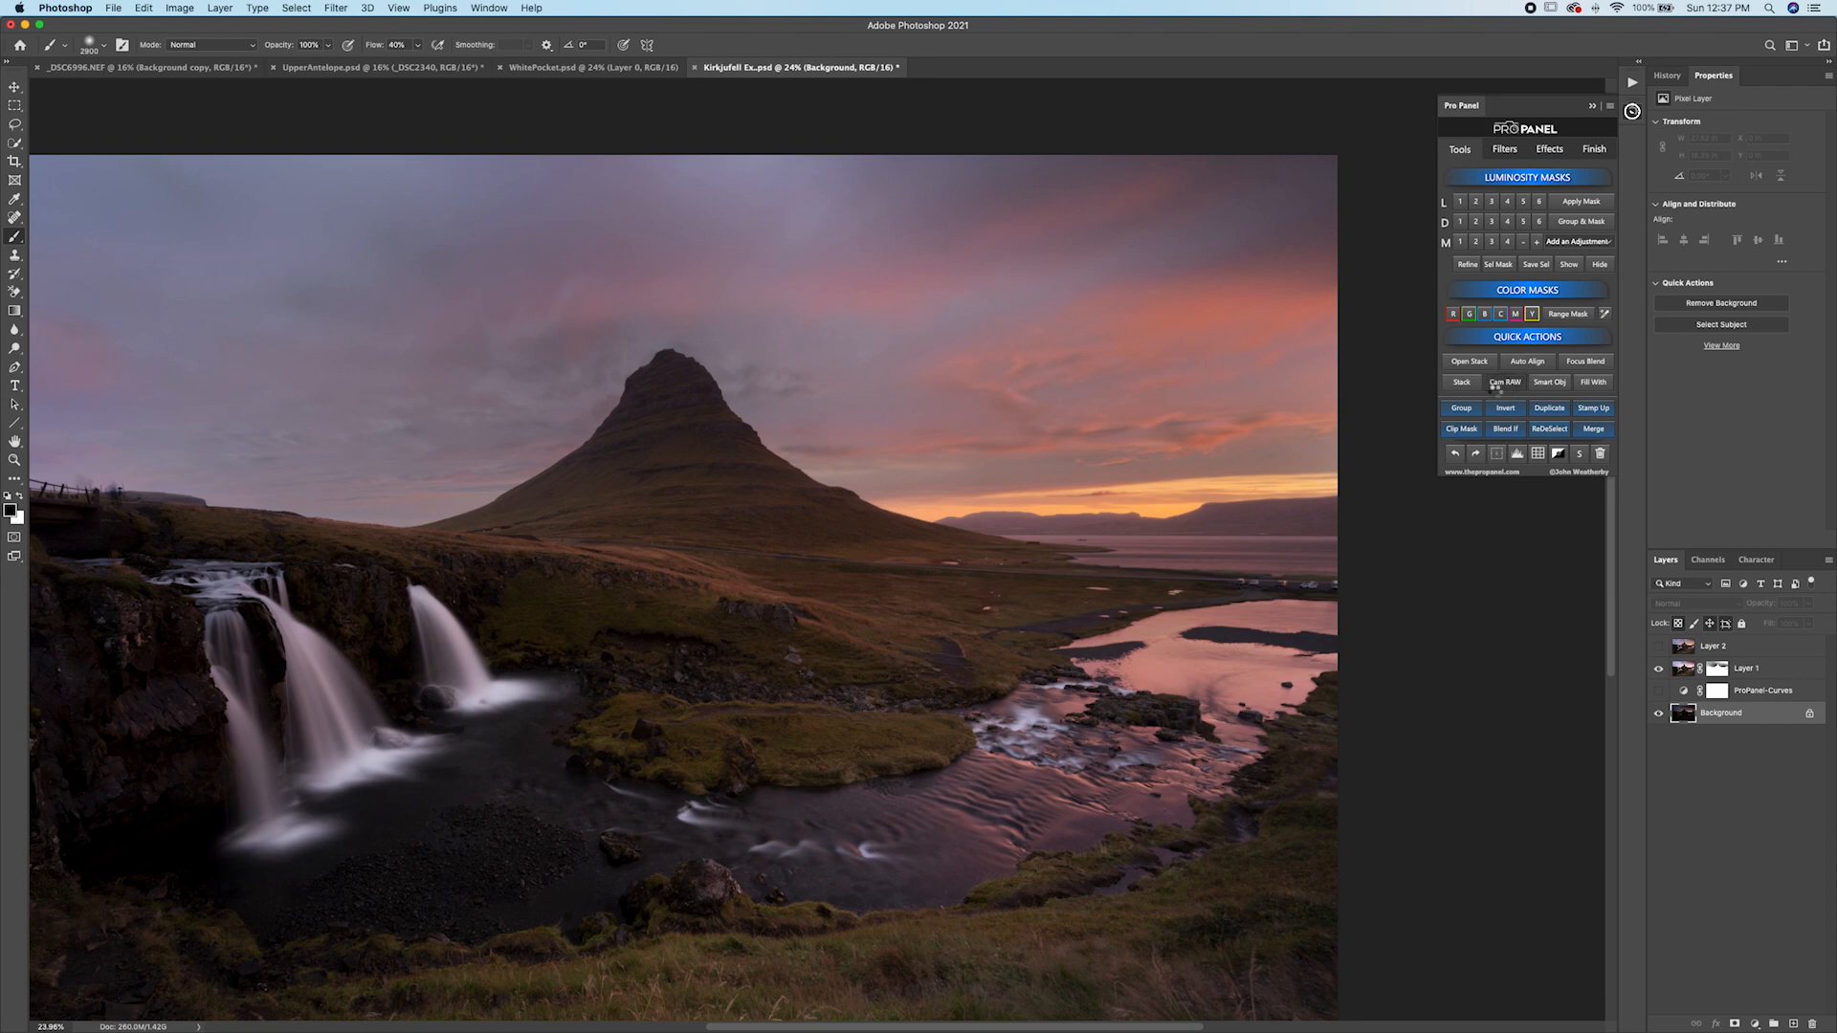
left_click(1486, 382)
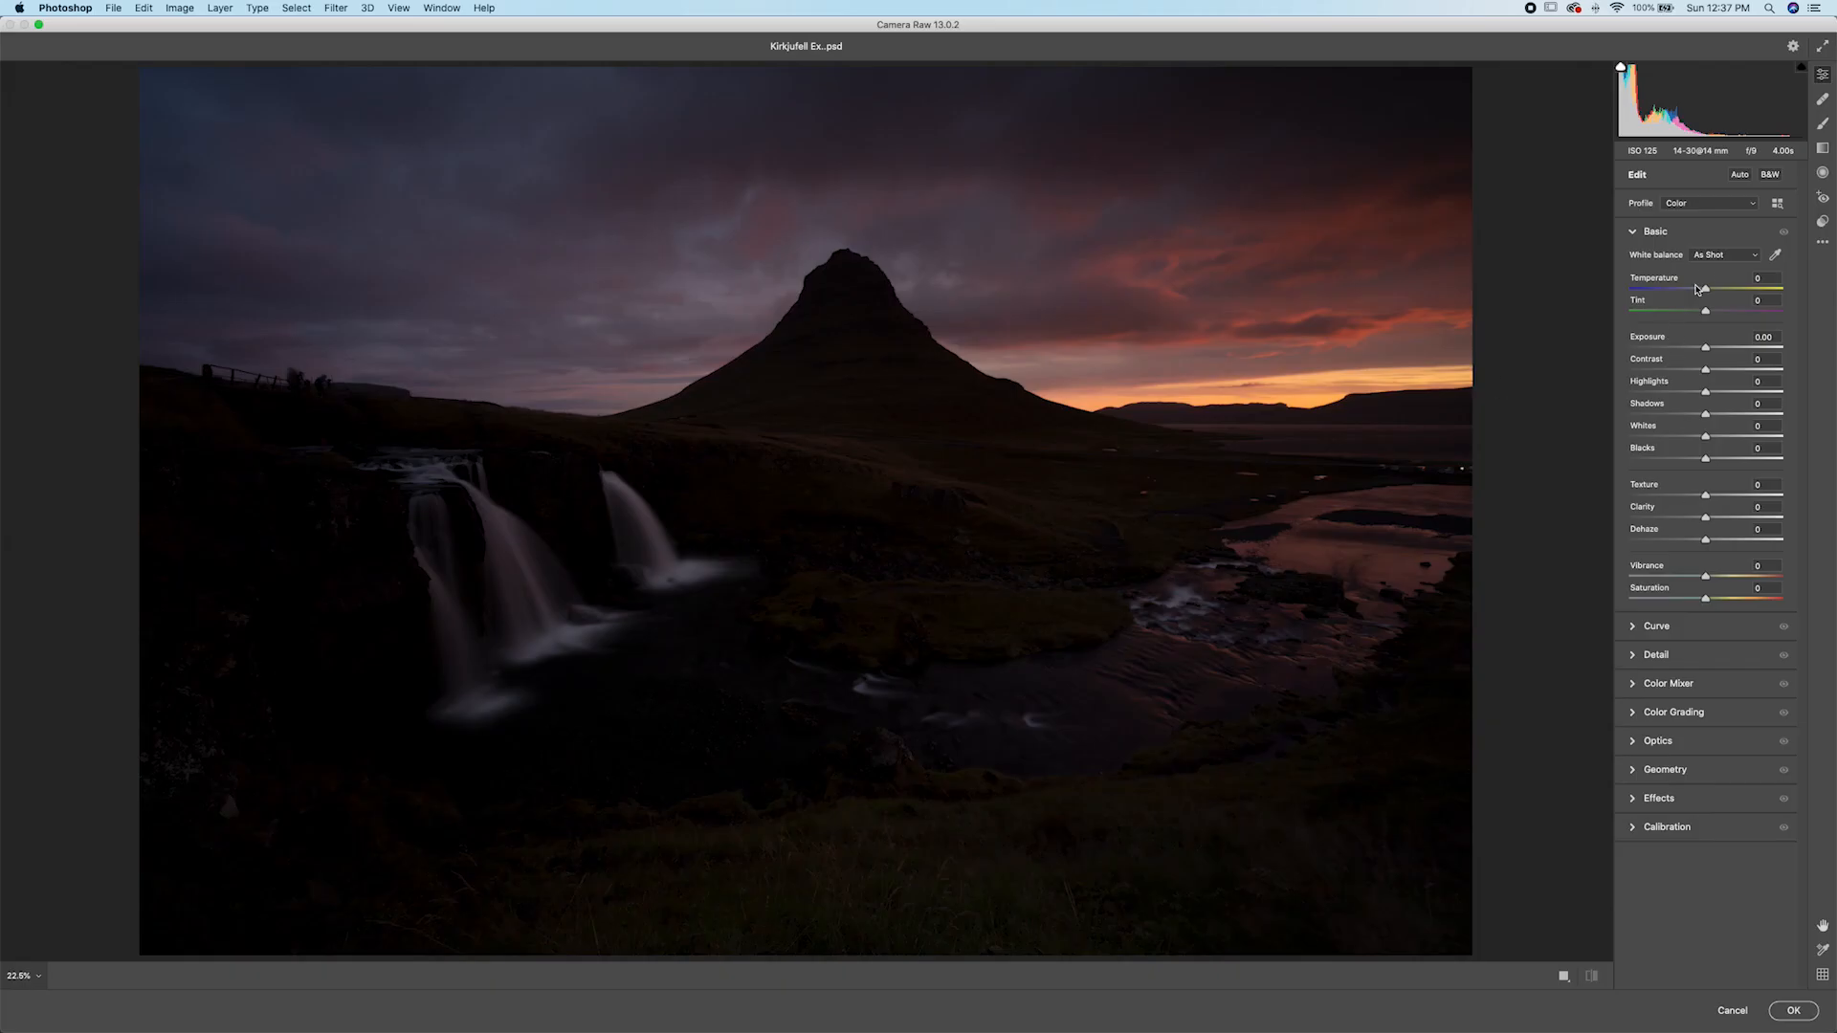
left_click_drag(1707, 350, 1745, 418)
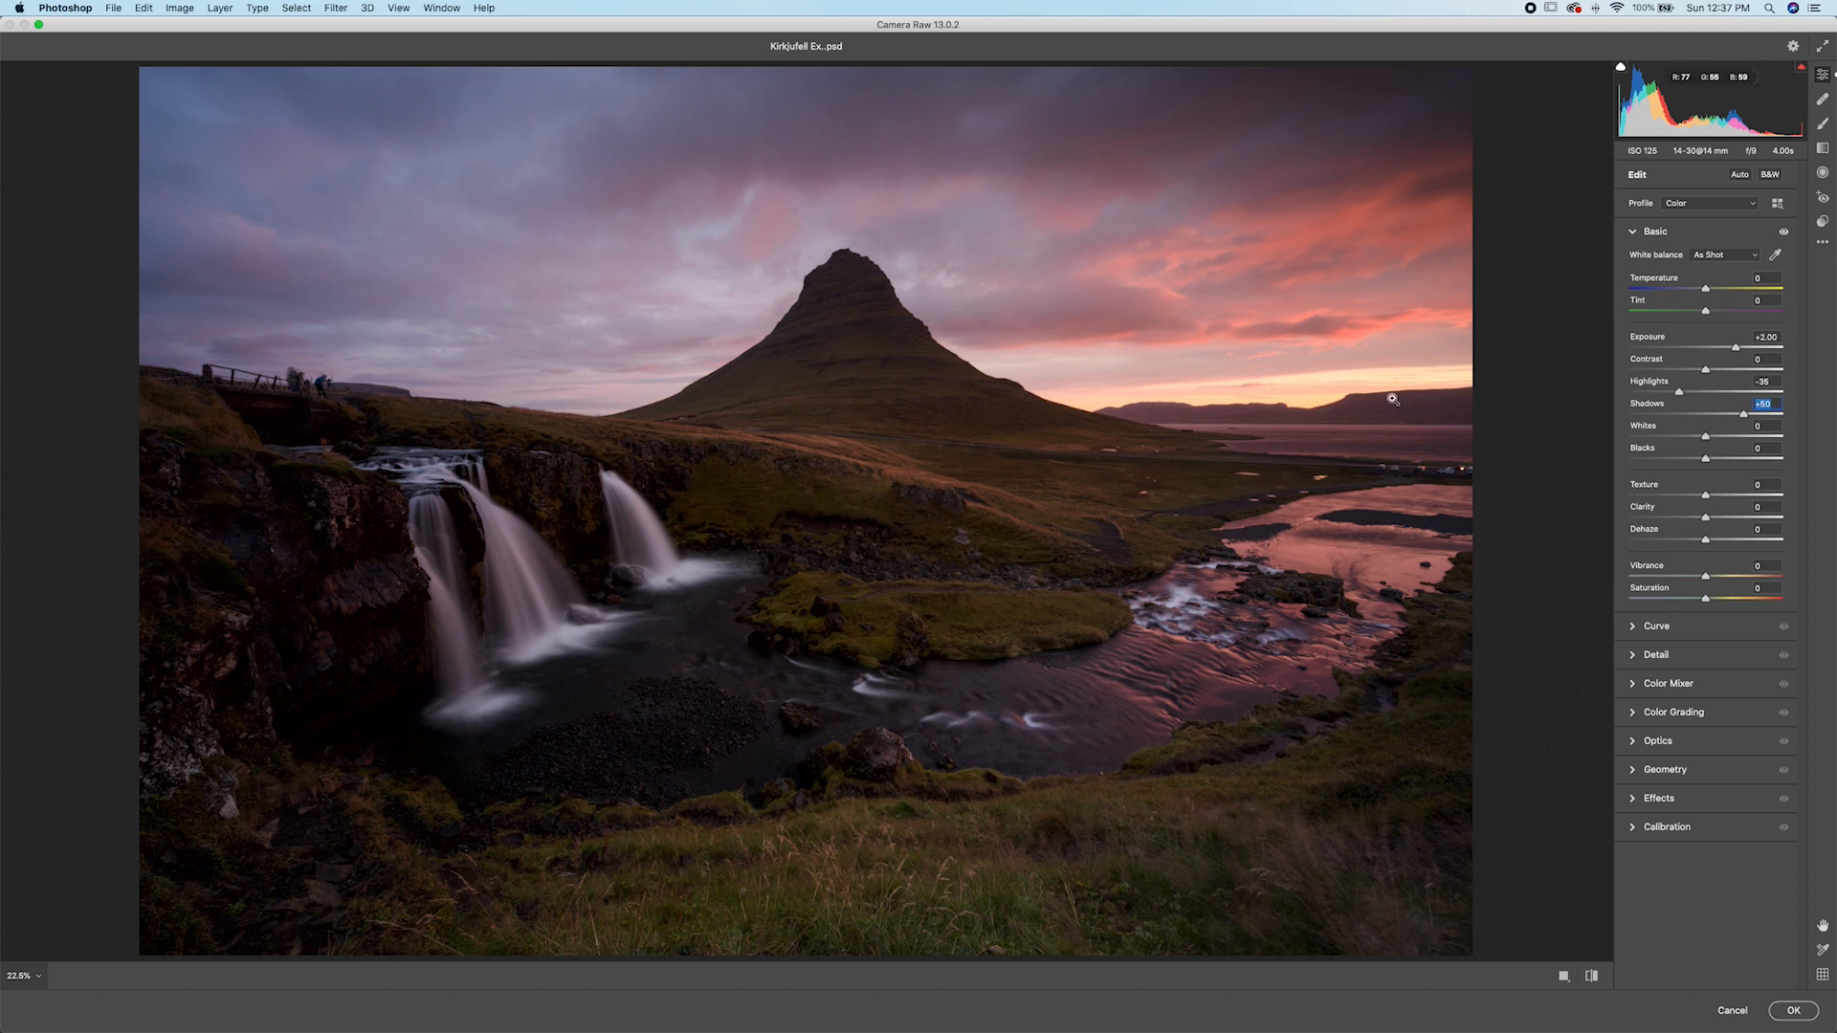
left_click_drag(1737, 348, 1743, 349)
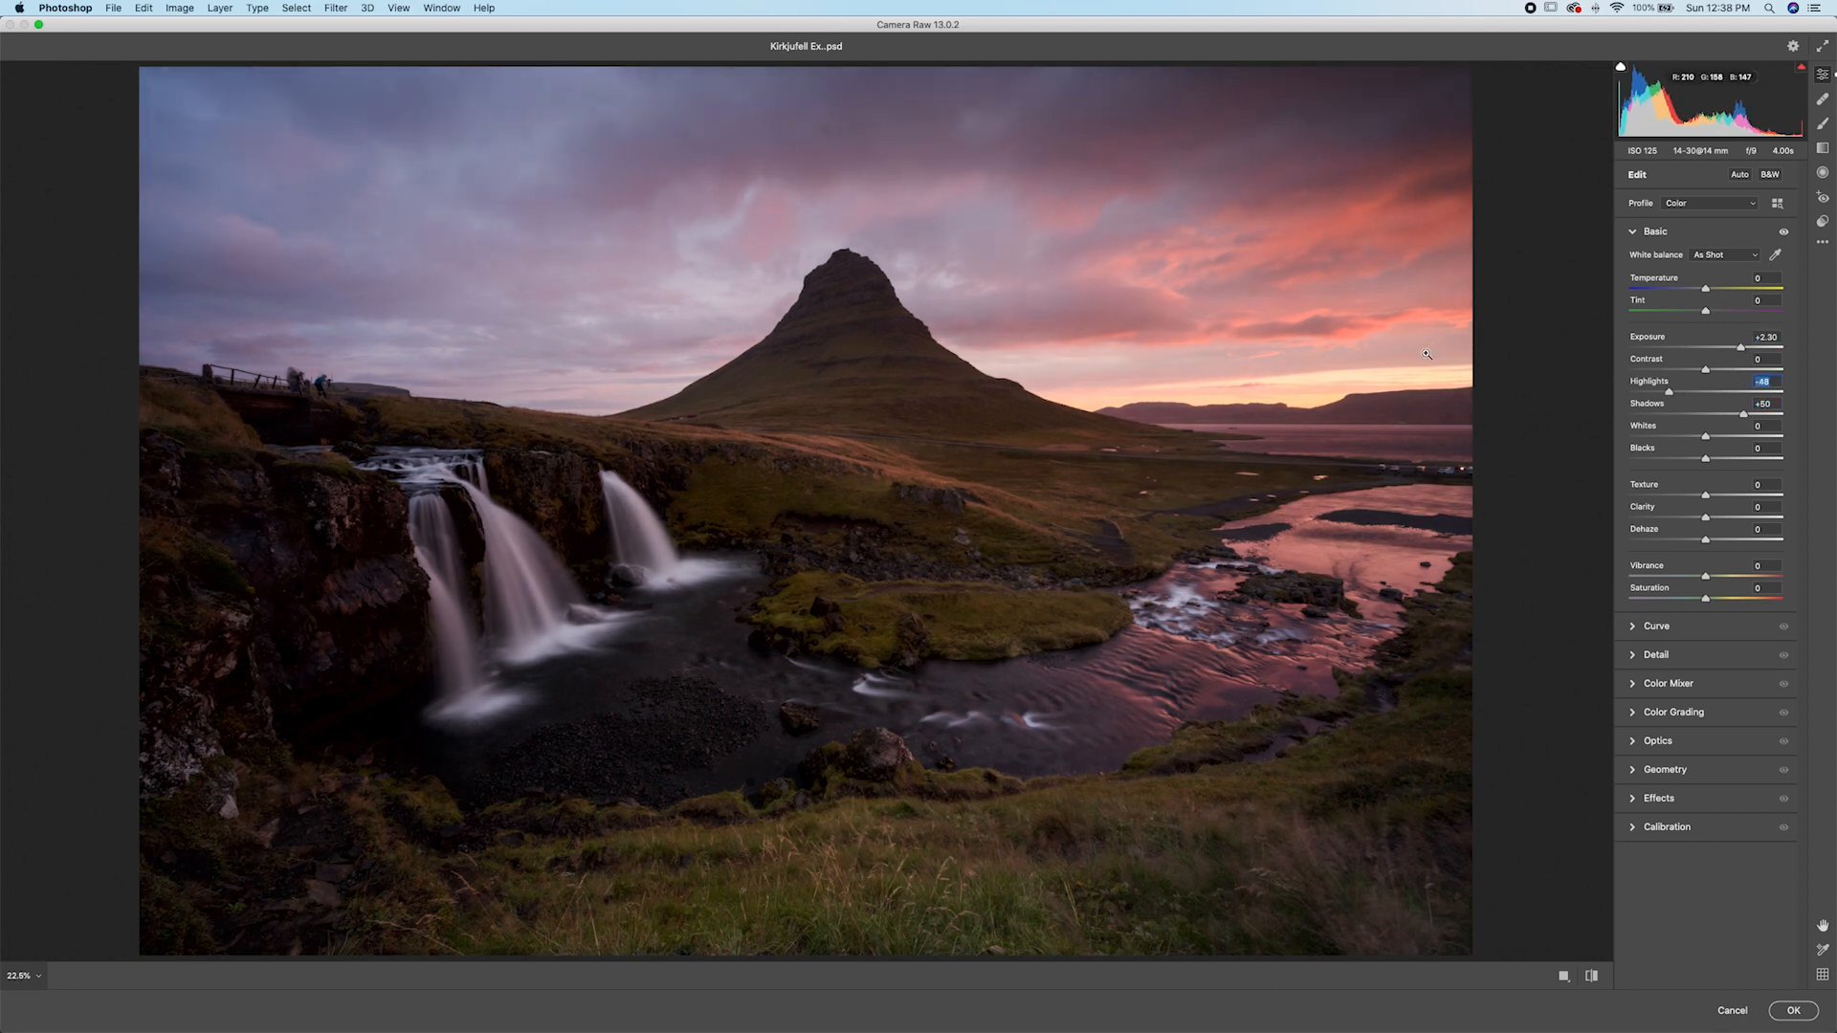
left_click_drag(1671, 392, 1663, 393)
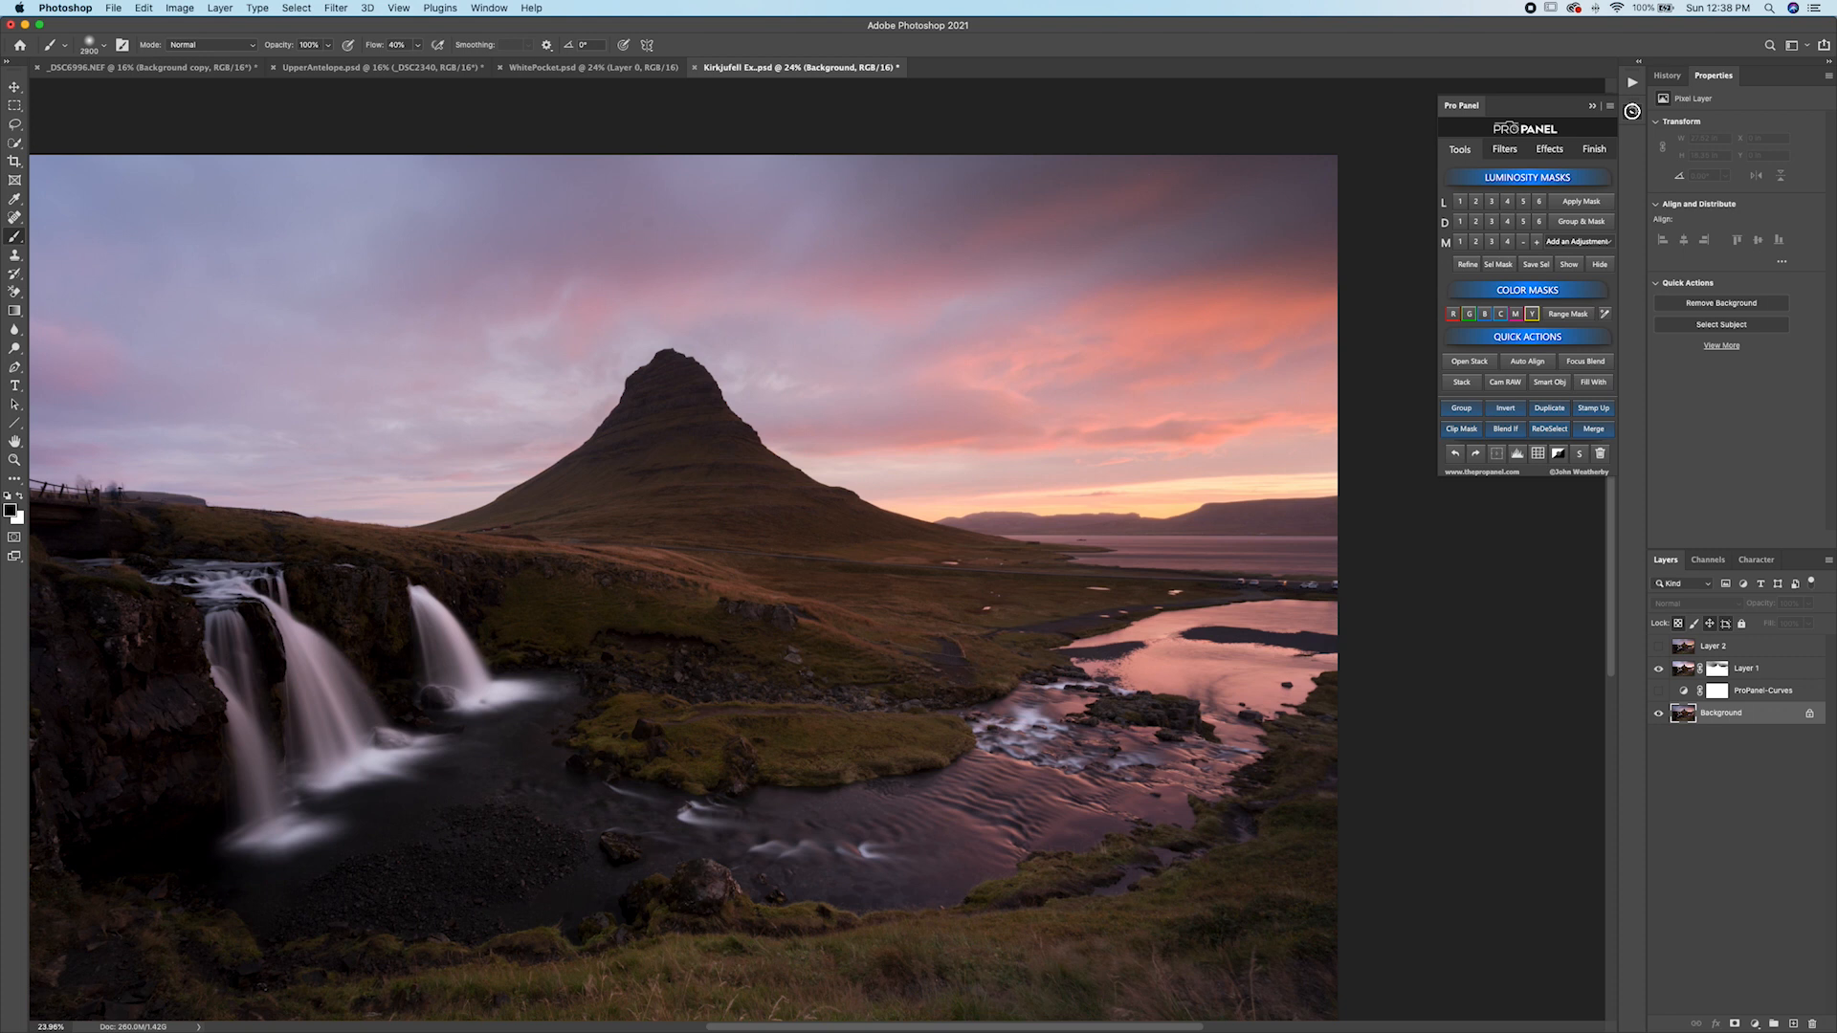
Load a Darks 5 luminosity mask from Layer 1, add a Curves adjustment through it lifting the shadows, and toggle it to compare.
scroll(1177, 413, "up", 3)
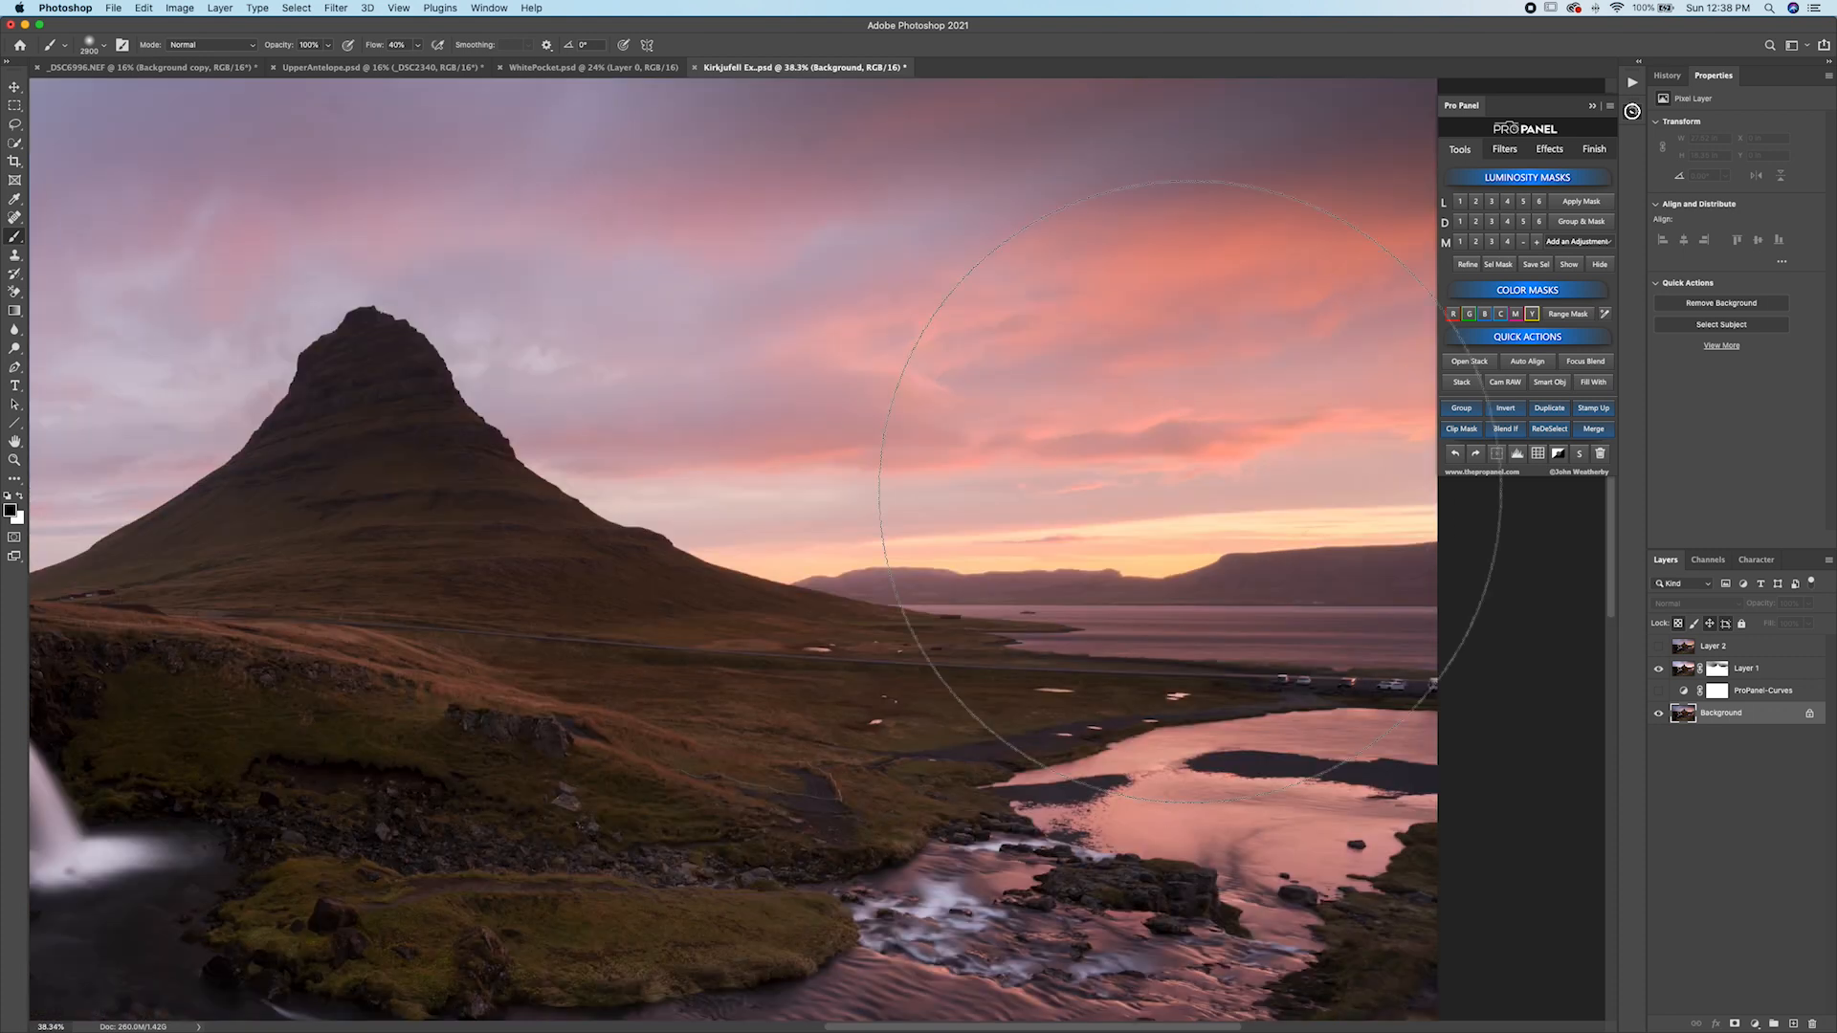
scroll(1116, 478, "up", 3)
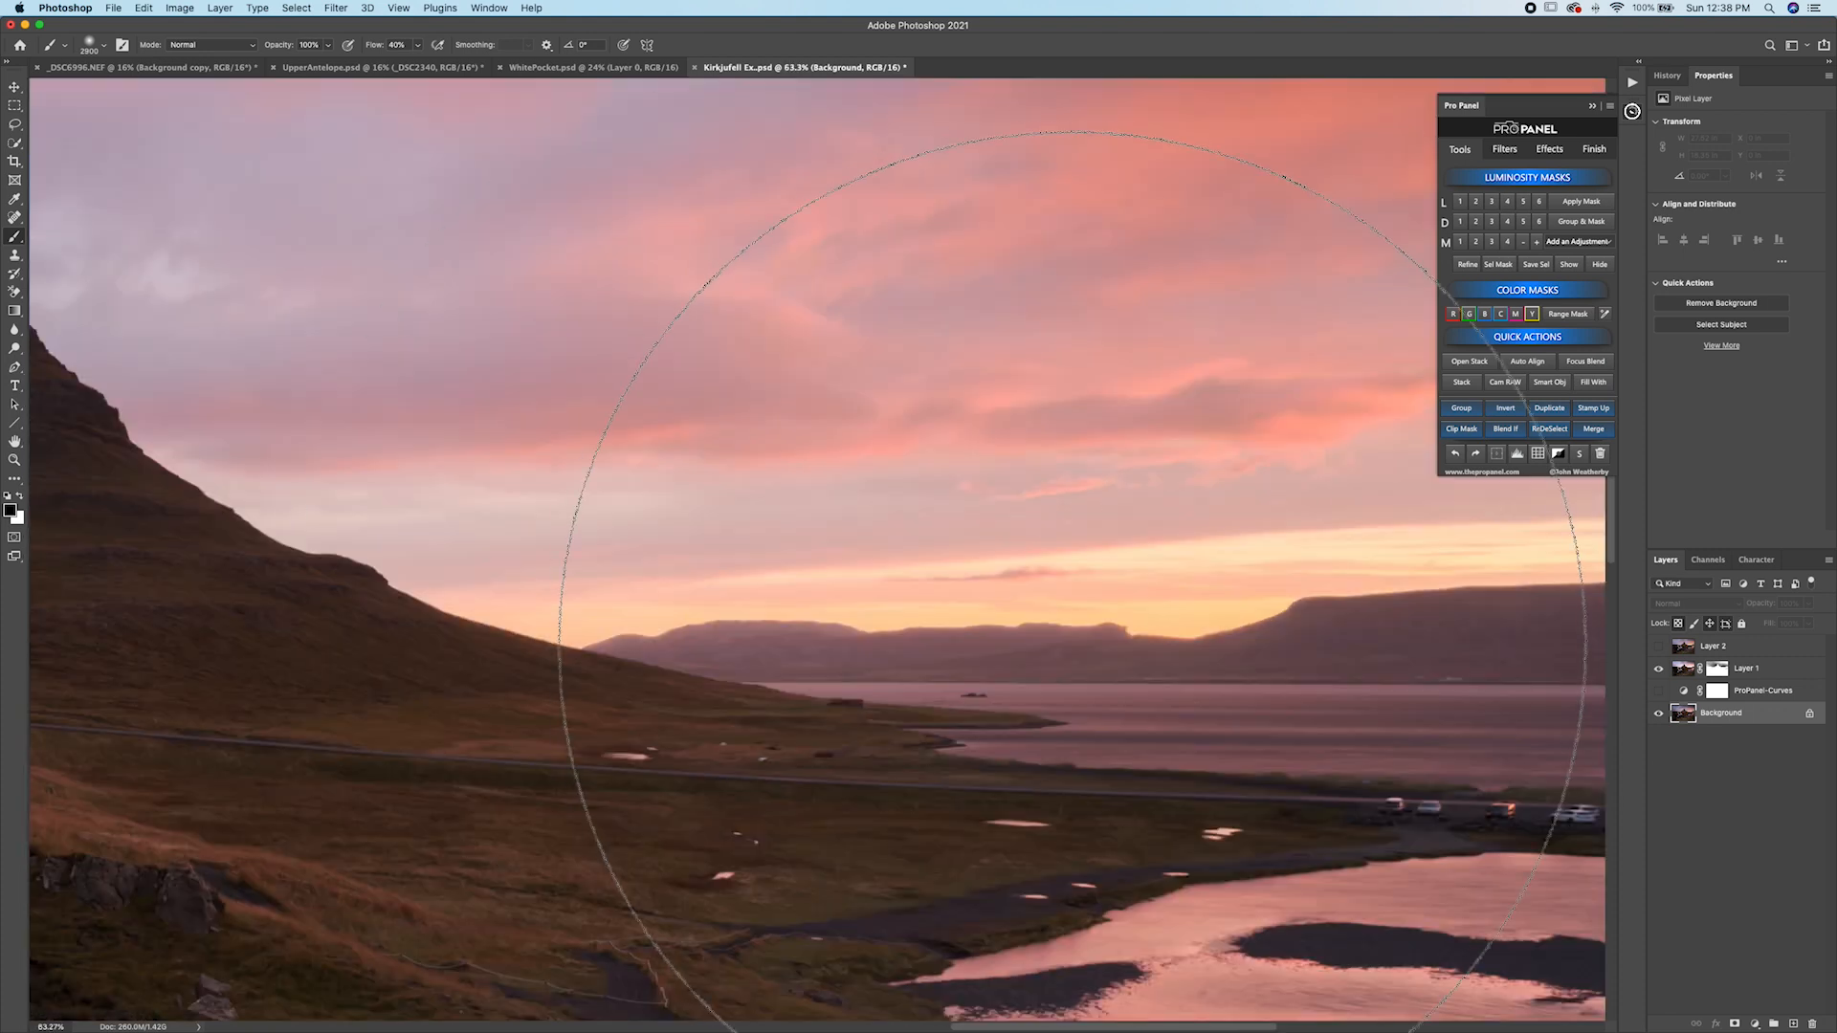
scroll(1005, 497, "up", 3)
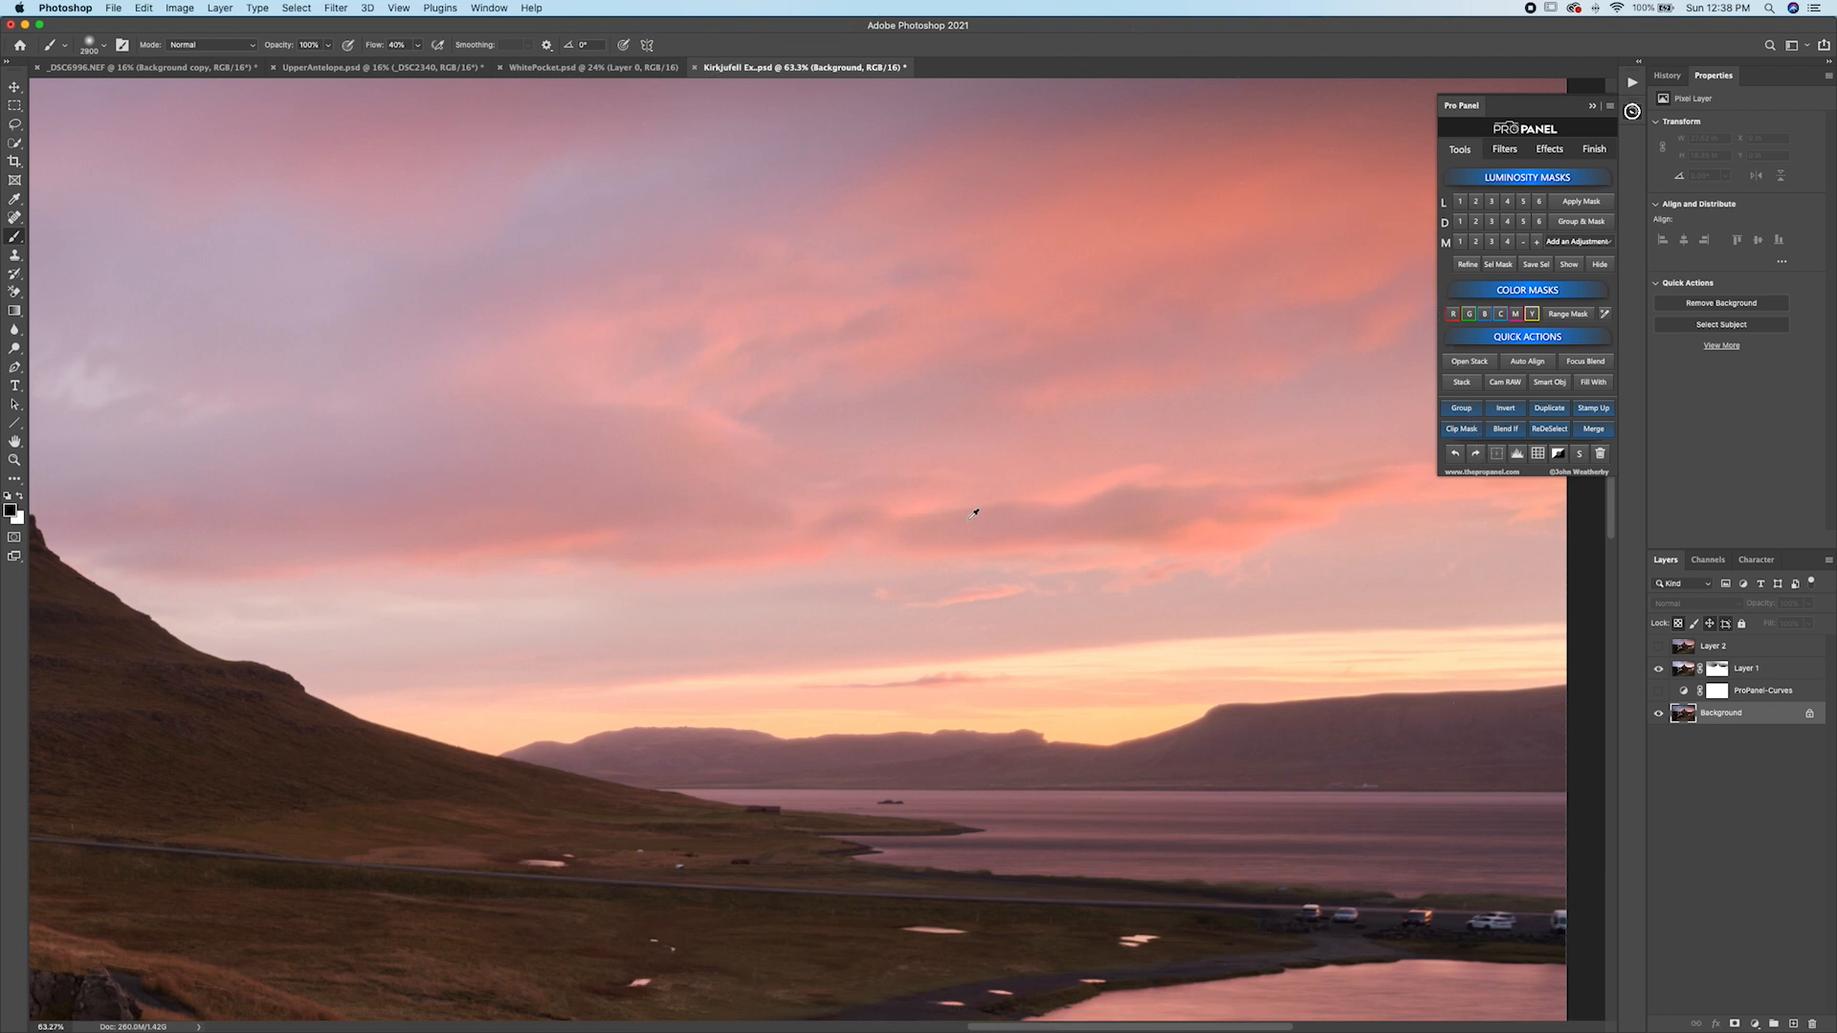
scroll(972, 513, "down", 5)
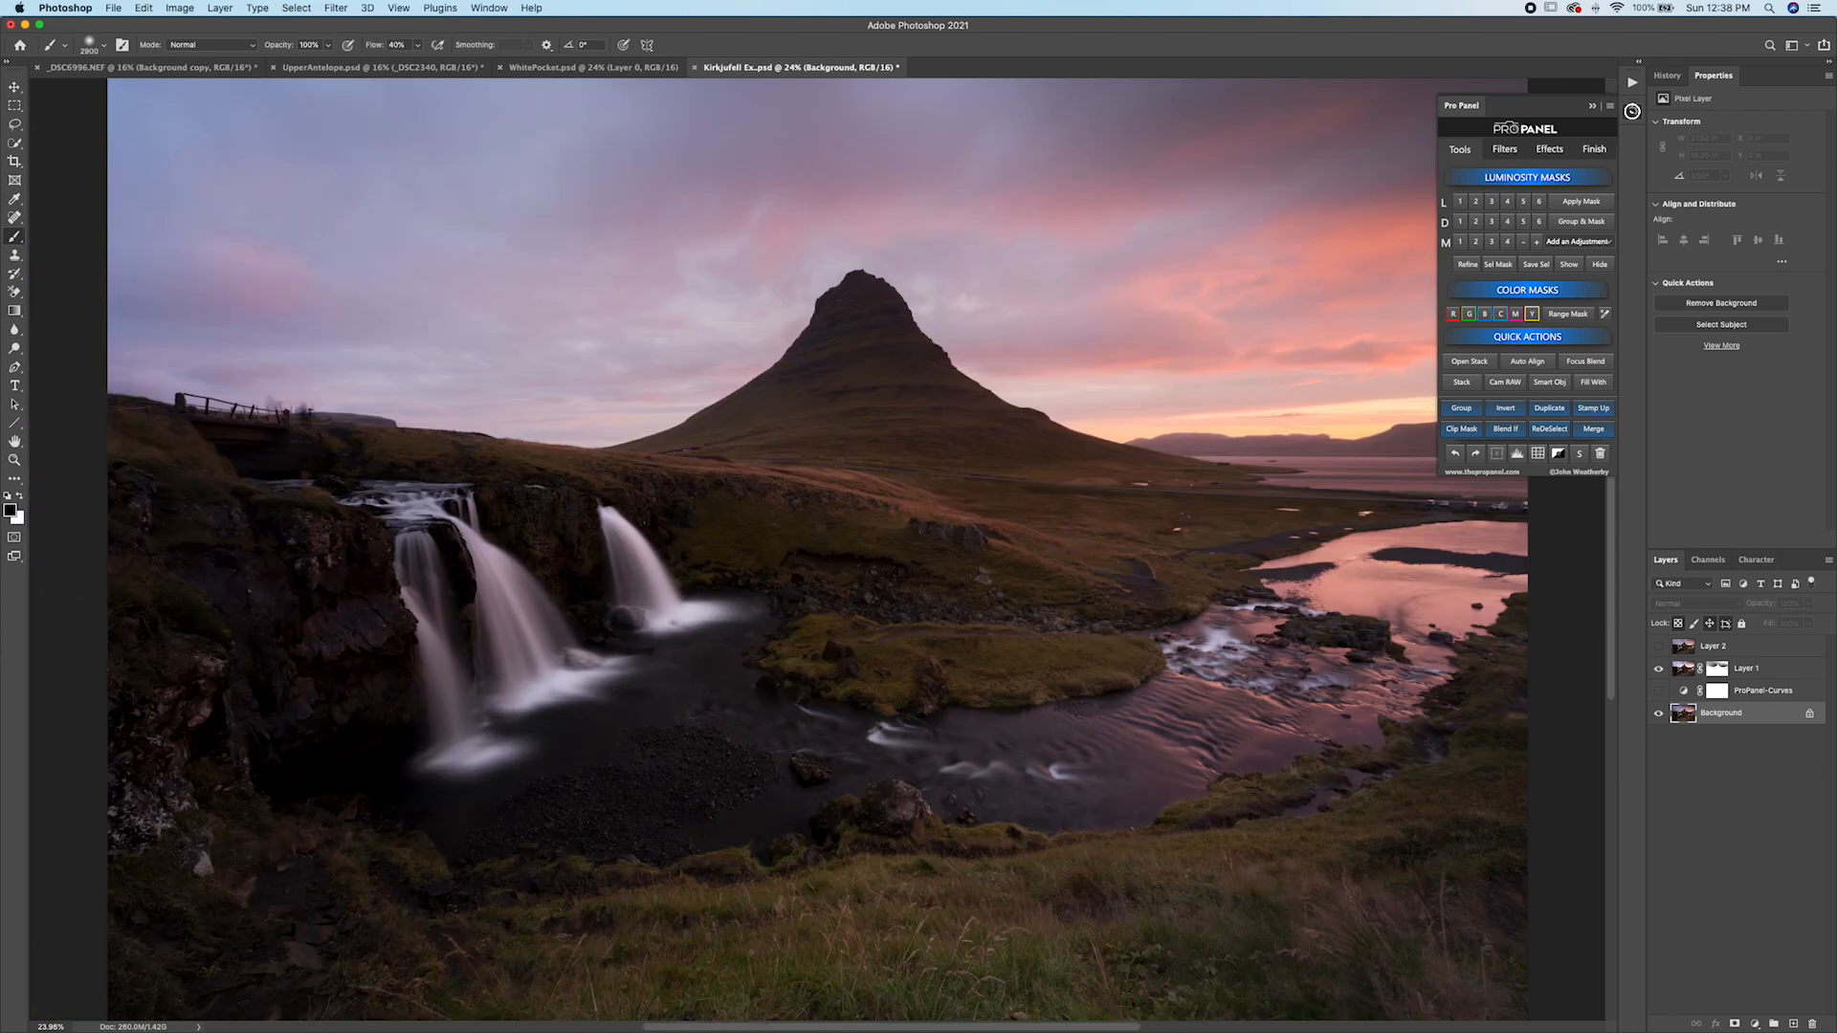
left_click(1679, 673)
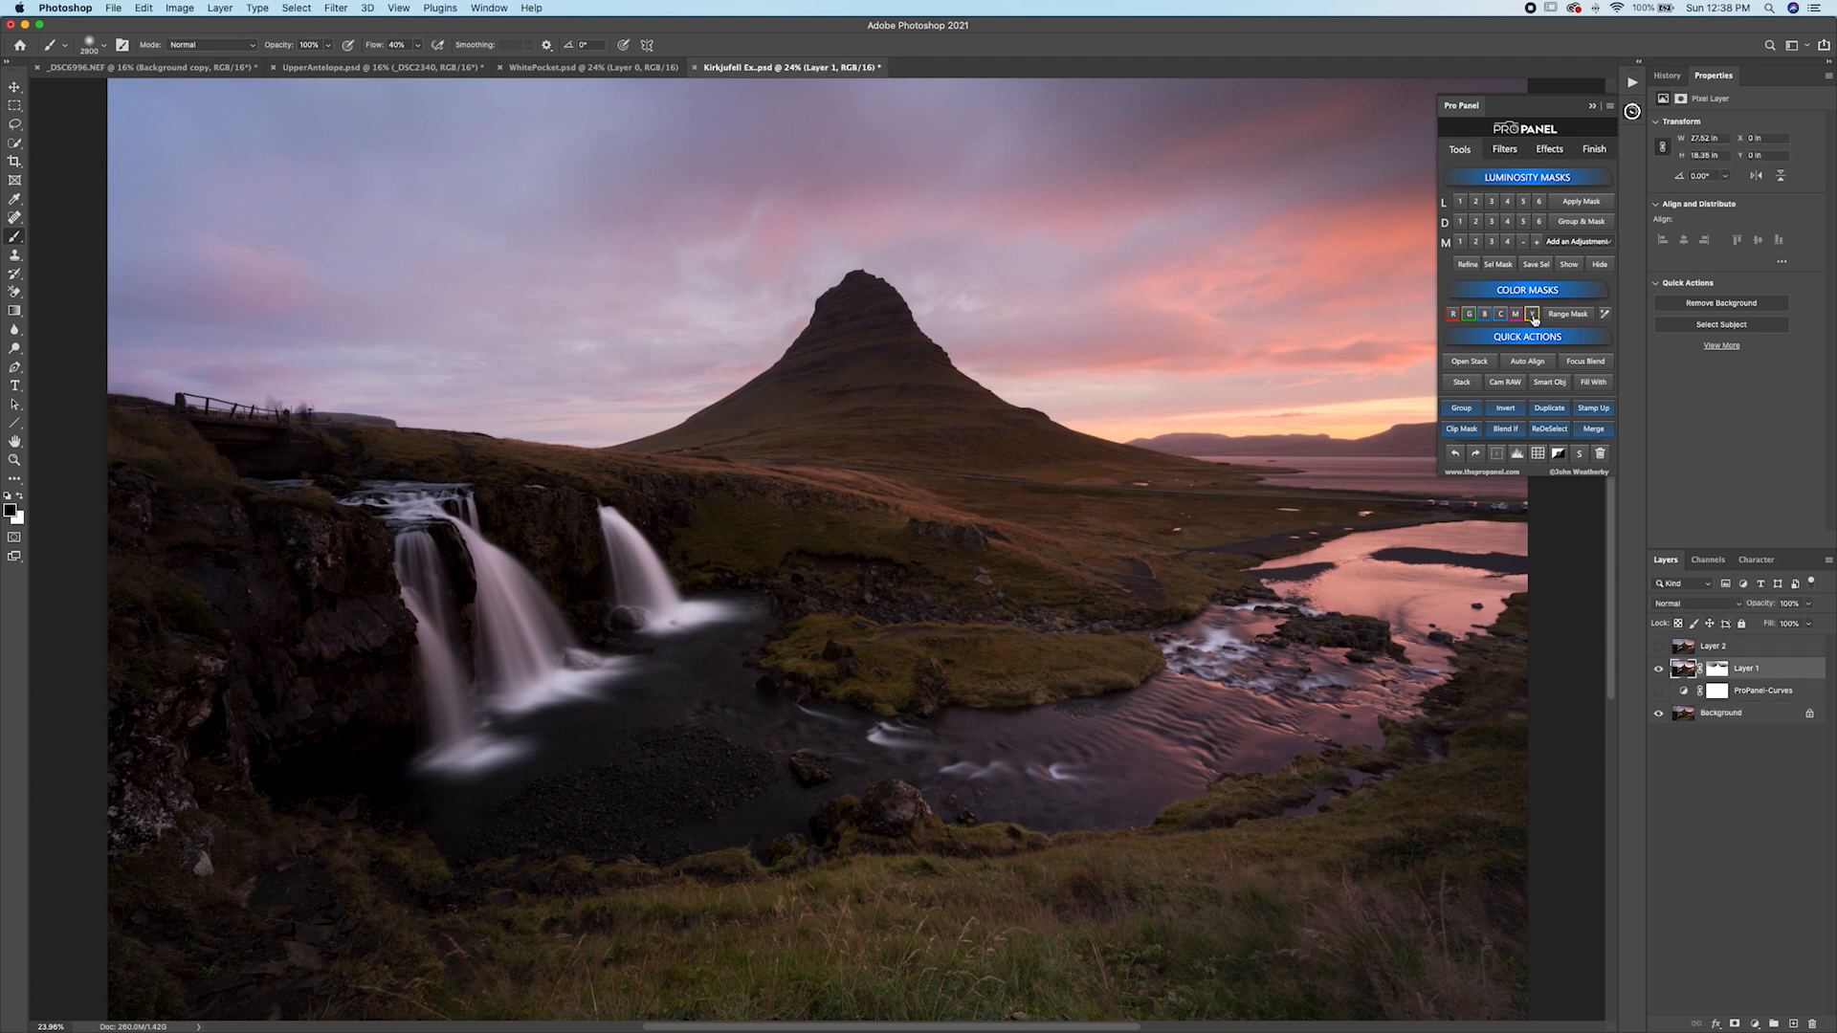
left_click(1507, 222)
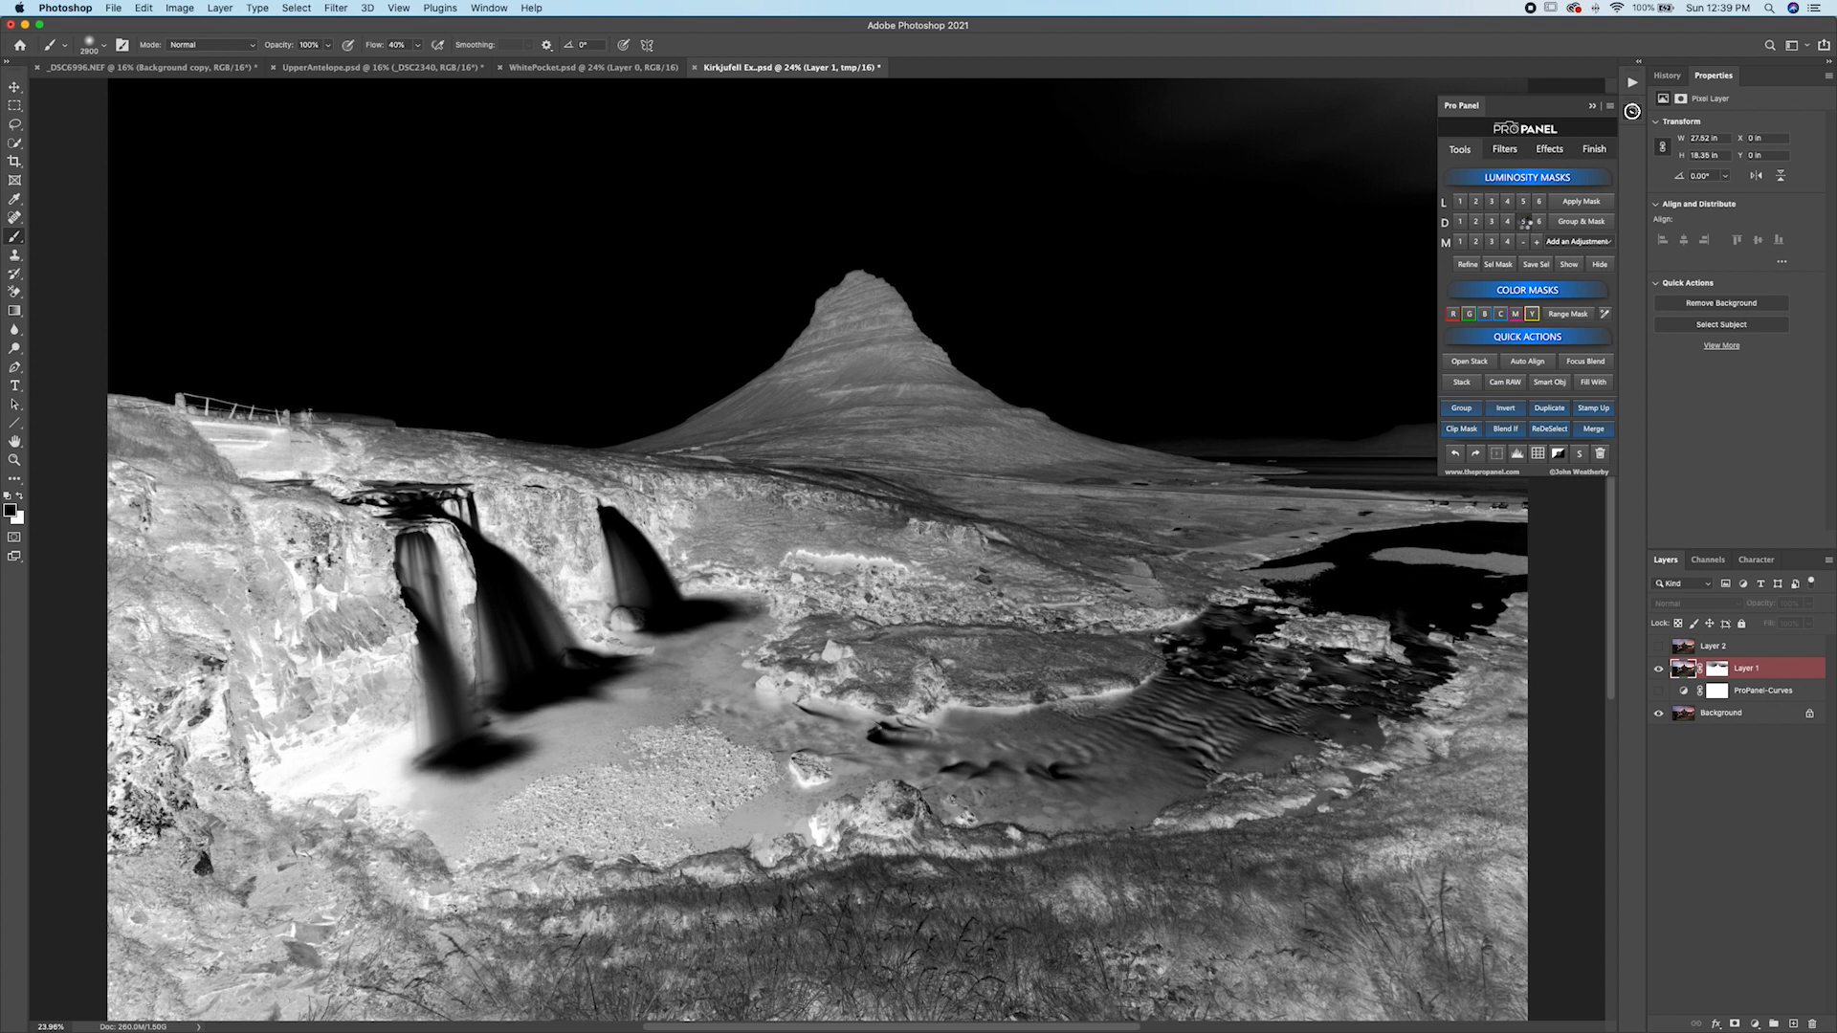
left_click(1524, 222)
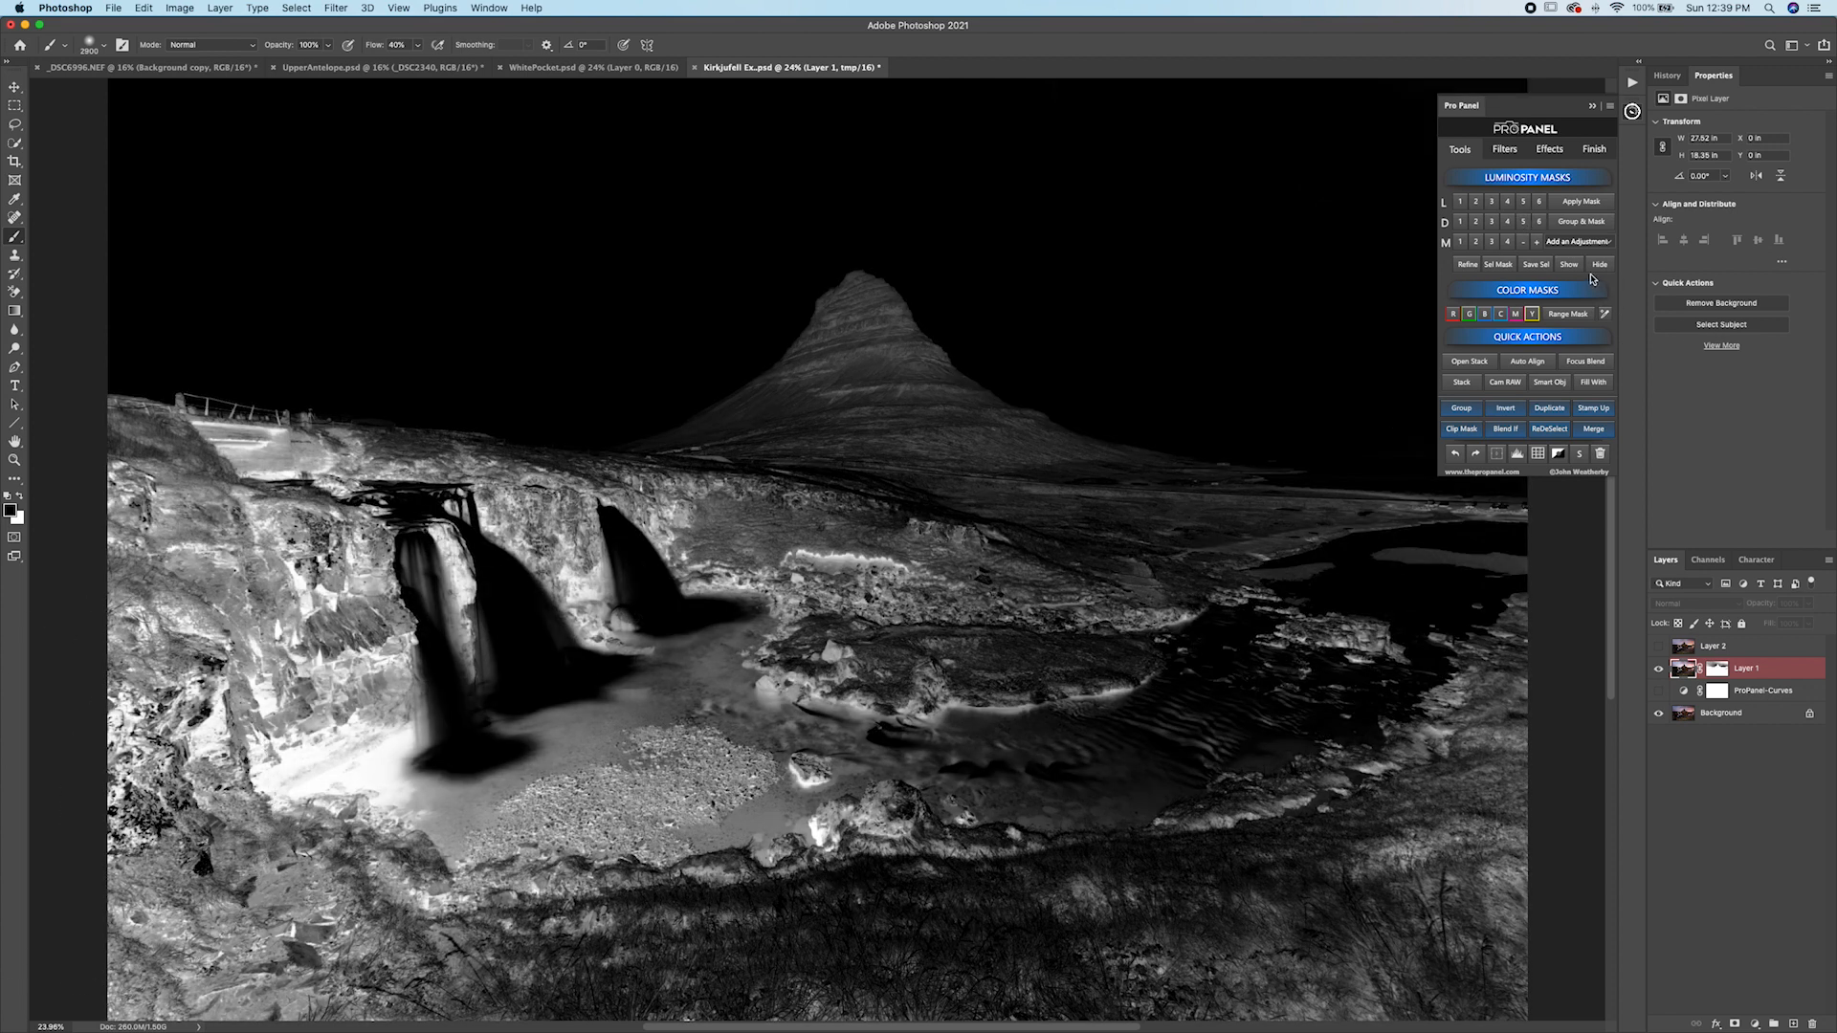
left_click(1584, 246)
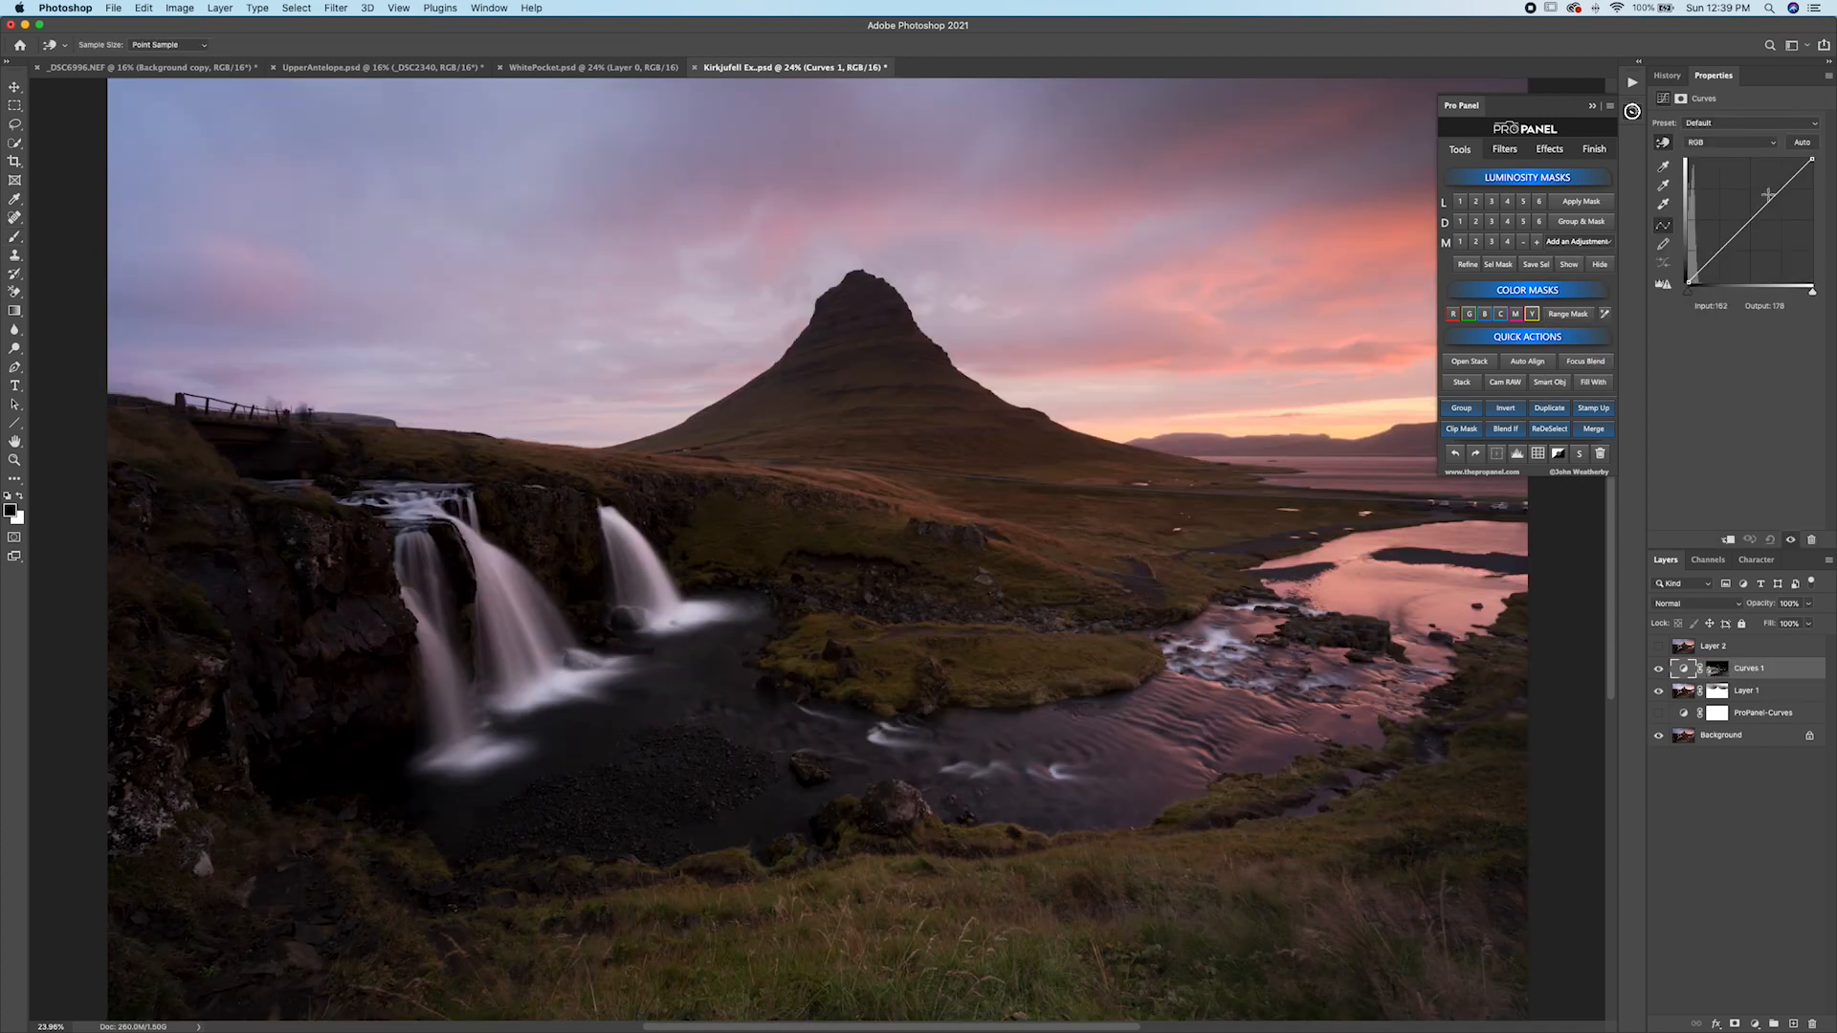
left_click_drag(1768, 201, 1742, 178)
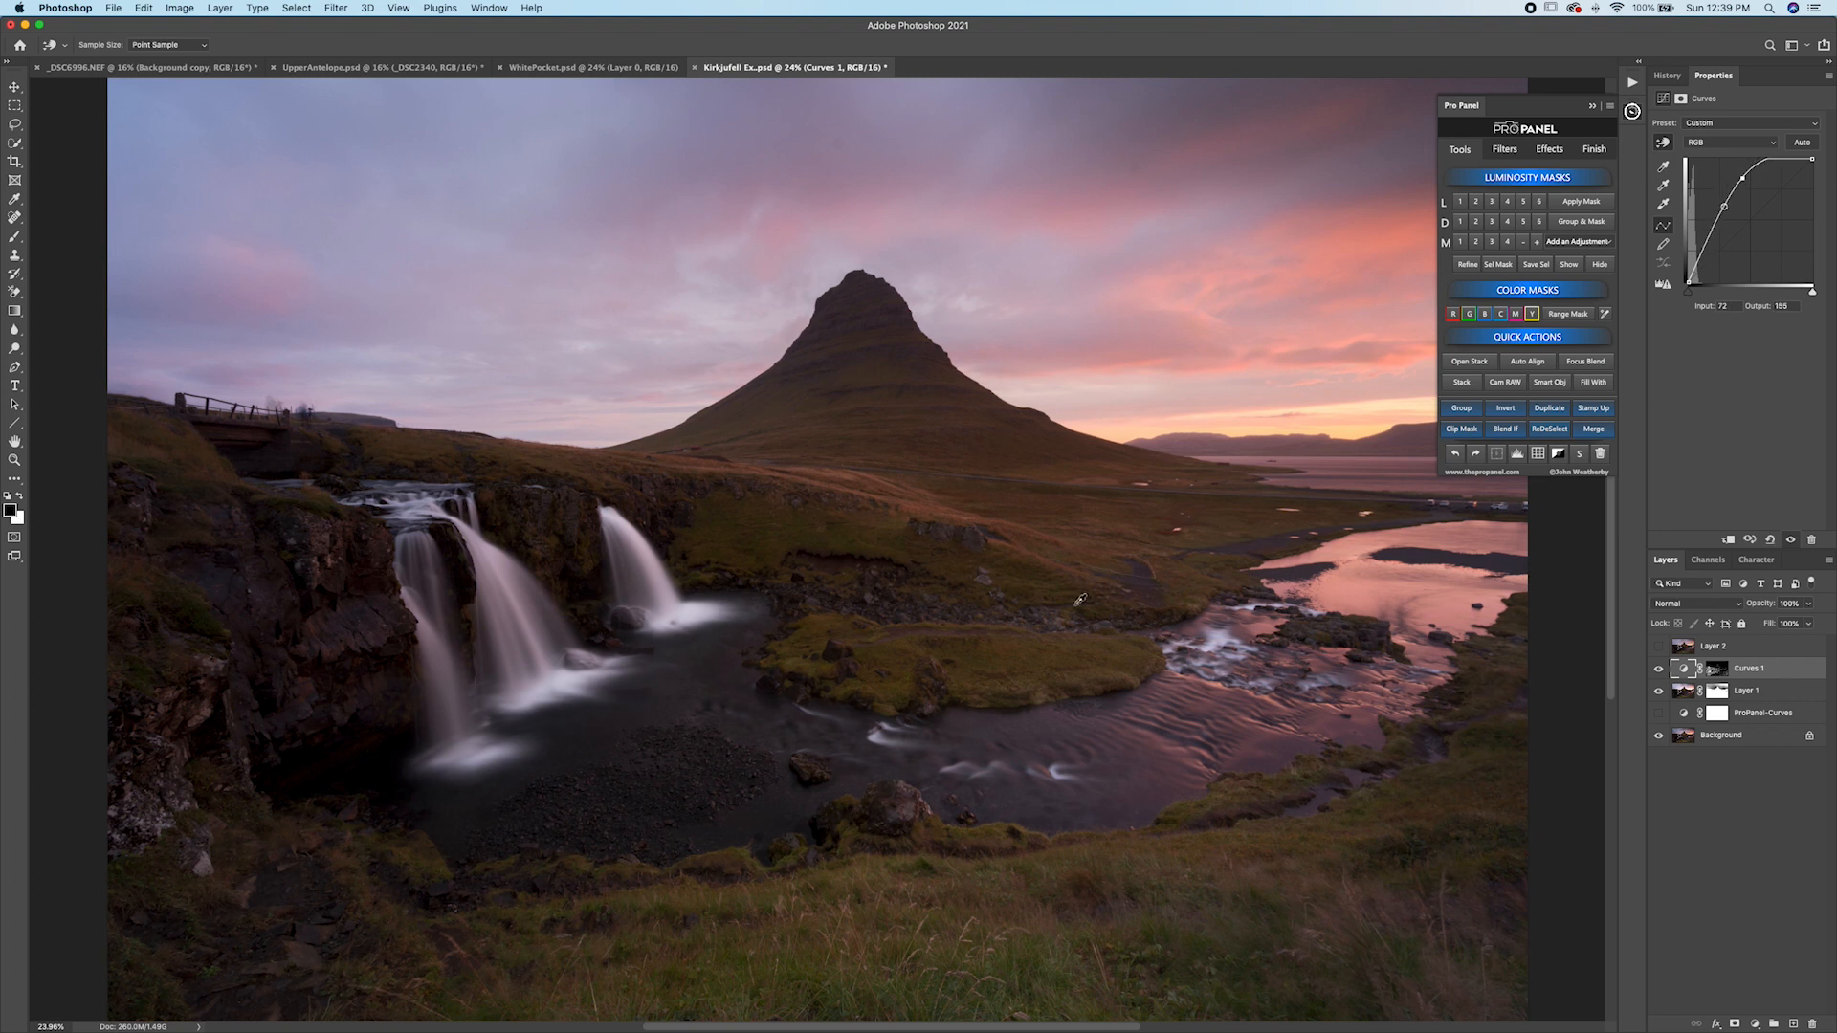
left_click(1660, 670)
left_click(1659, 670)
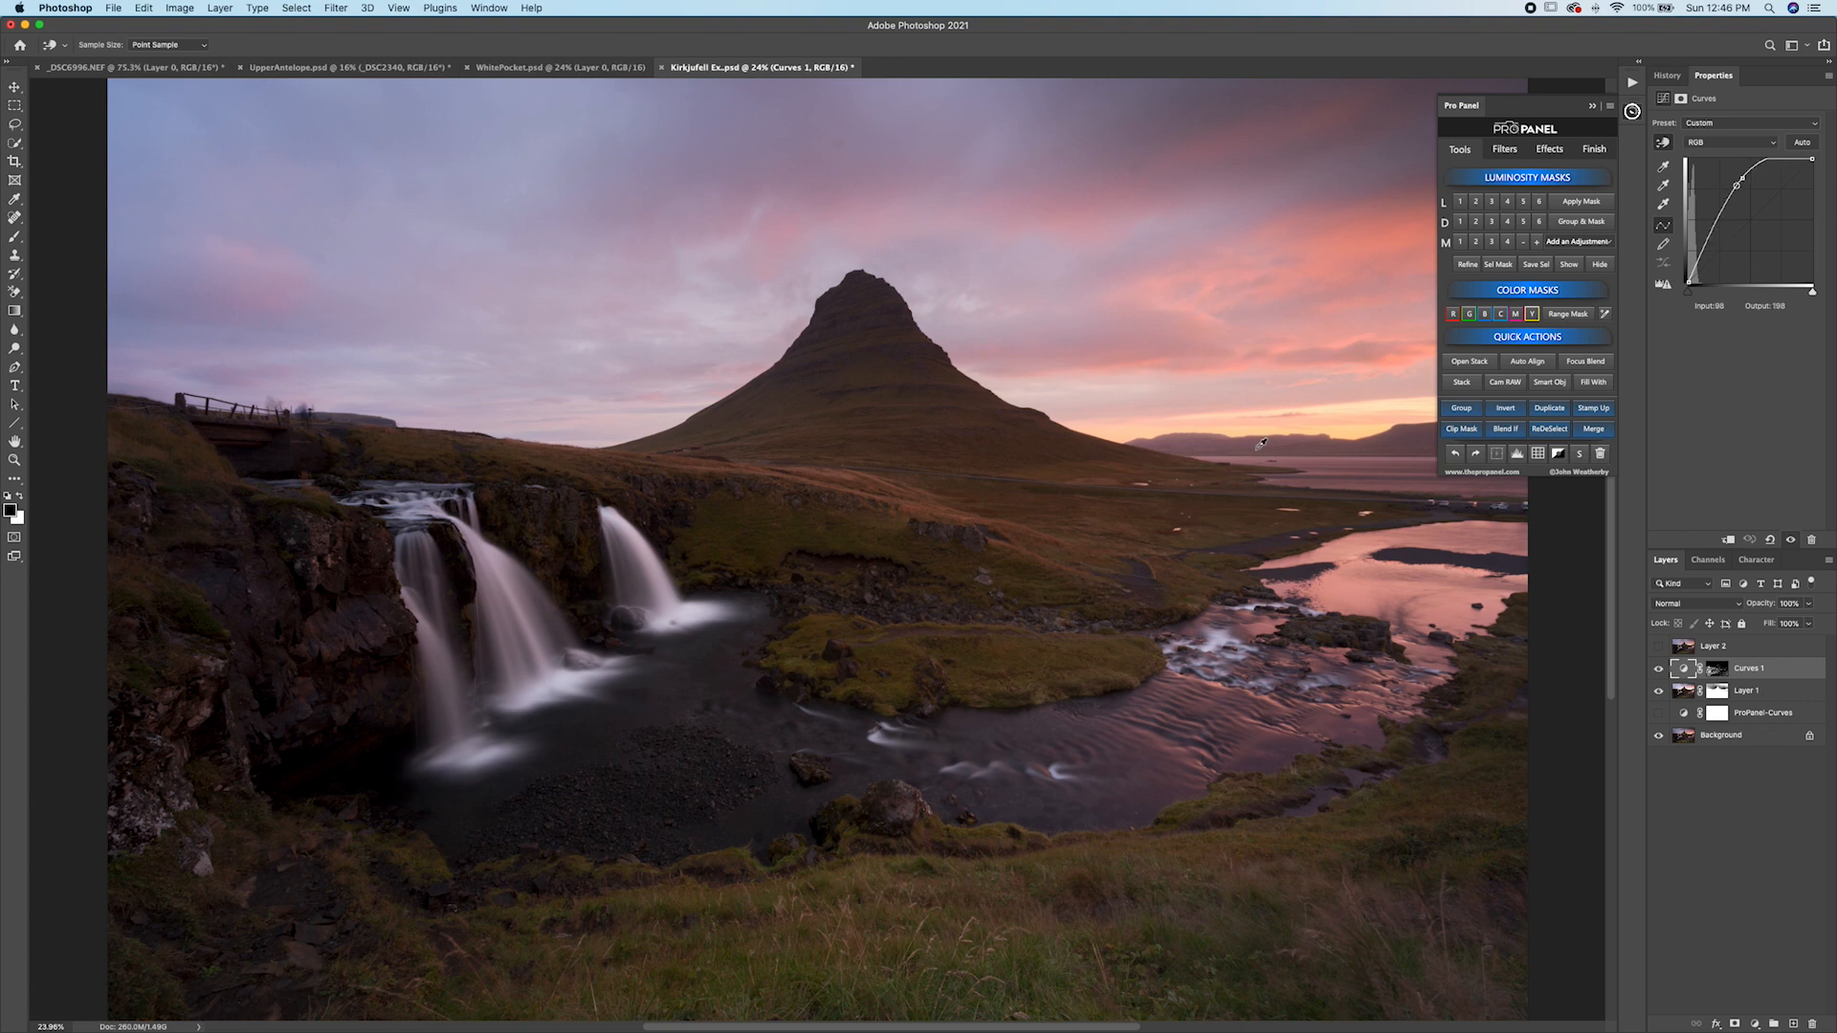
Switch to the UpperAntelope document and toggle the top exposure layer to compare the two exposures.
left_click(420, 69)
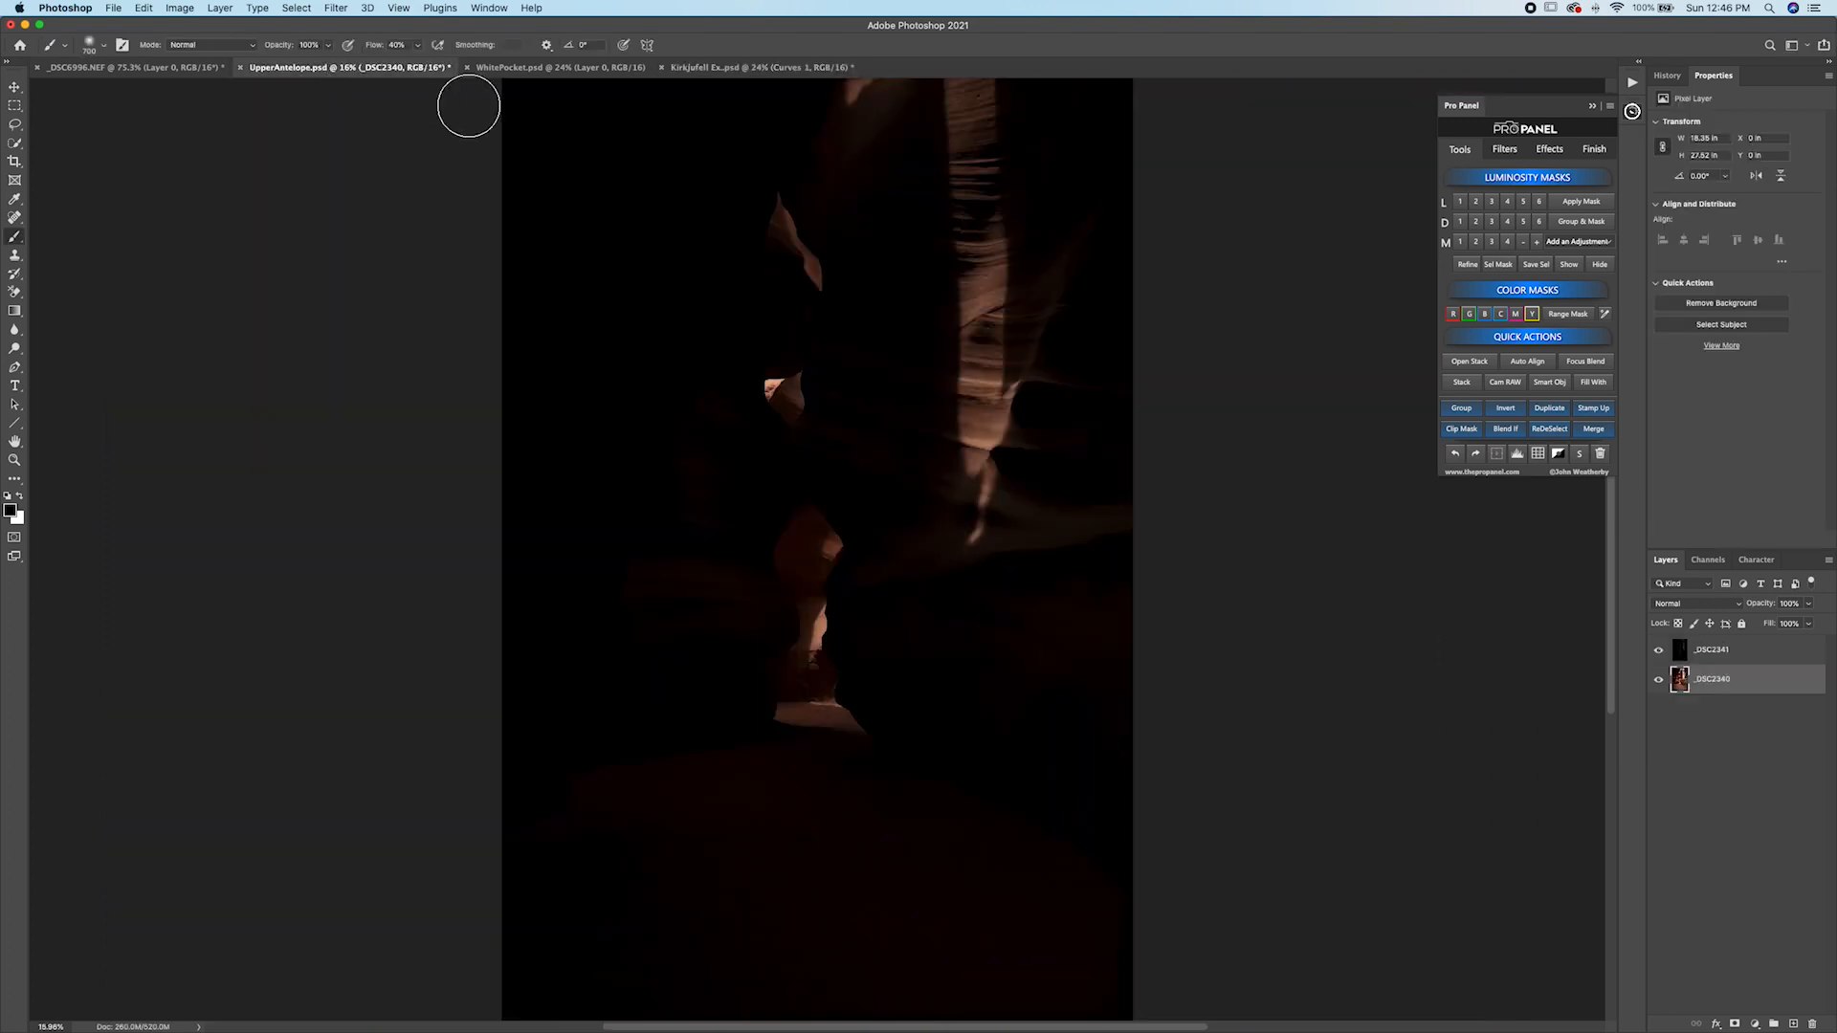
left_click(1660, 650)
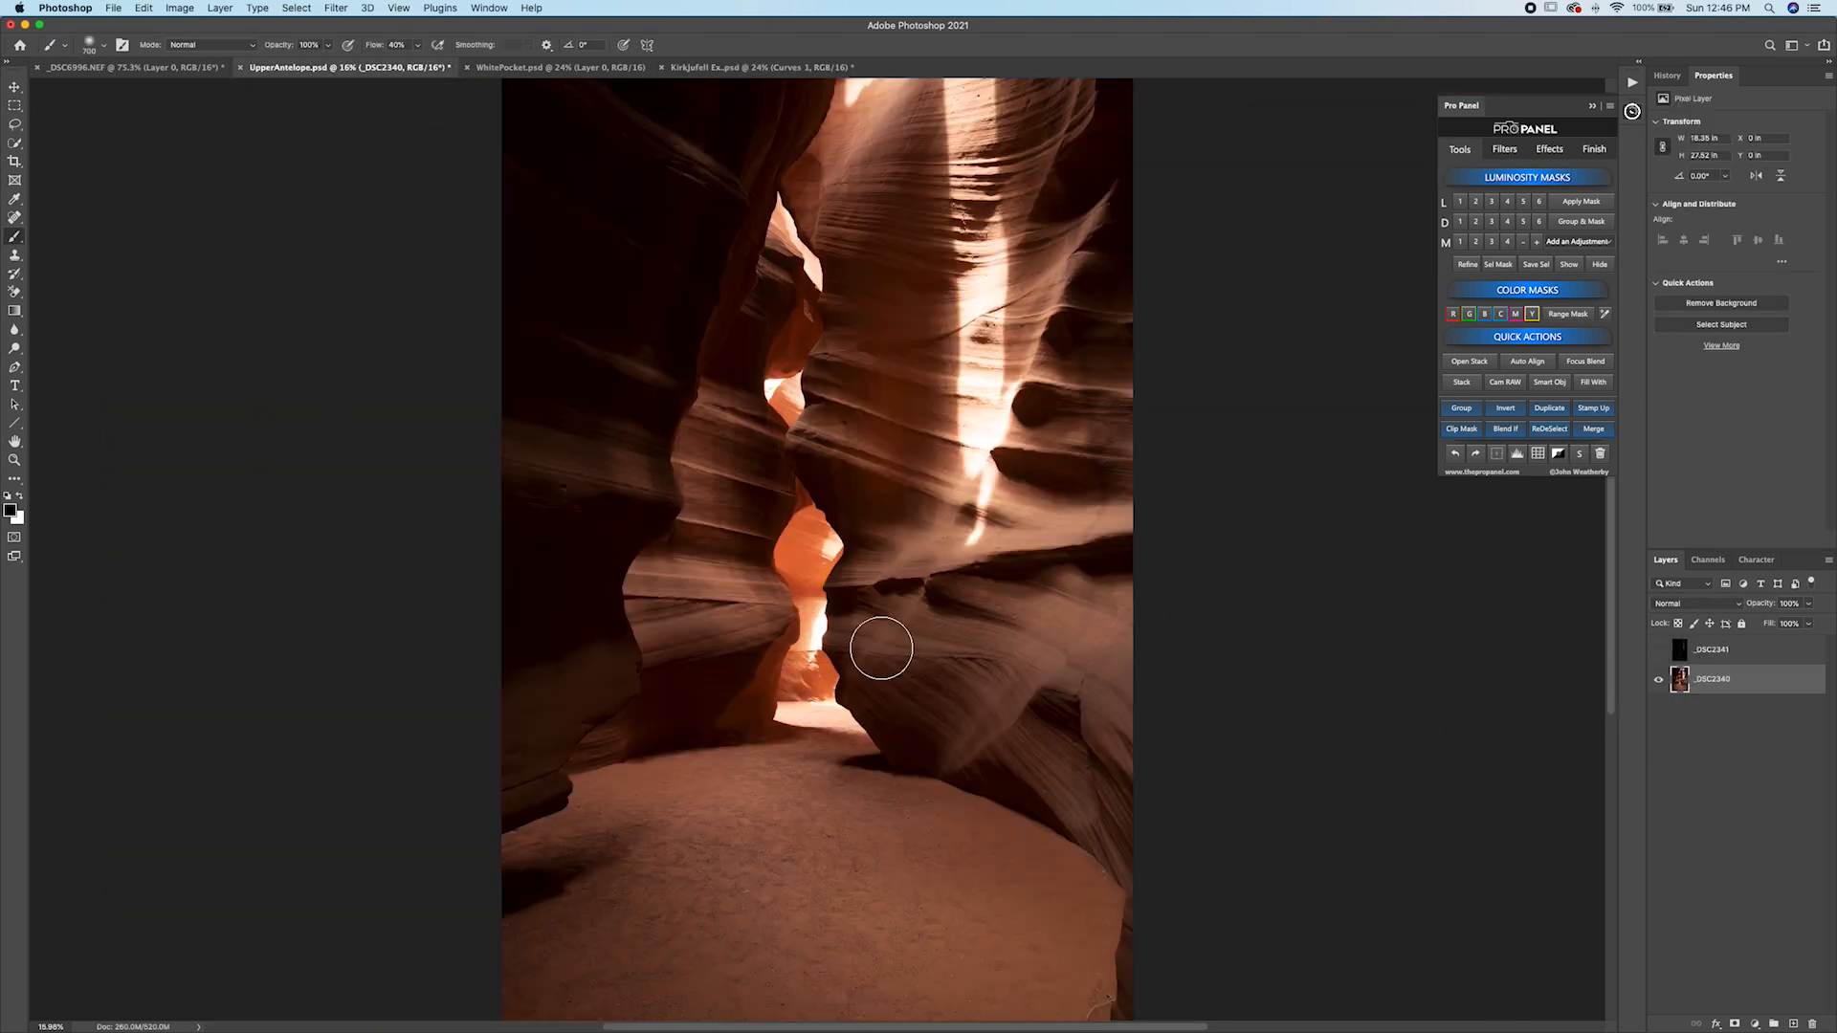
scroll(821, 738, "right", 2)
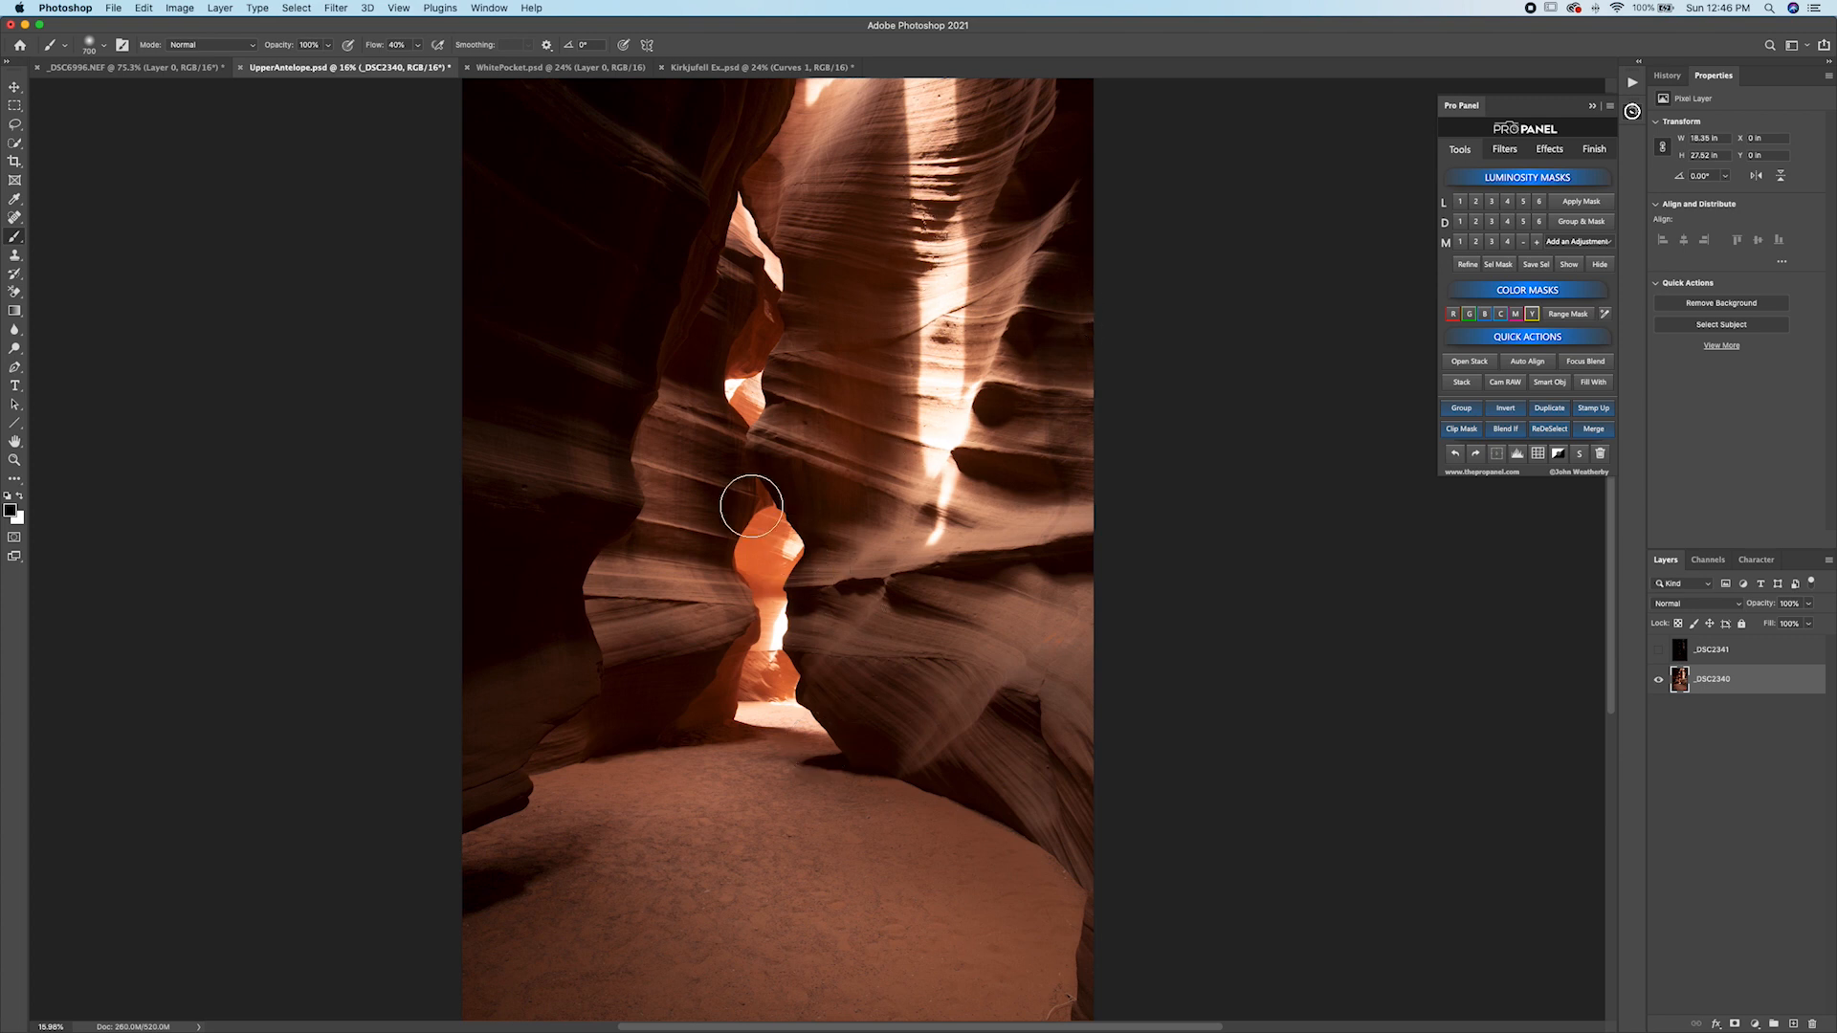
scroll(664, 484, "left", 1)
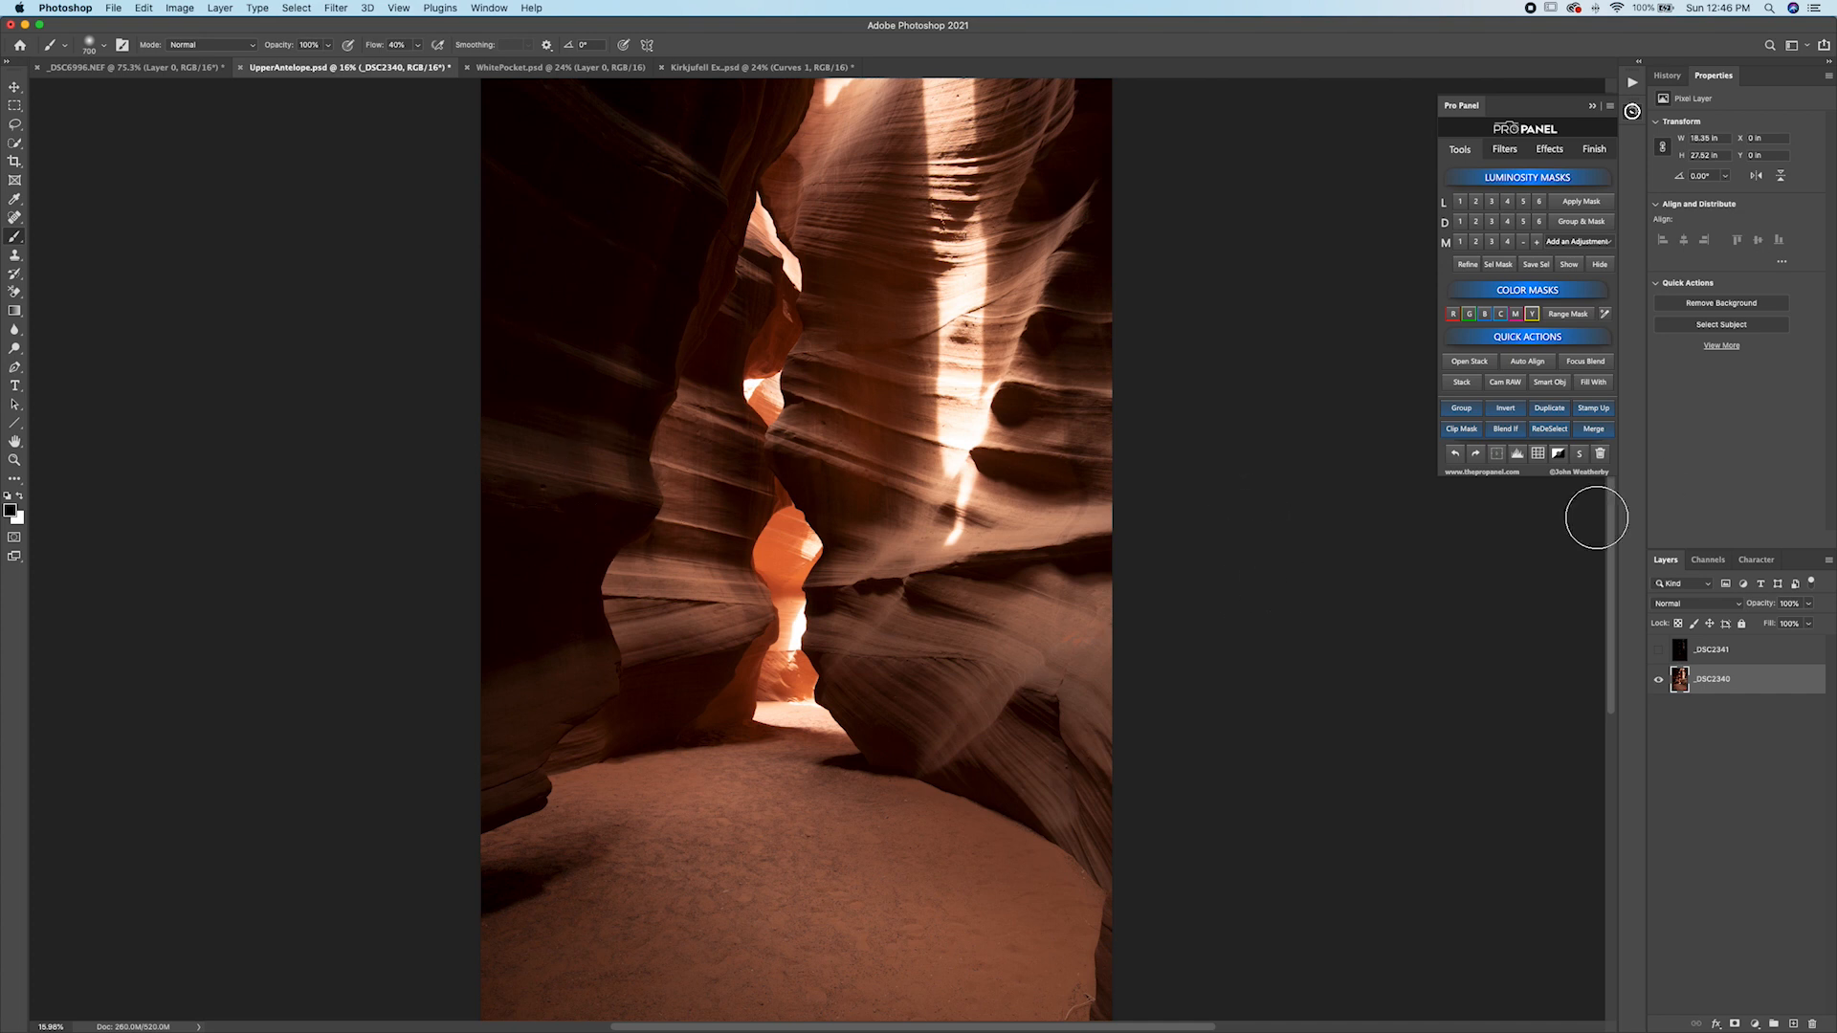
left_click(1658, 652)
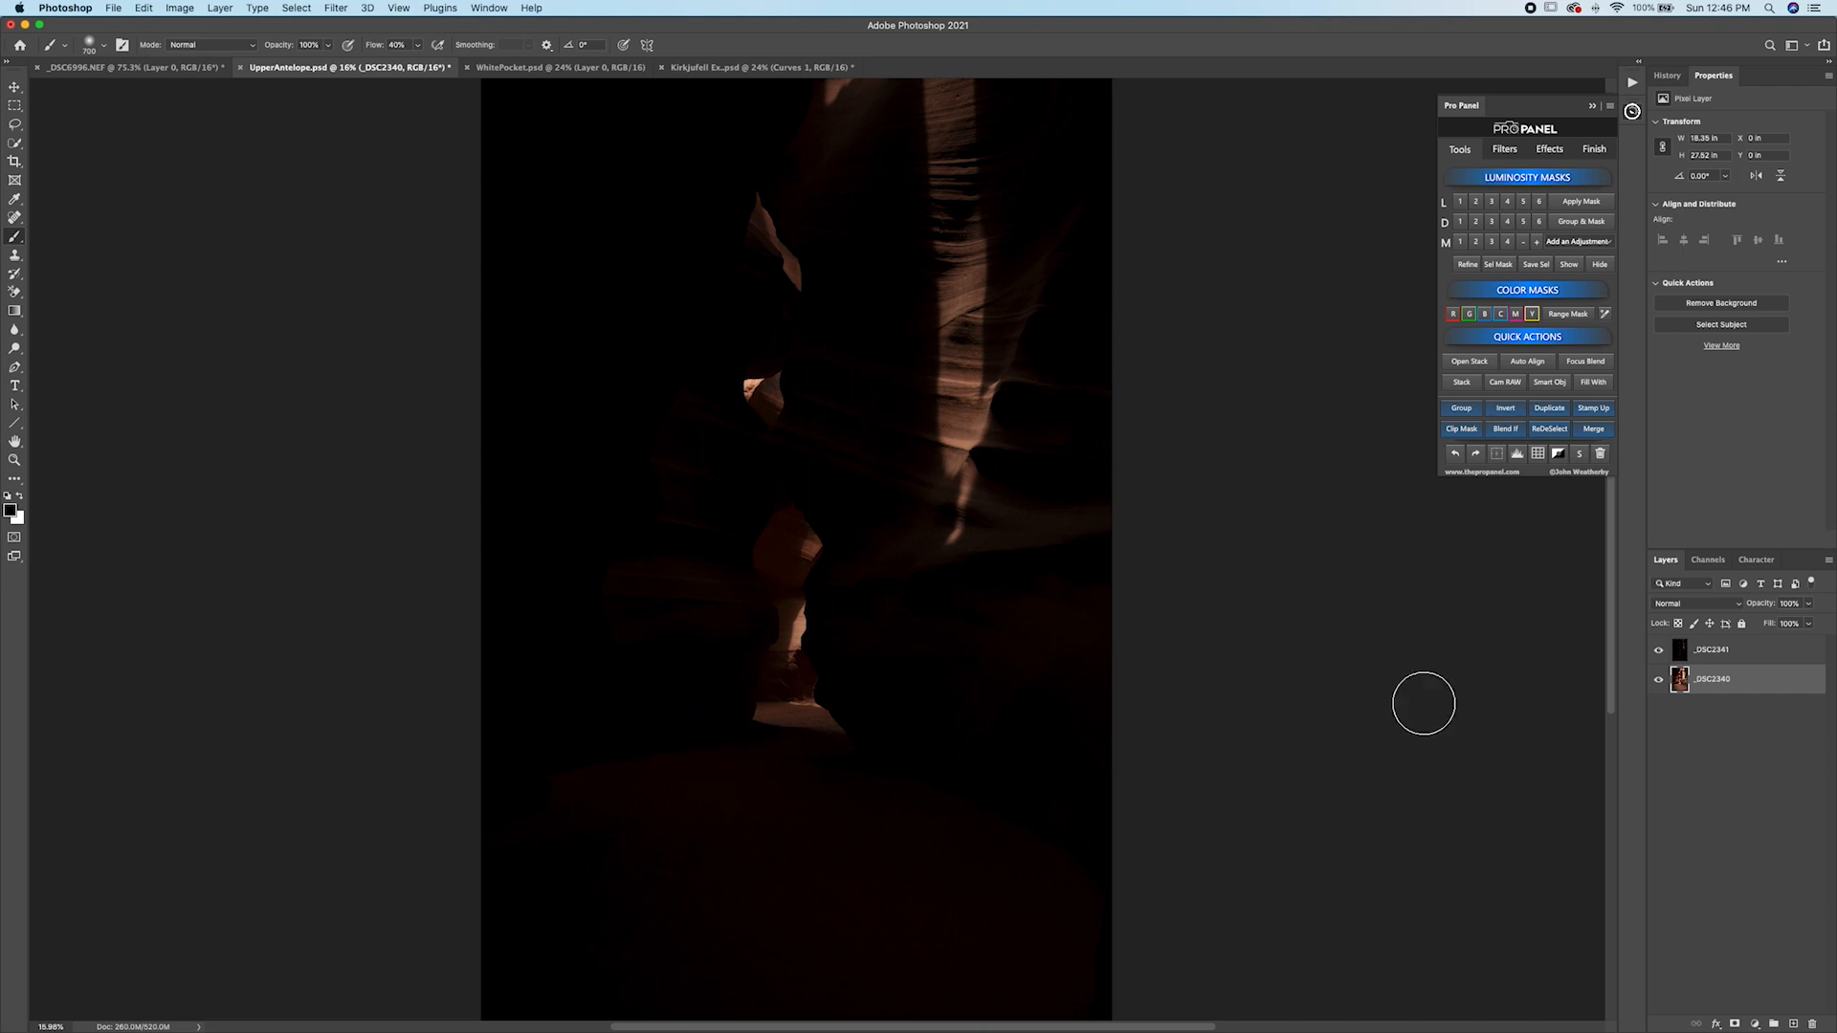
left_click(1659, 652)
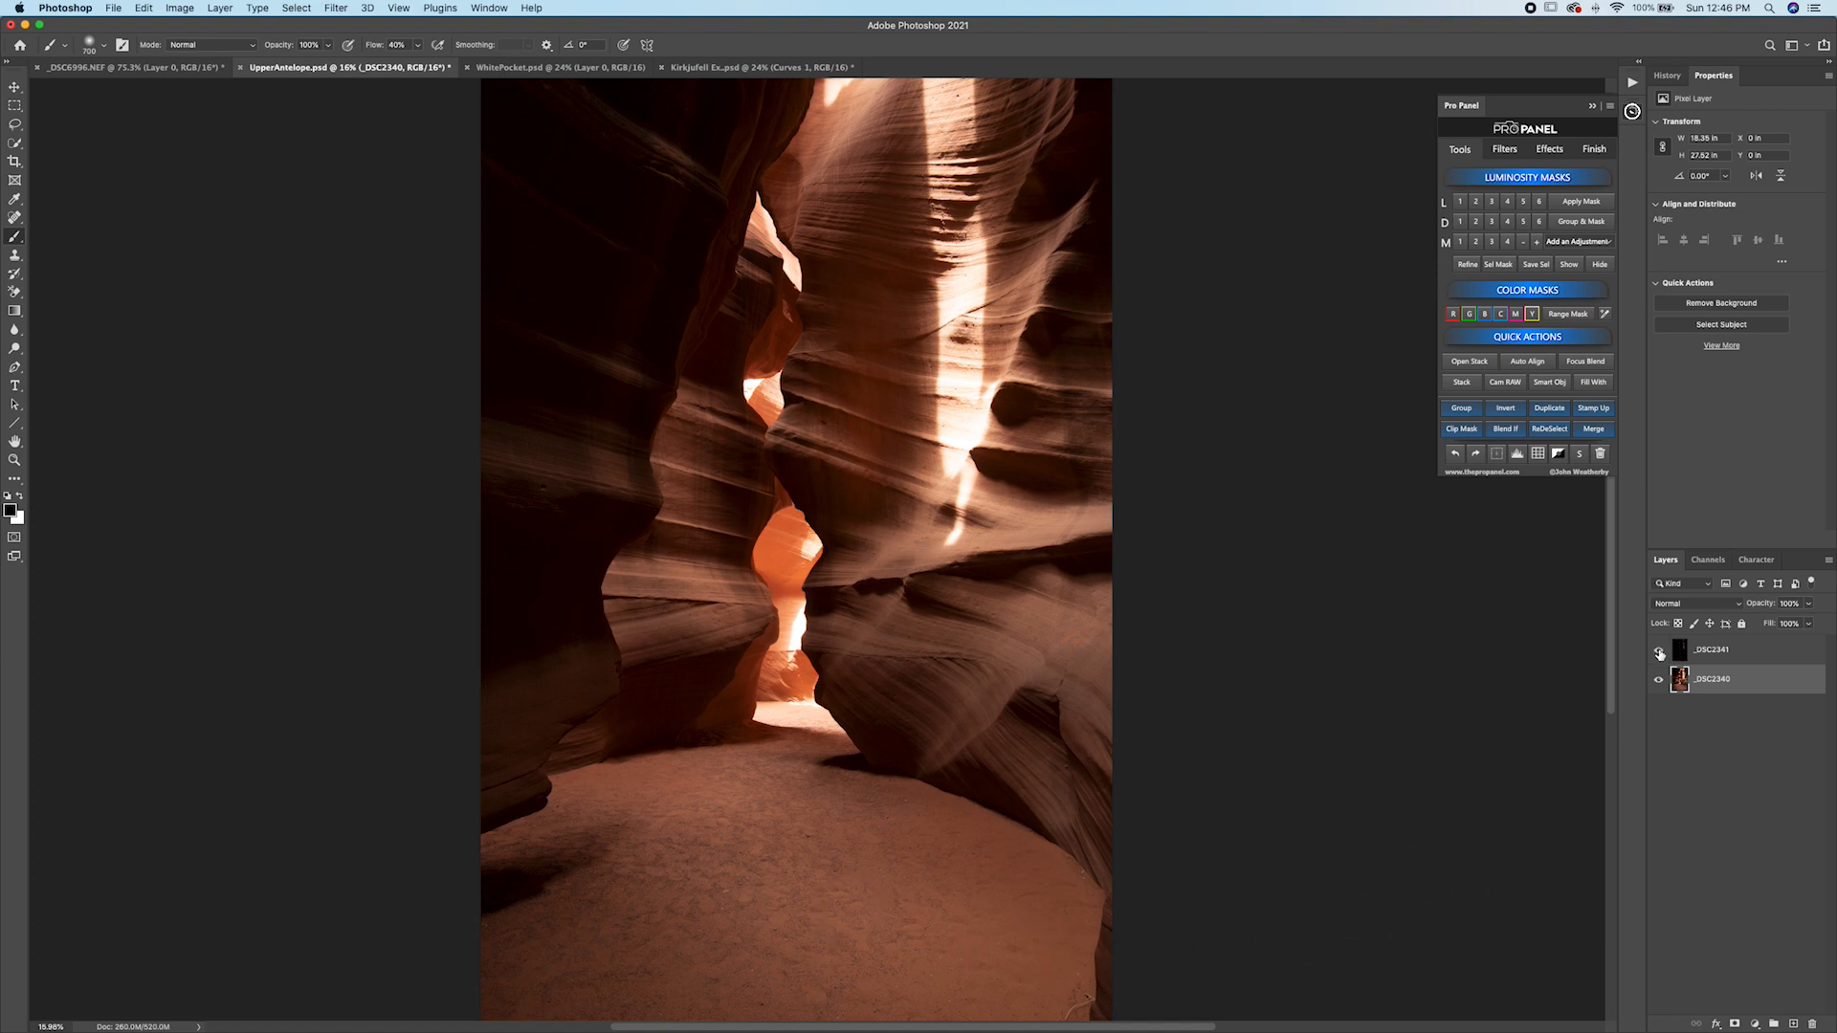
left_click(1660, 652)
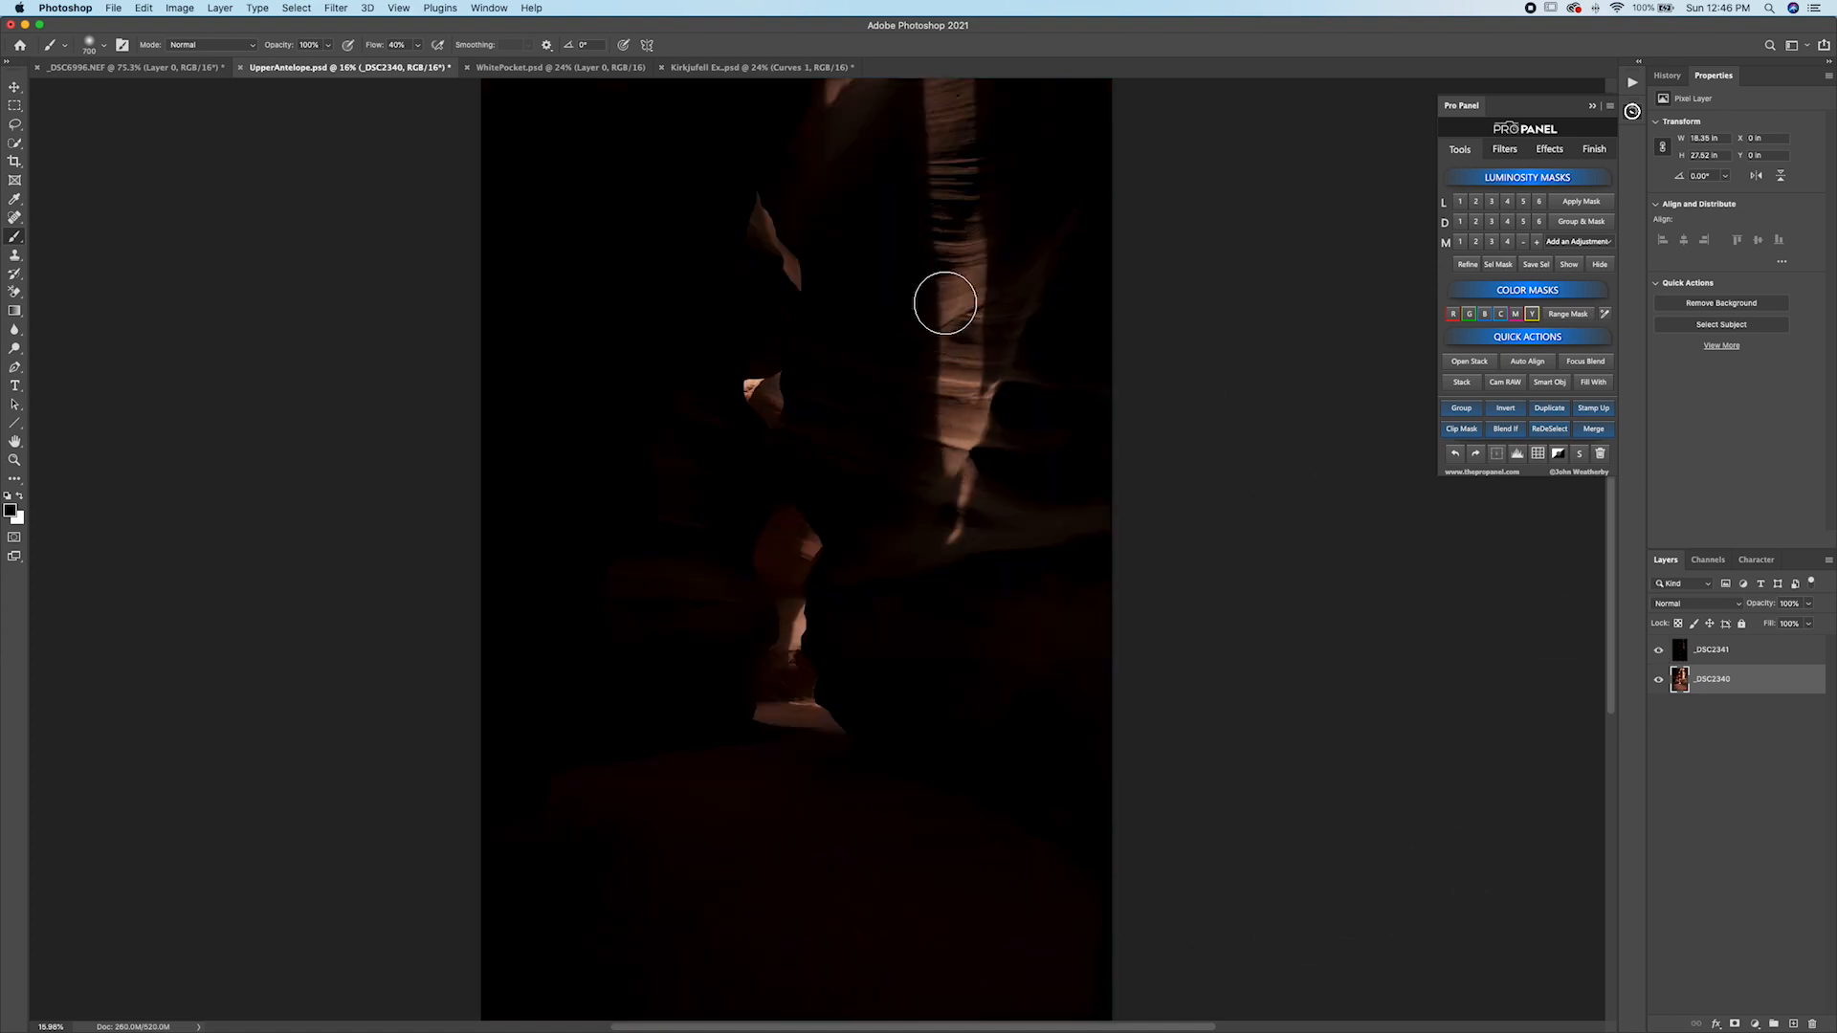
Open the top _DSC2341 layer in Camera Raw and set Exposure +4.20, Highlights -87, Shadows +77 and Blacks +31.
left_click(1731, 656)
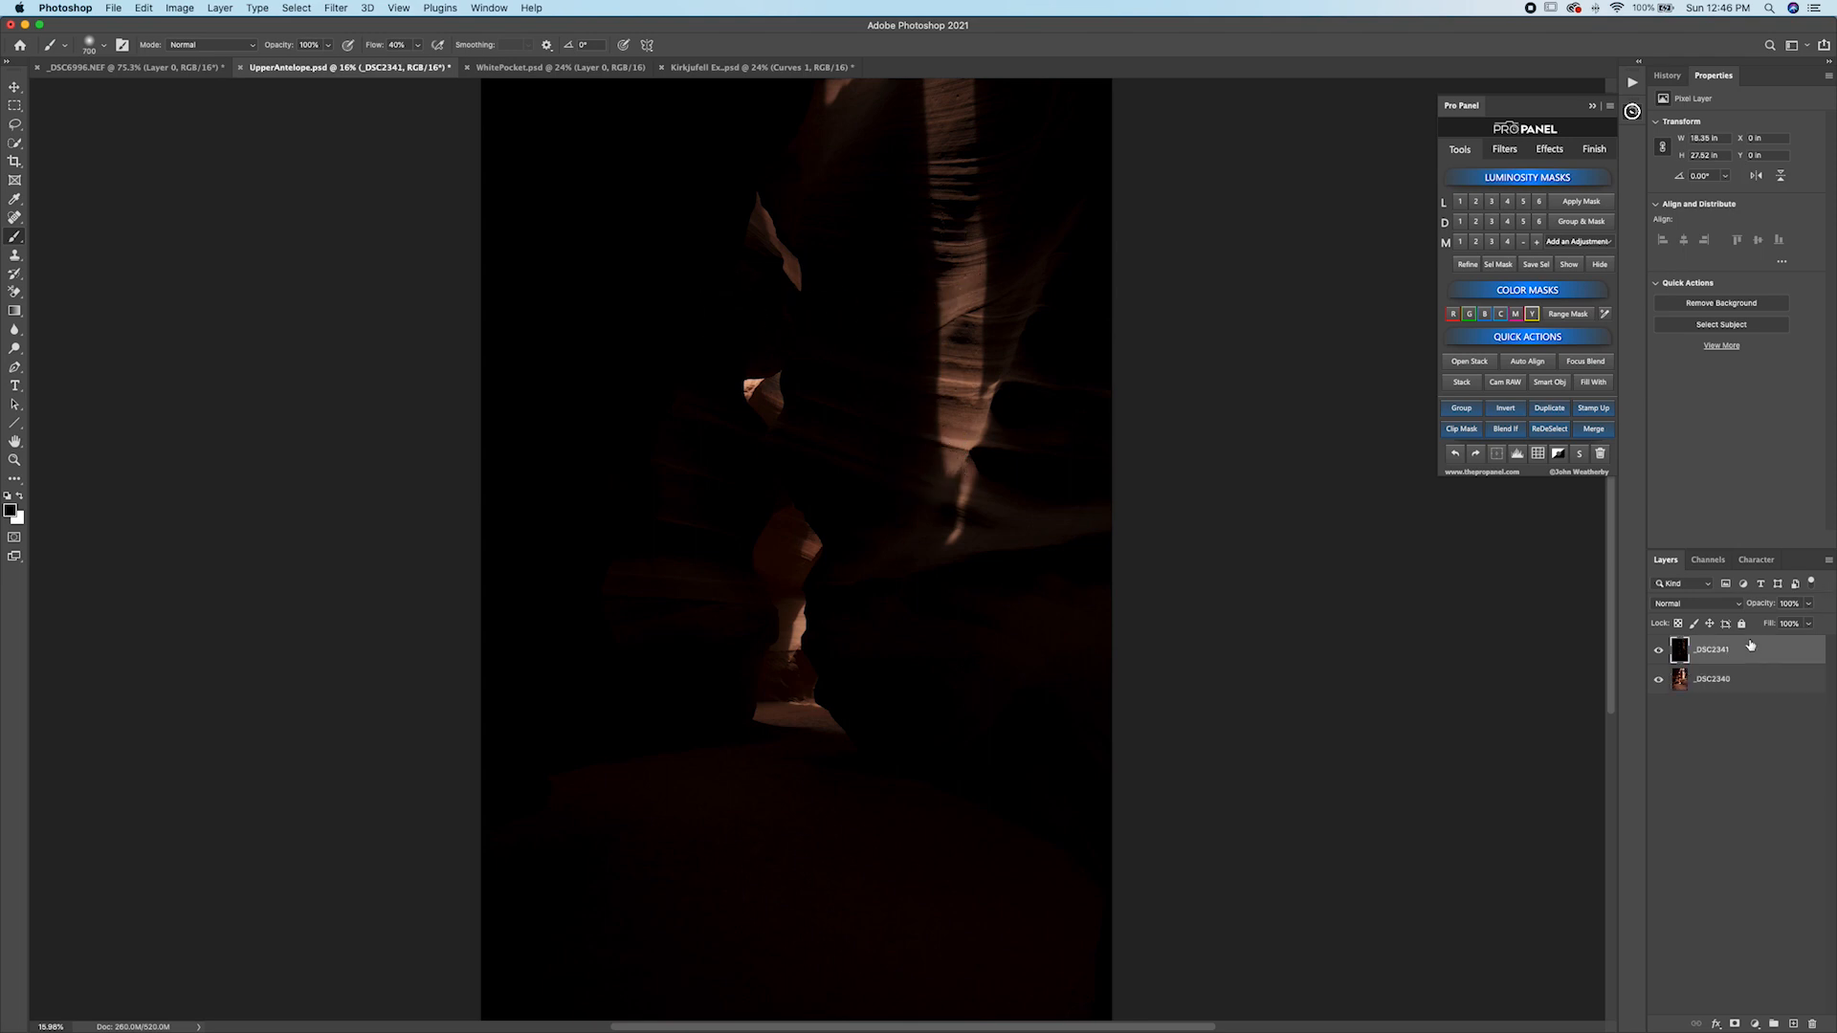
left_click(1508, 384)
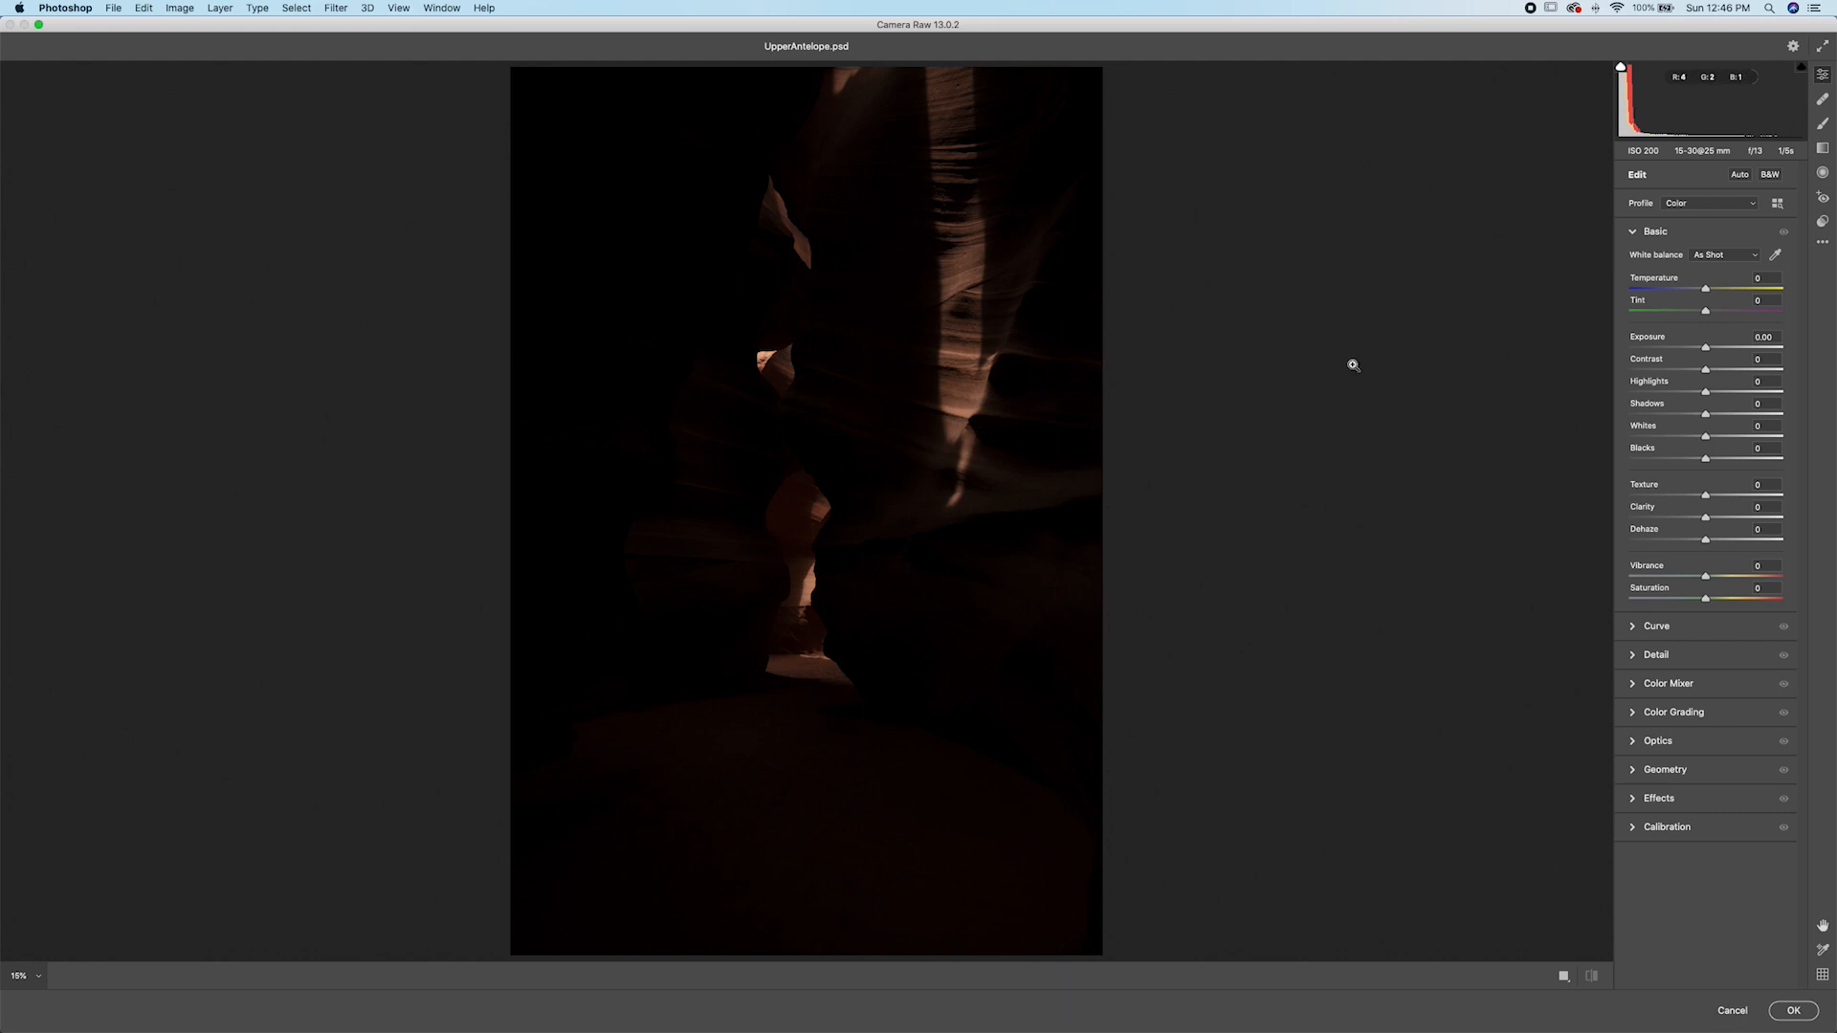
mouse_move(1710, 350)
left_mouse_down()
mouse_move(1773, 350)
mouse_move(1640, 398)
left_mouse_up()
left_click_drag(919, 332, 1124, 341)
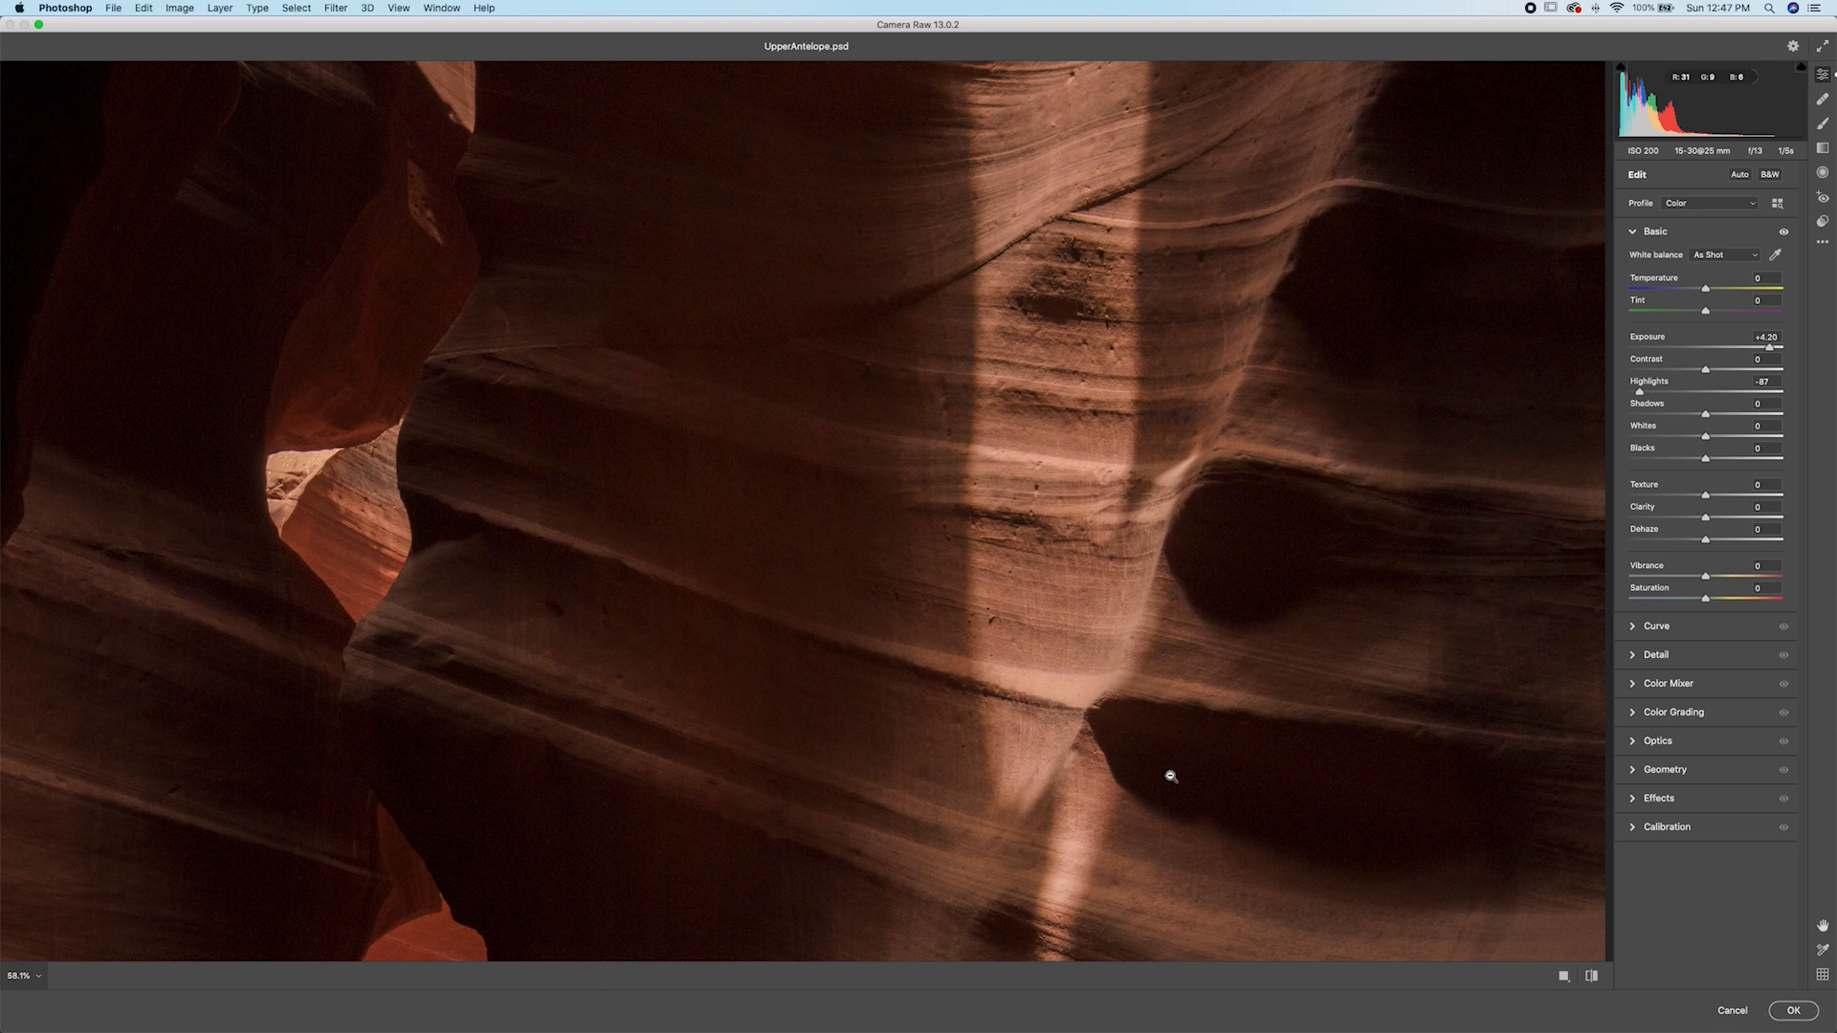
scroll(1171, 777, "down", 5)
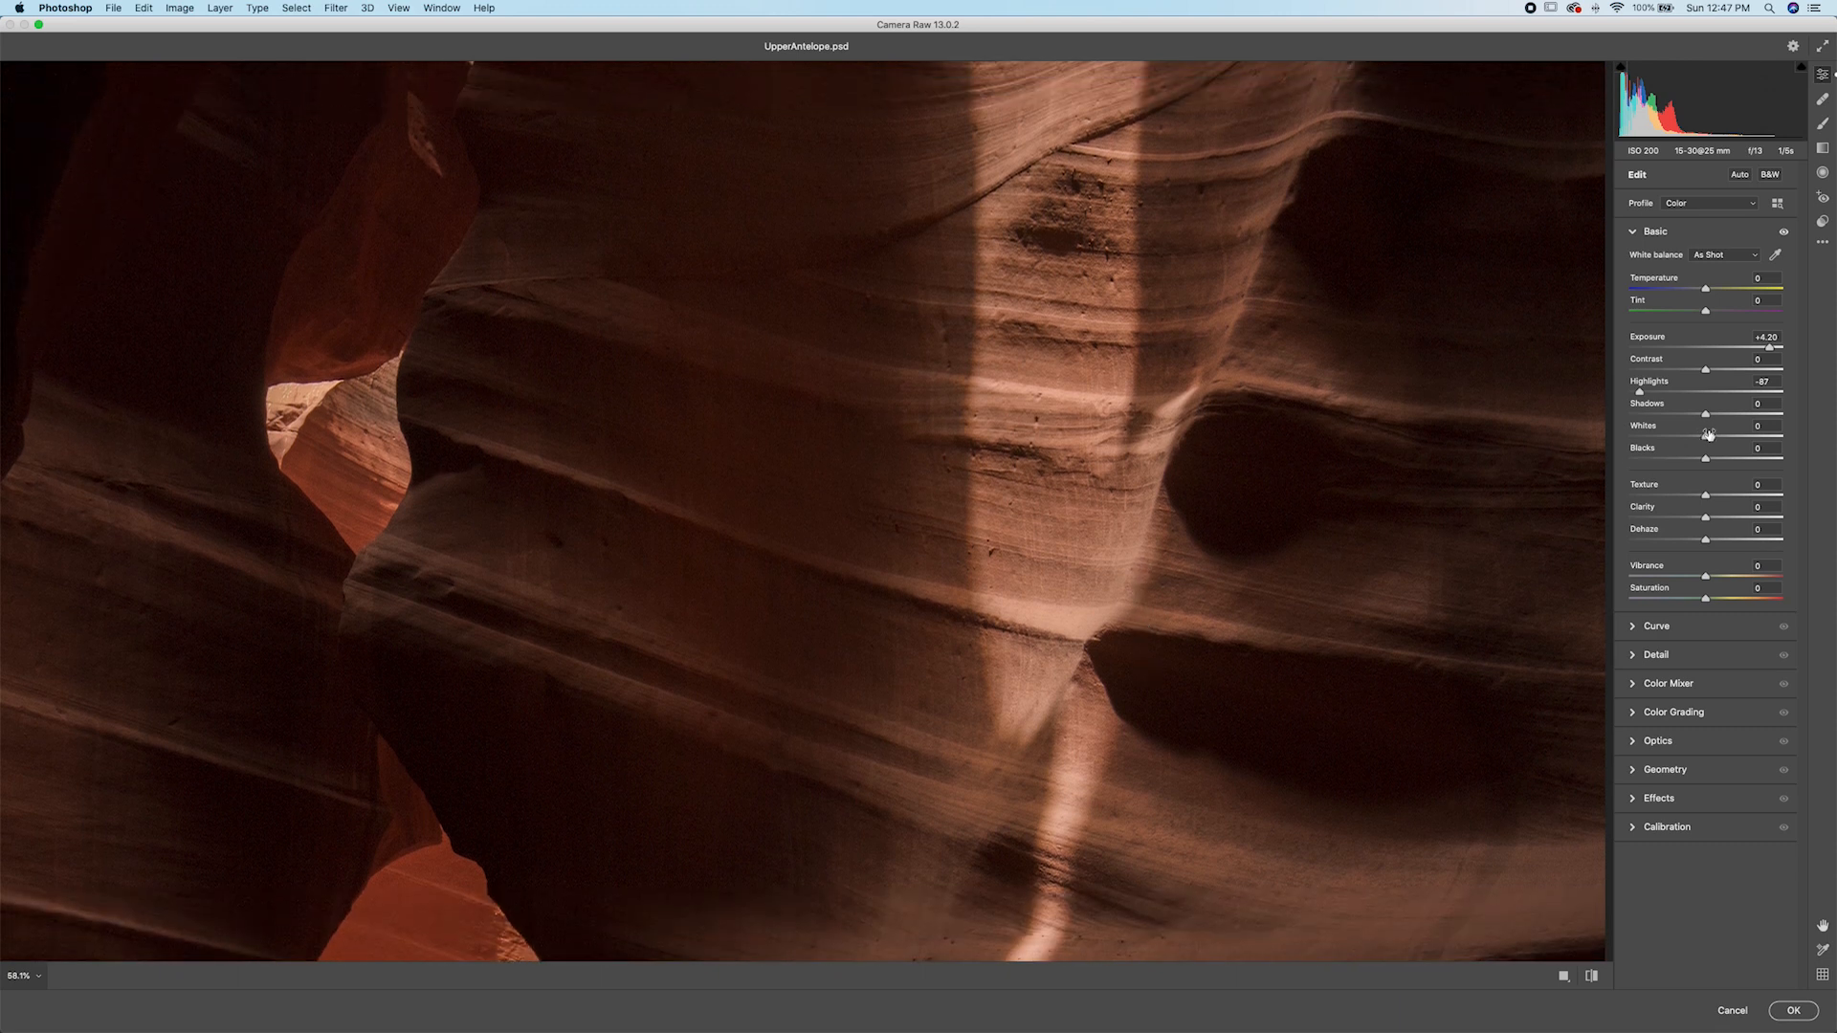
left_click_drag(1712, 414, 1738, 461)
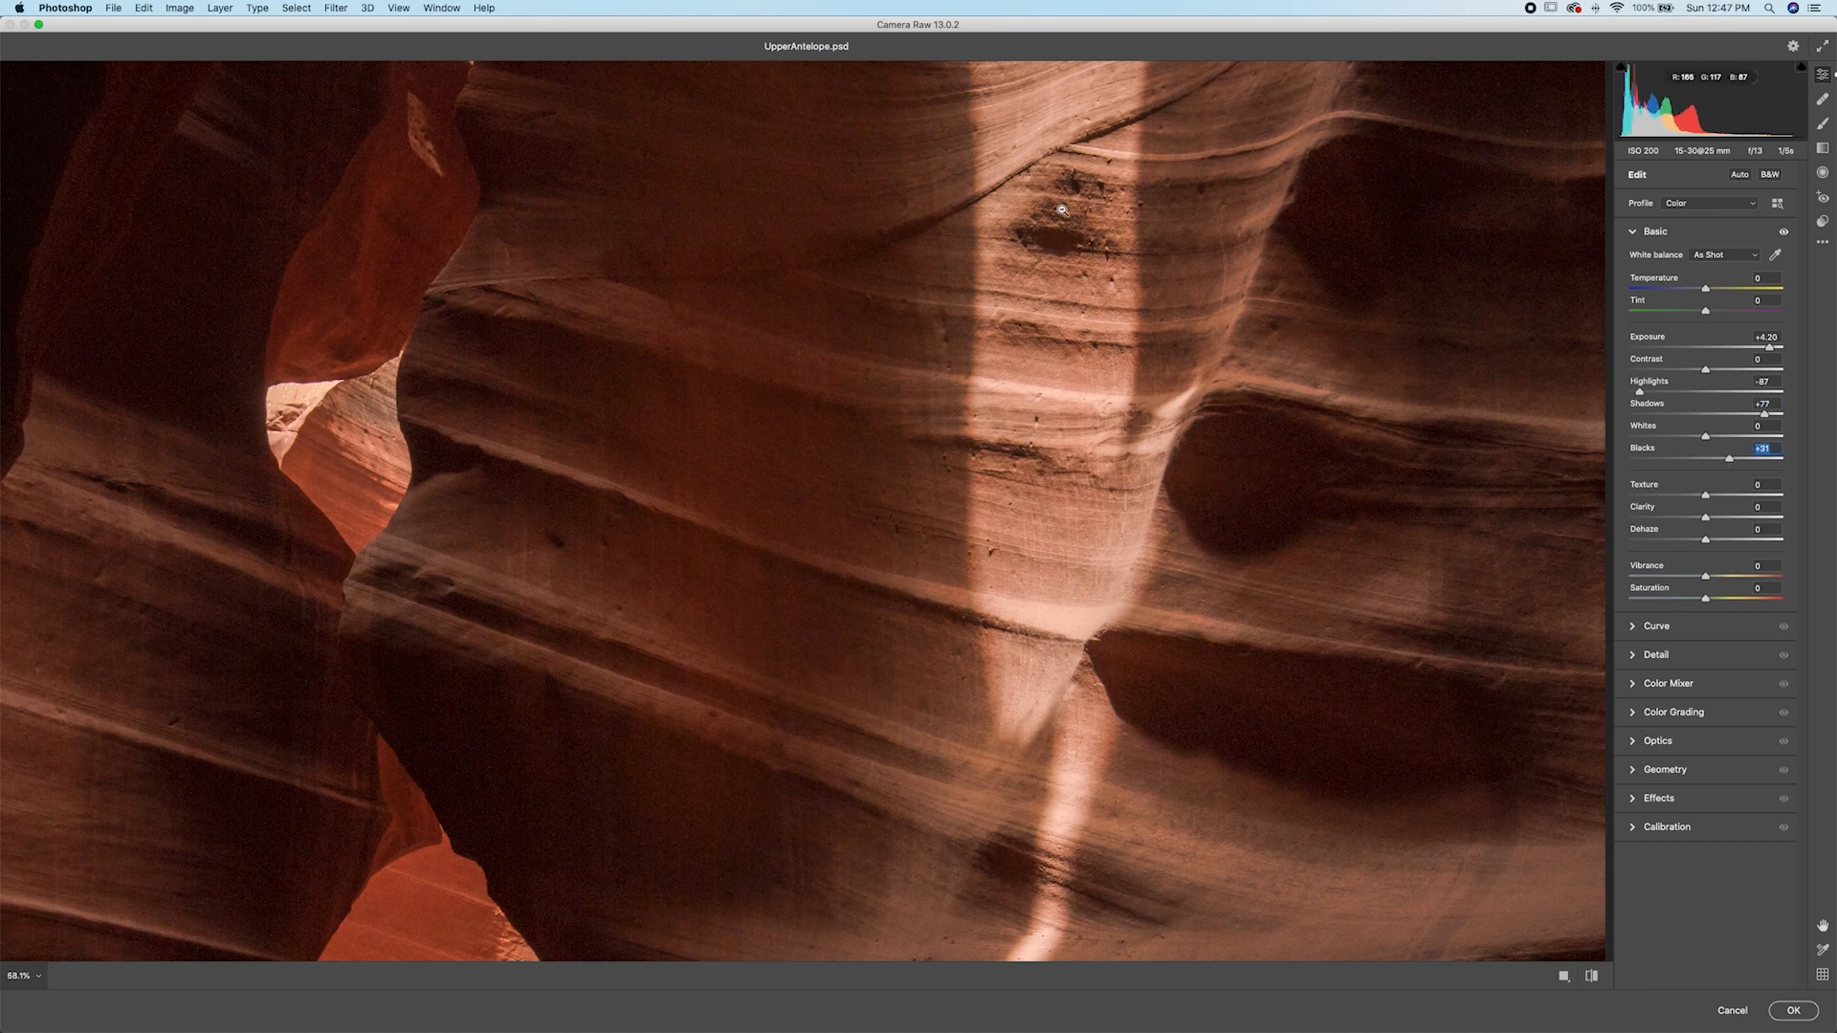
left_click(1793, 1010)
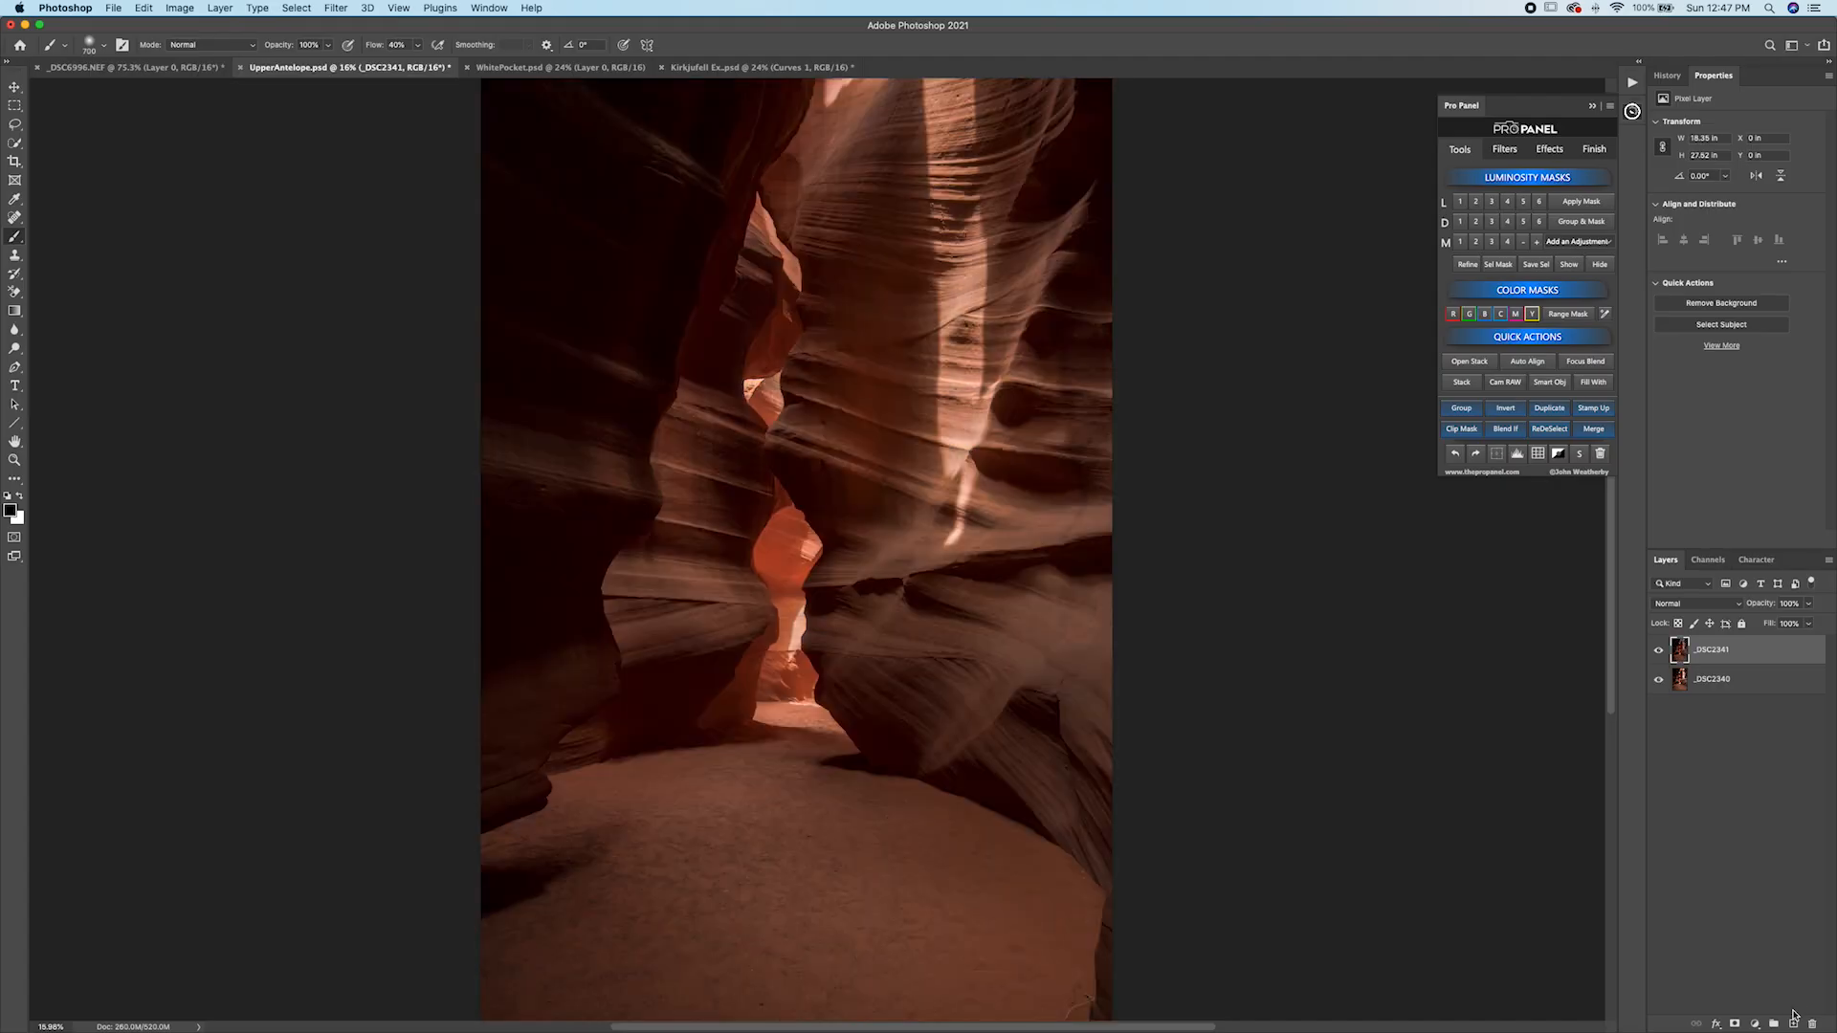
Toggle the edited _DSC2341 layer to compare it, then add a black hide-all mask to it.
left_click(1660, 650)
left_click(1660, 651)
left_click(1661, 650)
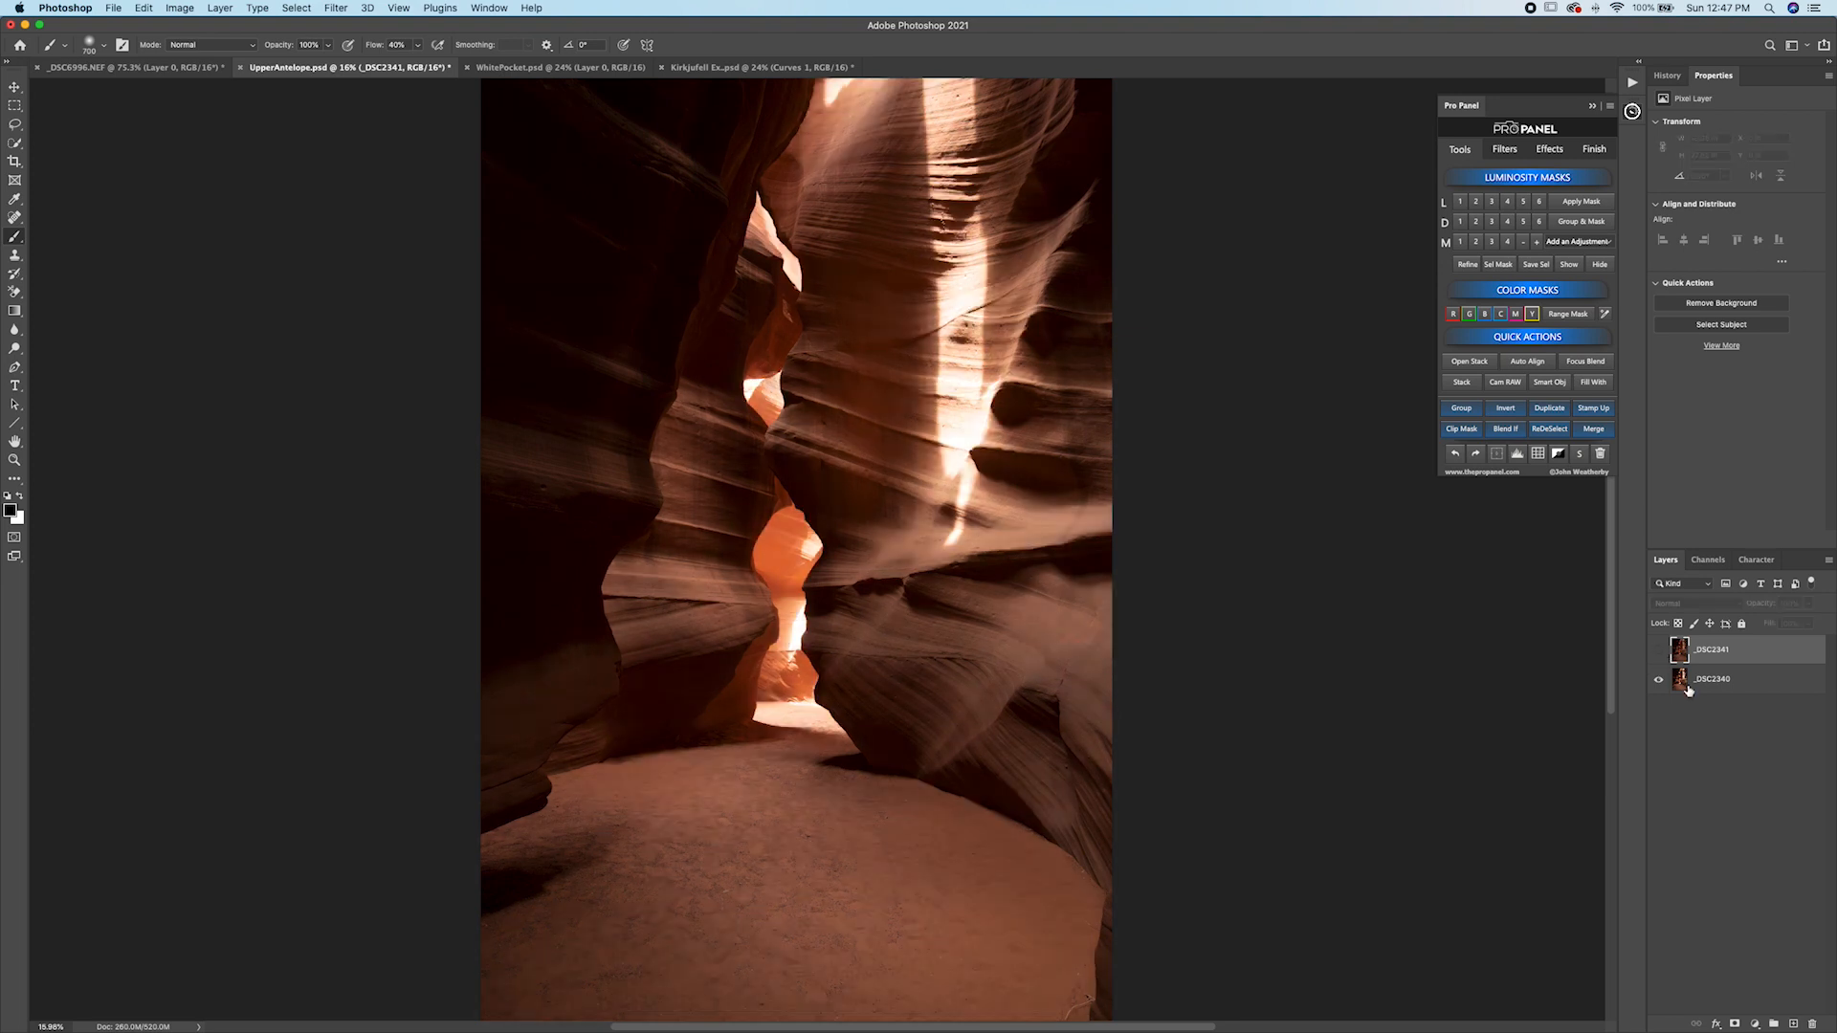
left_click(1660, 650)
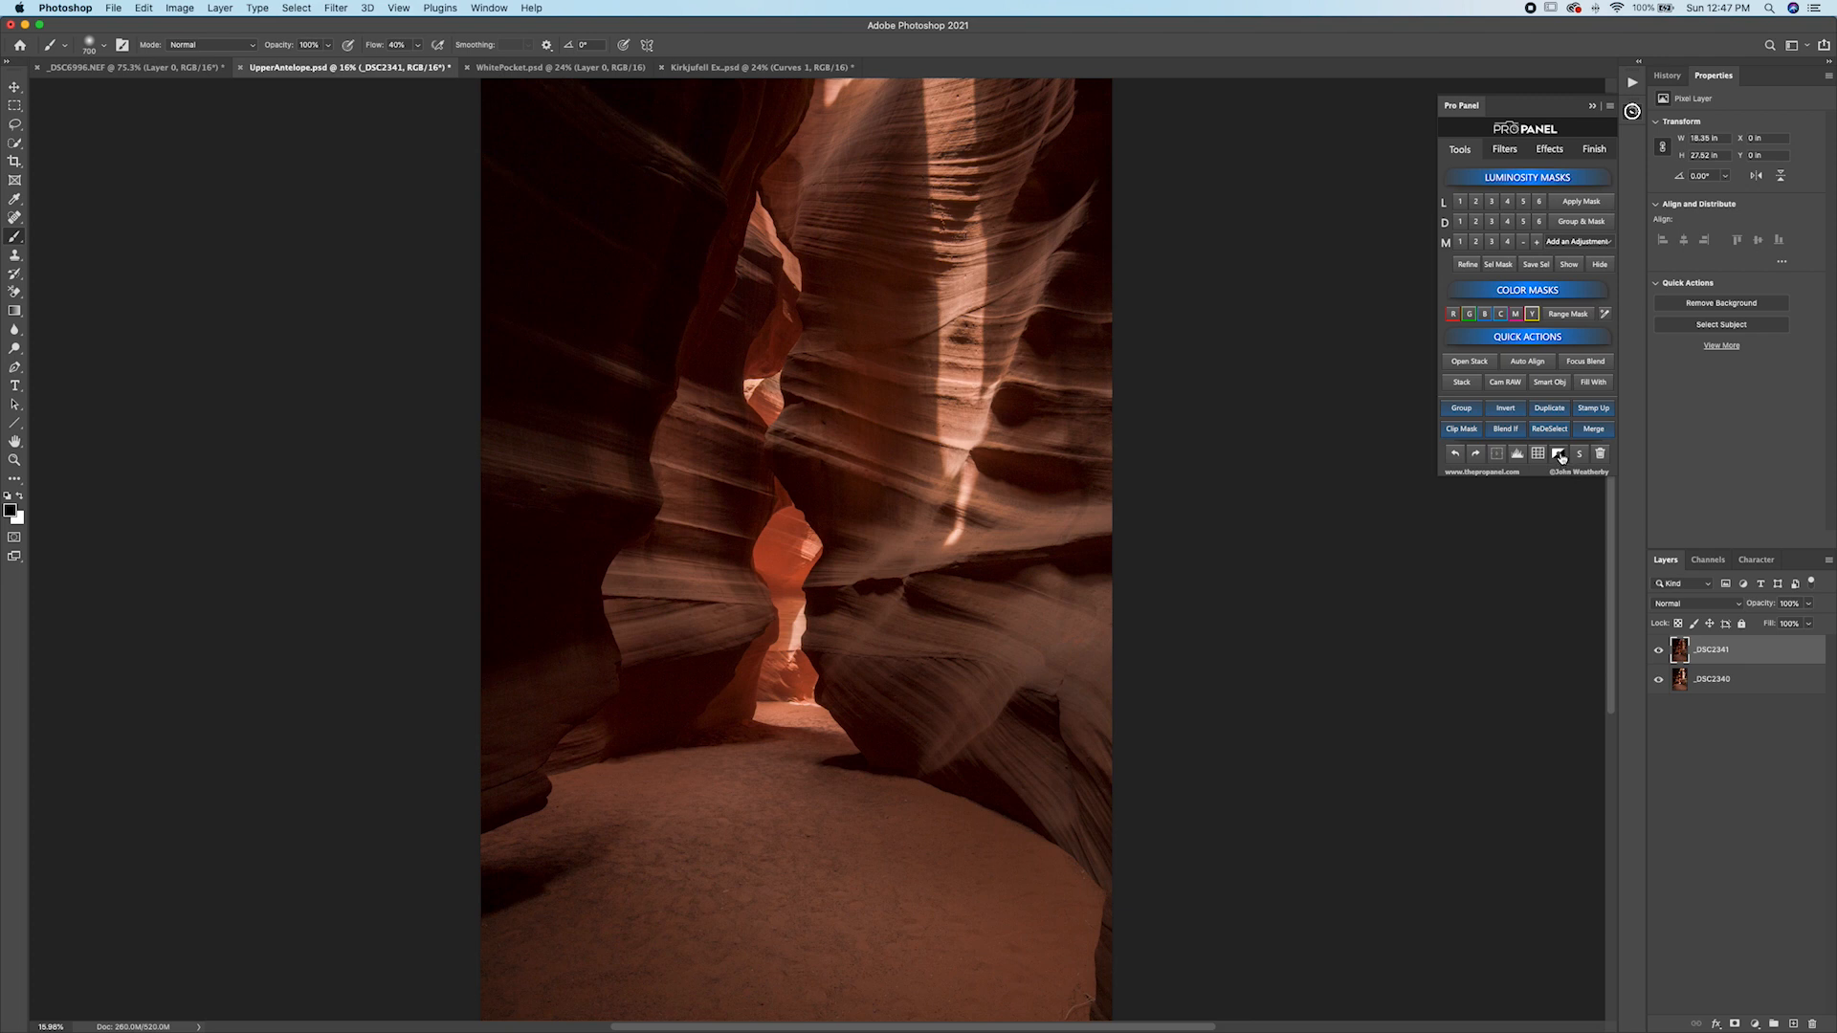
left_click(1559, 457)
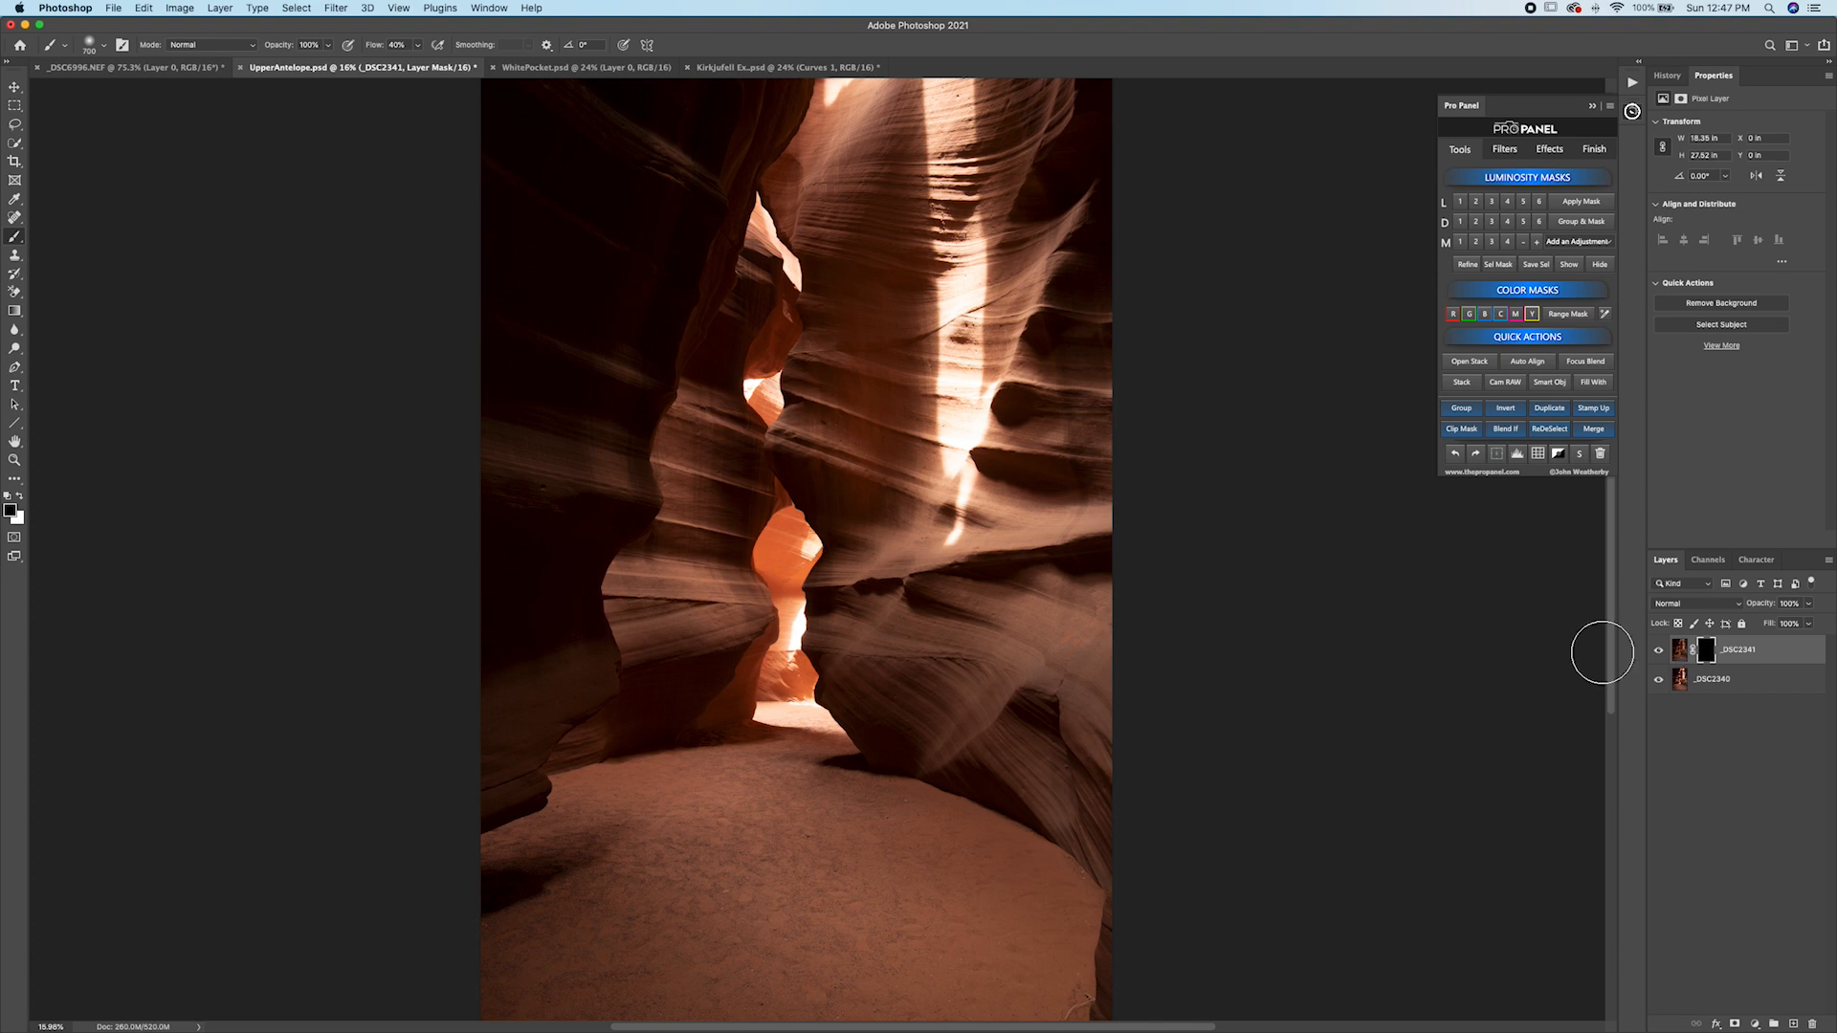
Preview the Lights luminosity masks and load a Lights 2 selection.
left_click(1476, 202)
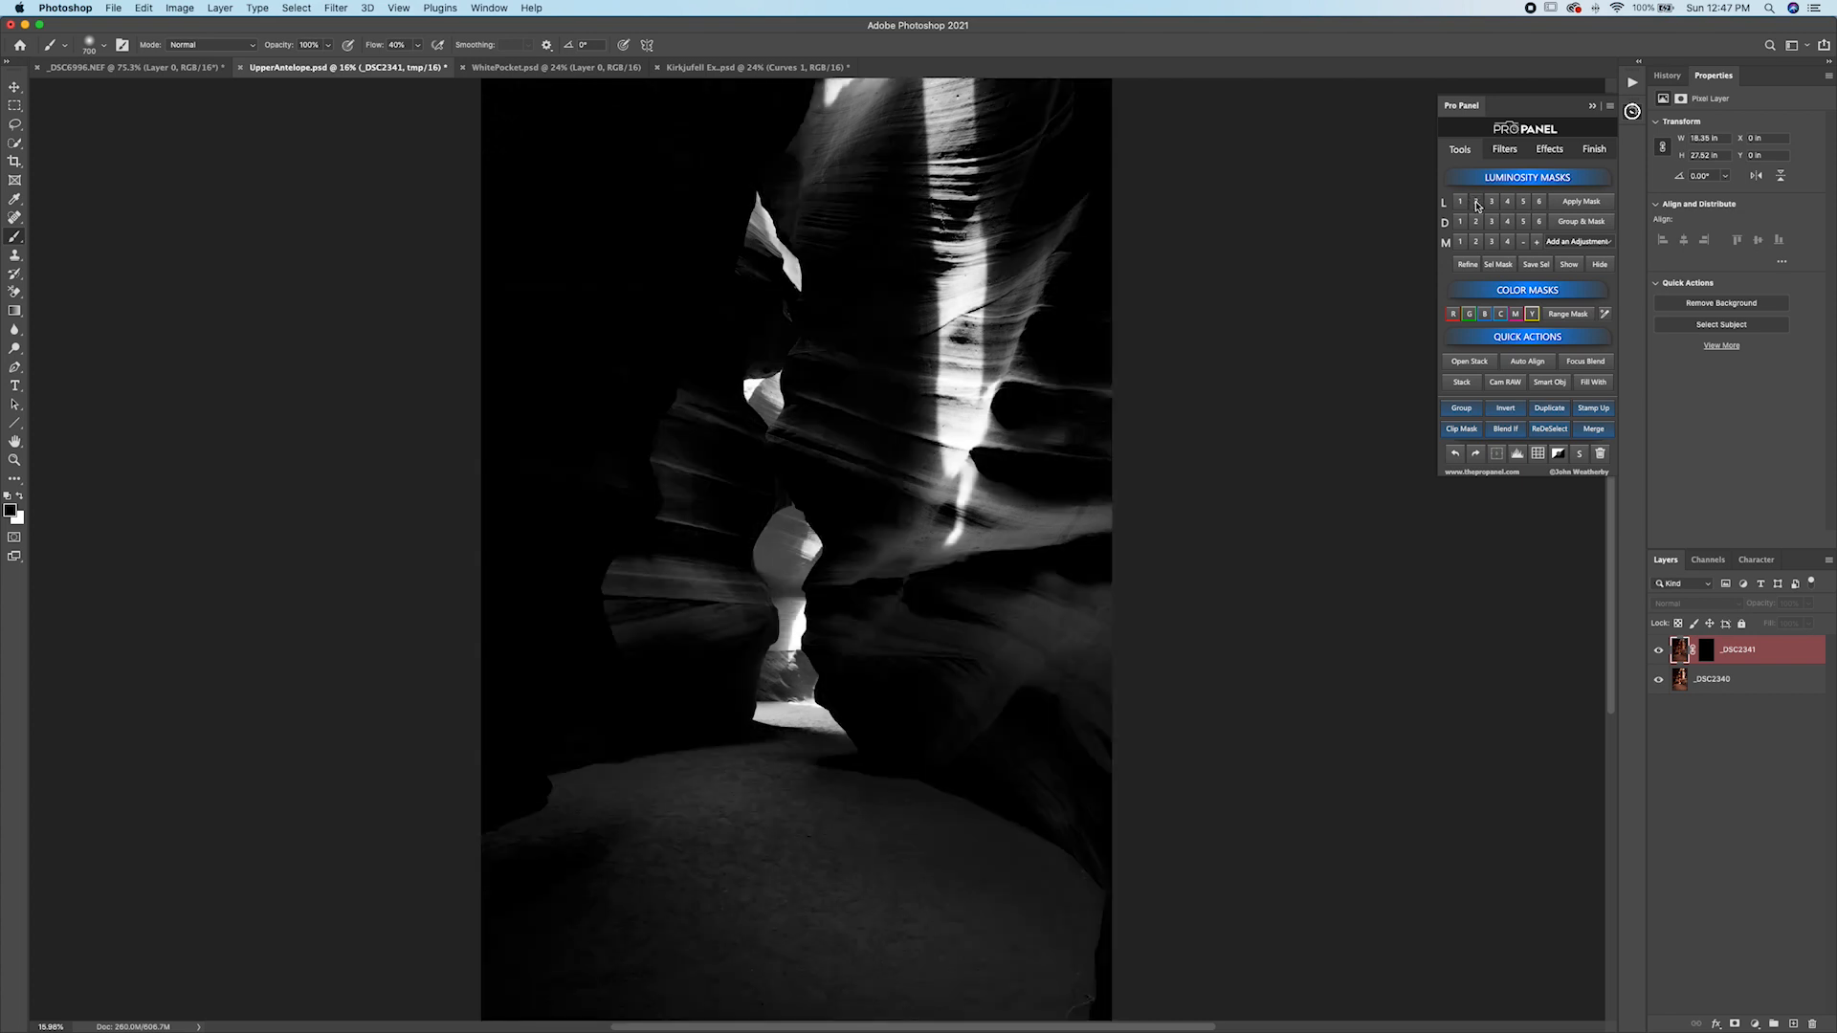
left_click(1496, 202)
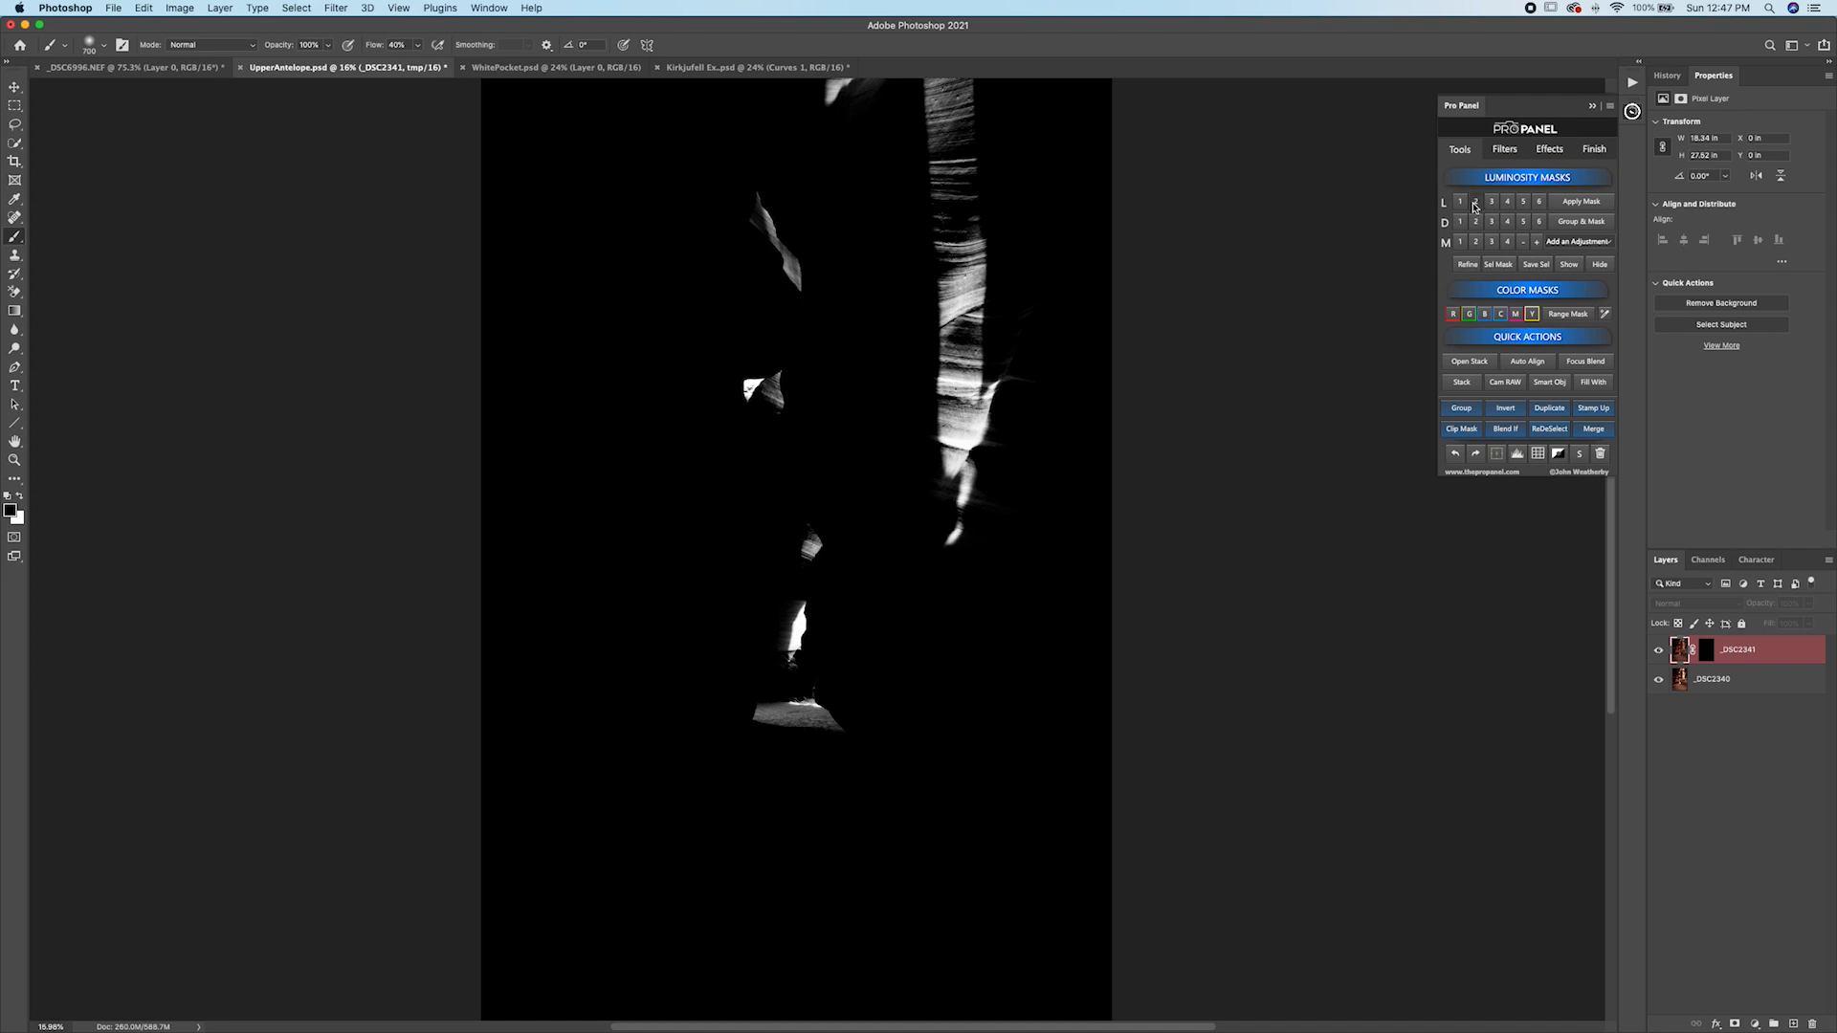
left_click(1474, 204)
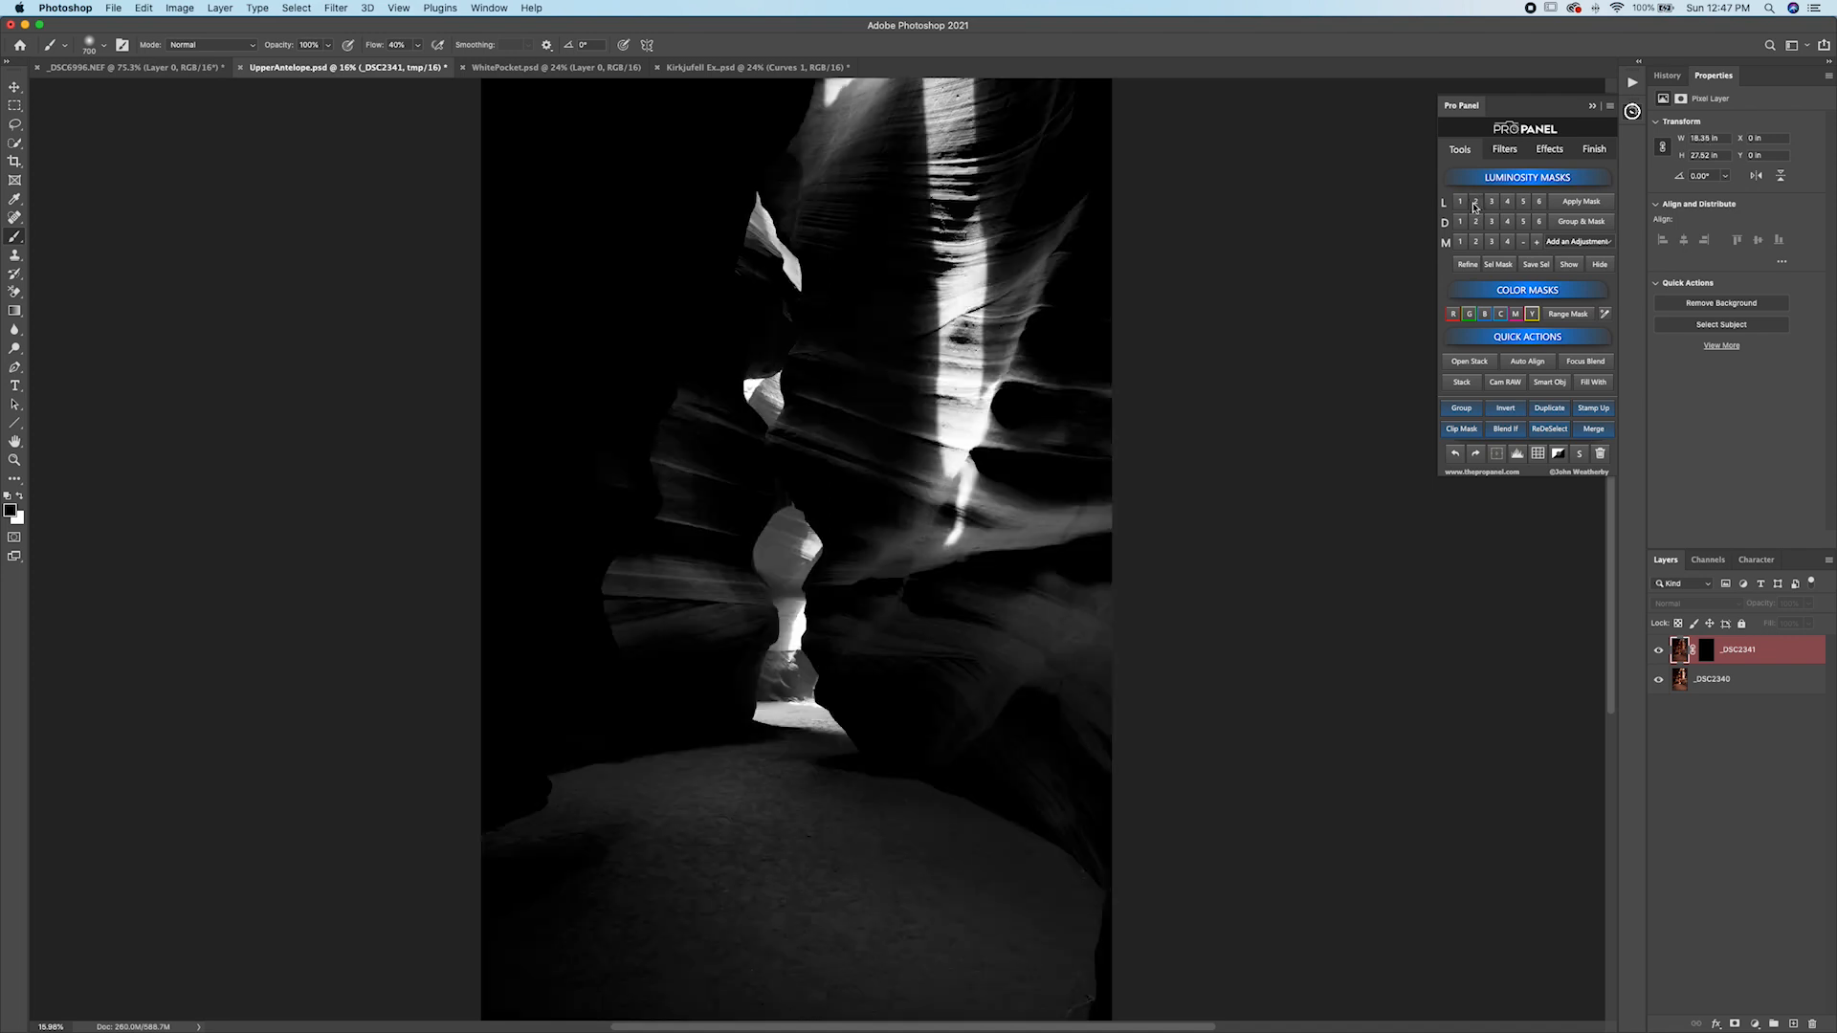
left_click(1576, 247)
left_click(1582, 261)
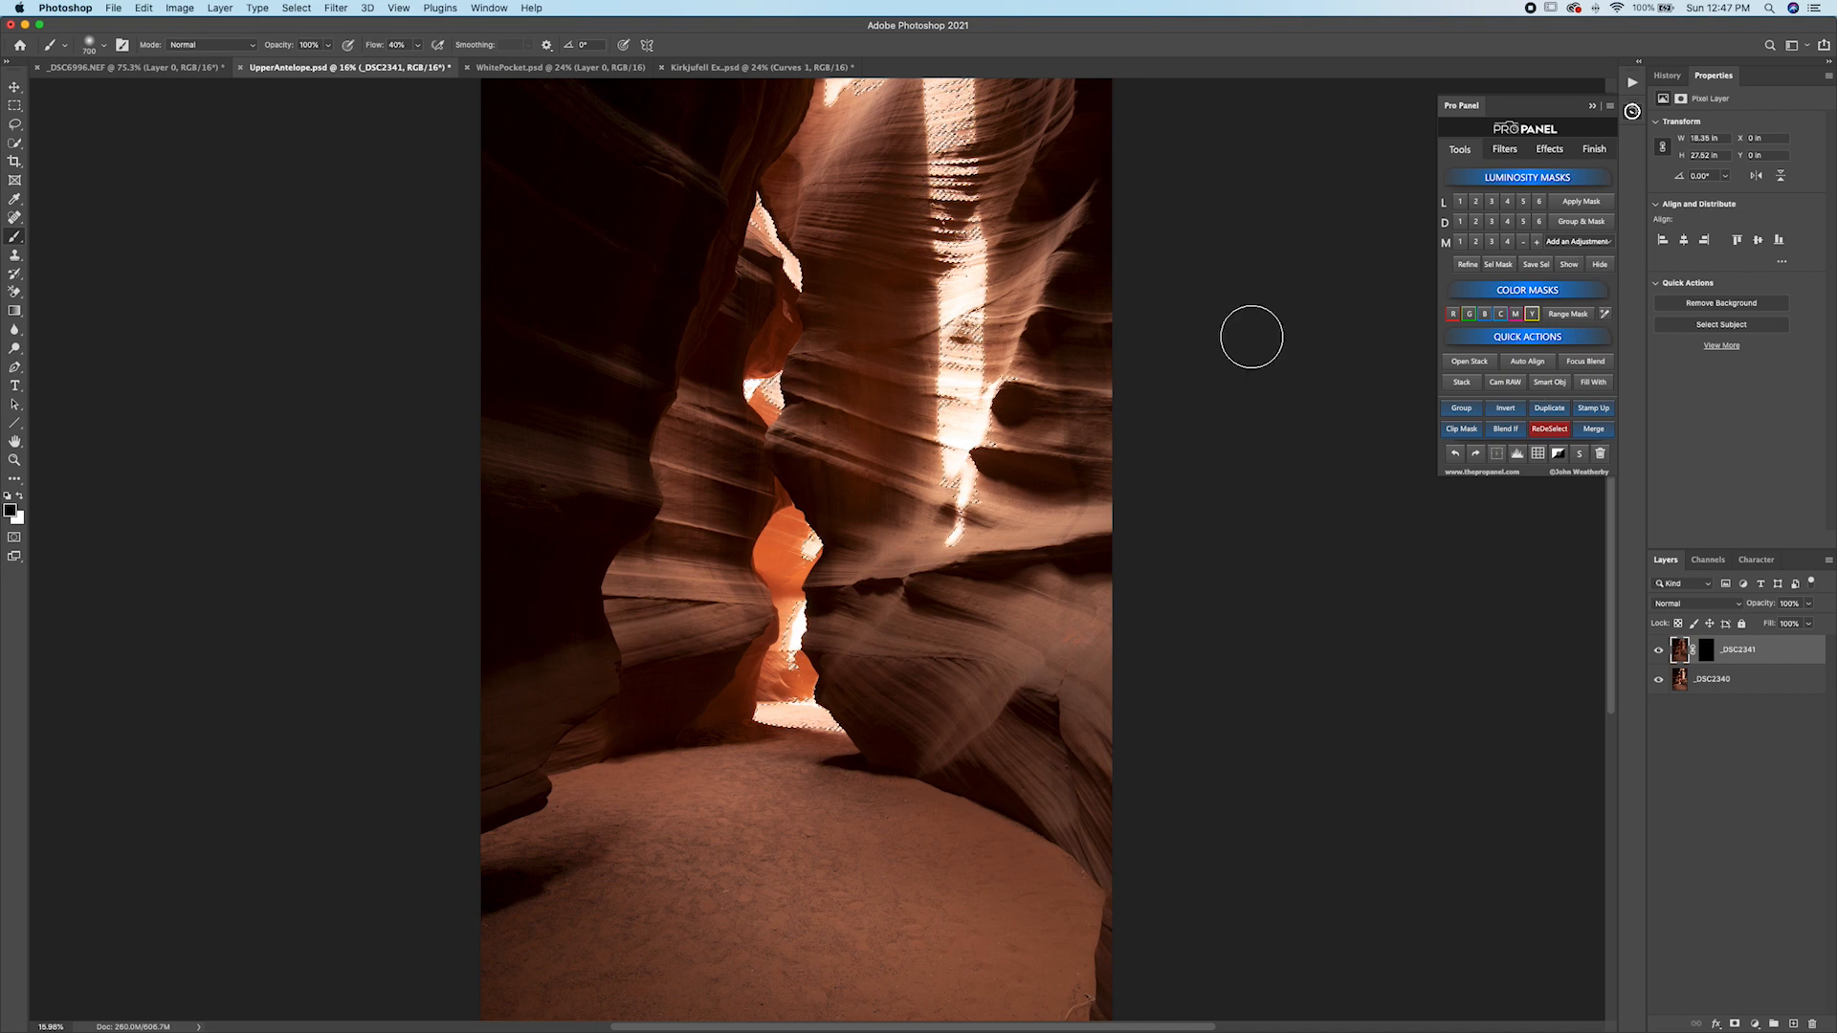
Paint white on the _DSC2341 layer mask through the Lights 2 selection over the light beam and upper slot, then deselect.
scroll(976, 337, "up", 3)
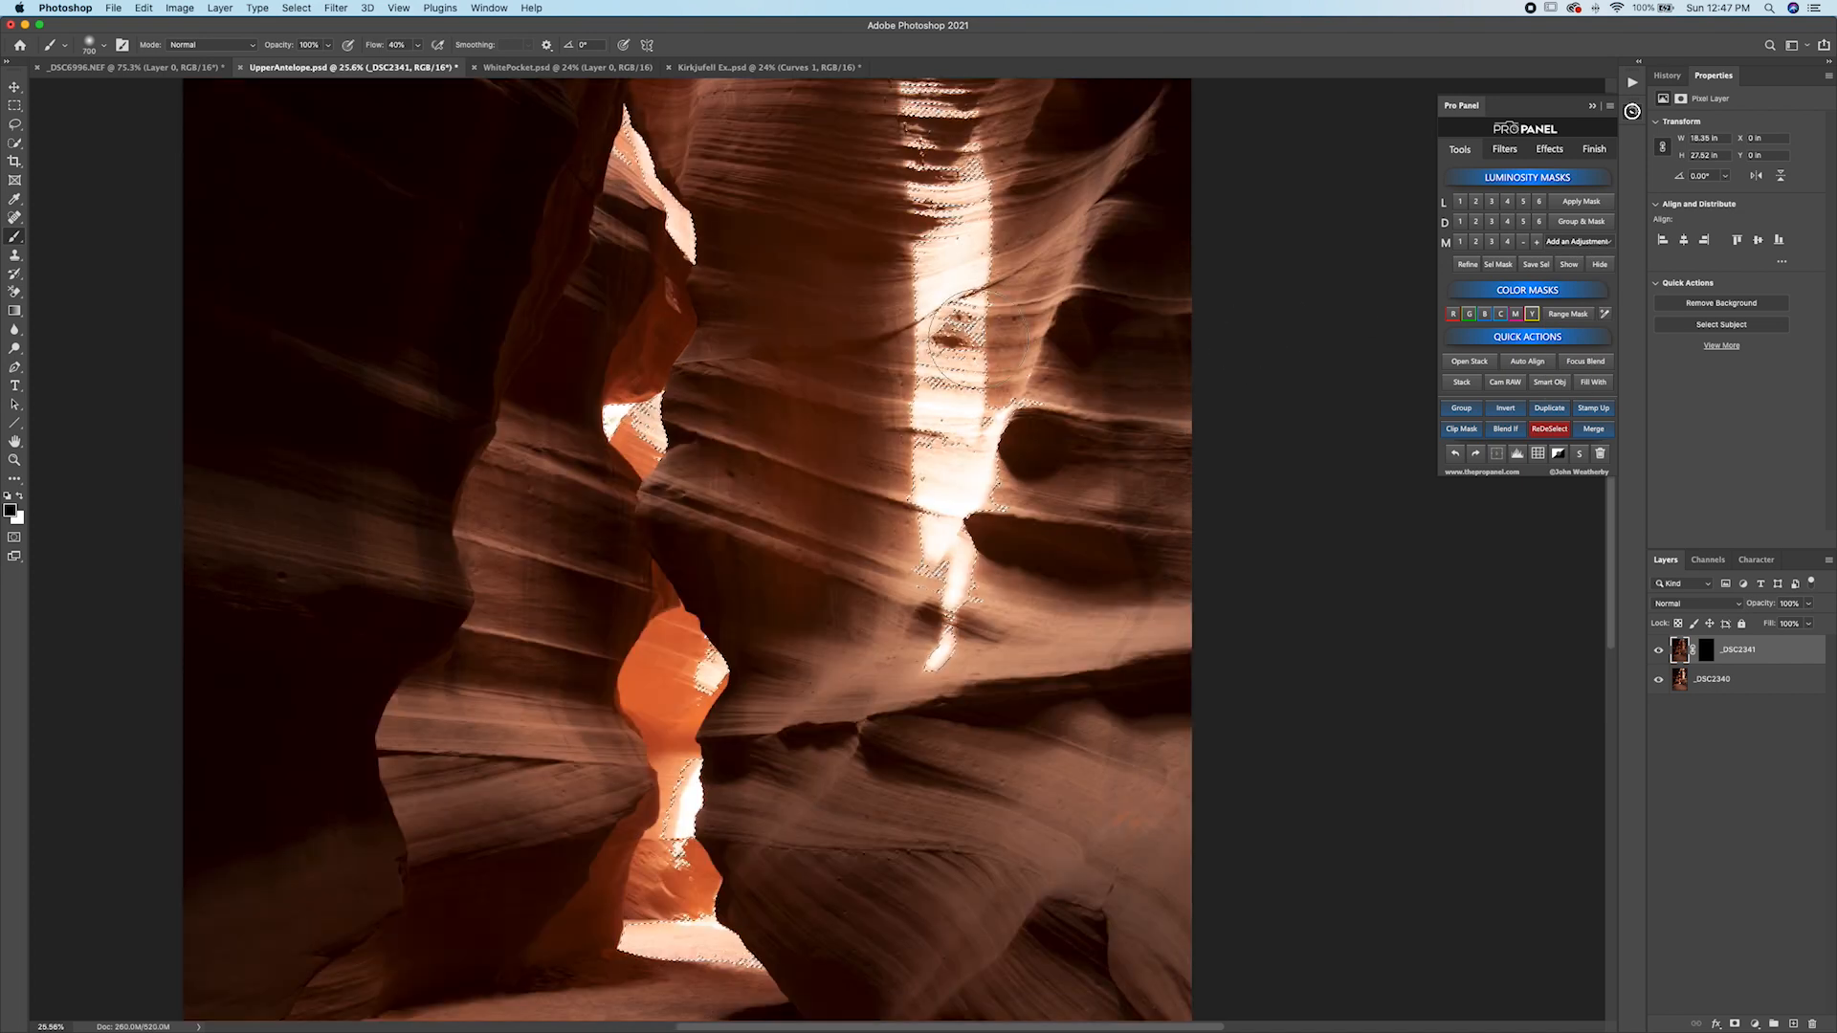
key("bracketright")
key("bracketright")
key("bracketright")
key("bracketright")
key("bracketright")
key("bracketright")
key("bracketright")
scroll(962, 348, "right", 1)
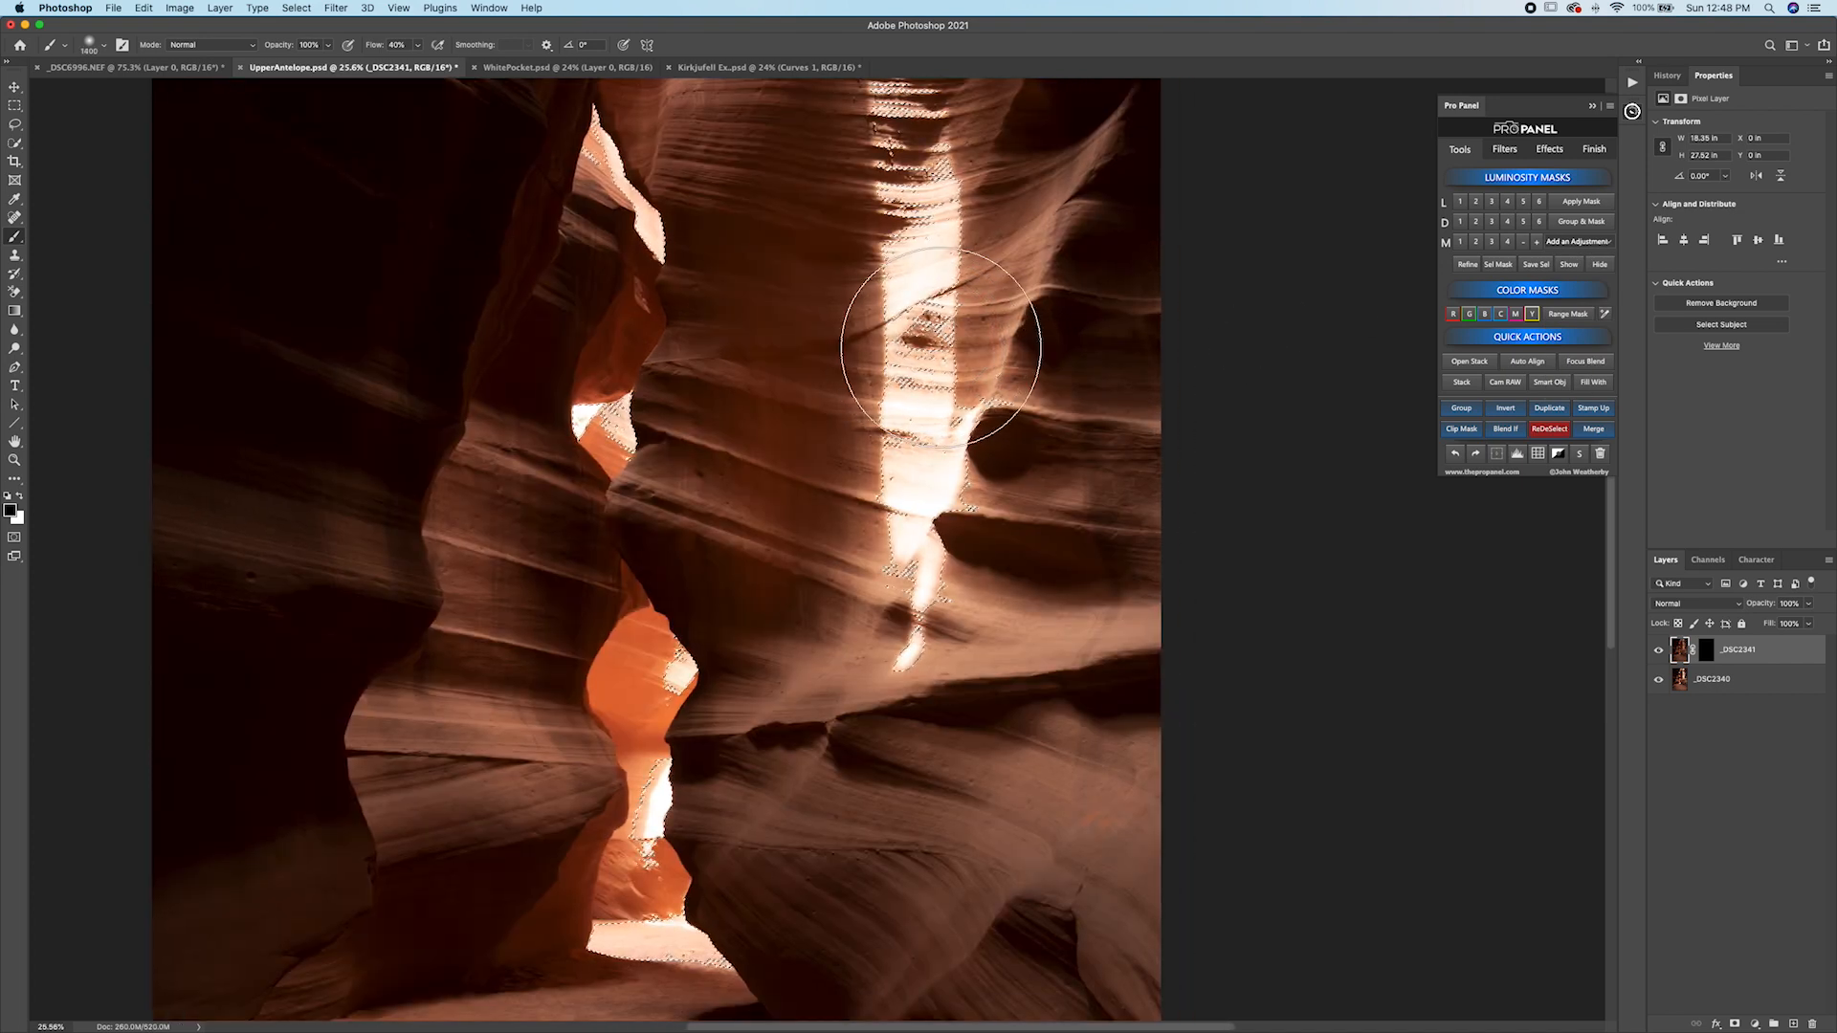
key("bracketright")
key("bracketright")
key("bracketright")
left_click(1709, 652)
key("x")
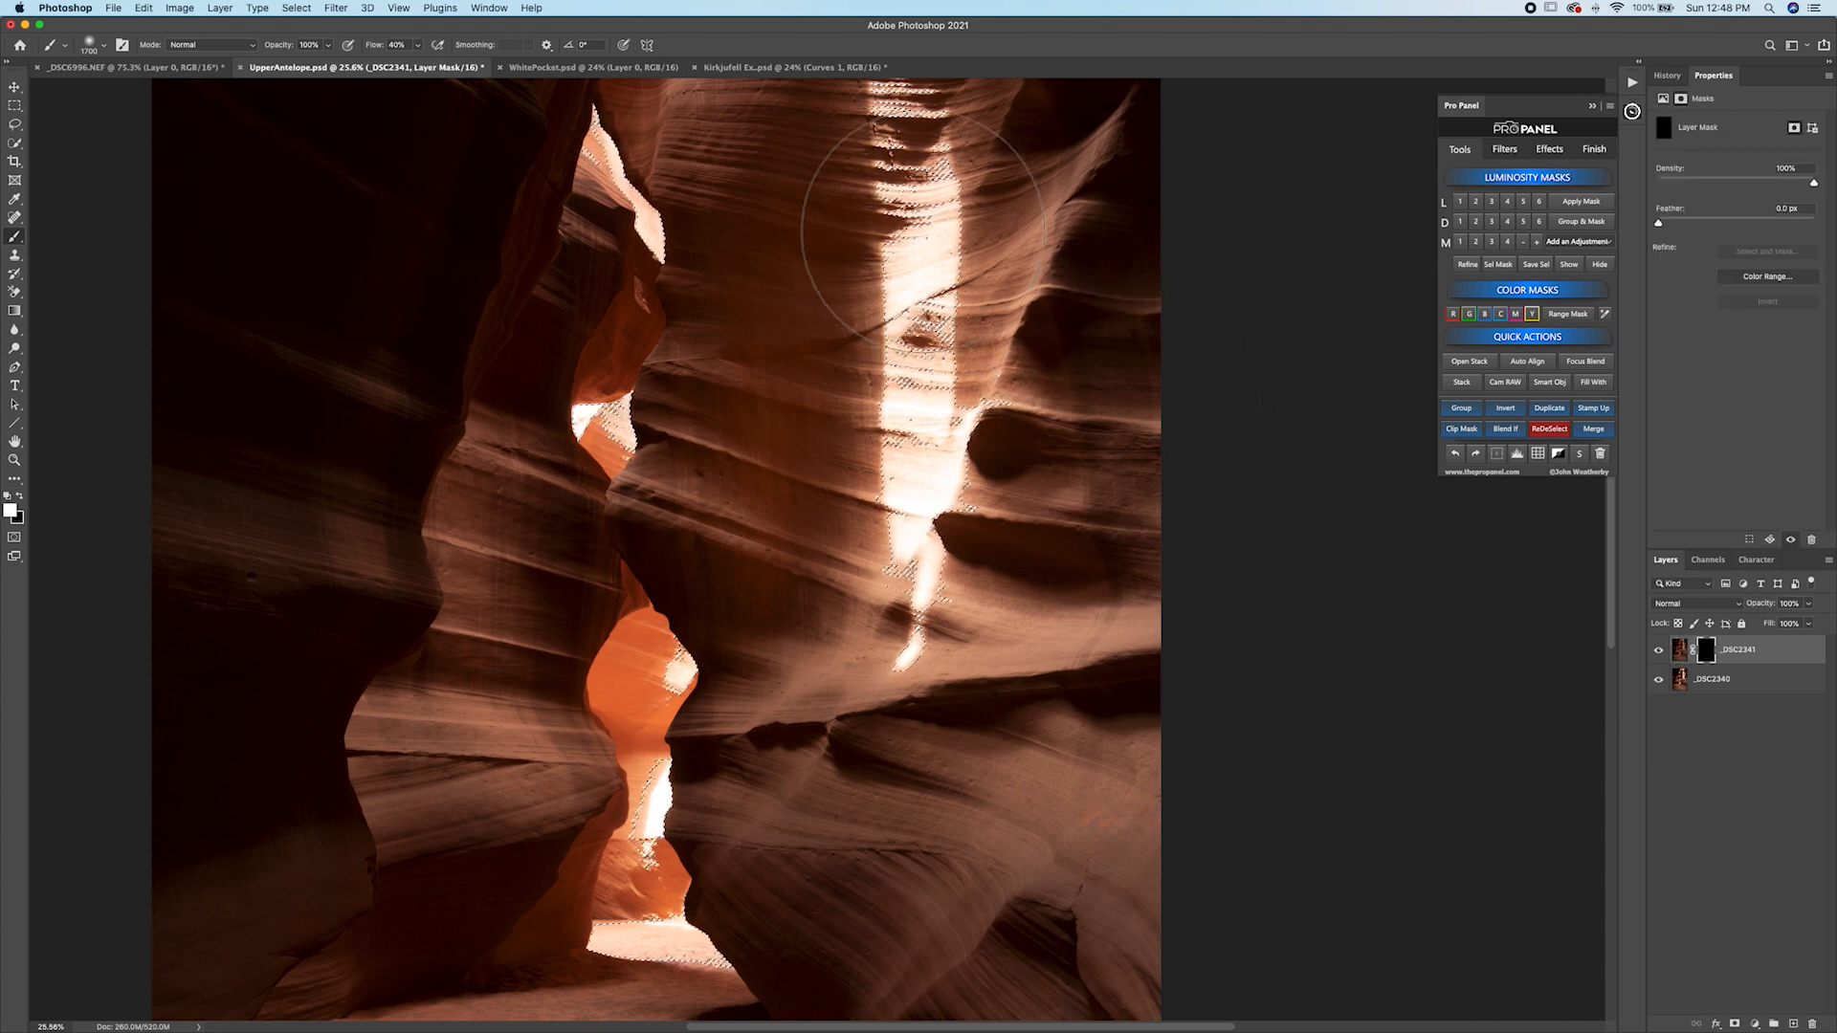
left_click_drag(923, 238, 919, 383)
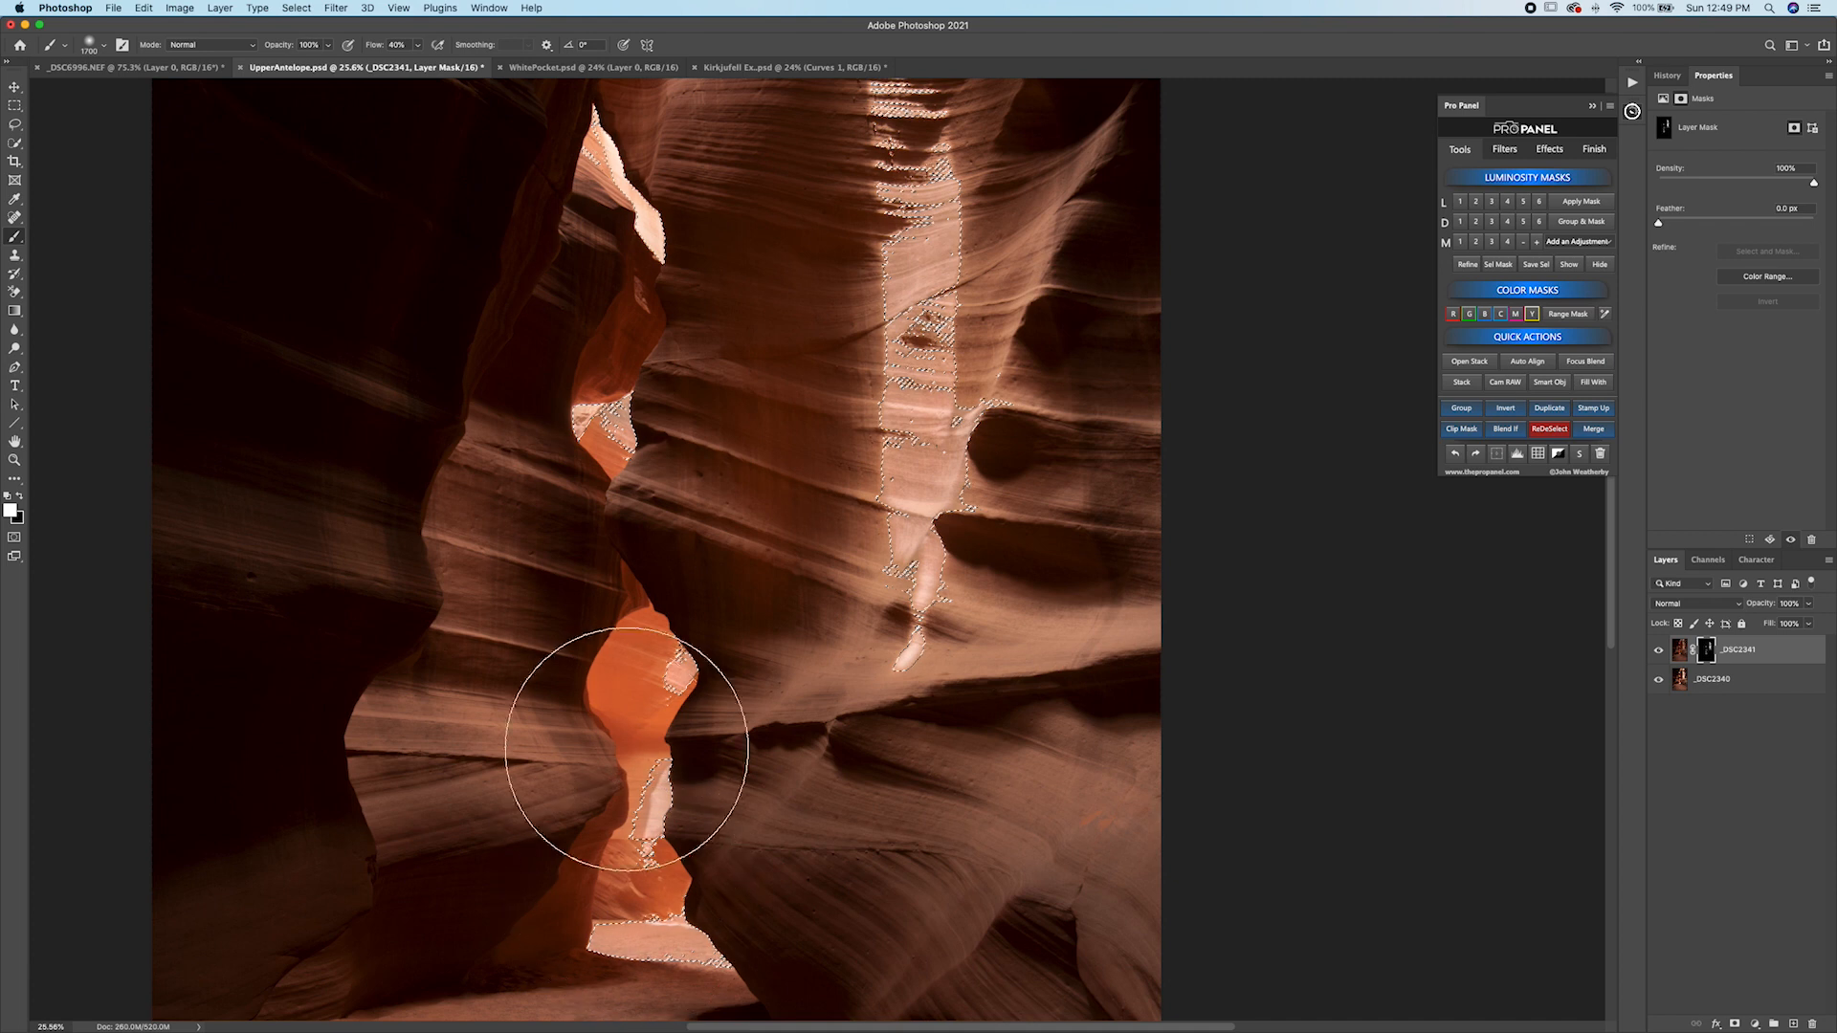
left_click(612, 199)
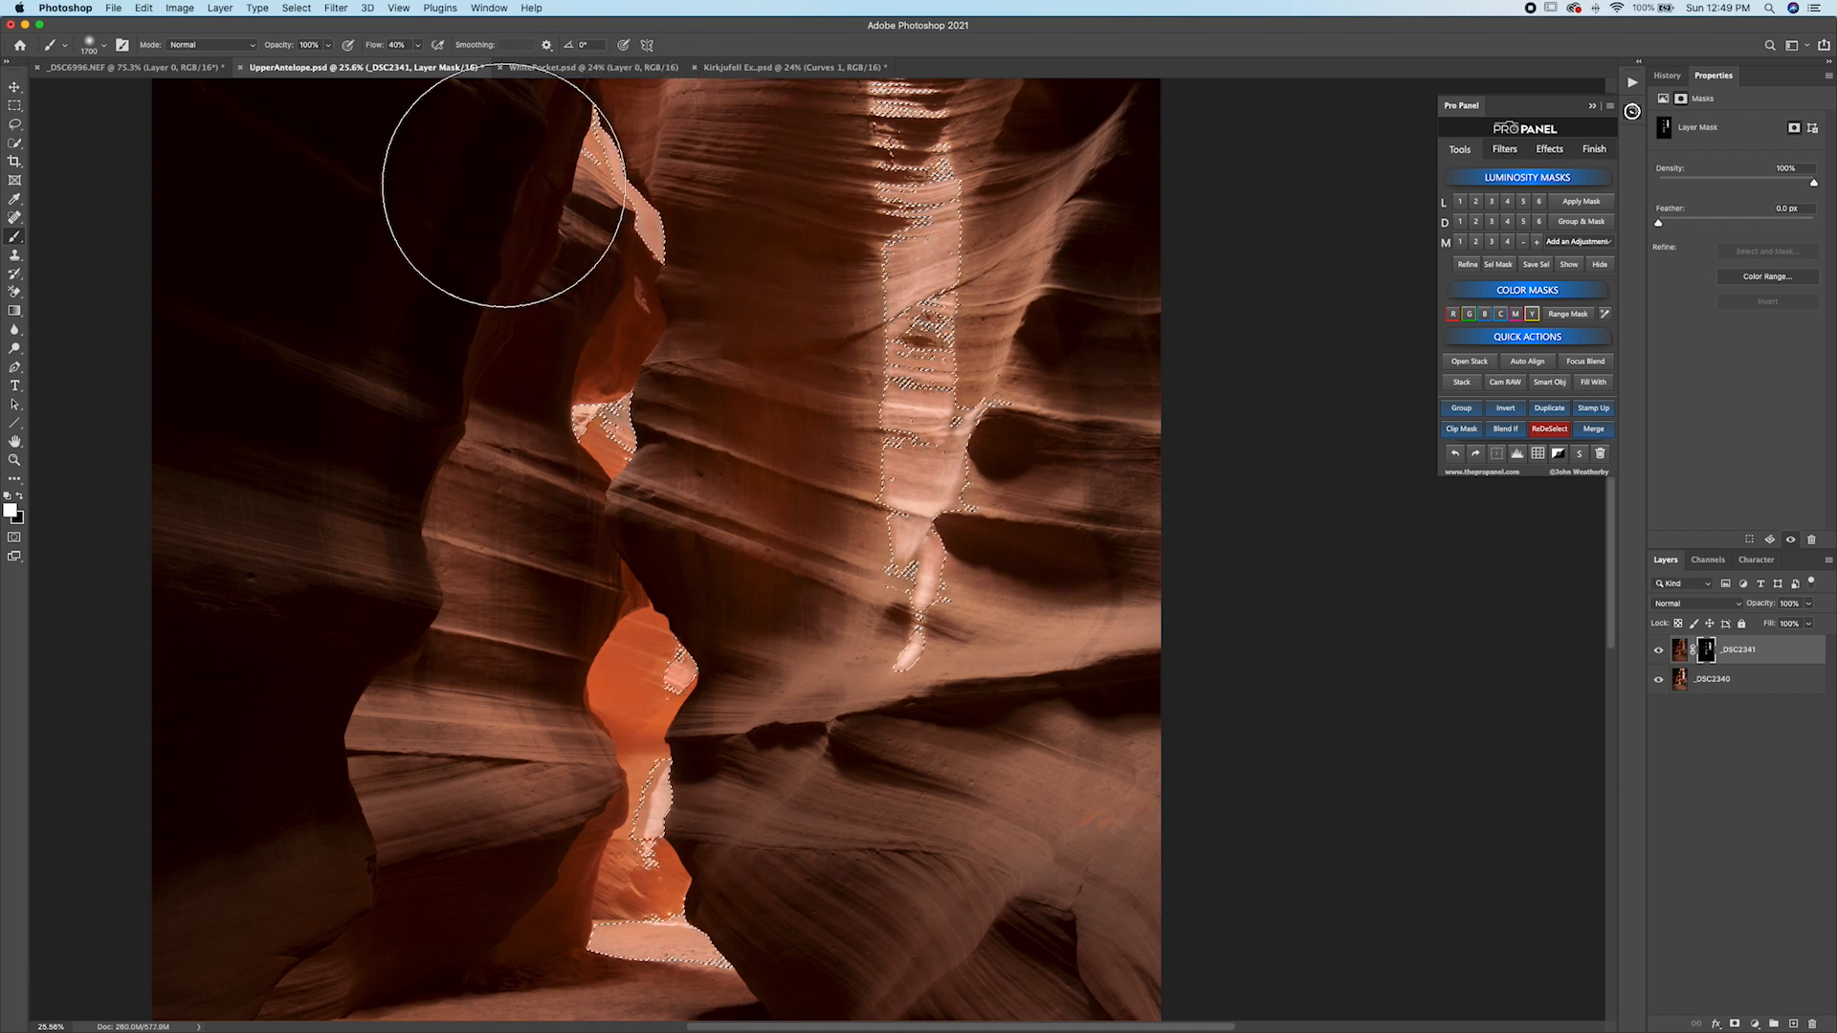
left_click(1550, 429)
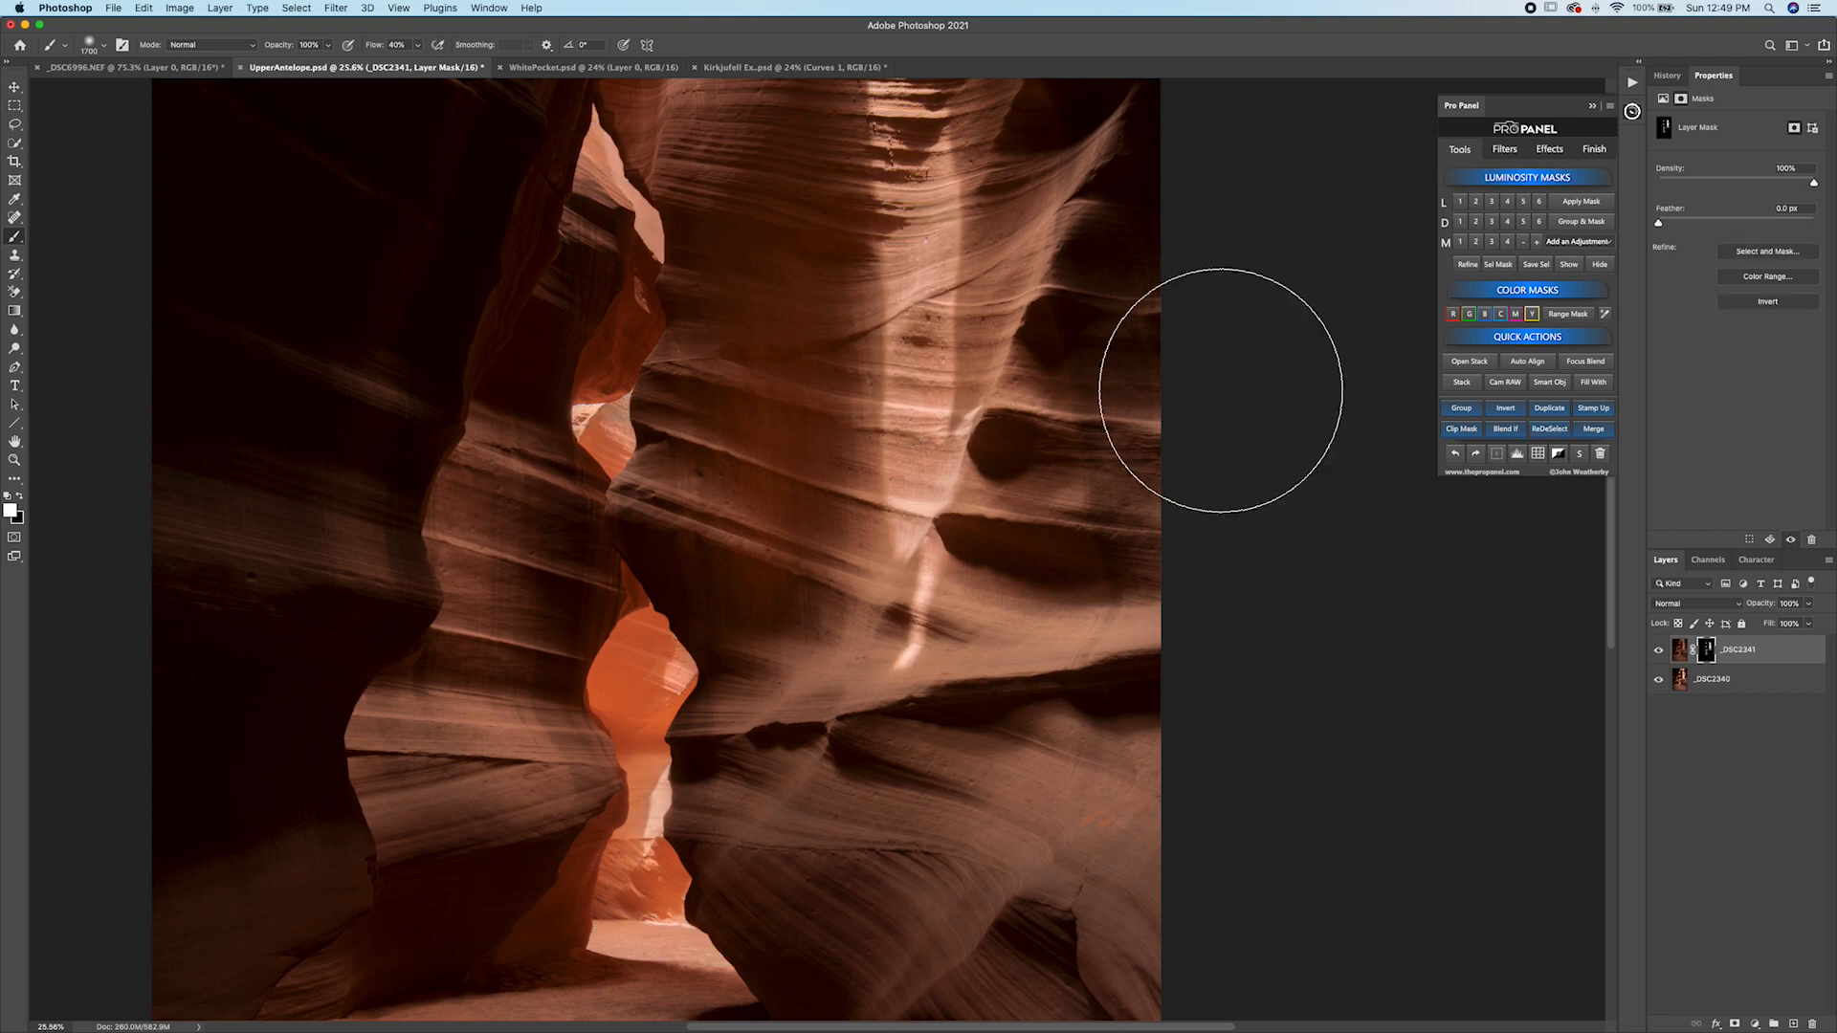
Toggle the _DSC2341 layer up close to compare the blended result.
scroll(981, 350, "up", 5)
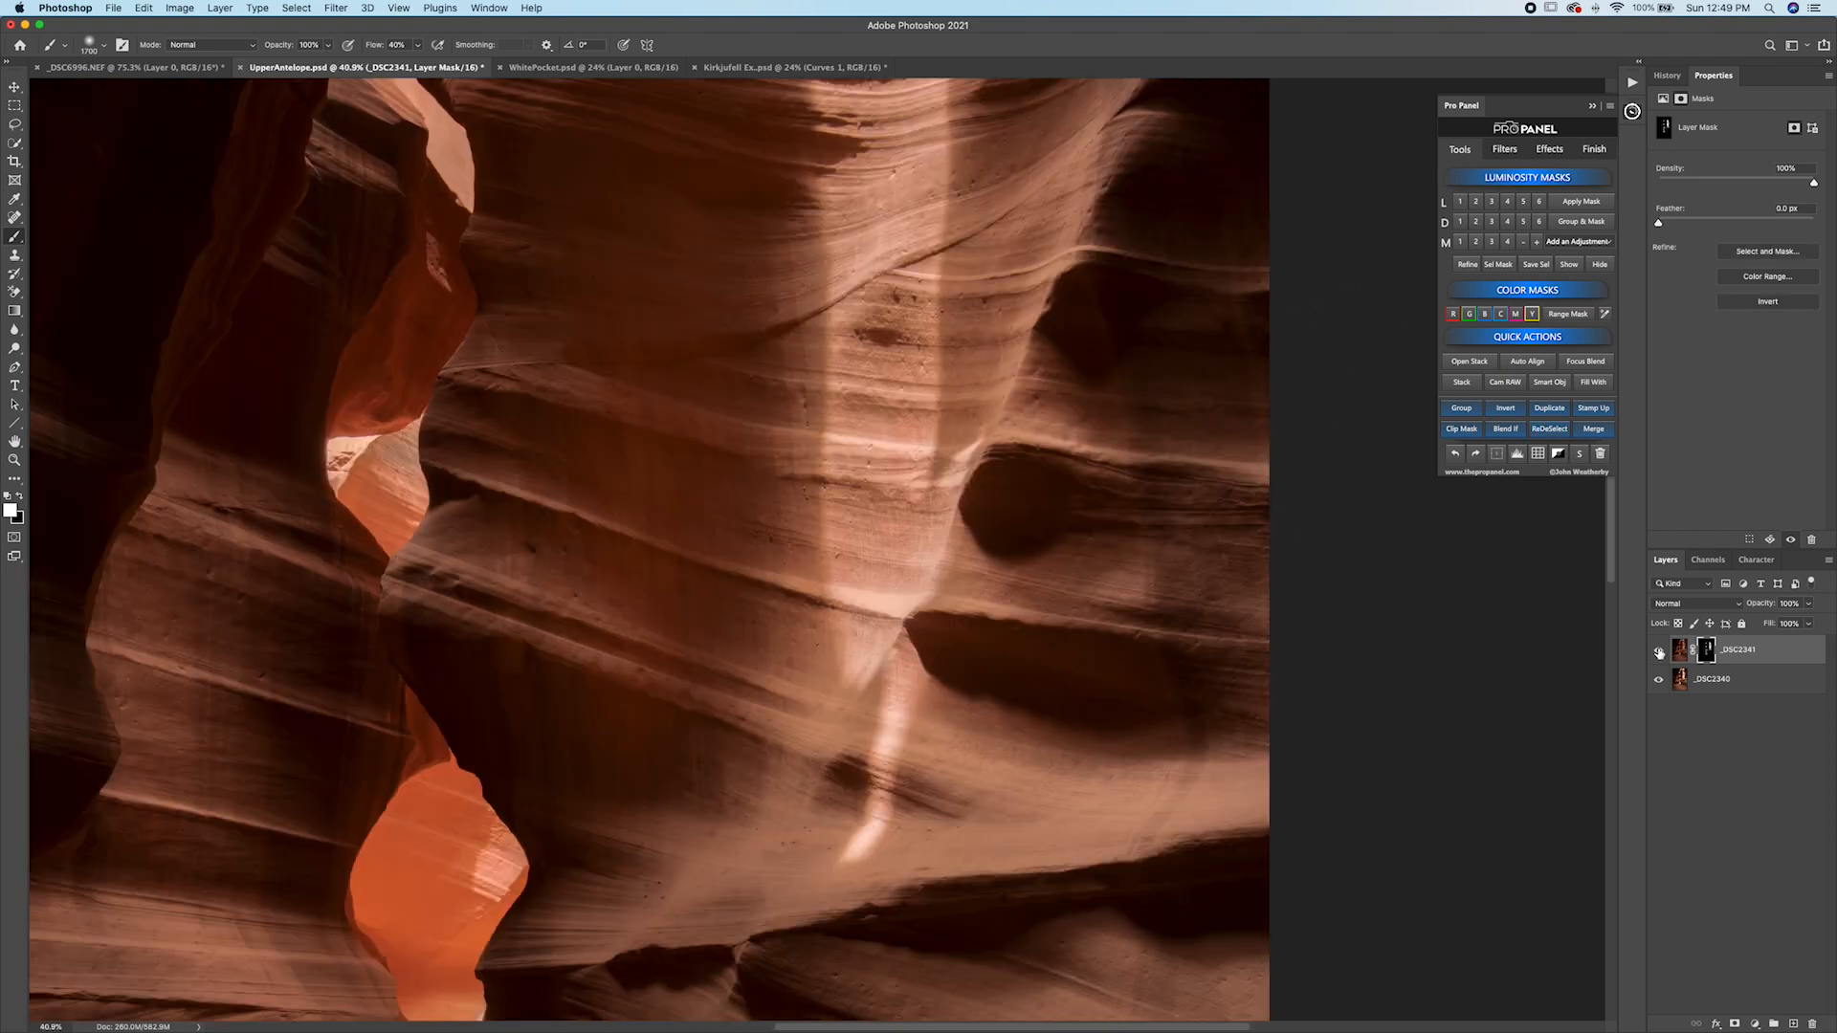
left_click(1659, 653)
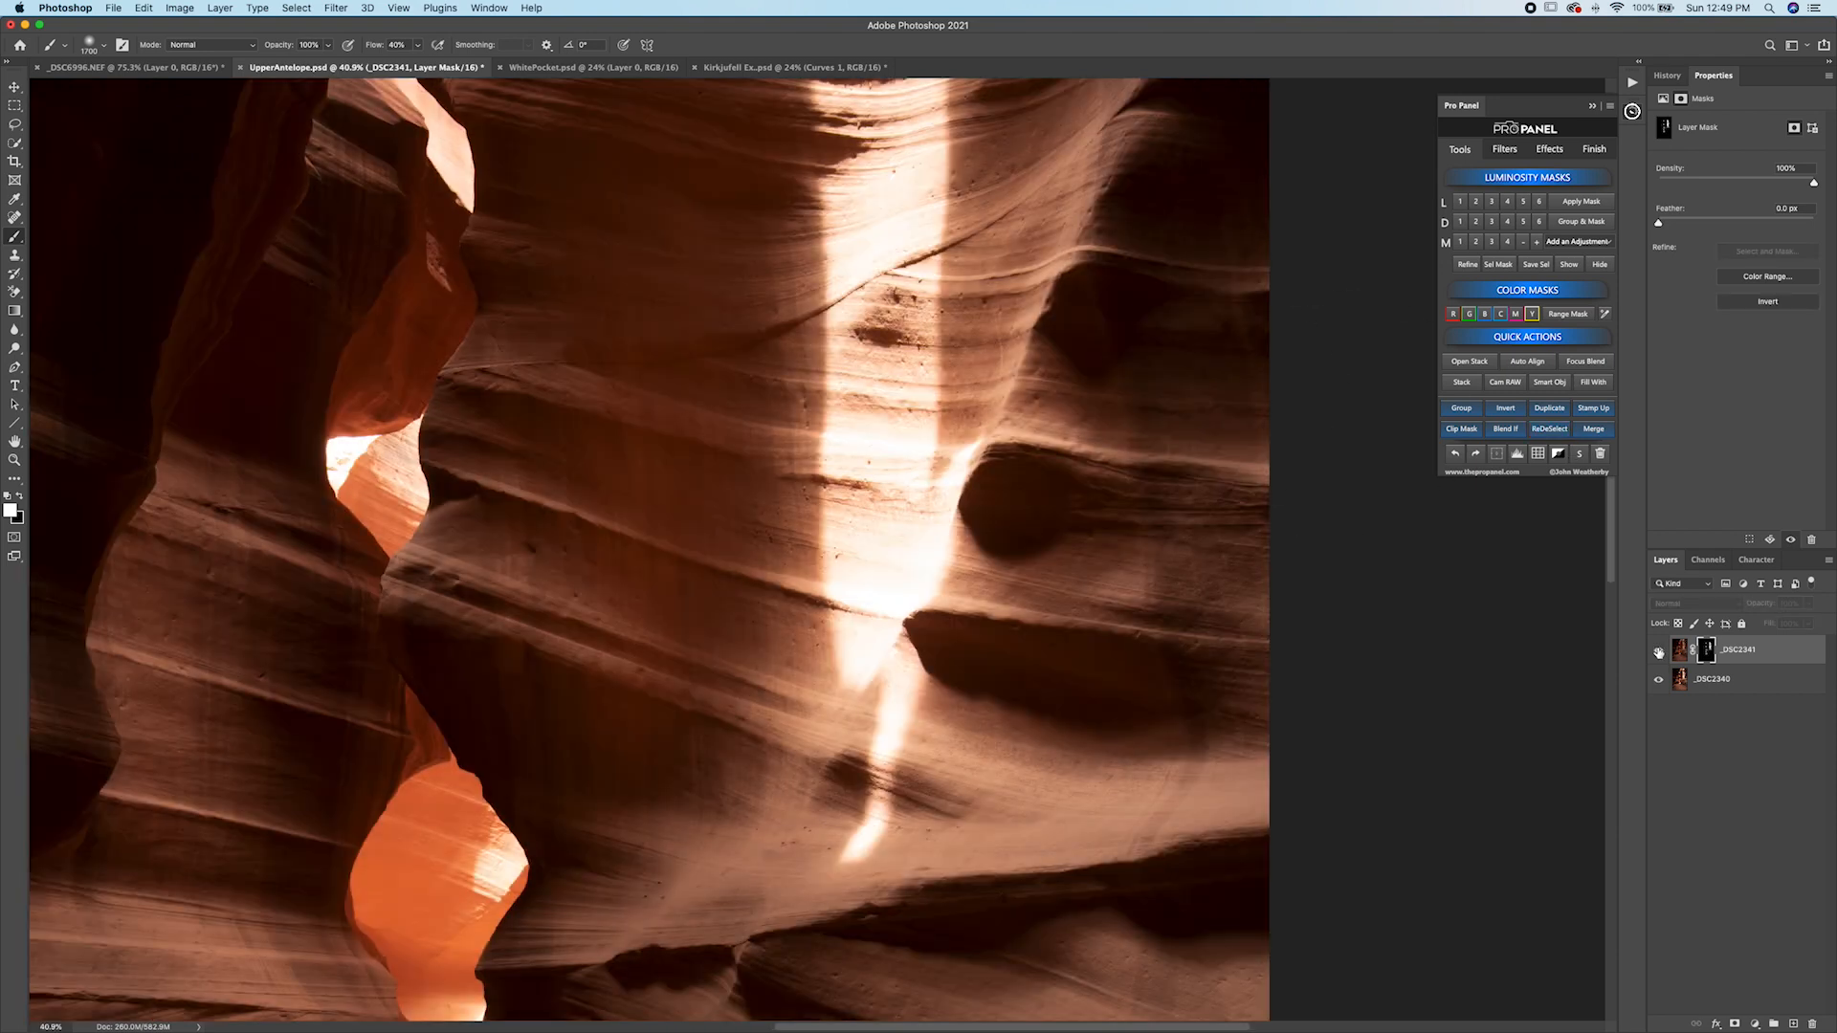
left_click(1659, 652)
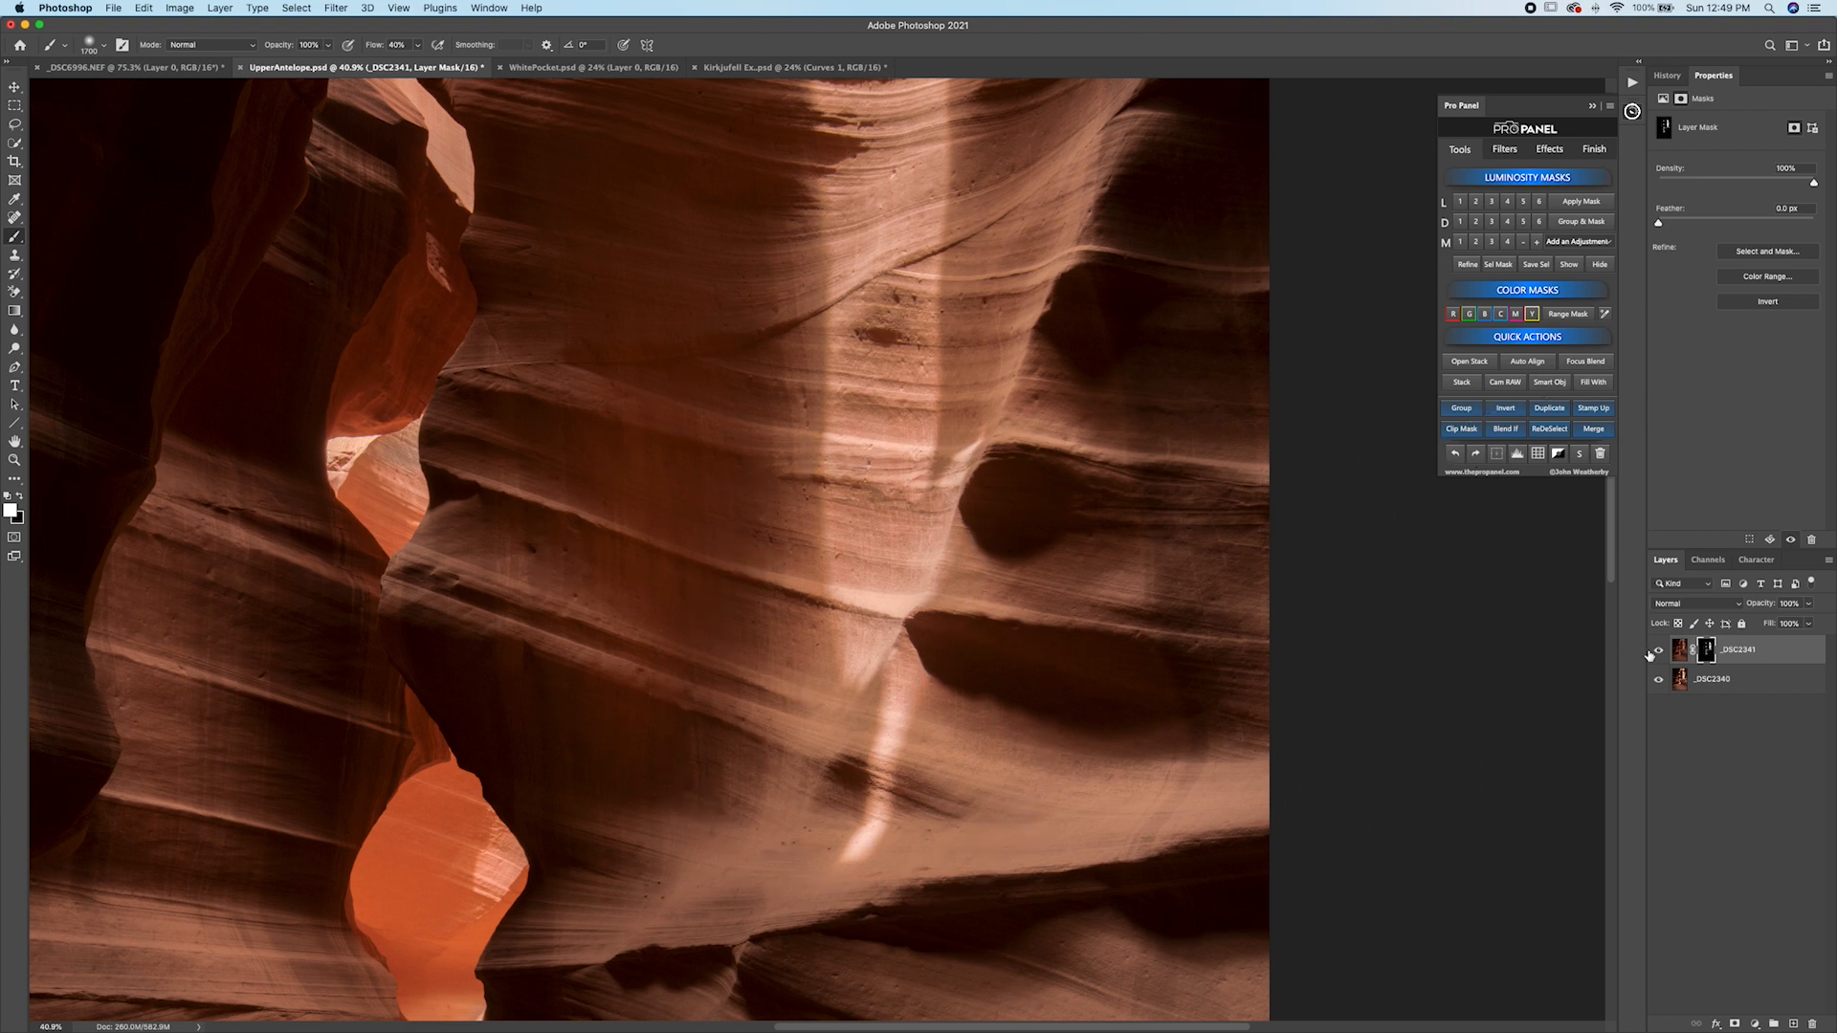
left_click(1660, 652)
left_click(1659, 653)
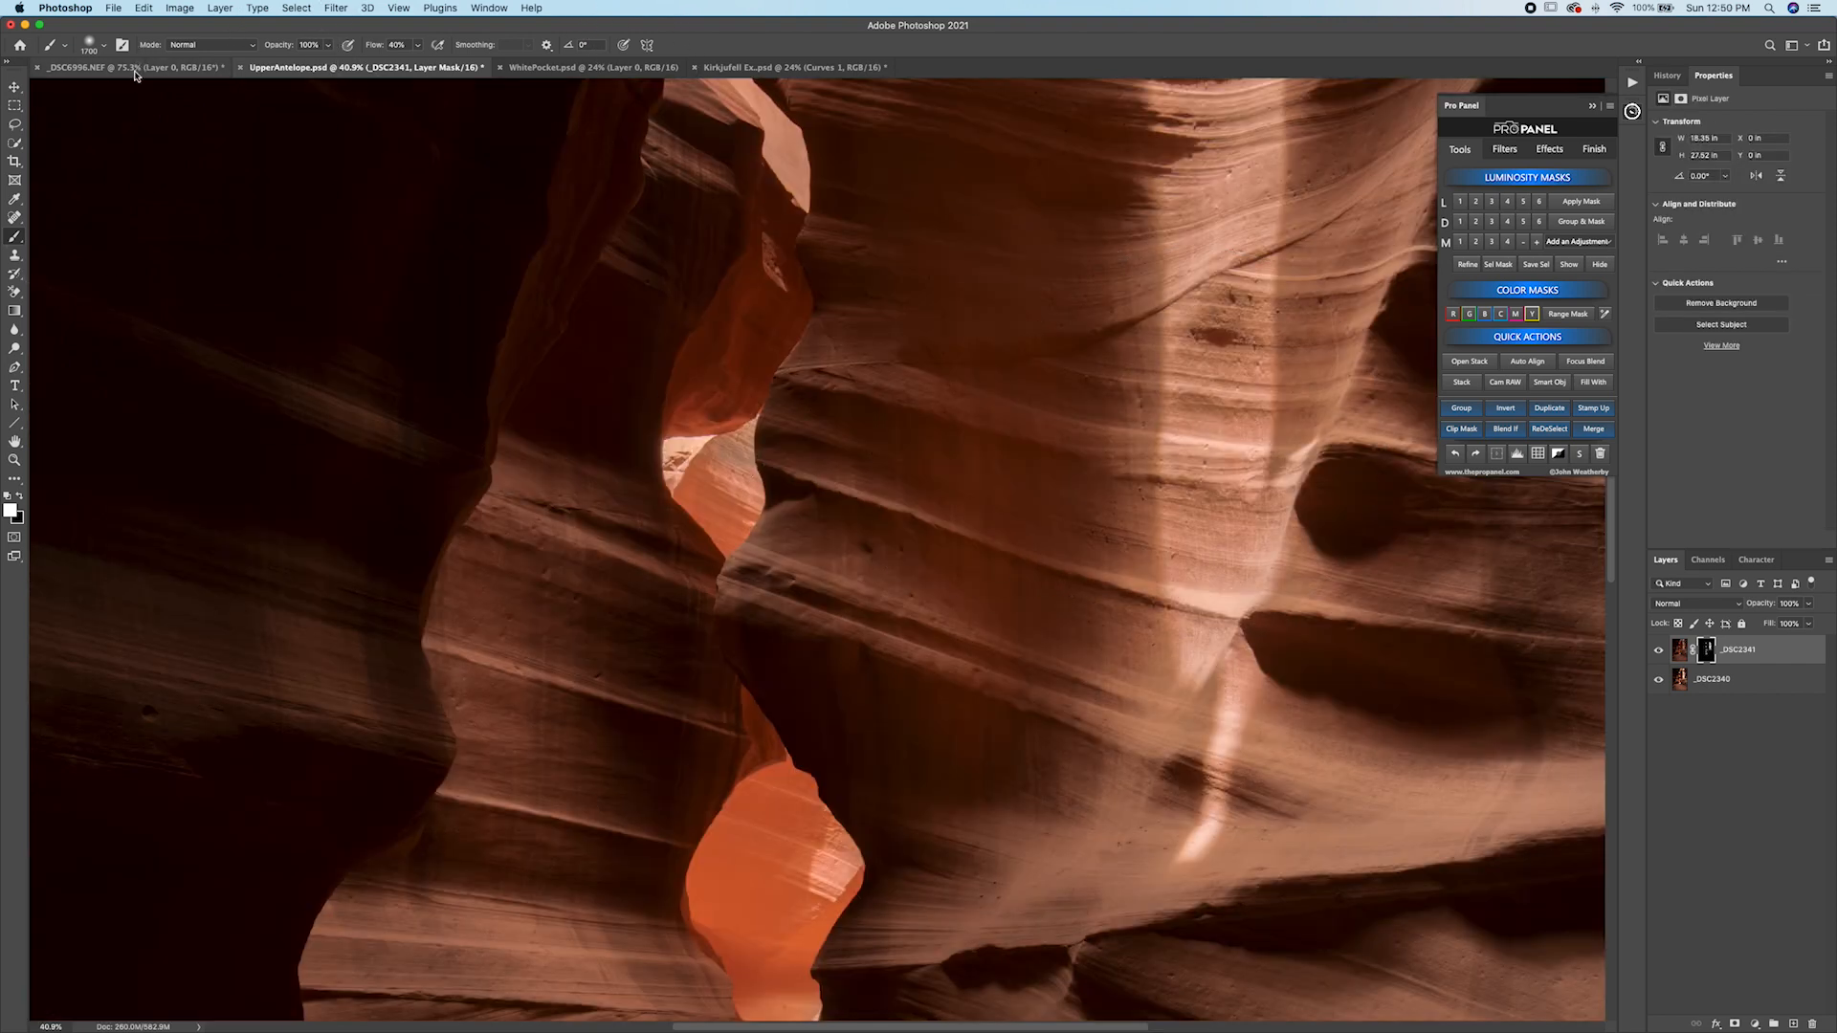
Switch to the _DSC6996.NEF document and toggle Layer 0 to compare the exposures.
left_click(134, 67)
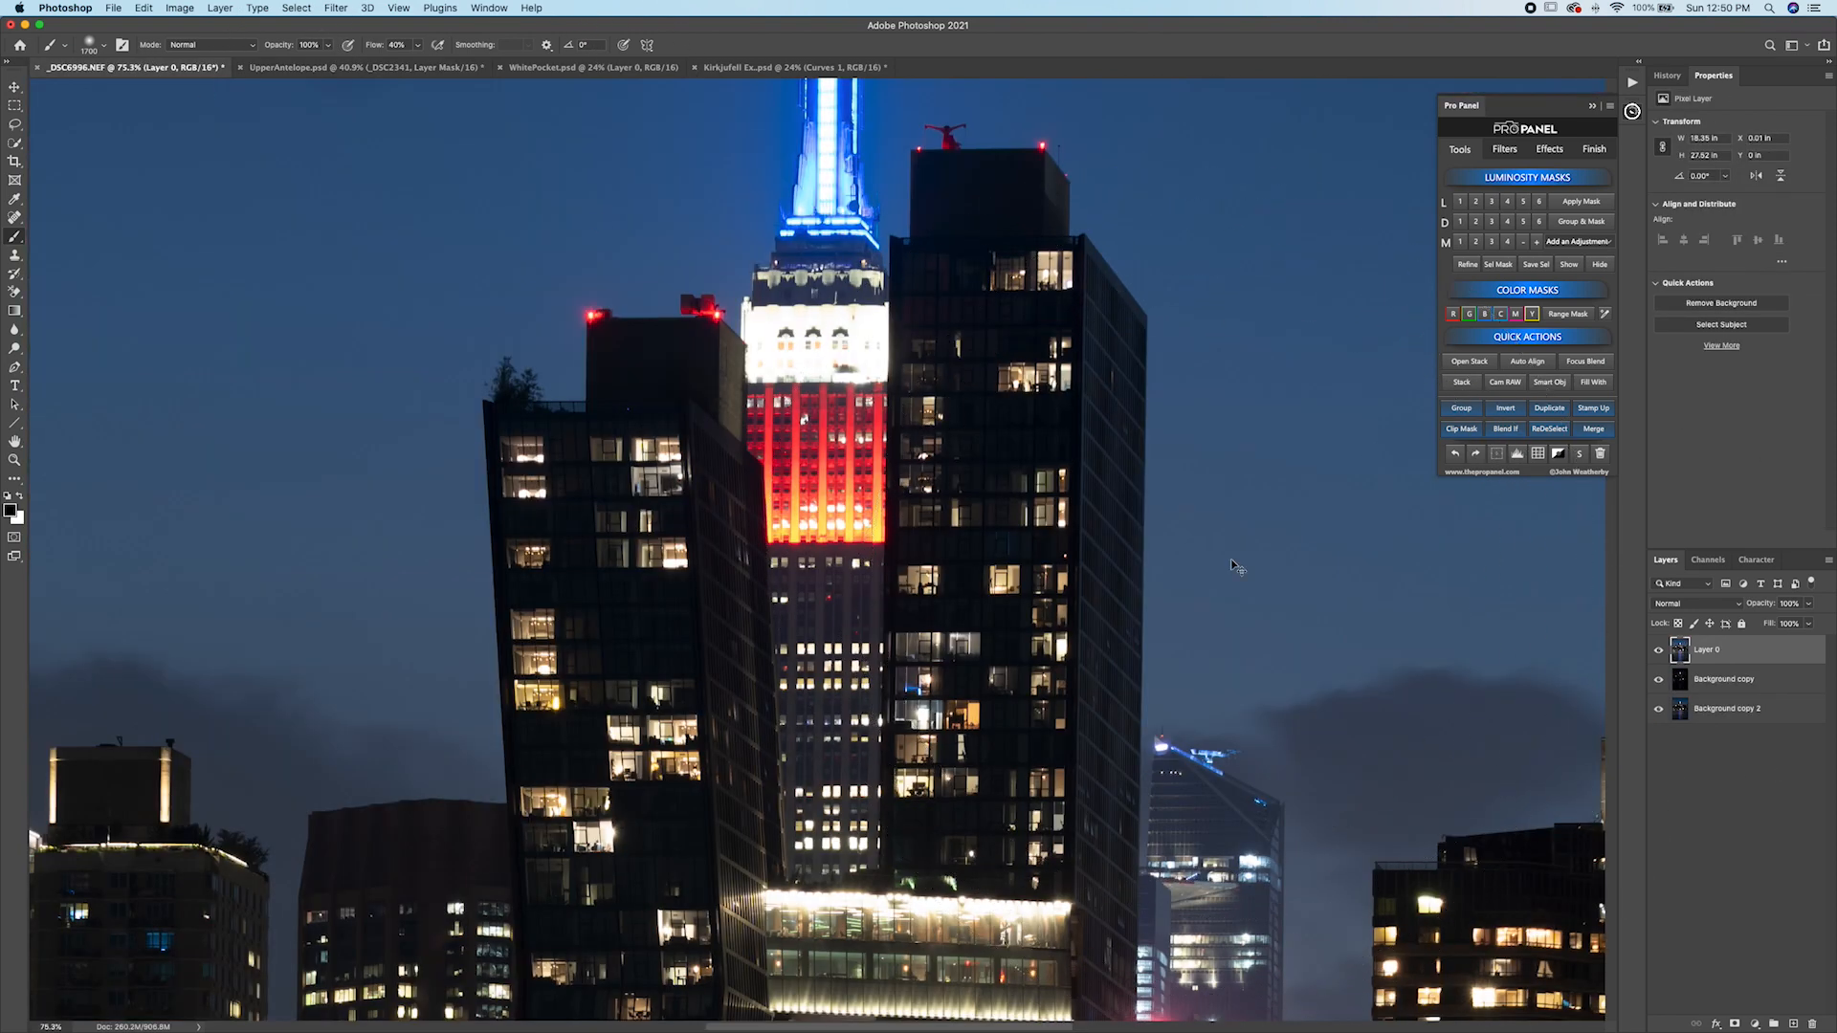
key("super+minus")
key("super+minus")
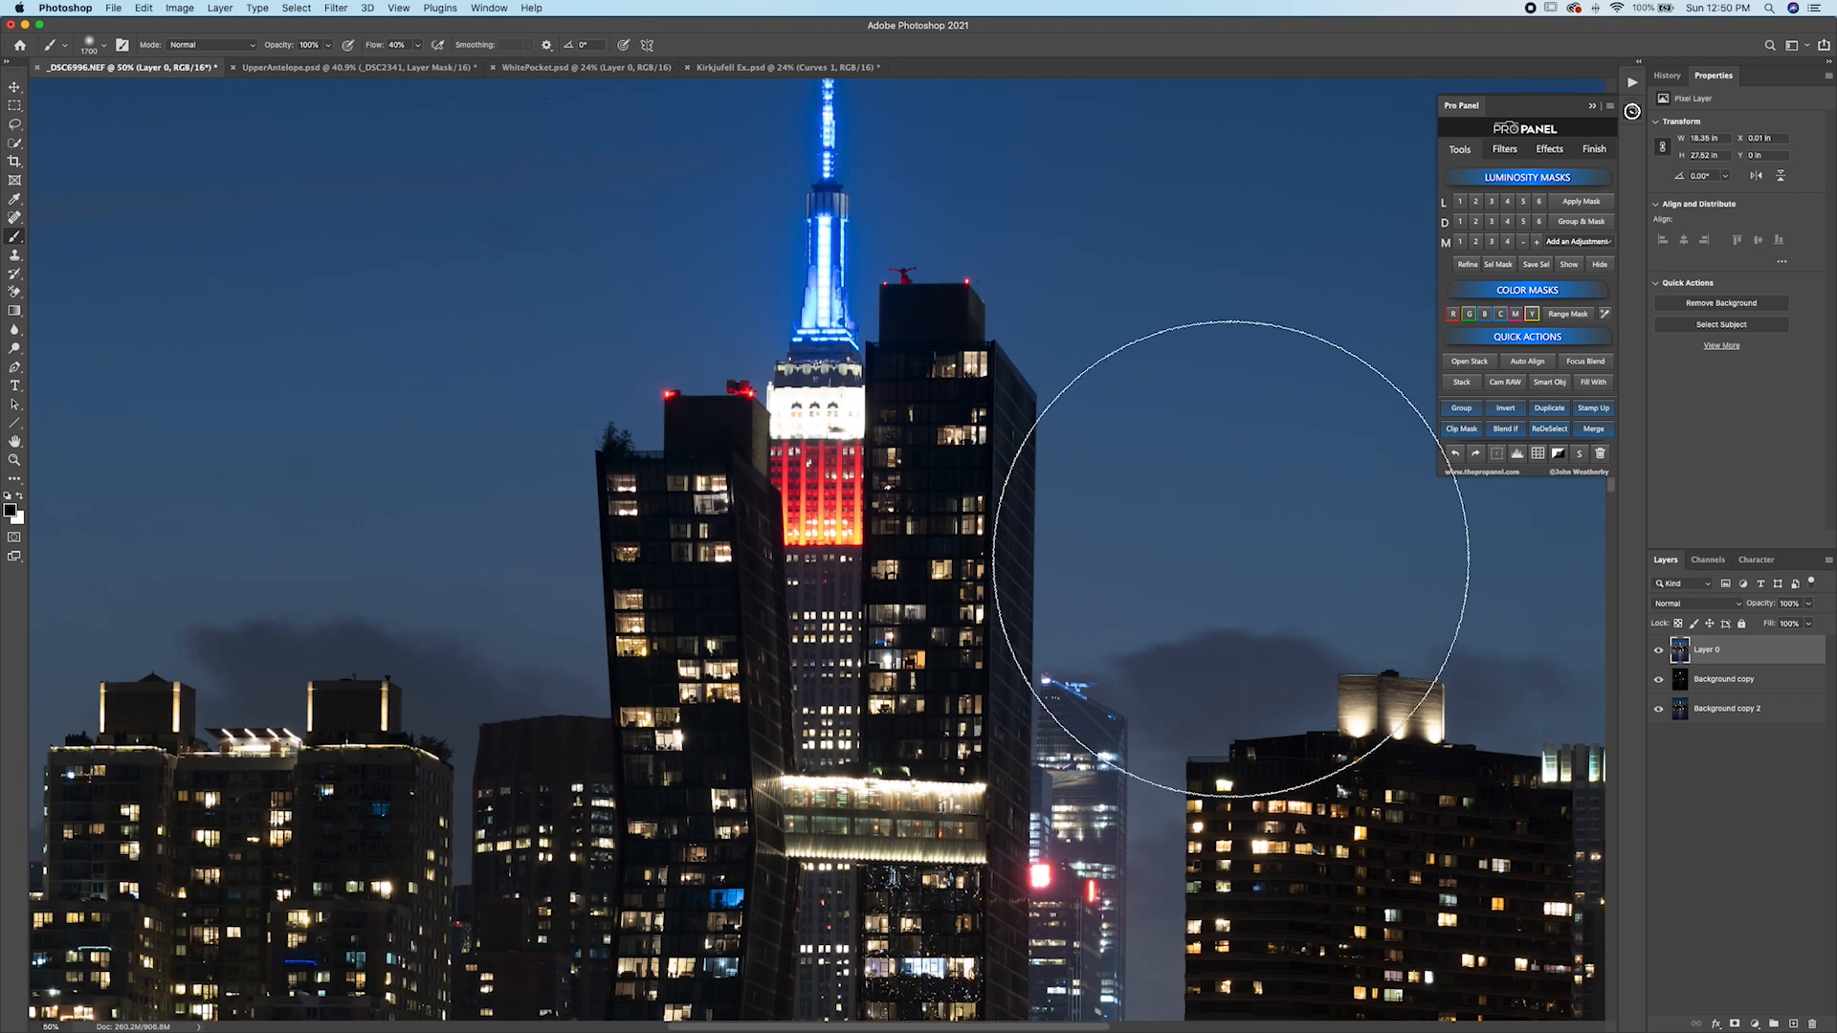
mouse_move(928, 396)
left_mouse_down()
mouse_move(977, 315)
mouse_move(974, 256)
mouse_move(945, 367)
left_mouse_up()
left_click(1660, 652)
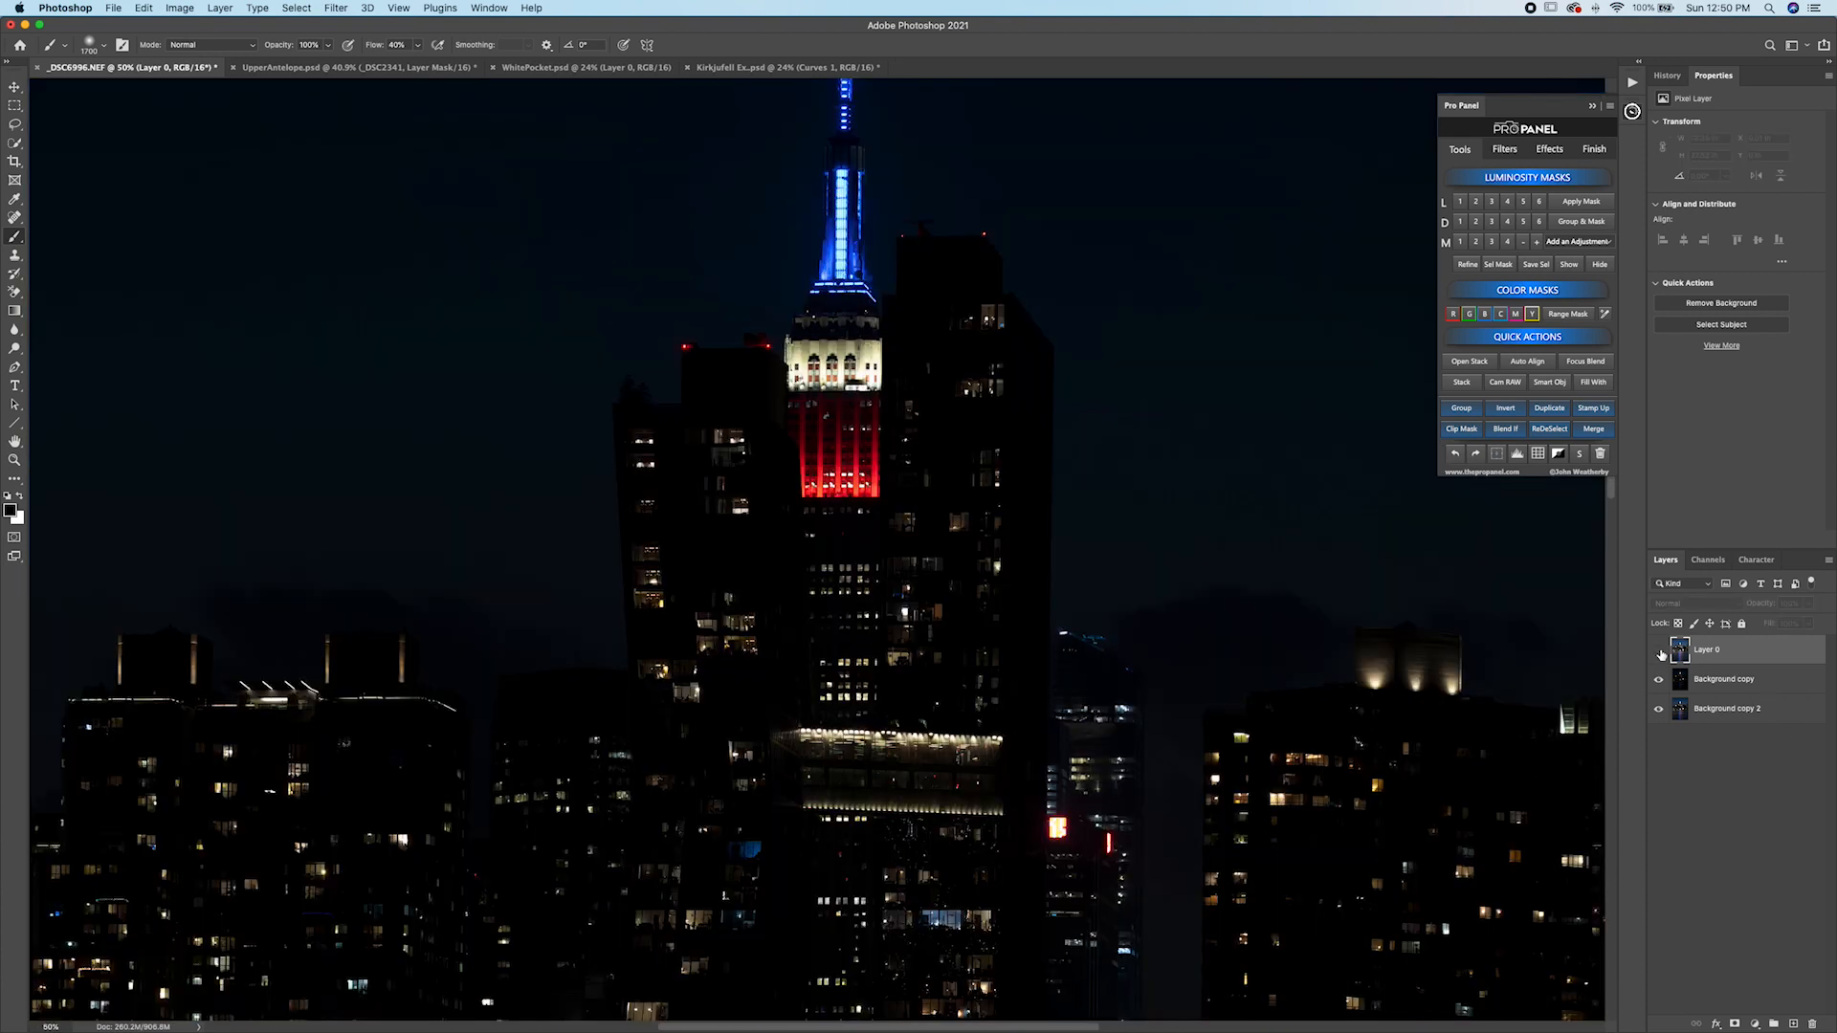
left_click(1660, 652)
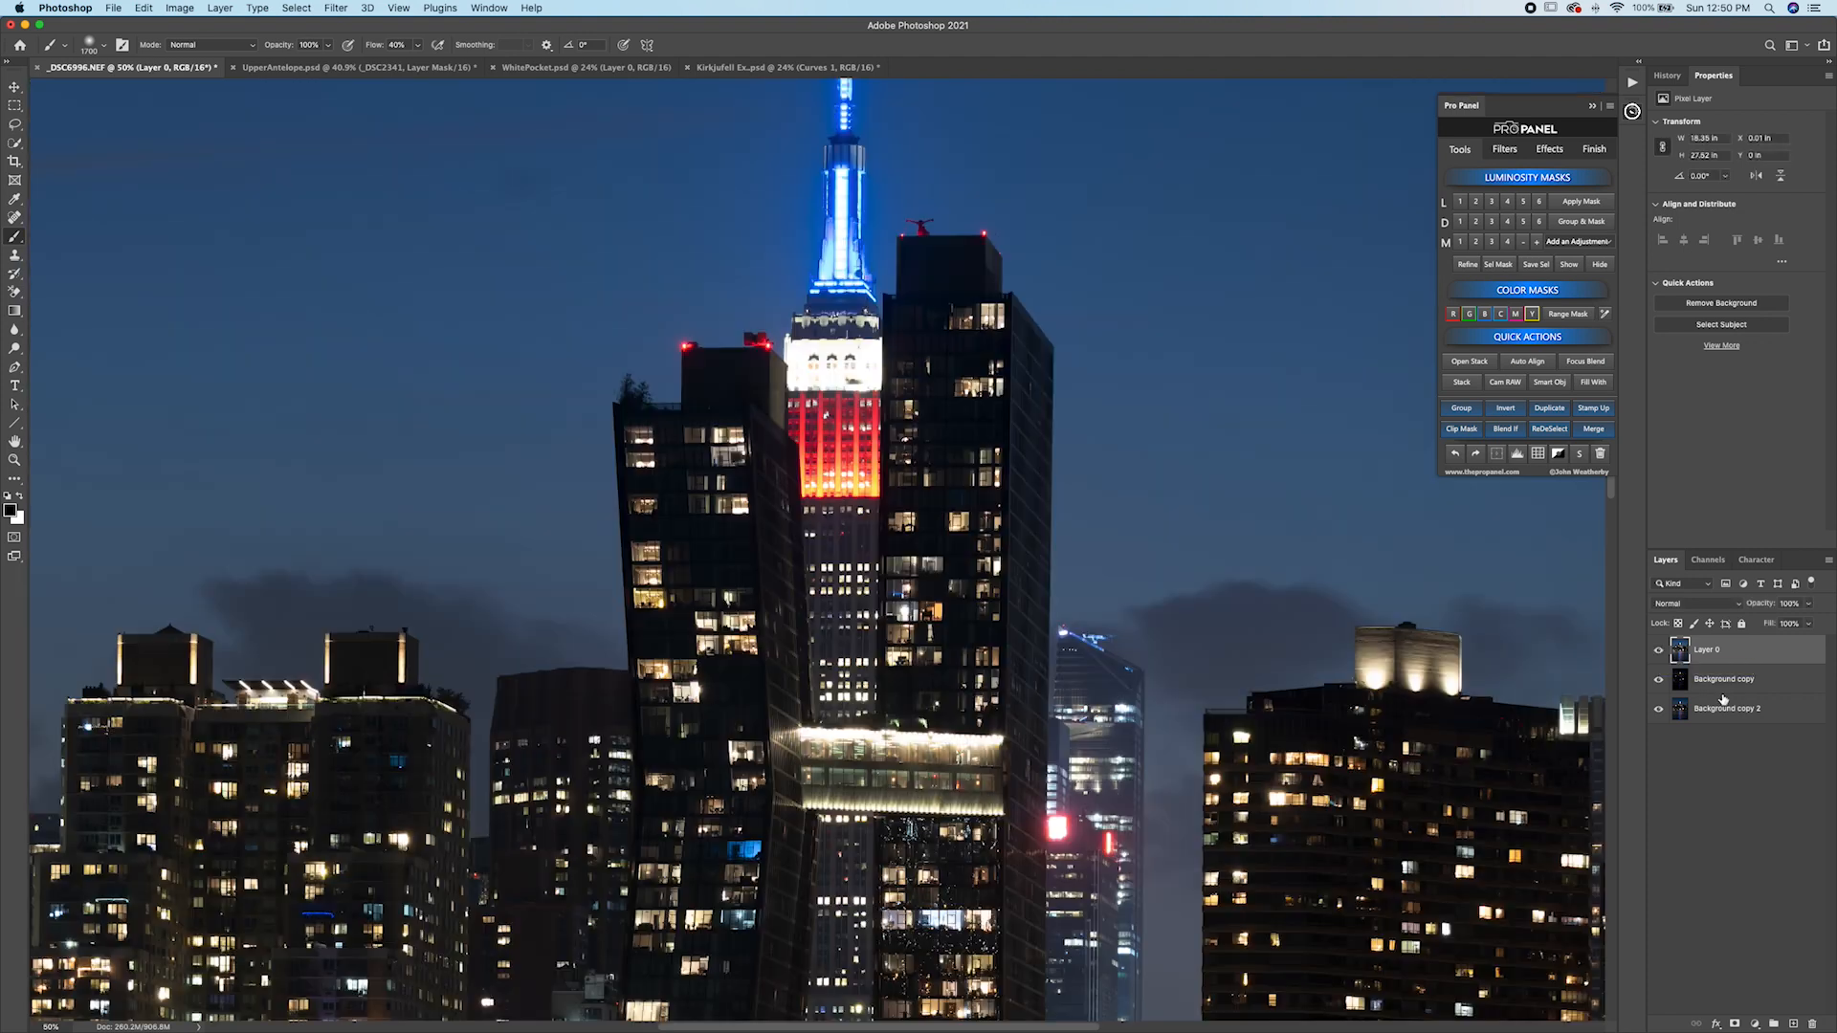
Open the Background copy layer in Camera Raw and set Exposure +4.10, Highlights -72, Shadows +48 and Blacks +28.
left_click(1693, 685)
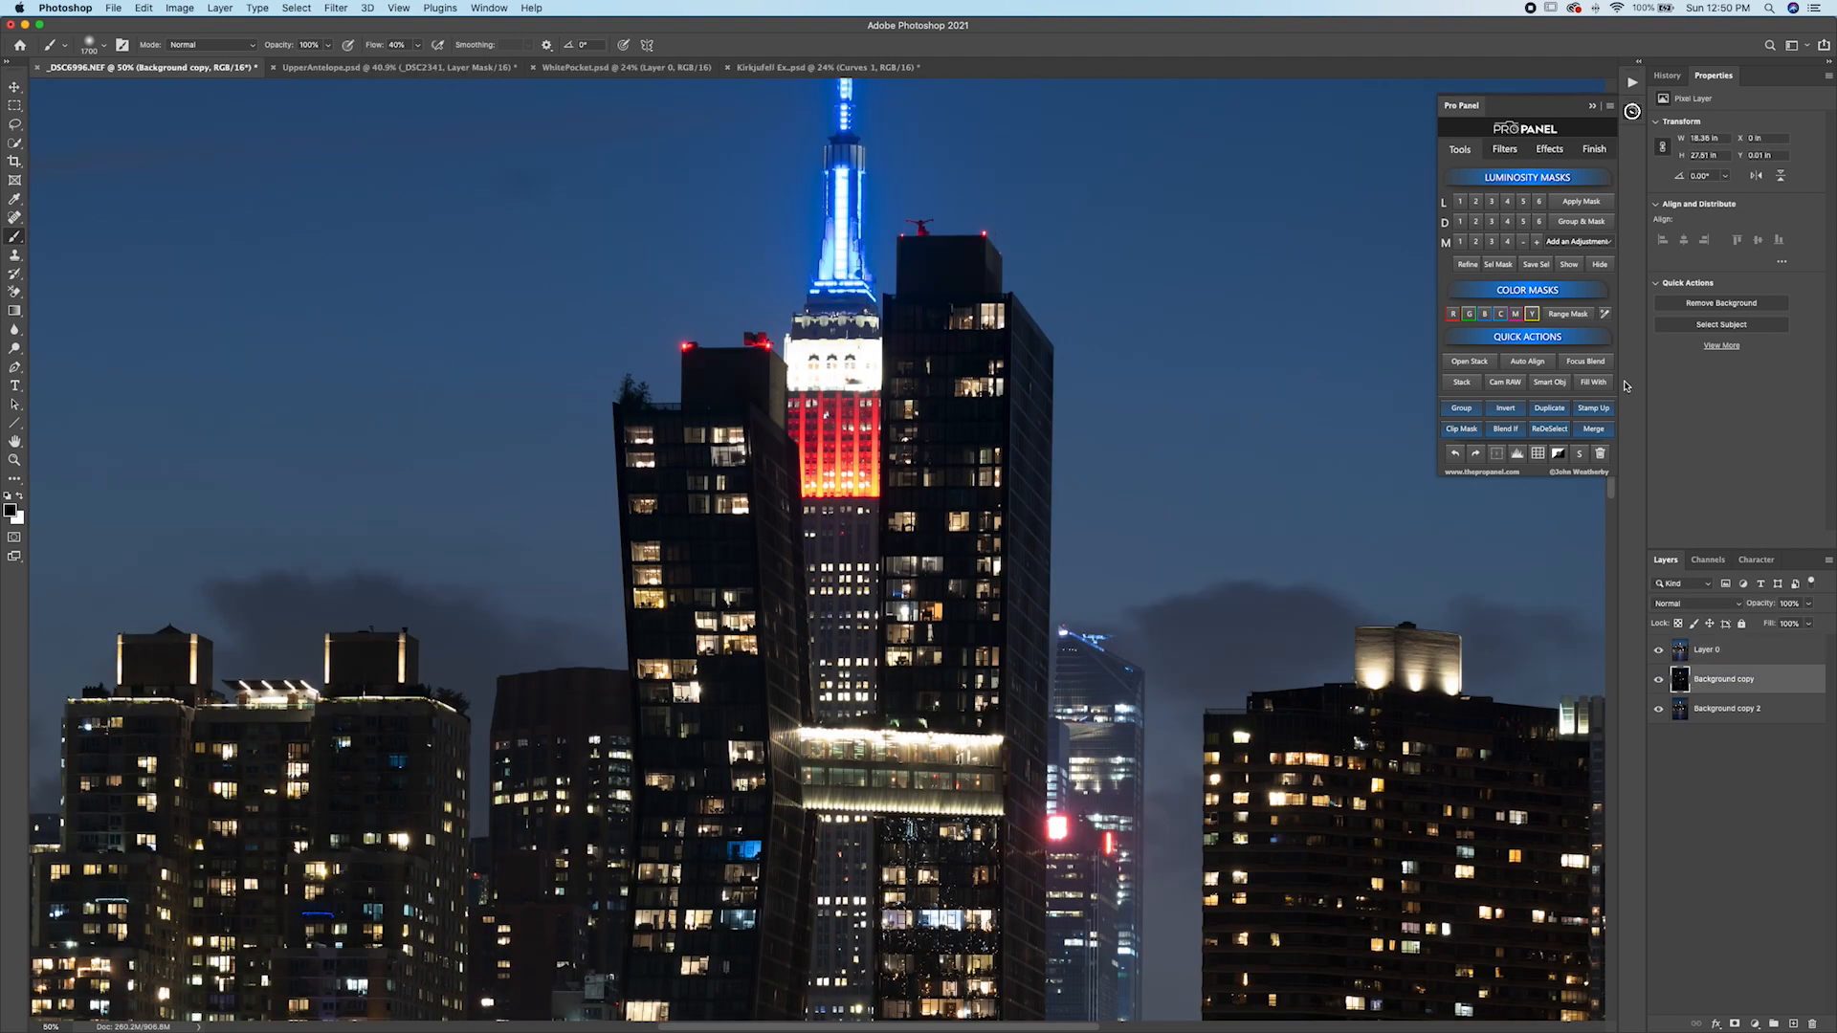
left_click(1502, 385)
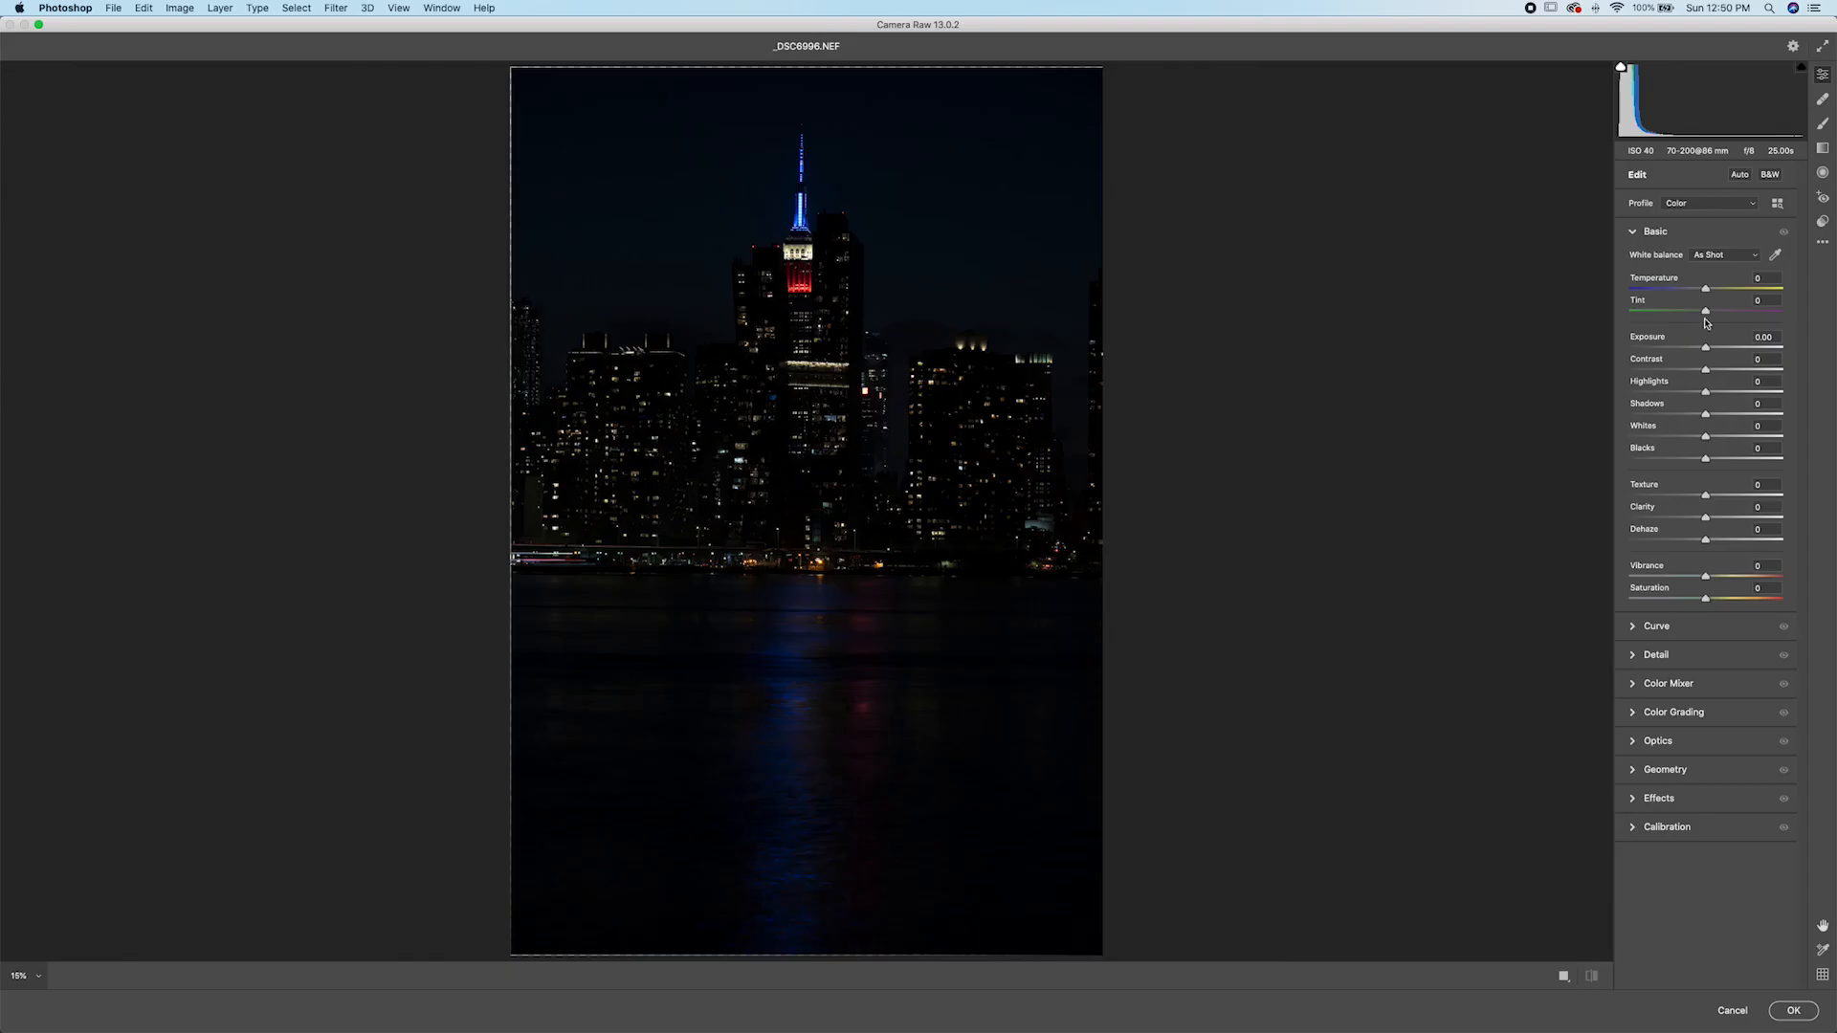
left_click_drag(1711, 354, 1662, 392)
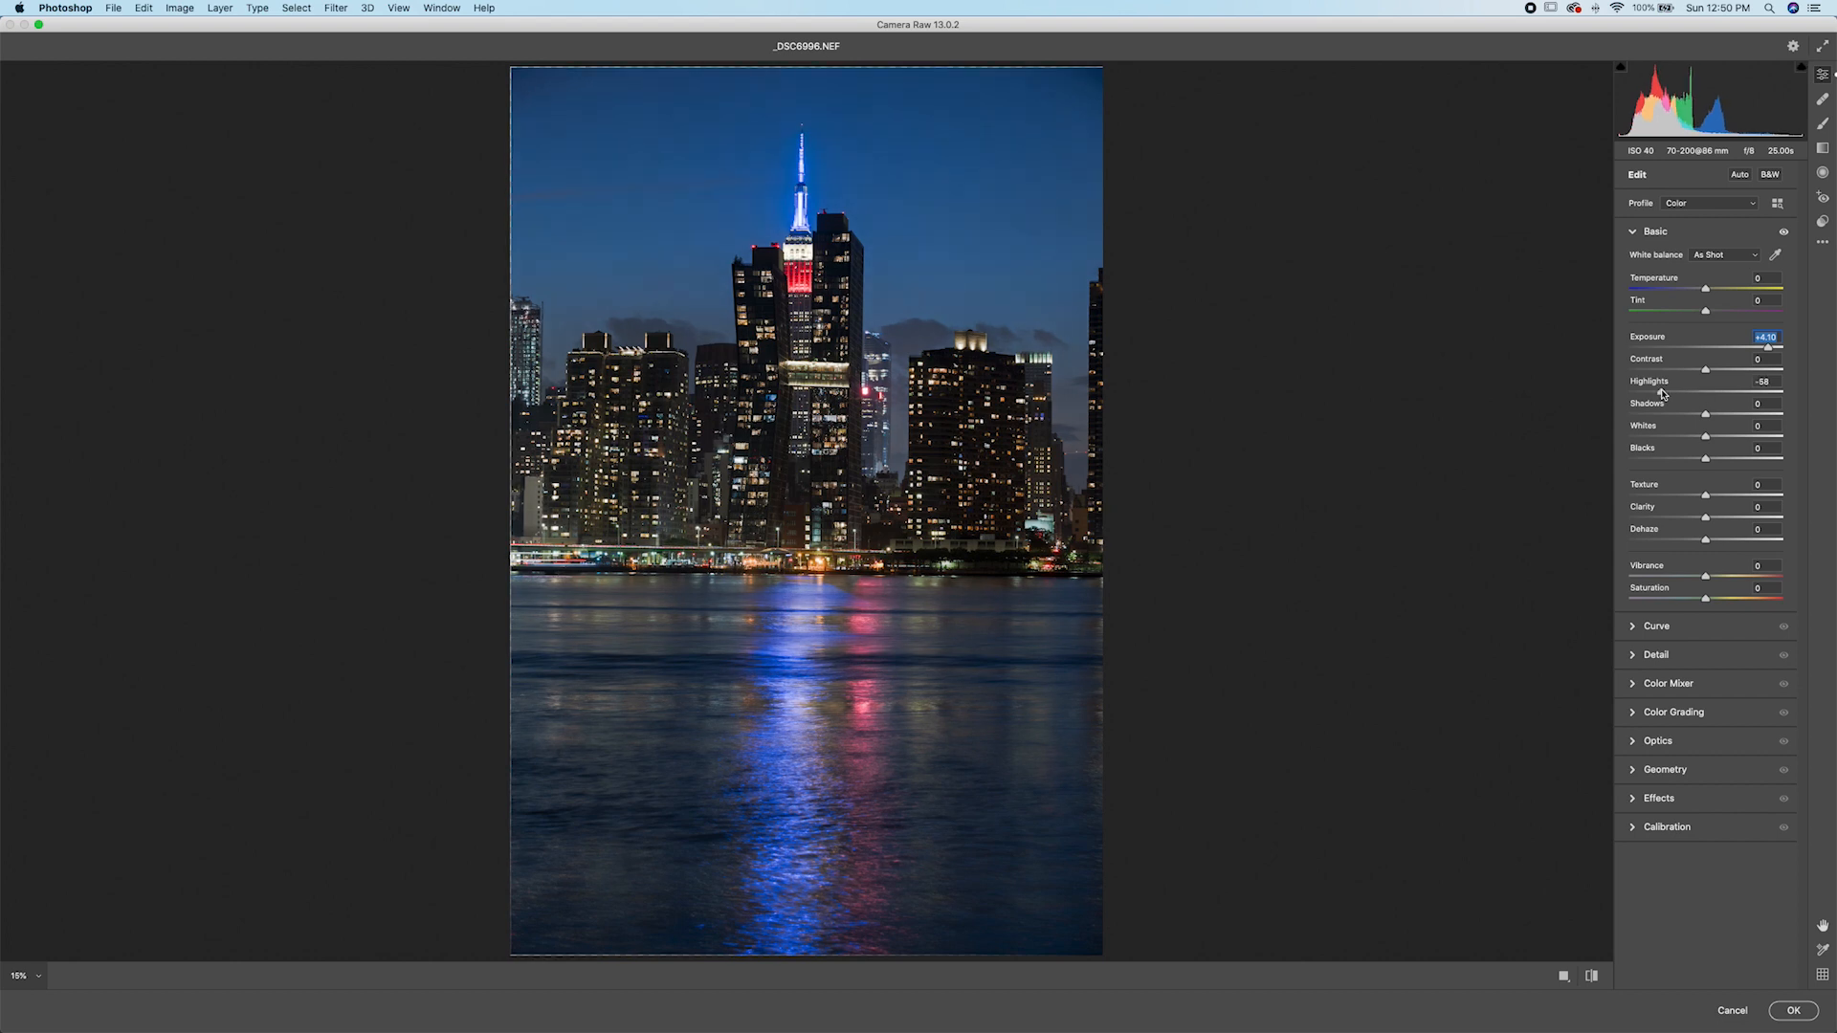
left_click(816, 209)
left_click_drag(1666, 396, 1725, 459)
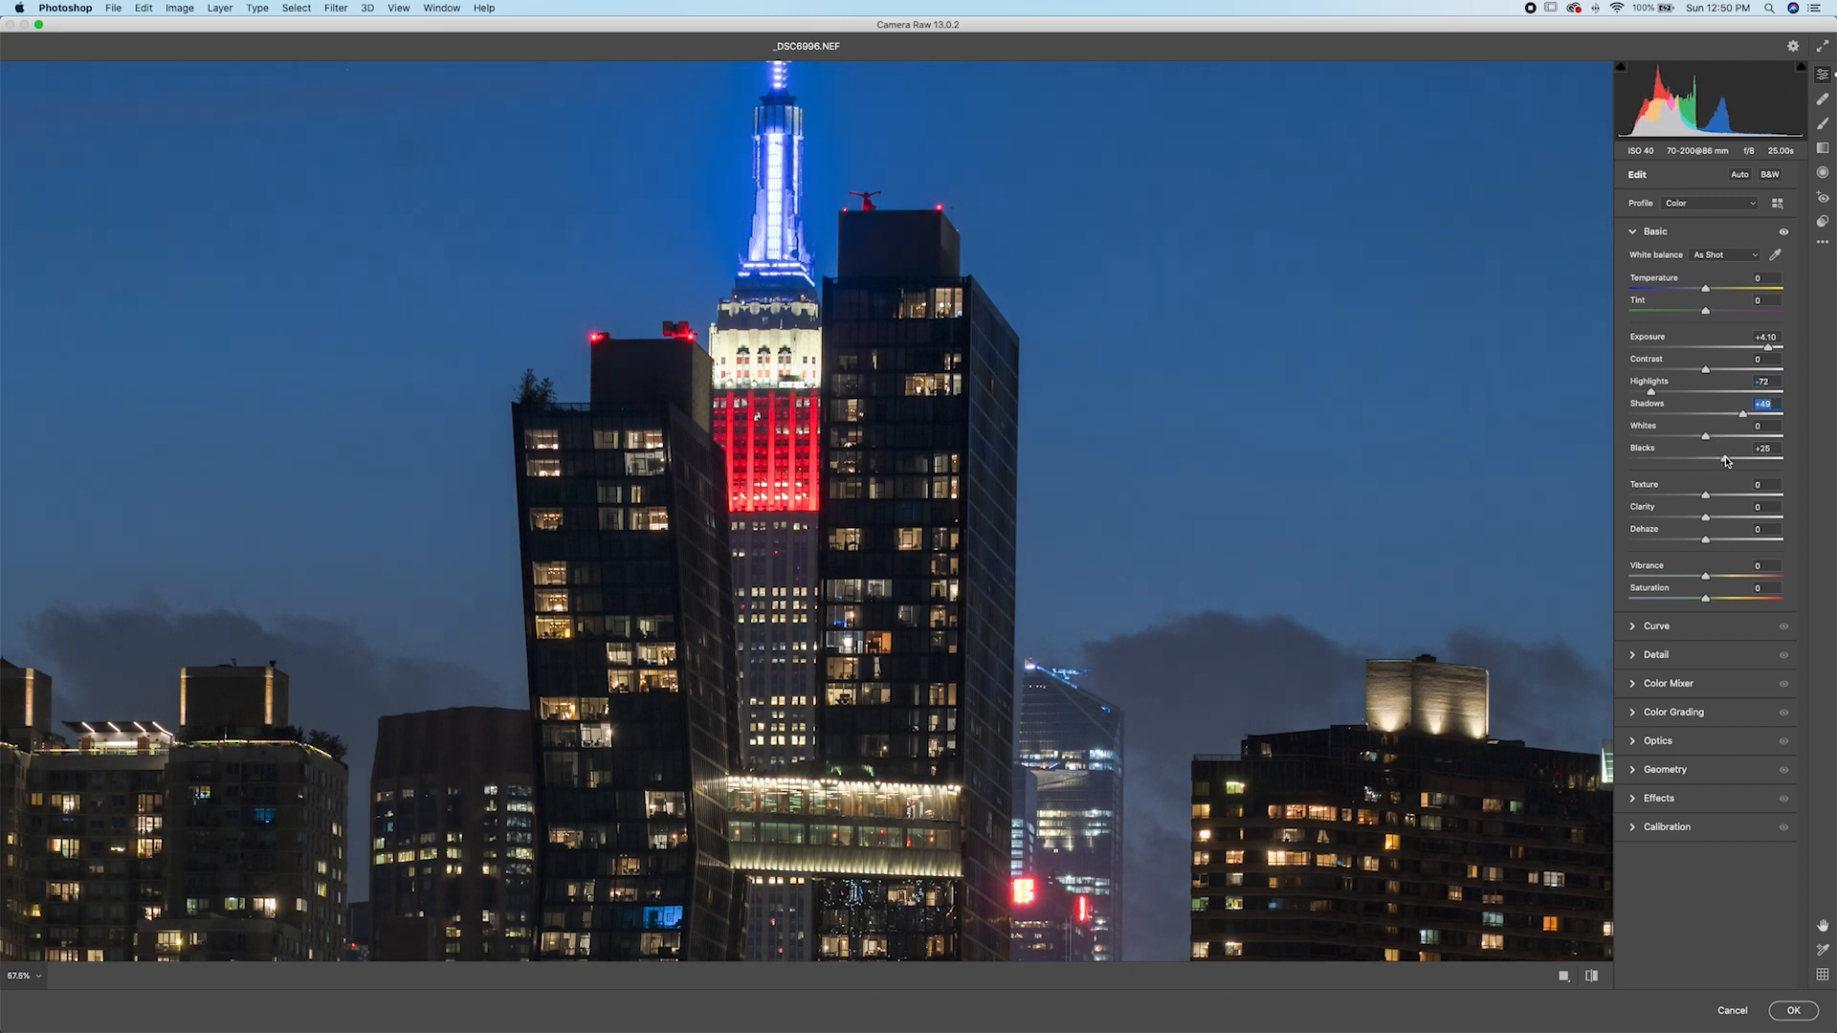
left_click_drag(1651, 394, 1644, 393)
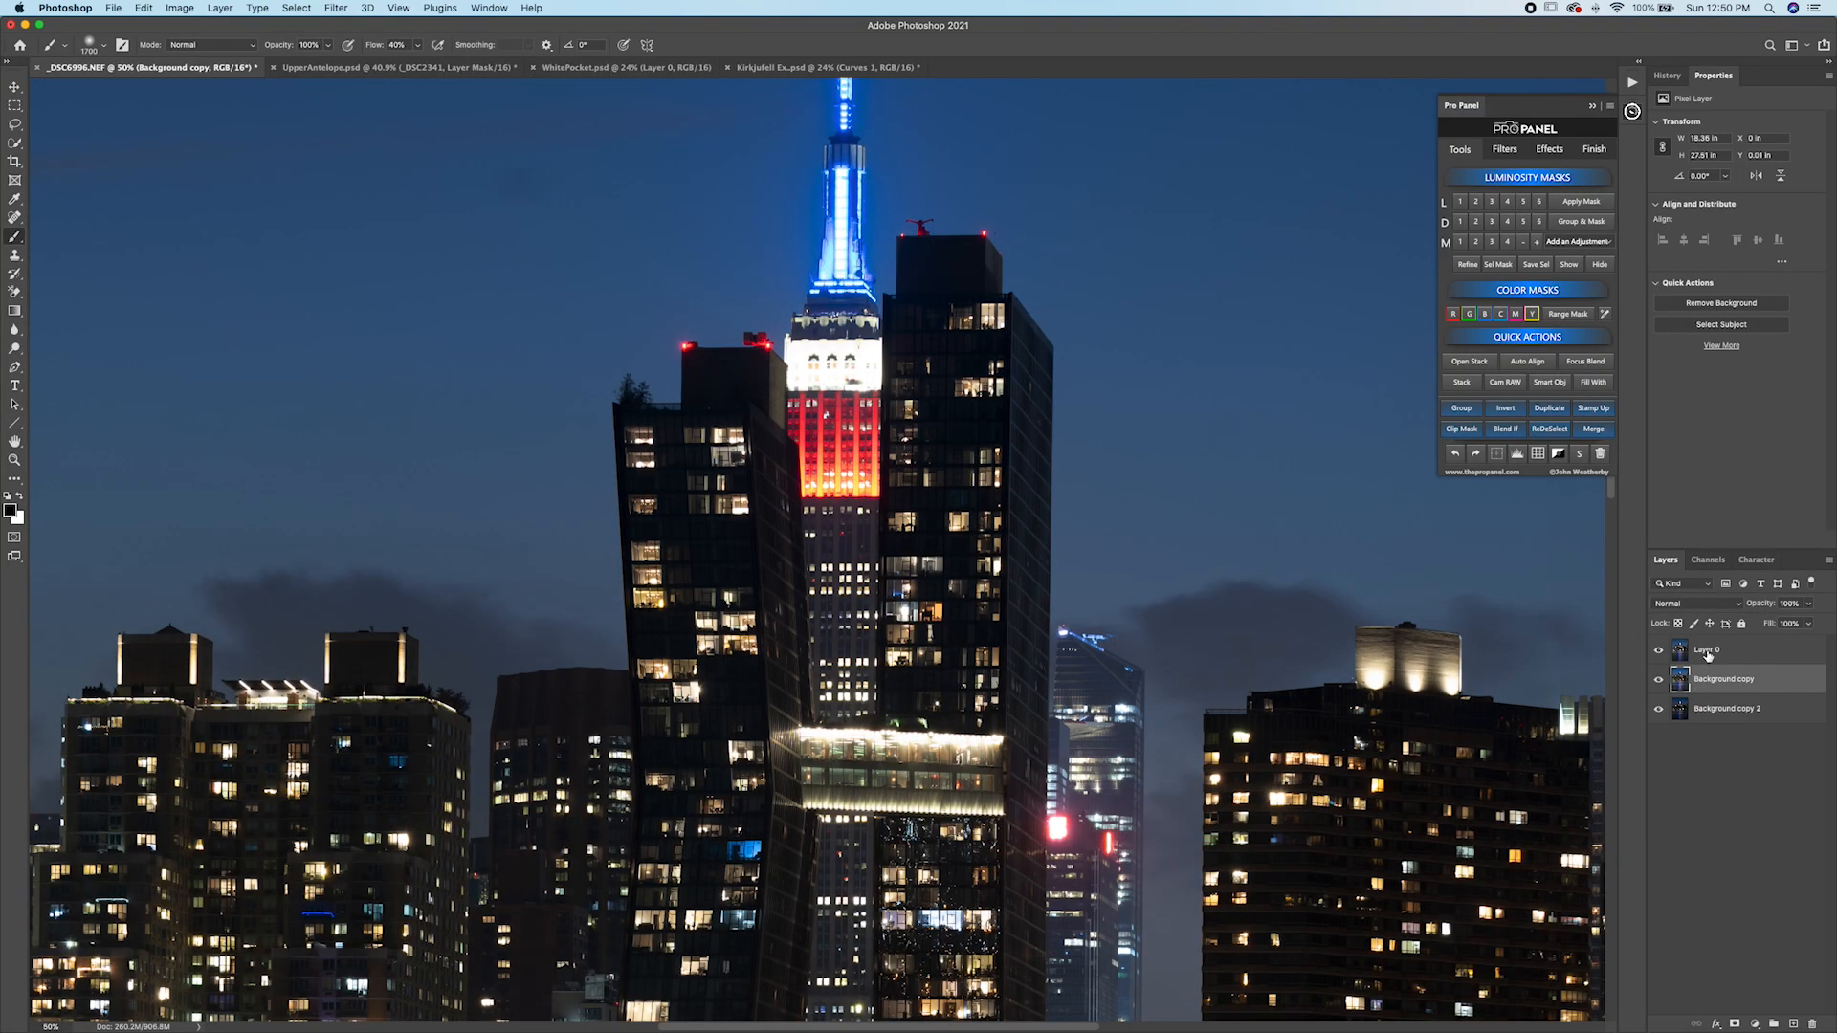
Add a Lights luminosity mask to Layer 0 as its layer mask.
left_click(1706, 655)
left_click(1558, 455)
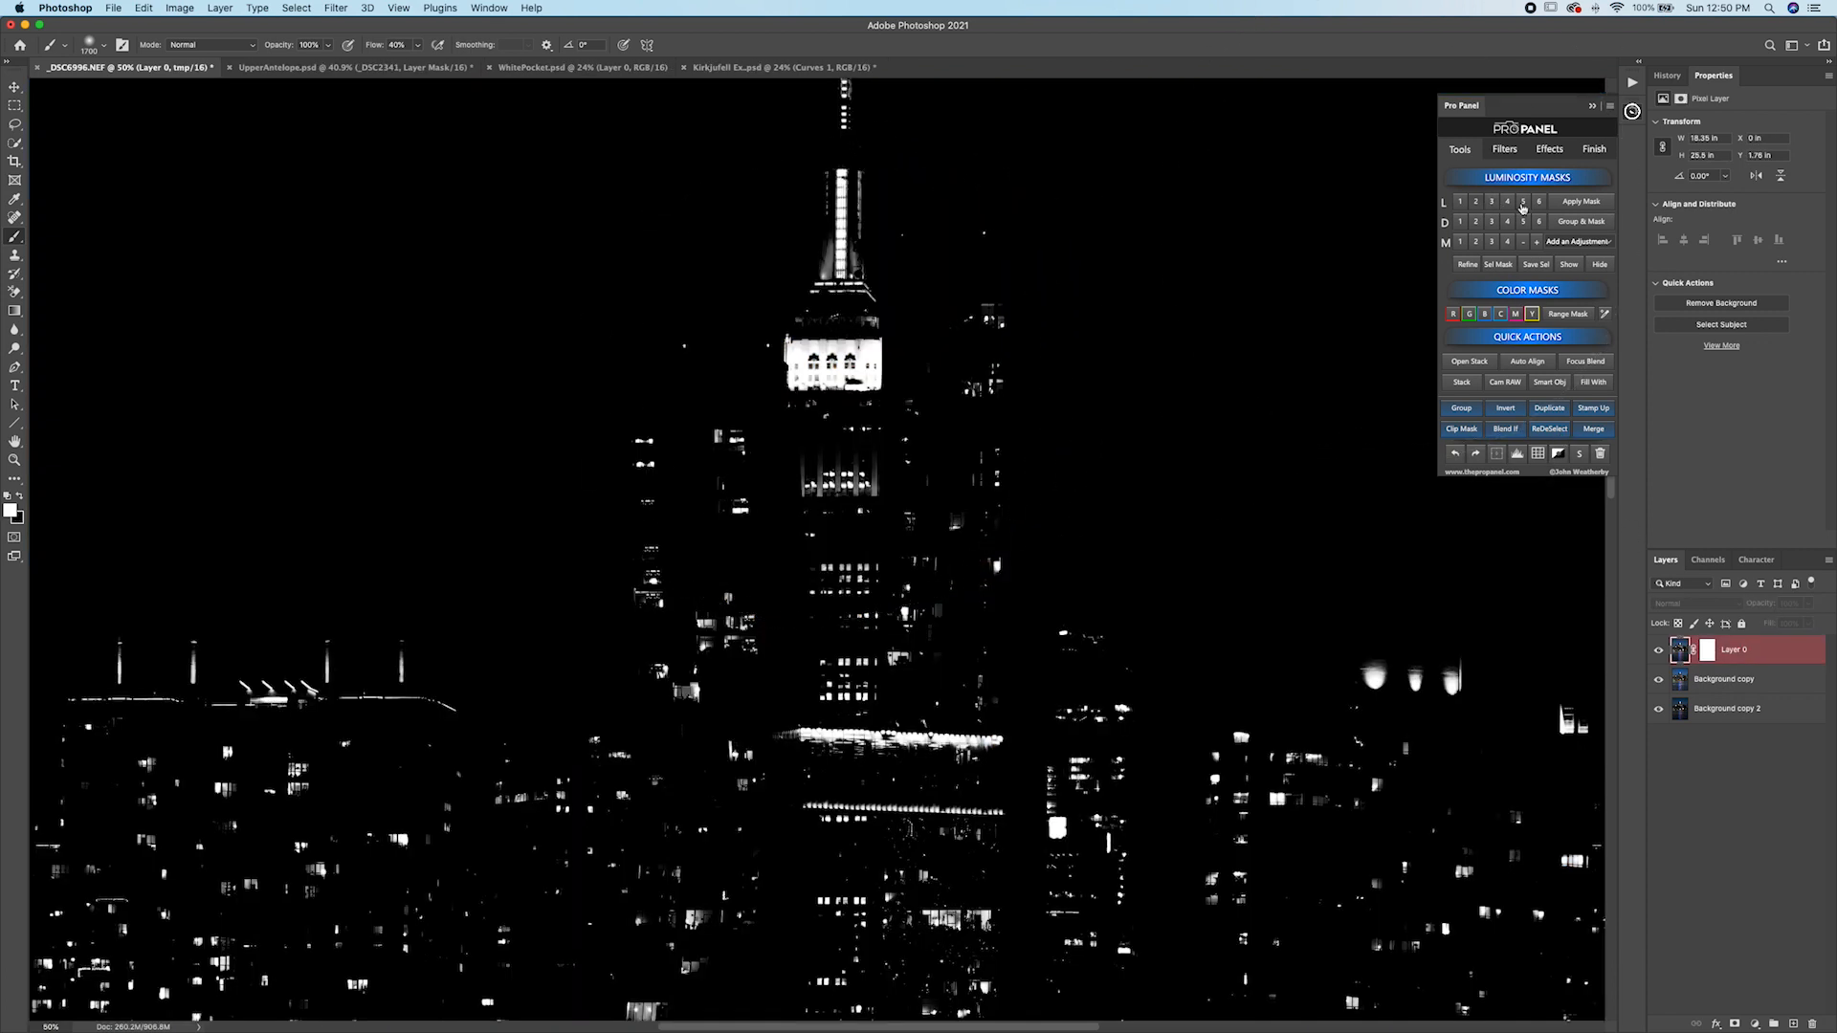
left_click(1567, 243)
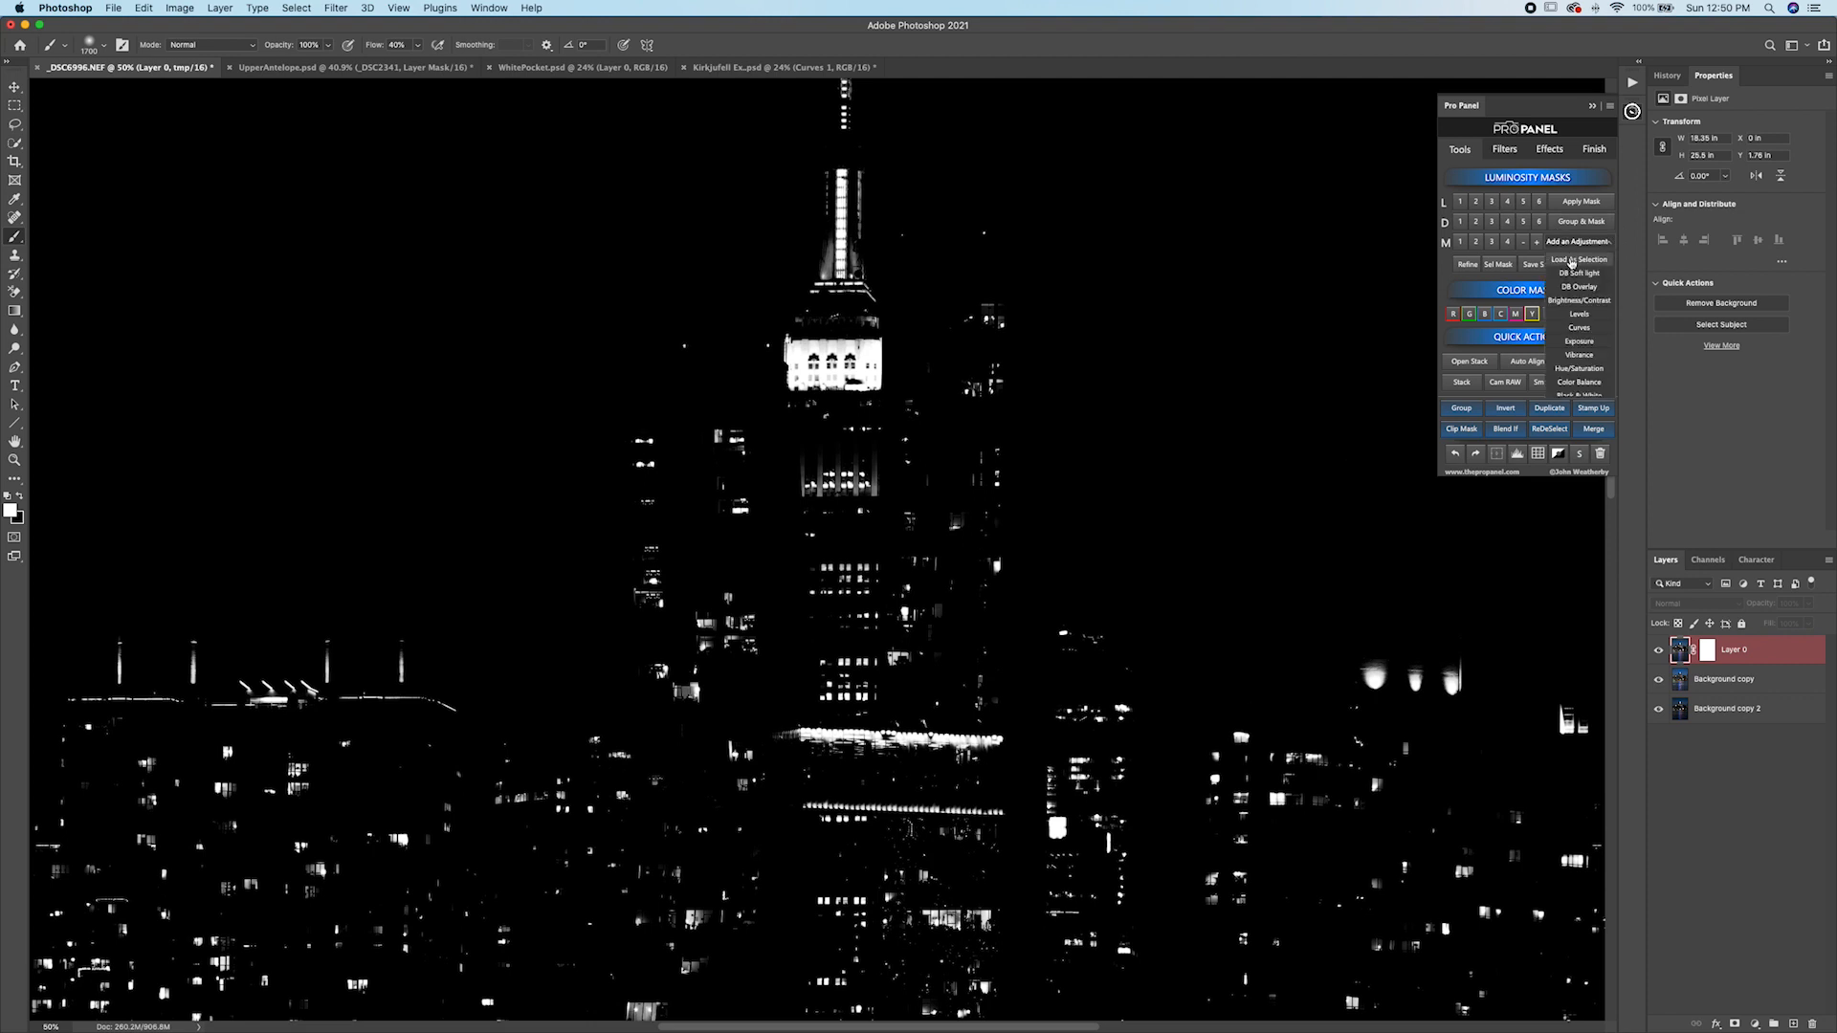
left_click(1569, 261)
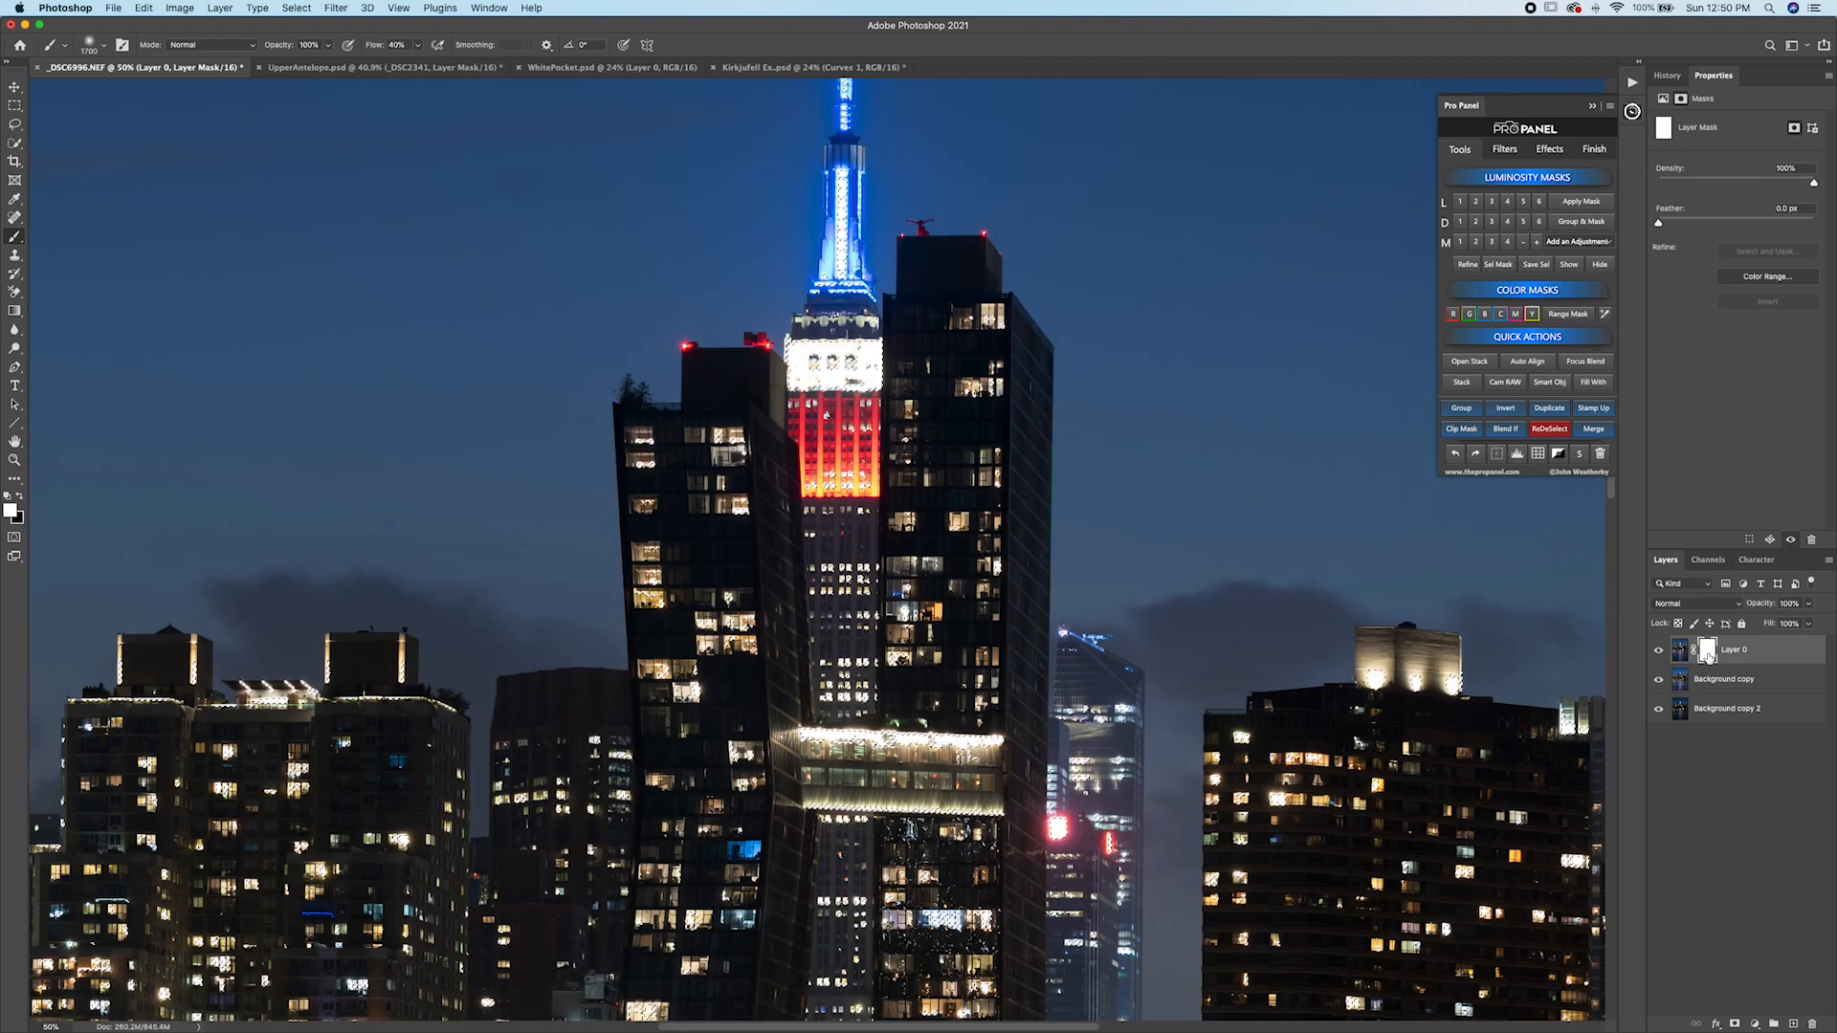
key("bracketleft")
key("x")
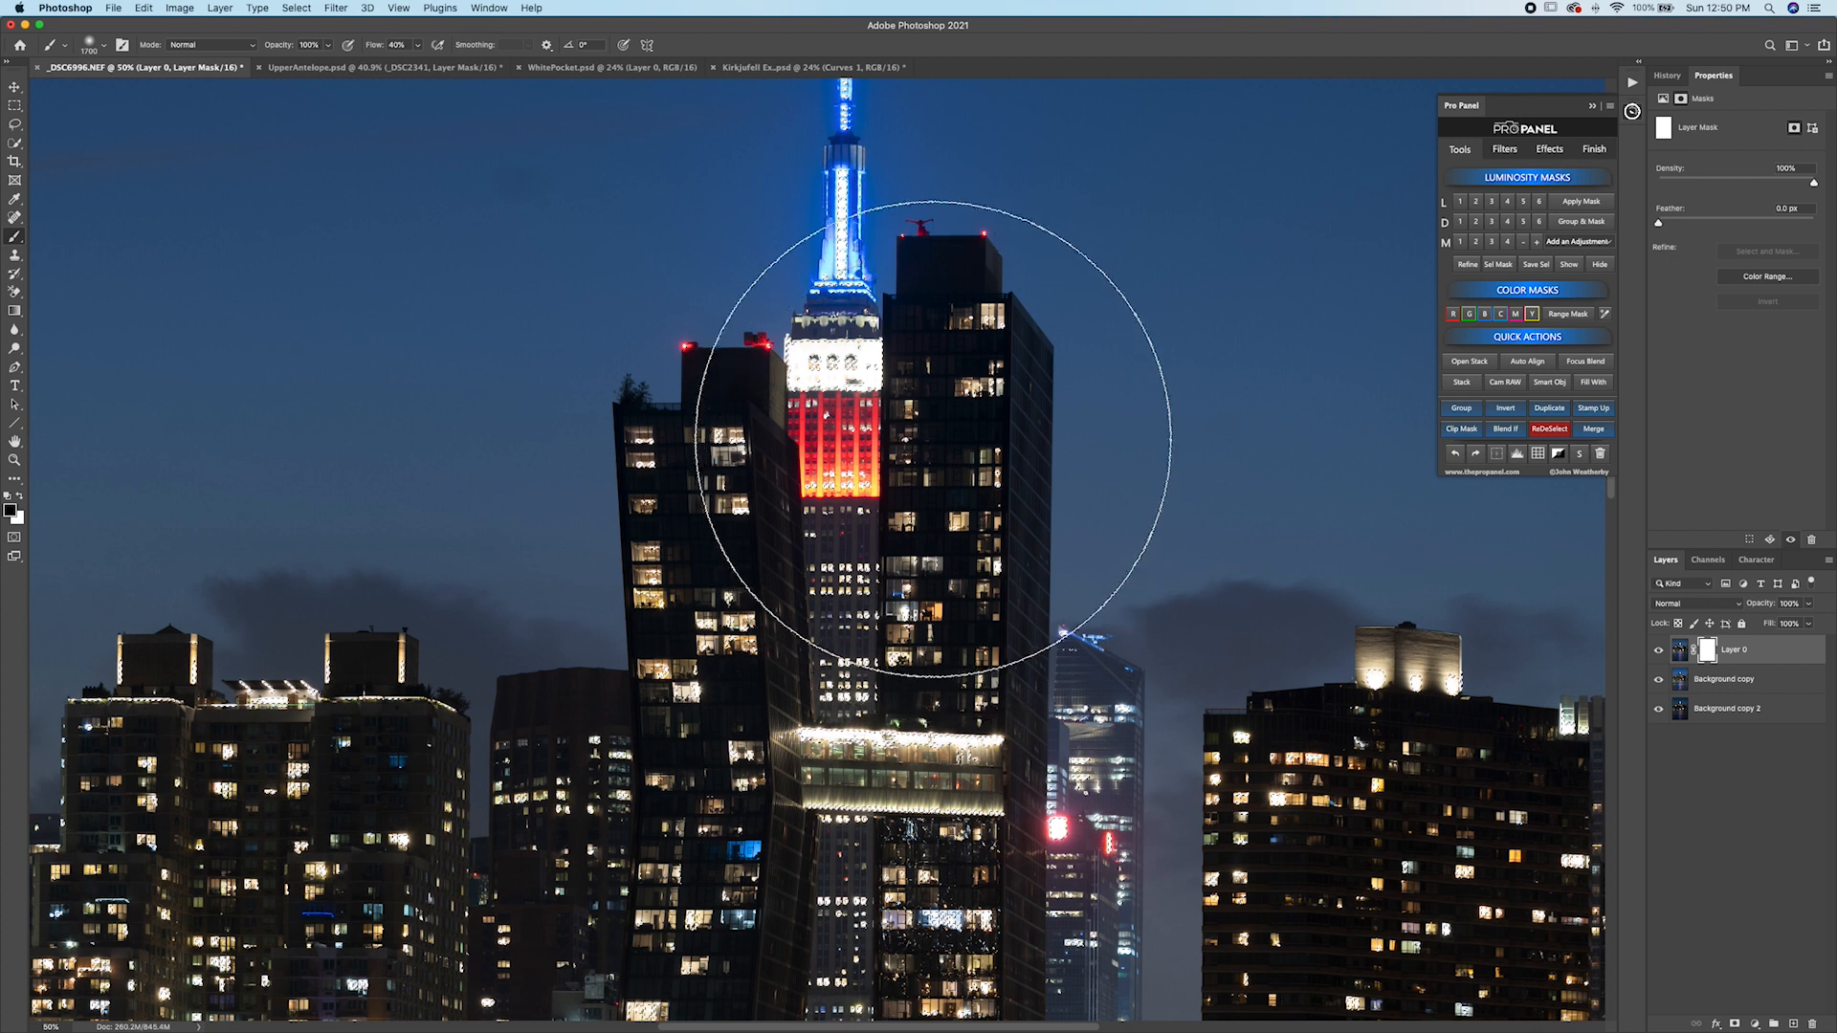
key("bracketleft")
key("bracketleft")
key("bracketleft")
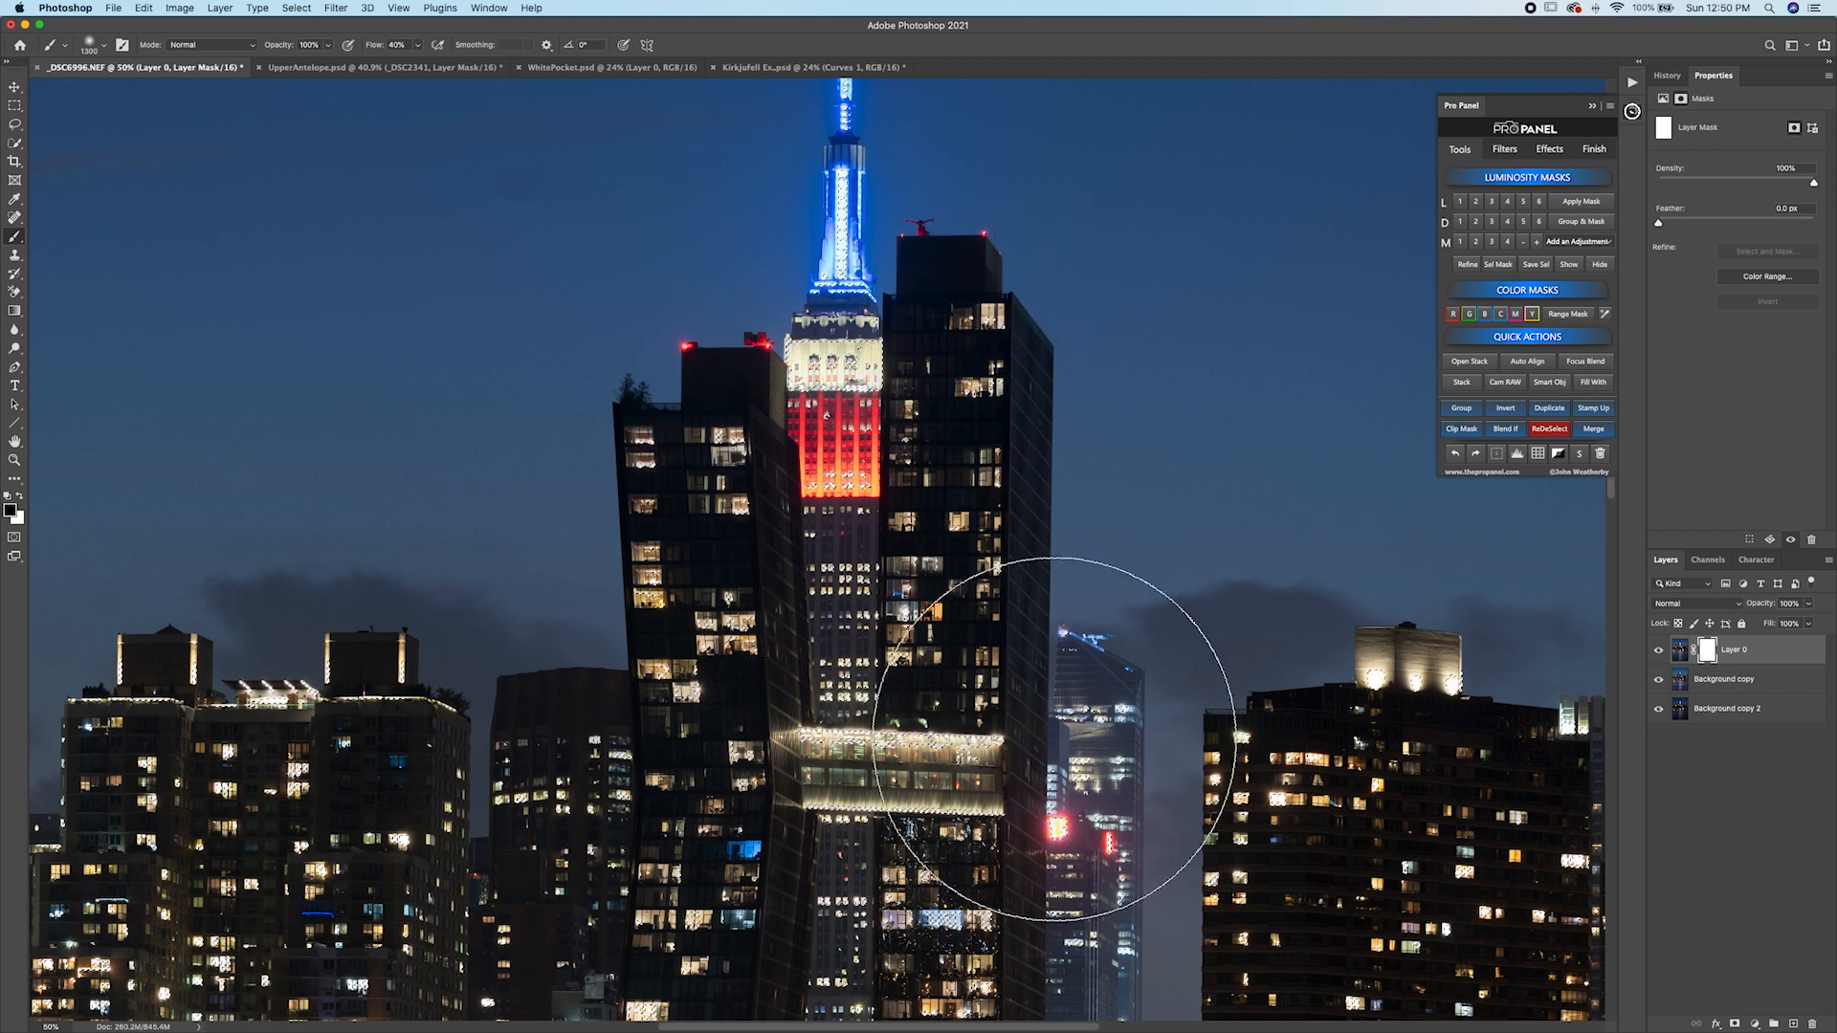
Zoom in and inspect the lower city buildings of the skyline image.
scroll(639, 742, "down", 5)
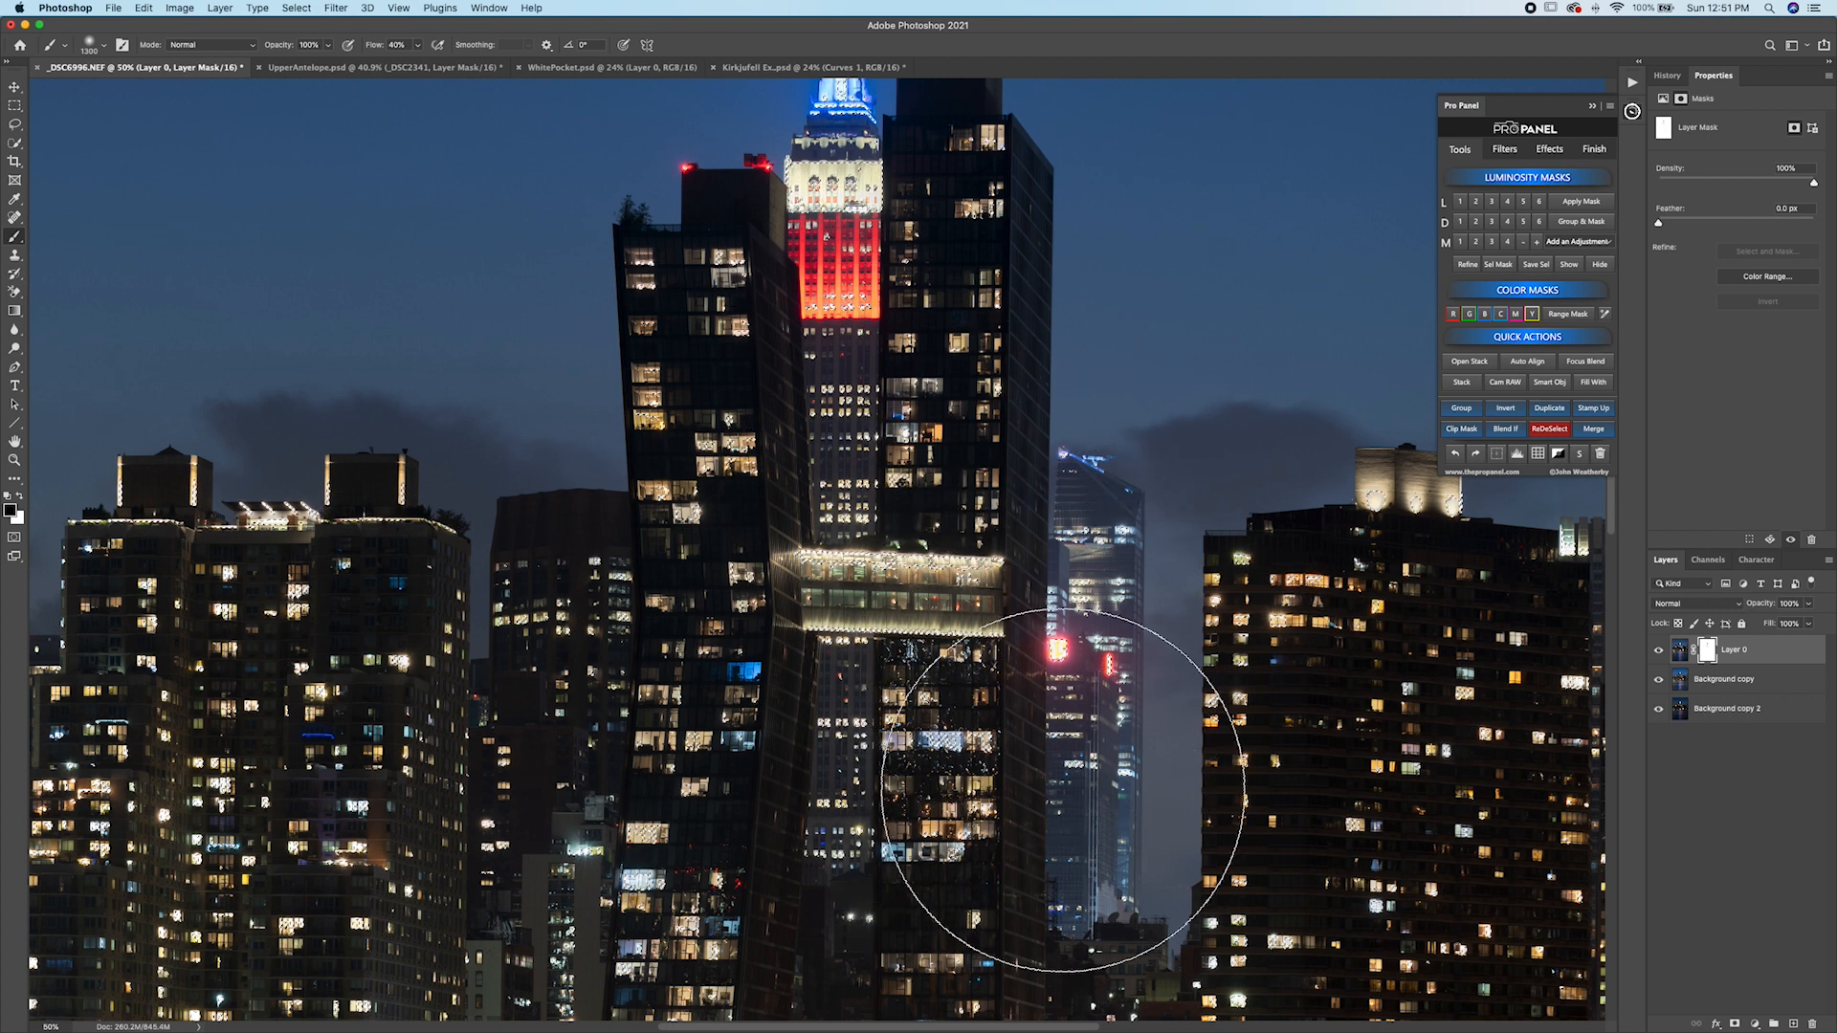
scroll(1069, 761, "down", 2)
scroll(1069, 761, "down", 5)
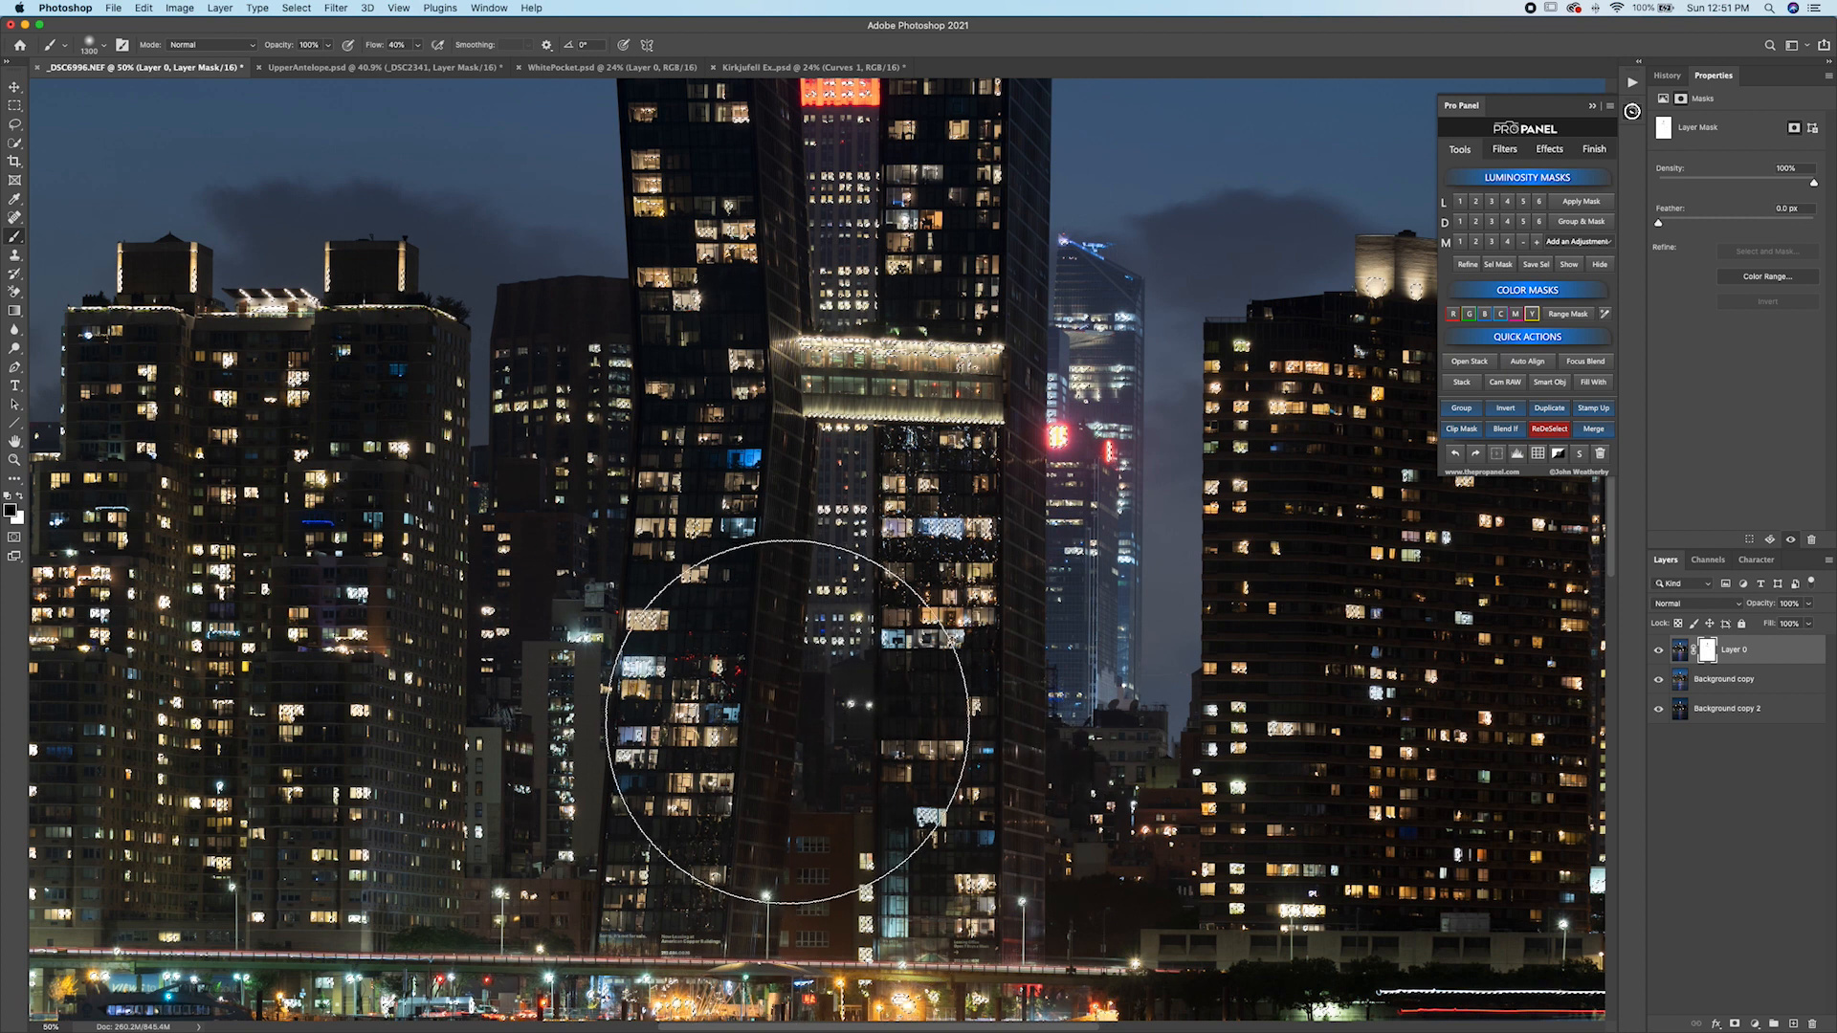
scroll(947, 756, "down", 2)
scroll(939, 767, "up", 5)
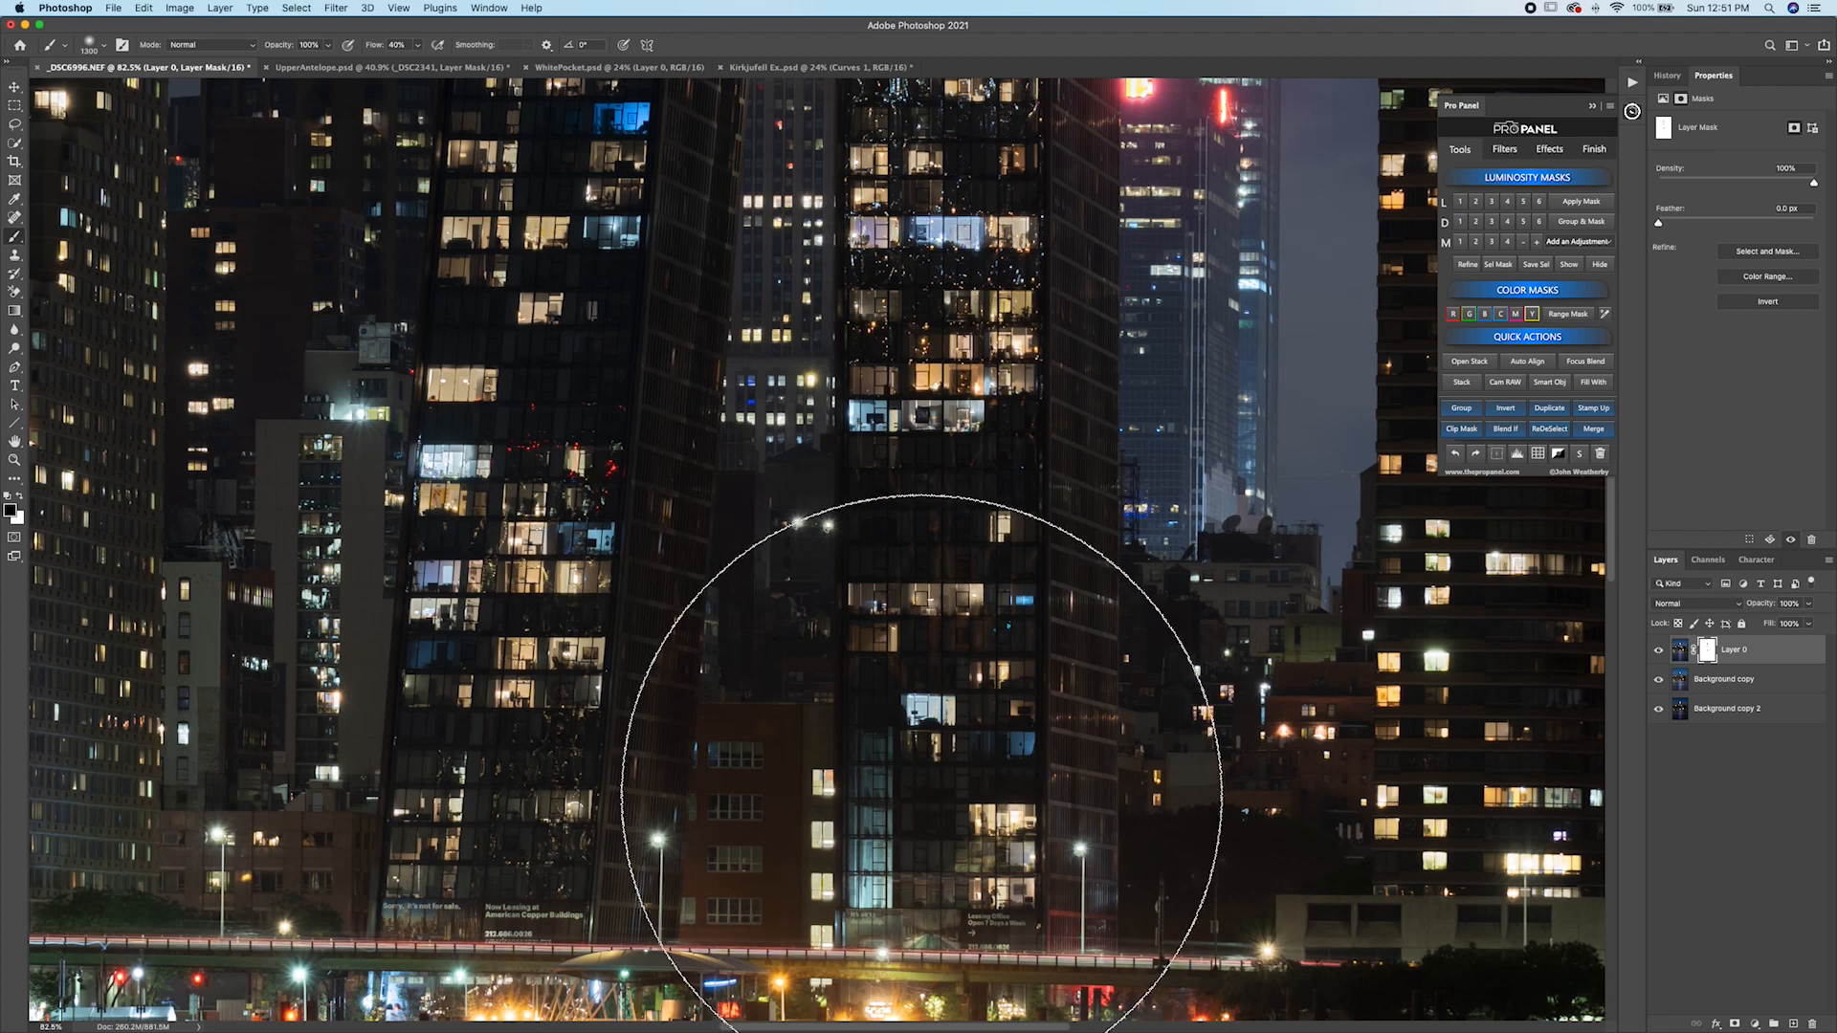
scroll(925, 796, "up", 5)
key("super+shift+d")
key("super+d")
scroll(993, 610, "up", 4)
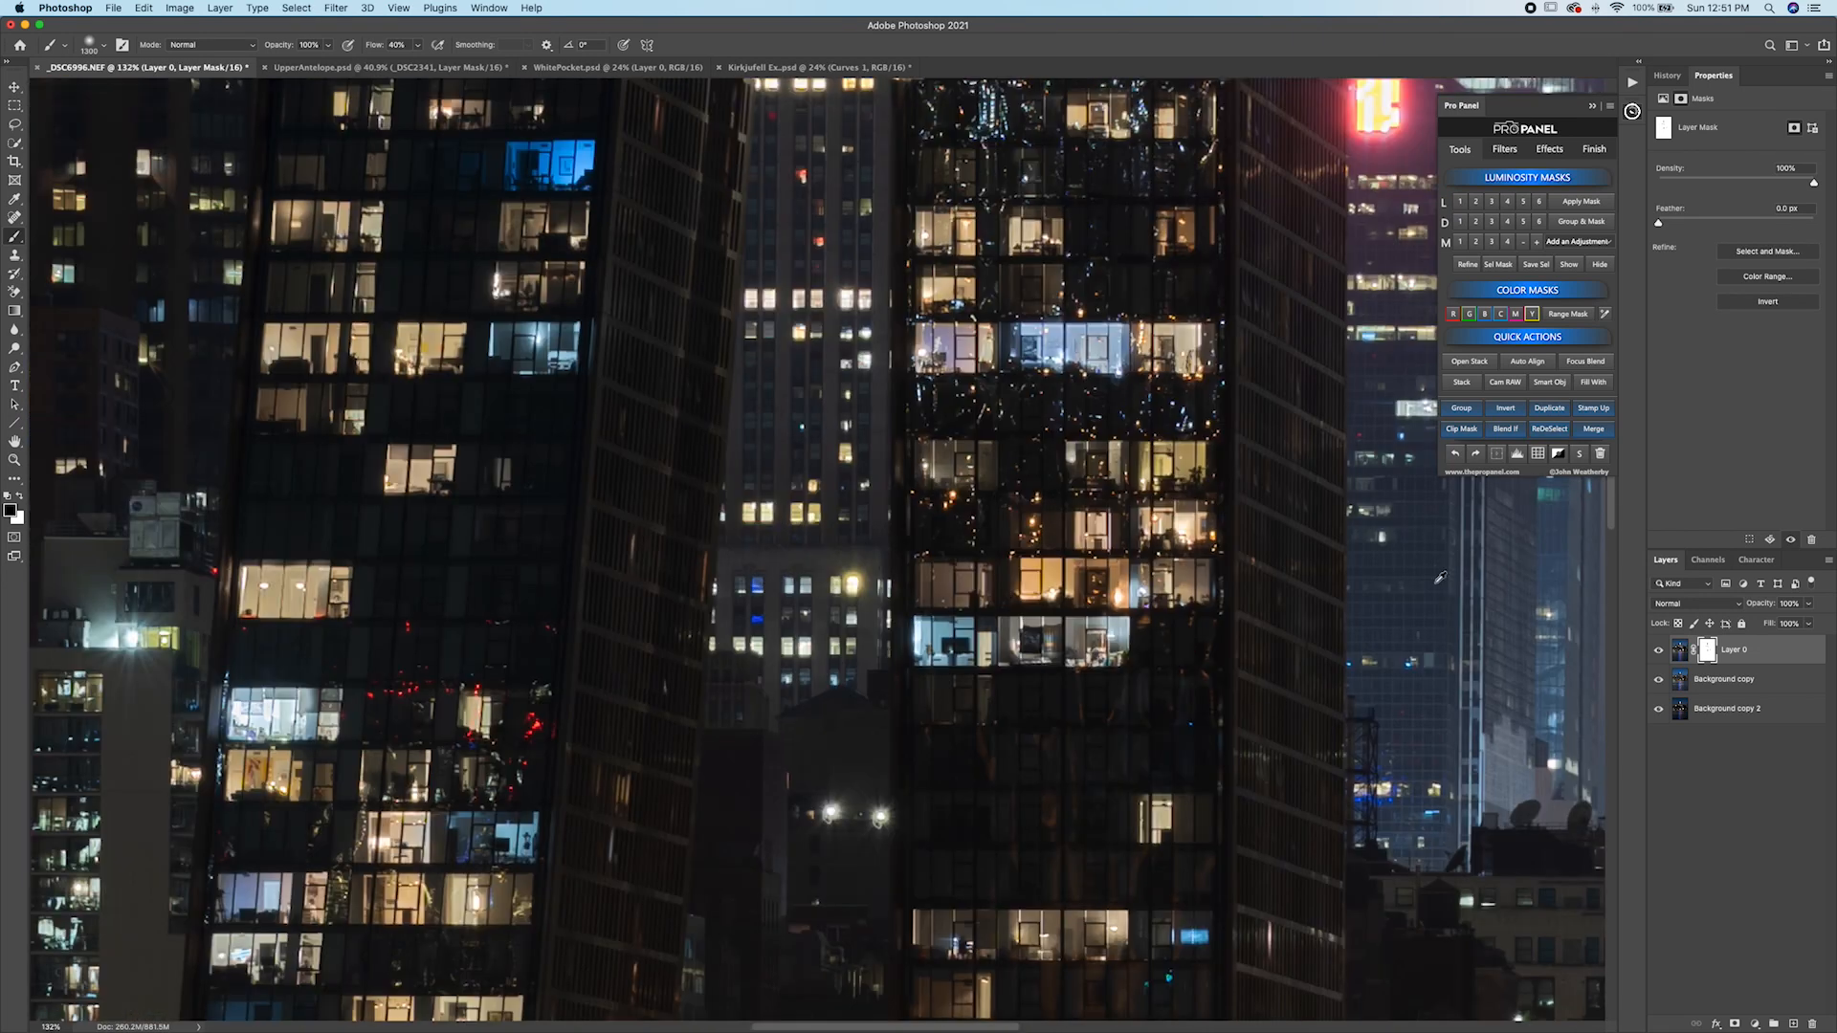
left_click(1707, 655, "shift")
left_click(1707, 656, "shift")
left_click(1708, 656, "shift")
left_click(1707, 654, "shift")
left_click(1707, 655, "shift")
left_click(1707, 655, "shift")
left_click(1708, 654, "shift")
left_click(1707, 654, "shift")
left_click(1707, 655, "shift")
left_click(1707, 655, "shift")
left_click(1707, 655, "shift")
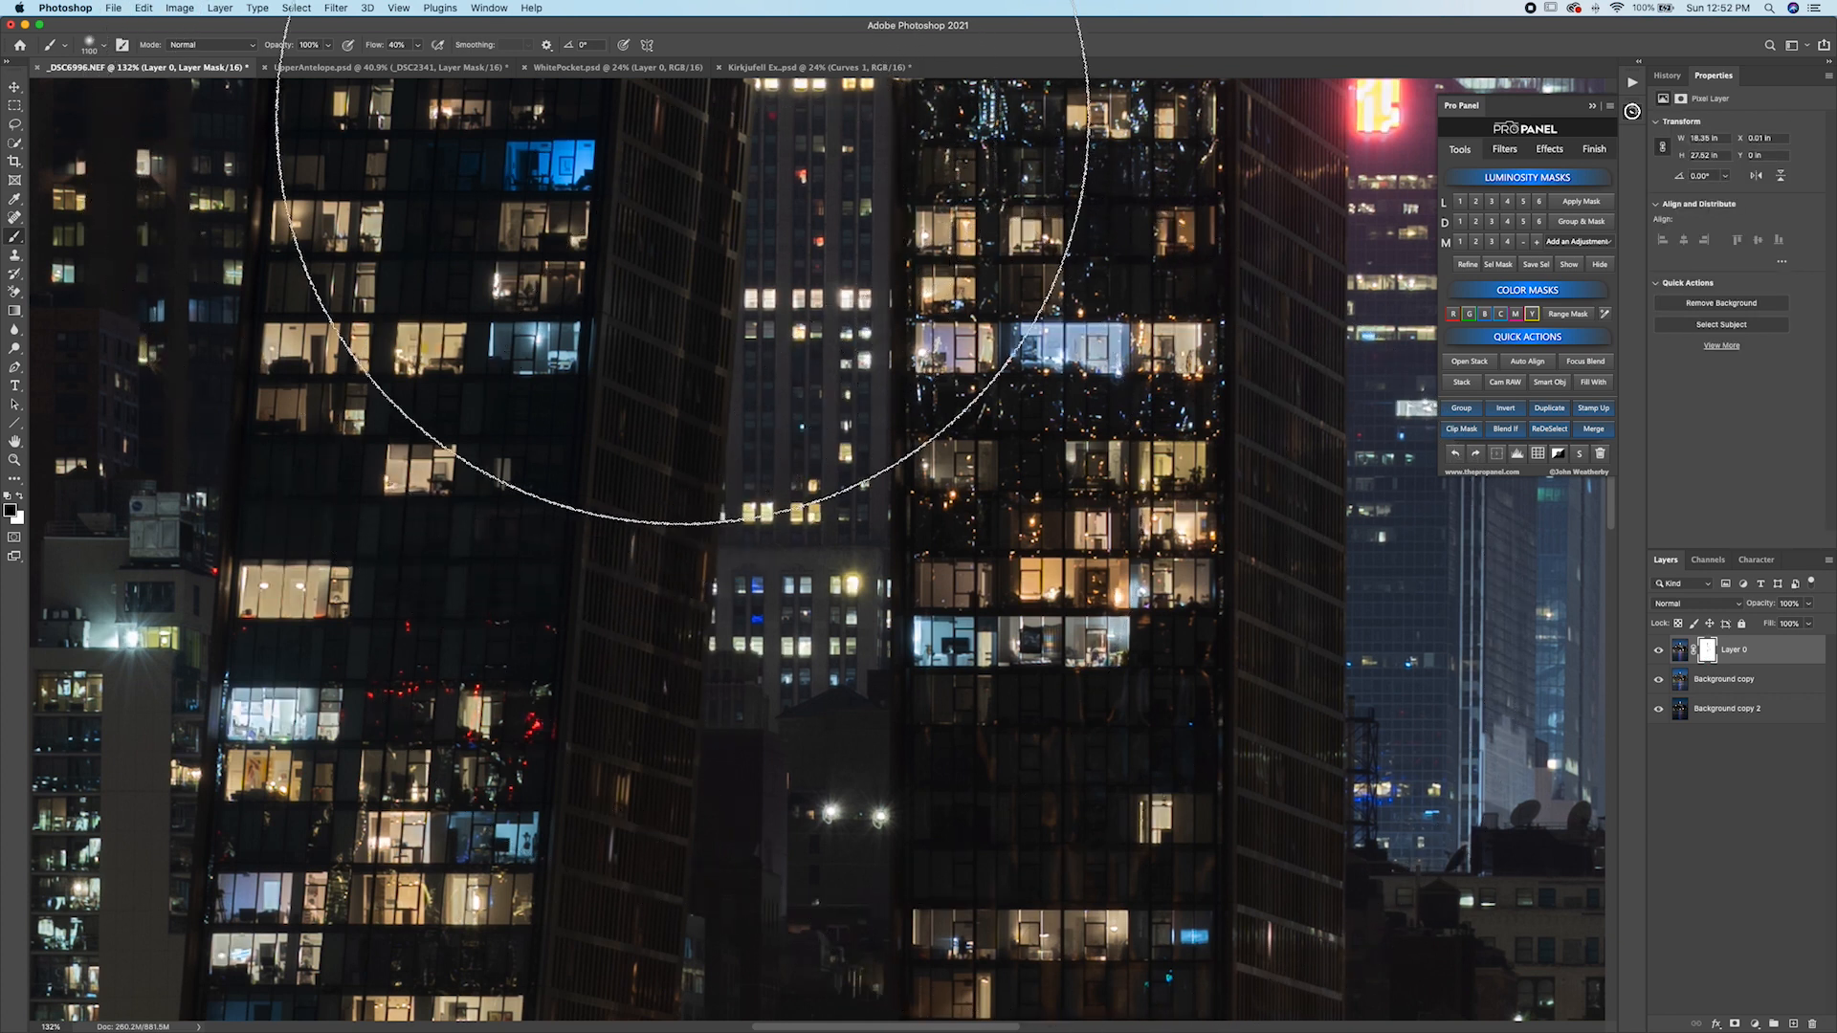
Switch to the WhitePocket document, add a Curves adjustment through a luminosity mask and steepen its upper curve point.
left_click(670, 68)
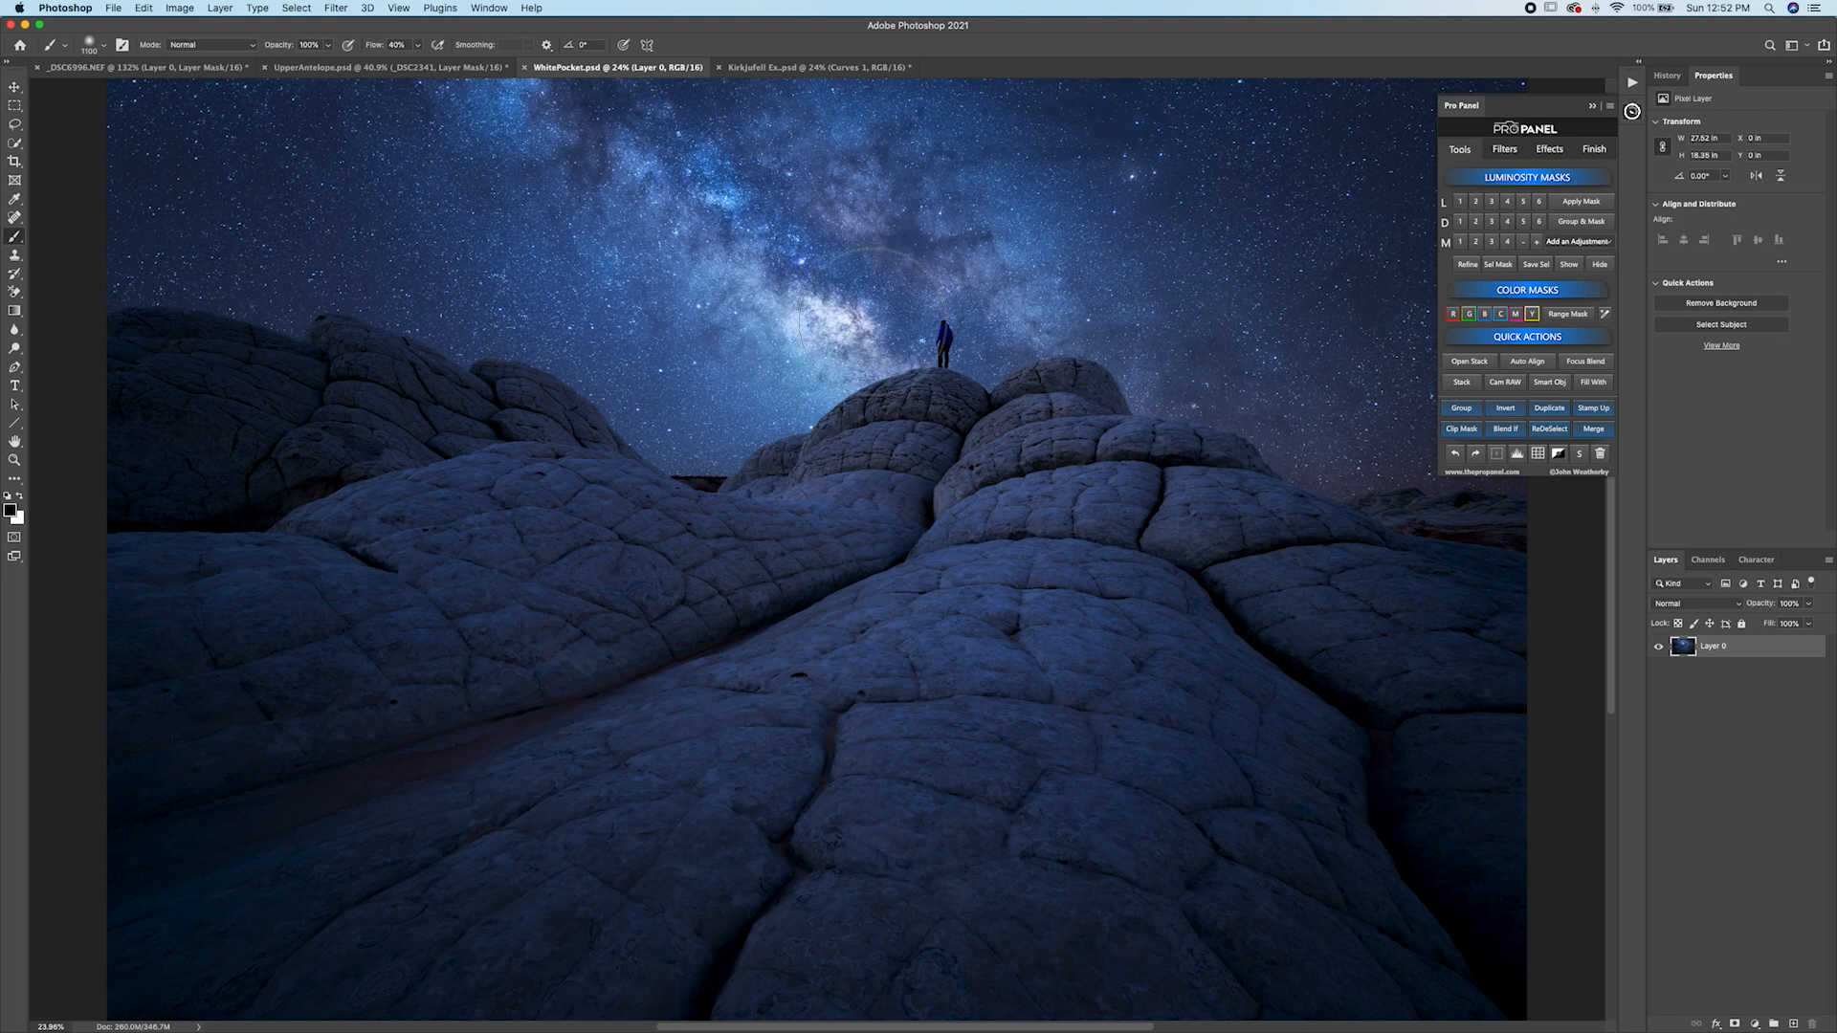
left_click(1478, 202)
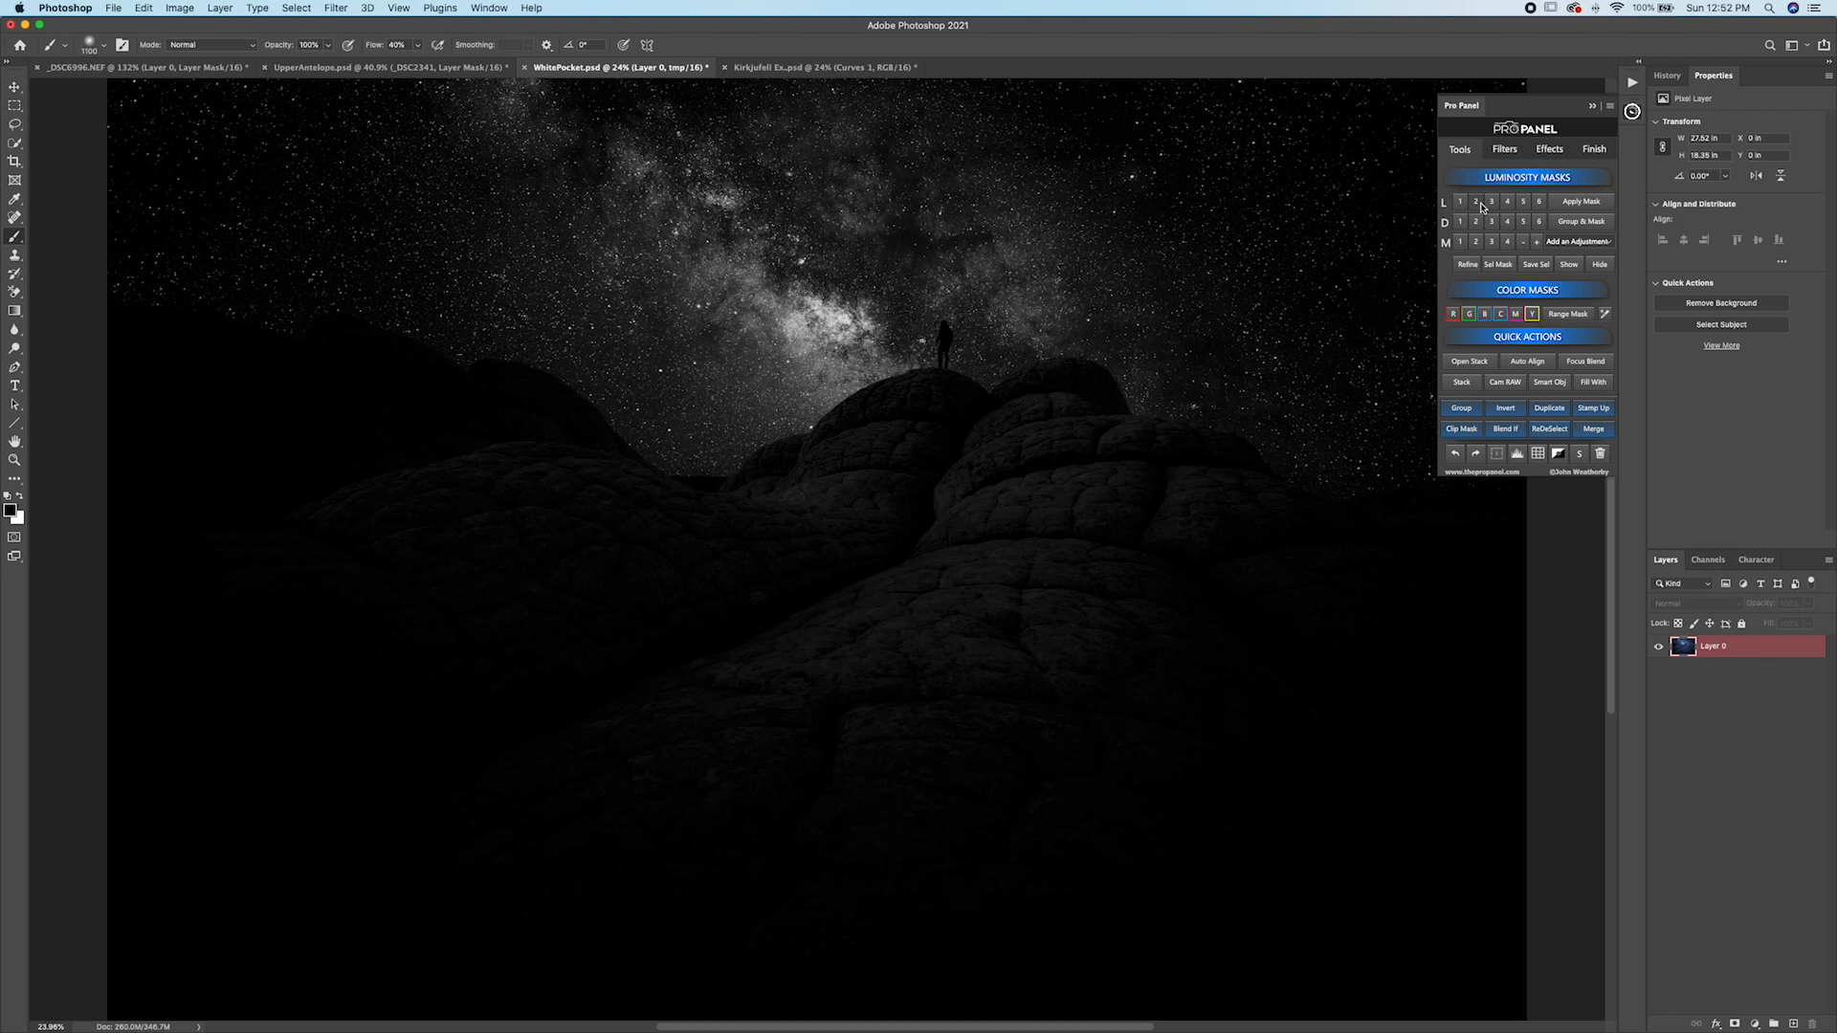
left_click(1461, 202)
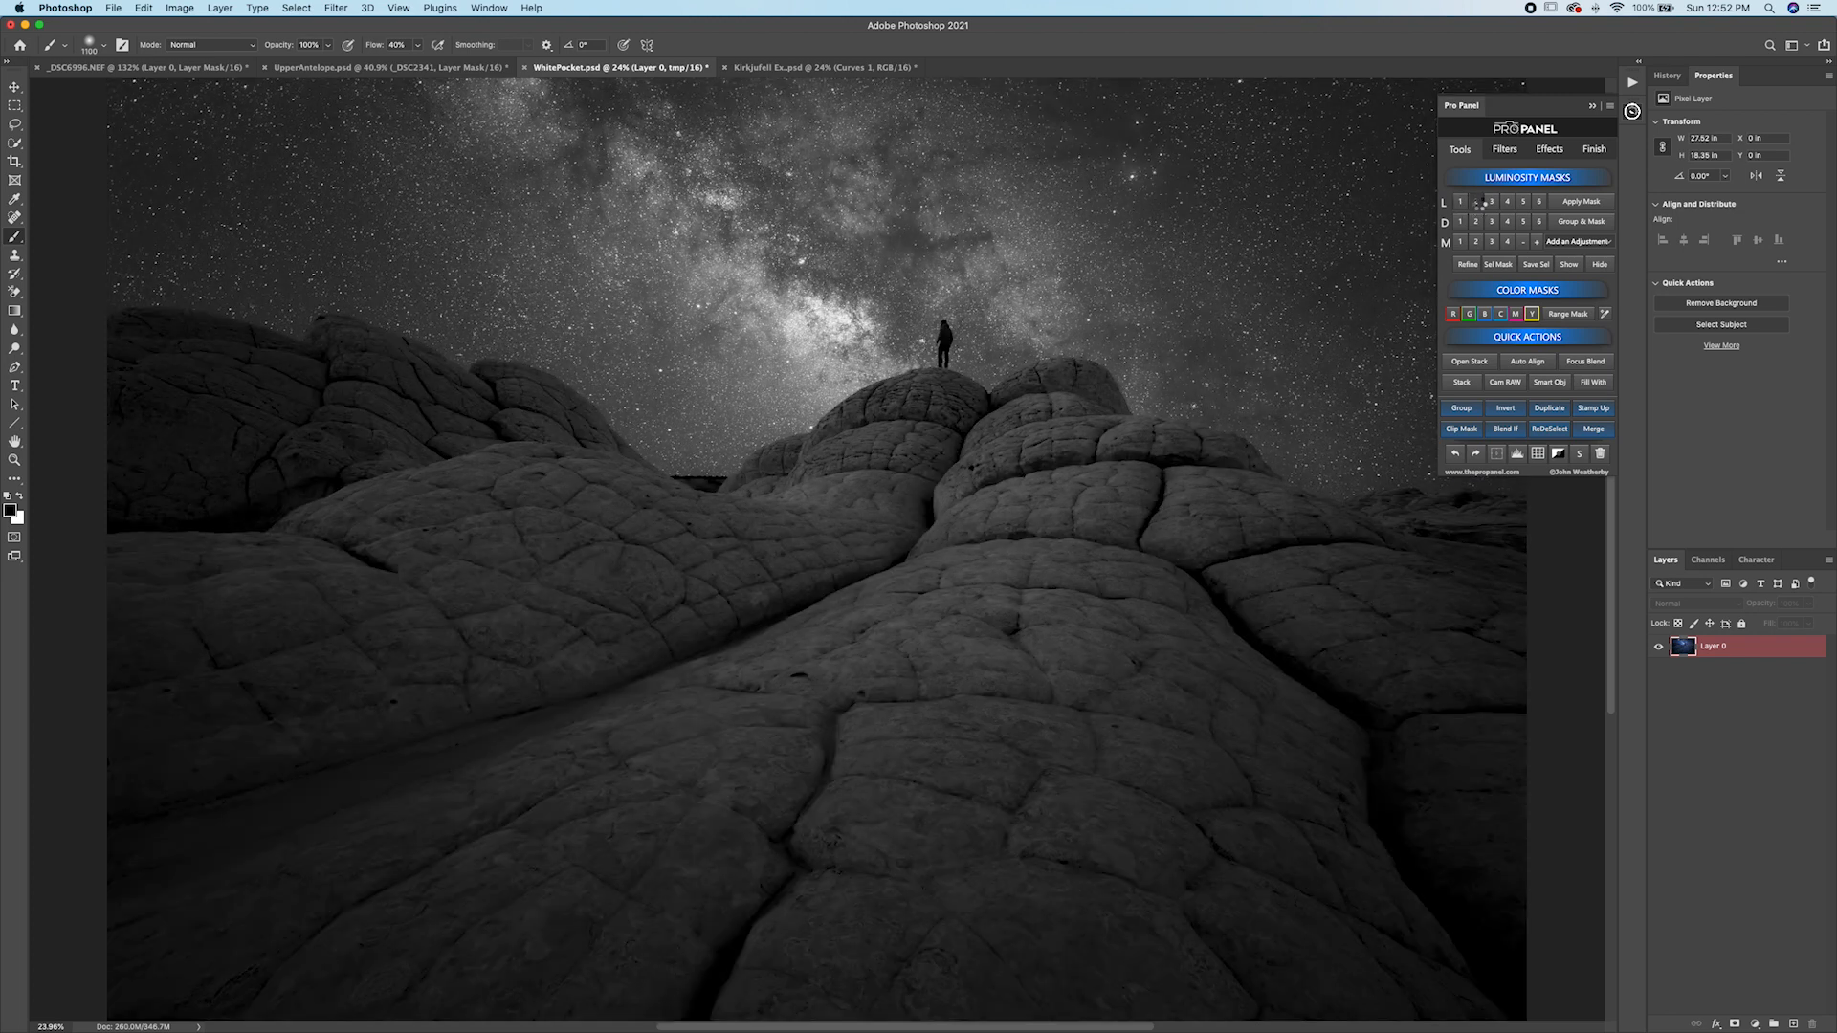
left_click(1509, 222)
left_click(1583, 248)
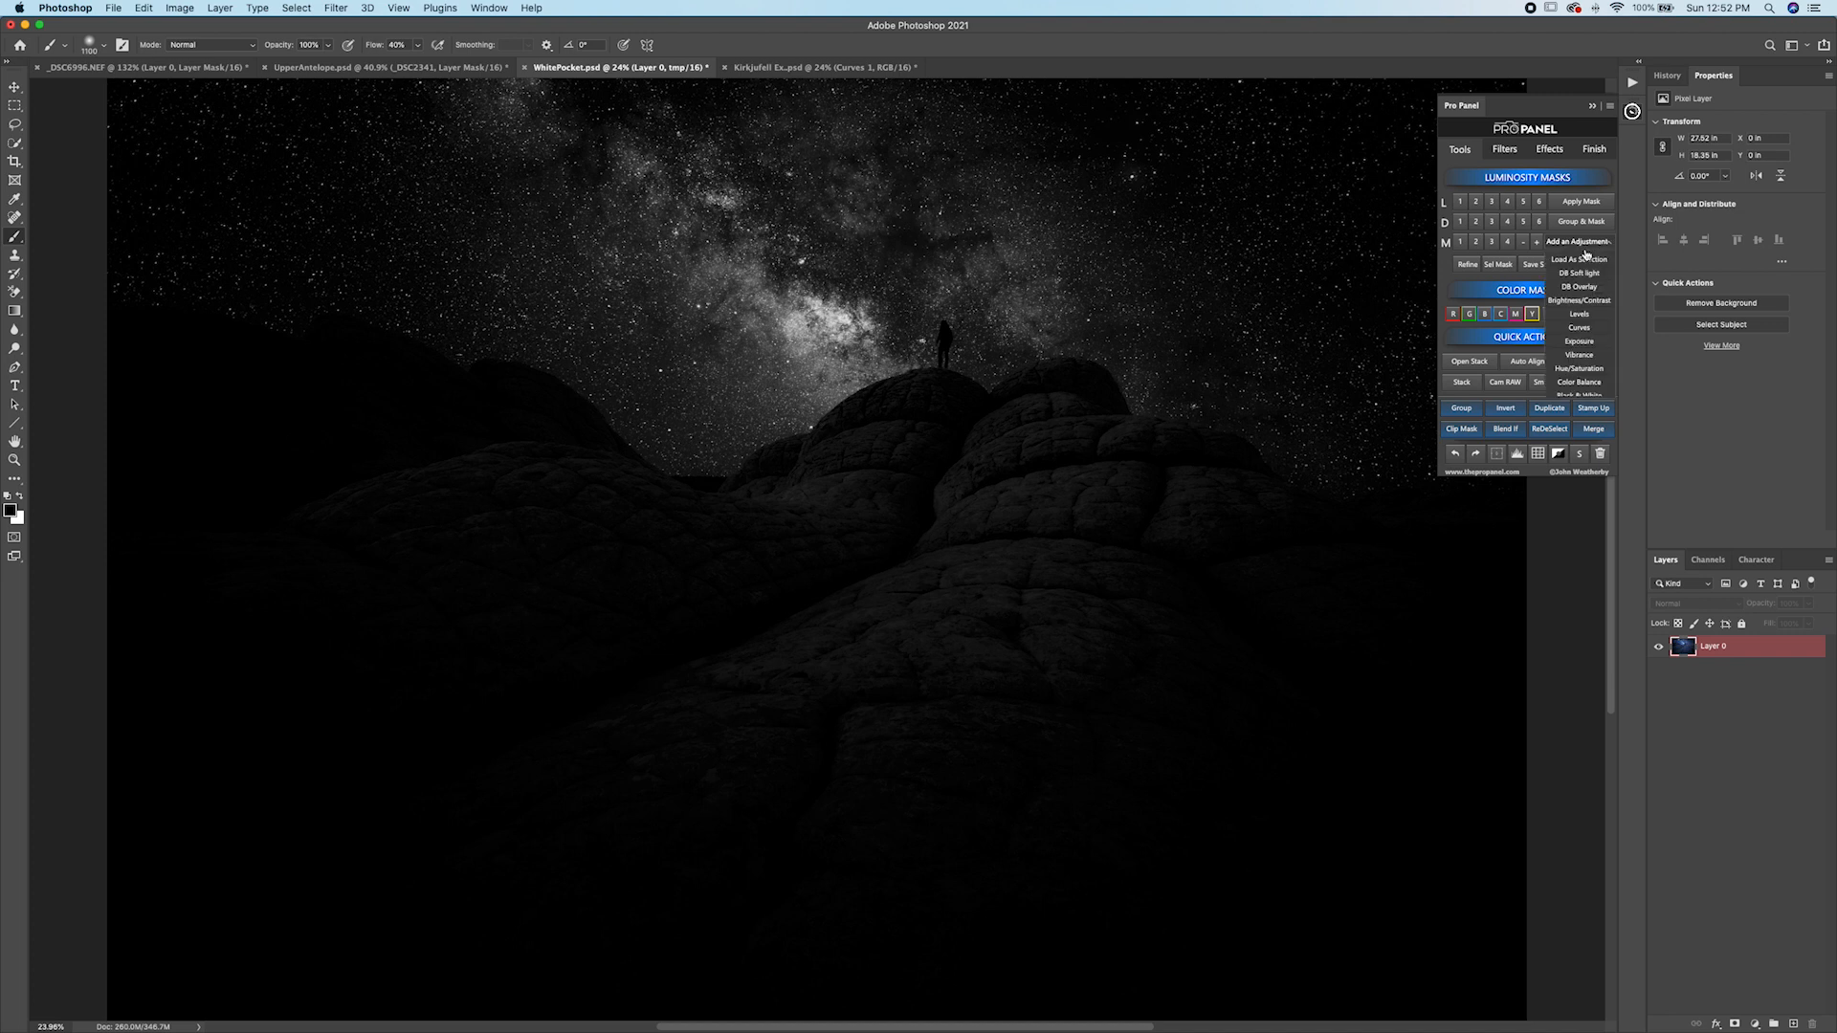
left_click(1583, 328)
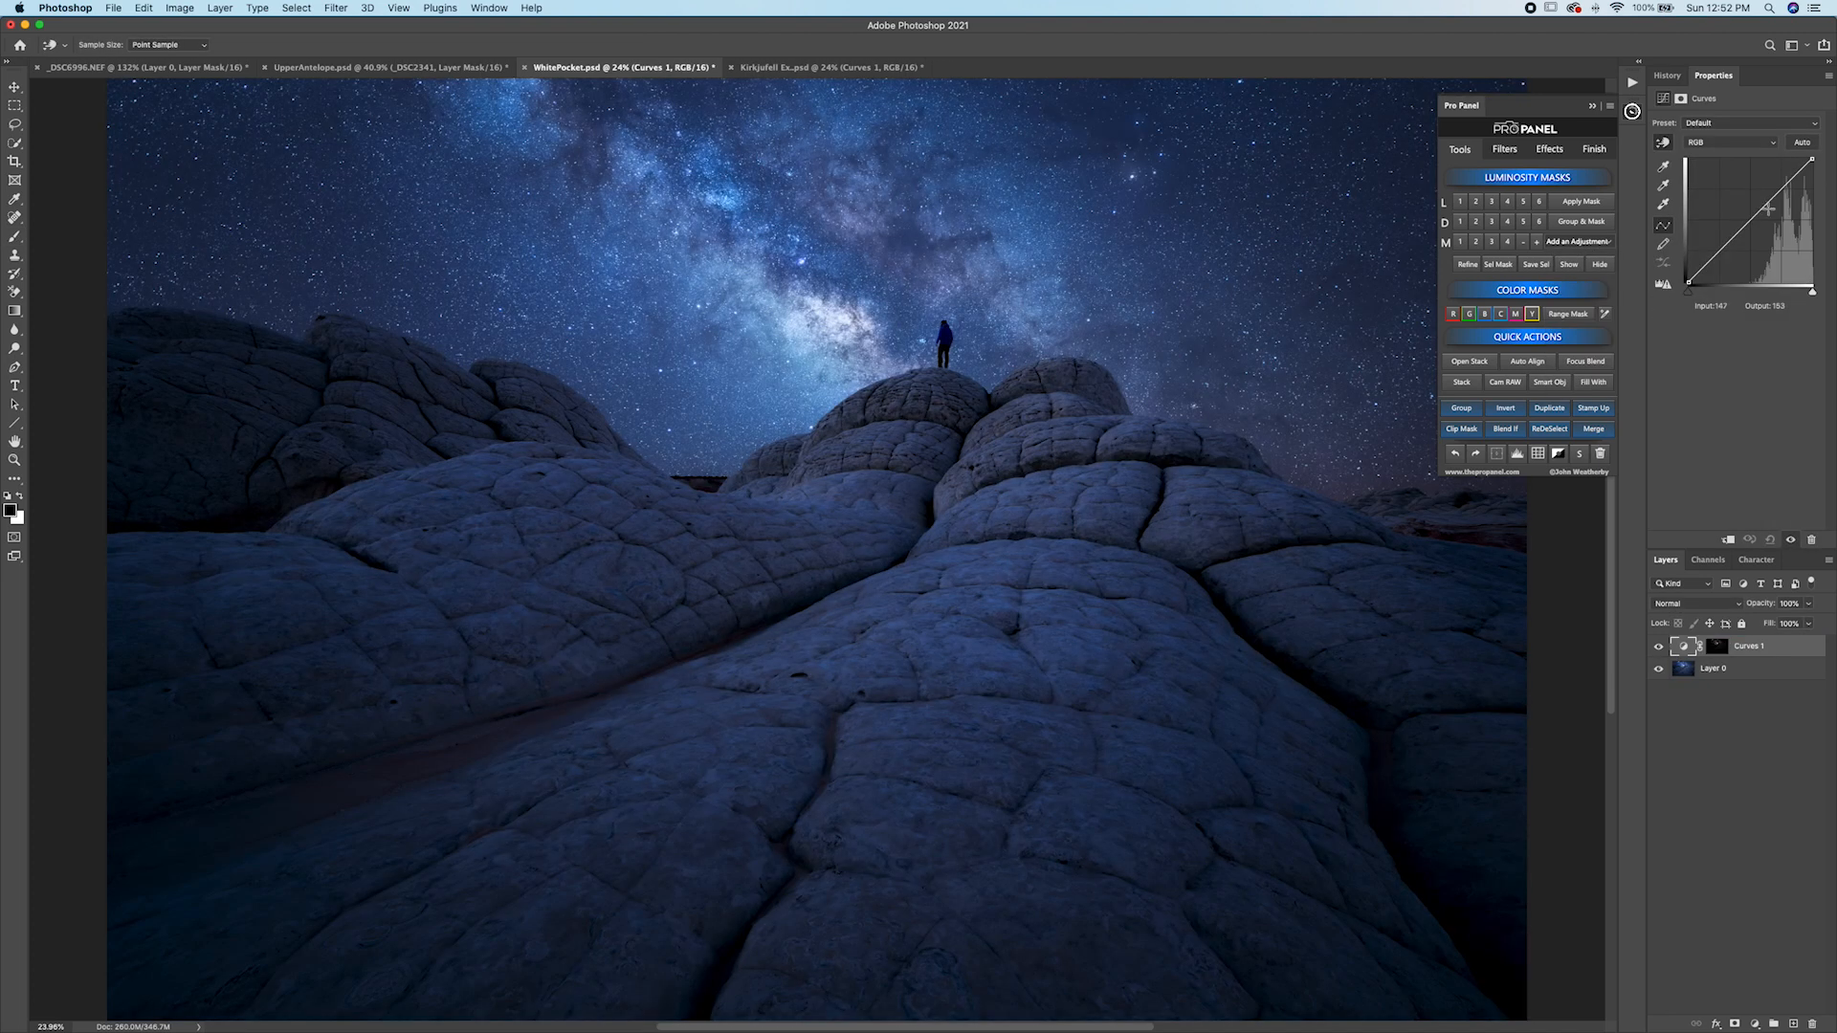
left_click_drag(1767, 207, 1787, 203)
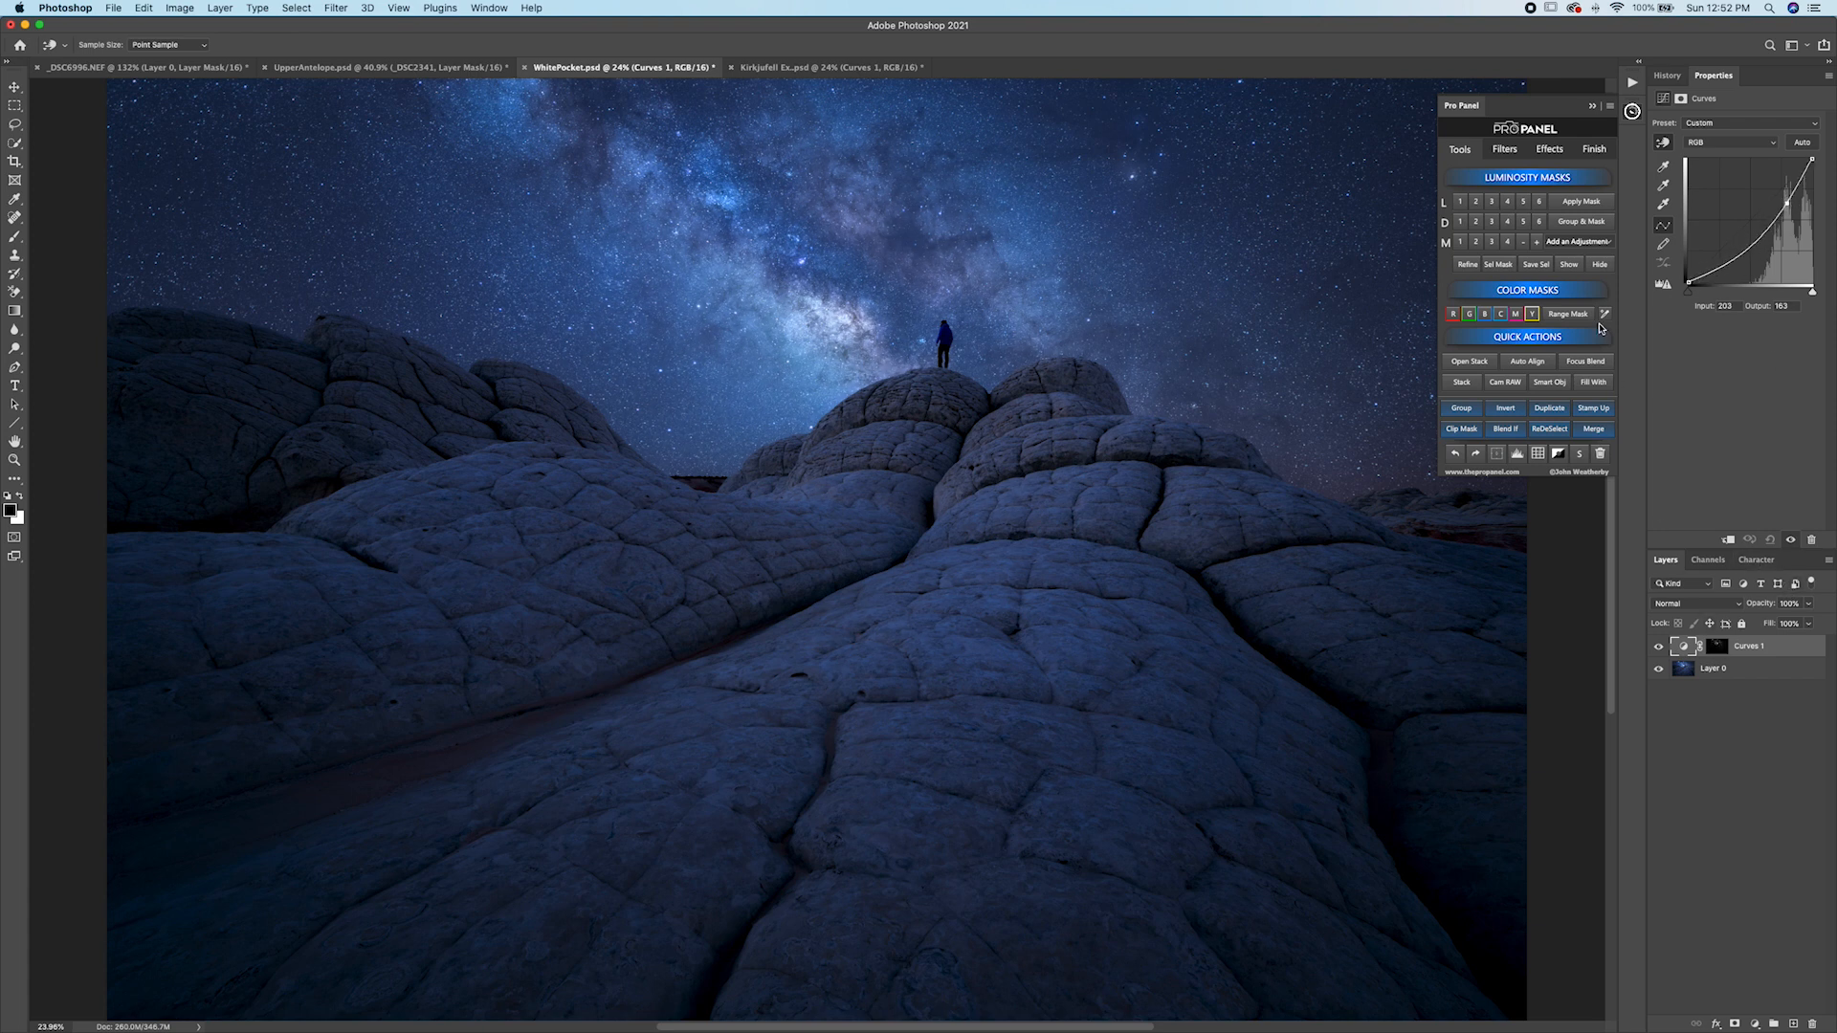
Preview the Curves 1 layer mask, then toggle the Curves 1 layer on and off to compare the effect.
left_click(1570, 264)
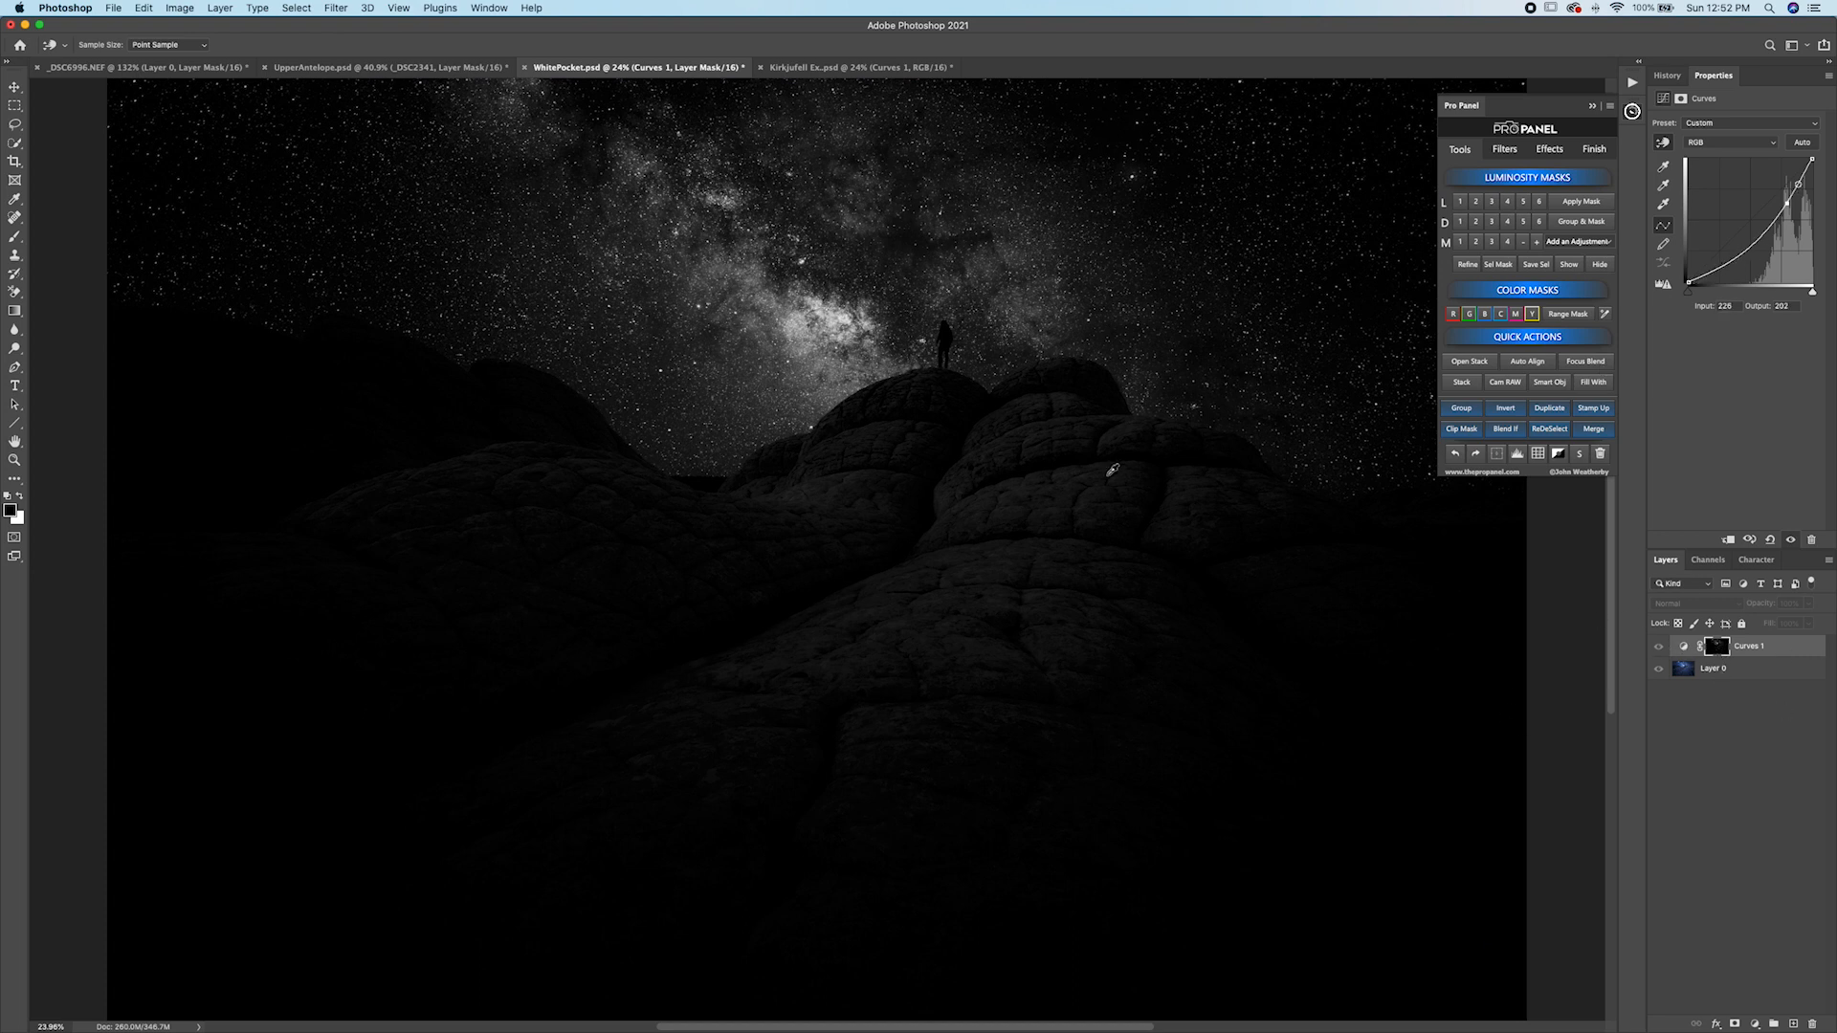
left_click(1599, 267)
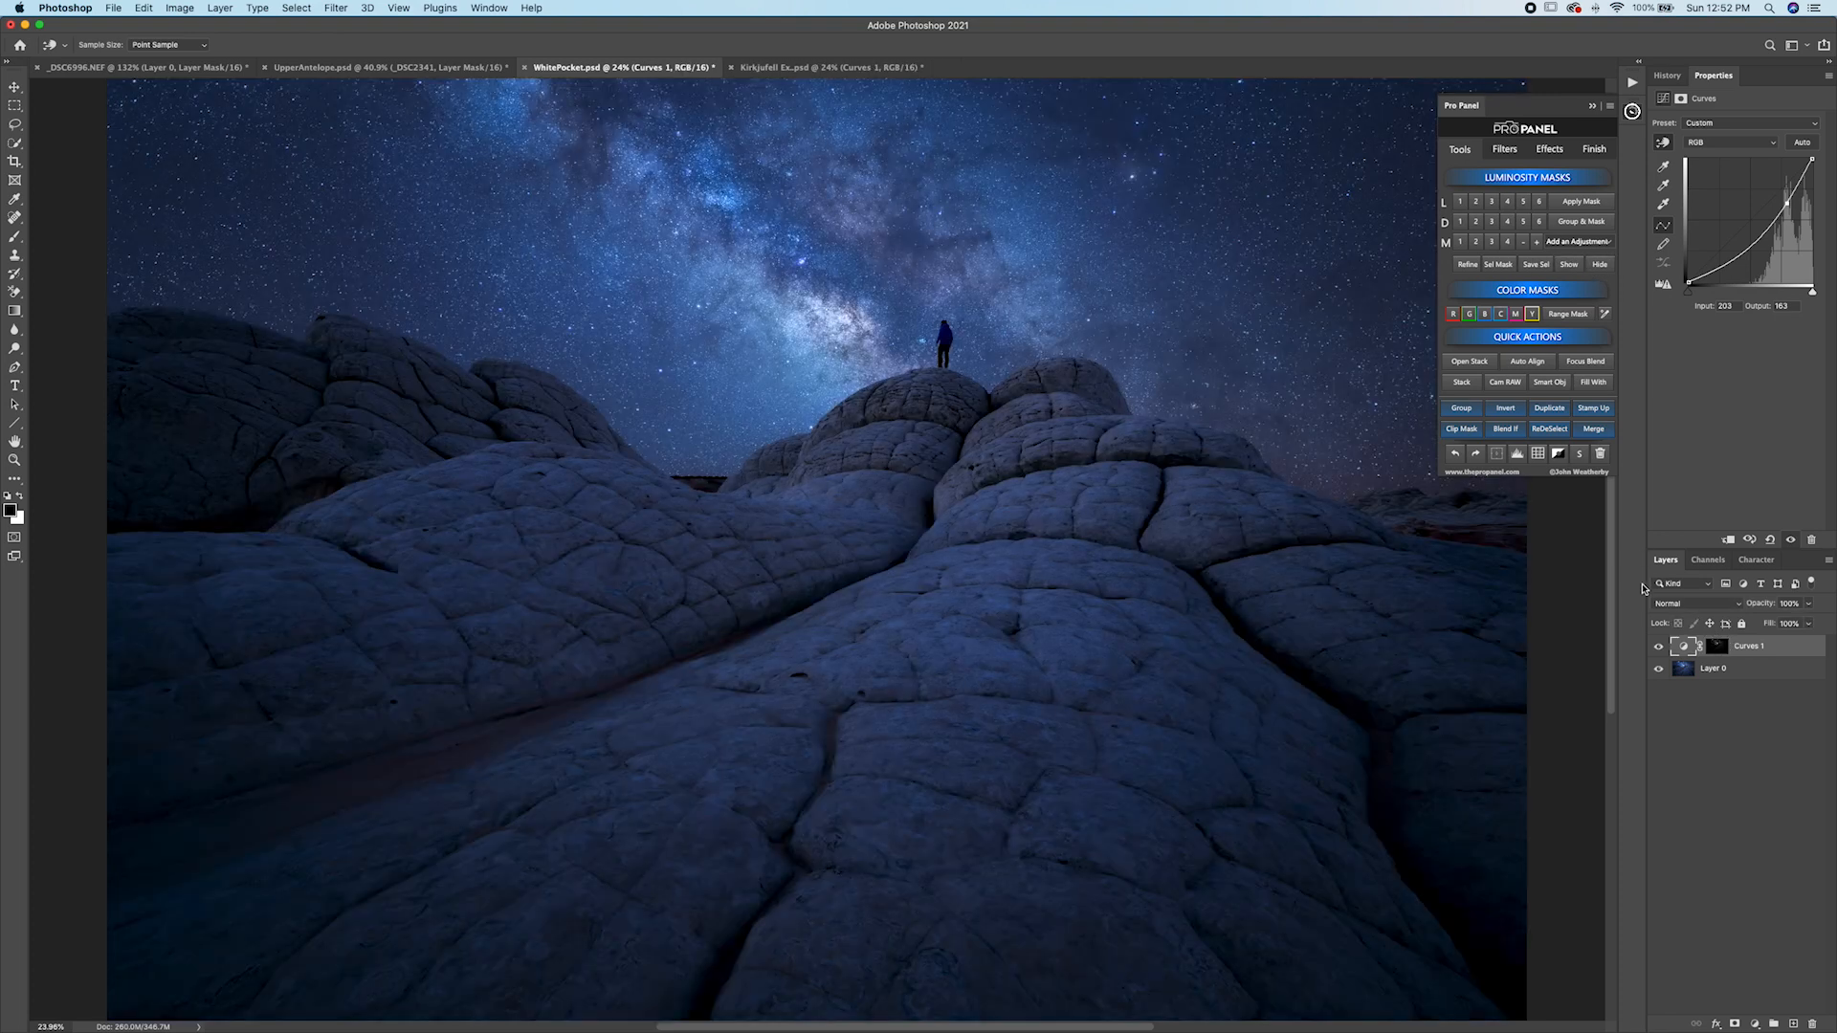
left_click(1660, 649)
left_click(1661, 649)
left_click(1661, 649)
left_click(1660, 648)
left_click(1660, 649)
left_click(1660, 649)
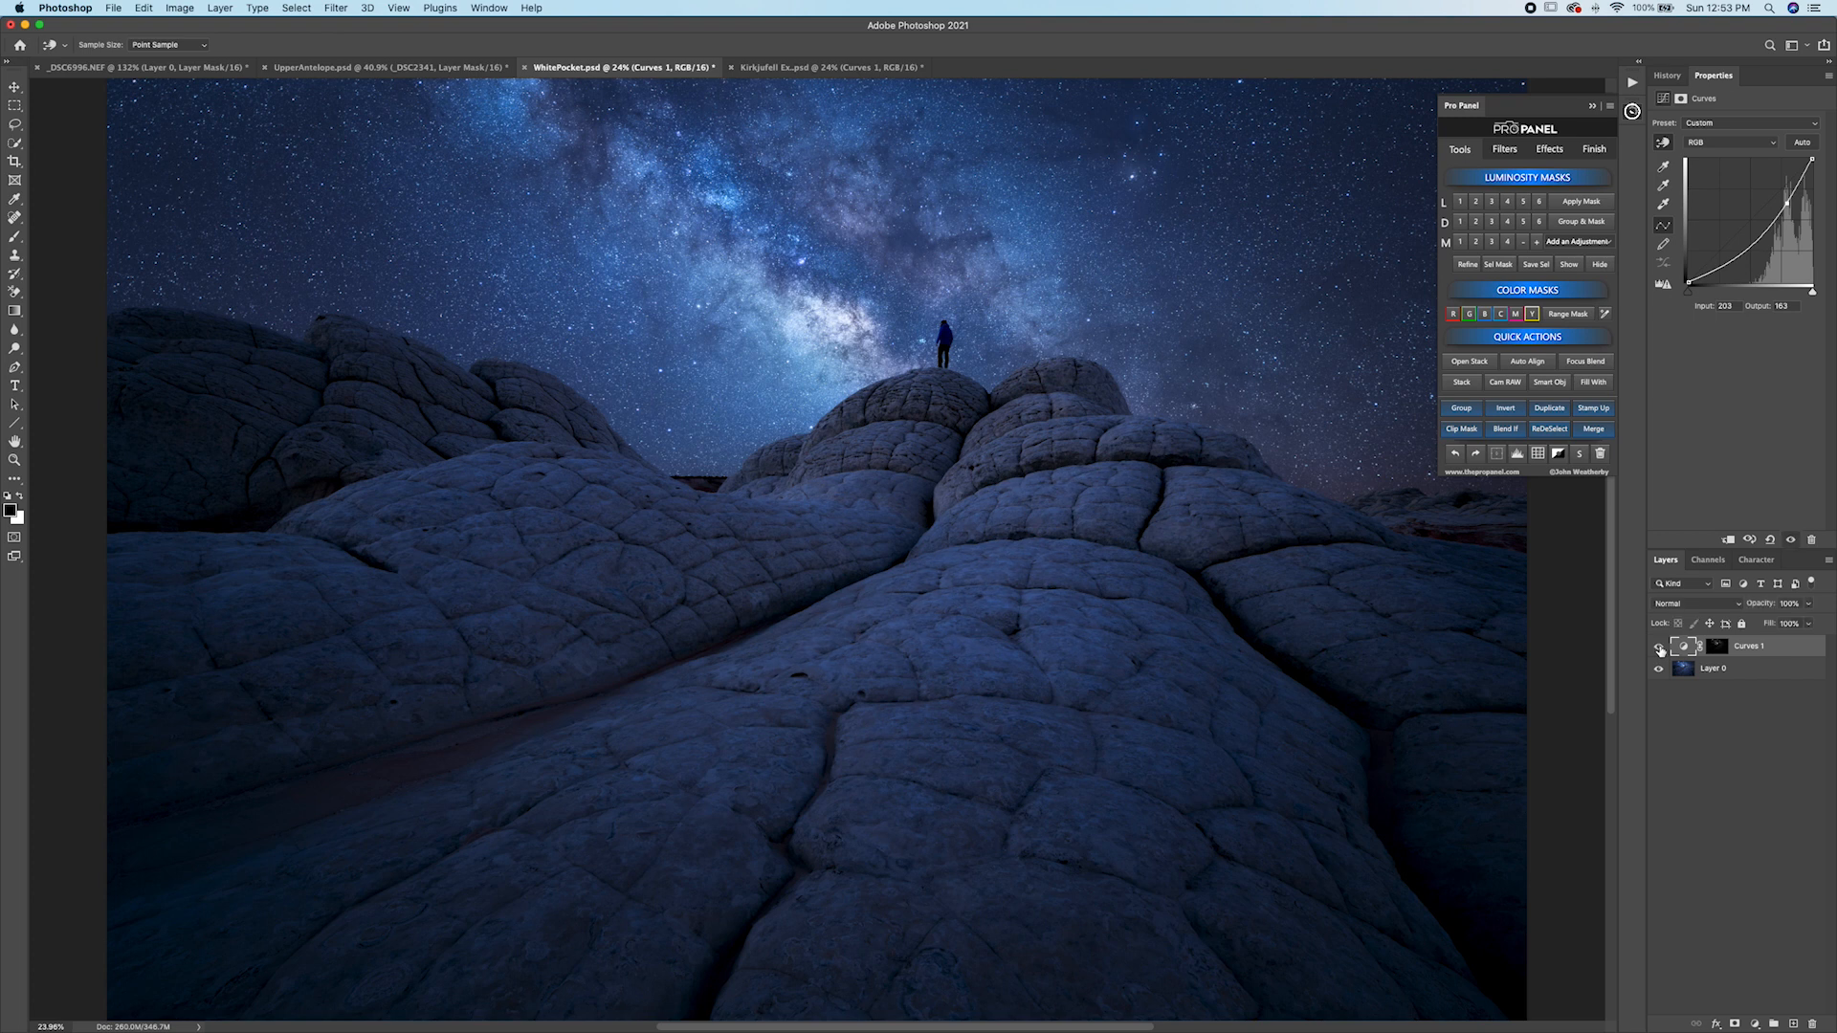
left_click(1660, 648)
left_click(1660, 649)
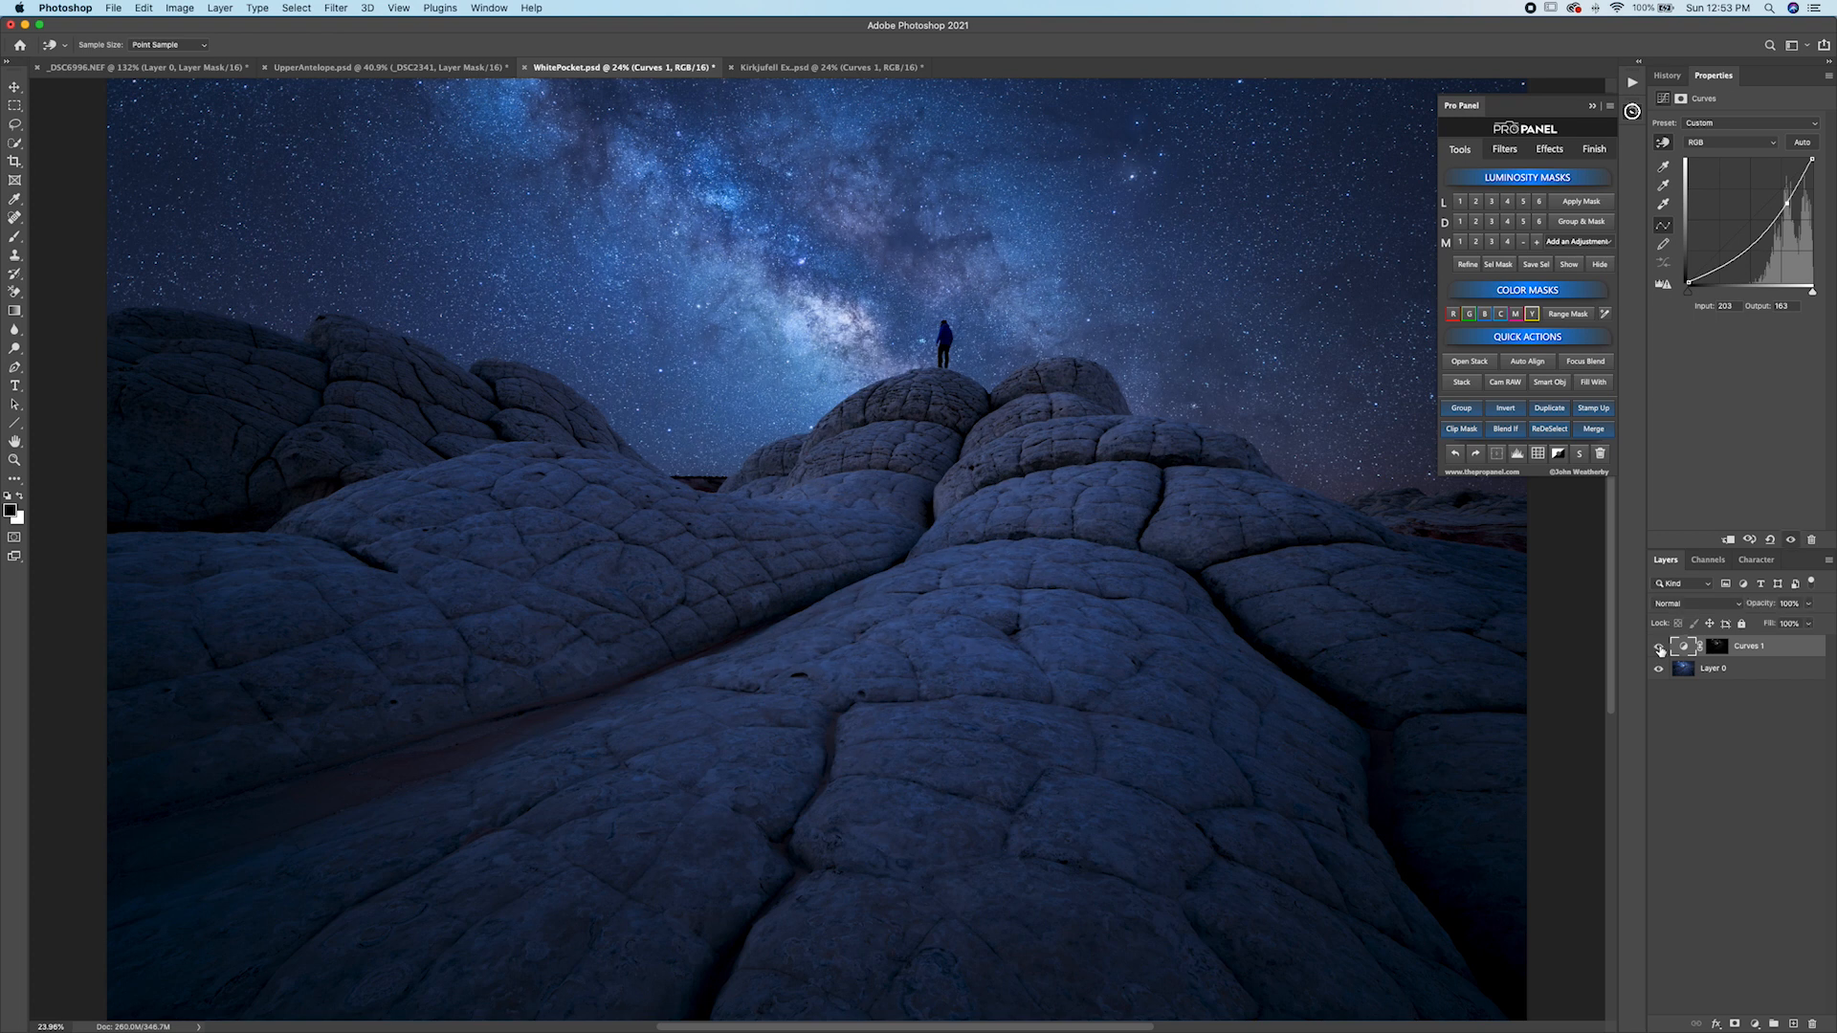
On Layer 0, build a Lights 1 mask, tighten it with Levels to 12 and 188, and add a DB Overlay layer through it.
left_click(1695, 674)
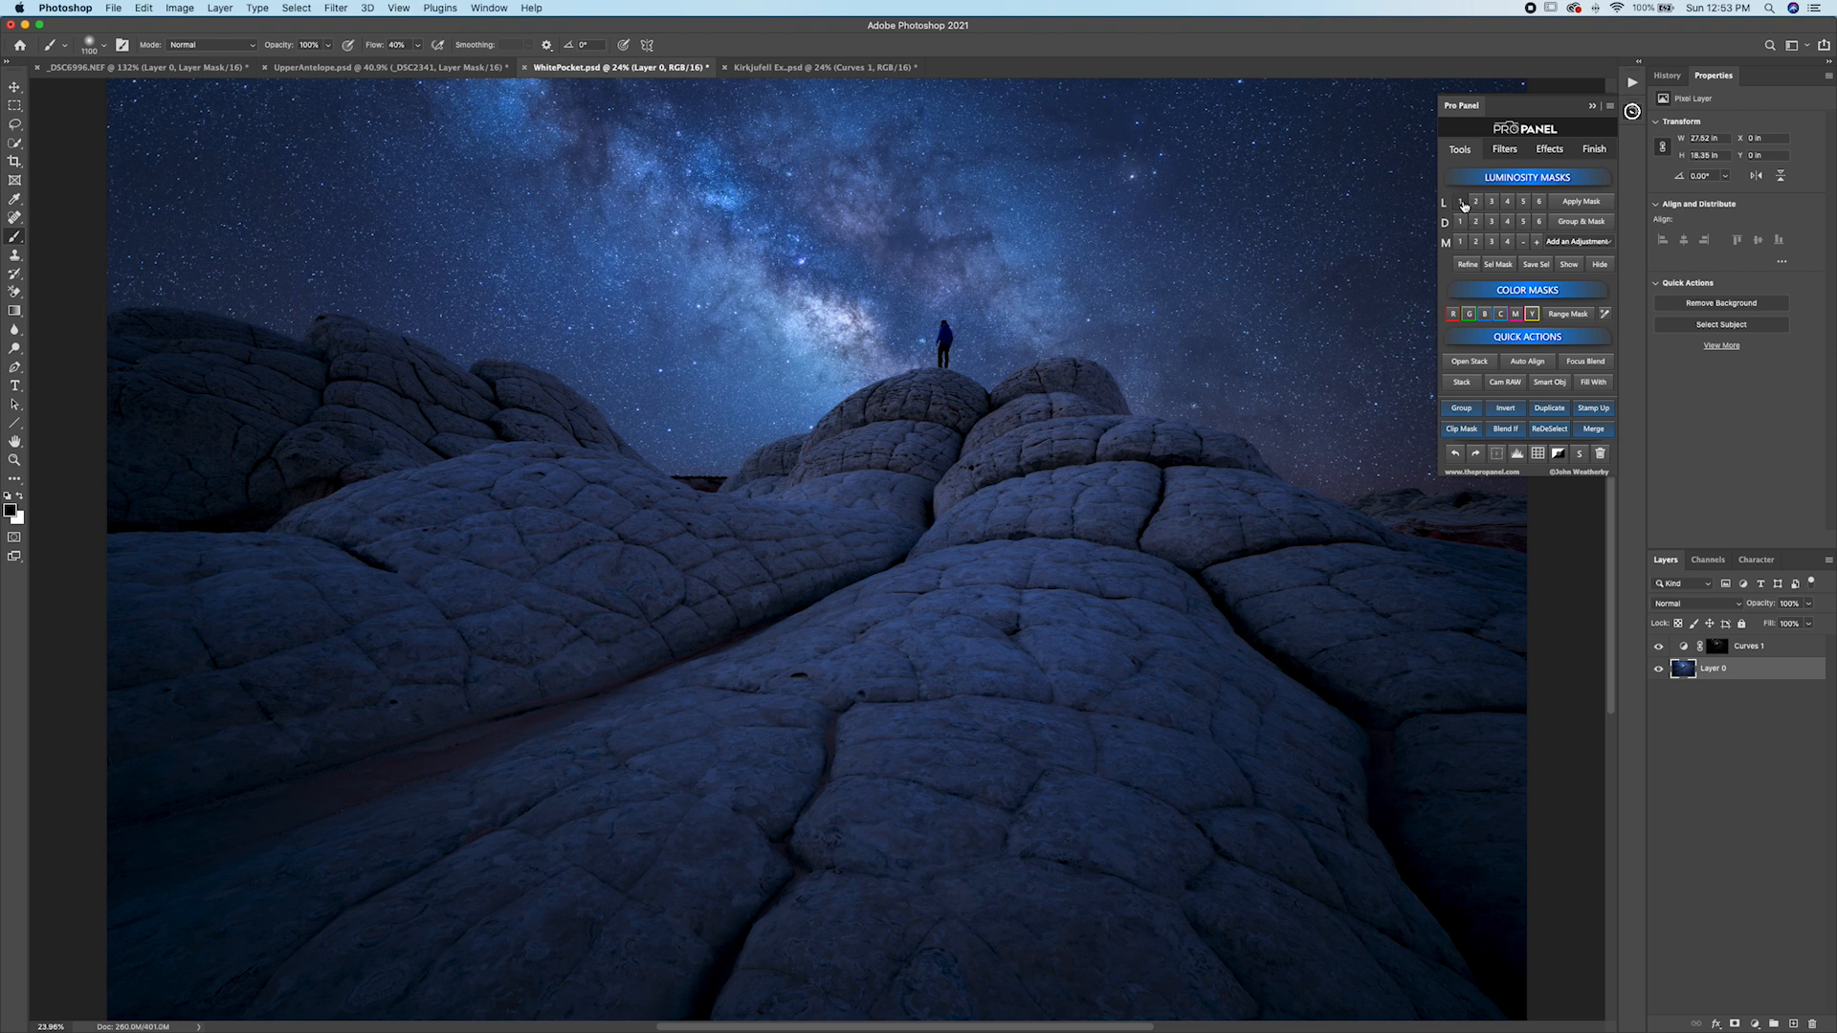
left_click(1460, 202)
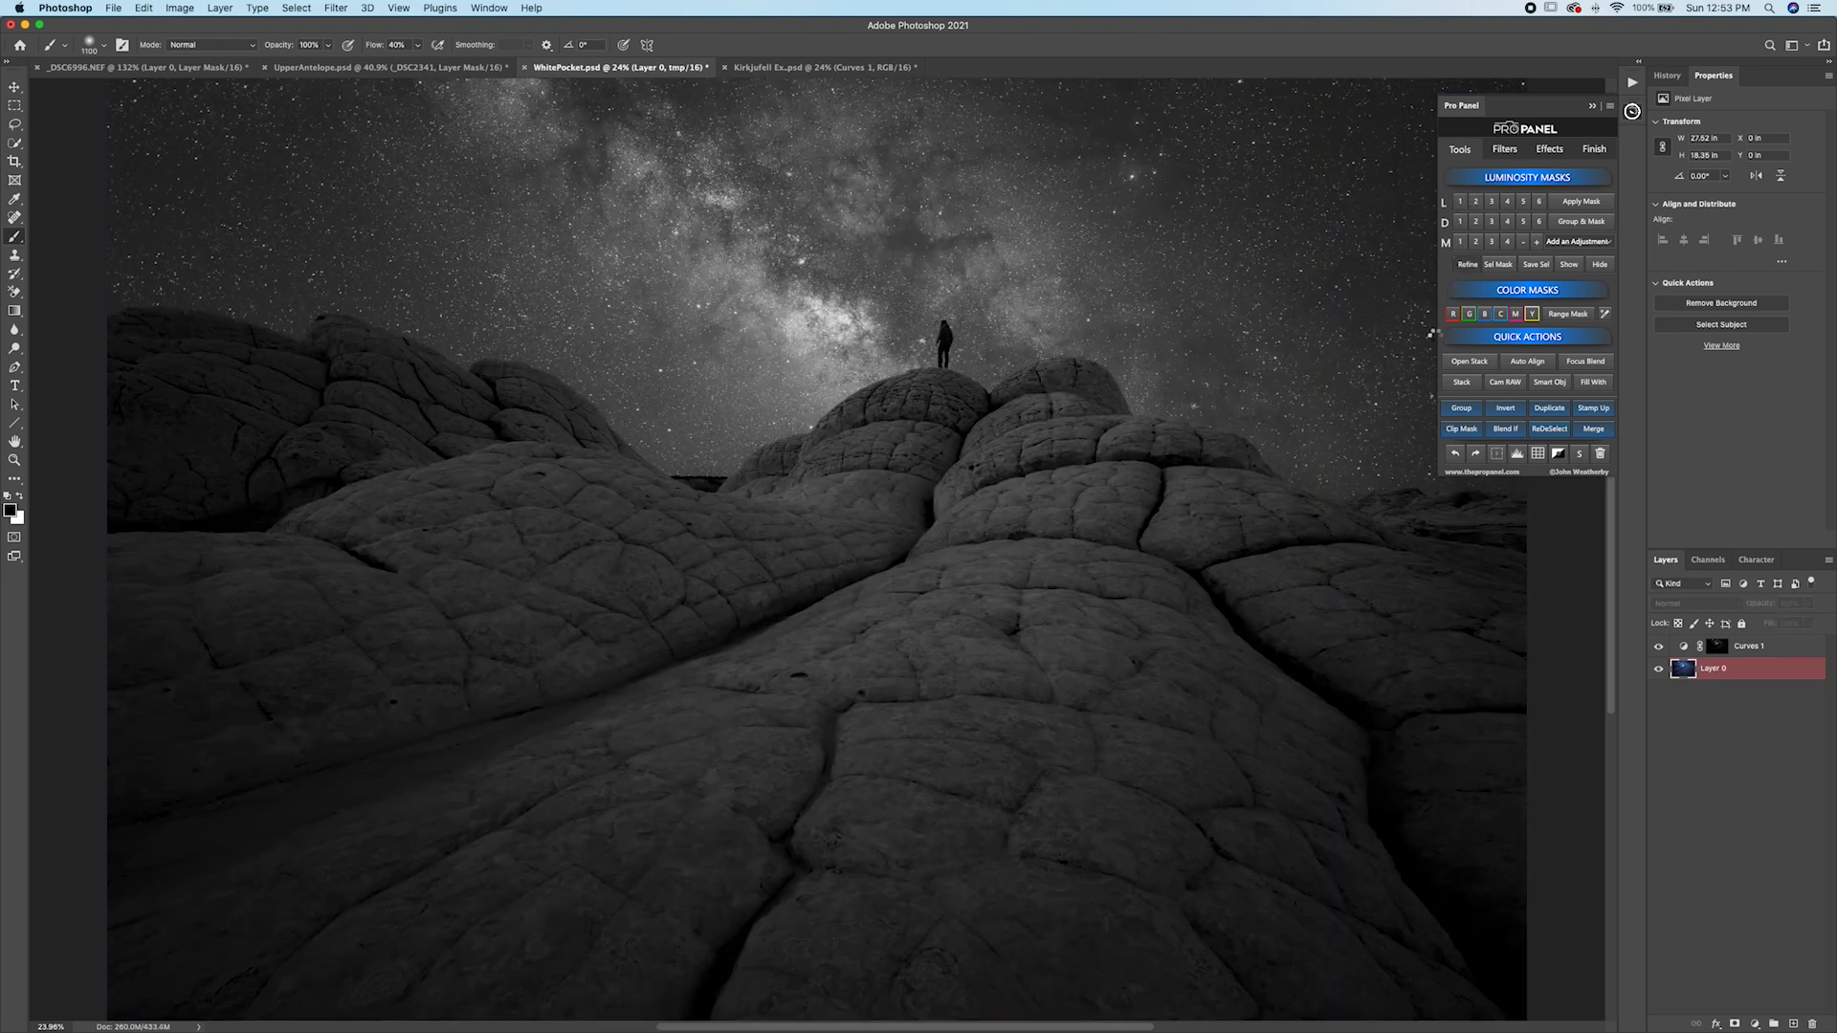
left_click_drag(1283, 661, 1420, 659)
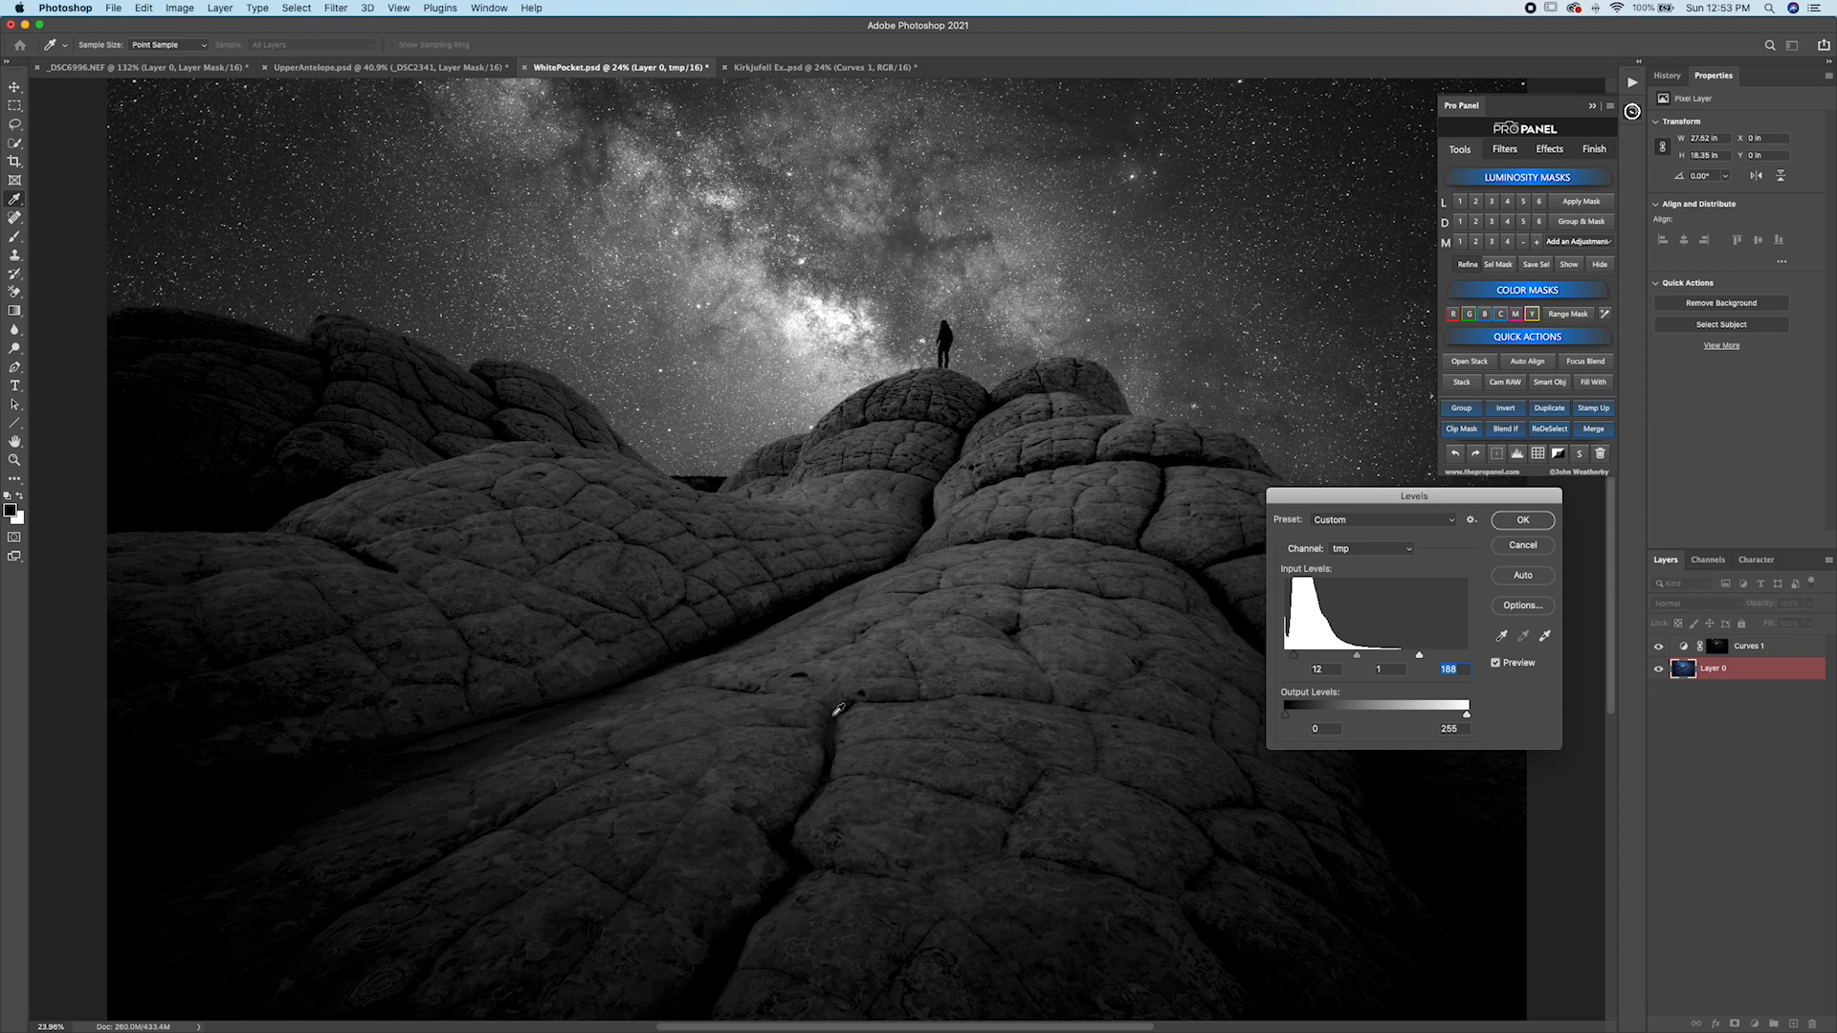
left_click(1514, 524)
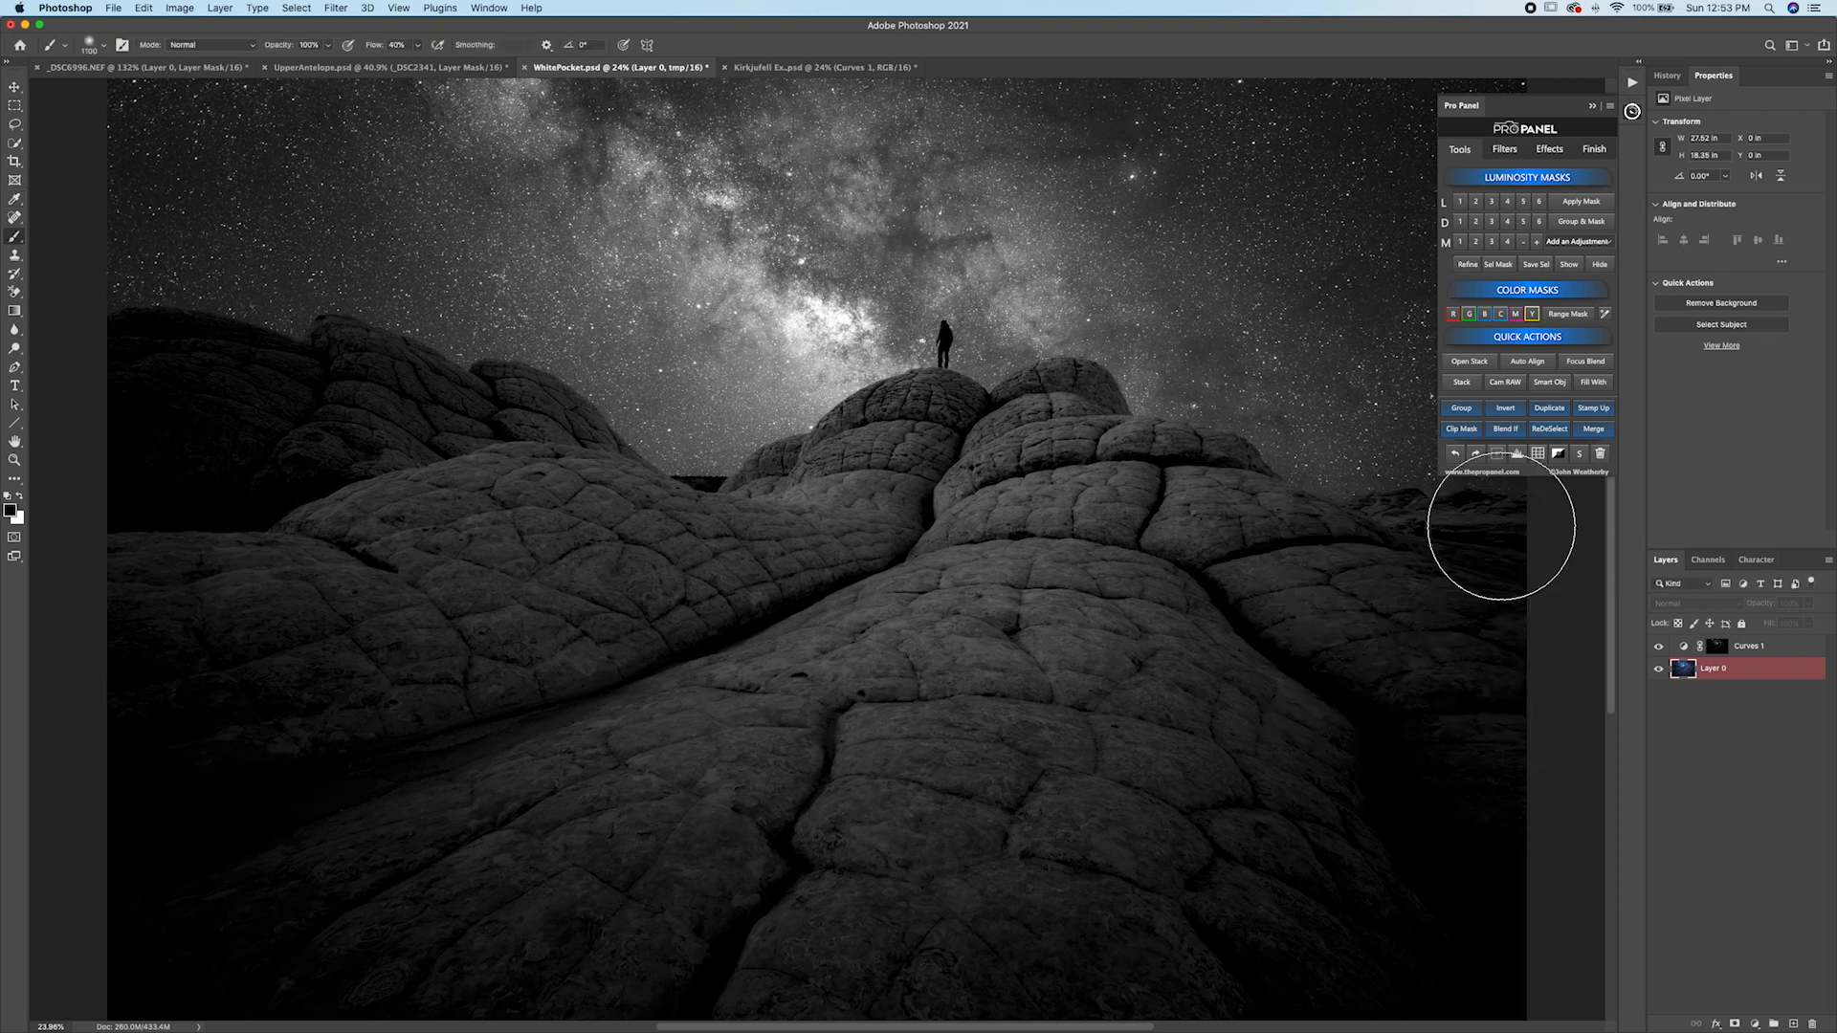
left_click(1589, 243)
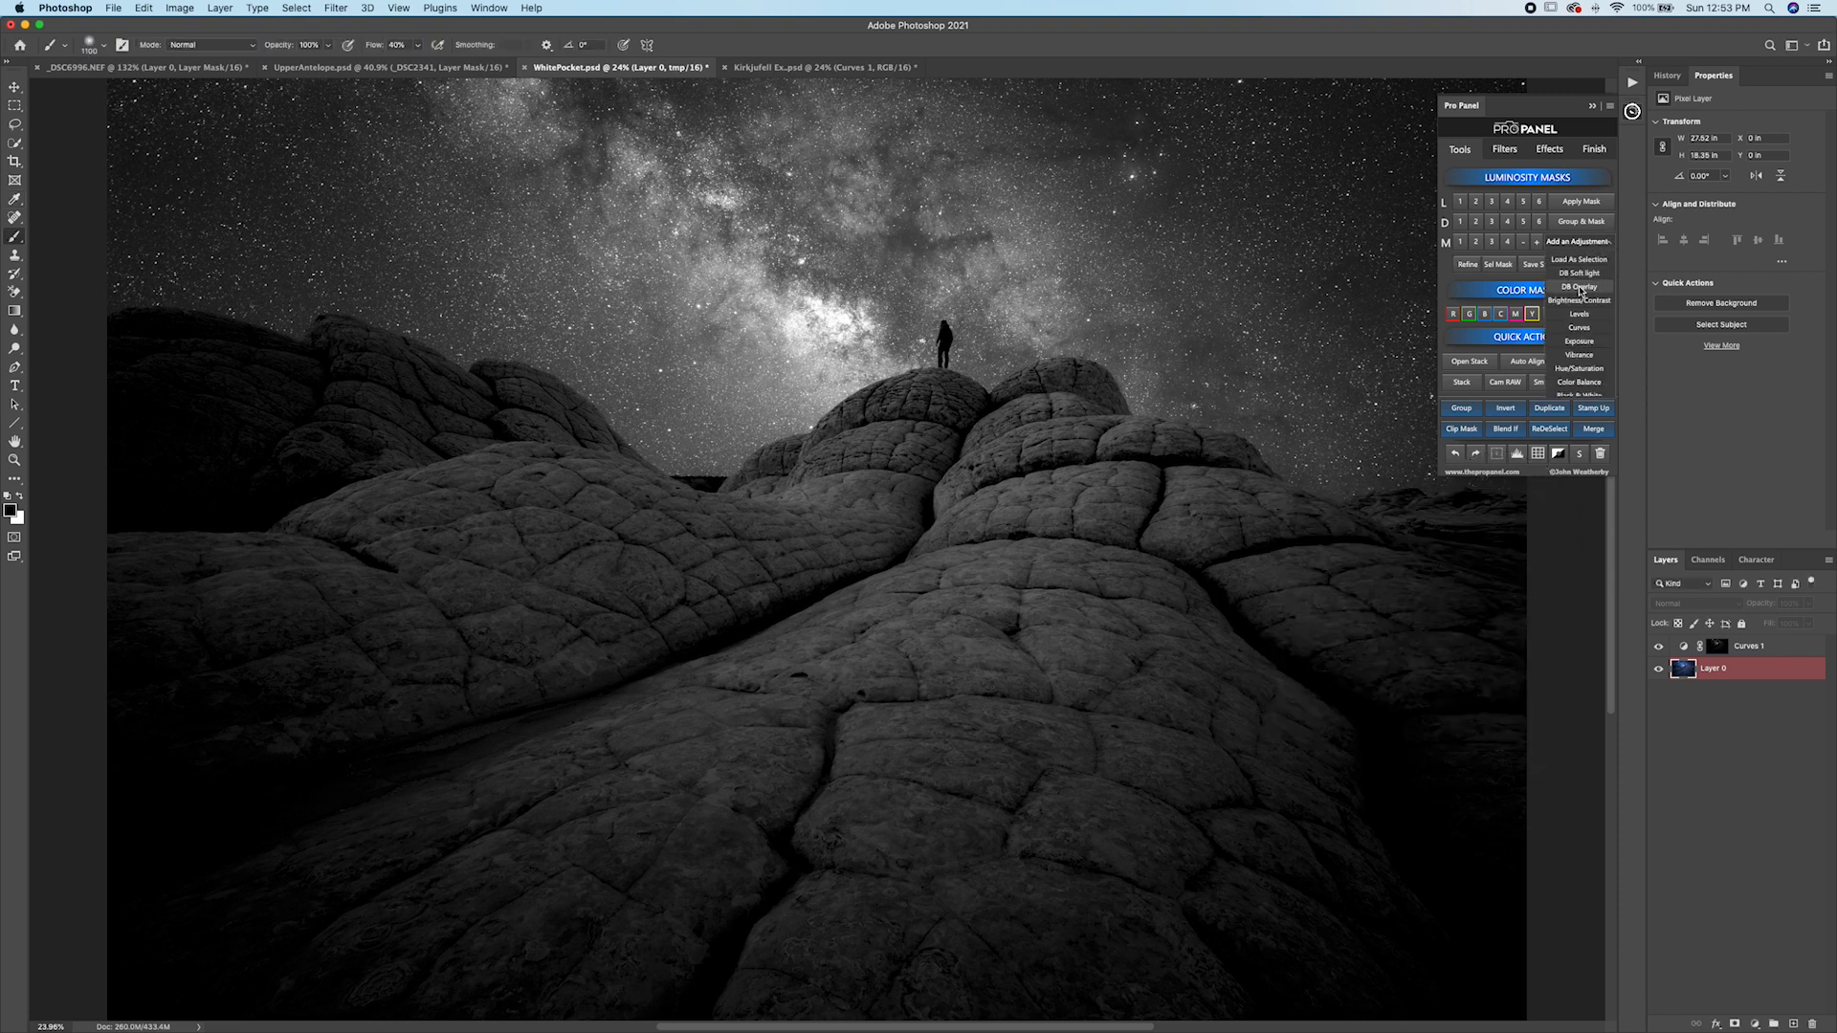
left_click(1579, 288)
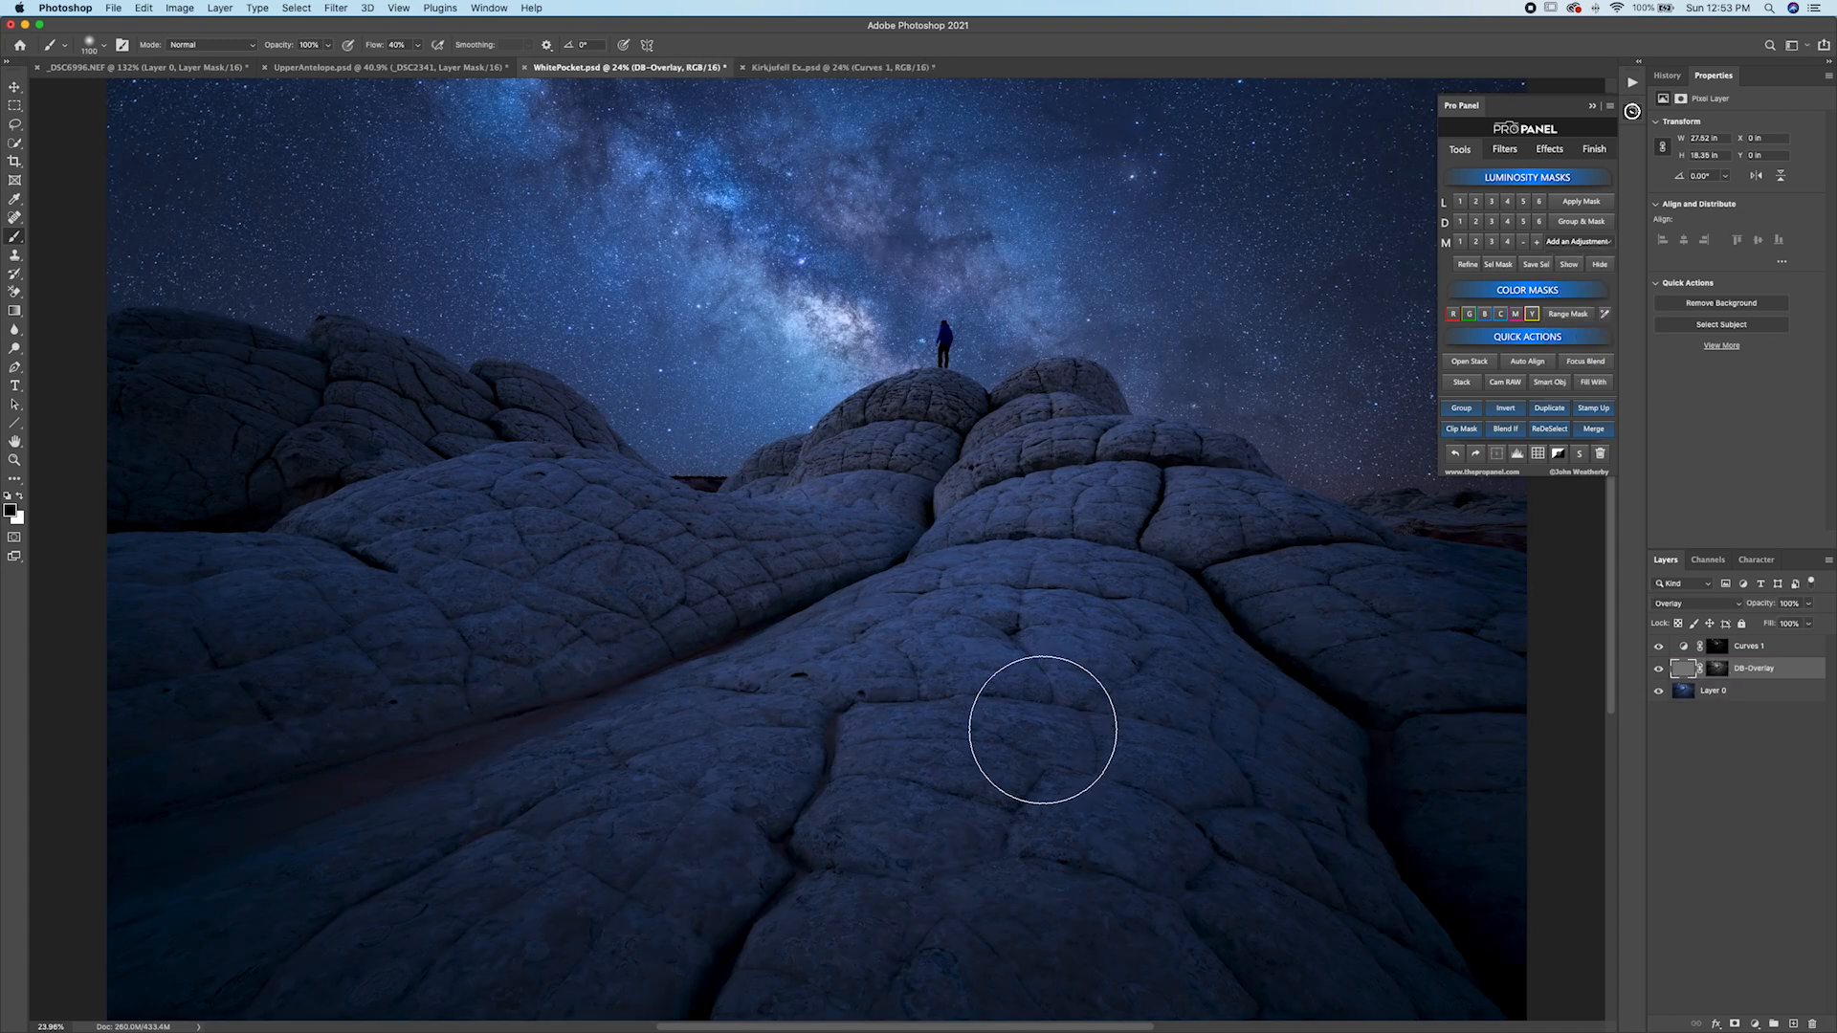
Switch to white, enlarge the brush, and paint on the DB-Overlay mask to brighten the rock highlights.
key("x")
key("bracketright")
key("bracketright")
key("bracketright")
key("bracketright")
key("bracketright")
key("bracketright")
key("bracketright")
key("bracketright")
key("bracketright")
key("bracketright")
key("bracketright")
key("bracketright")
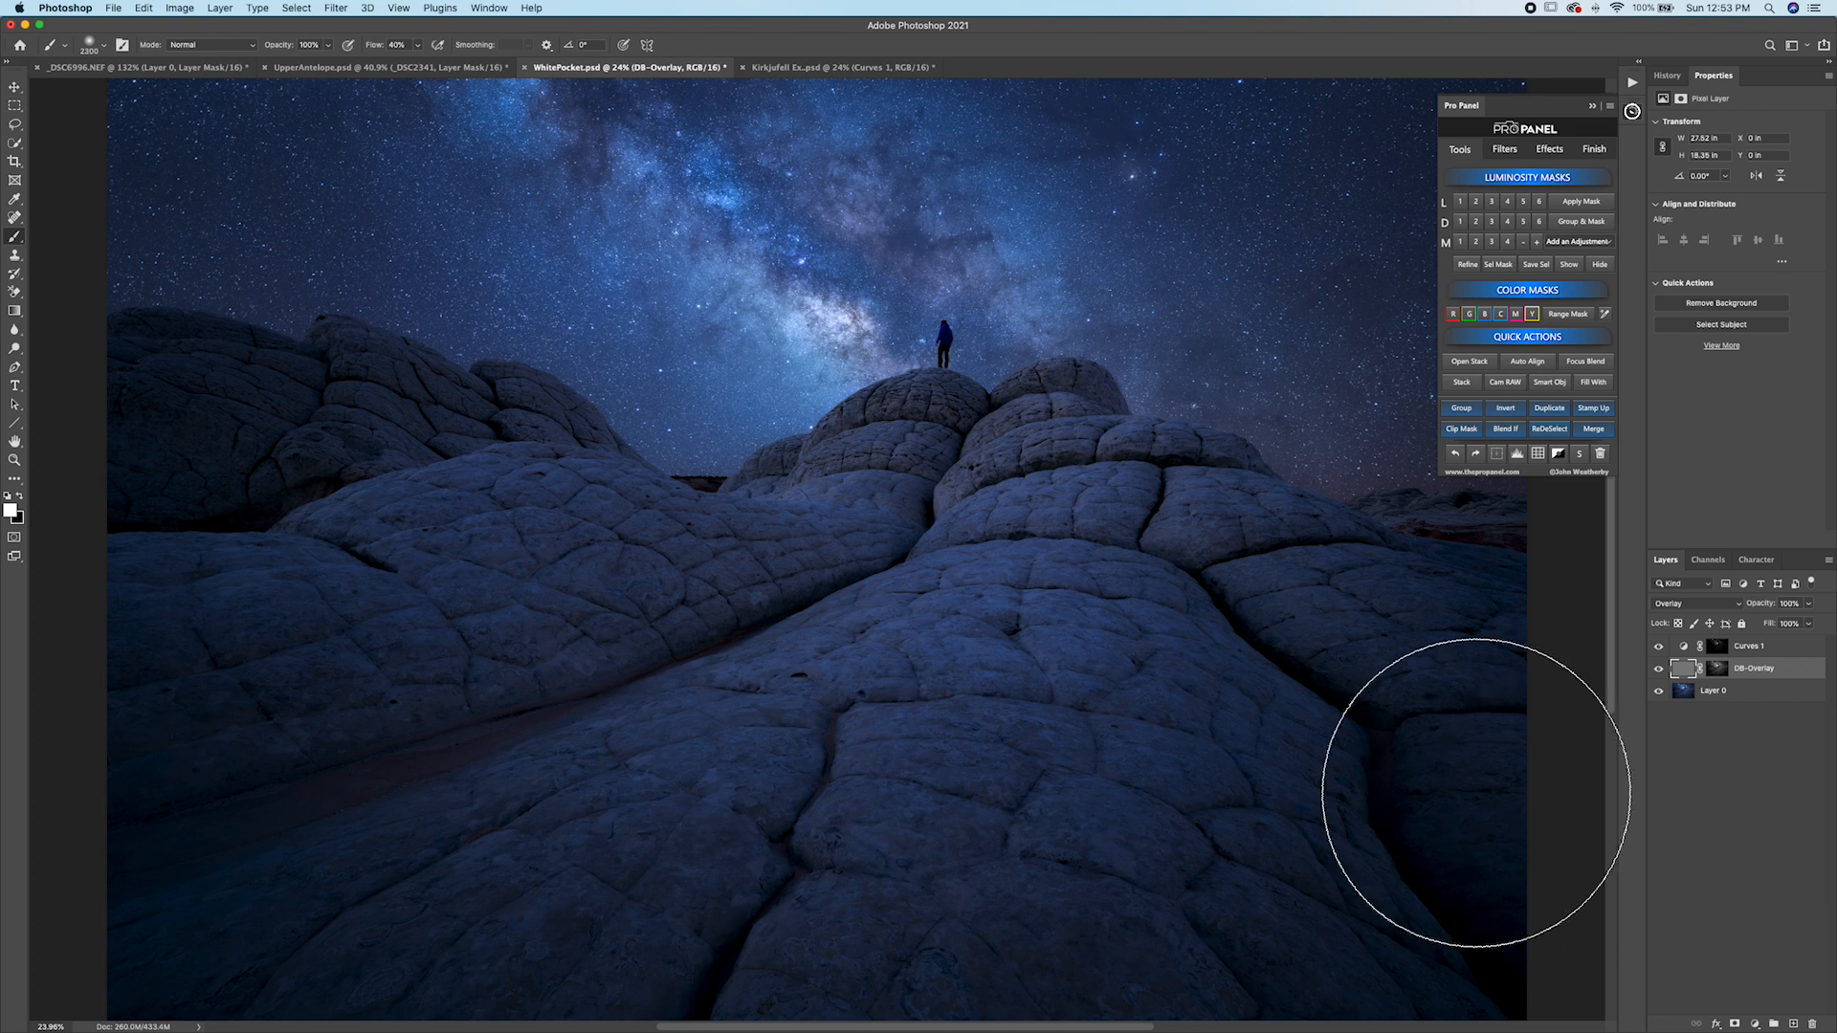
key("bracketright")
key("bracketright")
key("bracketright")
key("bracketright")
key("bracketright")
key("bracketright")
key("bracketright")
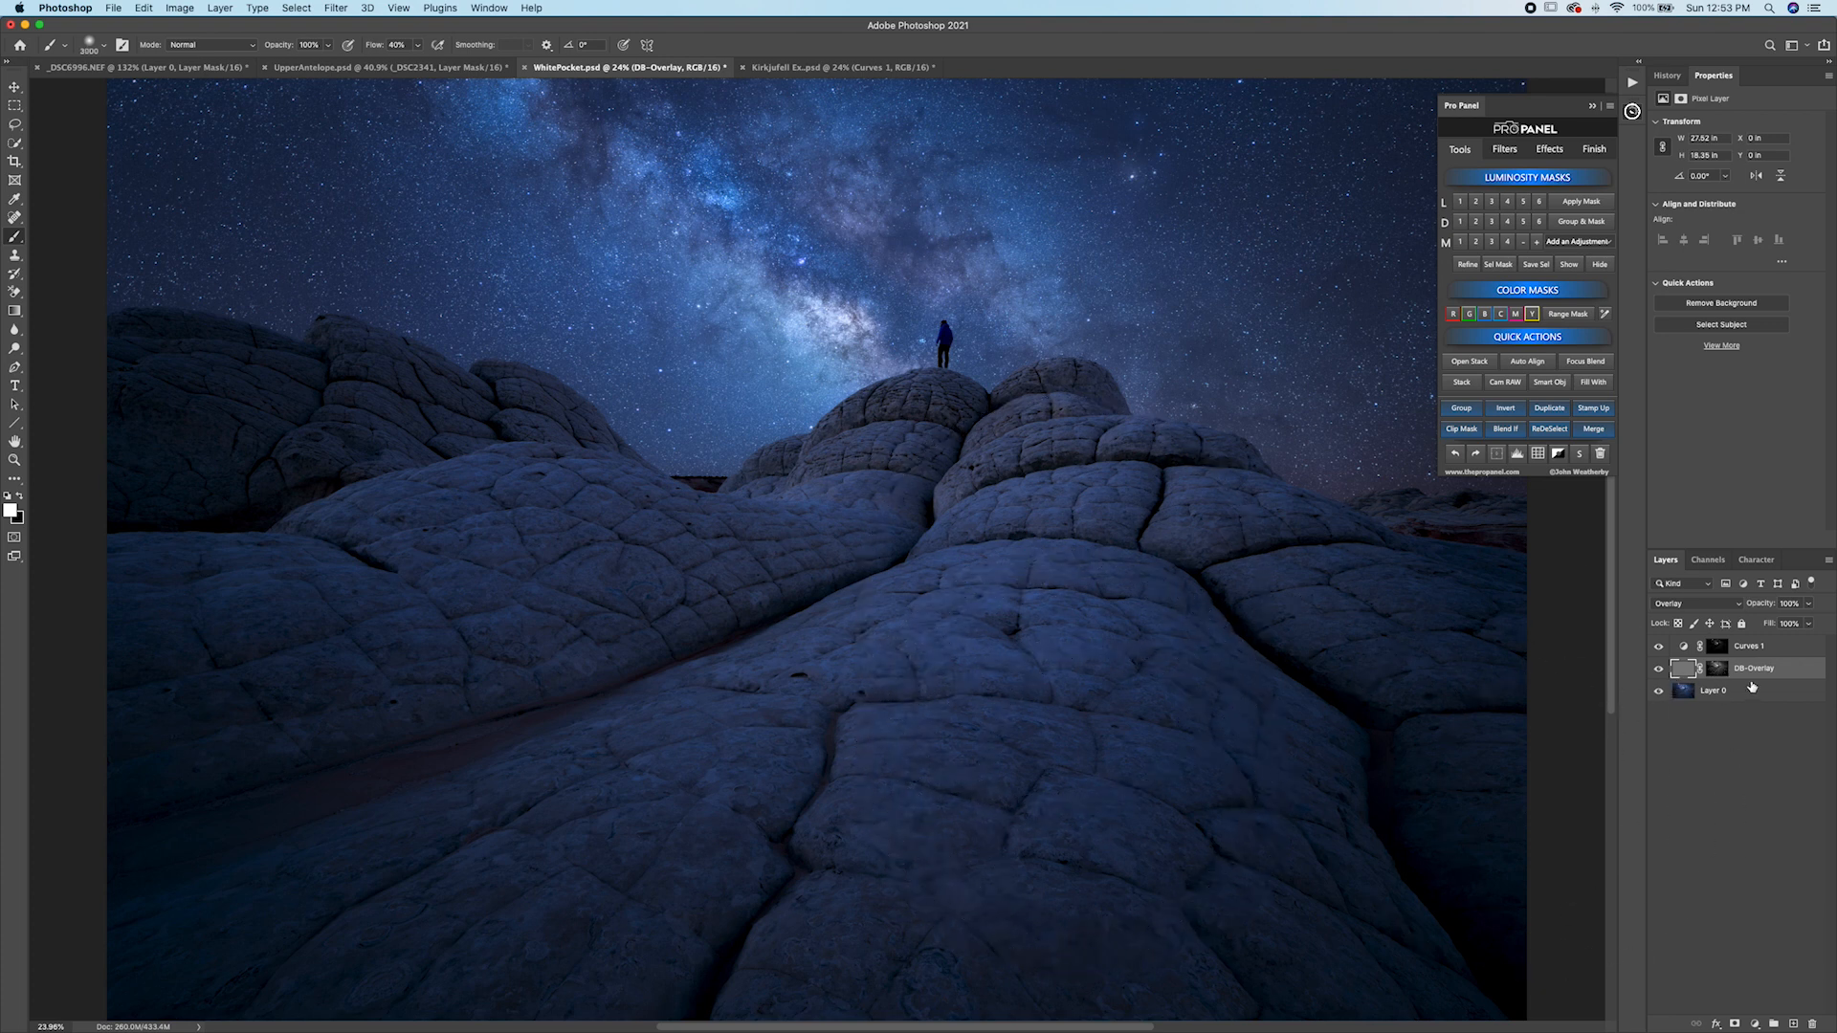
left_click(1570, 264)
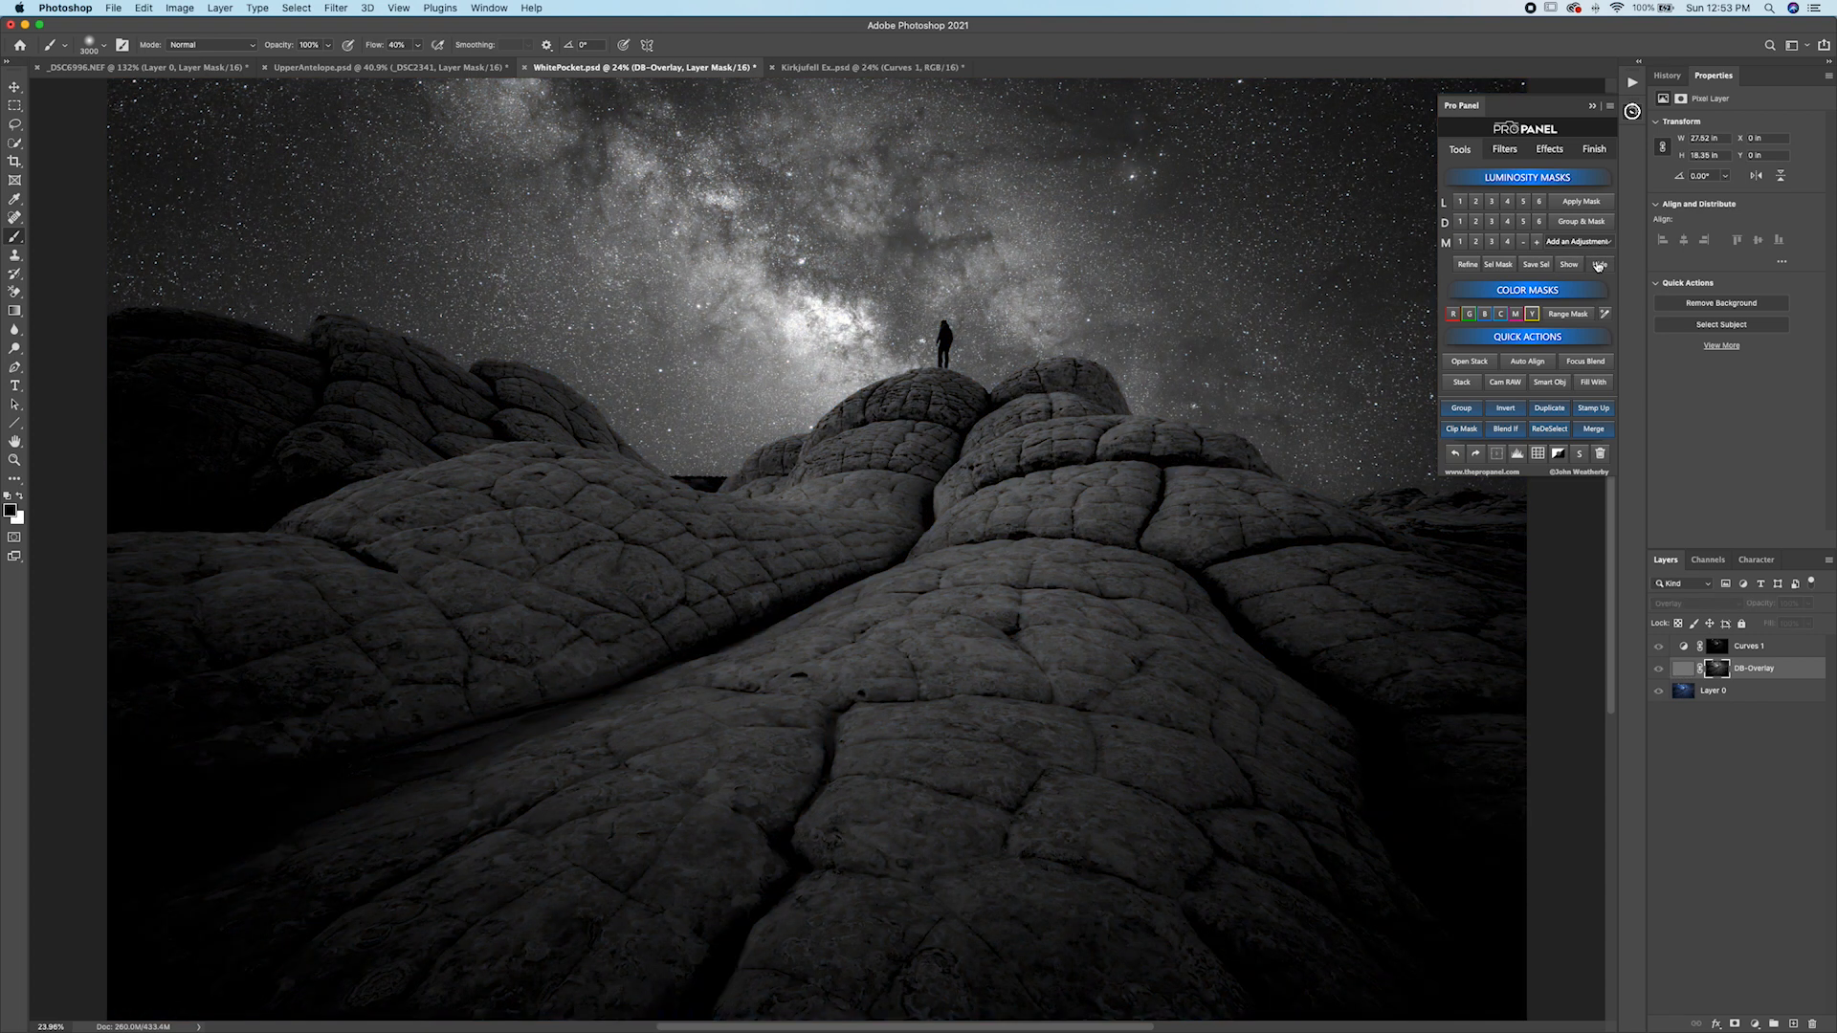
left_click(1598, 265)
mouse_move(926, 653)
left_mouse_down()
mouse_move(956, 631)
mouse_move(878, 751)
mouse_move(1052, 757)
mouse_move(1029, 767)
left_mouse_up()
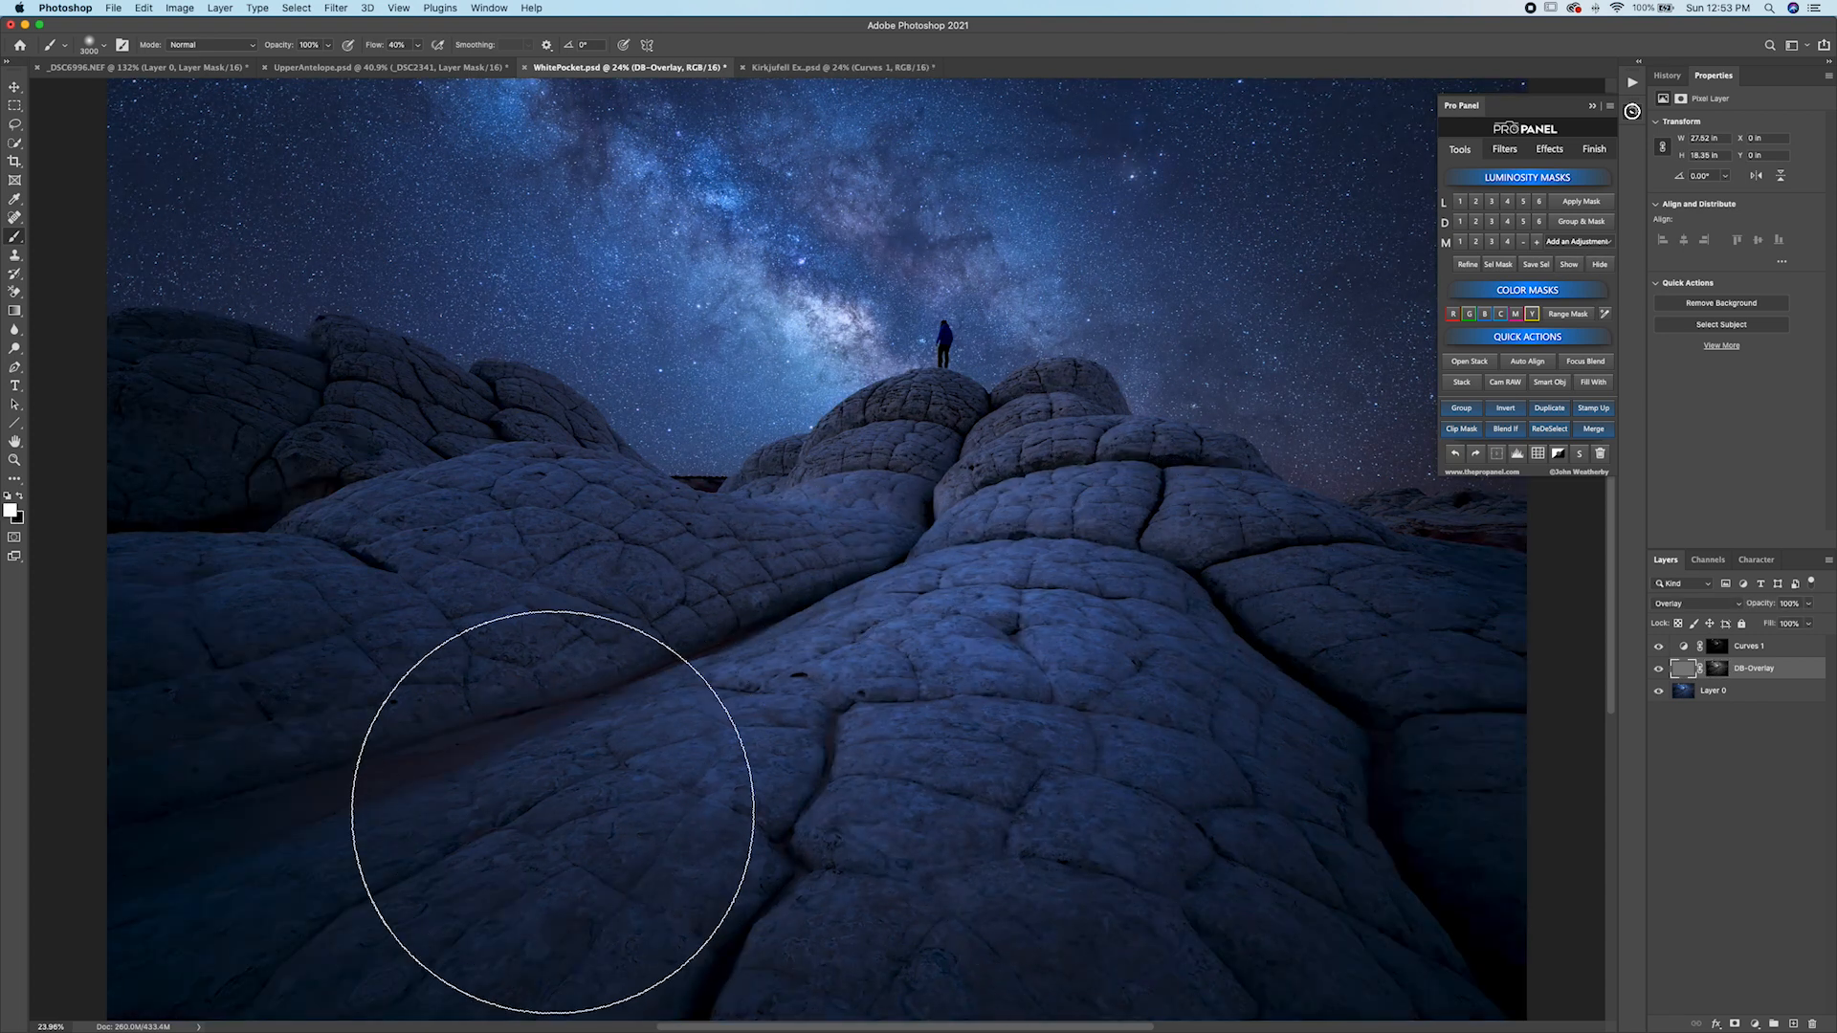
mouse_move(1214, 629)
left_mouse_down()
mouse_move(958, 964)
mouse_move(296, 297)
mouse_move(397, 362)
left_mouse_up()
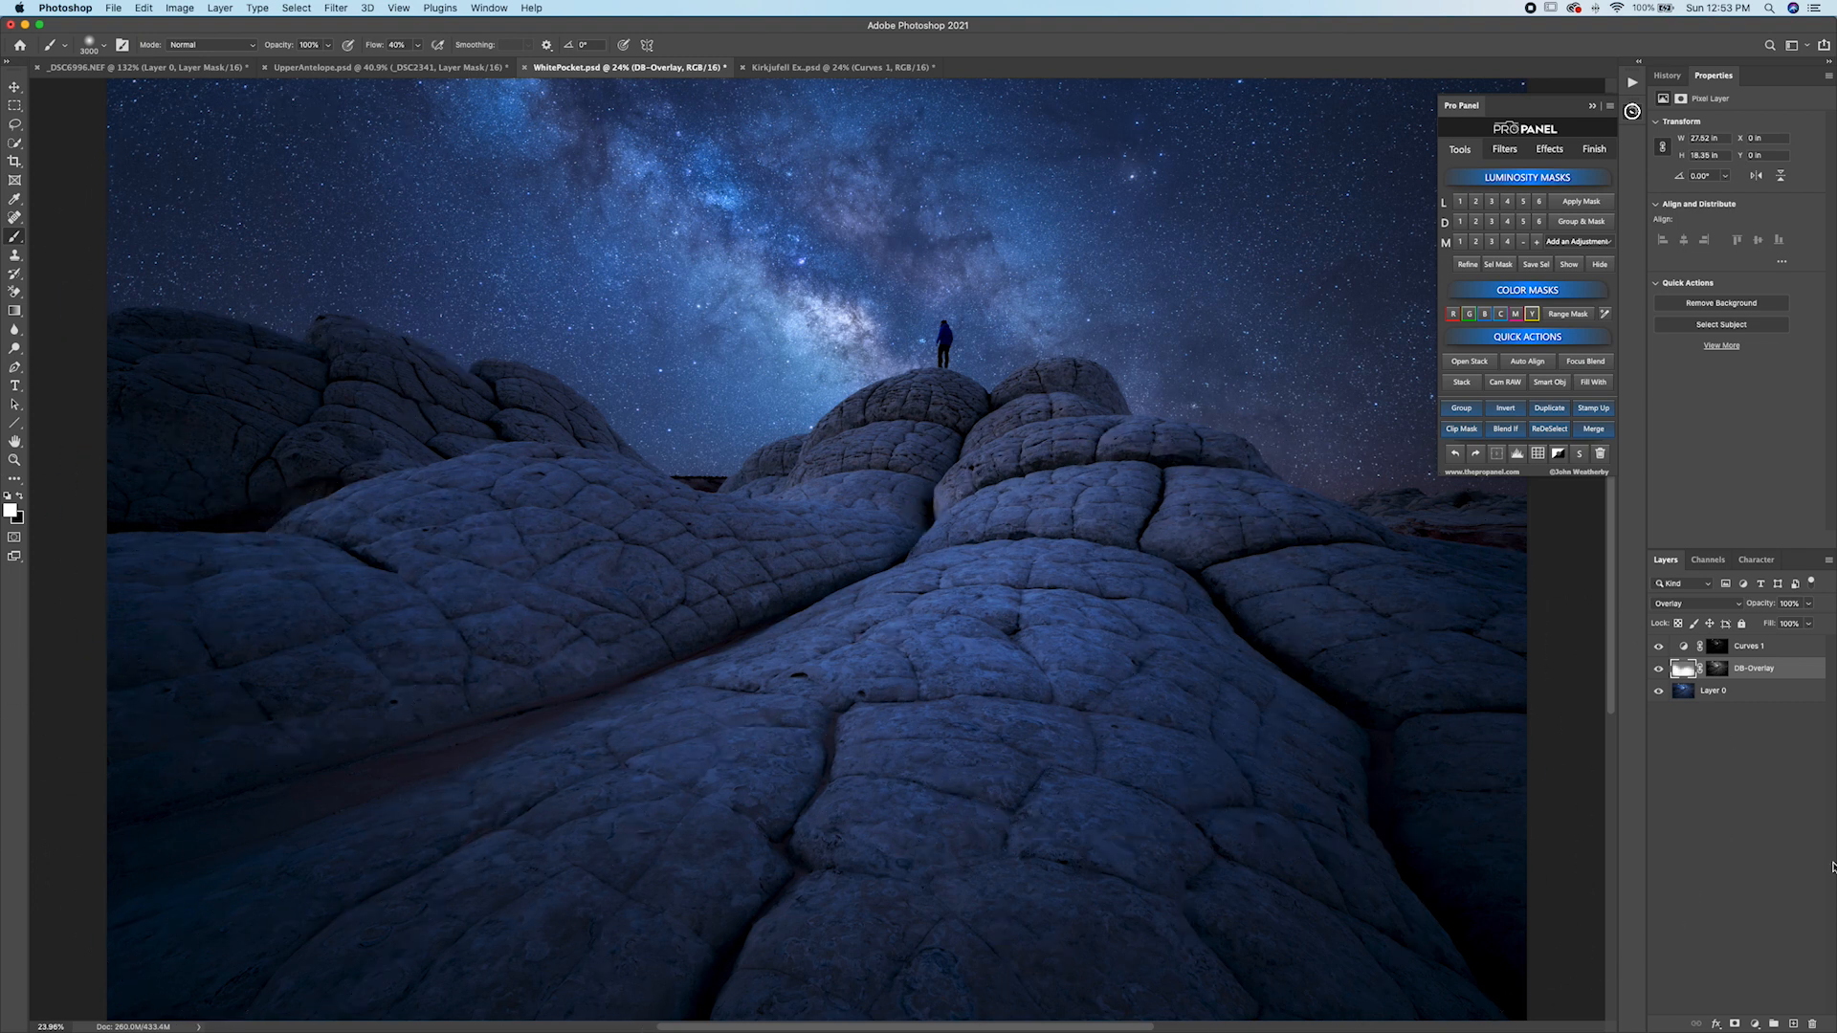
left_click(1659, 669)
left_click(1659, 670)
Switch to black, load a Darks 5 mask and add a second DB Overlay layer through it.
key("x")
left_click(1524, 222)
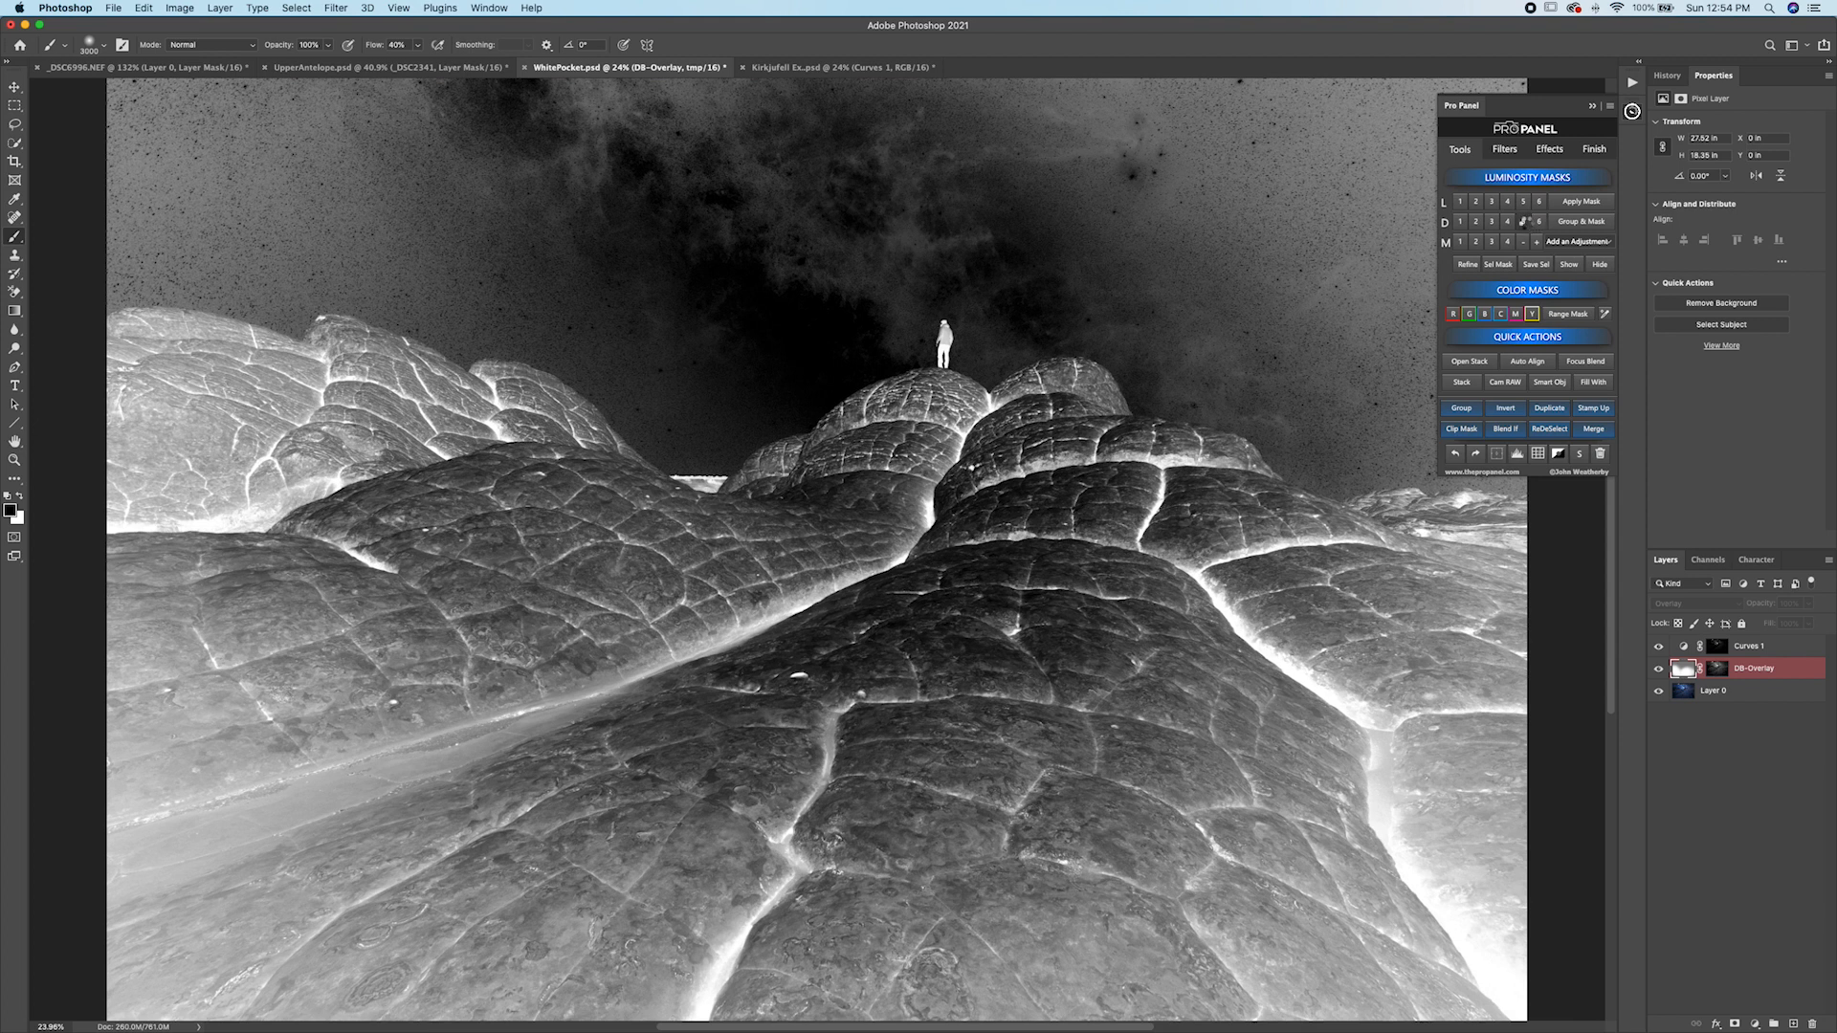
left_click(1527, 225)
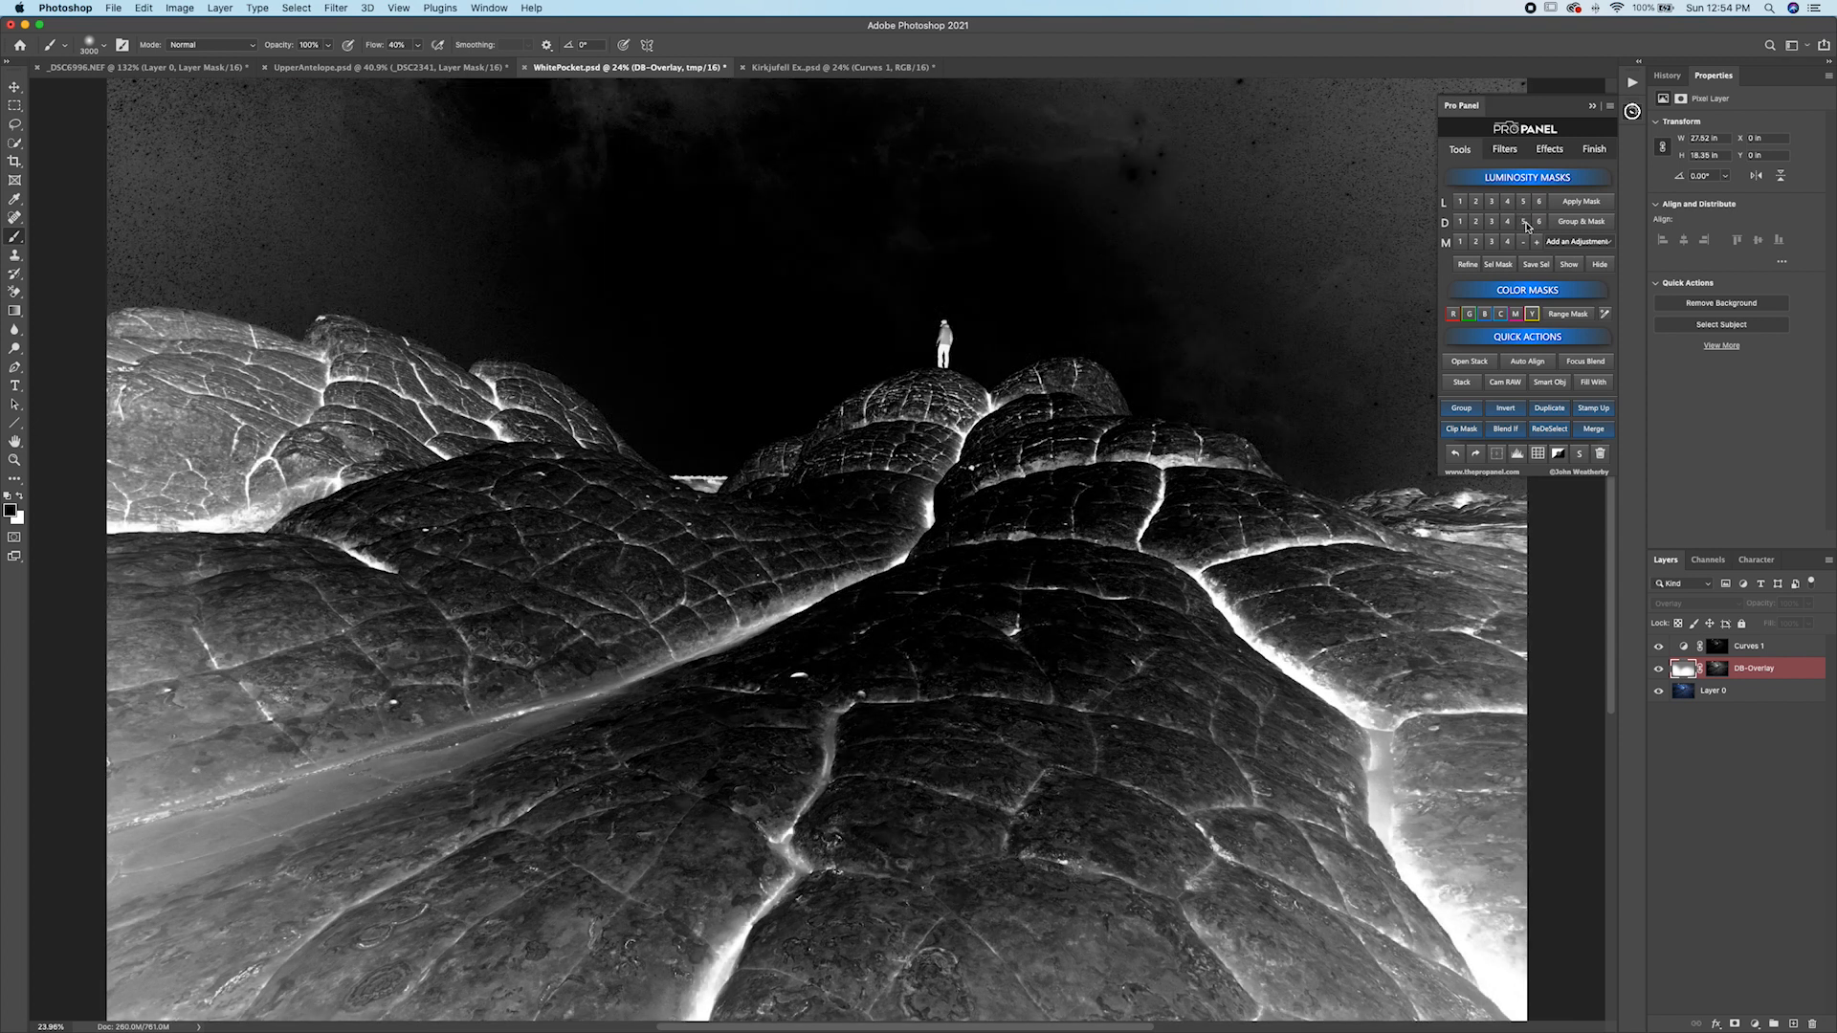
left_click(1581, 245)
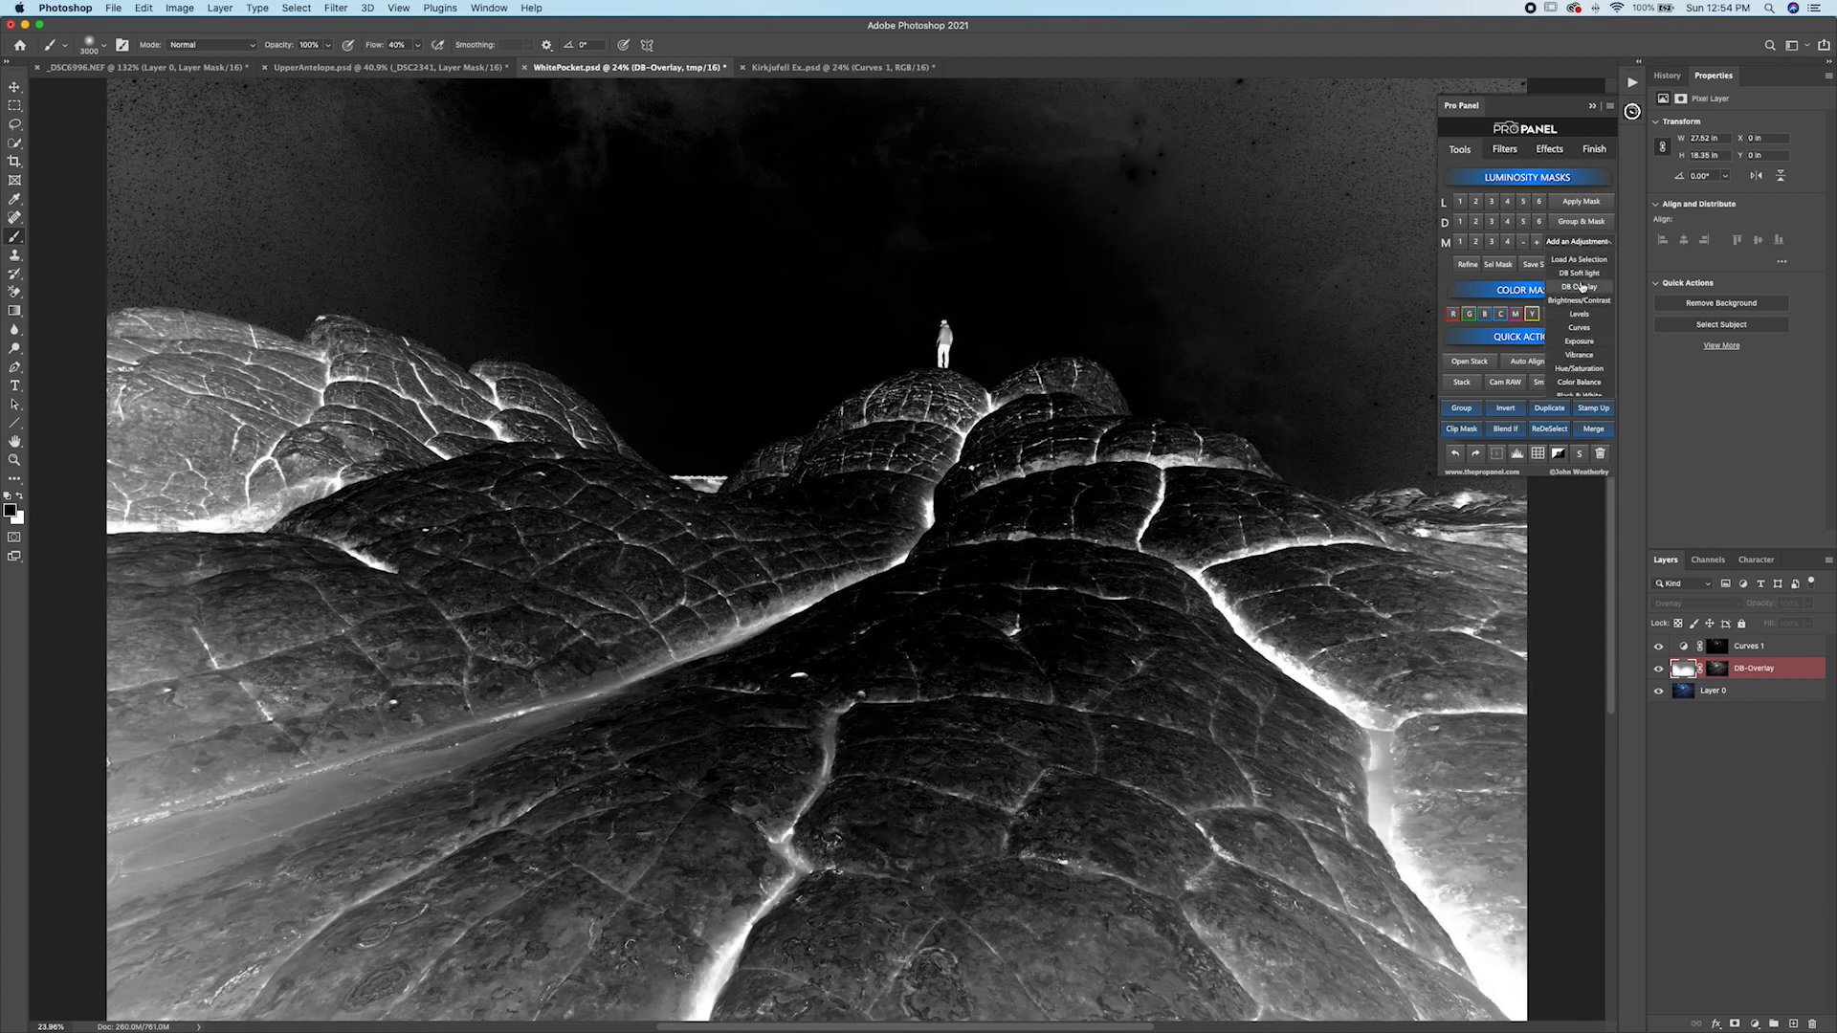
left_click(1580, 287)
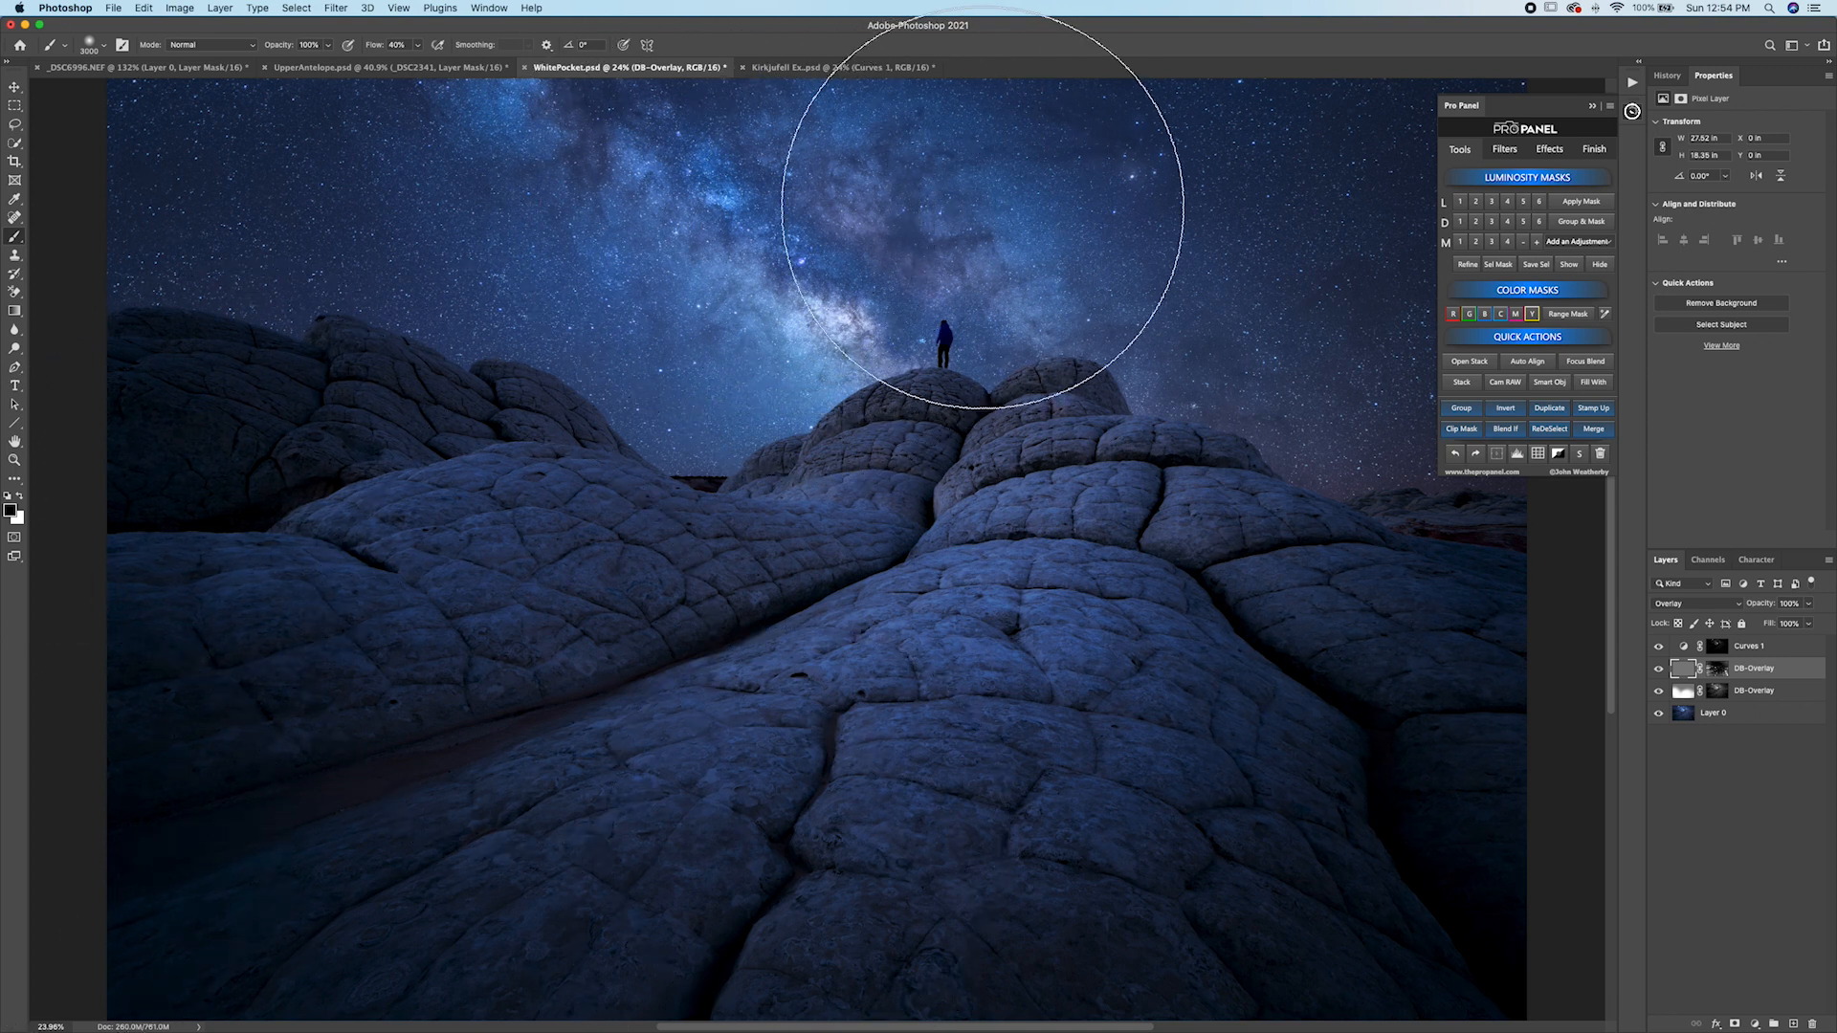
left_click_drag(1702, 677, 1722, 677)
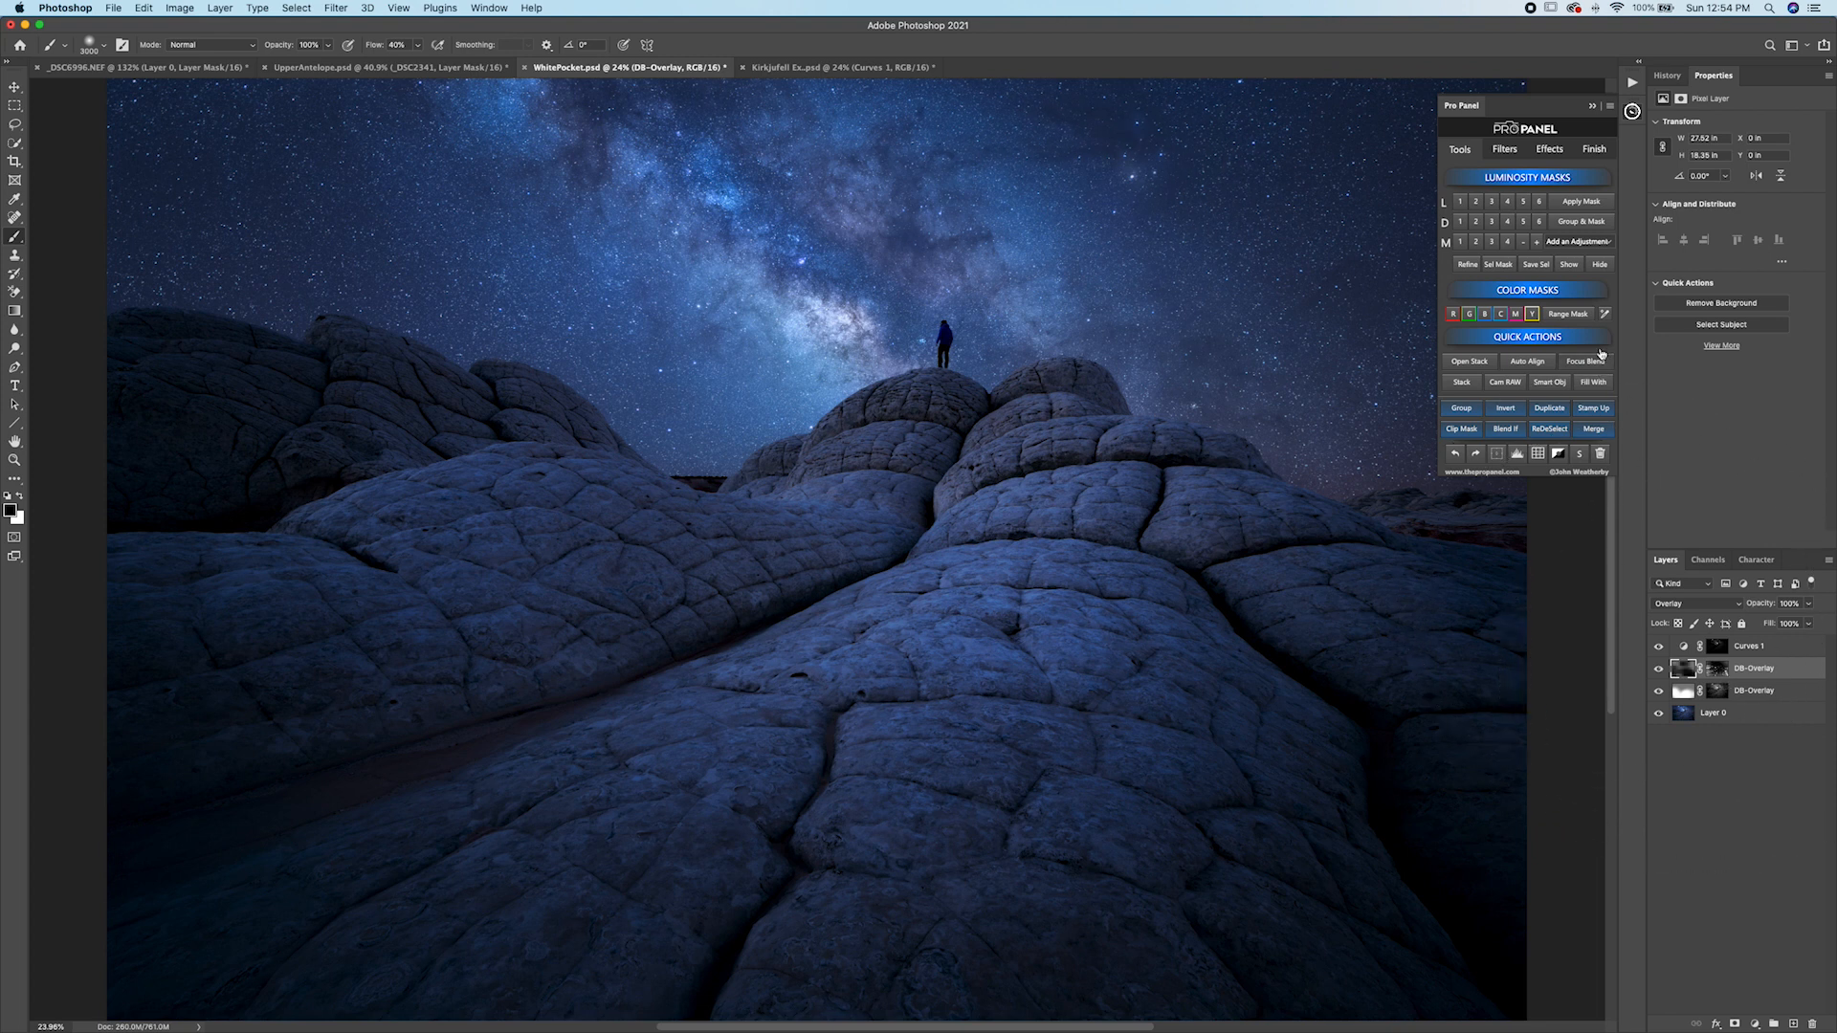
left_click(1570, 263)
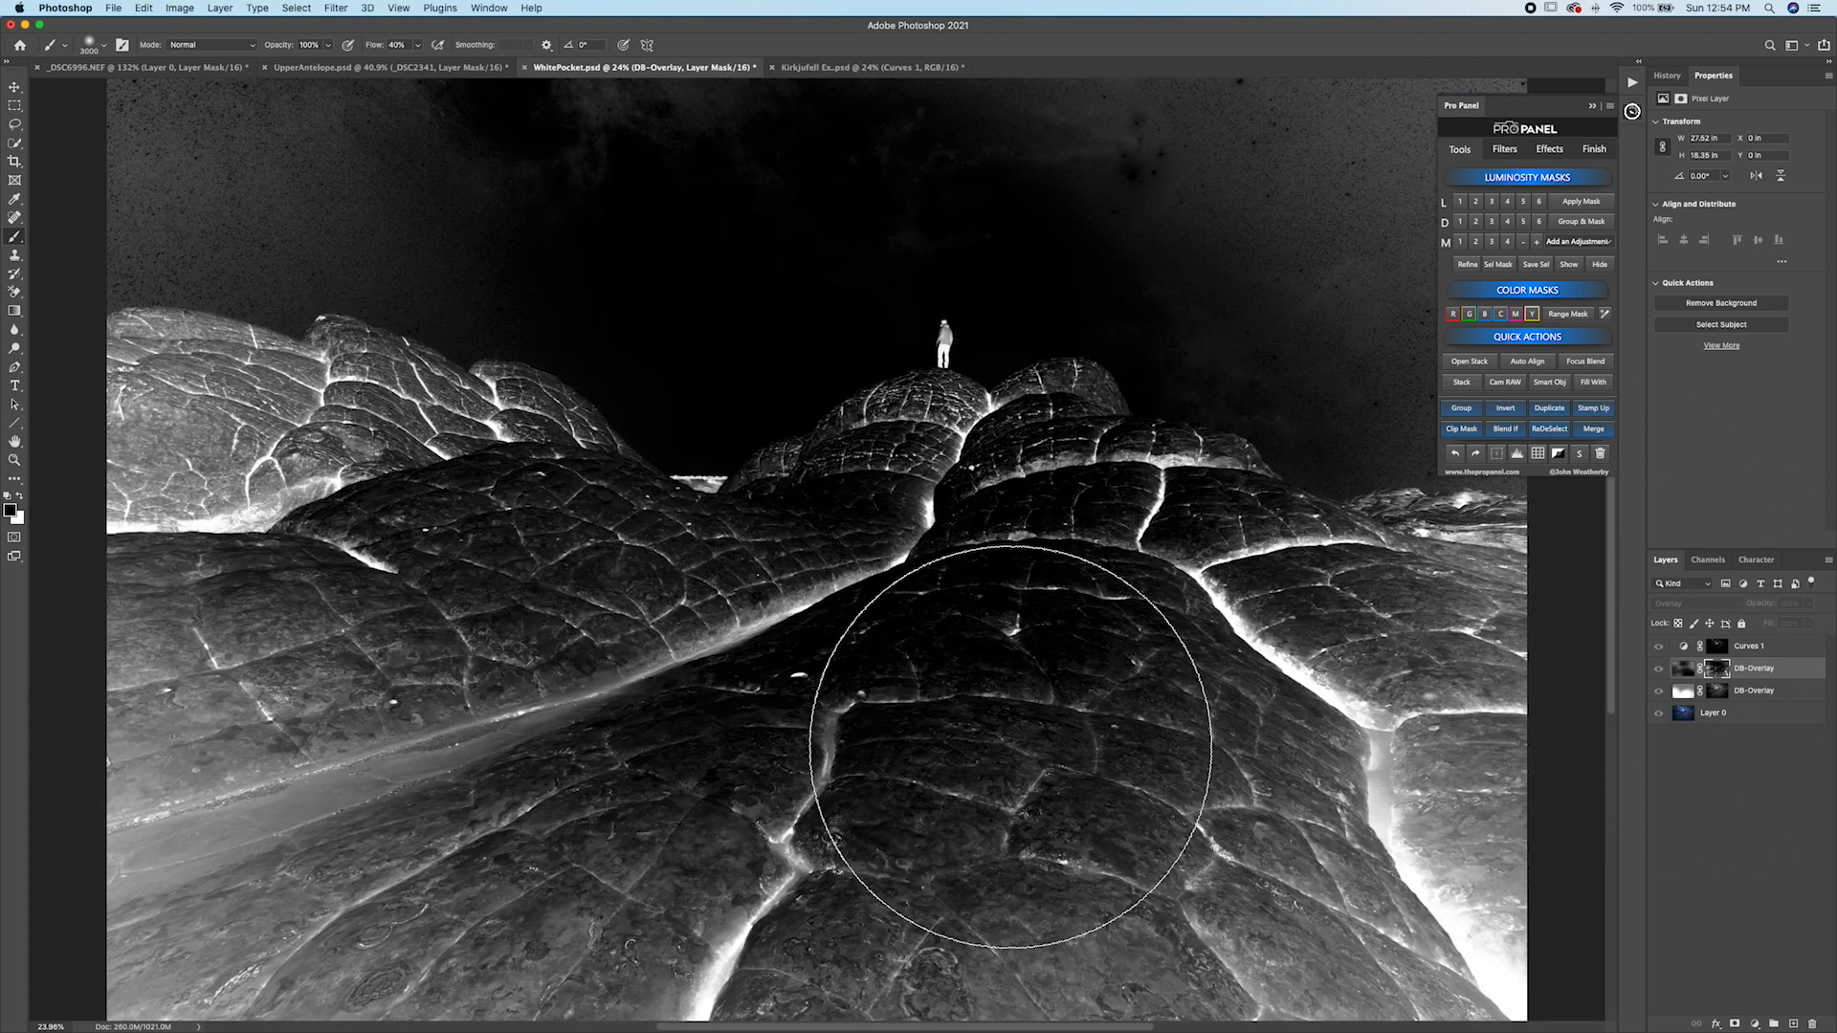
left_click(1598, 265)
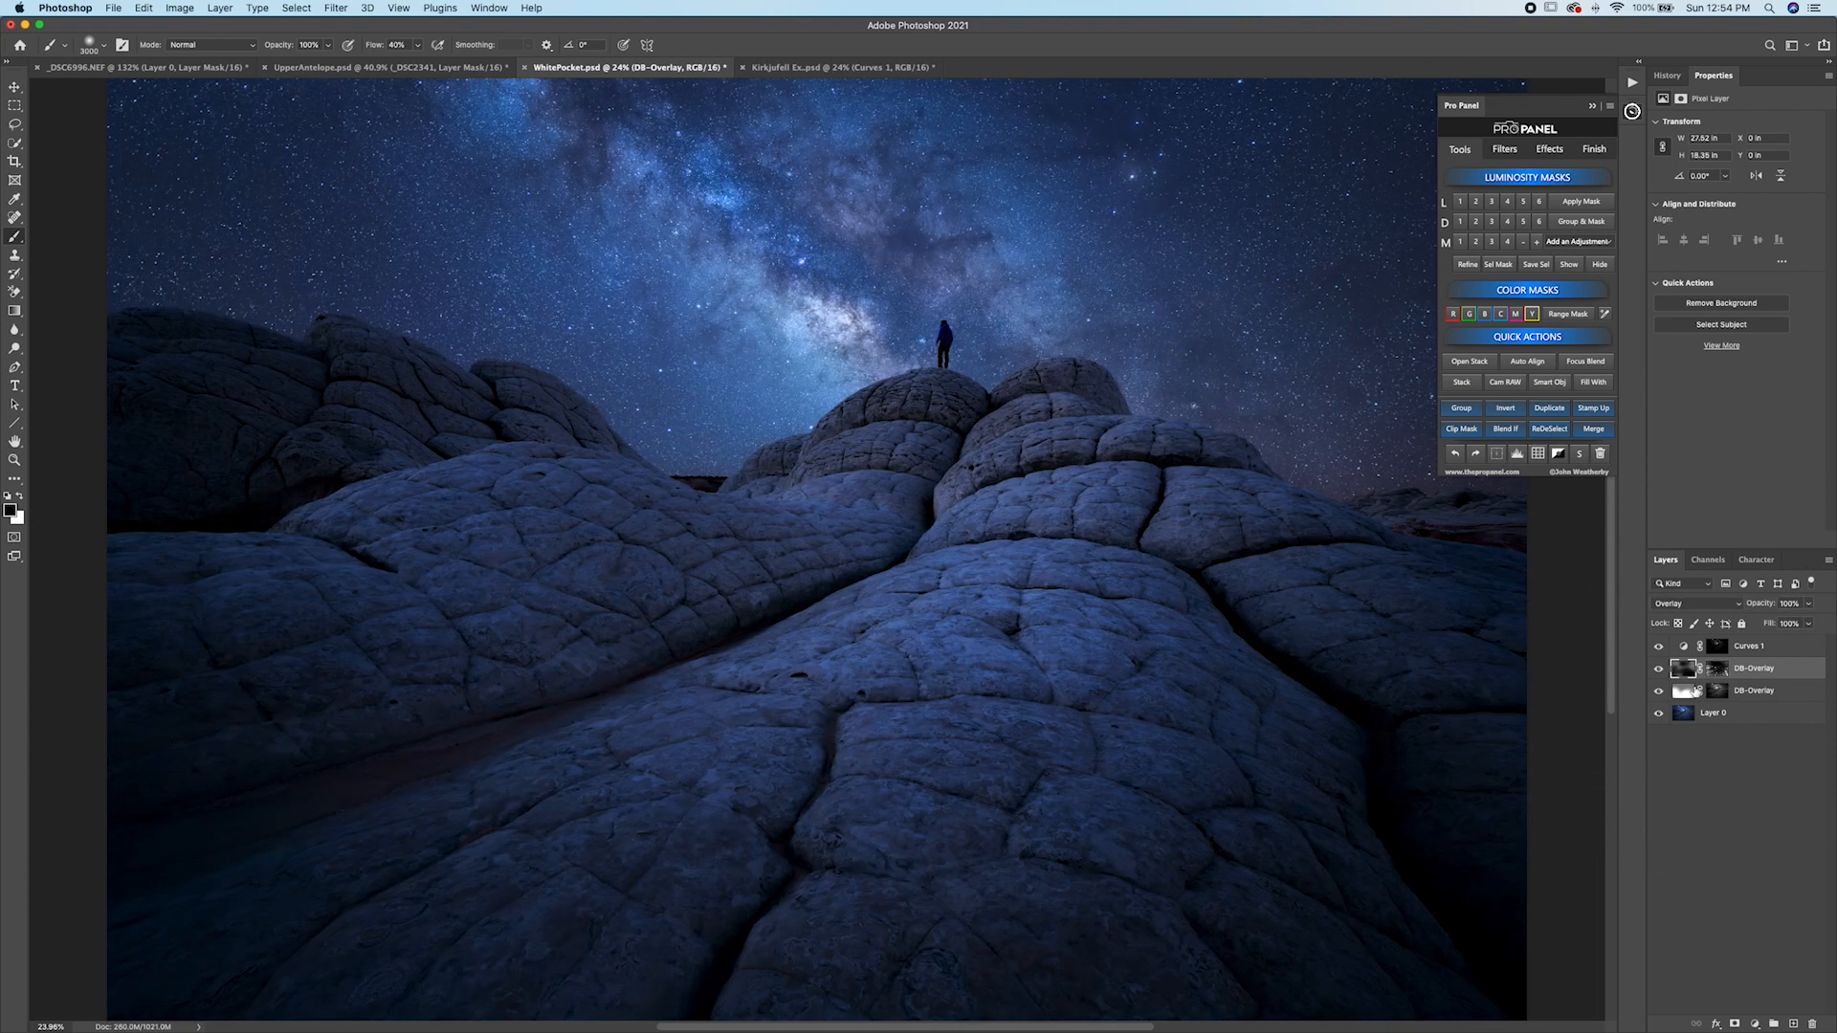
Select both DB-Overlay layers and group them, then toggle the group's visibility to compare.
left_click(1765, 690, "shift")
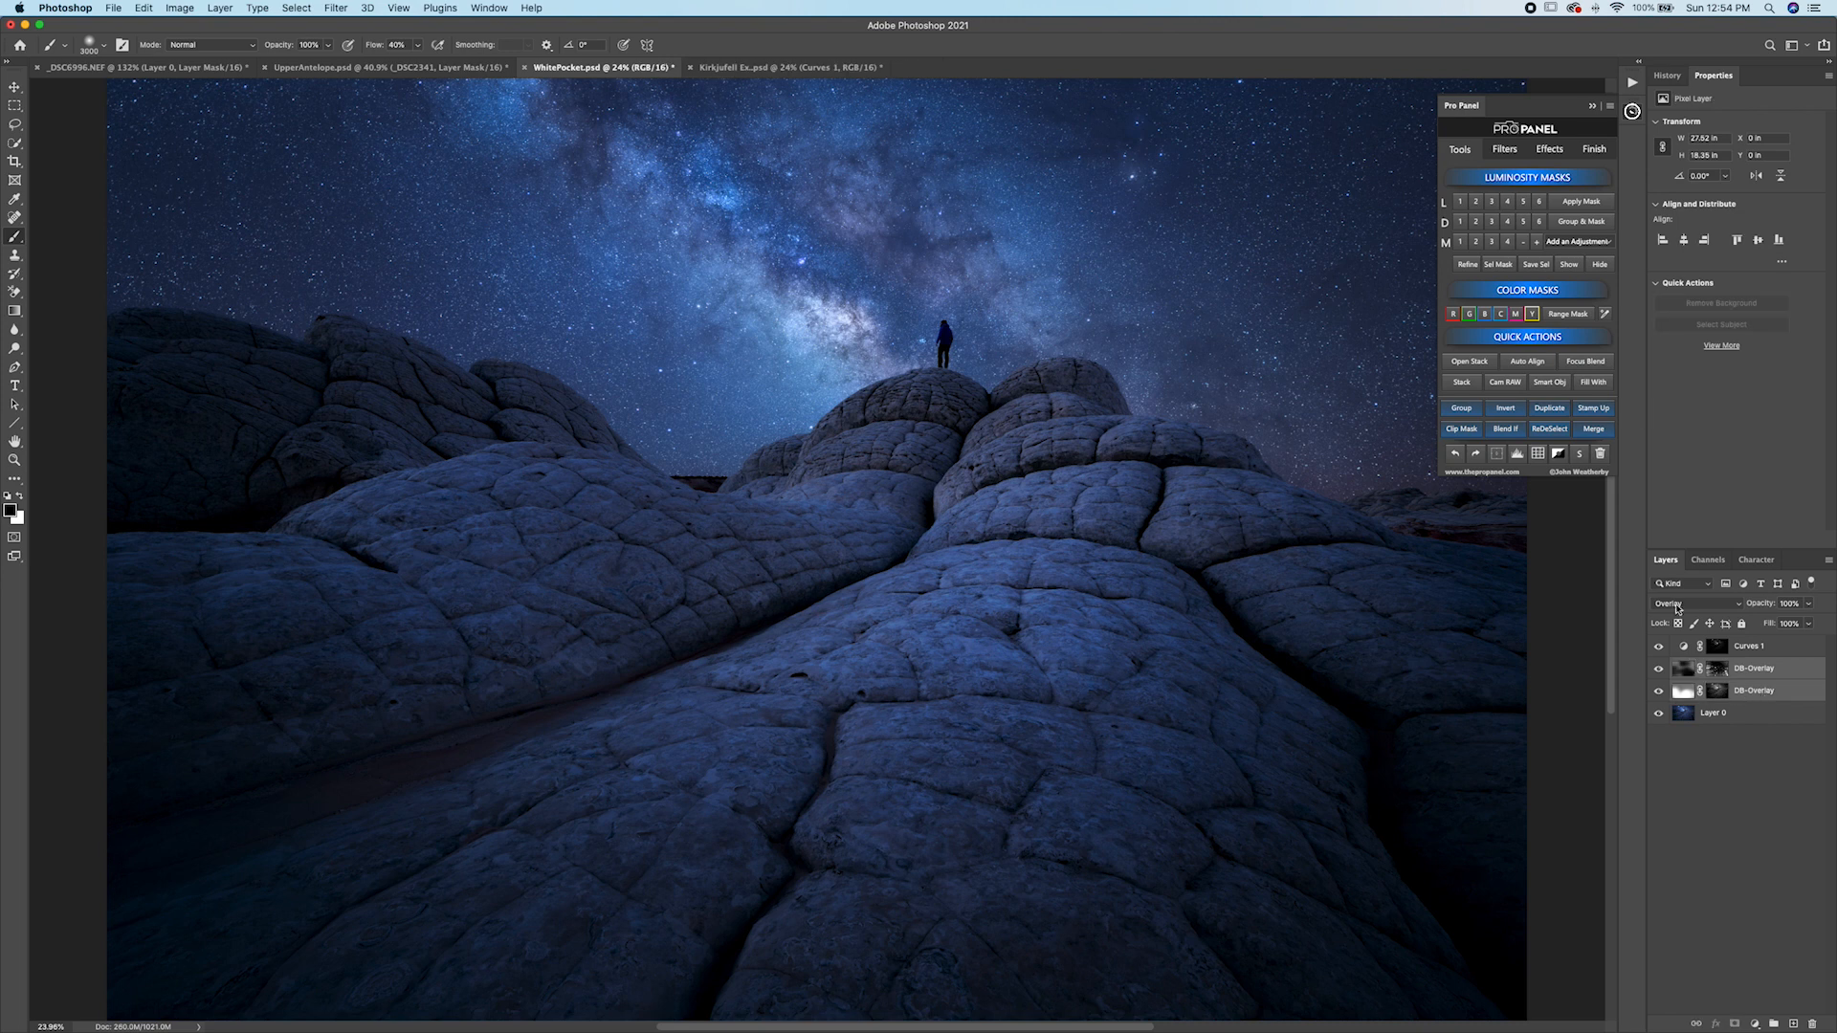
left_click(1462, 408)
left_click(1662, 669)
left_click(1661, 669)
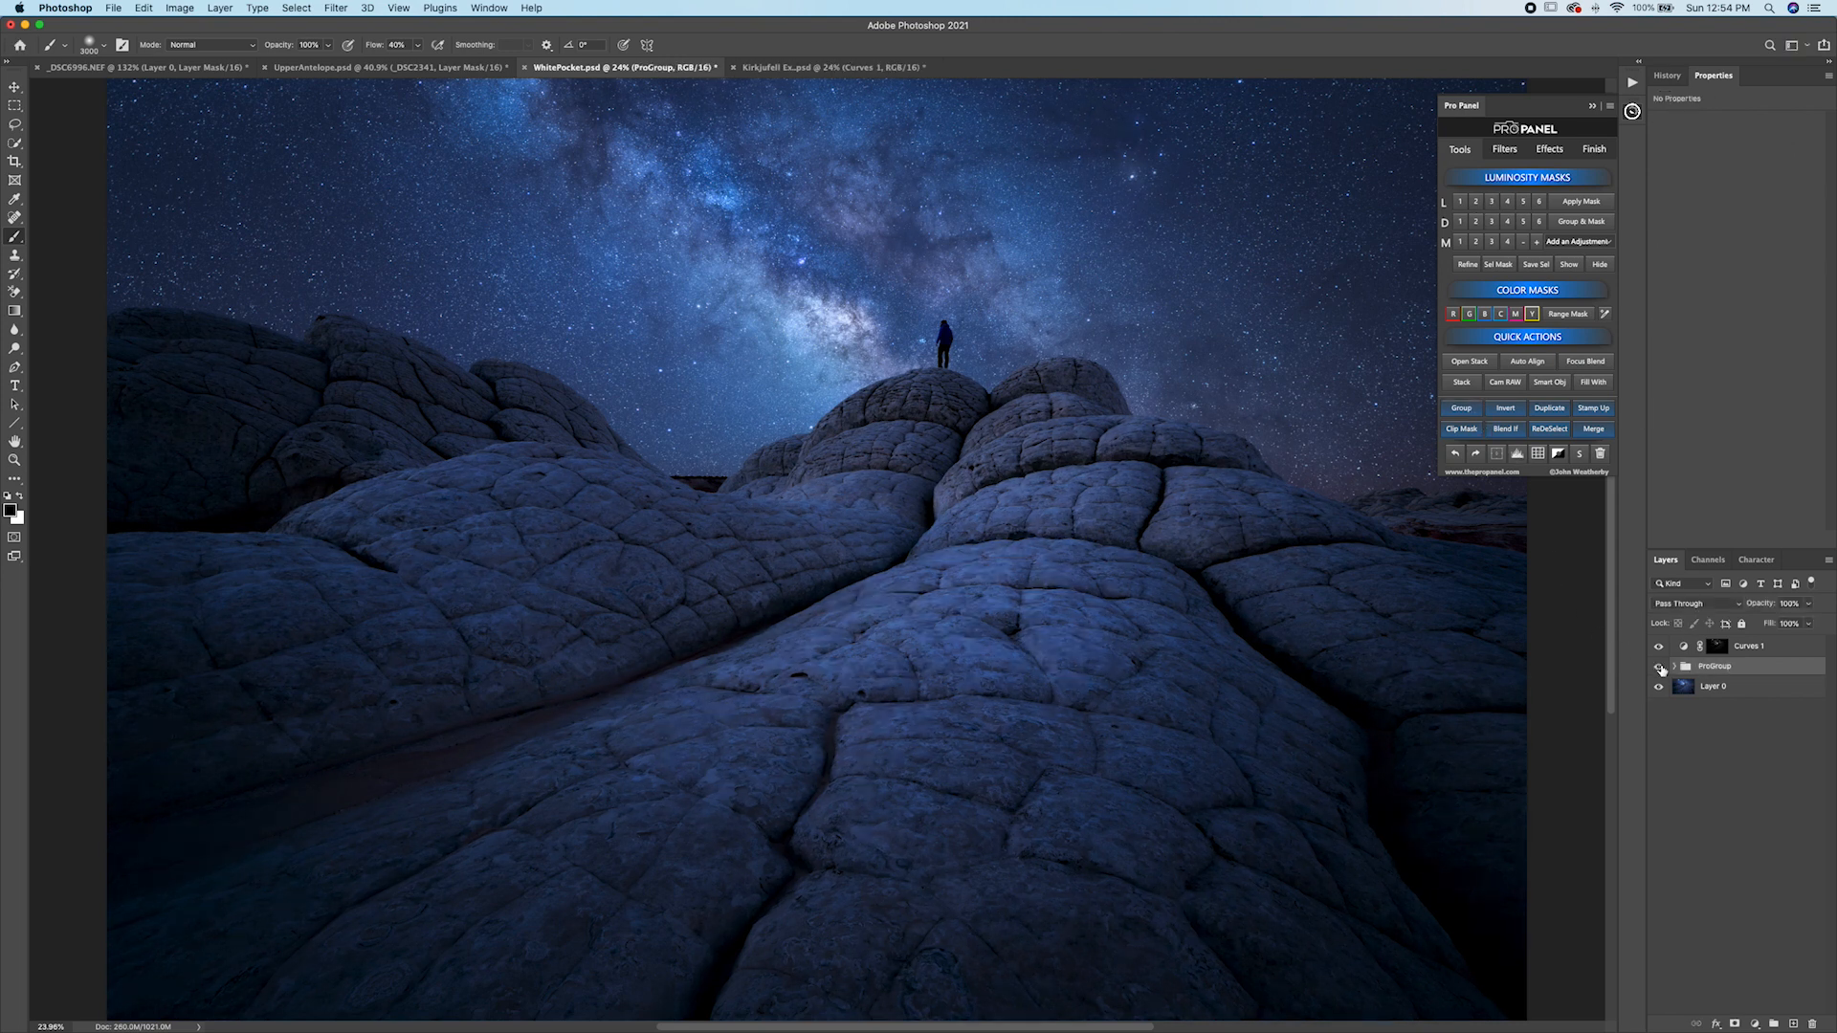
left_click(1661, 669)
left_click(1661, 669)
left_click(1661, 669)
left_click(1661, 669)
left_click(1661, 669)
left_click(1662, 669)
On Layer 0, load a Lights 2 mask and add a Hue/Saturation adjustment with Hue +40 and Saturation +23.
left_click(1687, 693)
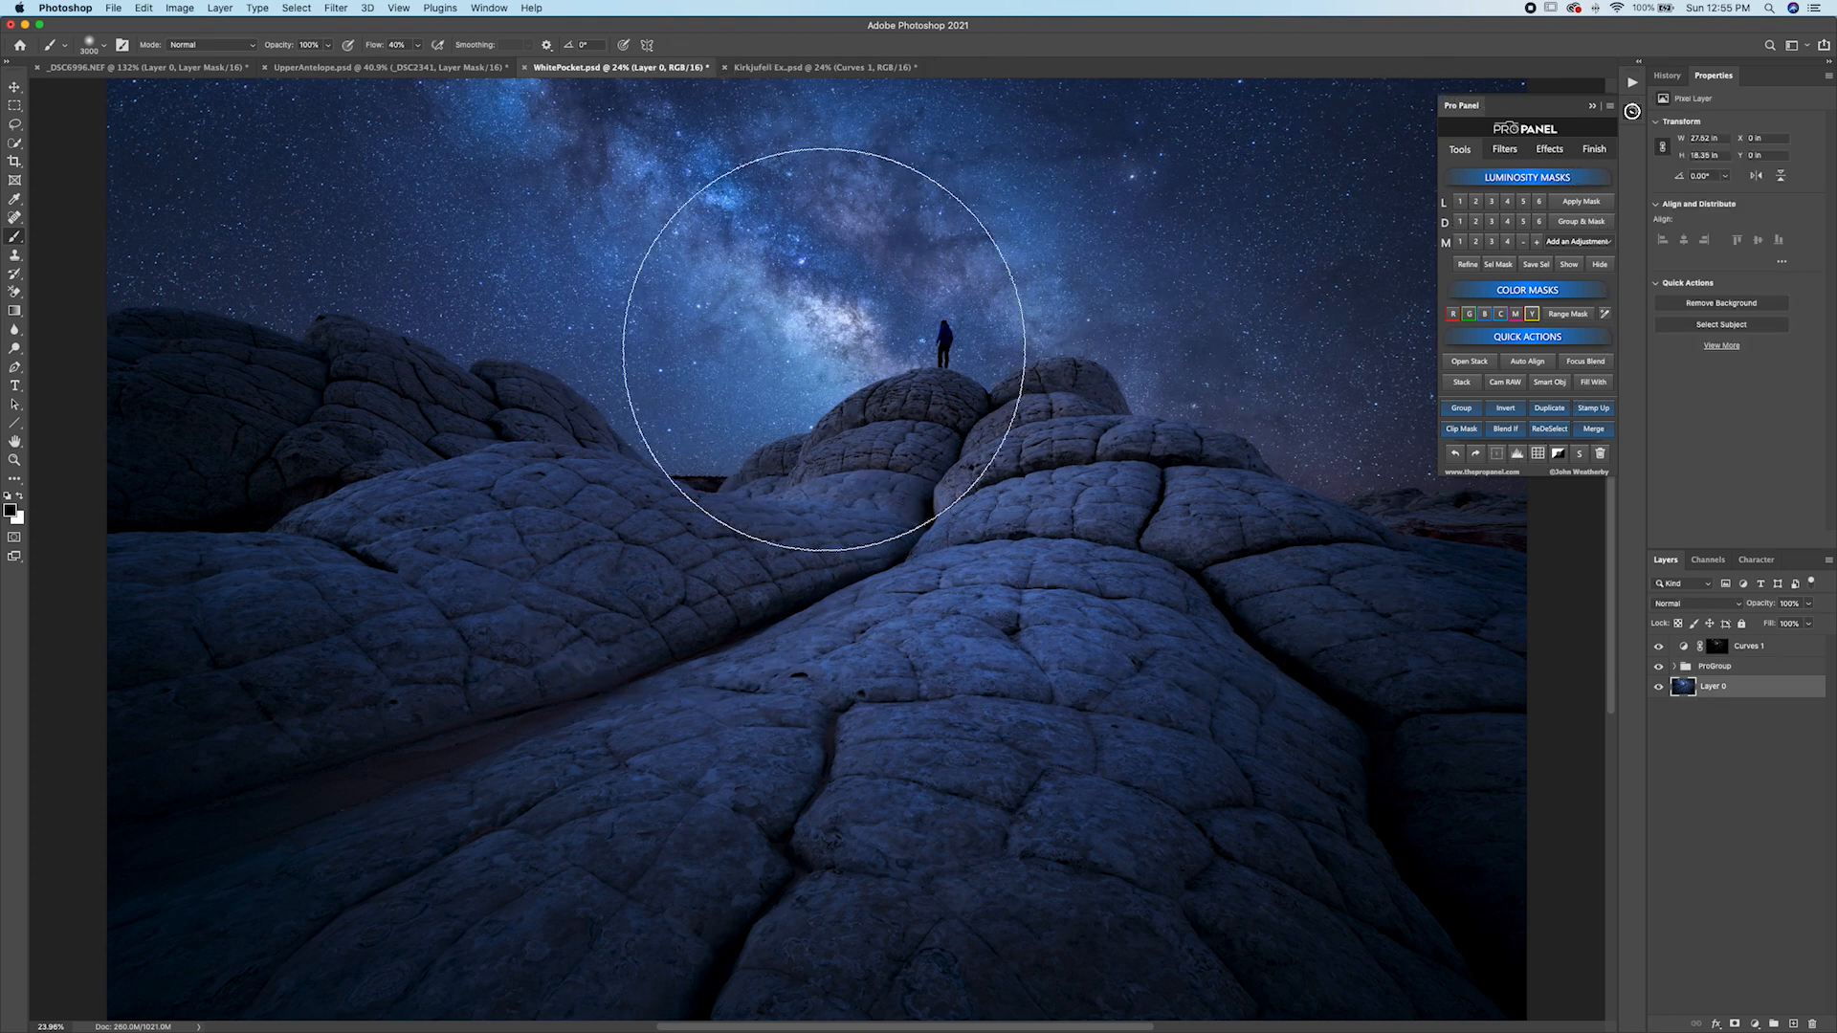
left_click(1479, 203)
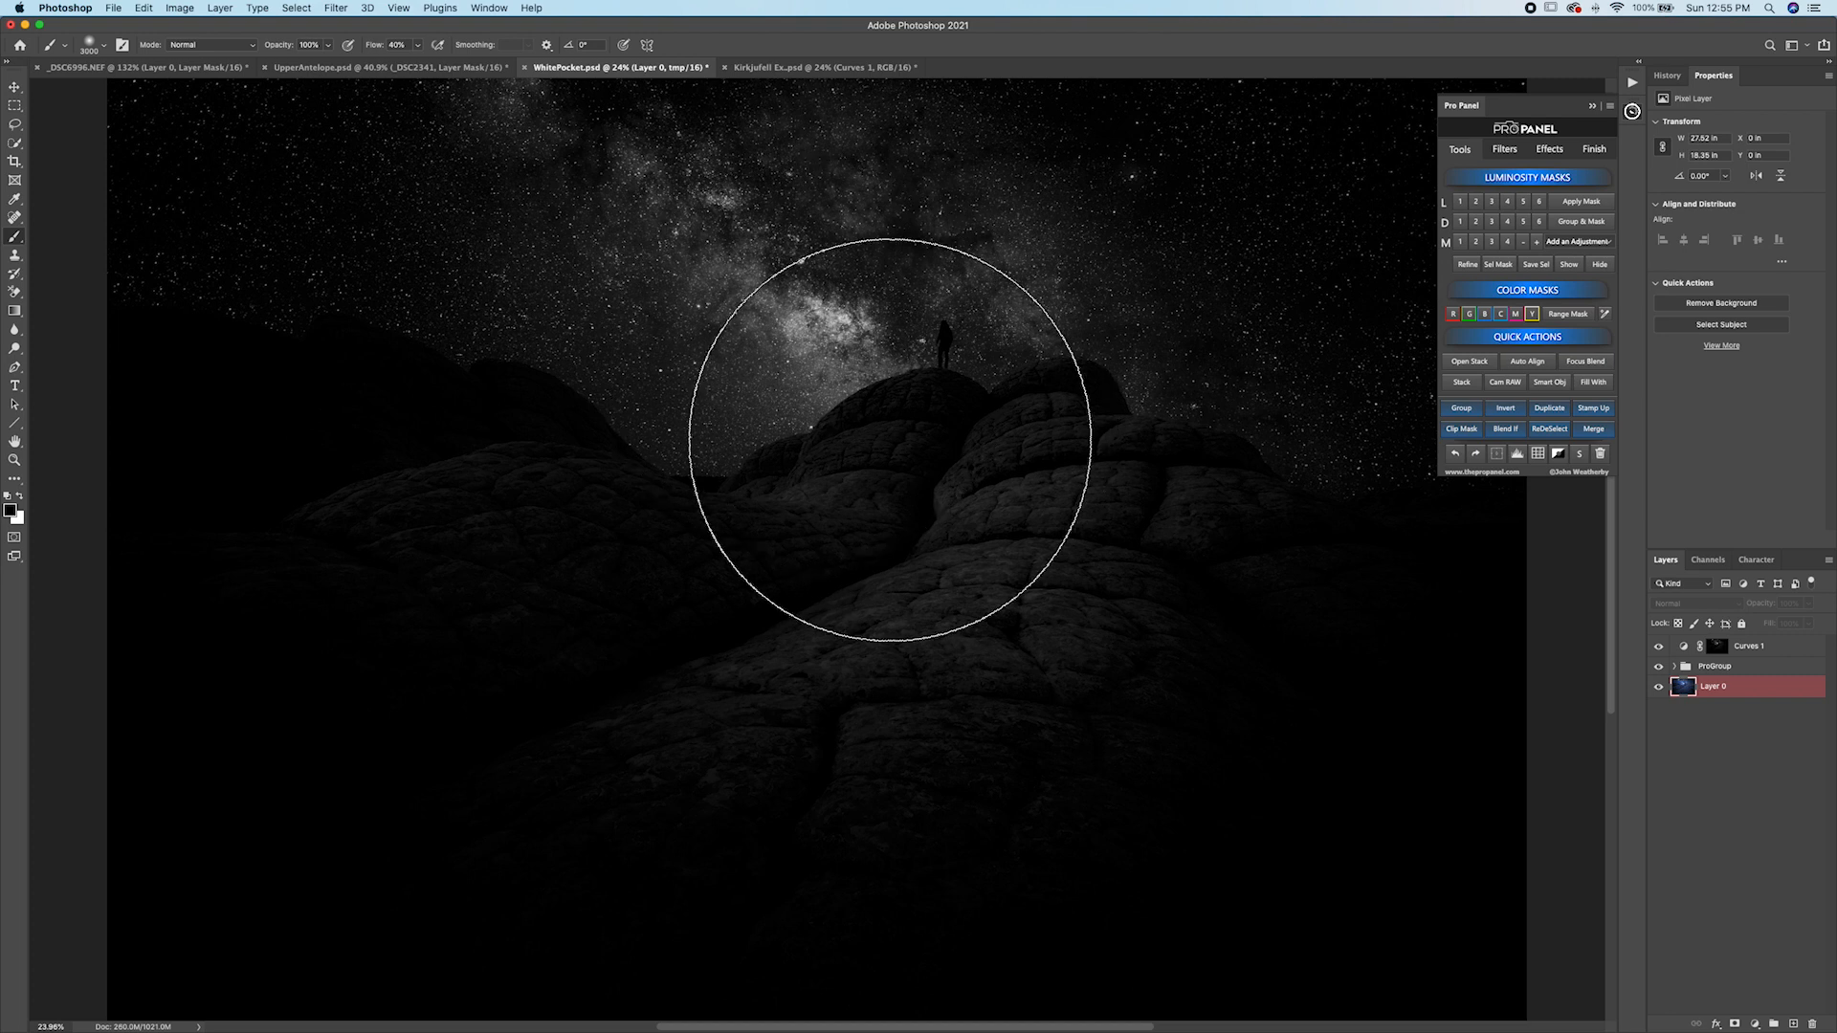
left_click(1581, 242)
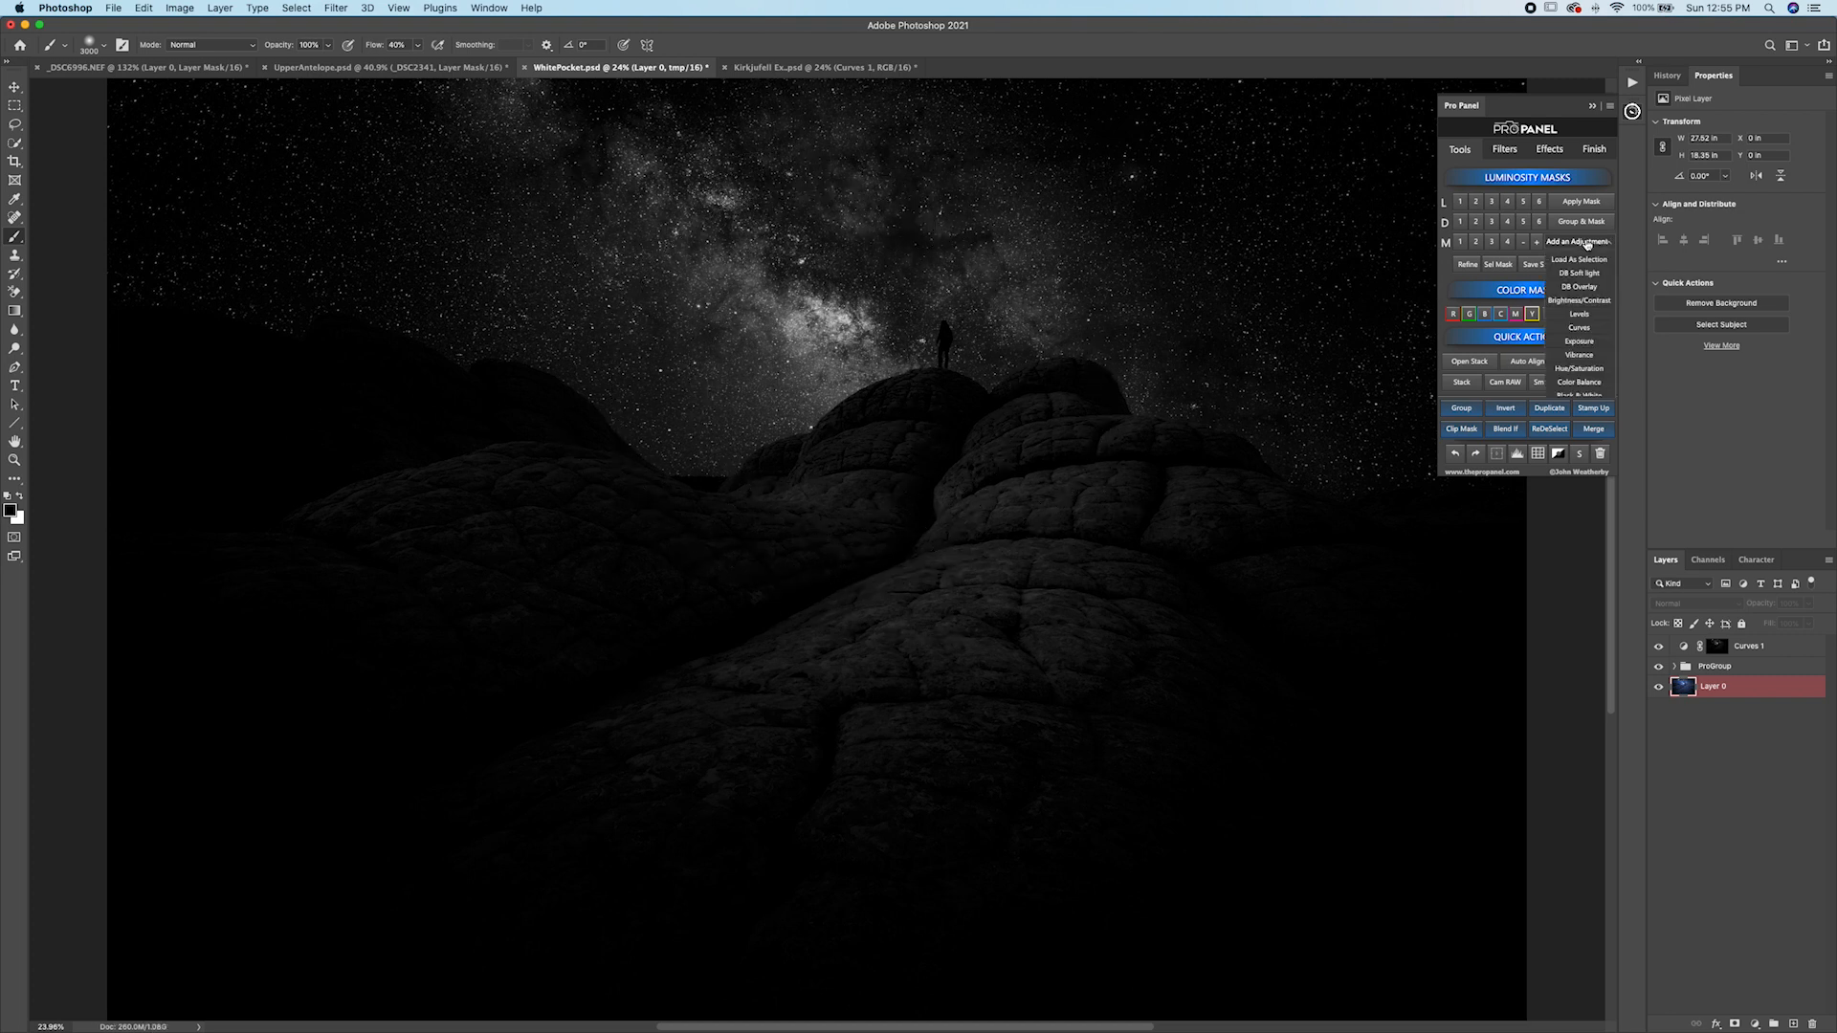
left_click(1584, 370)
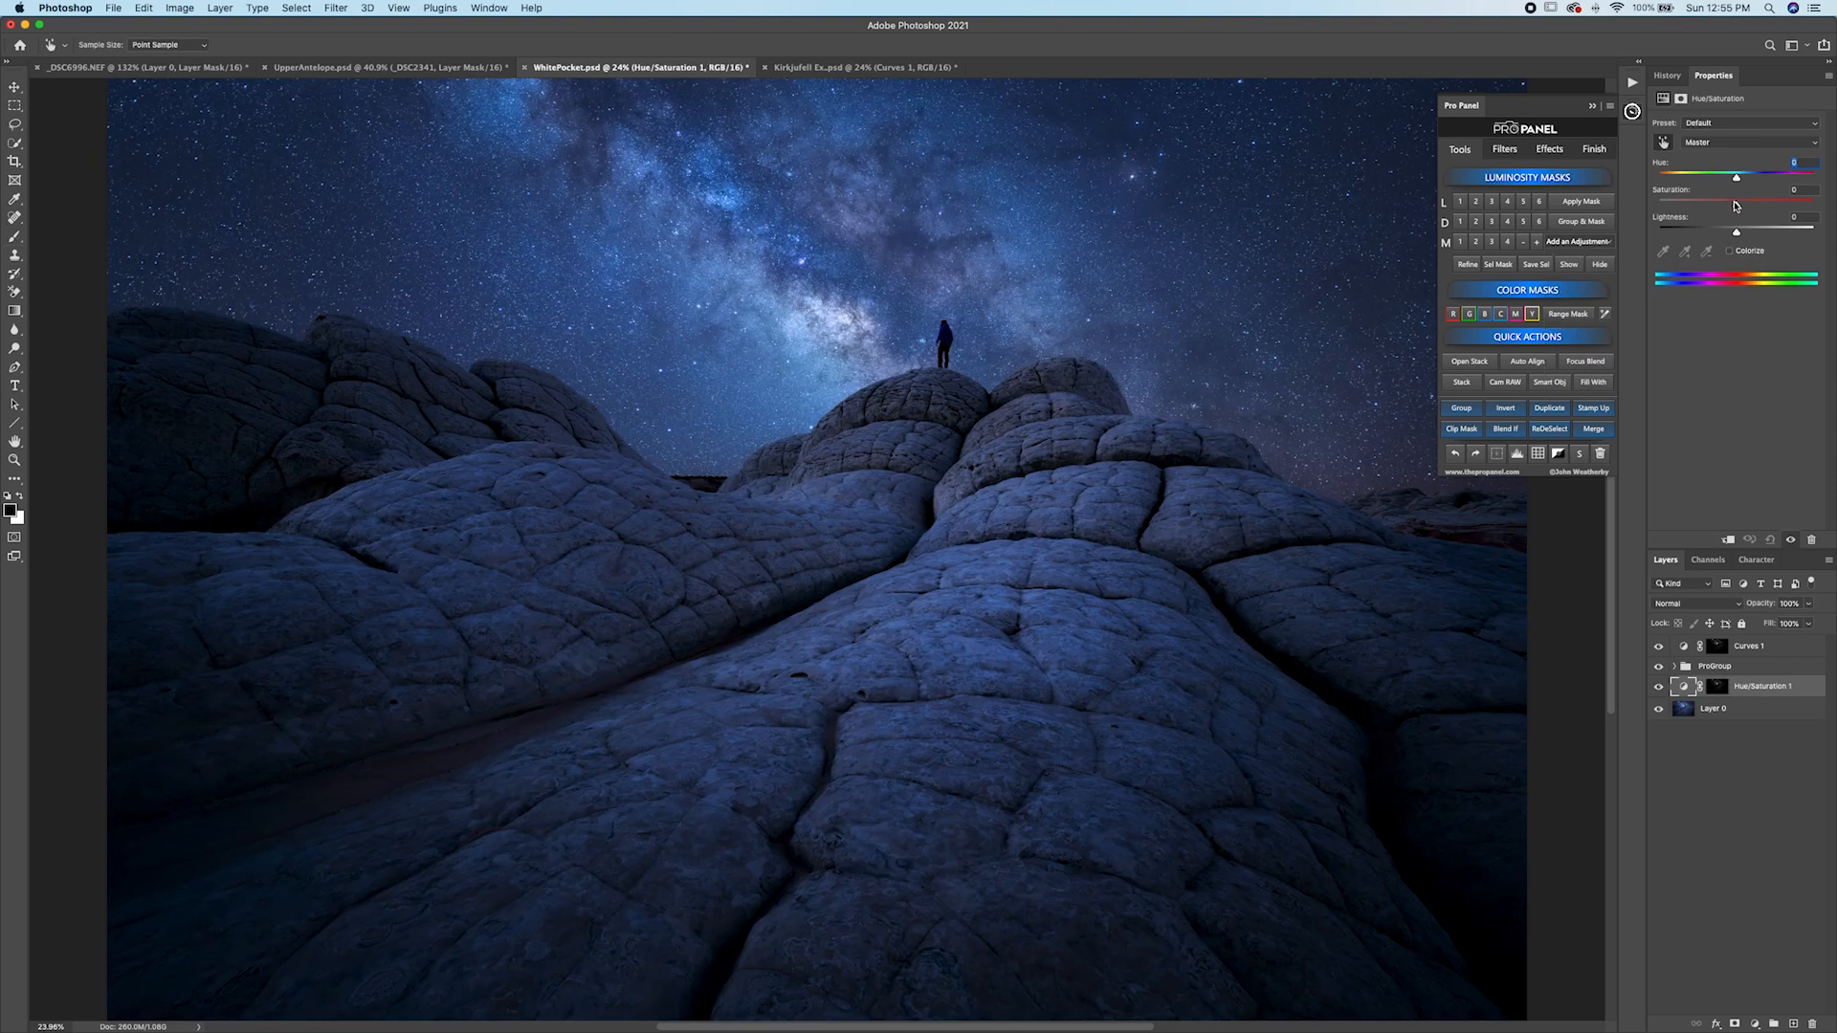
left_click_drag(1736, 203, 1828, 207)
left_click_drag(1706, 206, 1768, 185)
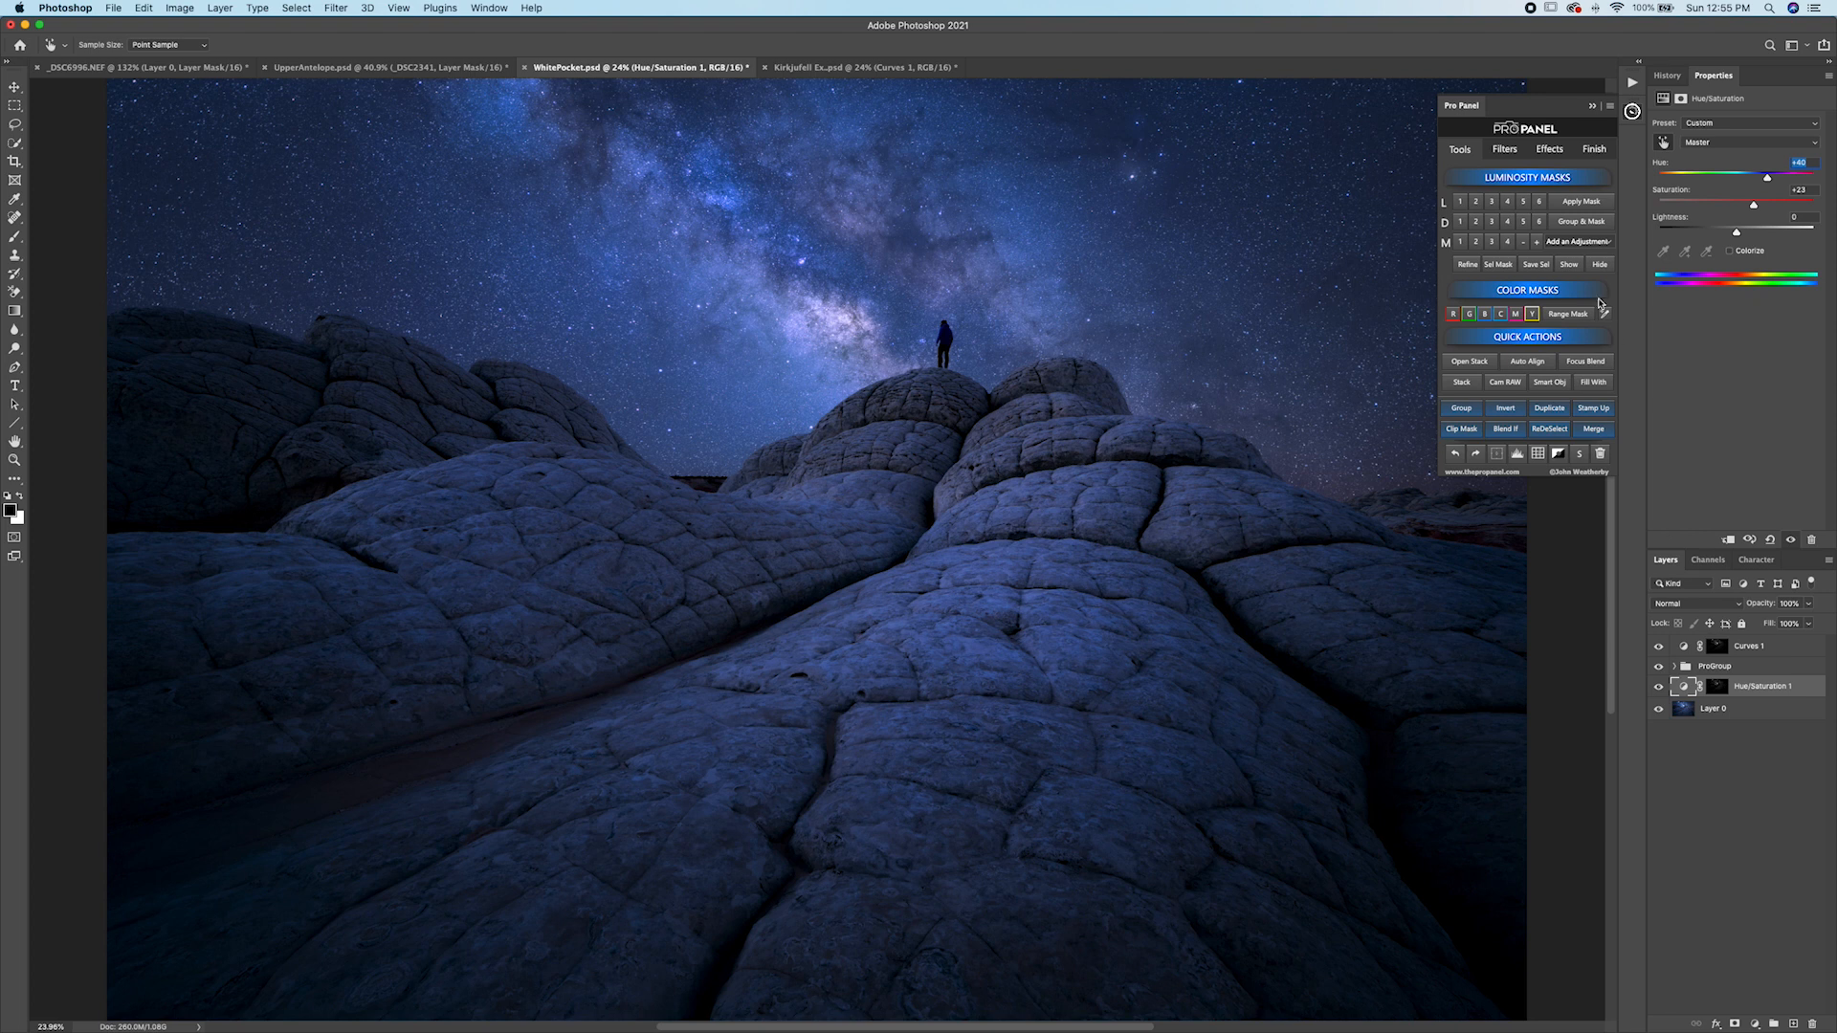
Preview the Hue/Saturation mask and toggle layer visibility to compare the before and after.
left_click(1577, 268)
left_click(1598, 267)
left_click(1660, 710, "alt")
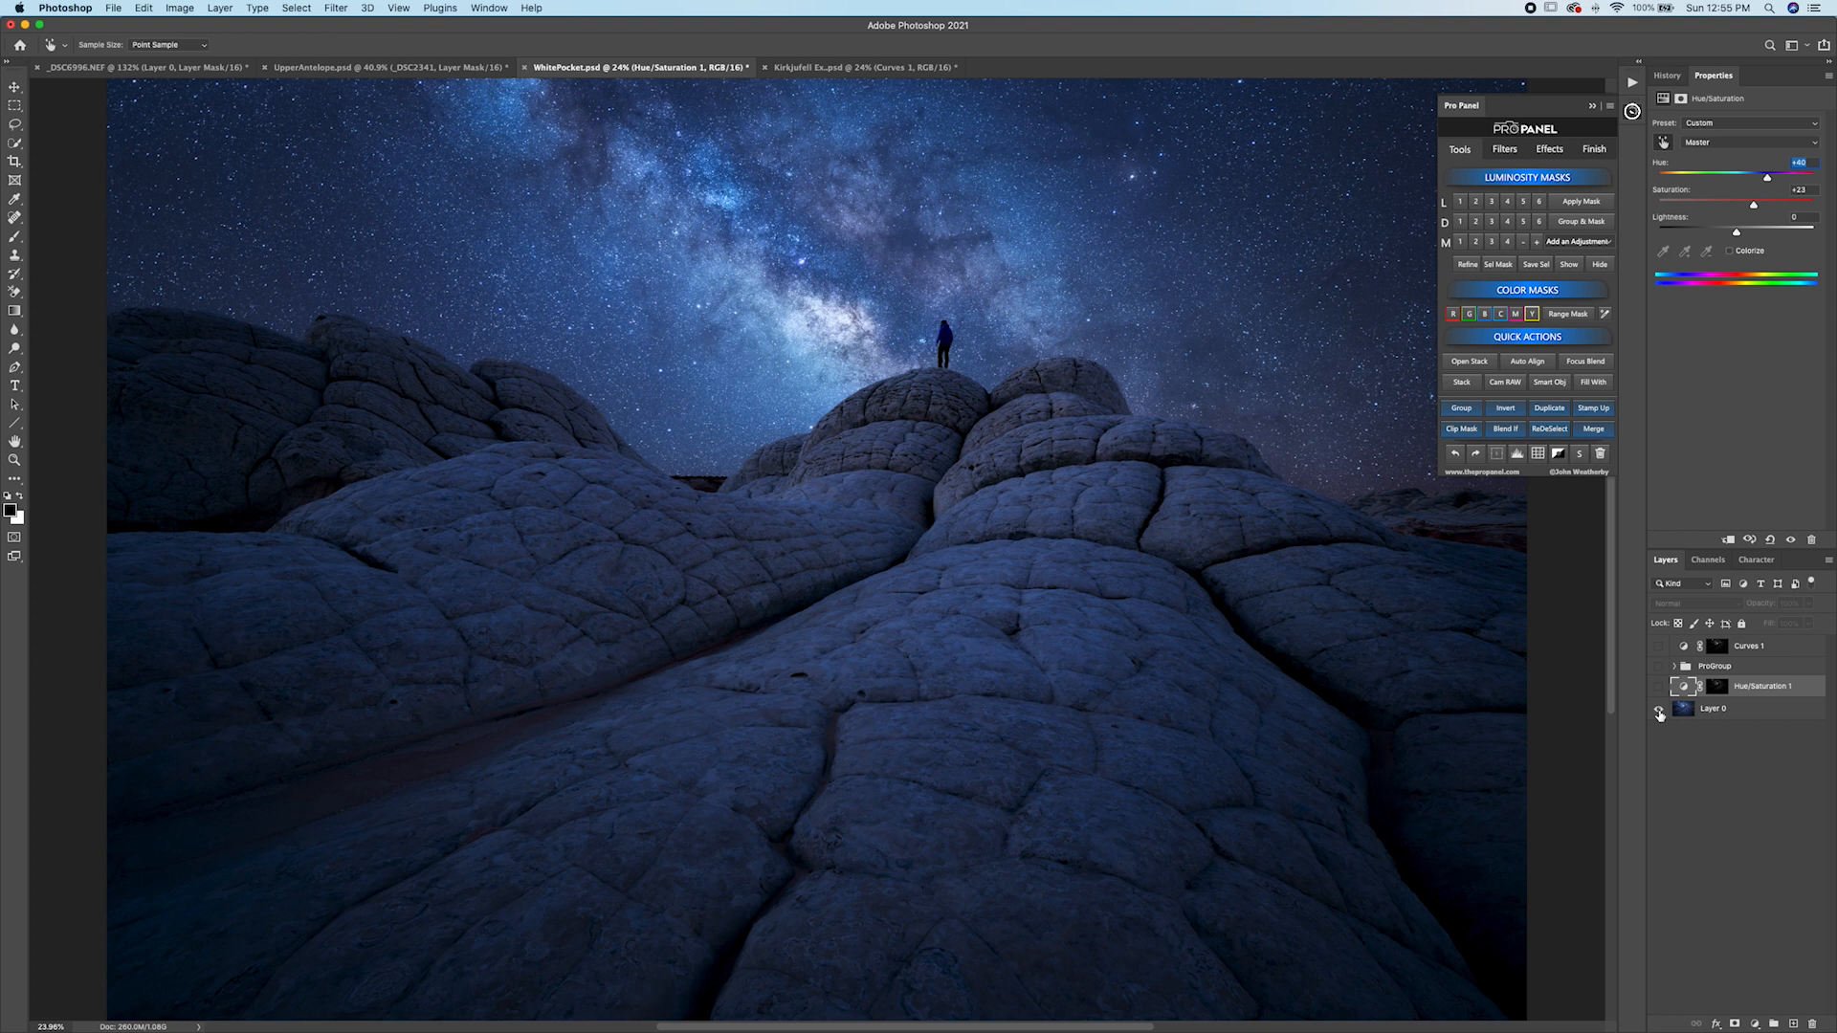
left_click(1660, 710, "alt")
left_click(1660, 710, "alt")
left_click(1659, 710, "alt")
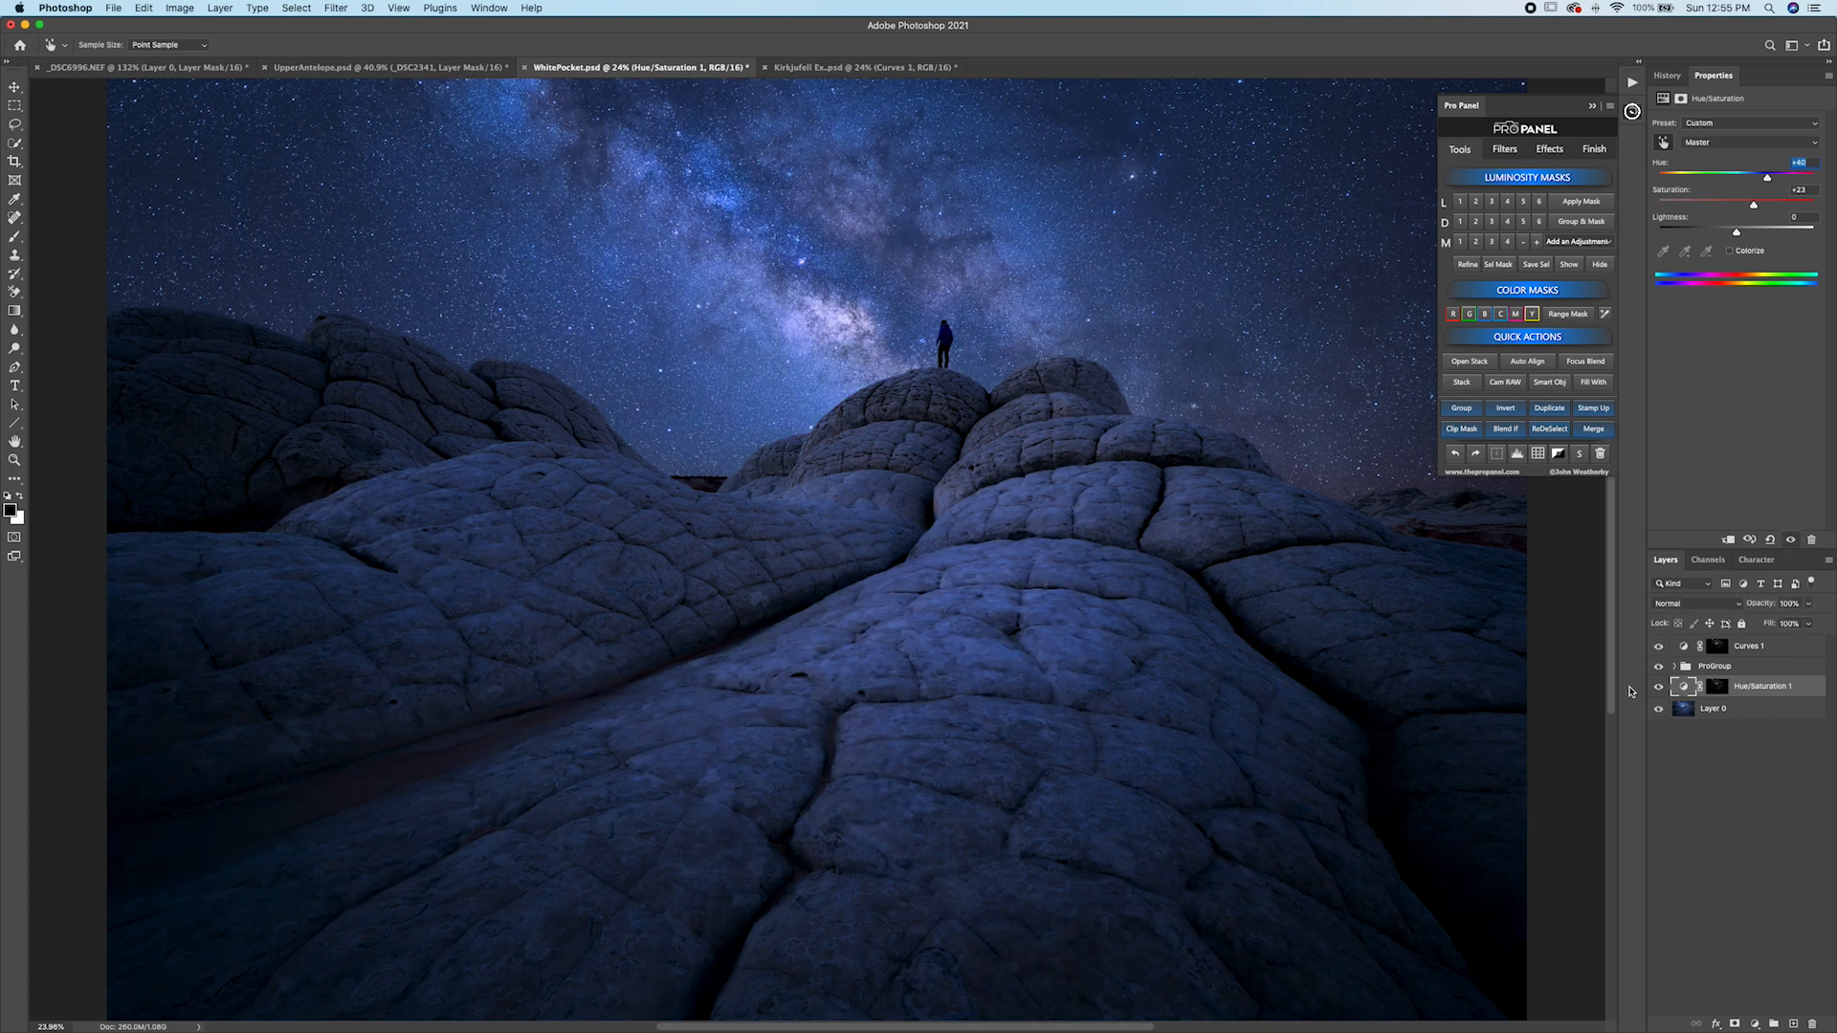
Select Layer 0 and hide the ProGroup and the Hue/Saturation layer.
left_click(1710, 711)
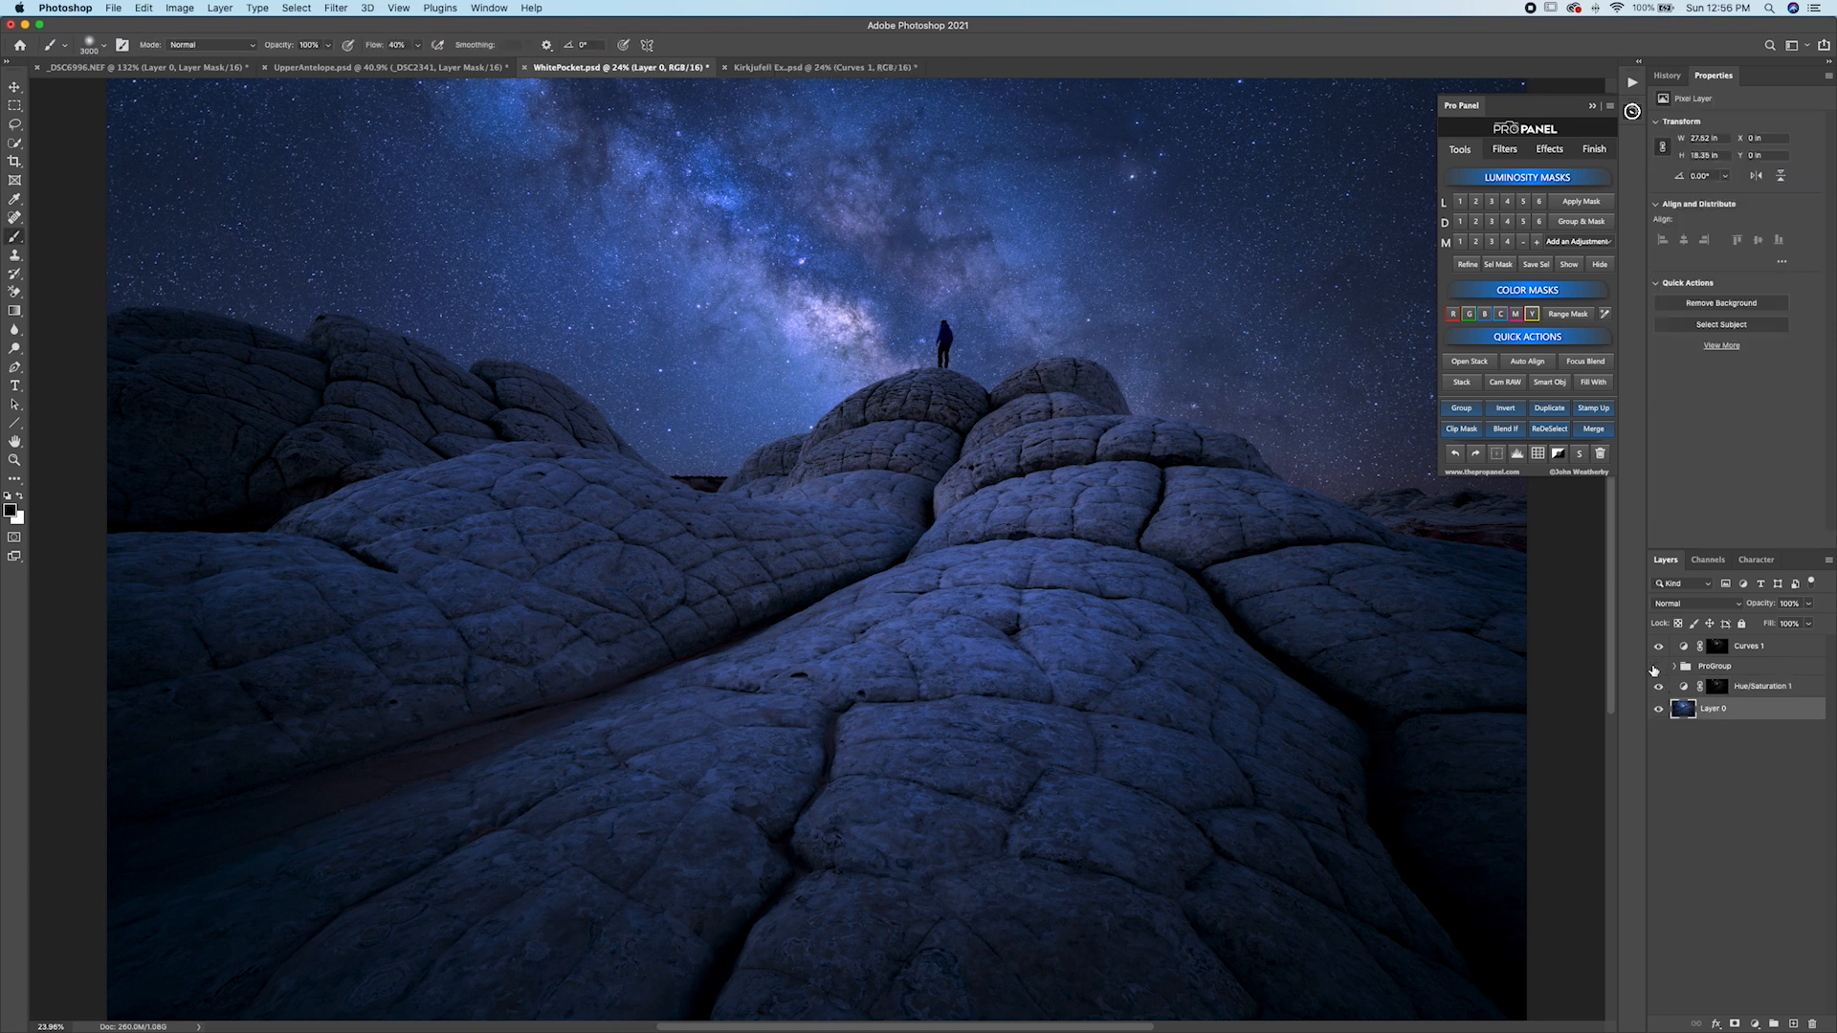
left_click(1659, 667)
left_click(1658, 688)
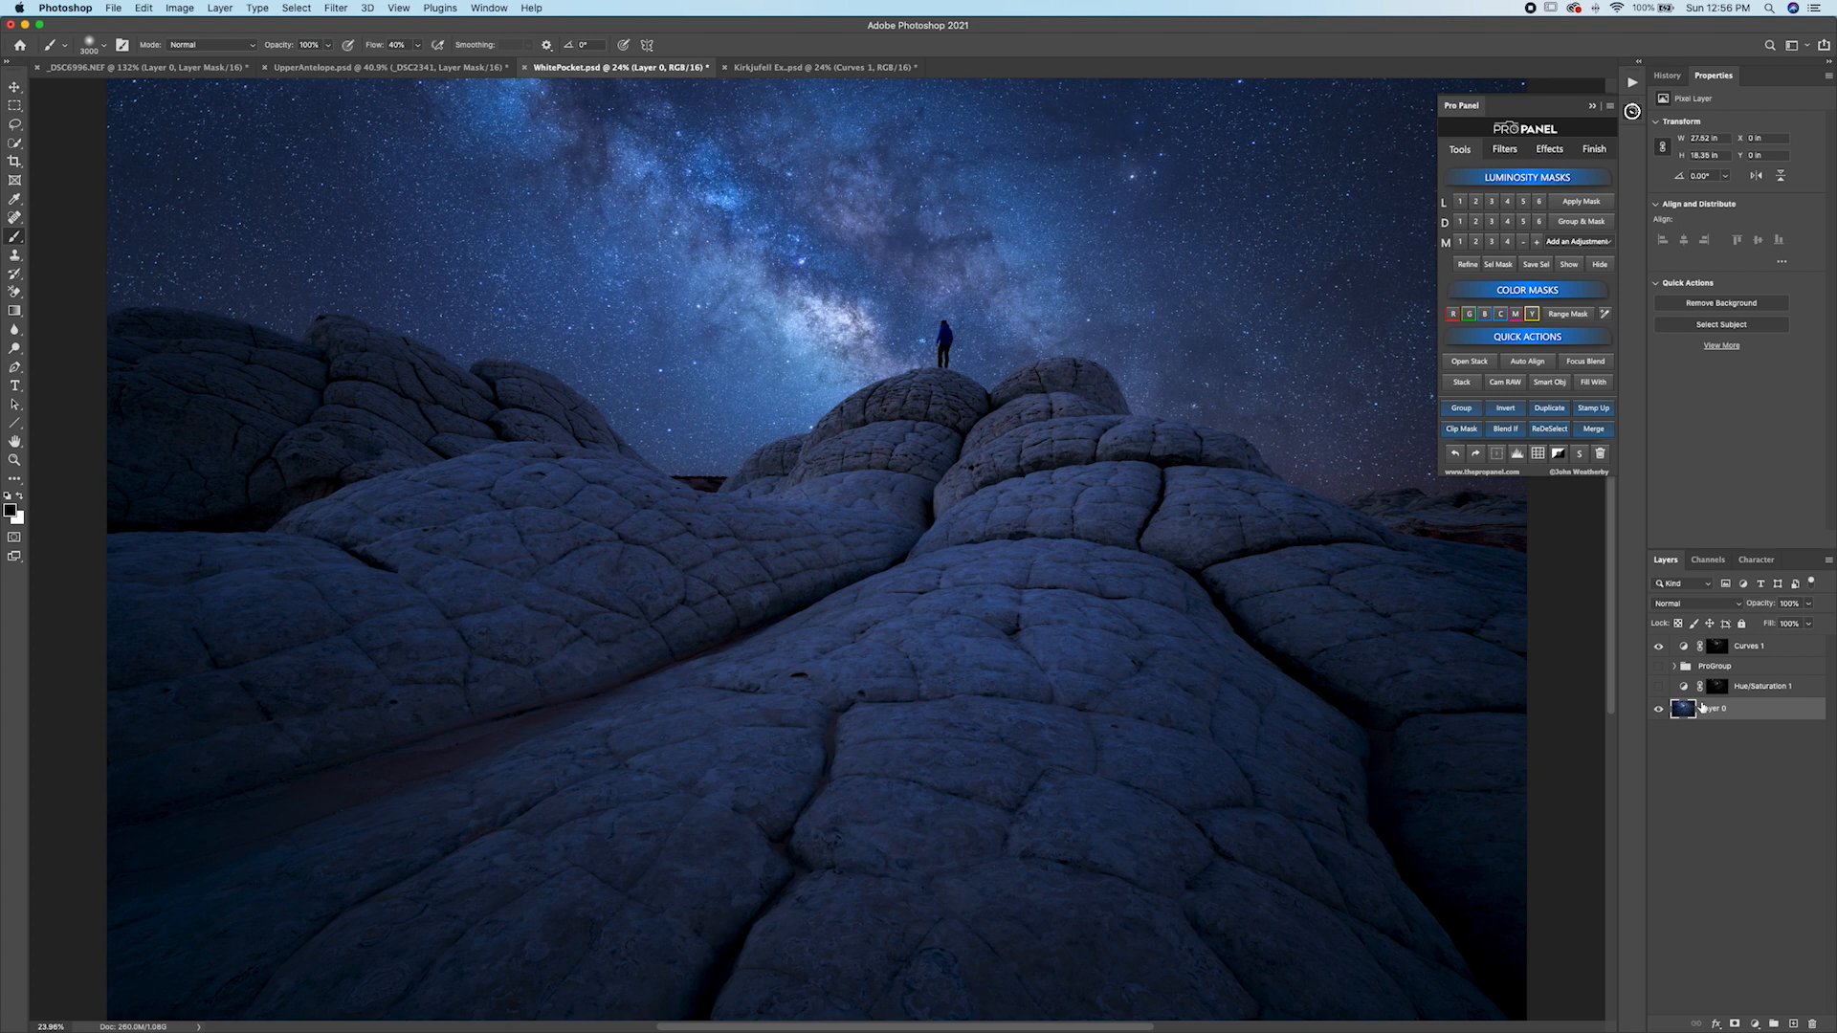
Load a Lights 1 mask on Layer 0, nudge its black point to 7 with Levels, and add a Levels layer set to Screen.
left_click(1461, 201)
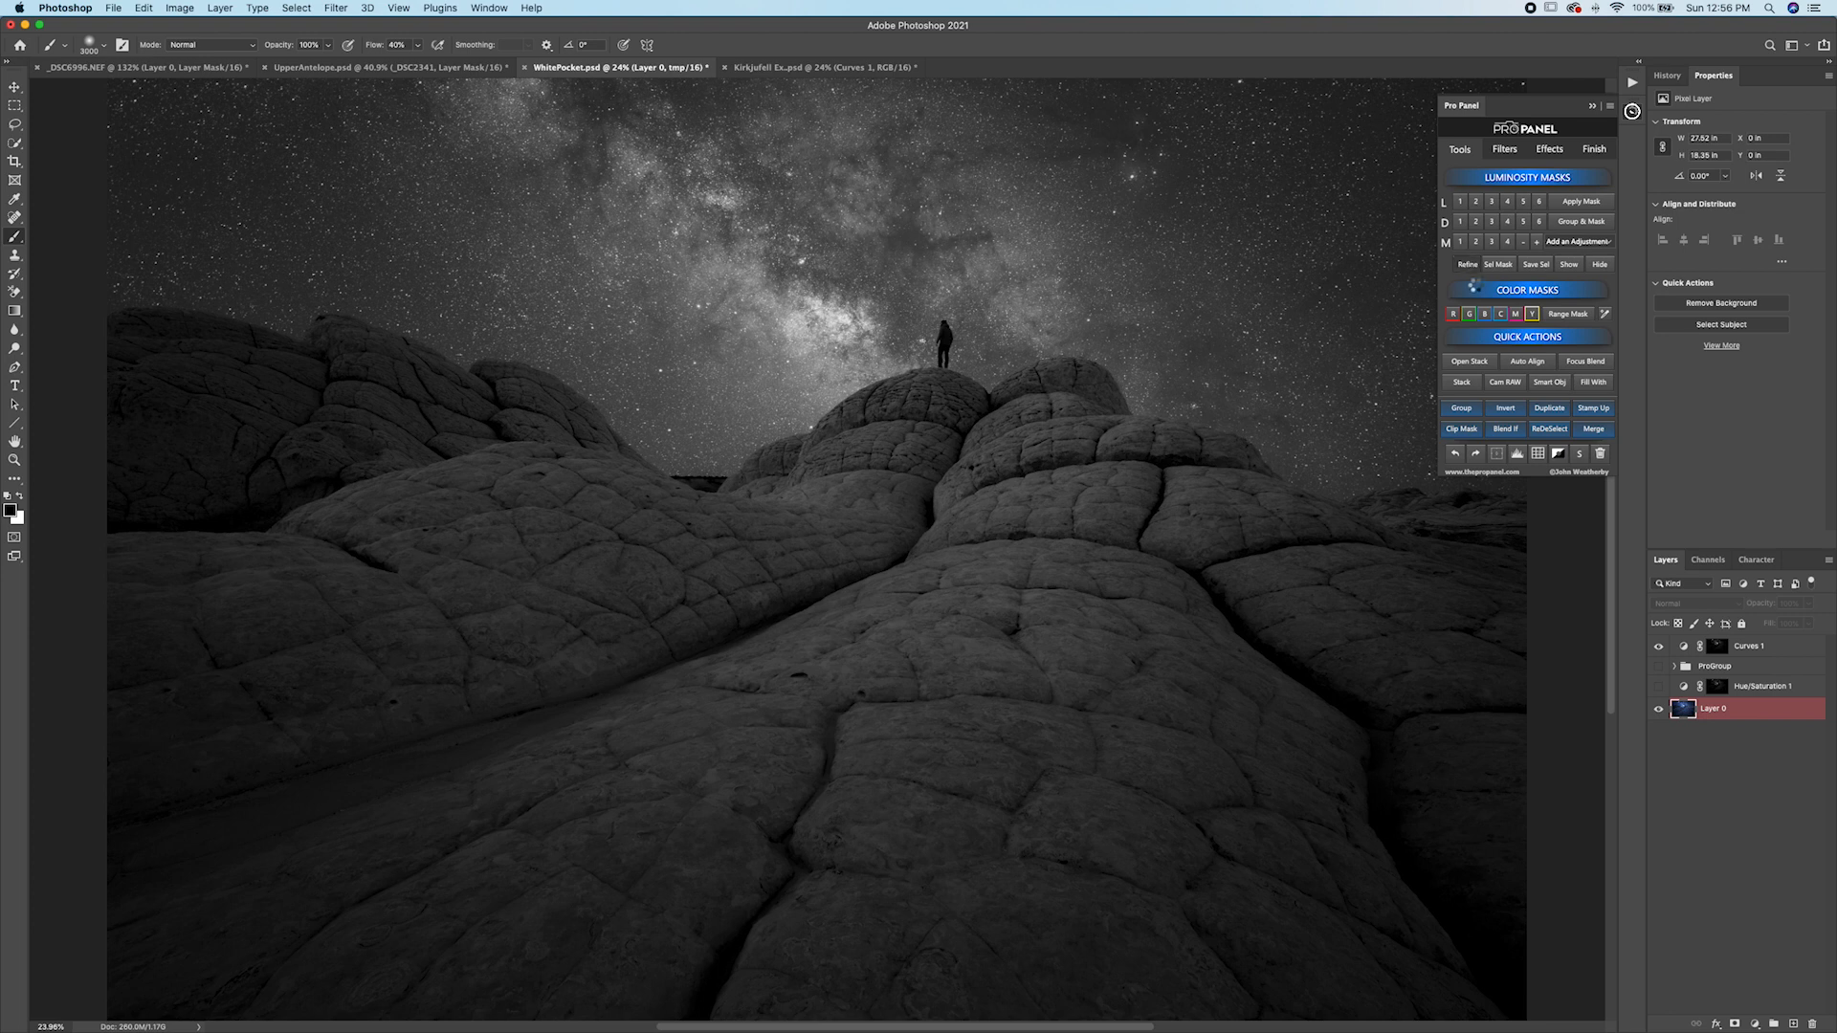
key("super+l")
left_click_drag(1284, 659, 1292, 662)
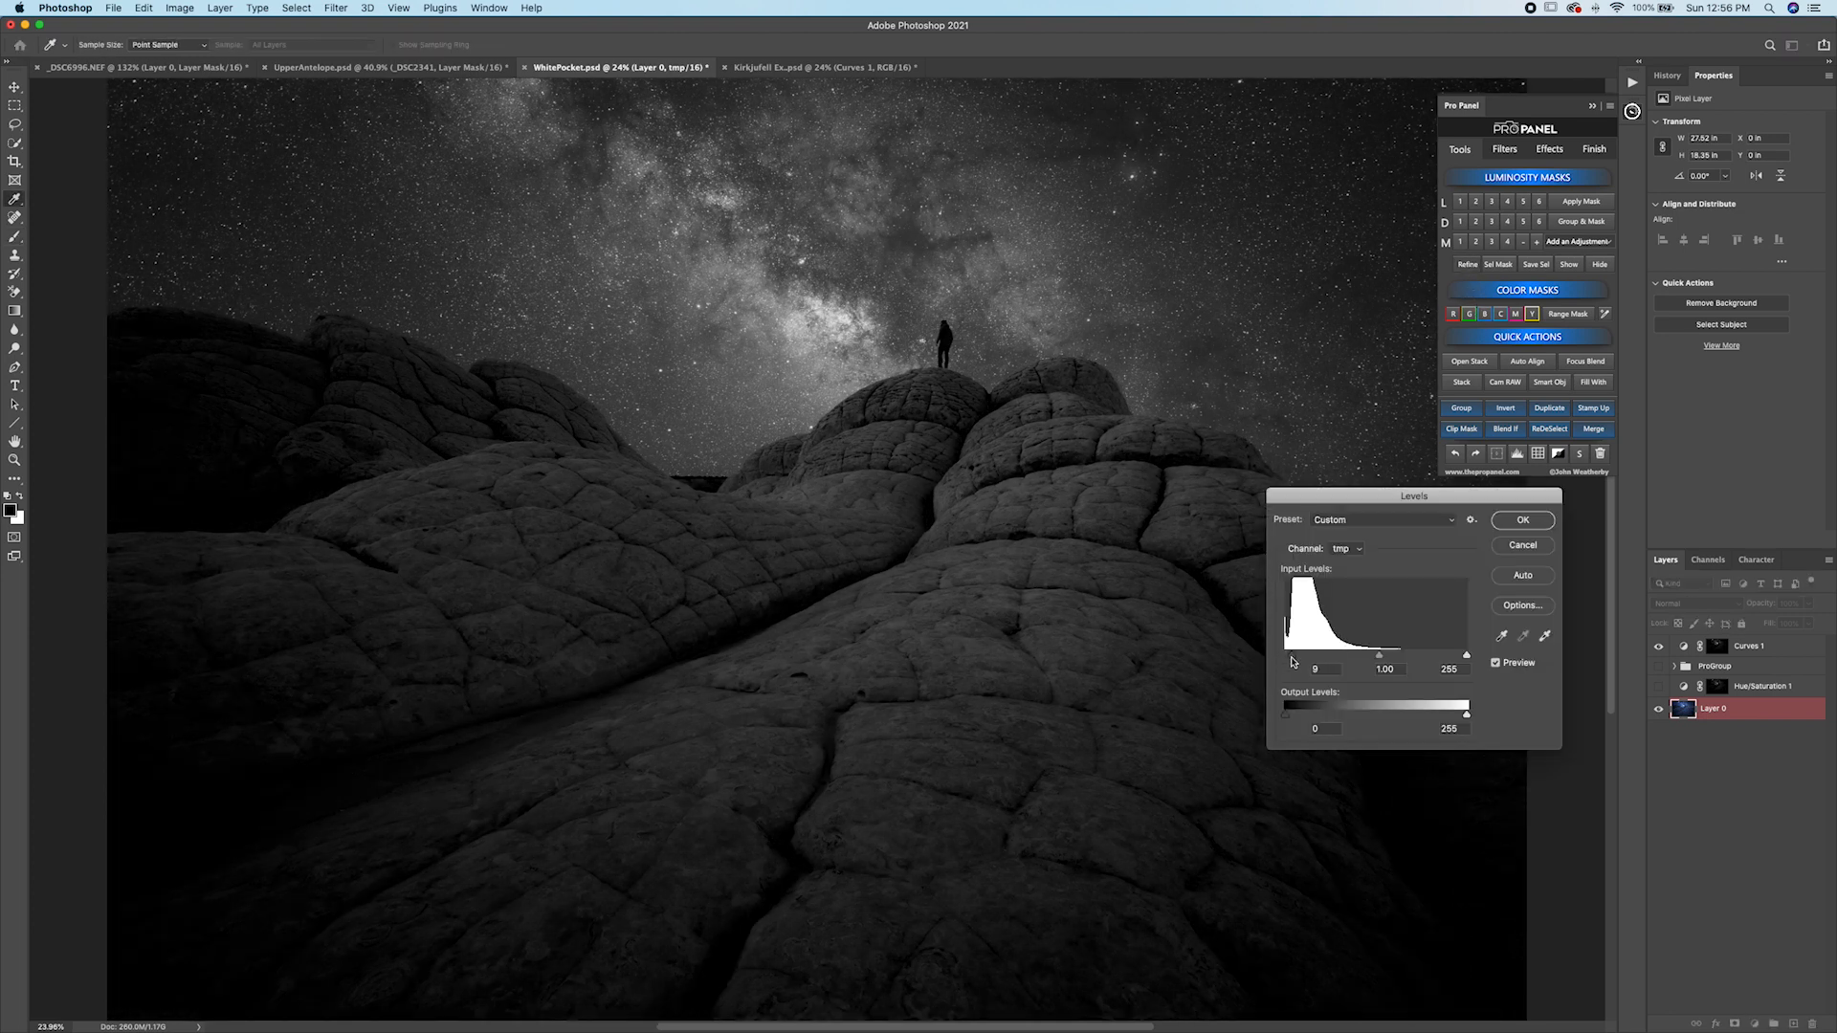
left_click(1522, 520)
left_click(1578, 241)
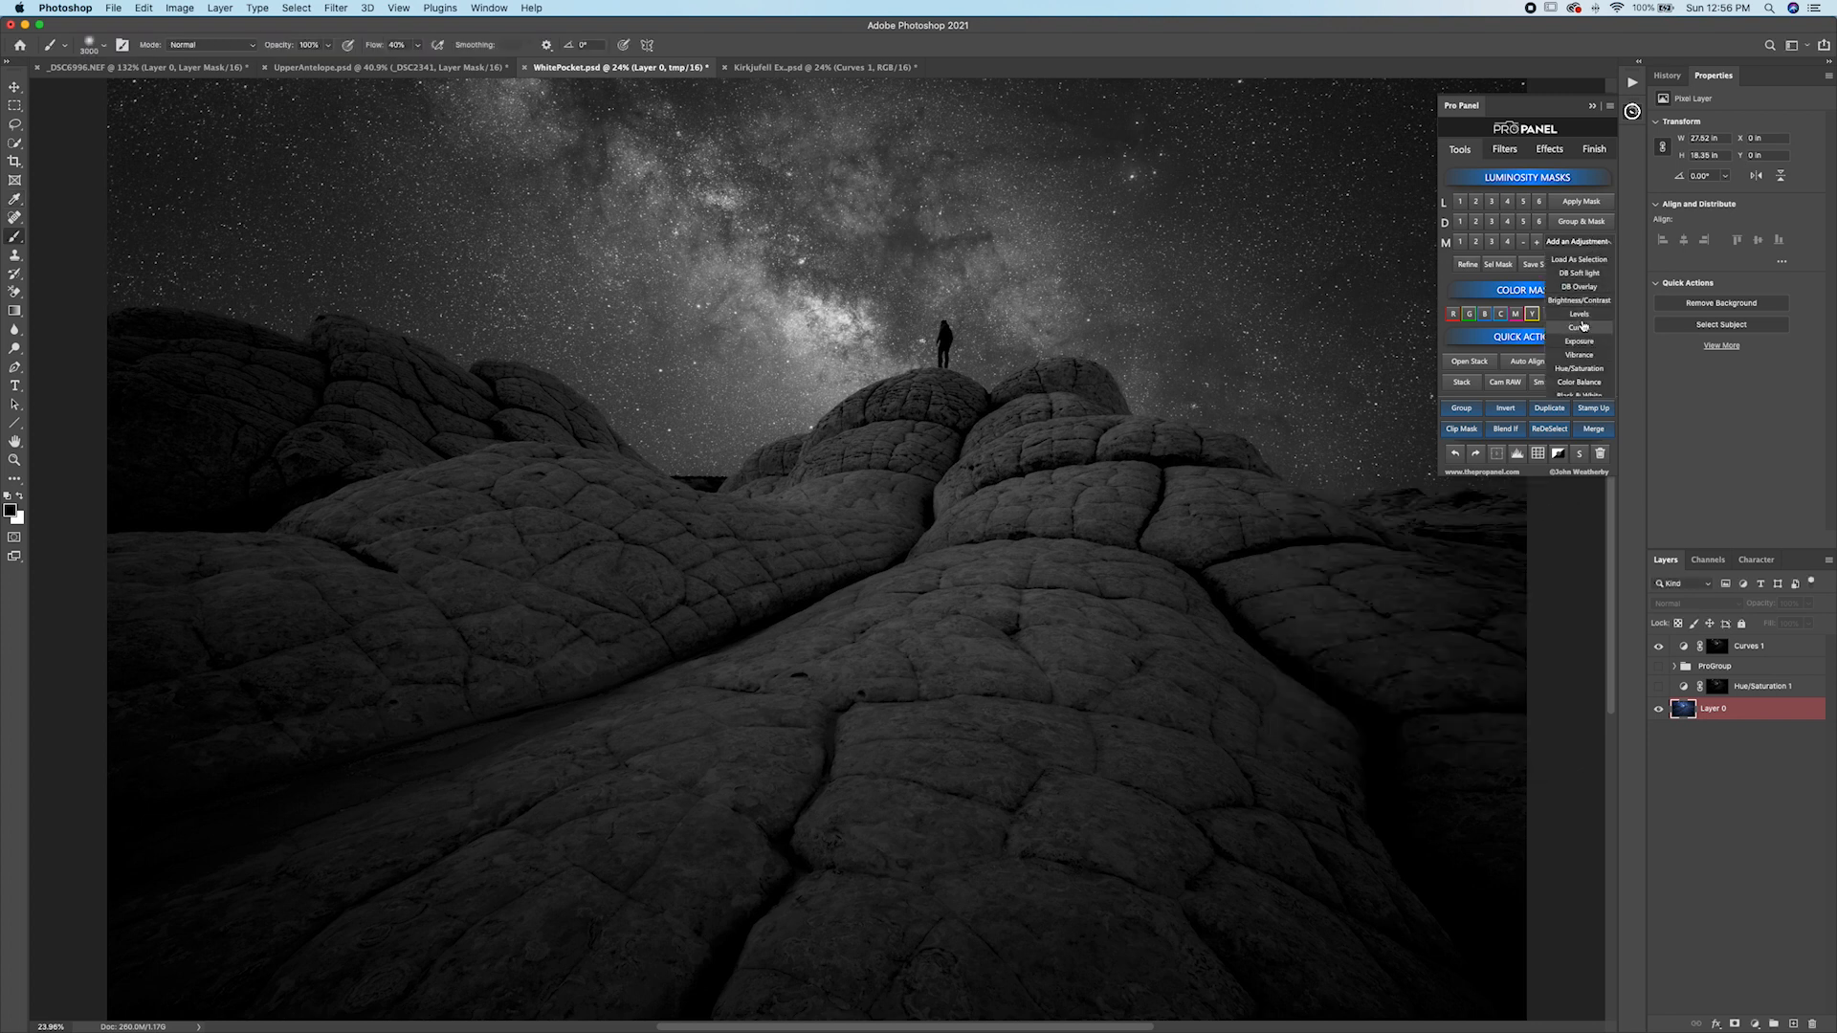
left_click(1692, 602)
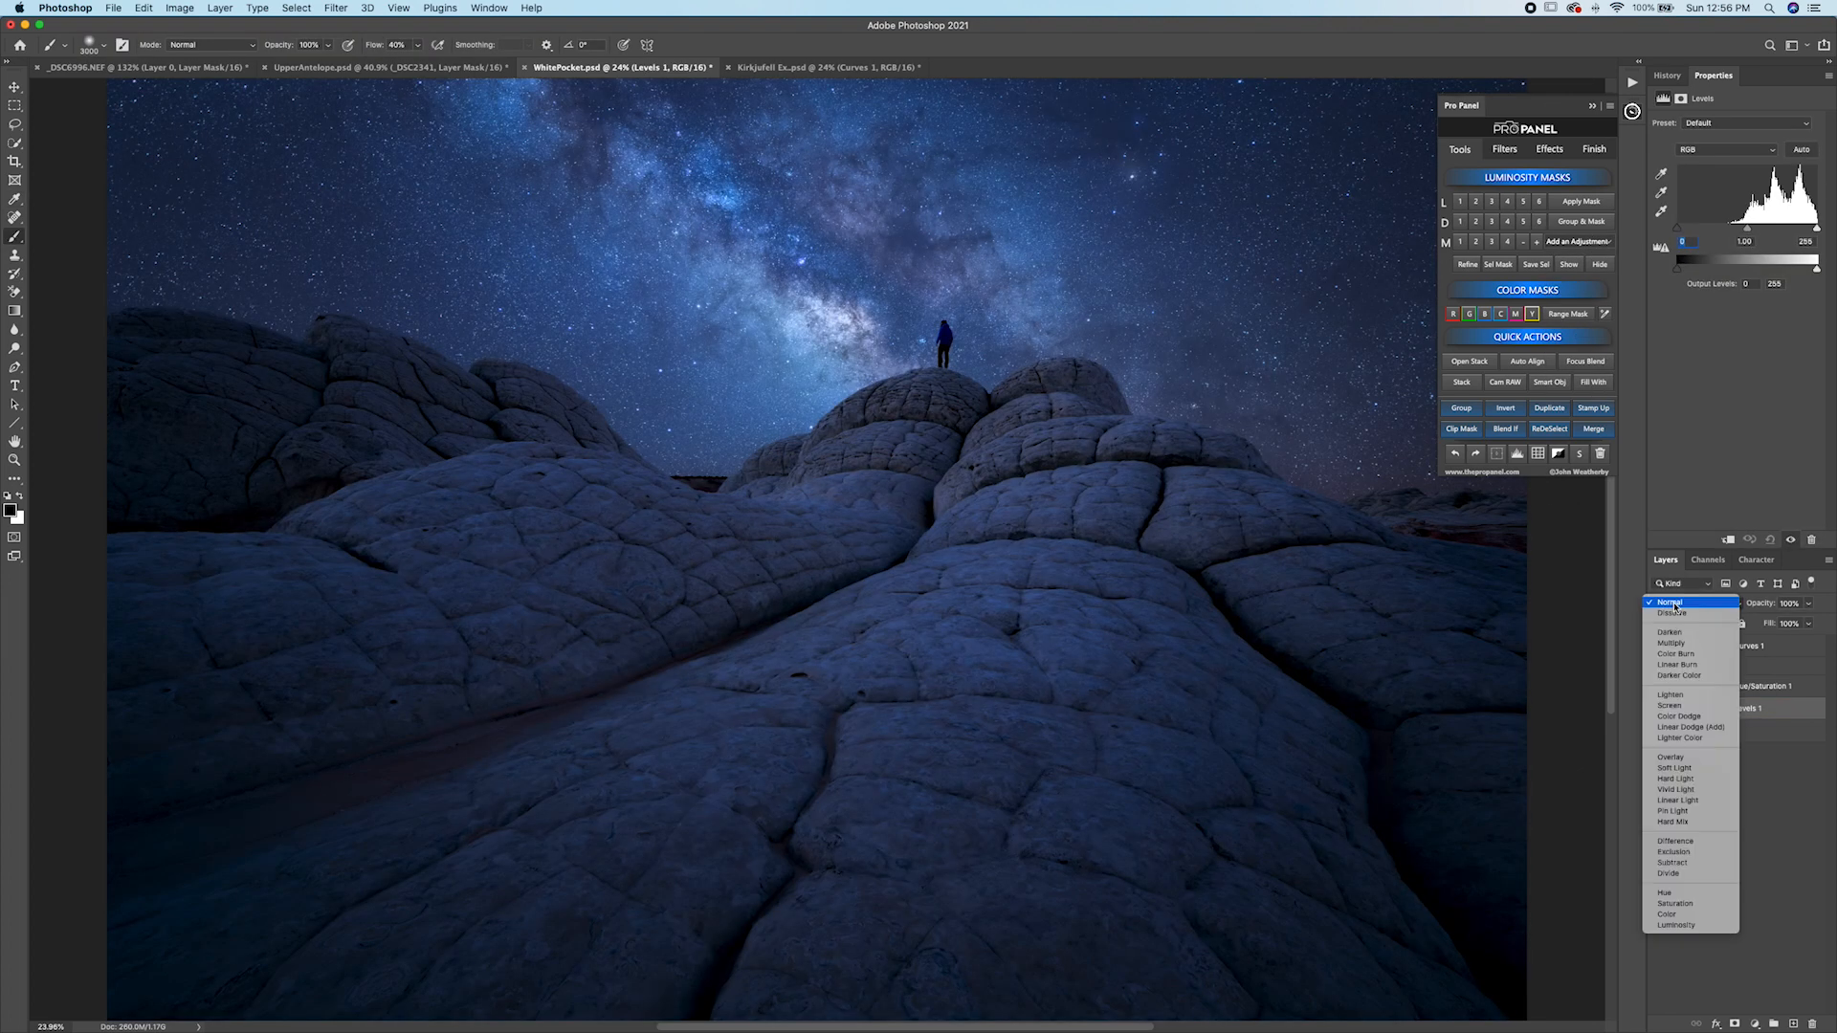
left_click(1673, 707)
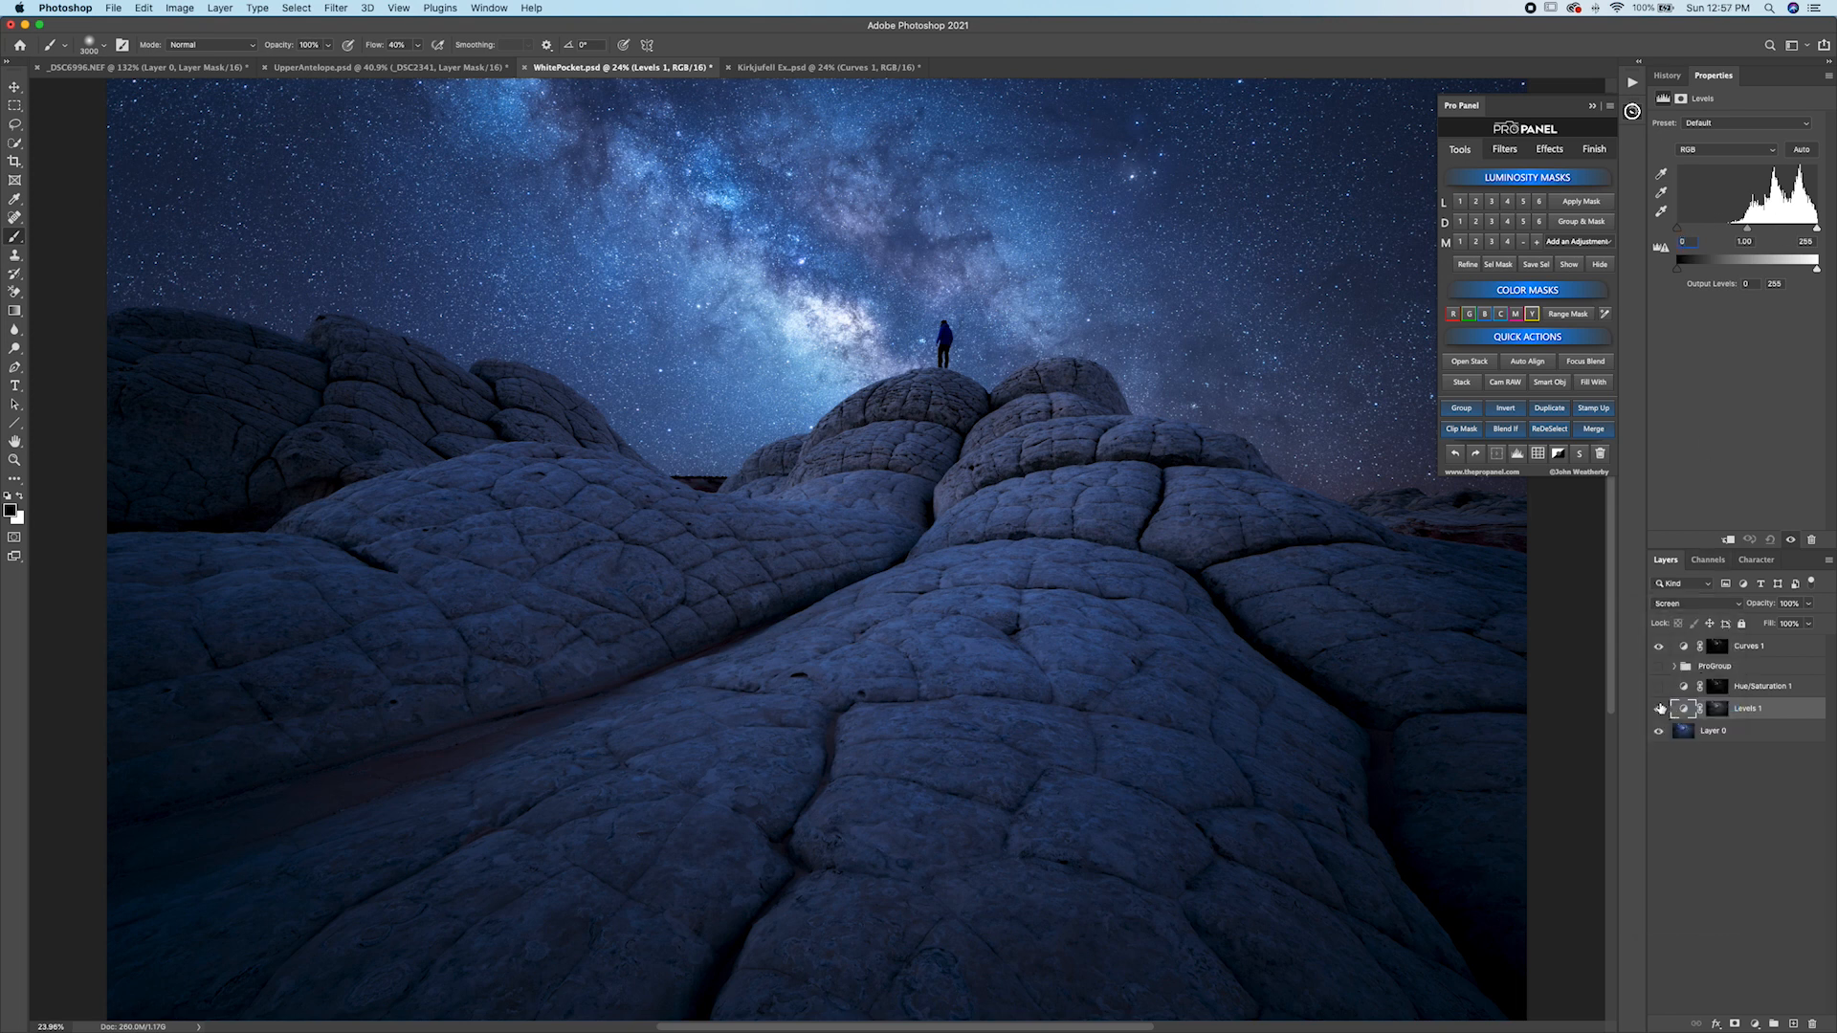
Toggle the Levels 1 layer's visibility and preview its mask to compare the before and after.
left_click(1659, 709)
left_click(1660, 709)
left_click(1660, 710)
left_click(1659, 710)
left_click(1568, 271)
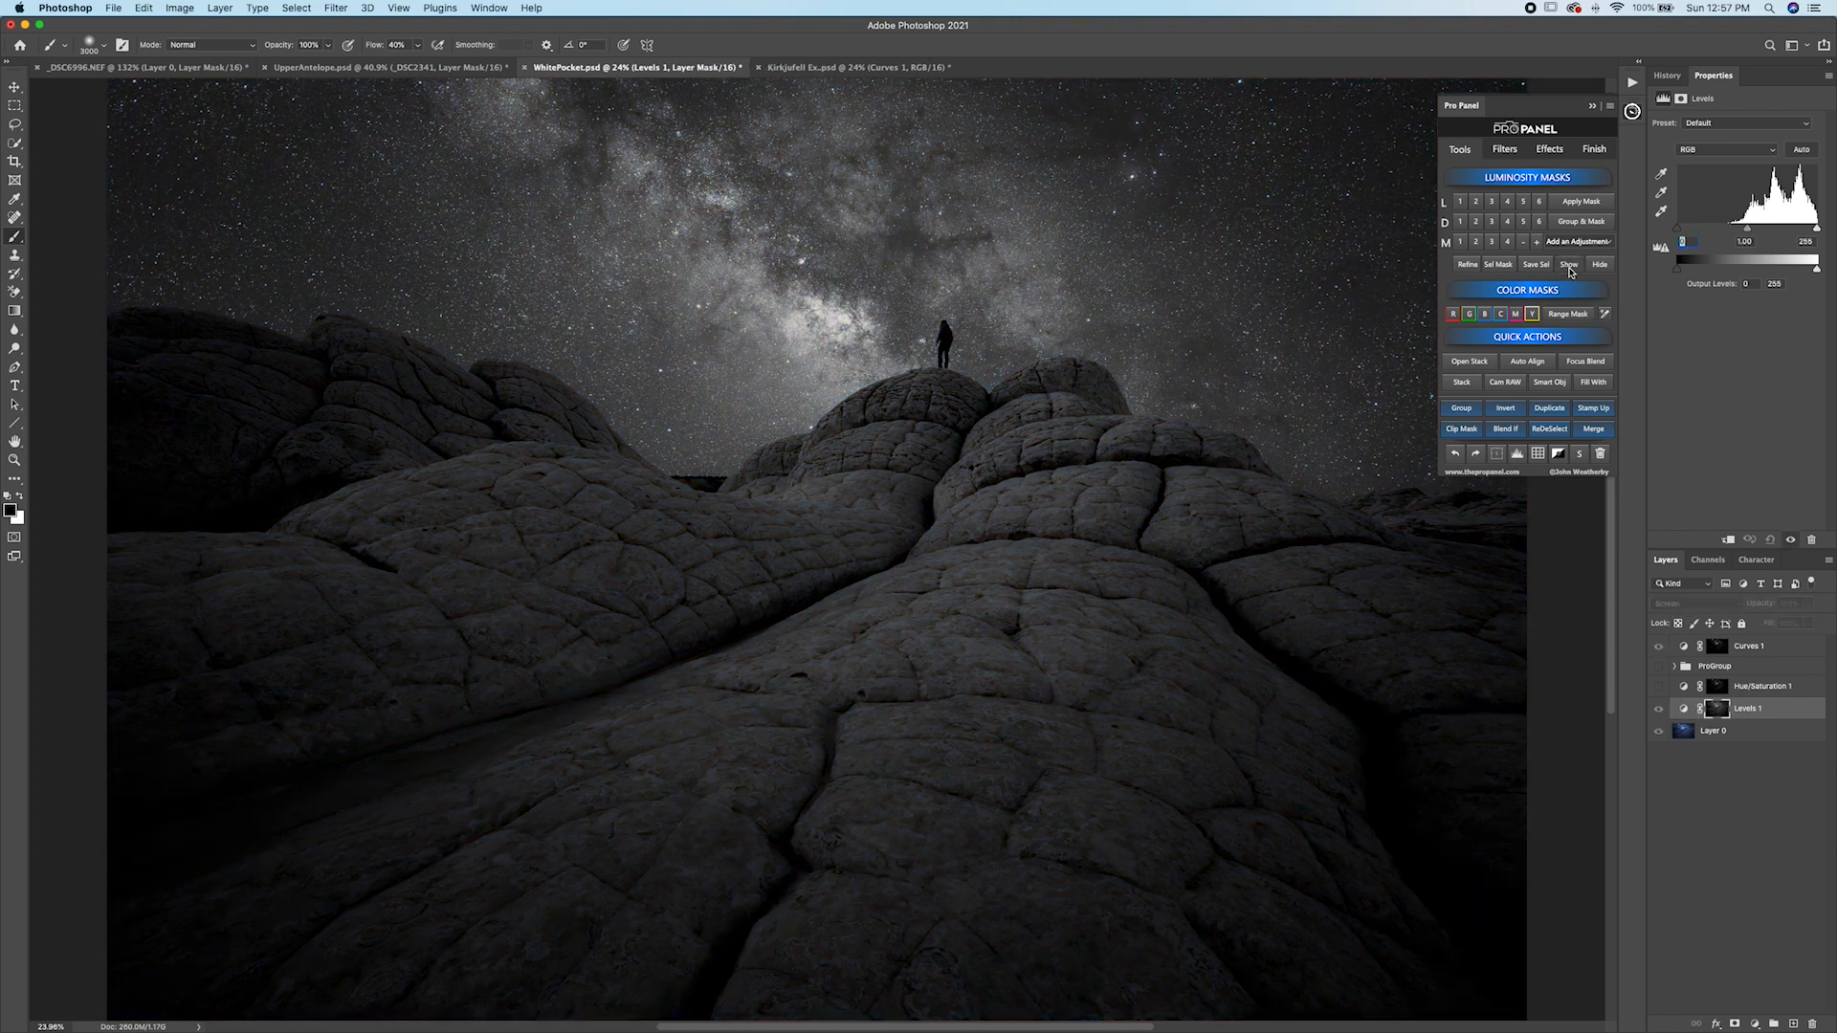
left_click(1600, 267)
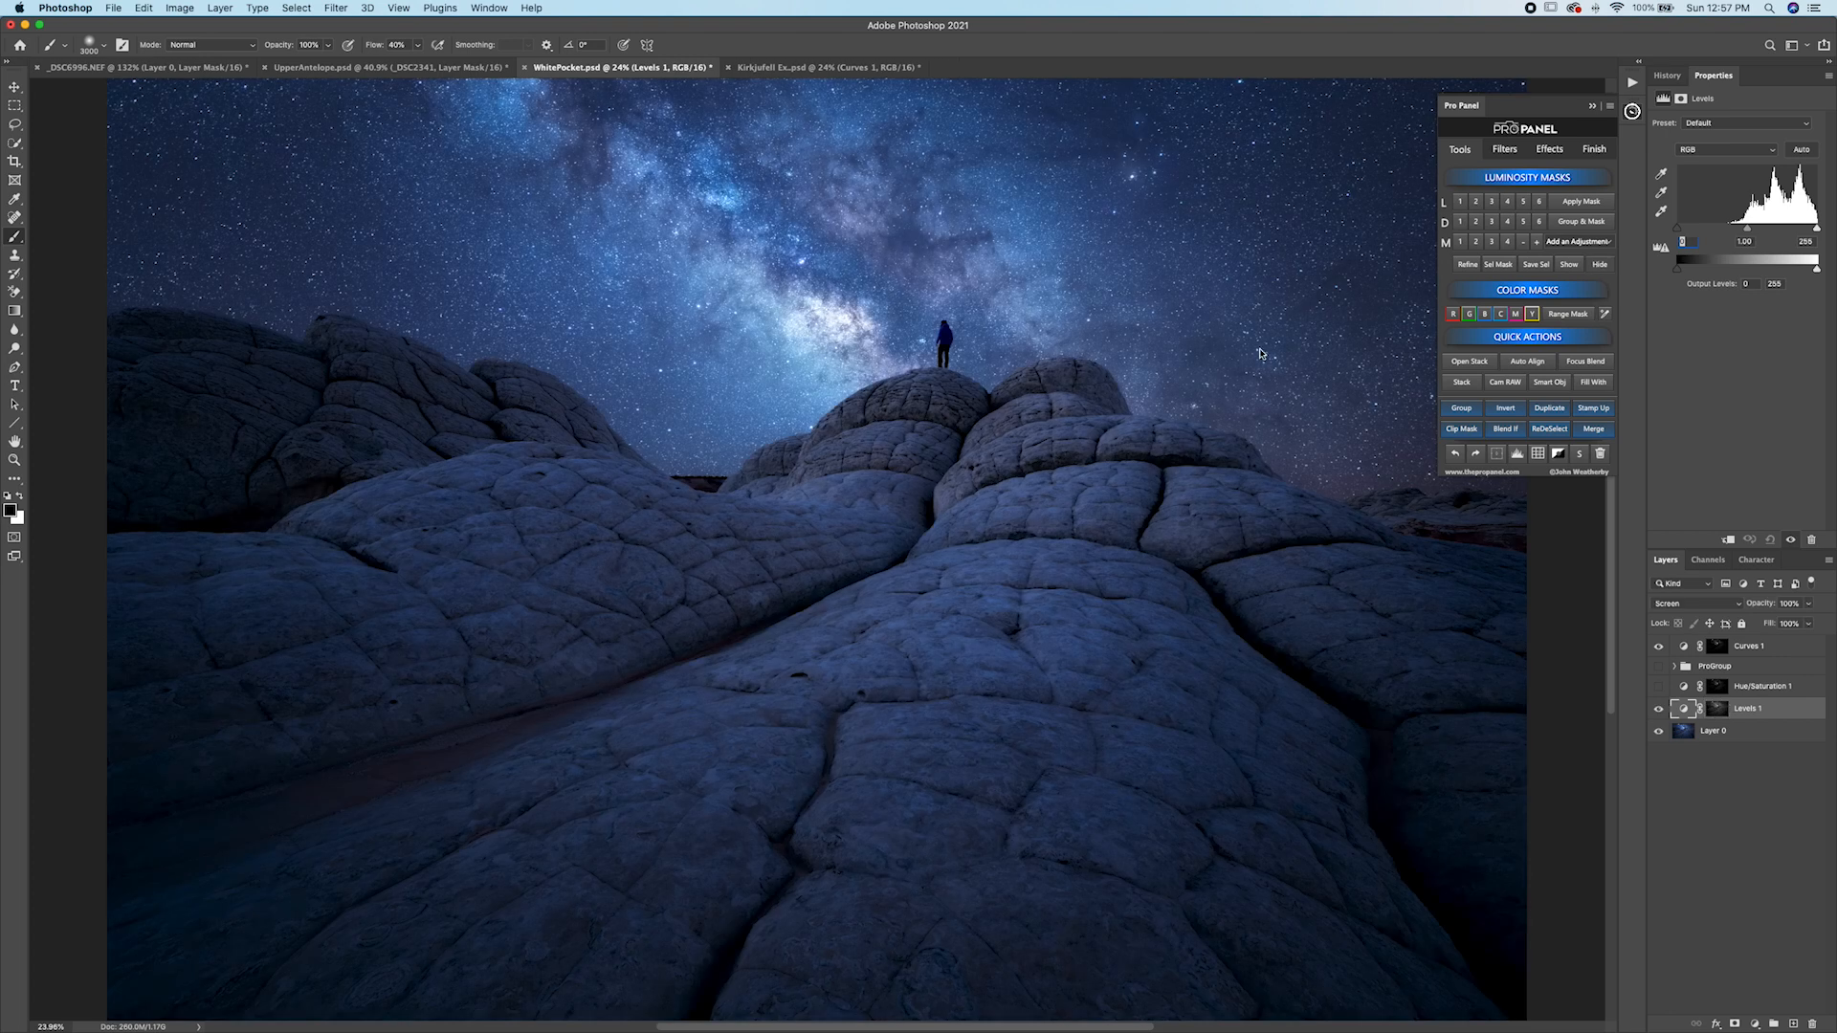
left_click(1660, 711)
left_click(1659, 711)
On Layer 0, select the sky above the rock horizon with the Quick Selection tool.
left_click(1685, 735)
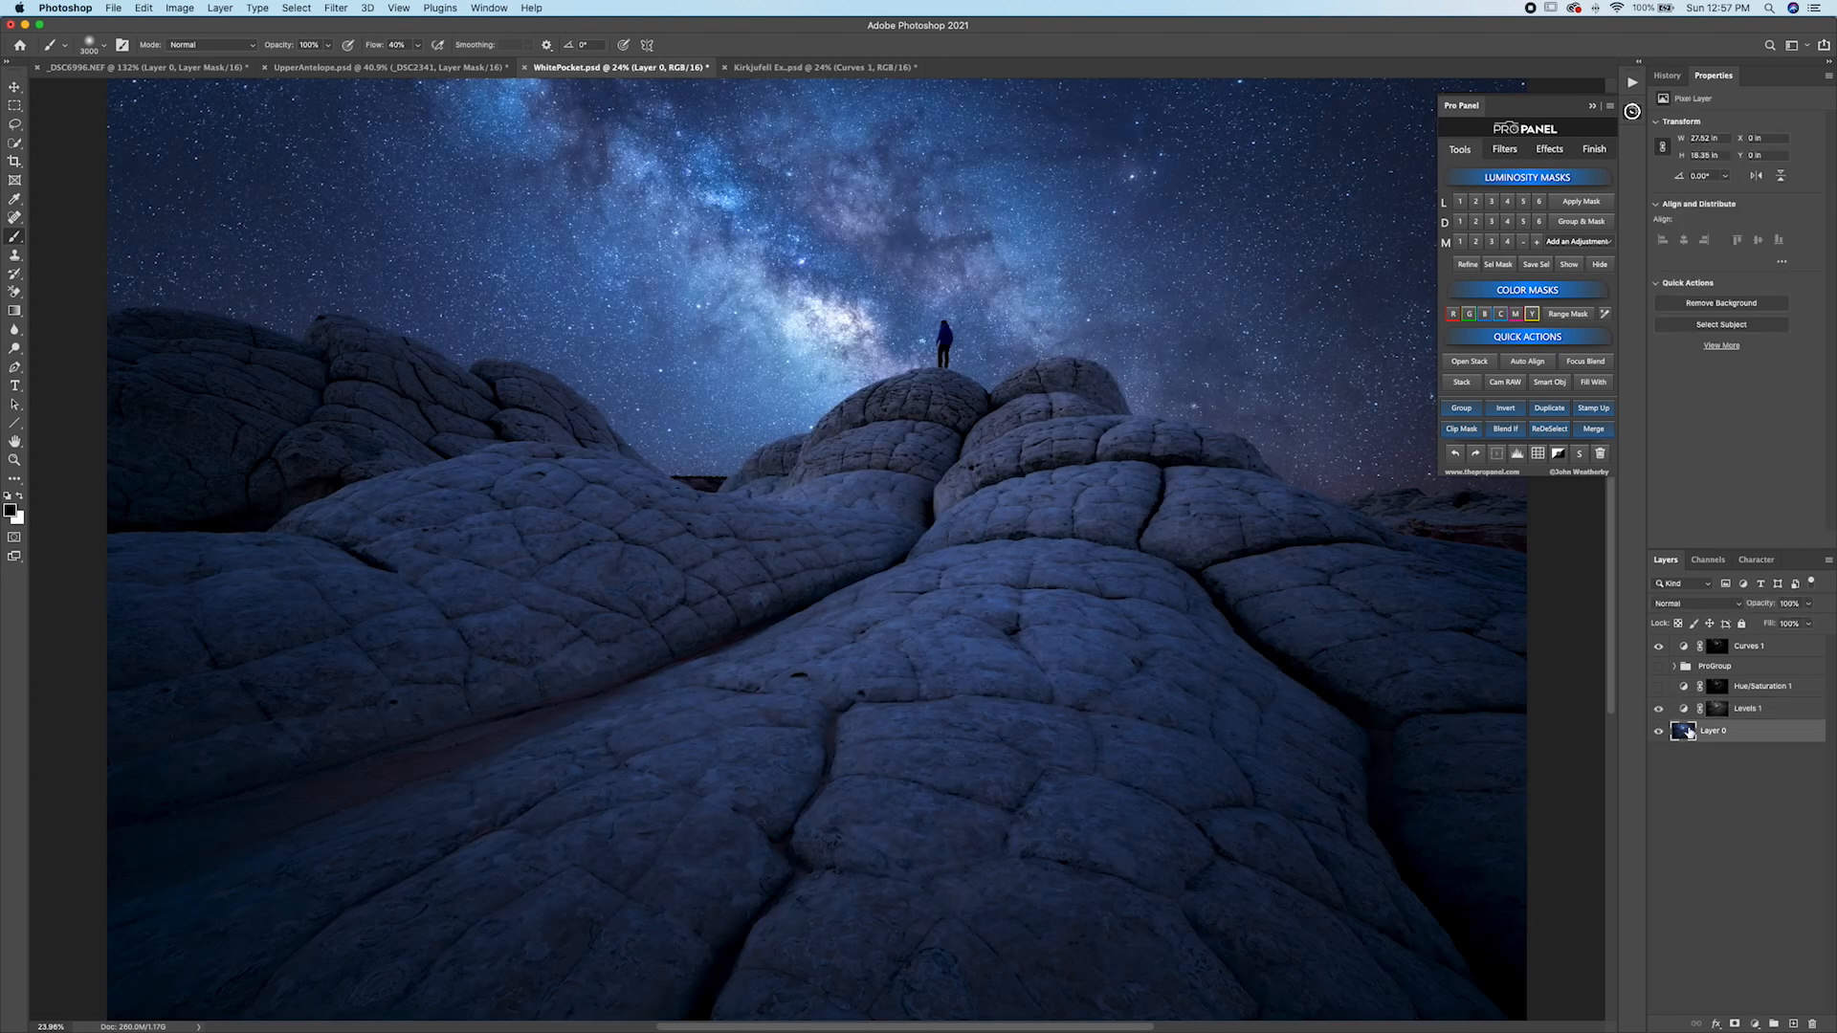
left_click(15, 142)
left_click_drag(852, 315, 1100, 287)
mouse_move(733, 378)
left_mouse_down()
mouse_move(682, 384)
mouse_move(571, 265)
mouse_move(470, 204)
mouse_move(194, 92)
left_mouse_up()
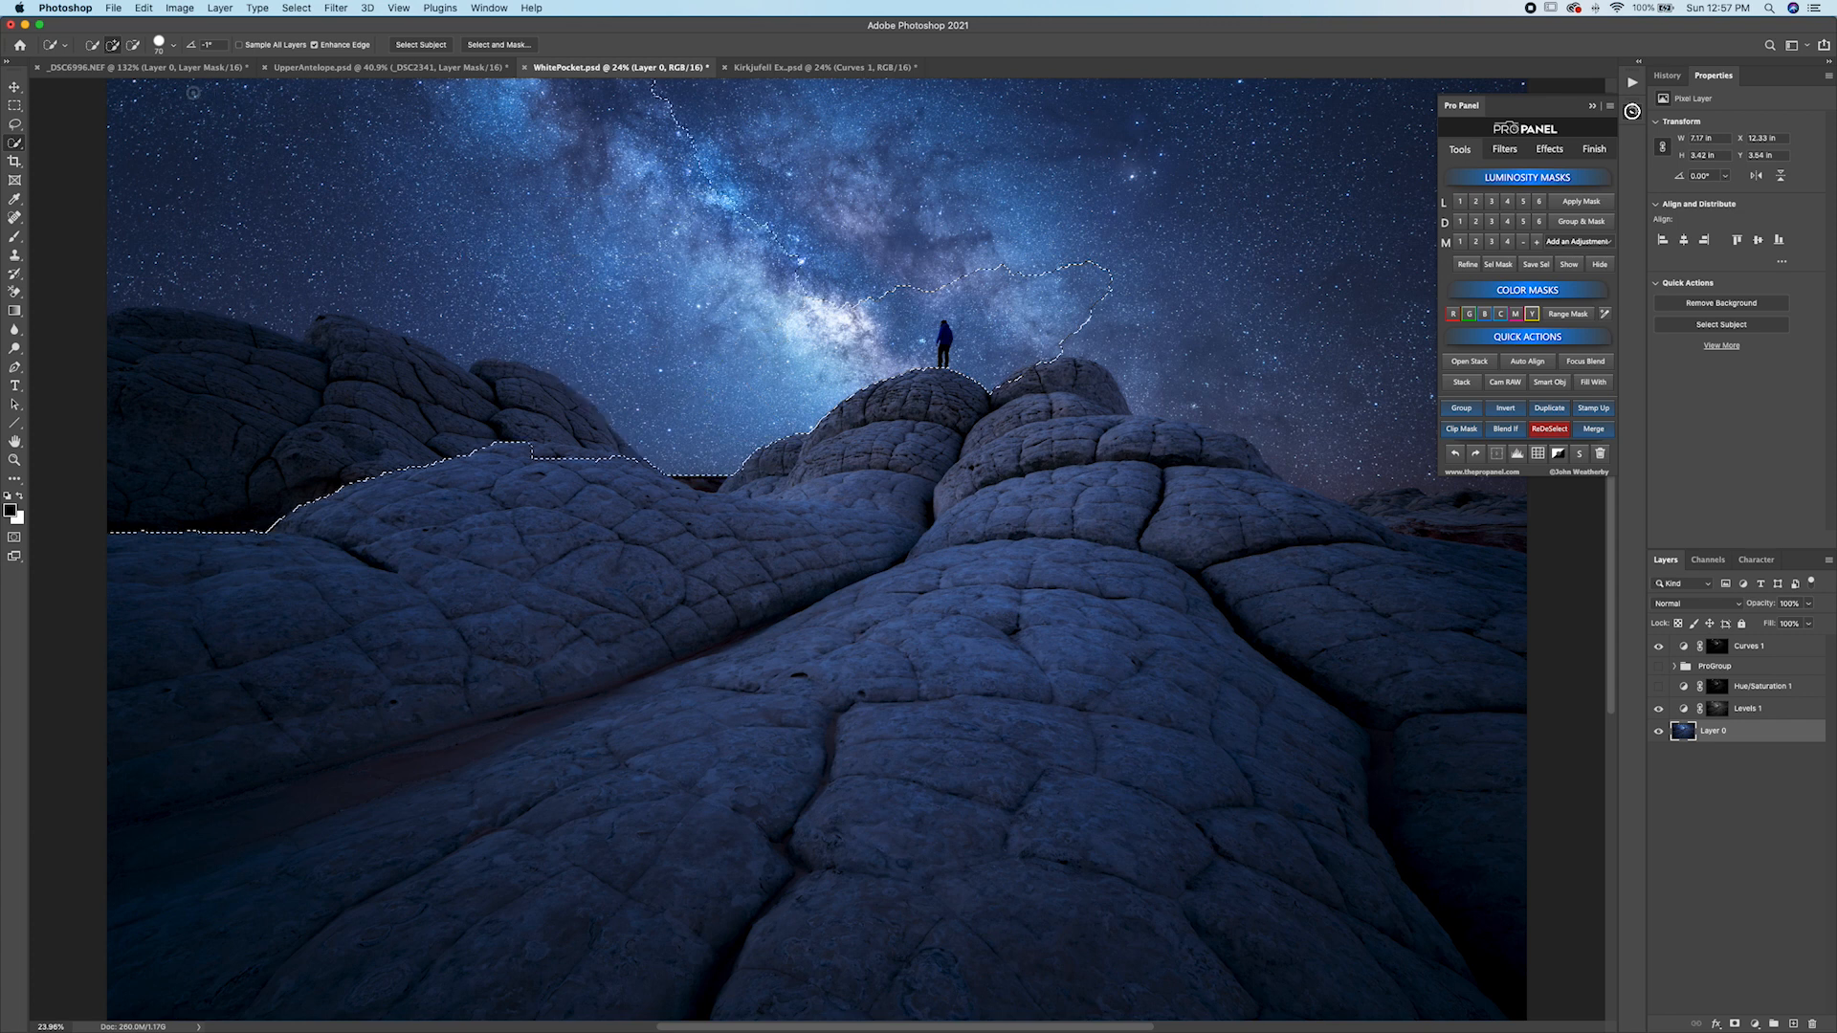
scroll(1217, 580, "right", 1)
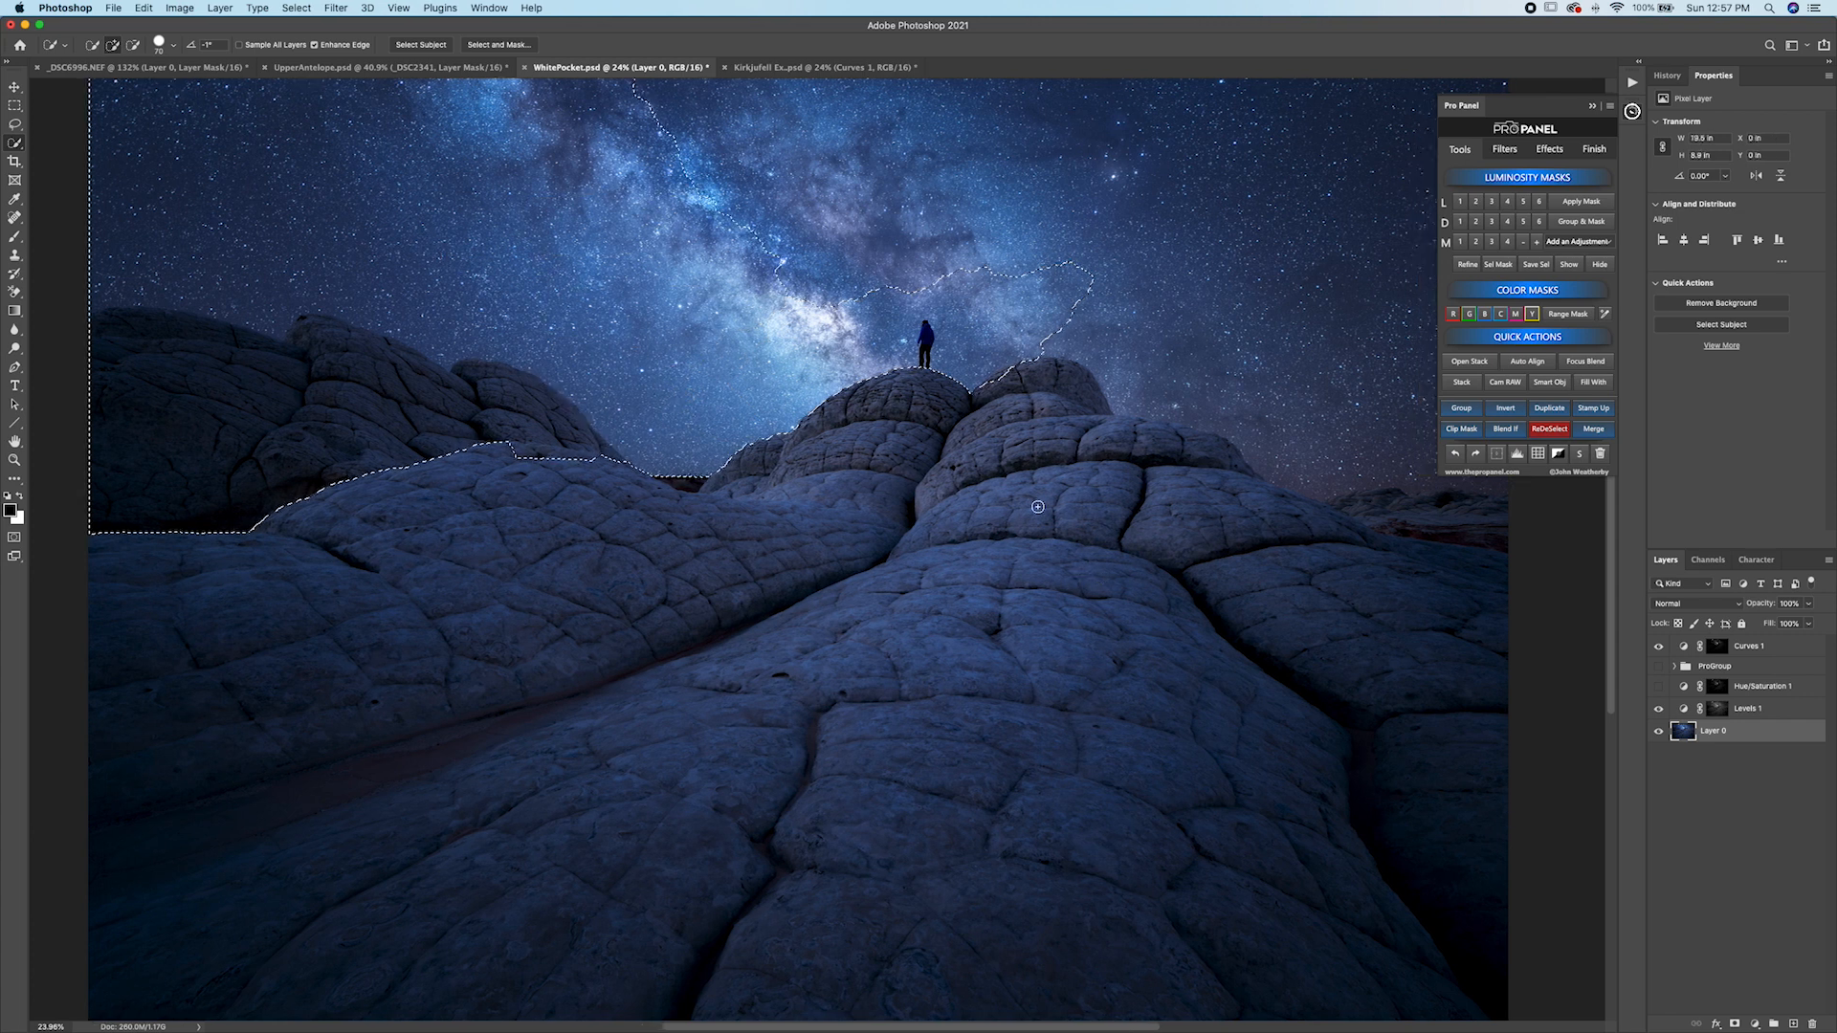
mouse_move(1048, 343)
left_mouse_down()
mouse_move(1250, 370)
mouse_move(1258, 528)
mouse_move(1166, 524)
mouse_move(1132, 465)
left_mouse_up()
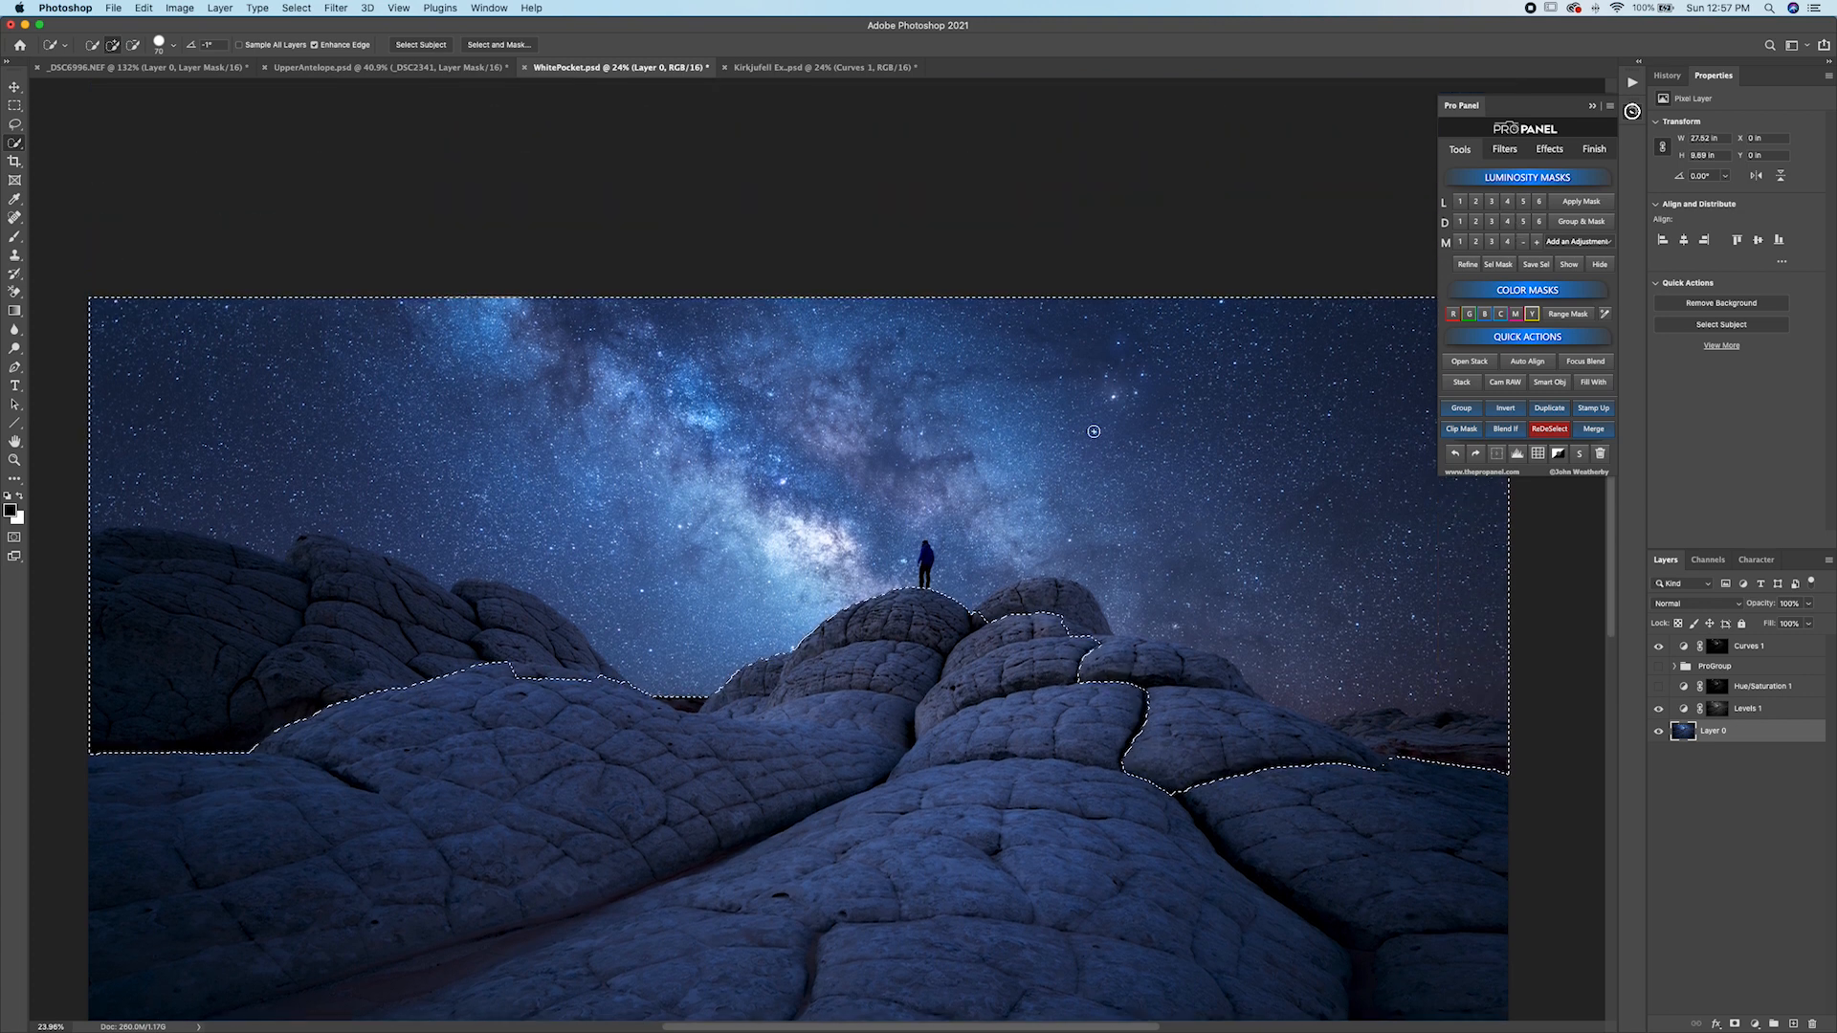
Paint black over the selected sky in the Levels 1 mask with a smaller brush, deselect, and toggle the layer to compare.
left_click(1723, 714, "alt")
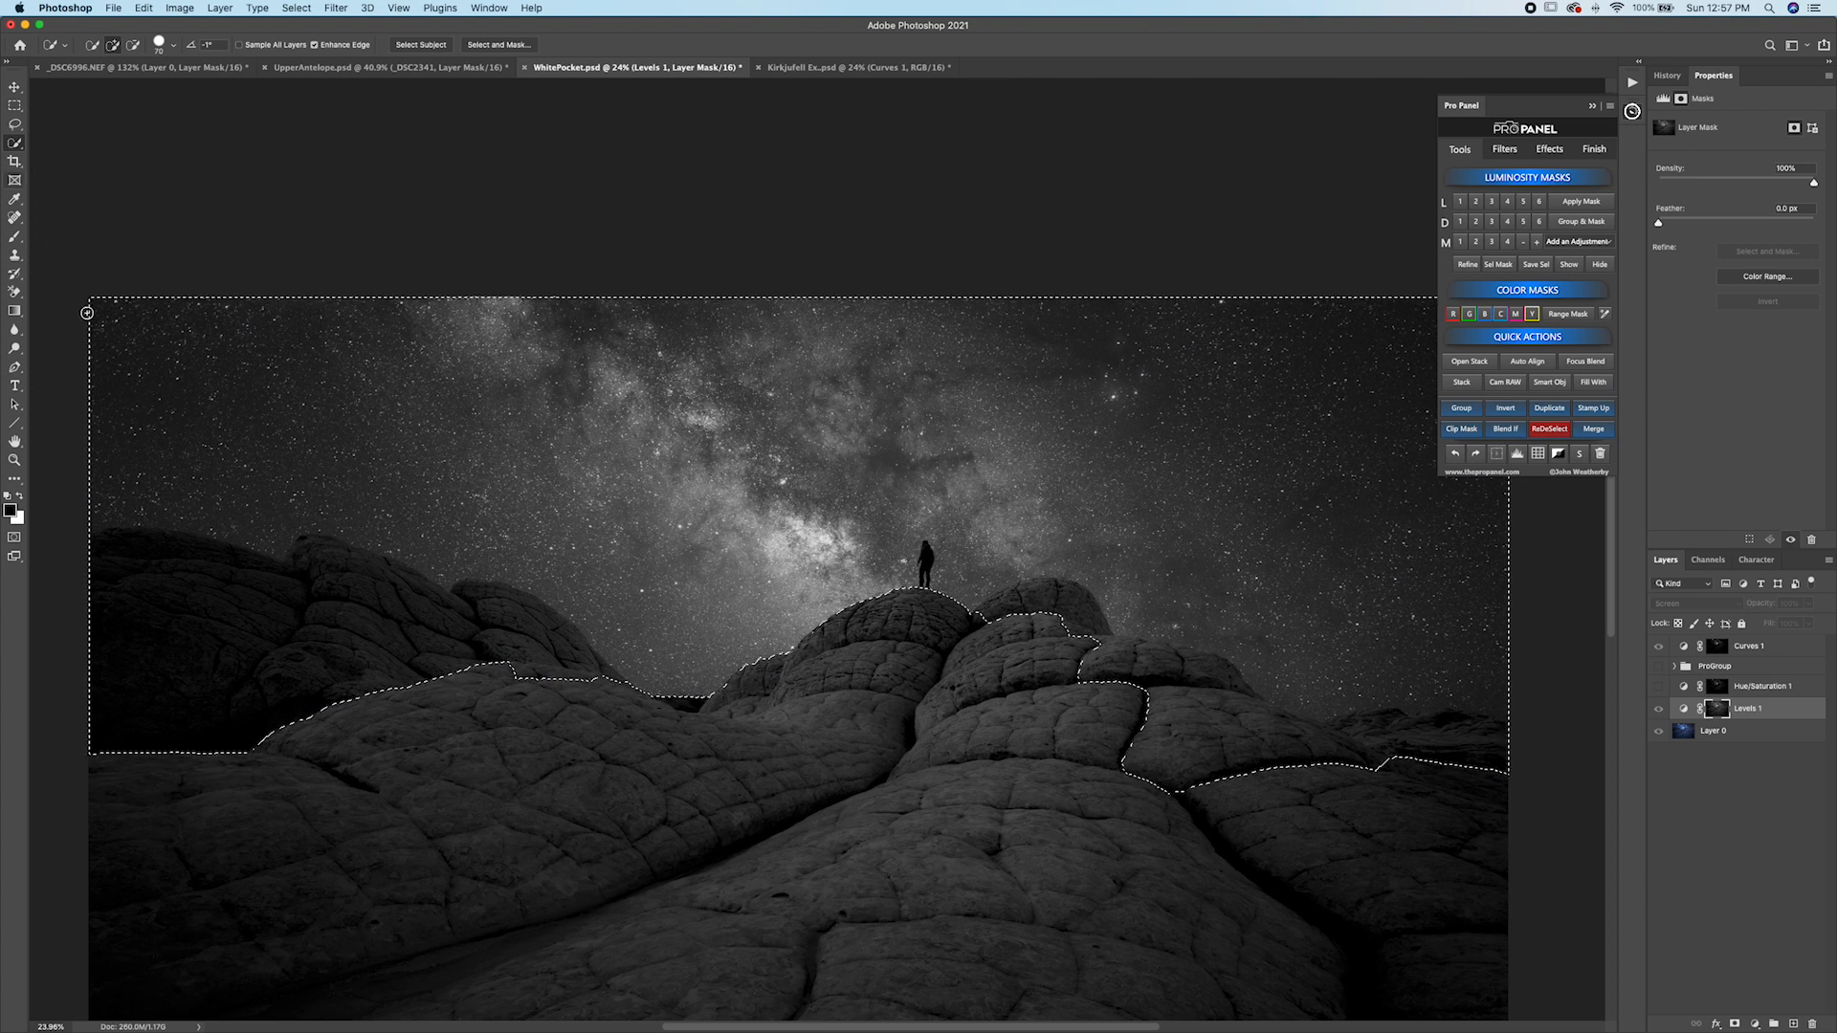
key("b")
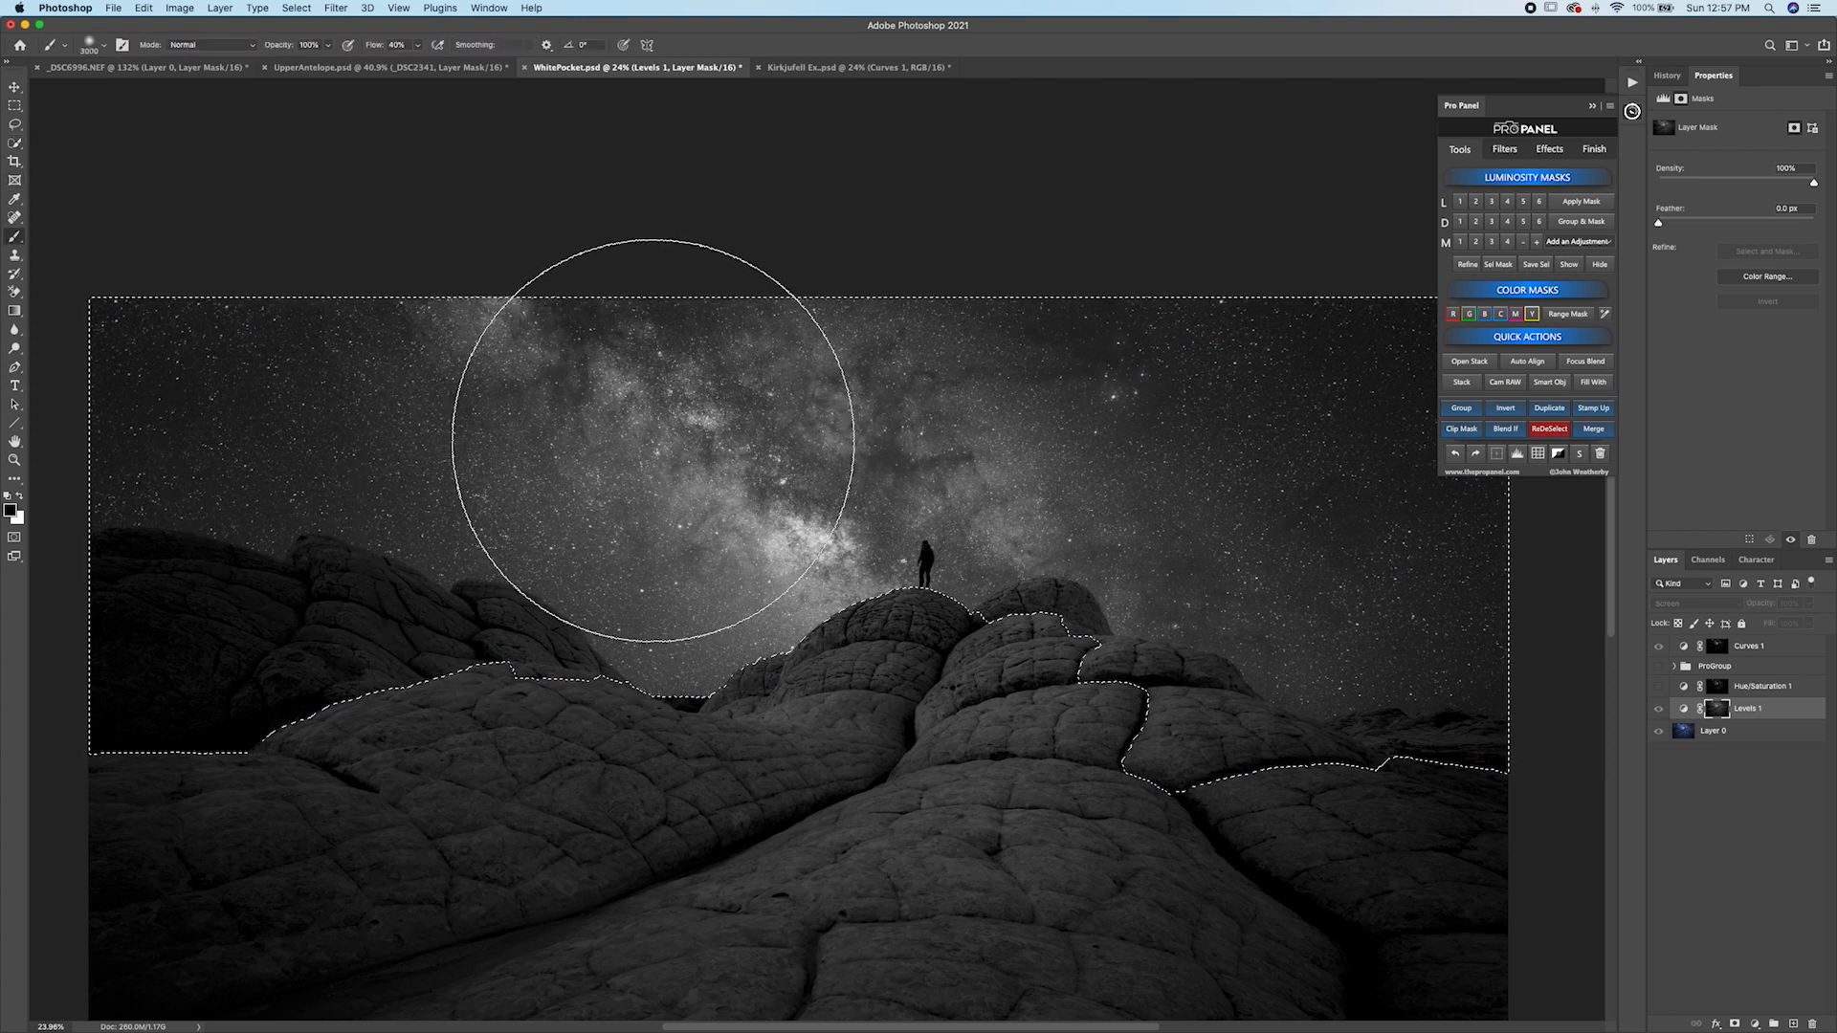
key("bracketleft")
key("bracketleft")
key("bracketleft")
key("bracketleft")
key("bracketleft")
key("bracketleft")
key("bracketleft")
mouse_move(943, 430)
left_mouse_down()
mouse_move(922, 513)
mouse_move(959, 468)
mouse_move(707, 376)
mouse_move(782, 430)
mouse_move(763, 491)
mouse_move(500, 367)
mouse_move(417, 372)
mouse_move(508, 431)
mouse_move(1099, 402)
mouse_move(1369, 434)
mouse_move(1426, 501)
left_mouse_up()
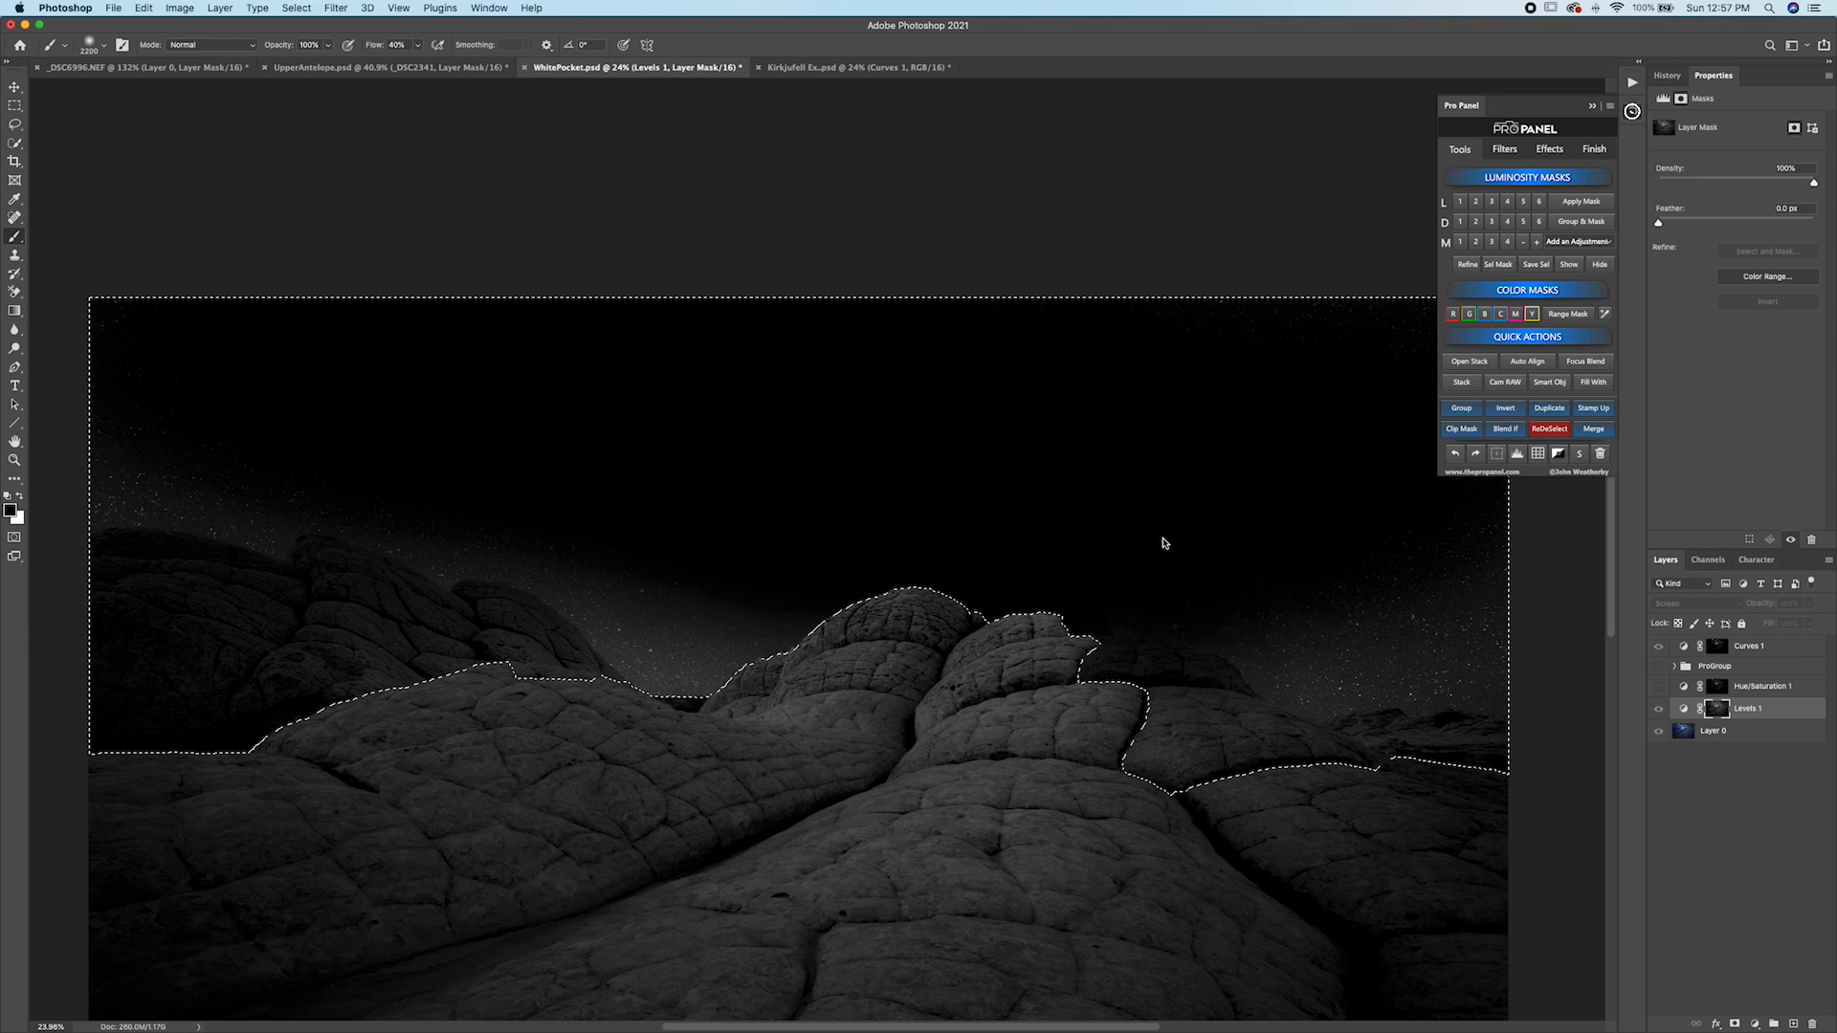
left_click(1543, 429)
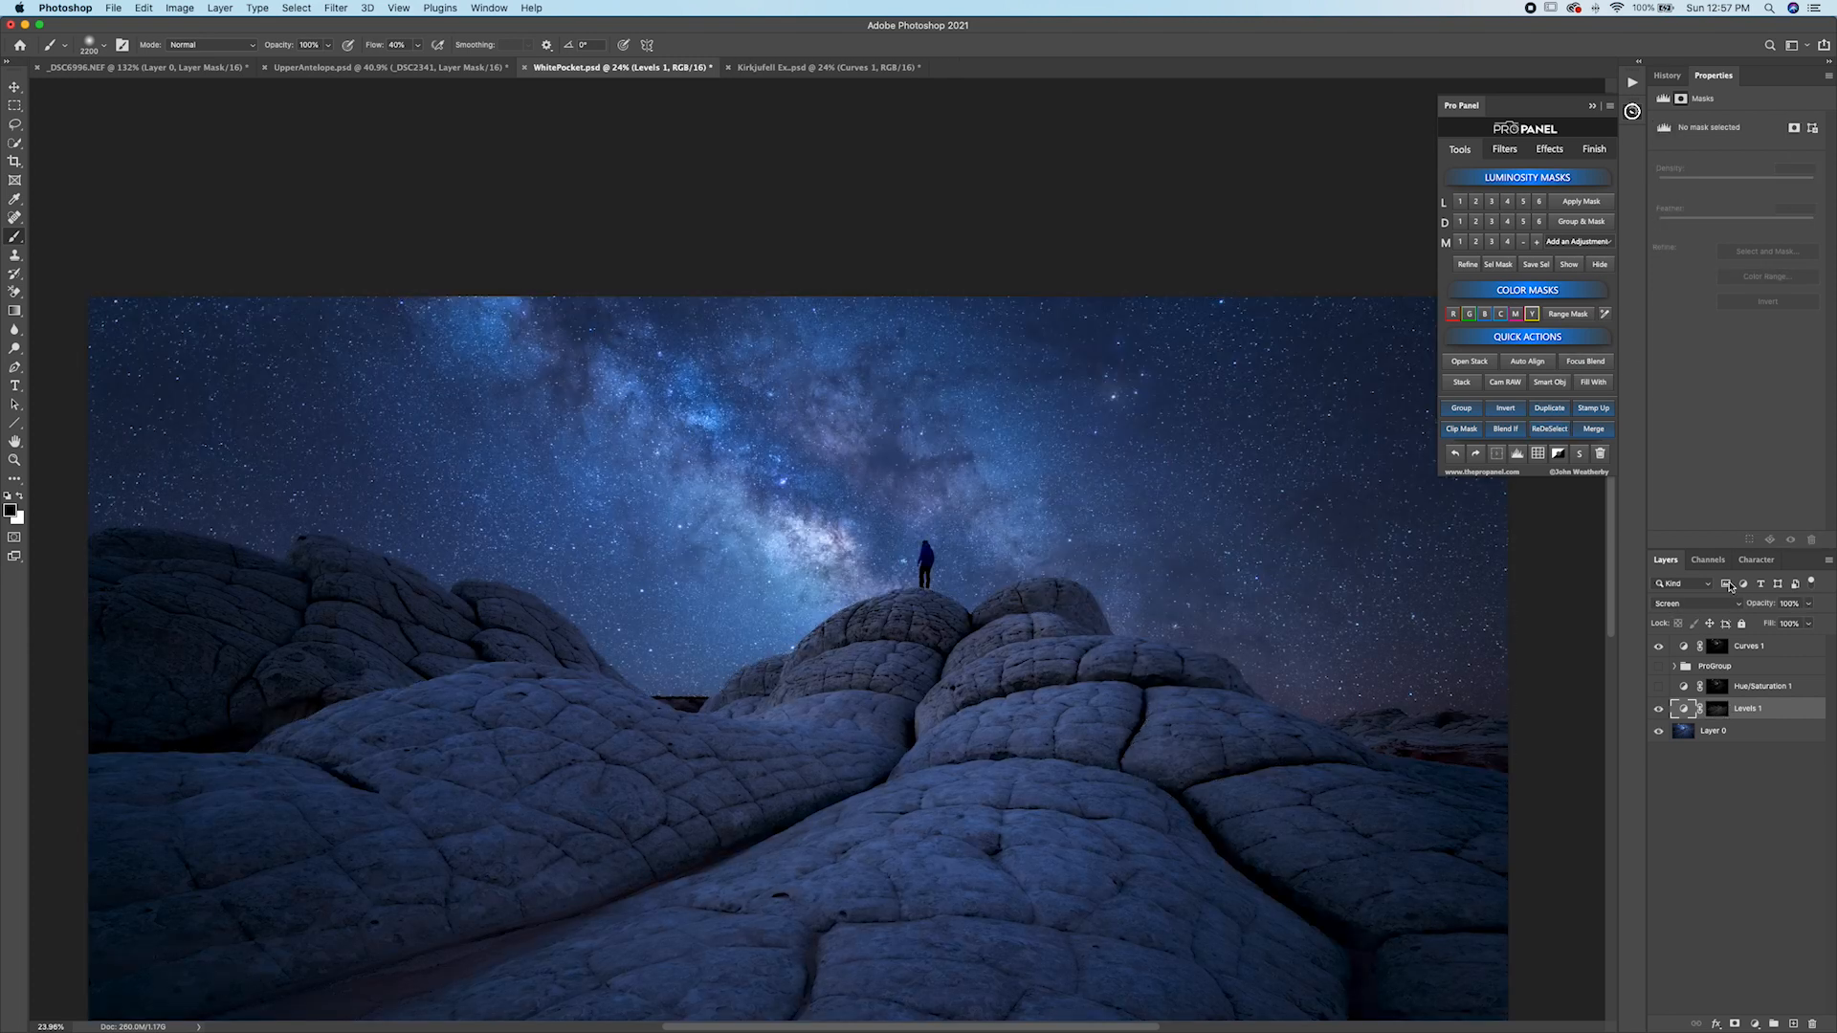
left_click(1659, 709)
left_click(1659, 709)
scroll(1263, 763, "down", 5)
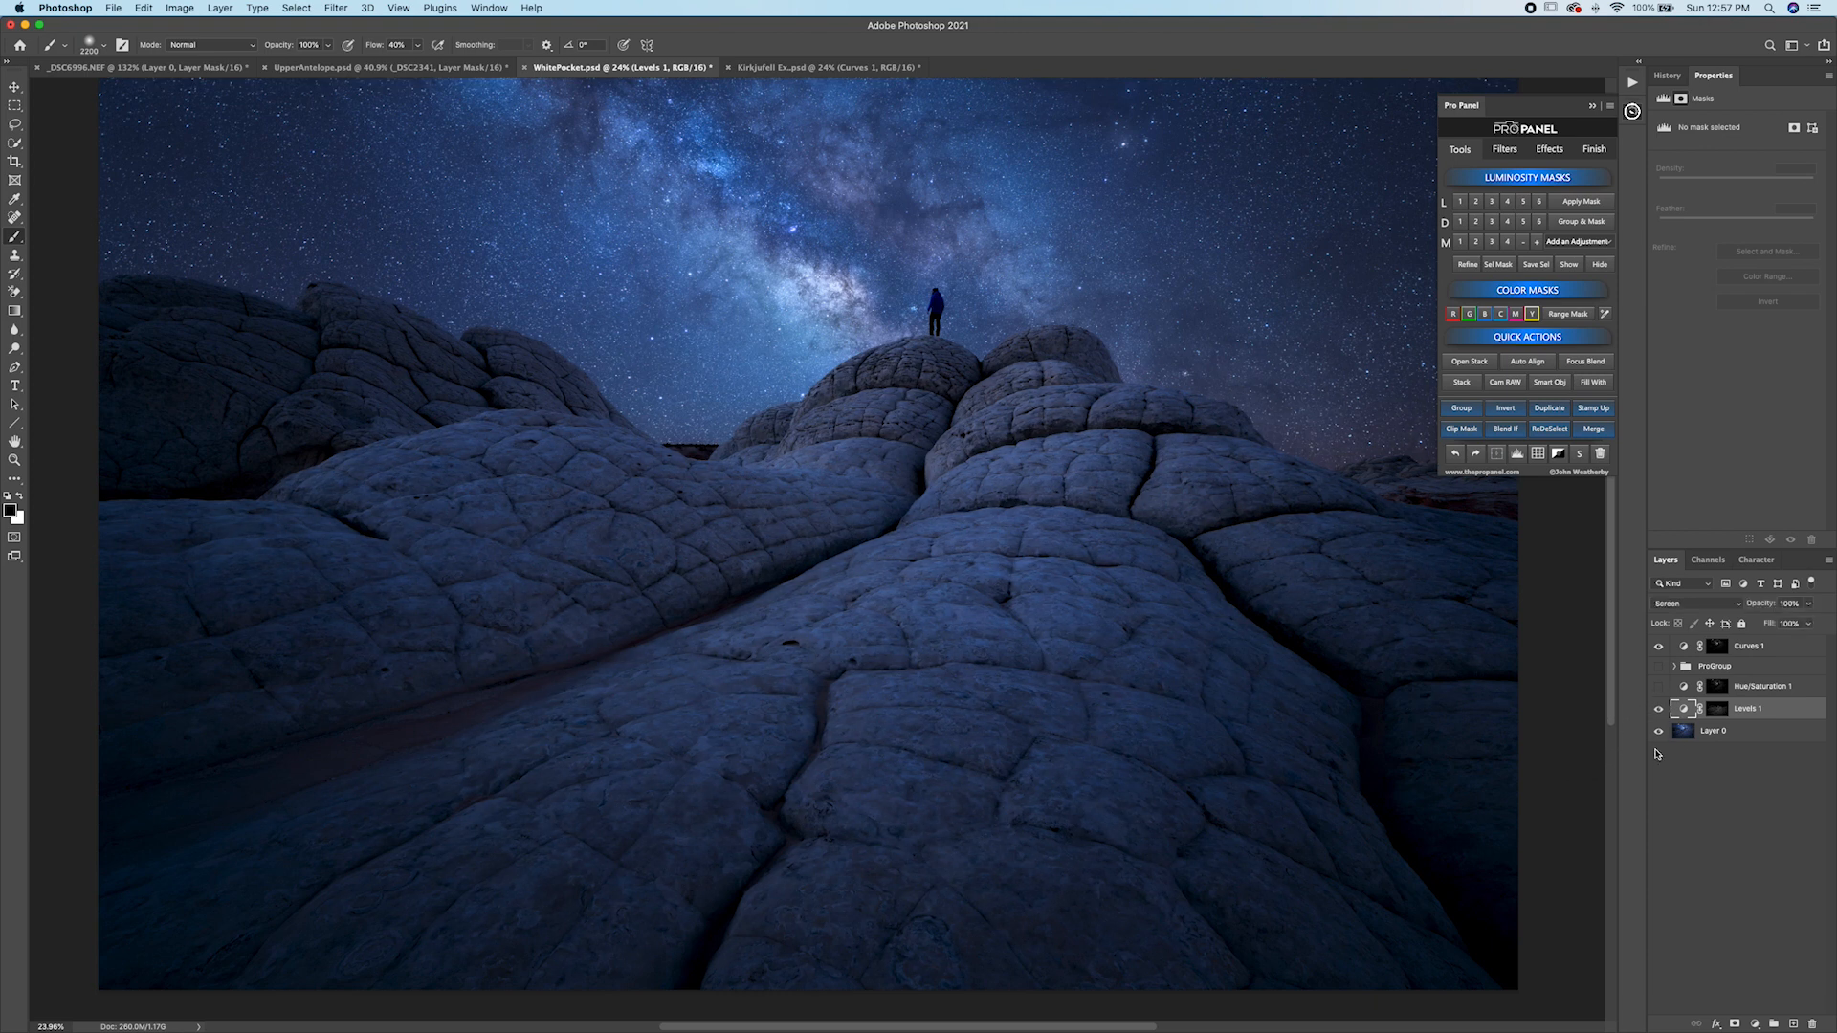
On Layer 0, load a Darks 5 mask and add a Levels layer set to Multiply.
left_click(1699, 733)
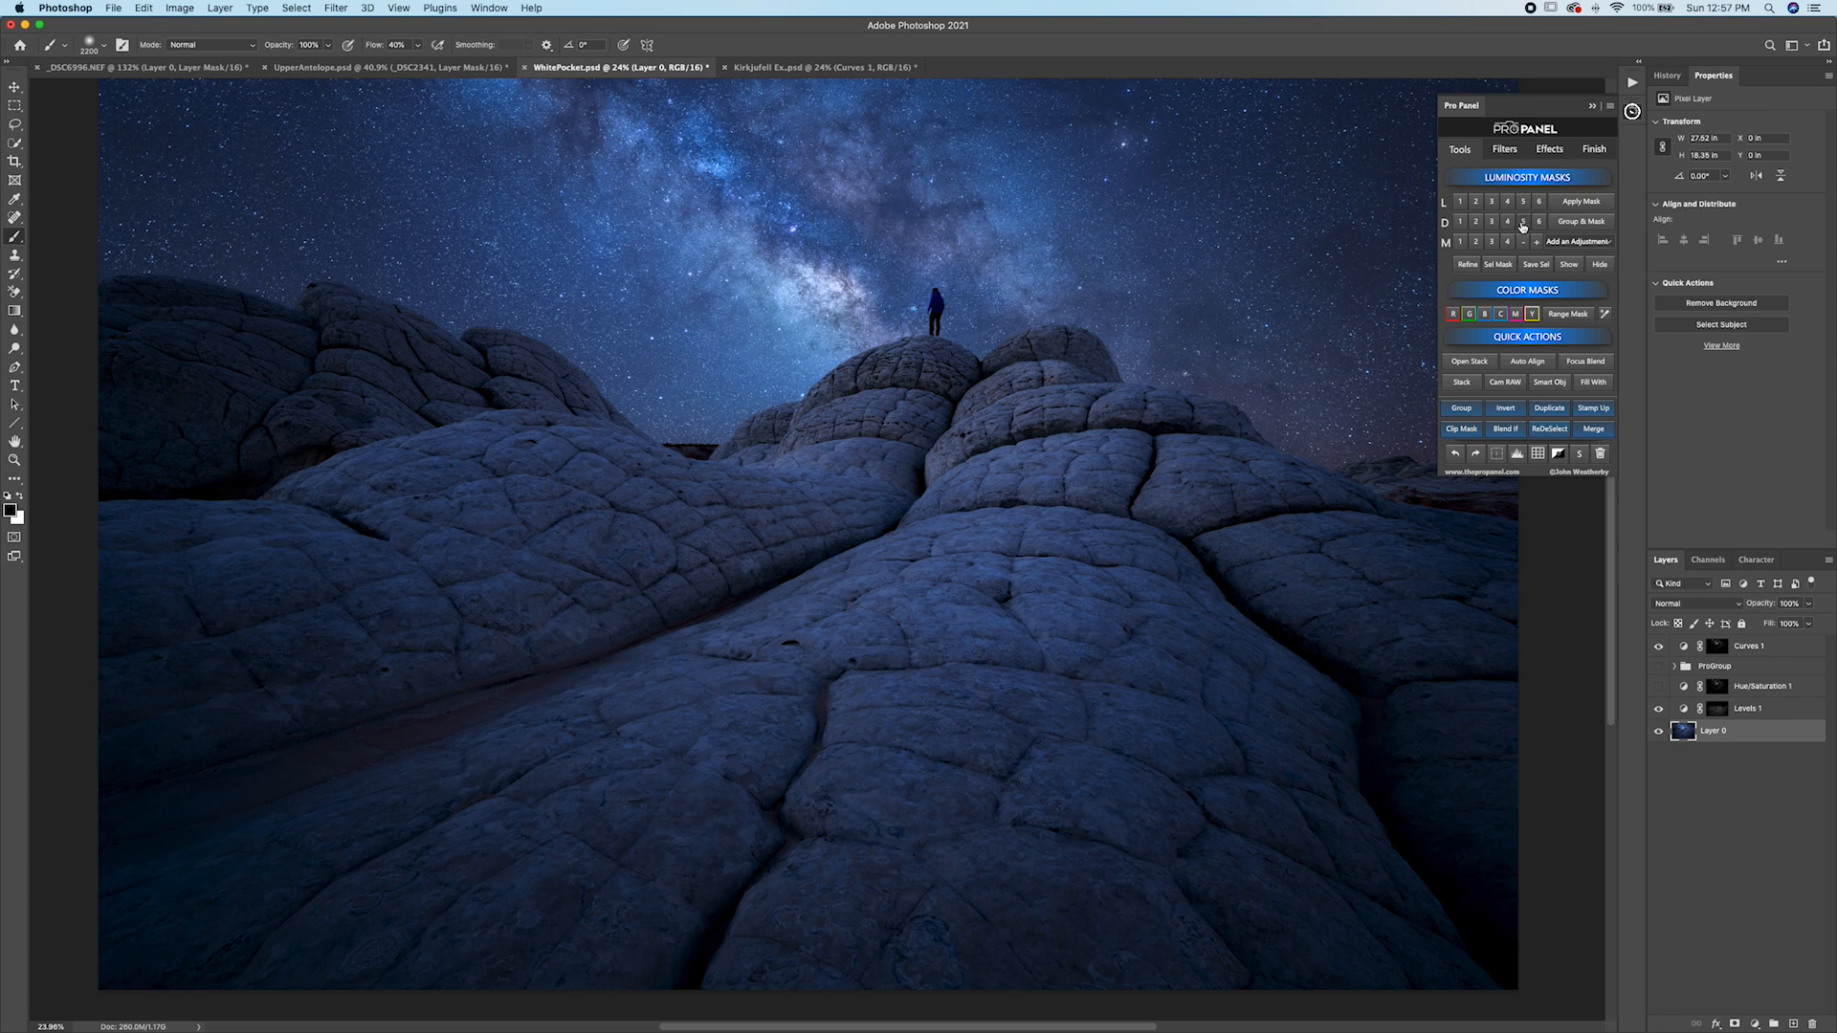
left_click(1523, 222)
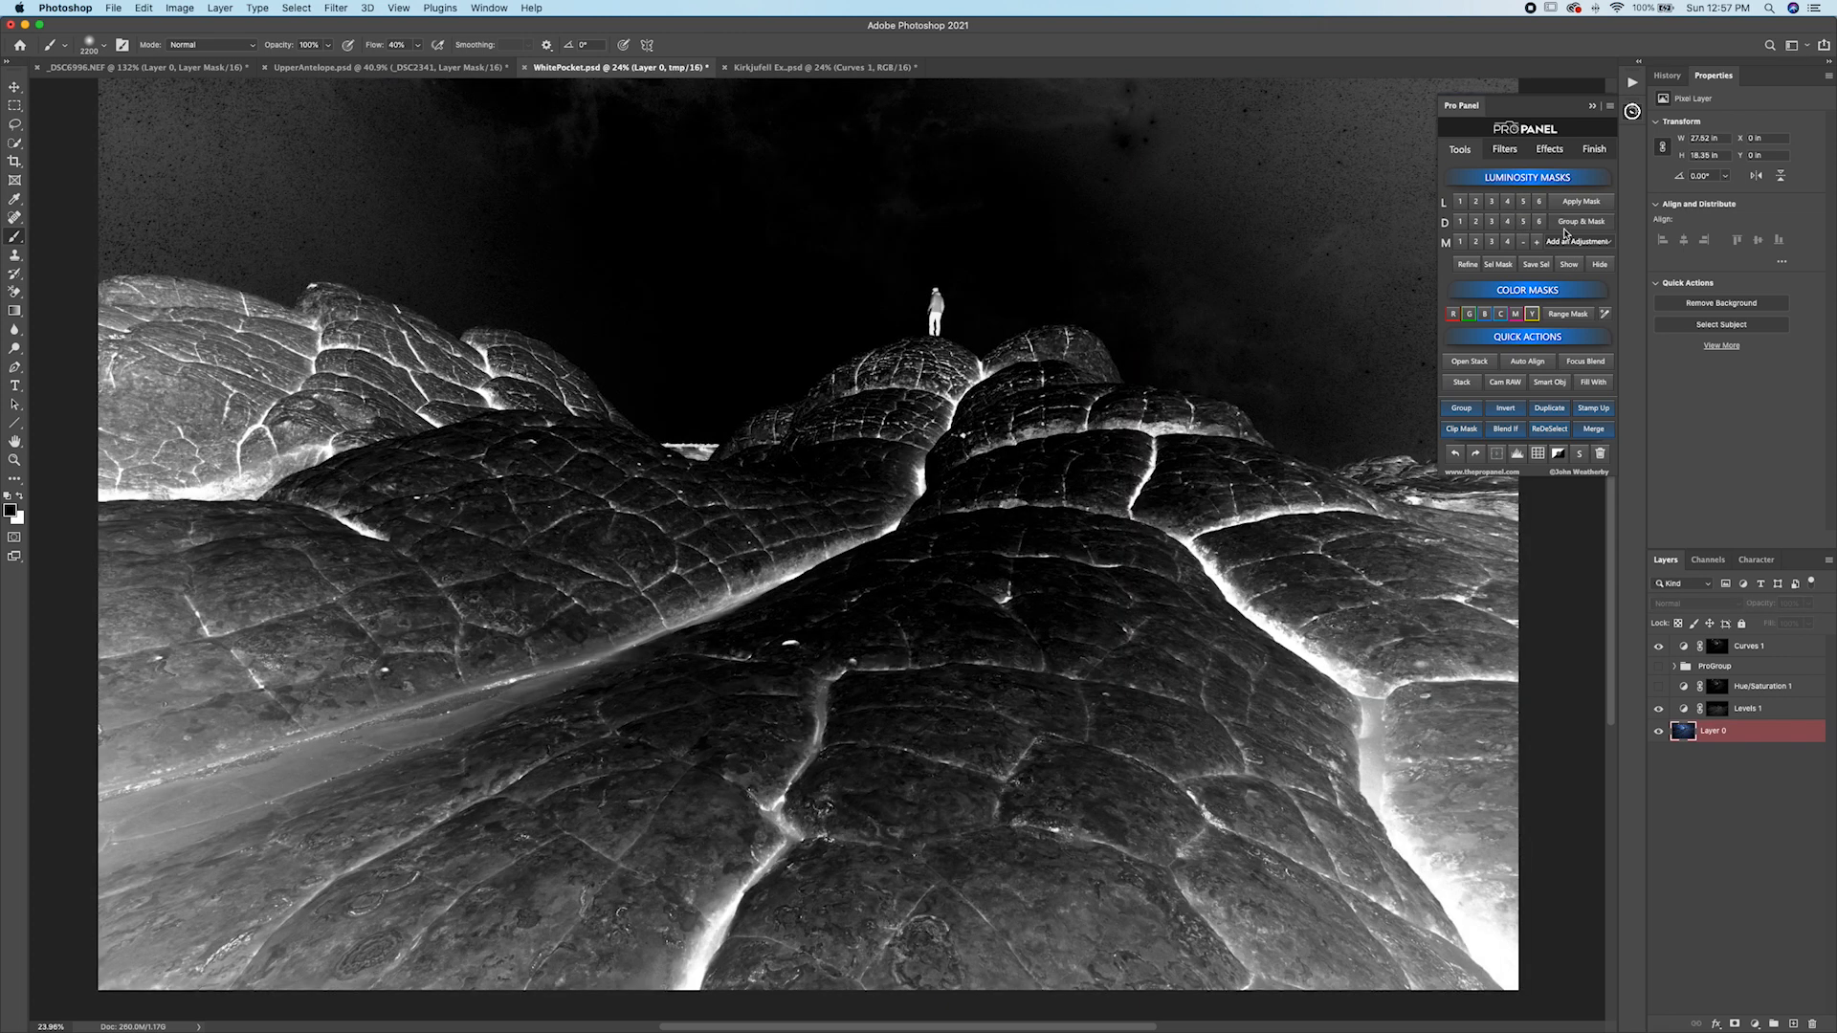
left_click(1571, 243)
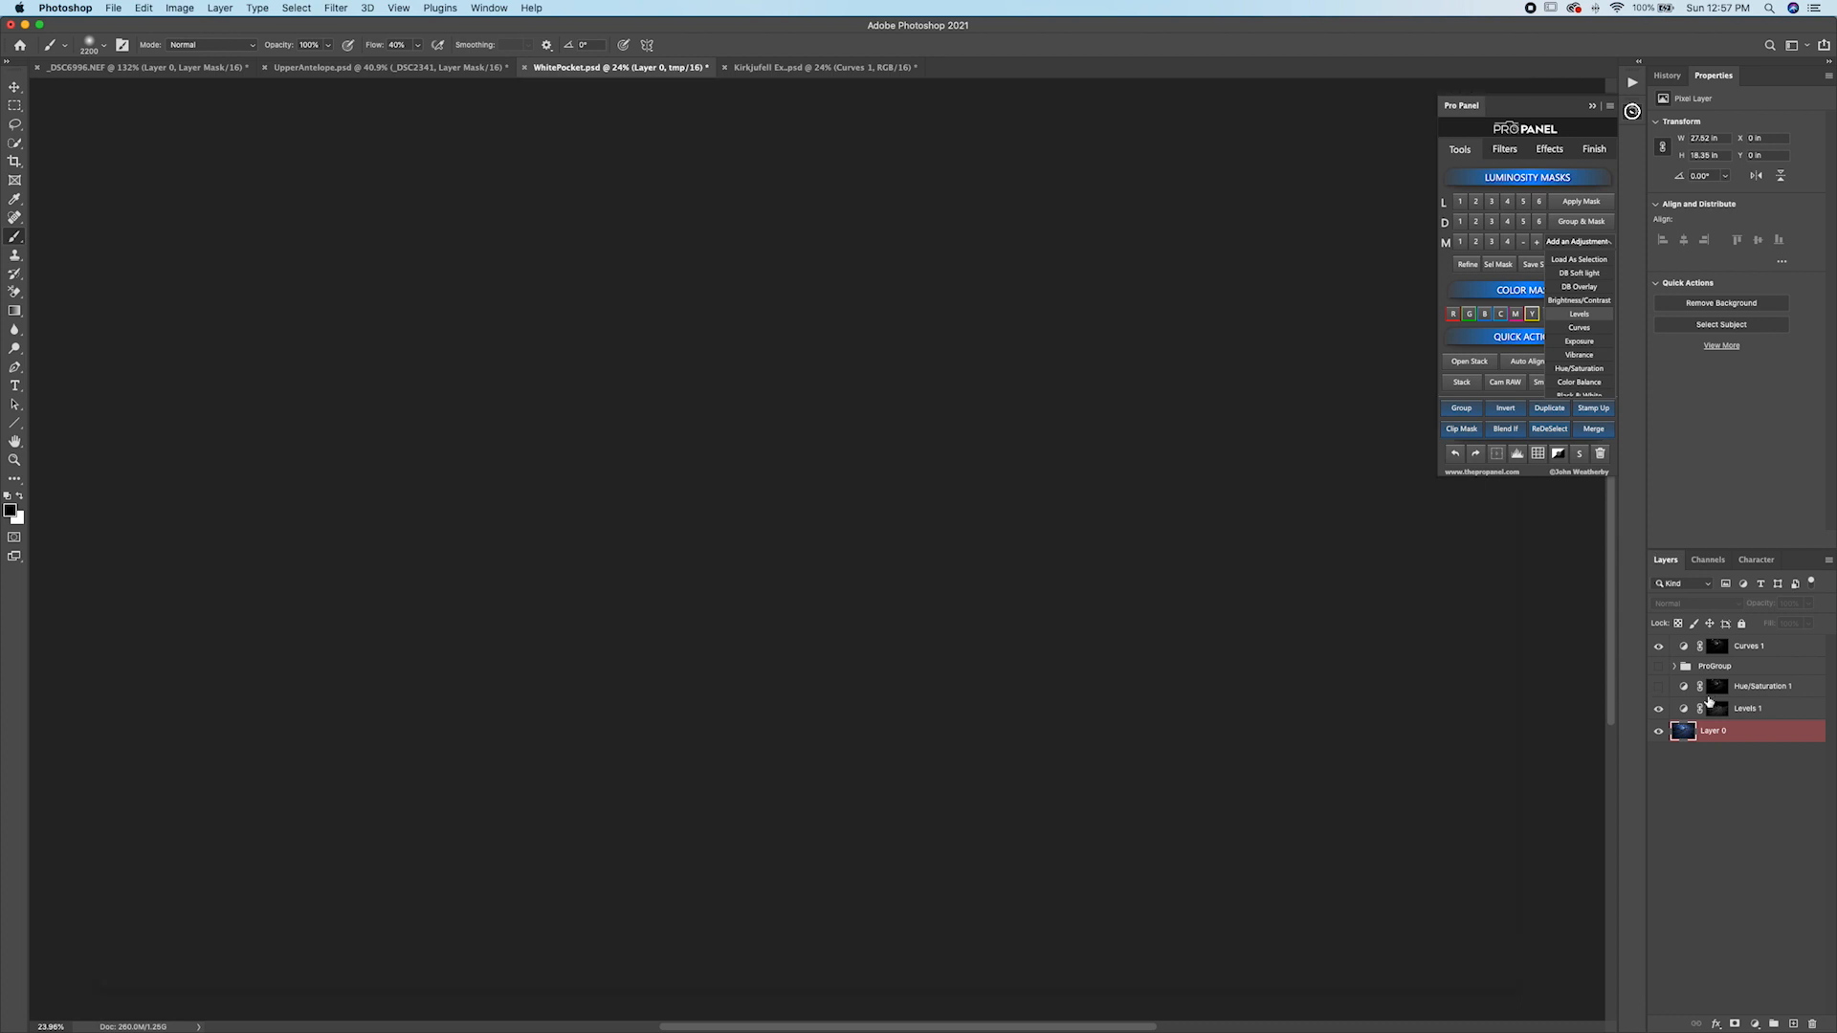
left_click(1689, 603)
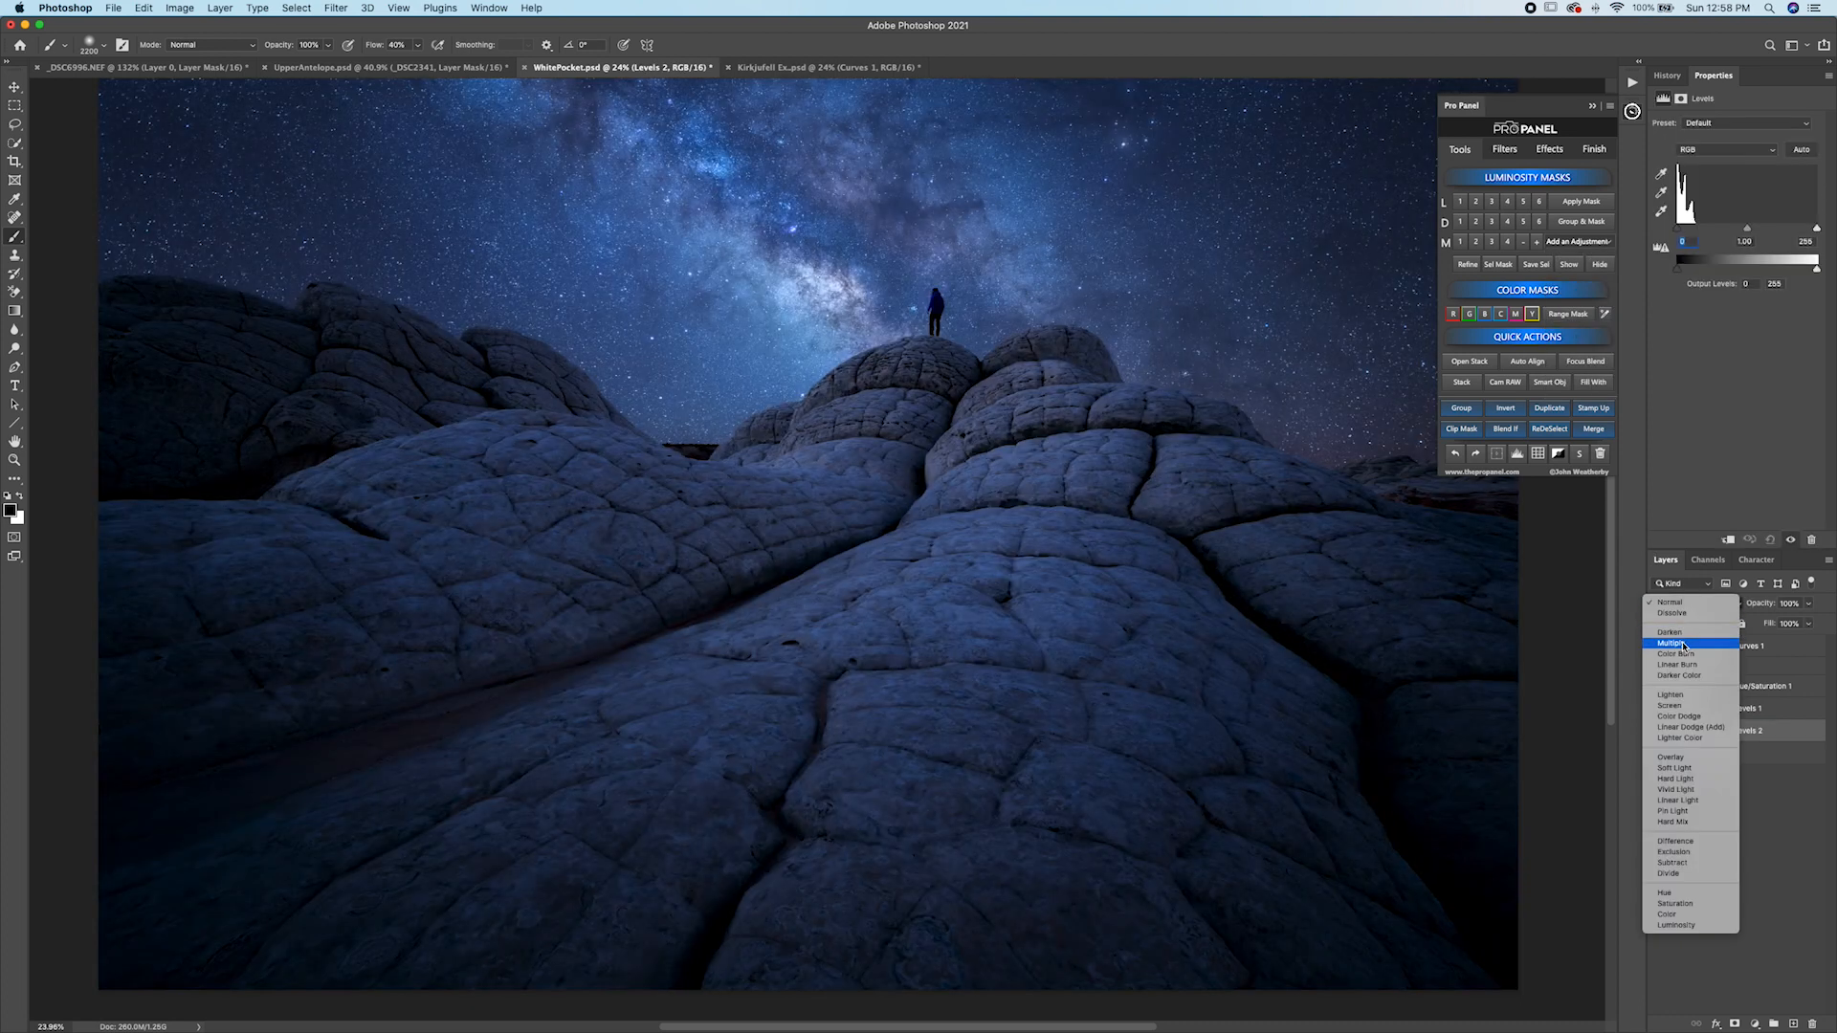
left_click(1684, 647)
Toggle the Levels 2 layer's visibility and preview its mask to compare the effect.
left_click(1658, 732)
left_click(1659, 732)
left_click(1658, 733)
left_click(1658, 733)
left_click(1658, 733)
left_click(1658, 734)
left_click(1719, 733)
left_click(1576, 266)
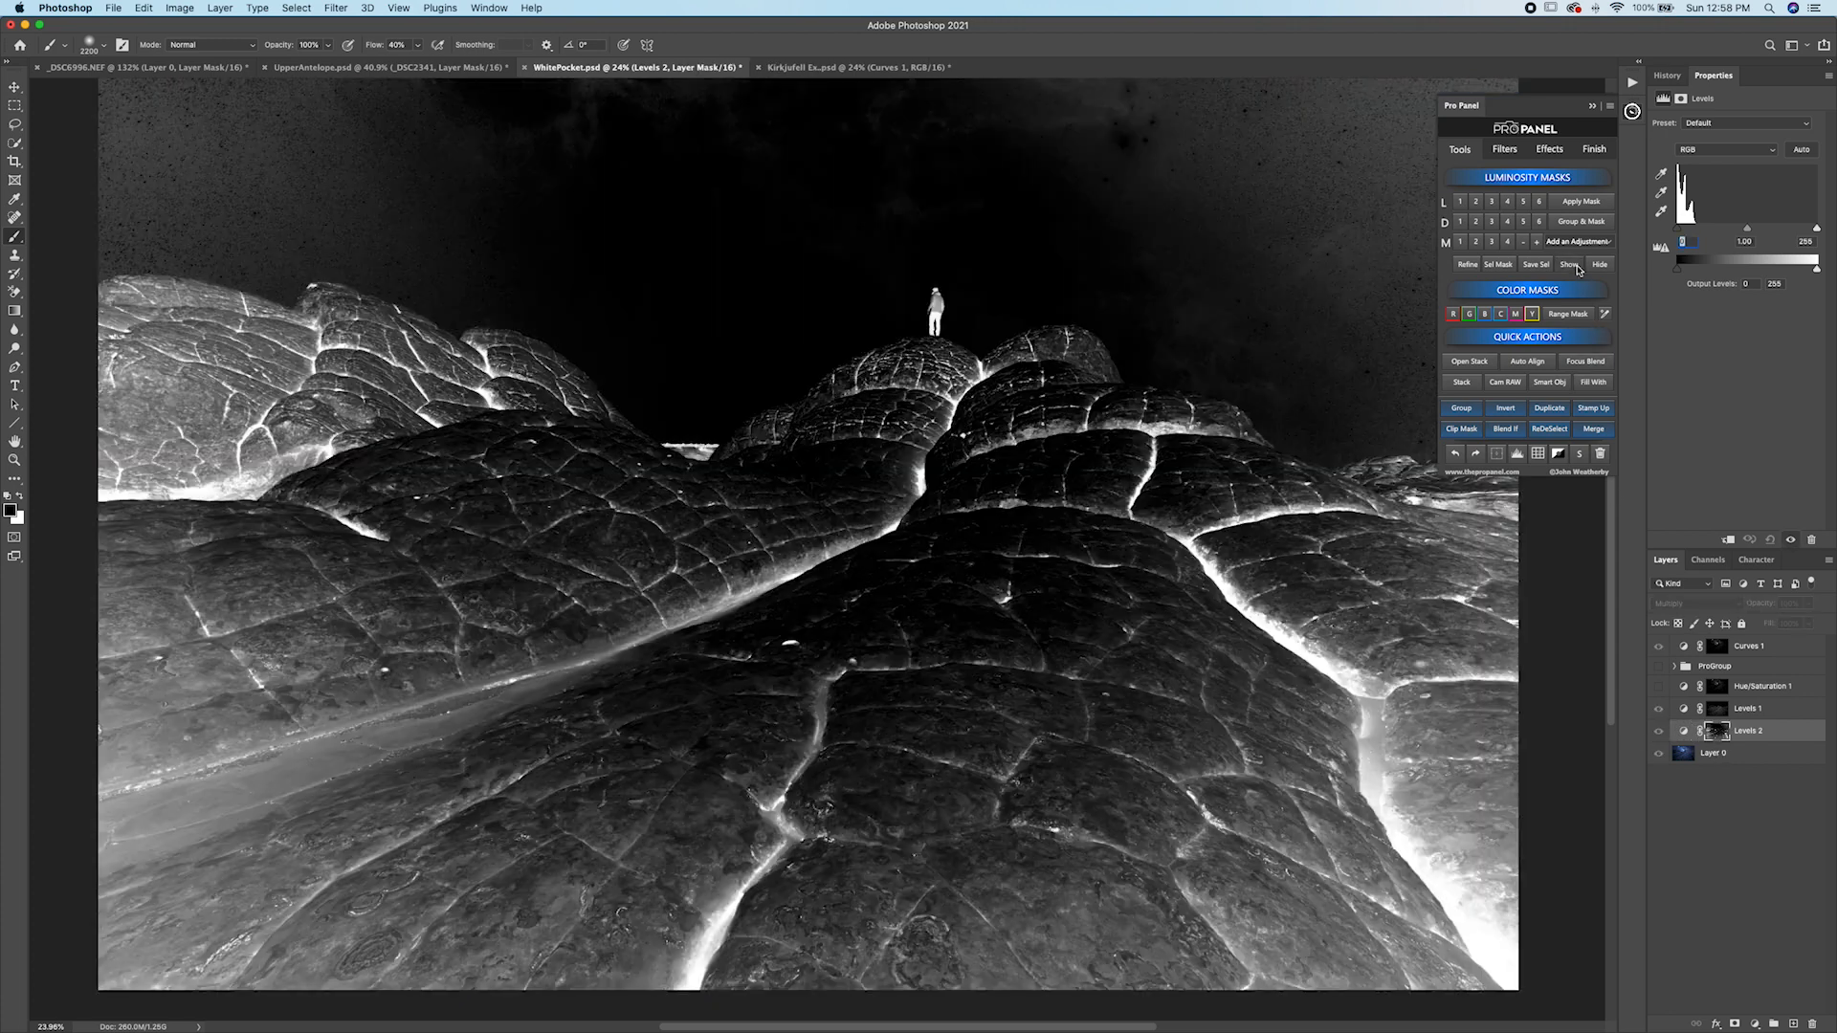
left_click(1600, 264)
Set the Levels 2 opacity to 60% and group it together with Levels 1.
left_click(1810, 604)
left_click_drag(1808, 620, 1776, 623)
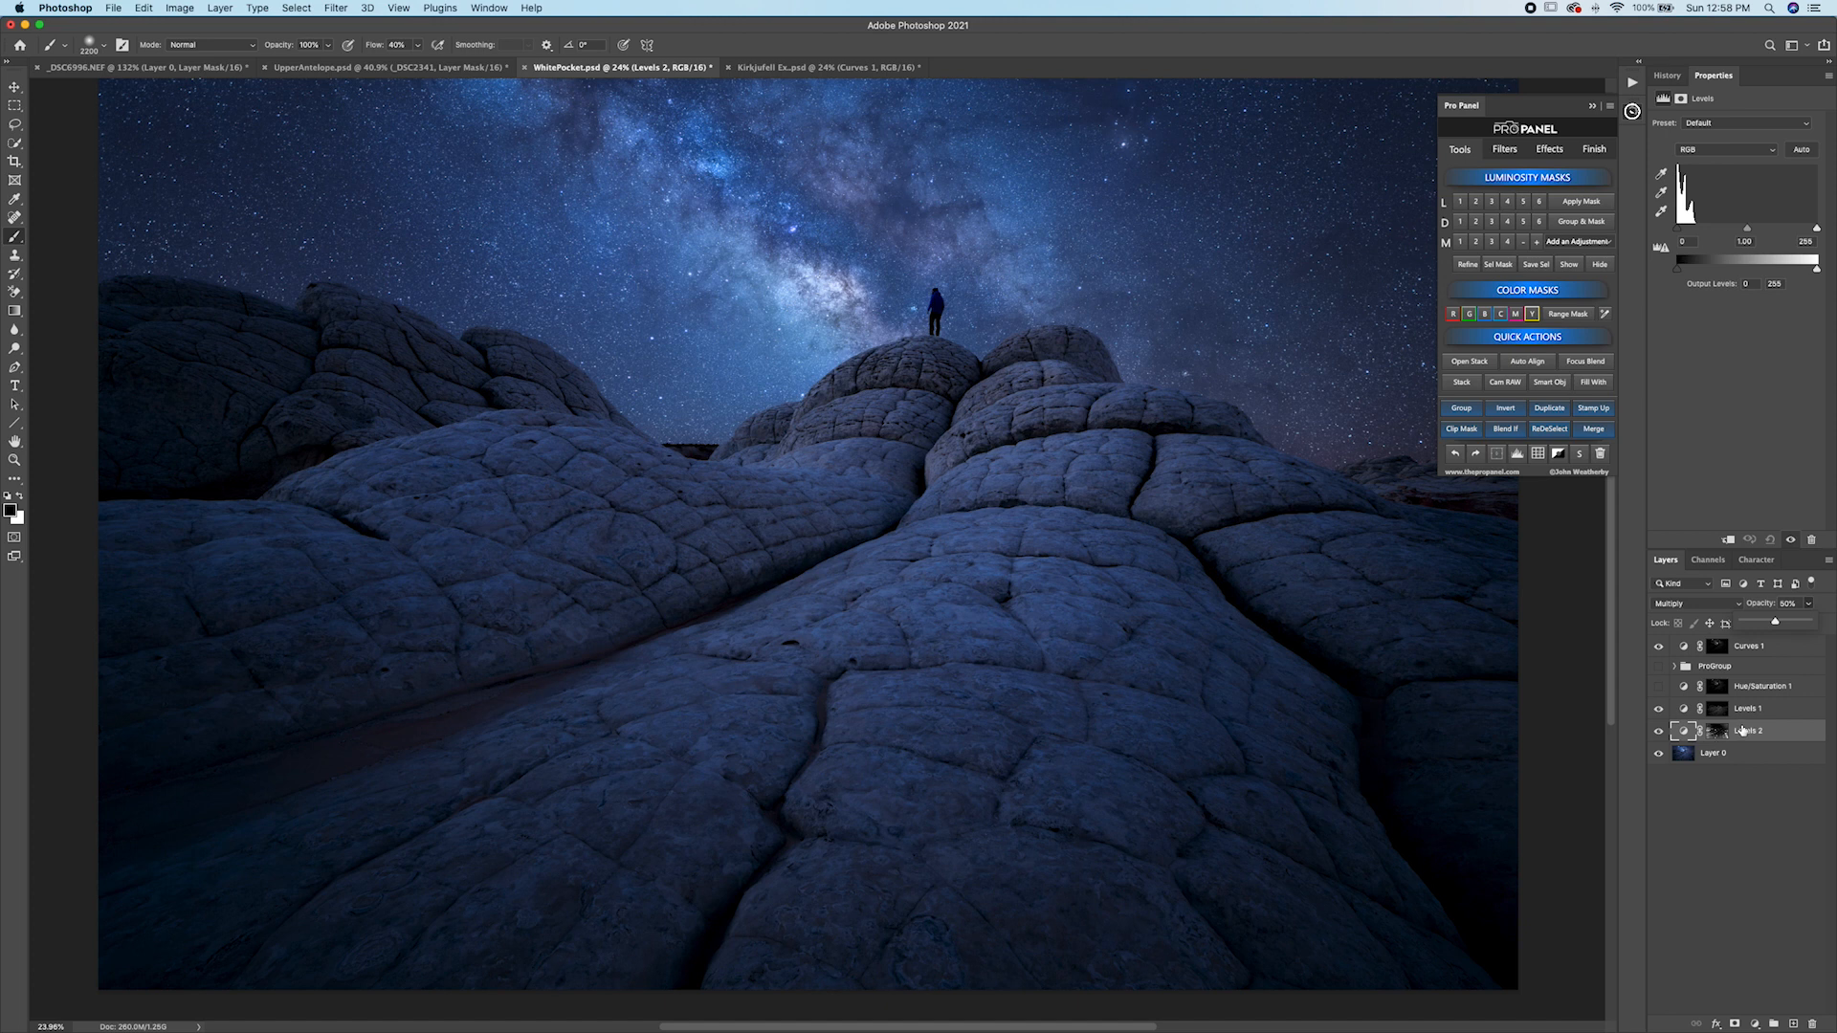
left_click(1759, 716, "shift")
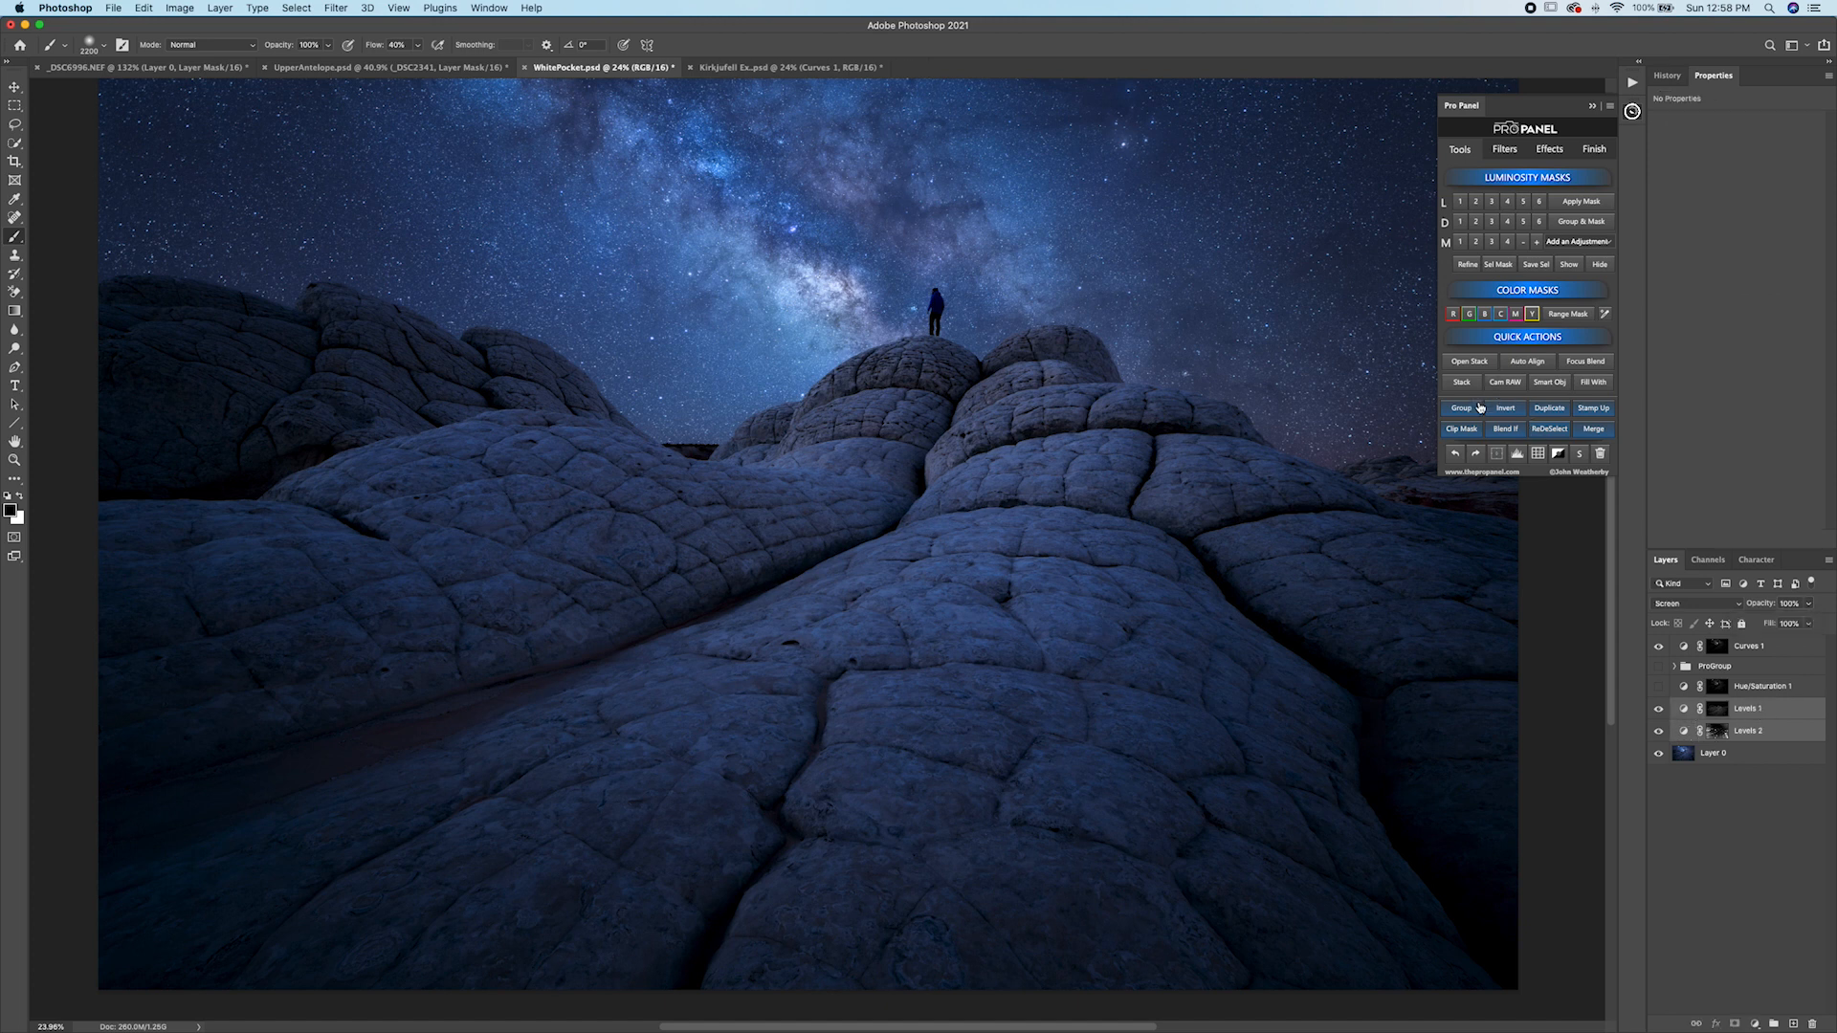
left_click(1464, 409)
Toggle the new group's visibility to compare the before and after.
left_click(1658, 706)
left_click(1658, 706)
left_click(1658, 708)
left_click(1659, 709)
left_click(1659, 708)
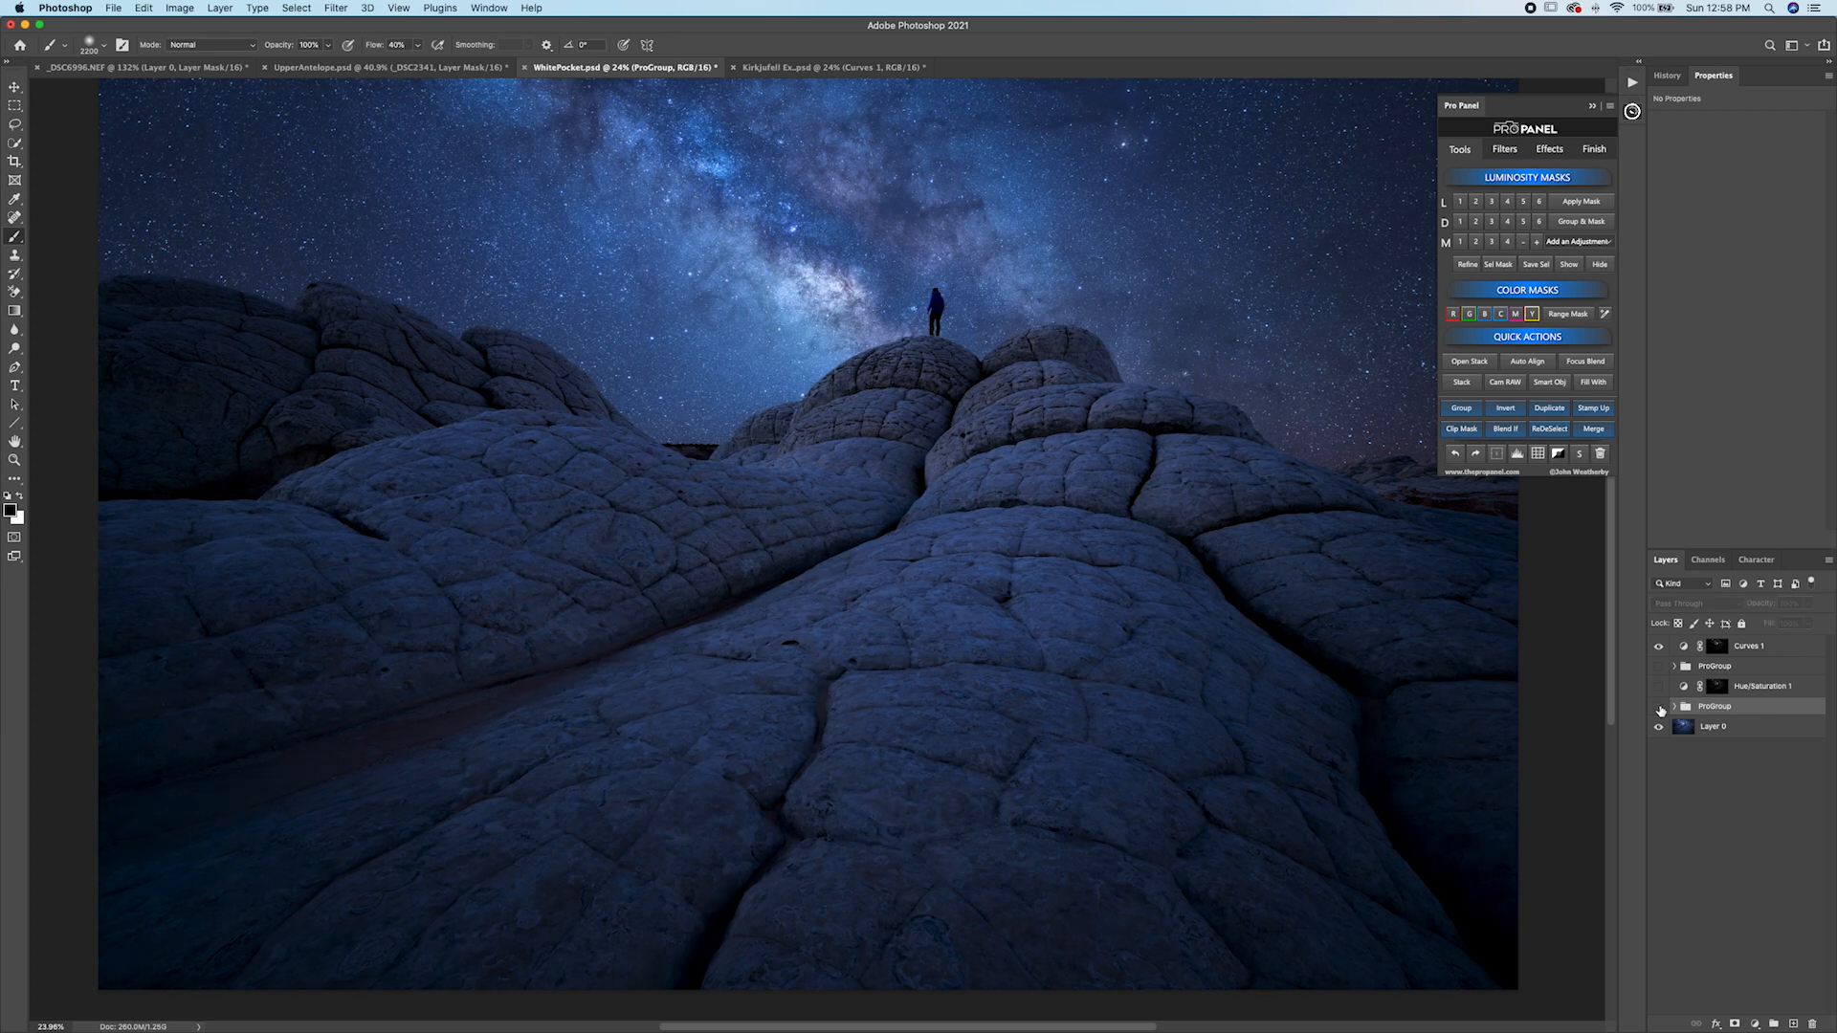
left_click(1660, 708)
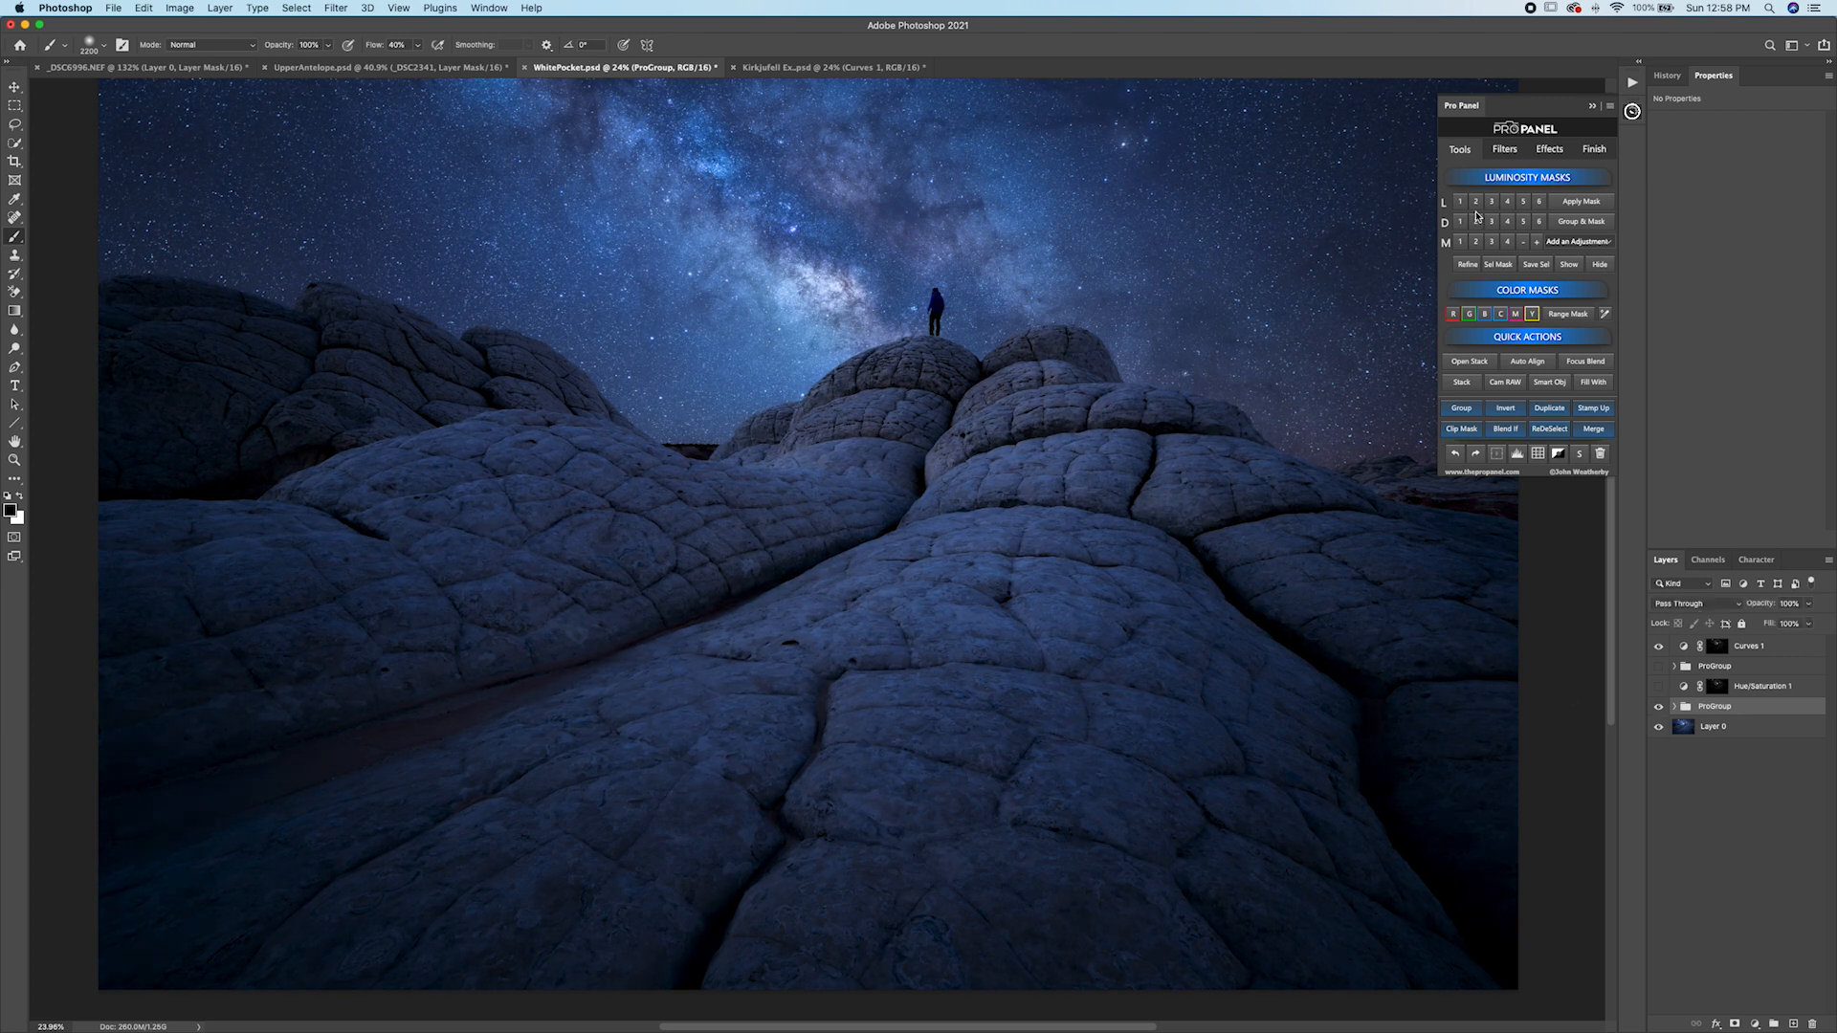